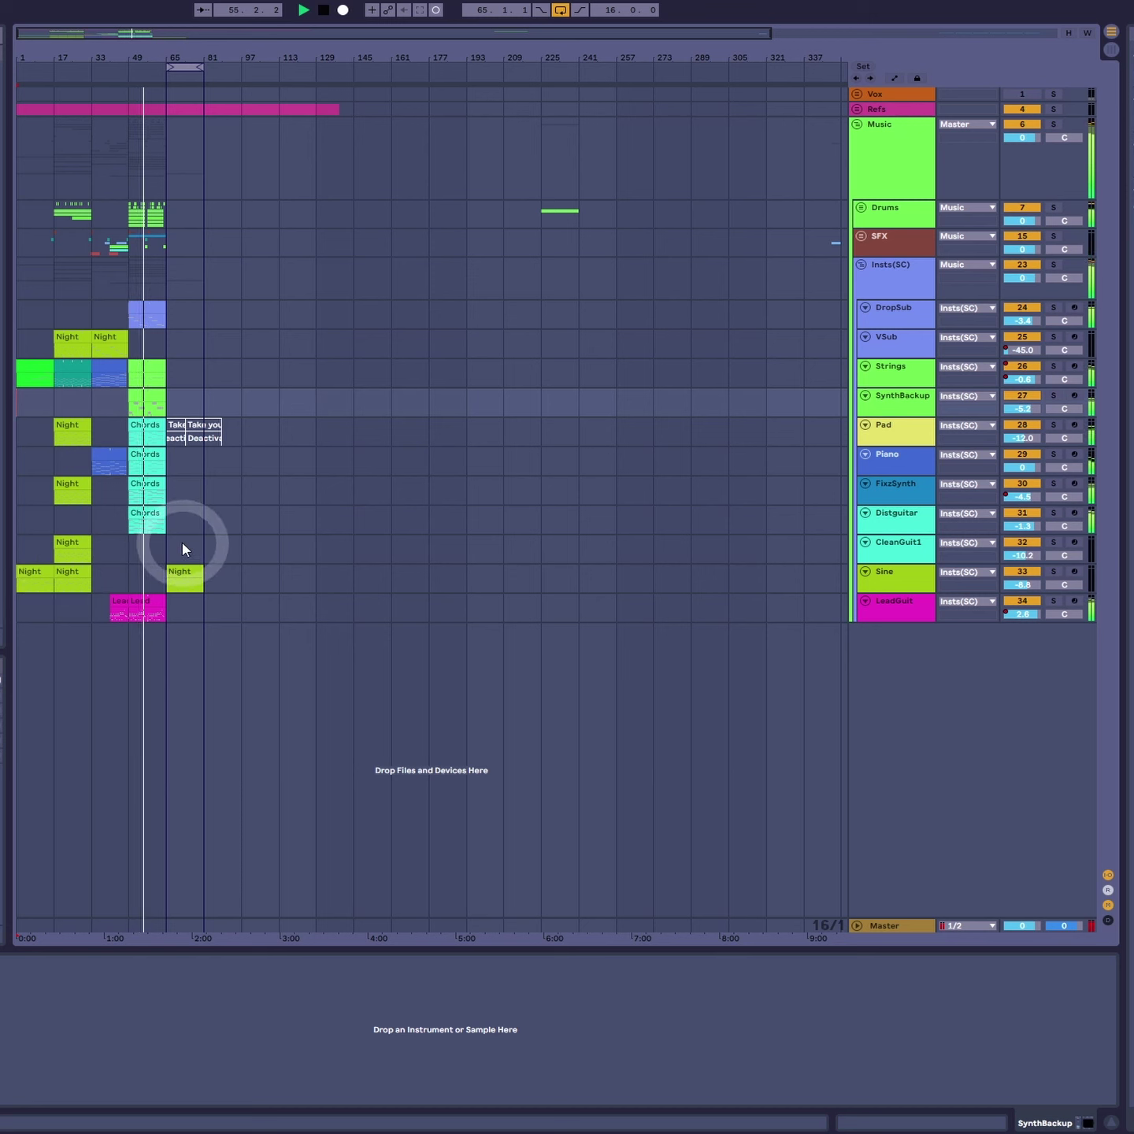
Step: Create an empty 16-bar MIDI clip on the Sine track from bar 81 to bar 97
{"action": "left_click", "coordinate": [128, 559]}
{"action": "key", "text": "space"}
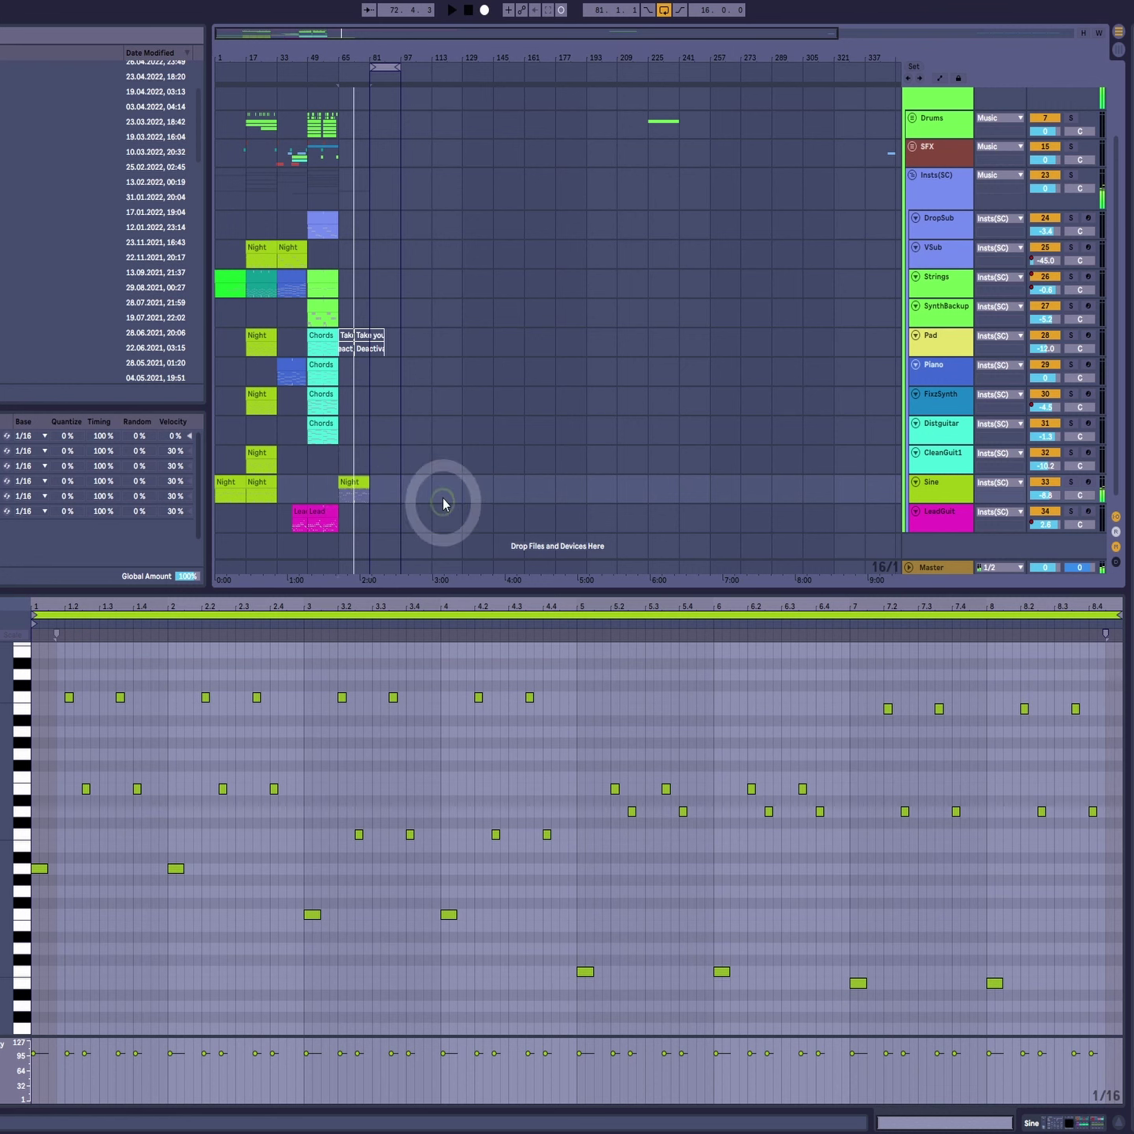
{"action": "left_click_drag", "start_coordinate": [374, 486], "coordinate": [407, 488]}
{"action": "key", "text": "ctrl+shift+m"}
{"action": "left_click", "coordinate": [33, 975]}
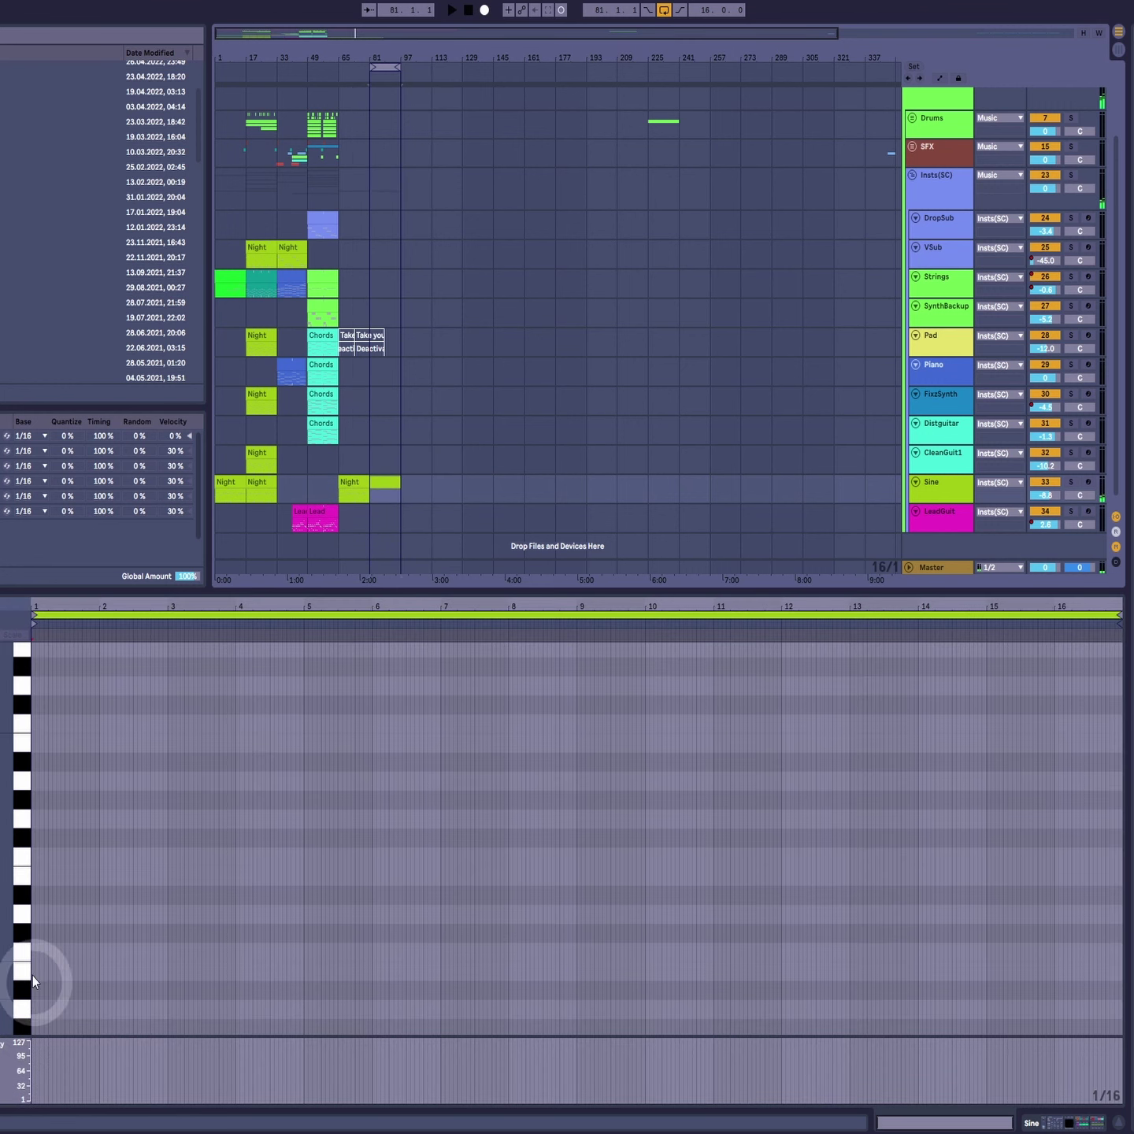
{"action": "left_click_drag", "start_coordinate": [3, 890], "coordinate": [11, 894]}
{"action": "left_click", "coordinate": [389, 483]}
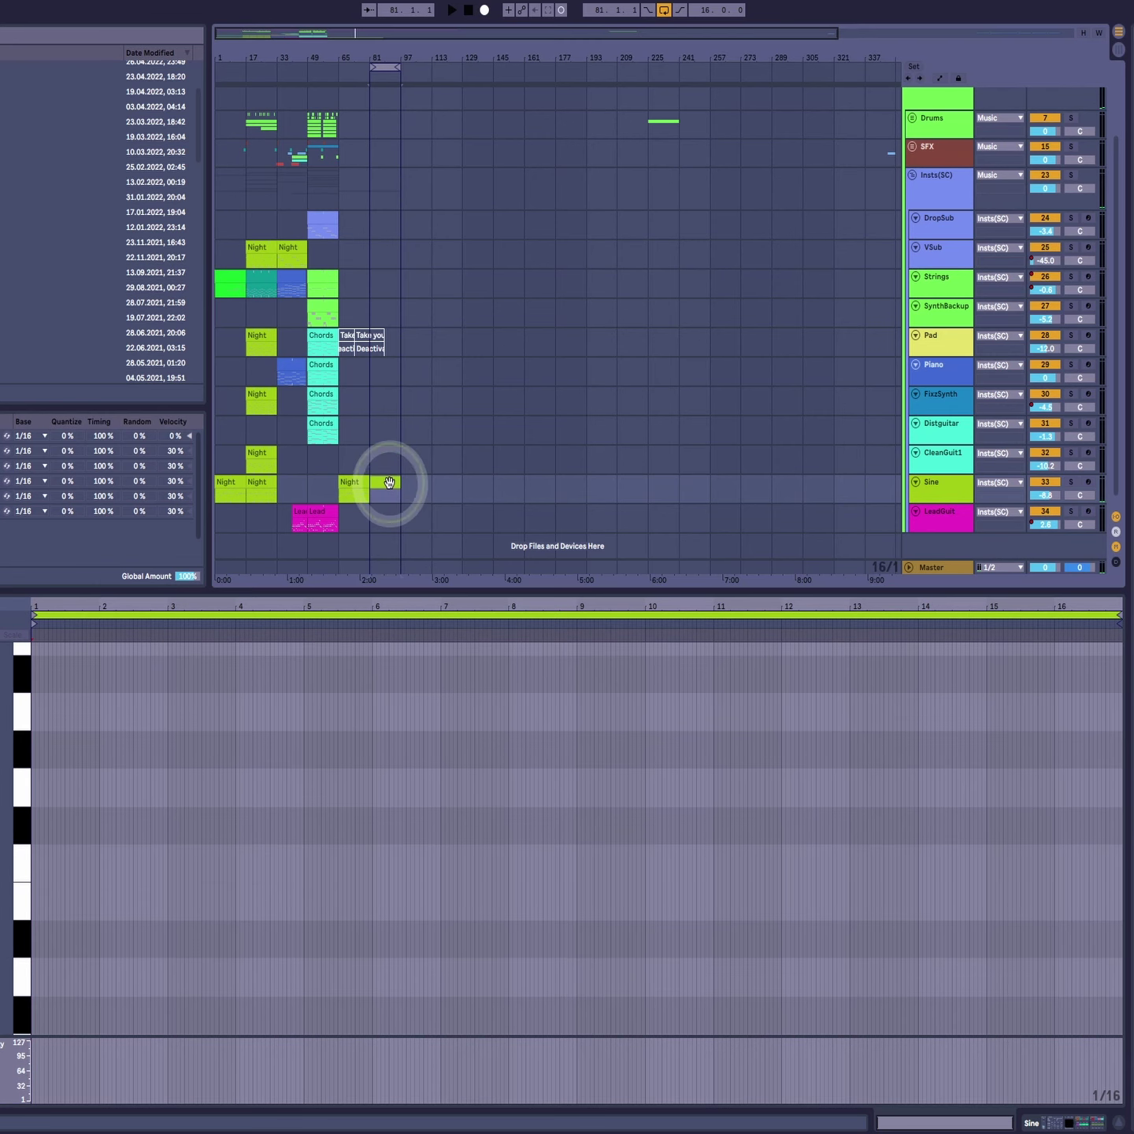
Step: Lower the ENV 1 sustain slightly in the Sine track's Vital synth and audition the sound on its keyboard
{"action": "left_click", "coordinate": [931, 494]}
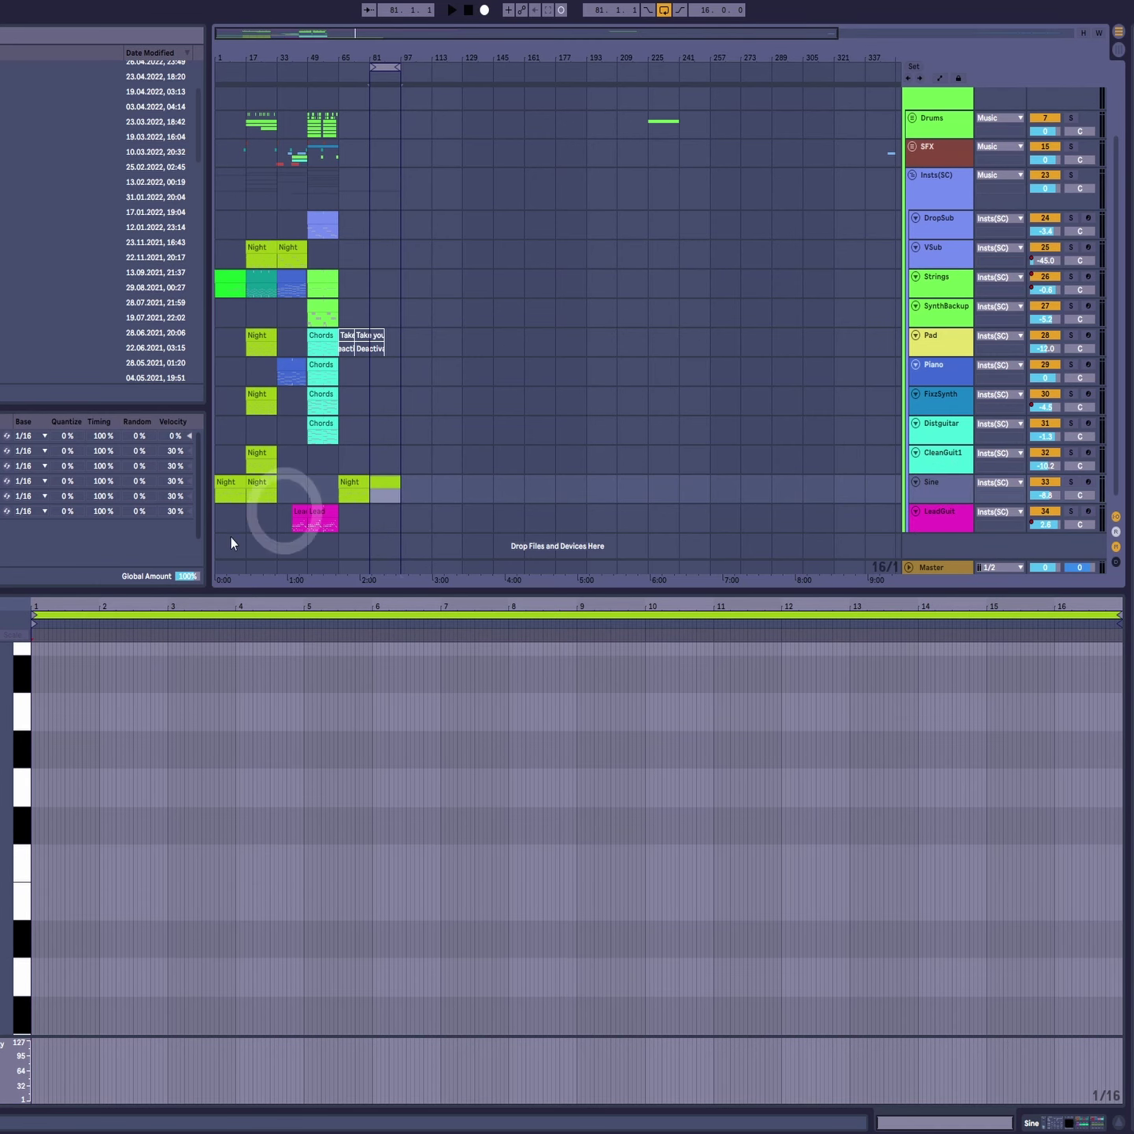
{"action": "key", "text": "shift+Tab"}
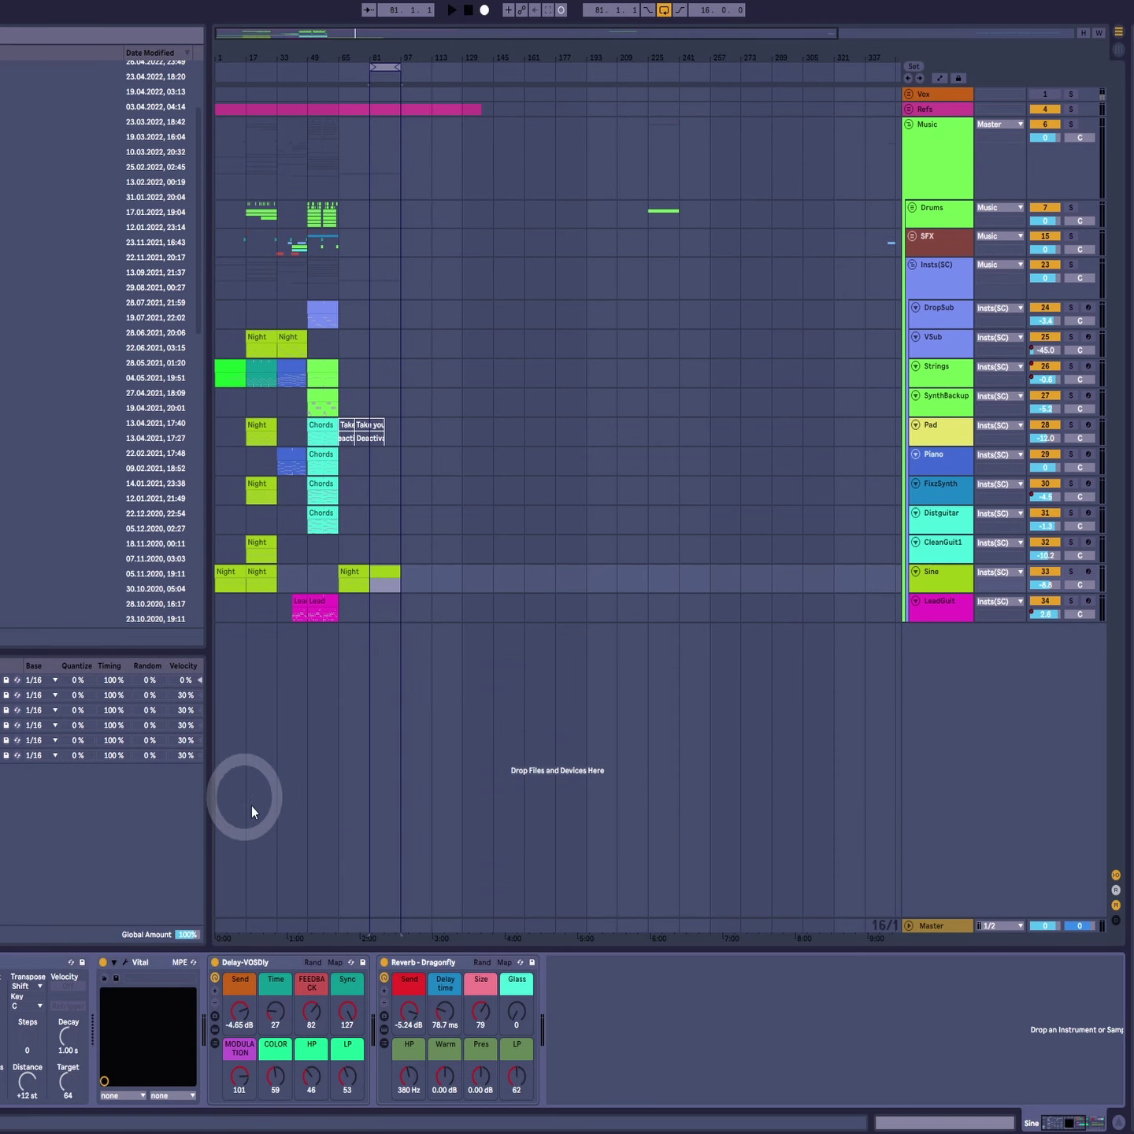
{"action": "left_click", "coordinate": [124, 963]}
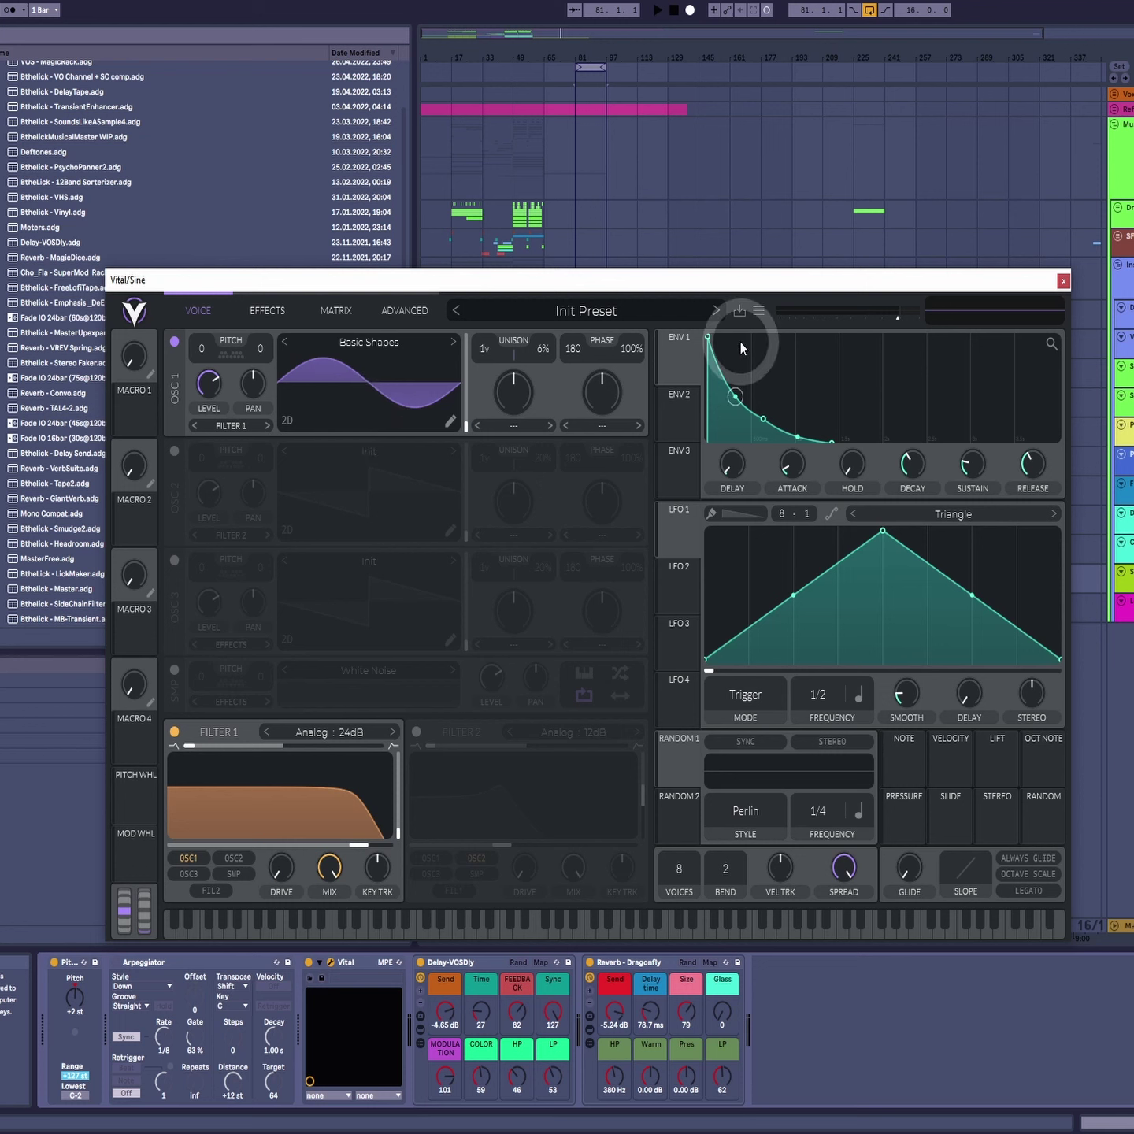
{"action": "left_click_drag", "start_coordinate": [975, 451], "coordinate": [974, 458]}
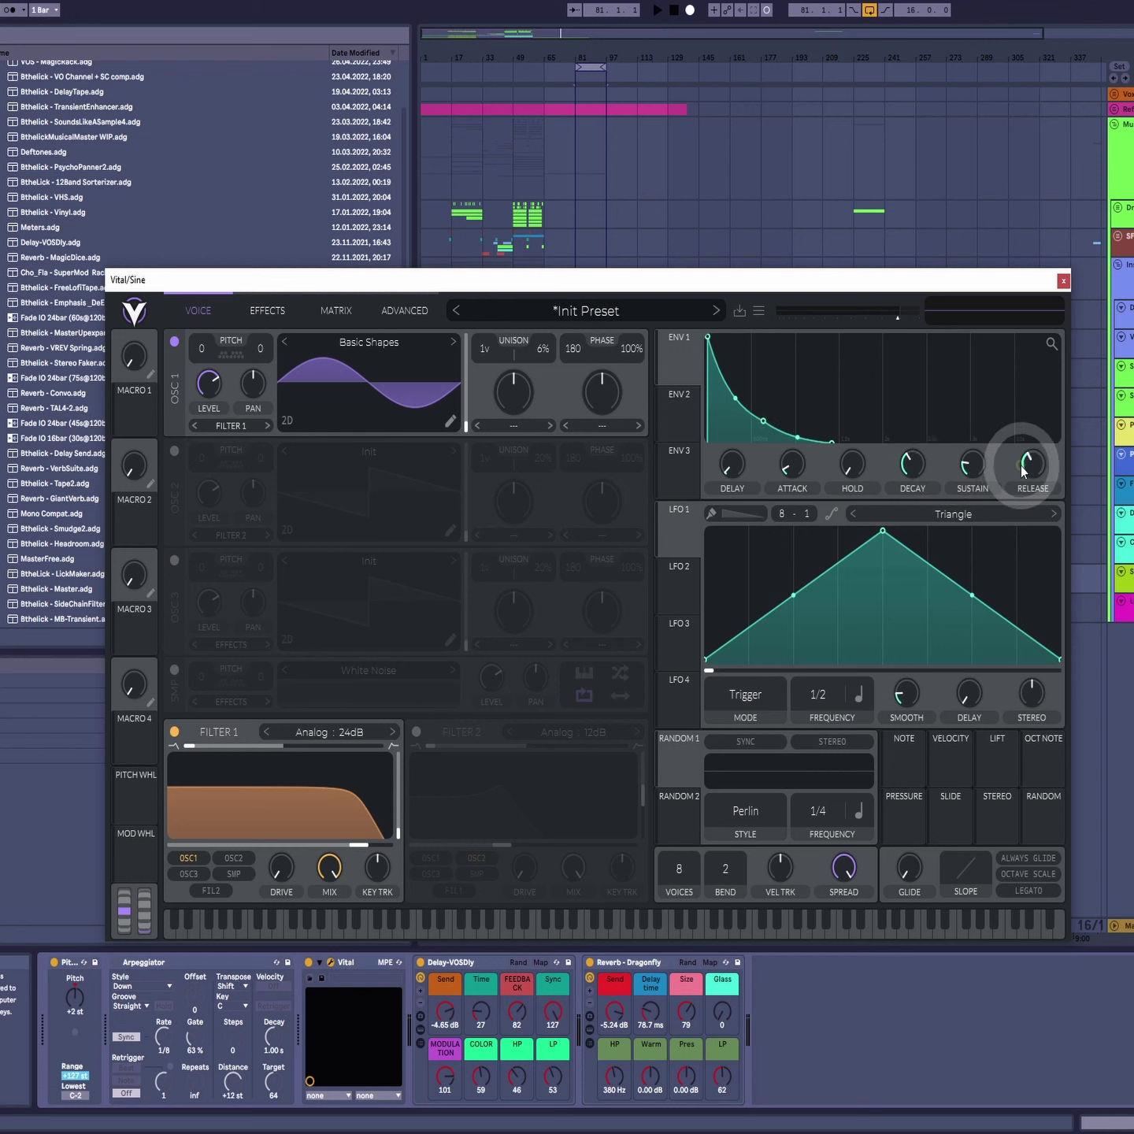
{"action": "left_click", "coordinate": [654, 925]}
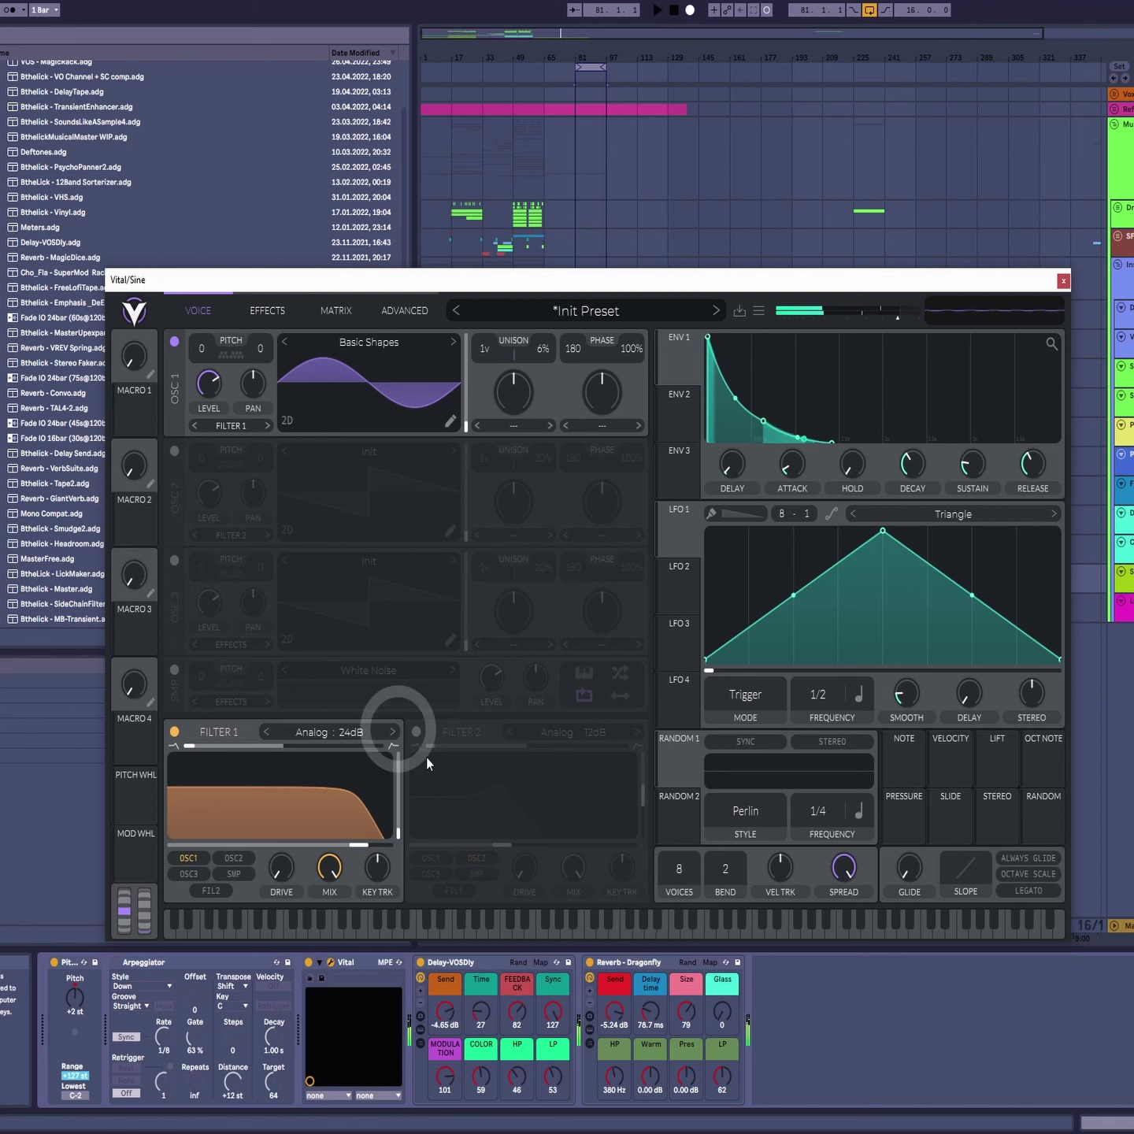
{"action": "left_click", "coordinate": [523, 929]}
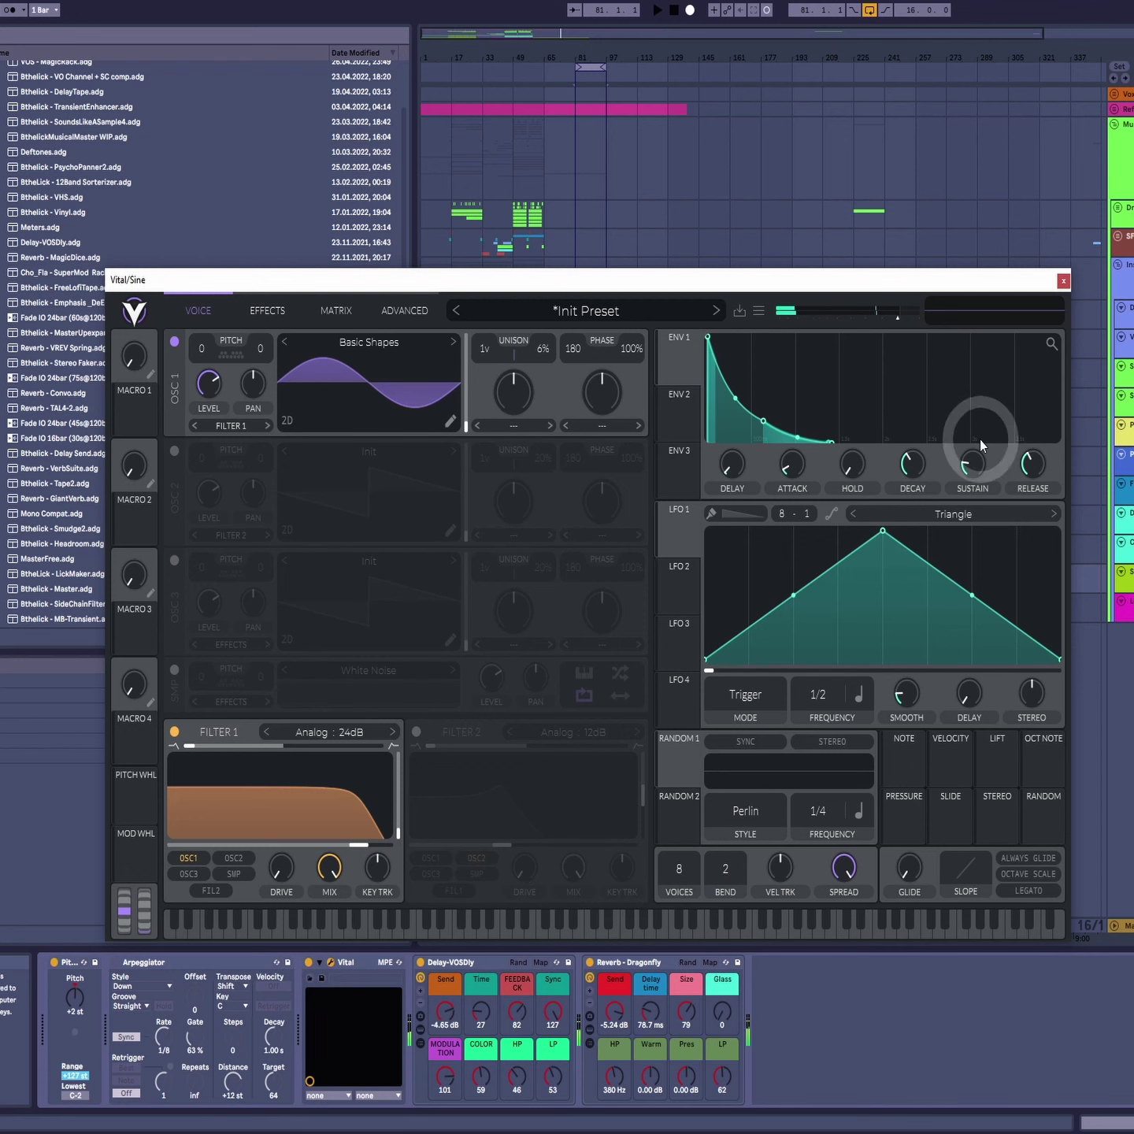
{"action": "left_click", "coordinate": [1063, 280]}
Step: Show the chains inside the Delay-VOSDly rack and open the NastyDLAmkII delay in its second chain
{"action": "left_click", "coordinate": [455, 977]}
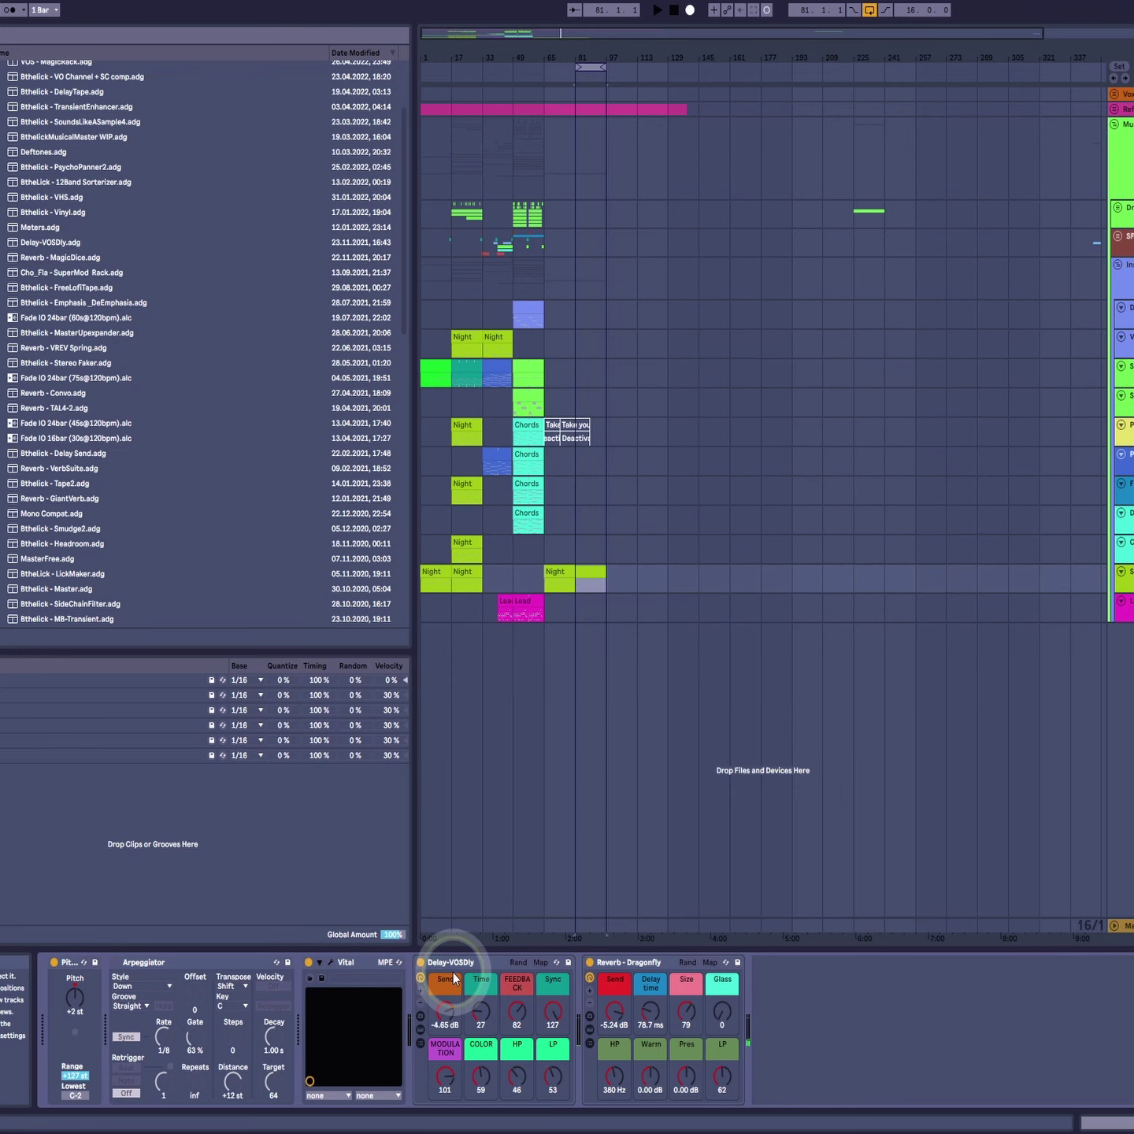
{"action": "left_click", "coordinate": [420, 1045]}
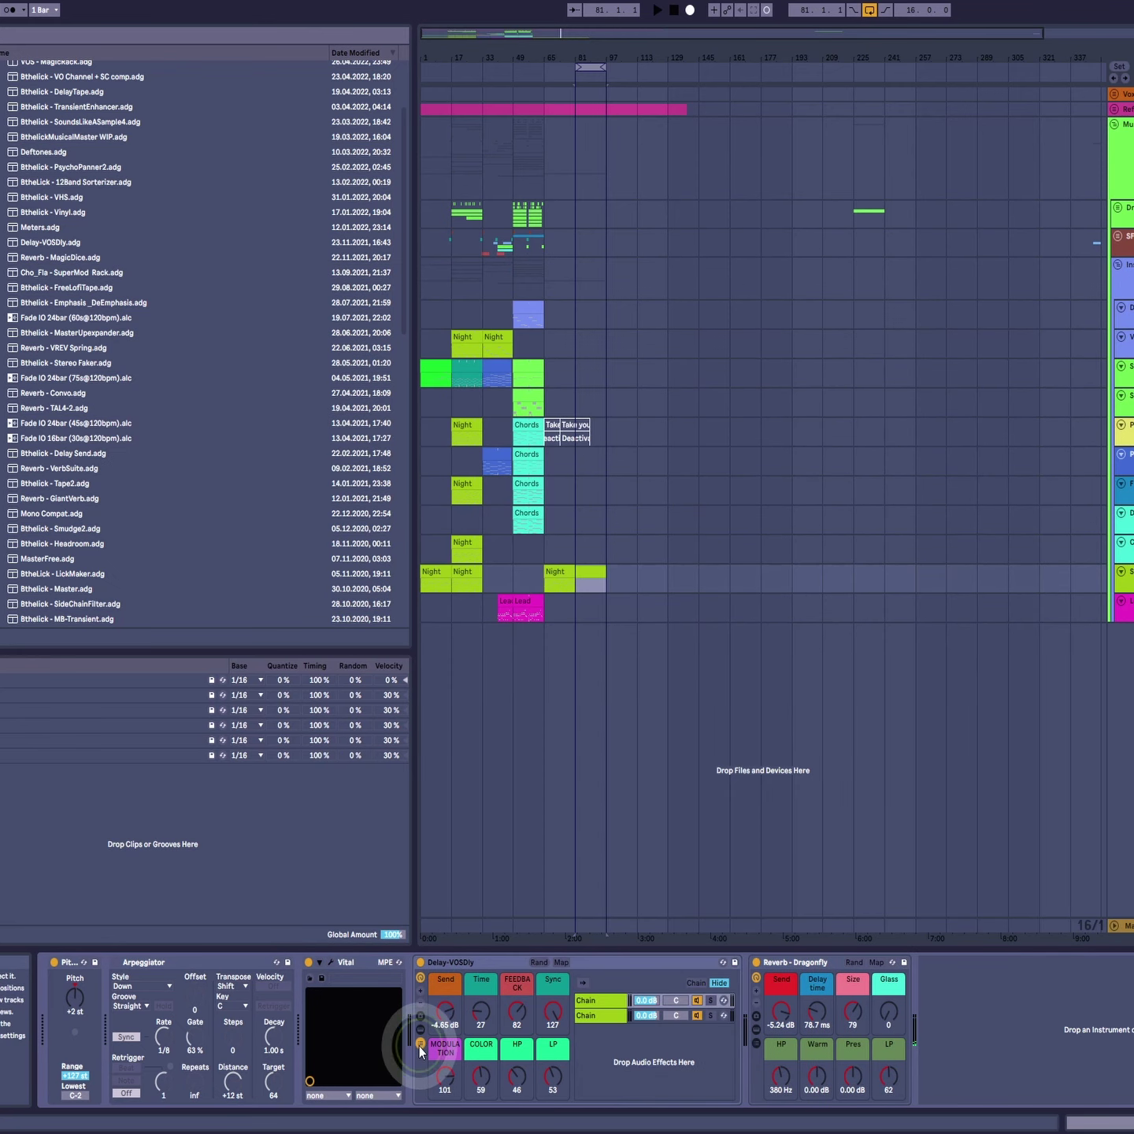
{"action": "left_click", "coordinate": [619, 1013]}
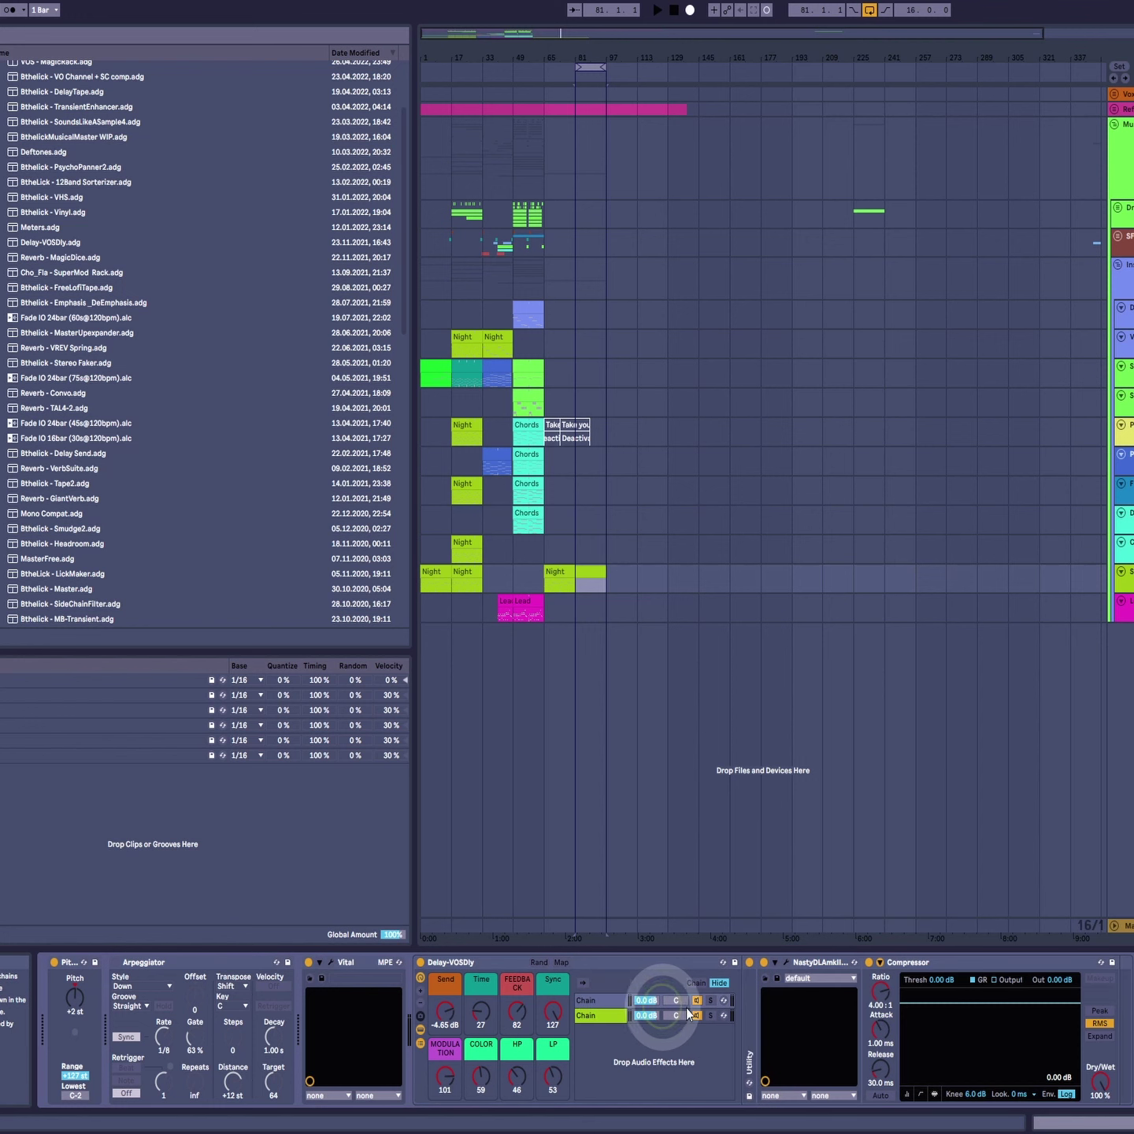
{"action": "left_click", "coordinate": [783, 964]}
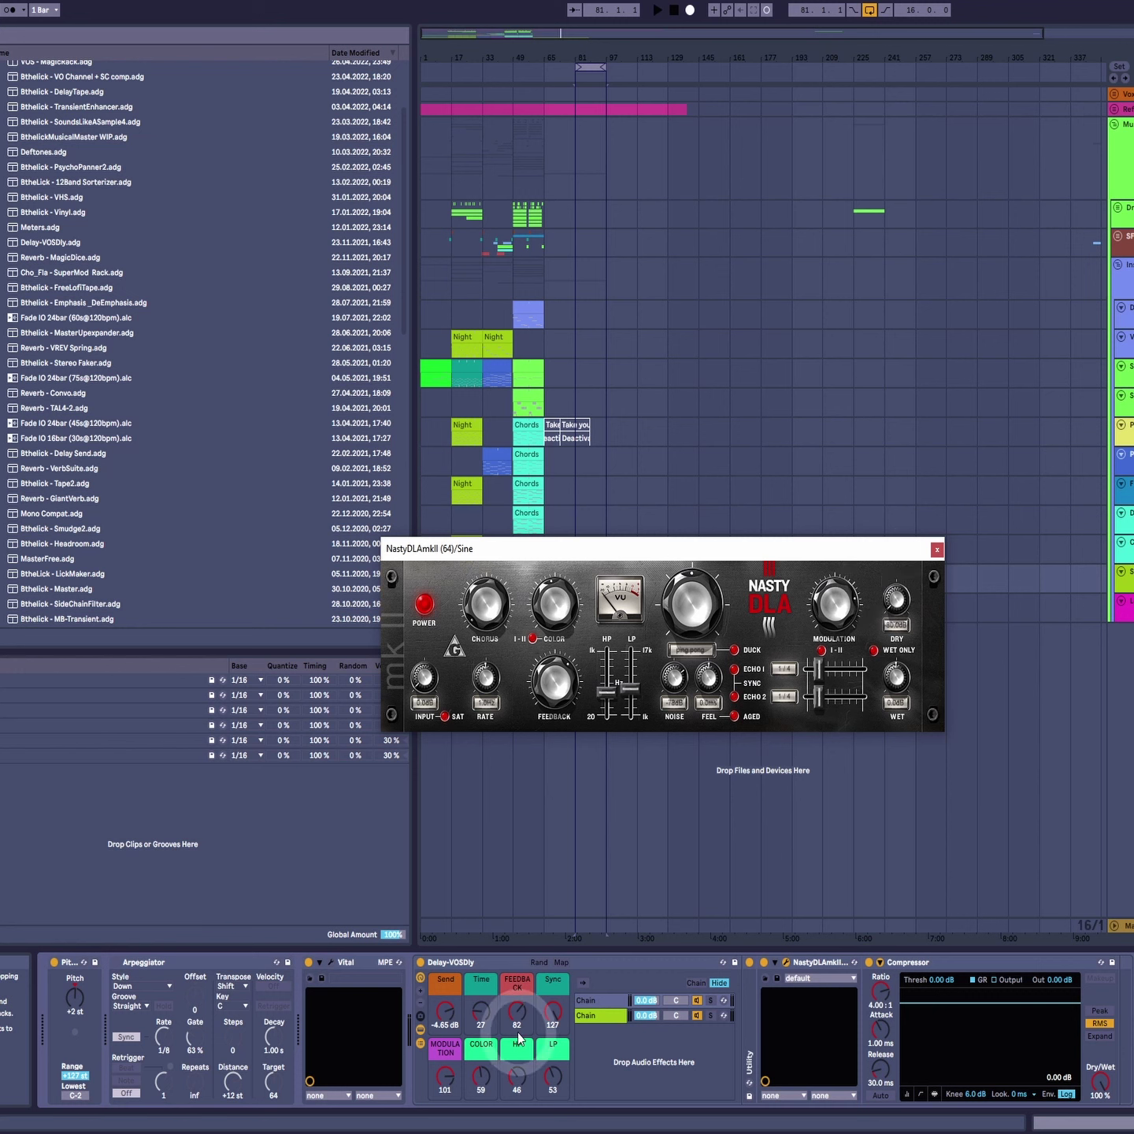
Step: Audition notes in Vital with the delay active, close Vital and collapse the Delay-VOSDly rack's chains and devices
{"action": "left_click", "coordinate": [336, 960]}
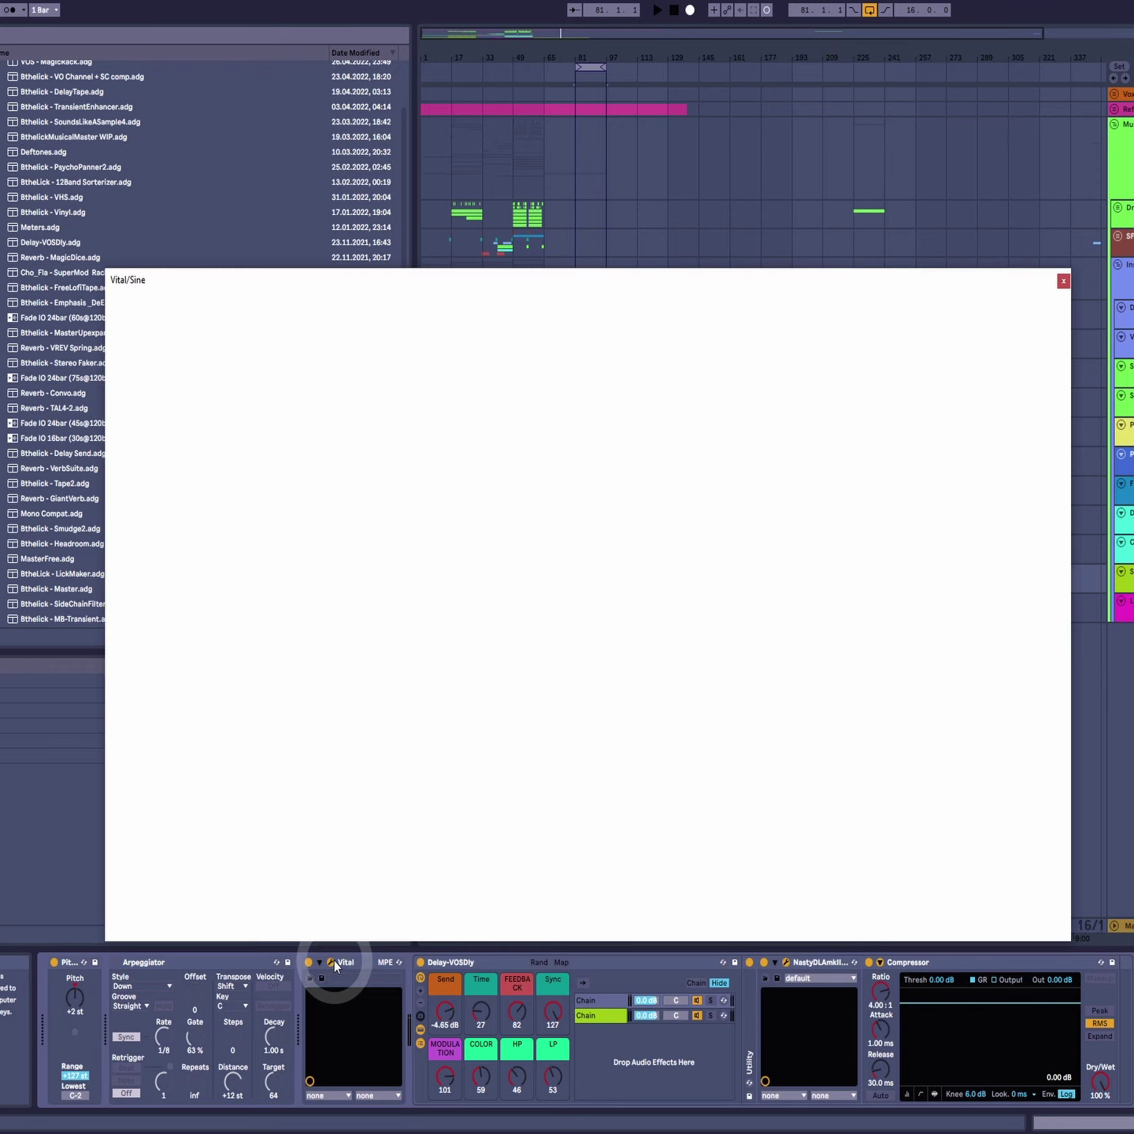
{"action": "left_click", "coordinate": [617, 932]}
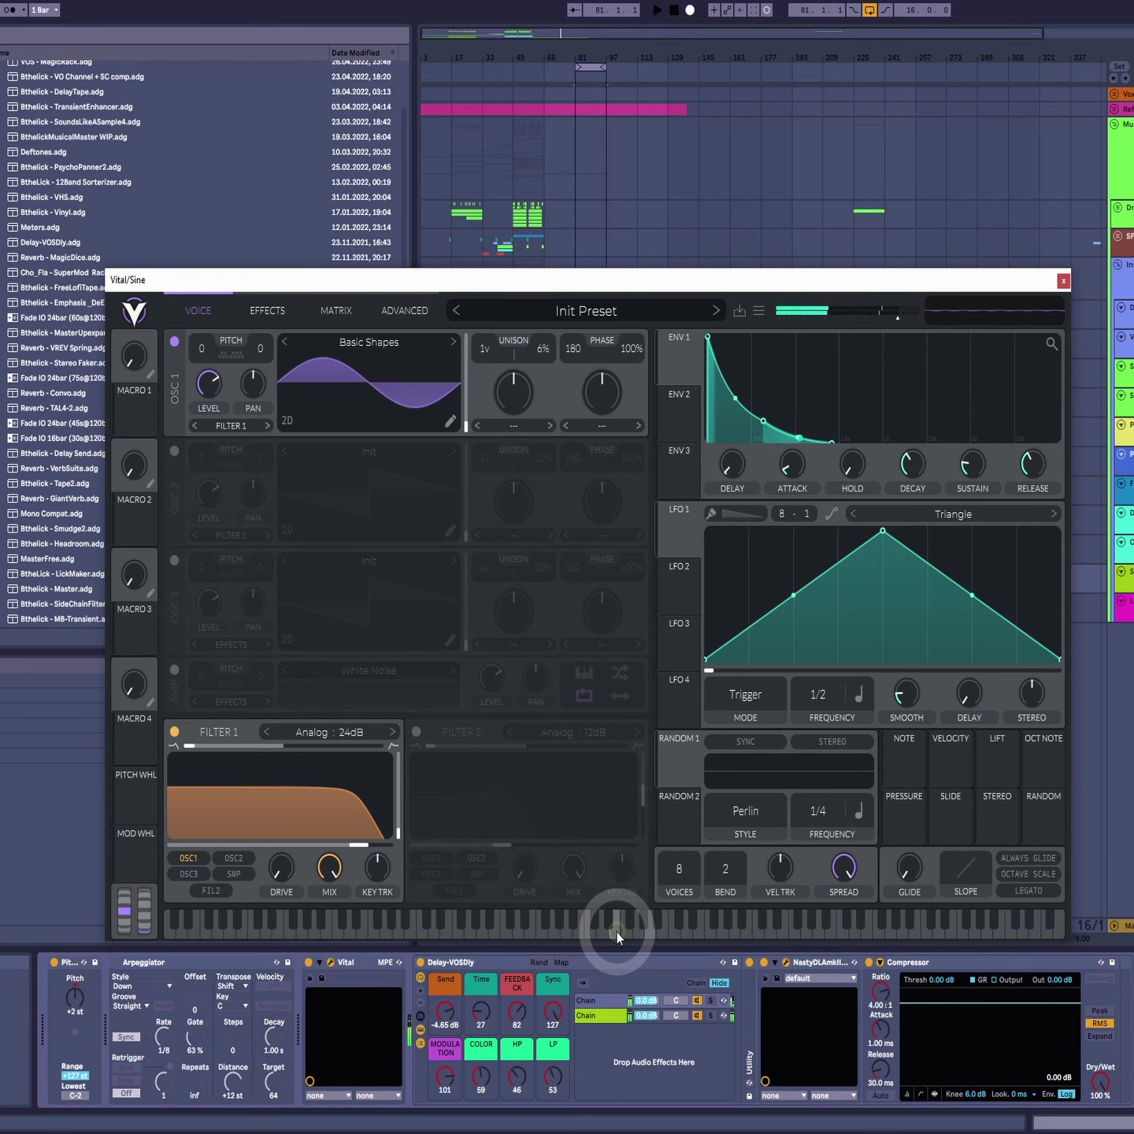
{"action": "left_click", "coordinate": [676, 929]}
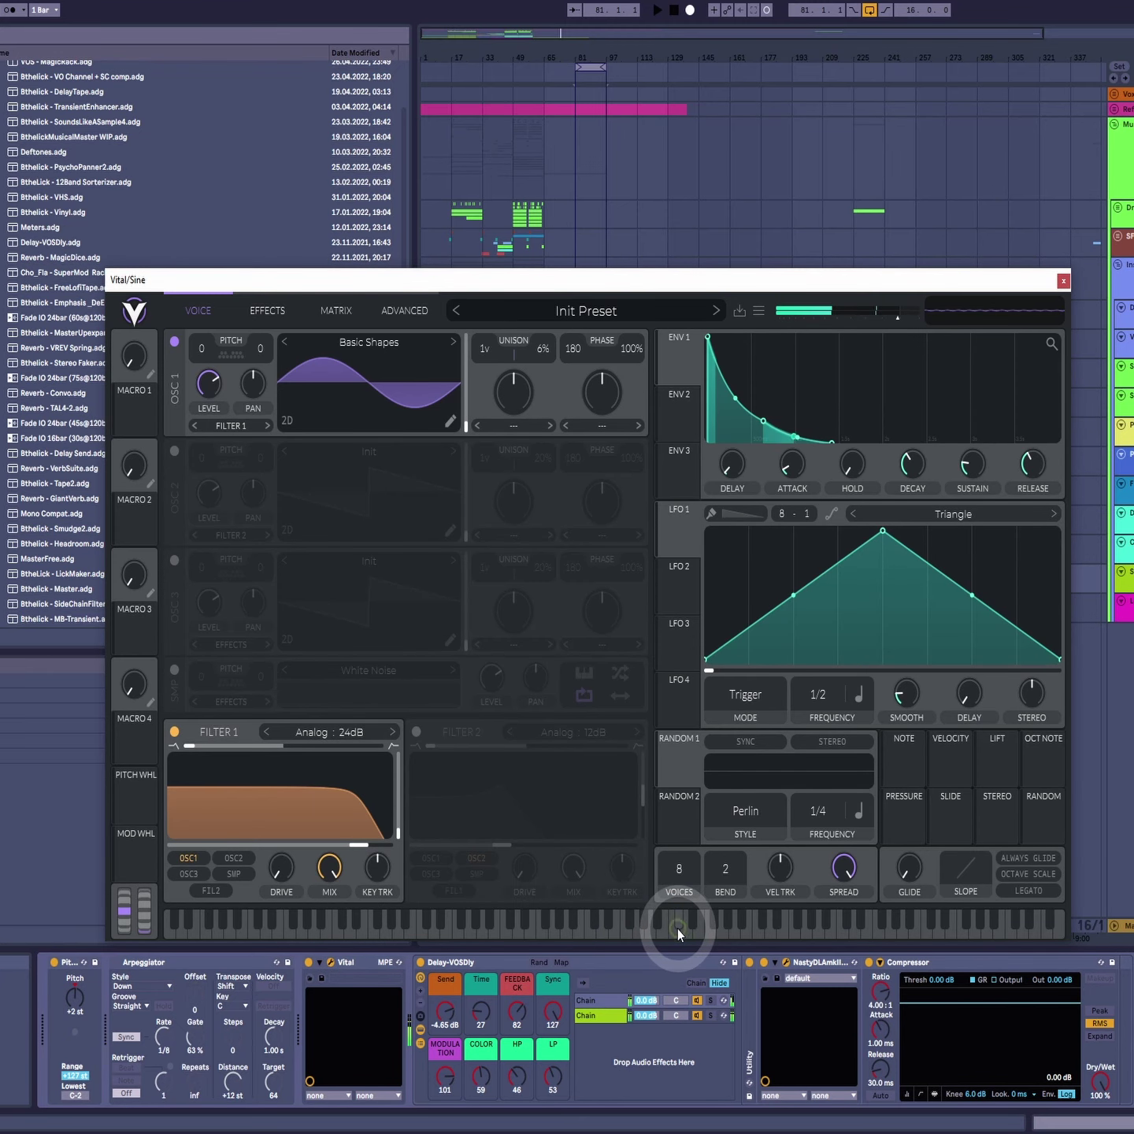
{"action": "left_click", "coordinate": [1056, 330]}
{"action": "left_click", "coordinate": [1064, 282]}
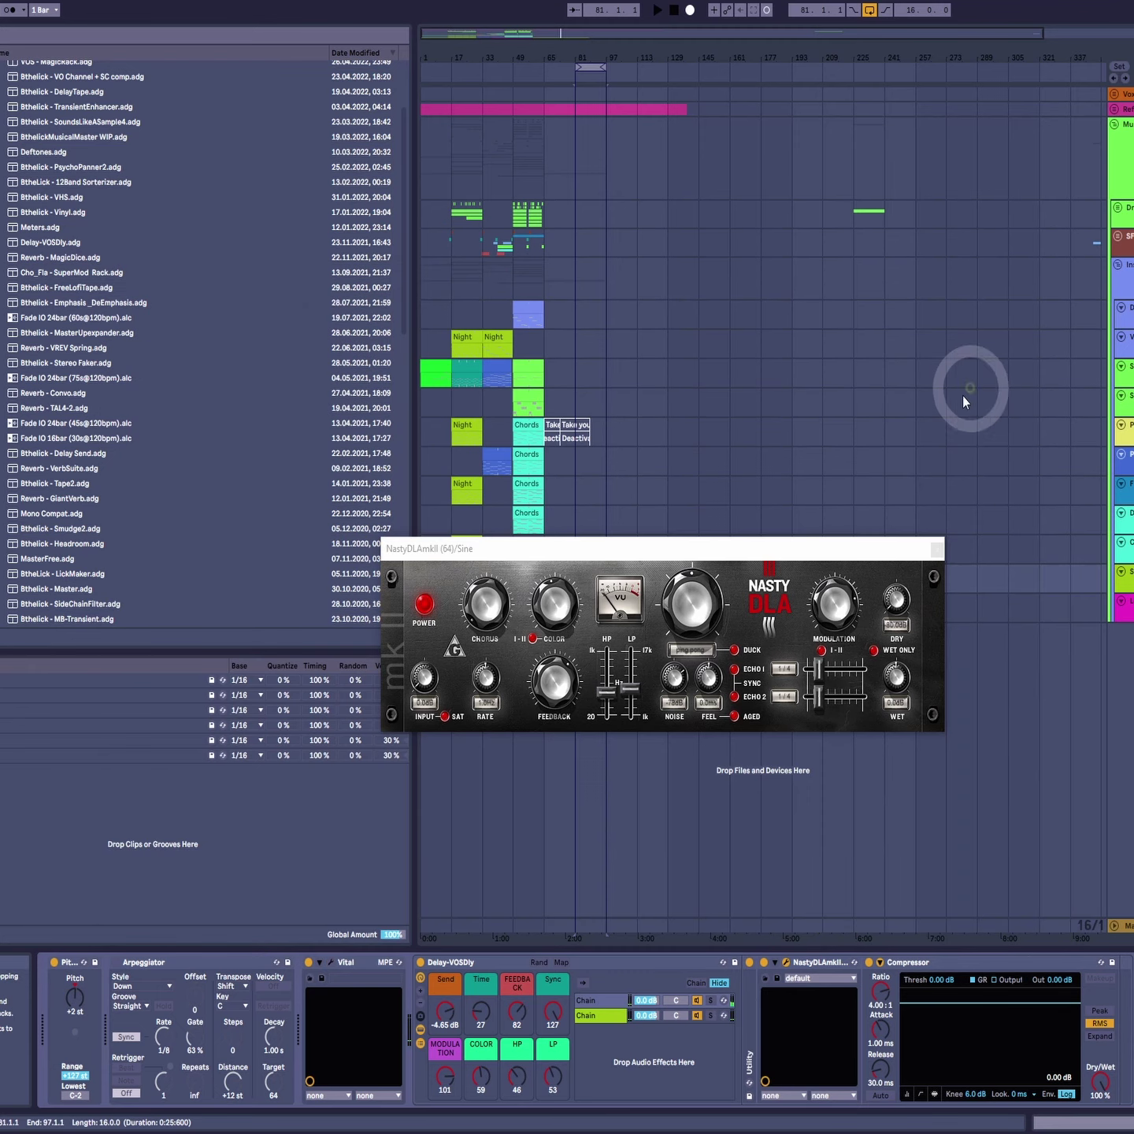
{"action": "left_click", "coordinate": [421, 1043]}
{"action": "left_click", "coordinate": [420, 1031]}
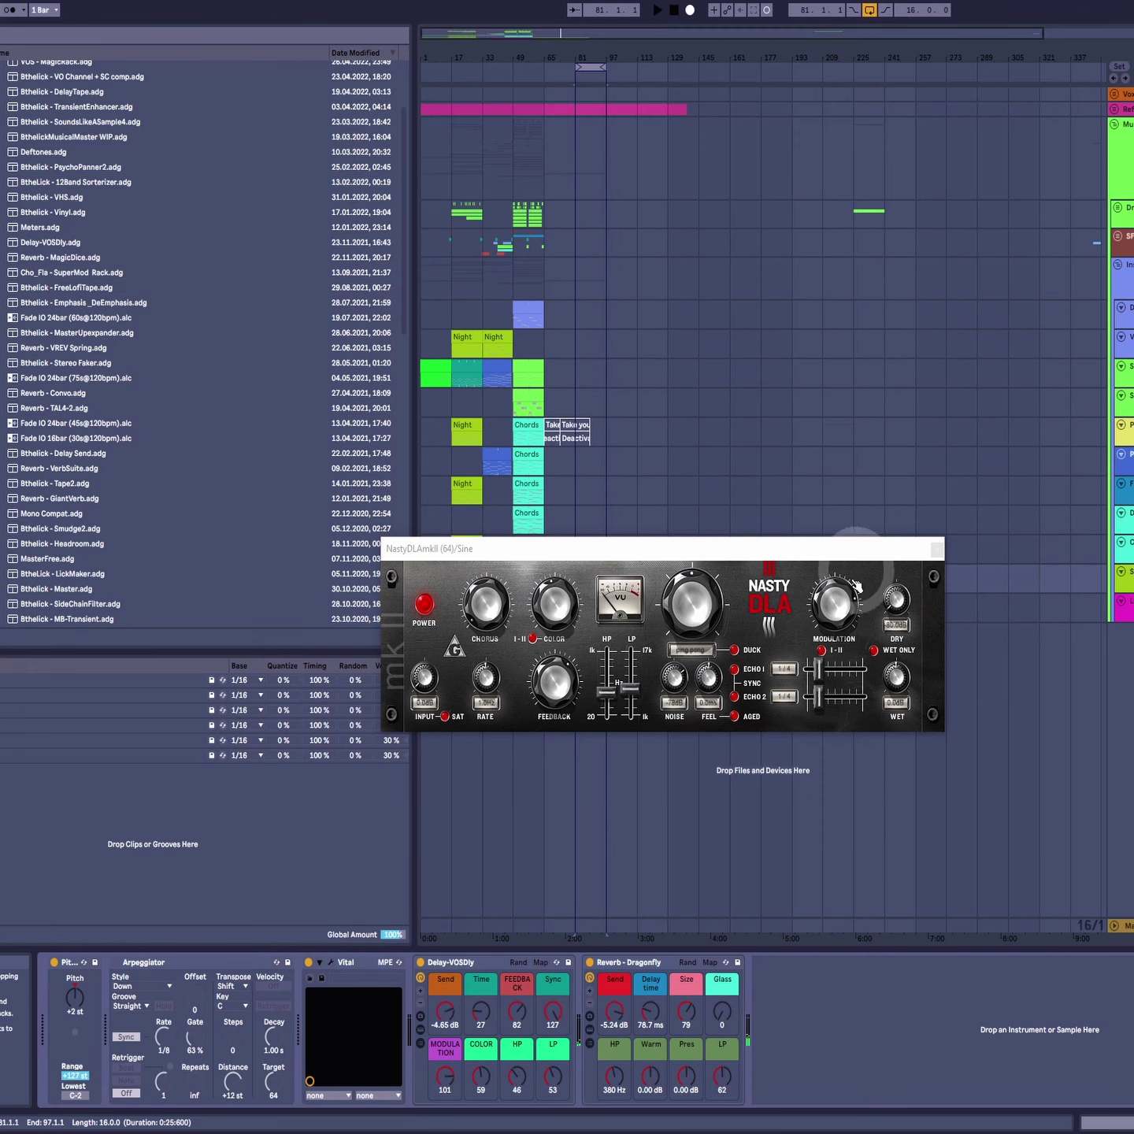
Step: Show the second chain of the Reverb - Dragonfly rack and open its DragonflyHallReverb plugin
{"action": "left_click", "coordinate": [590, 1030]}
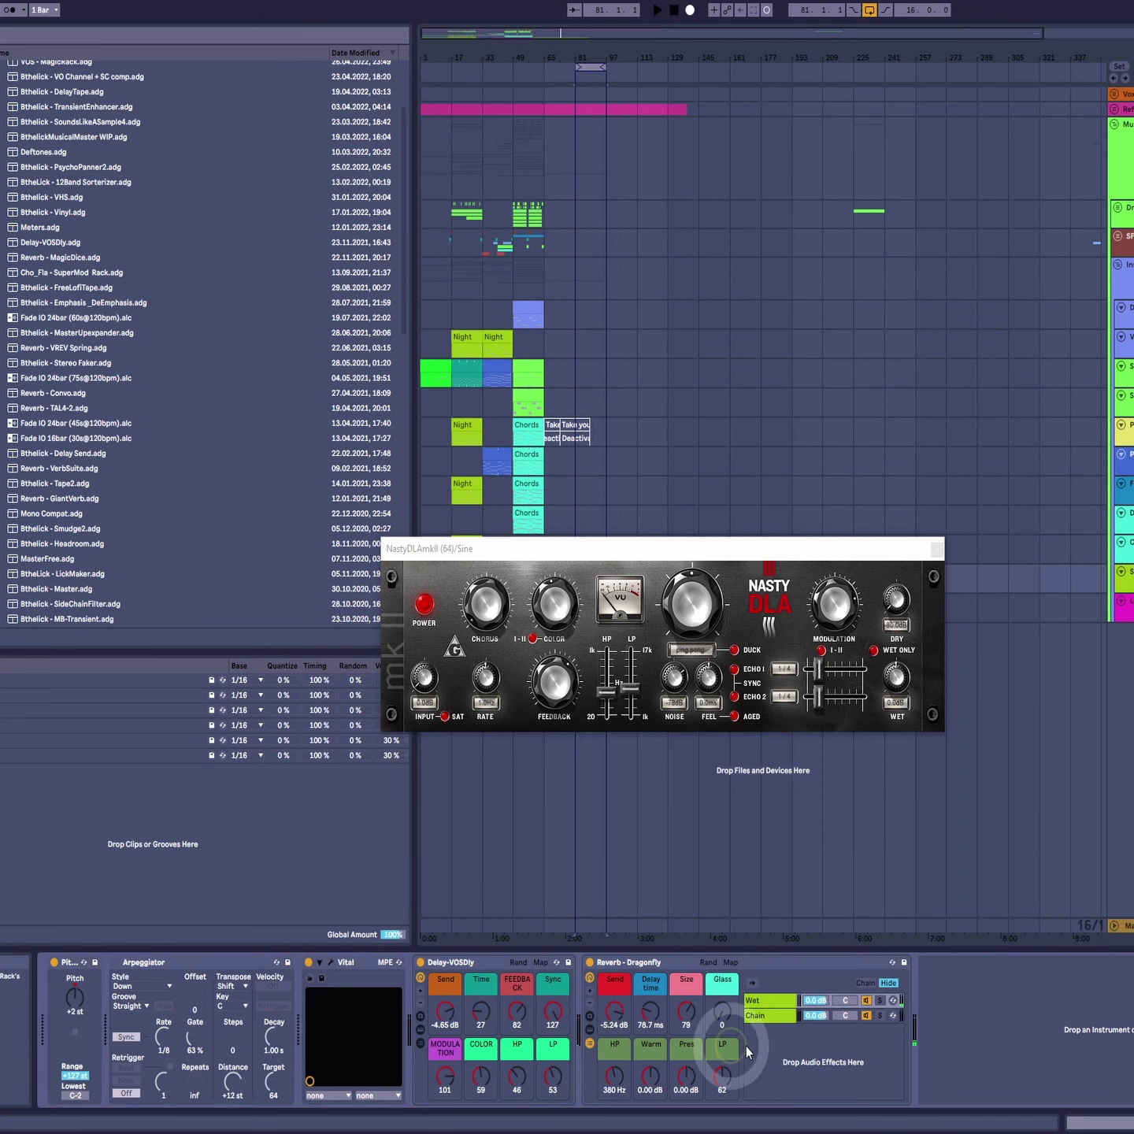
{"action": "left_click", "coordinate": [783, 1013]}
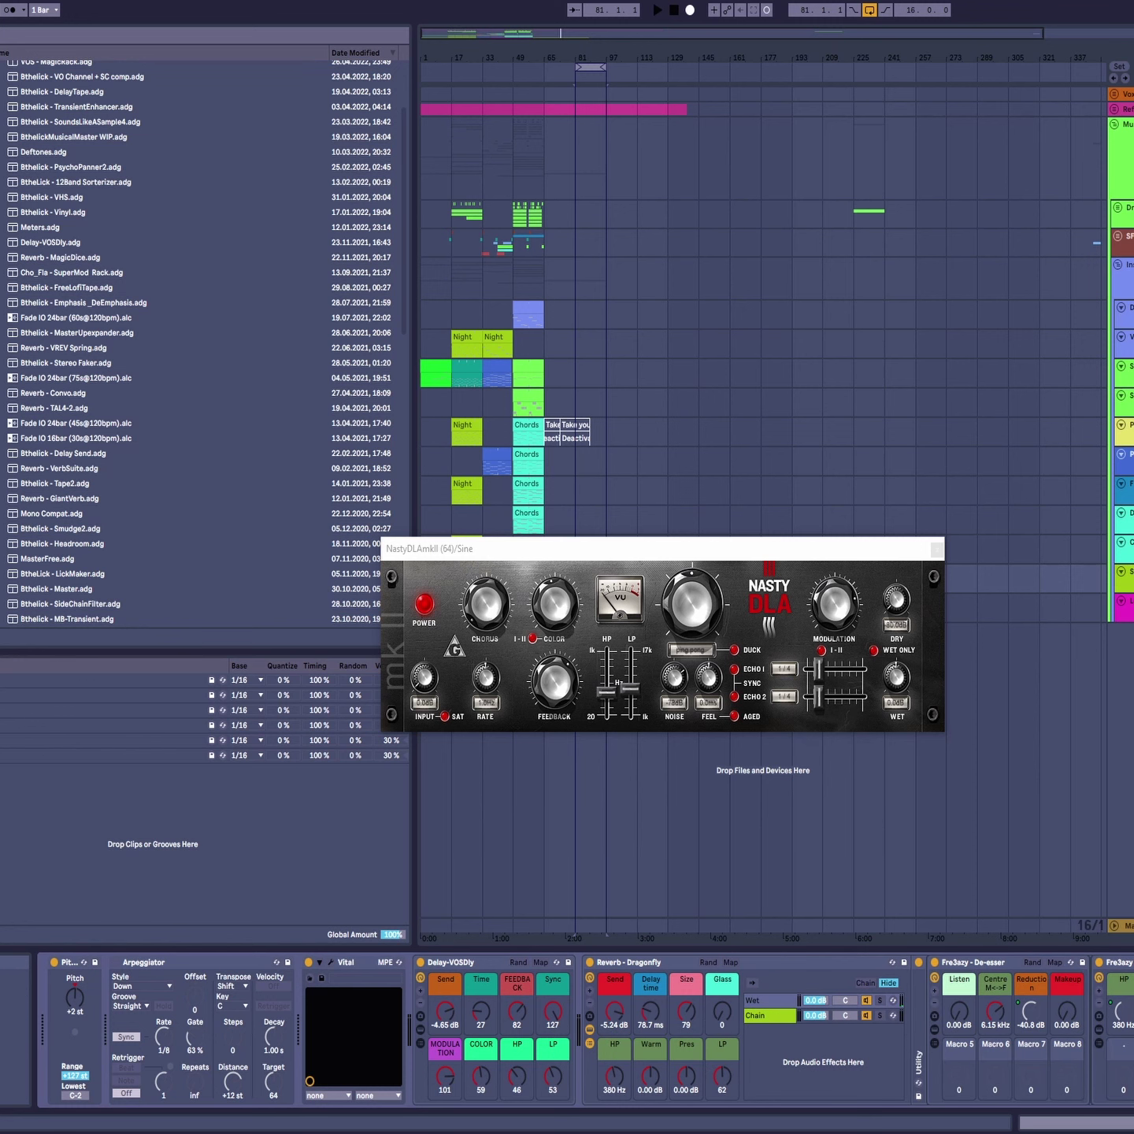
{"action": "scroll", "coordinate": [739, 1030], "scroll_direction": "right", "scroll_amount": 5}
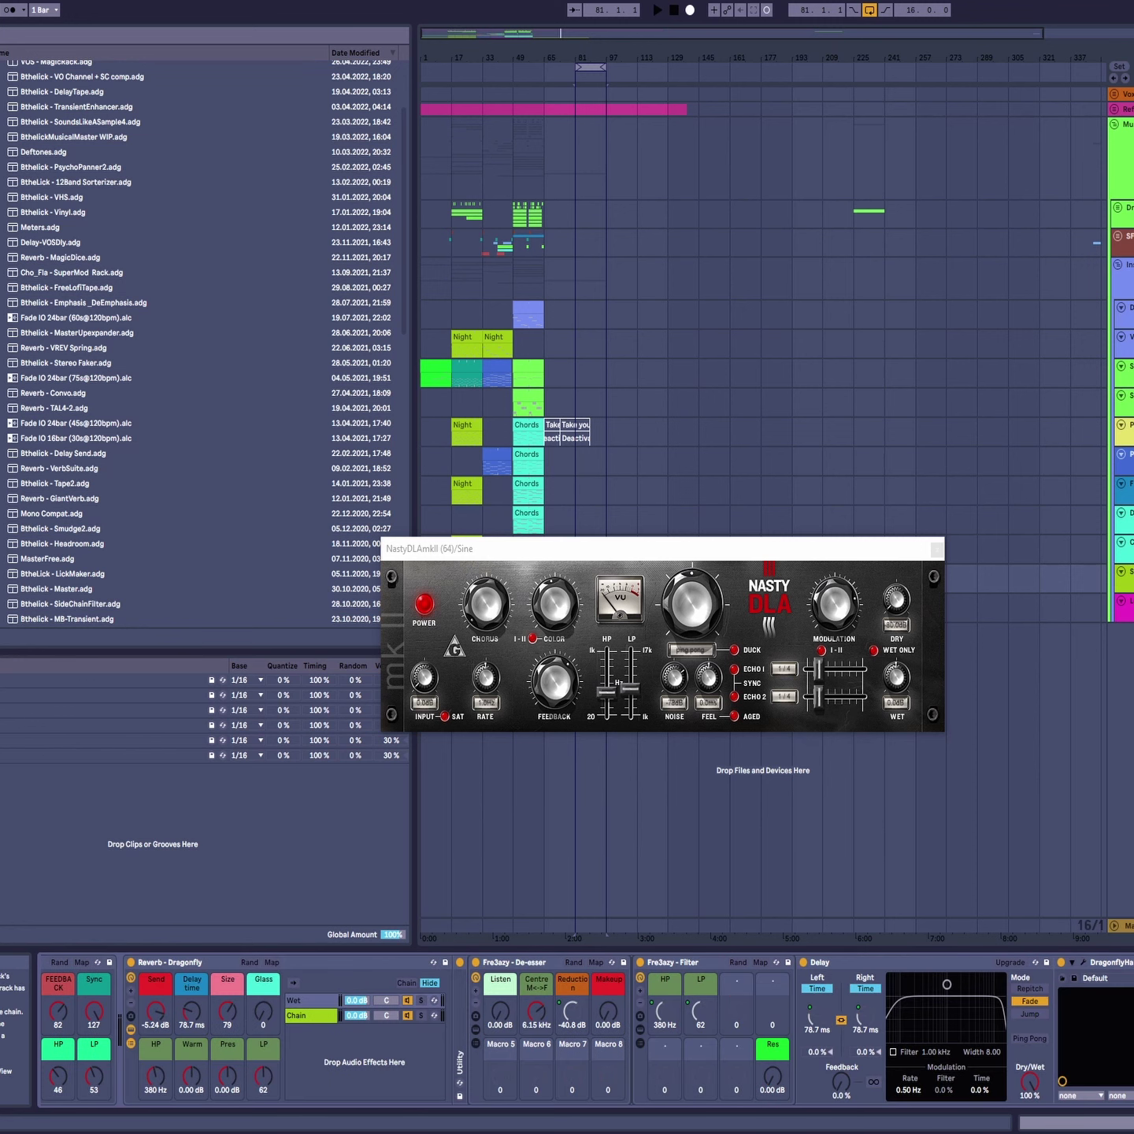
{"action": "left_click", "coordinate": [1086, 967]}
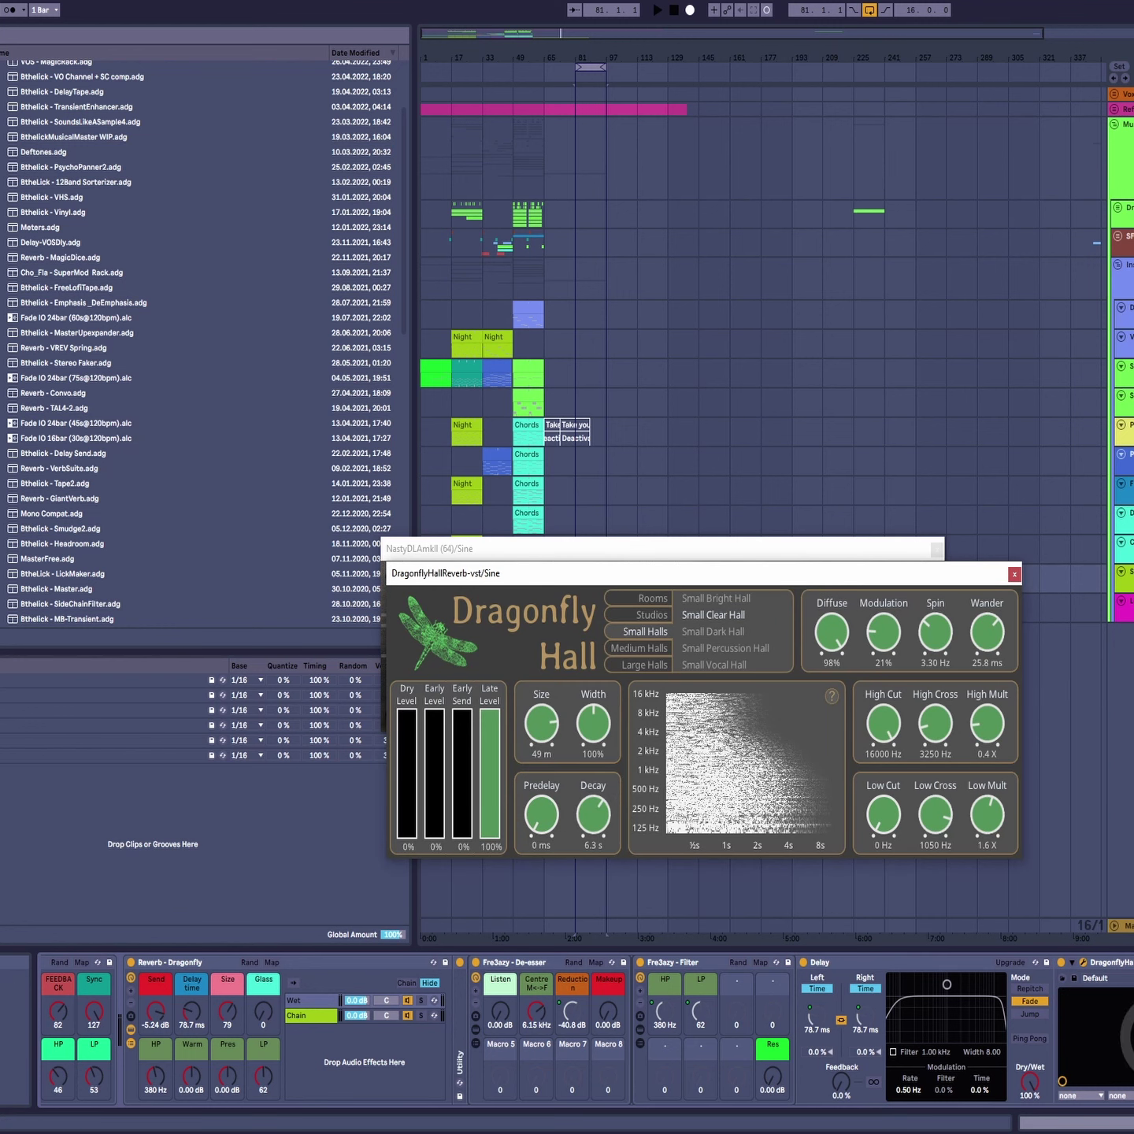
Step: Collapse the Reverb - Dragonfly rack and close the DragonflyHallReverb and NastyDLAmkII windows
{"action": "left_click", "coordinate": [130, 1044]}
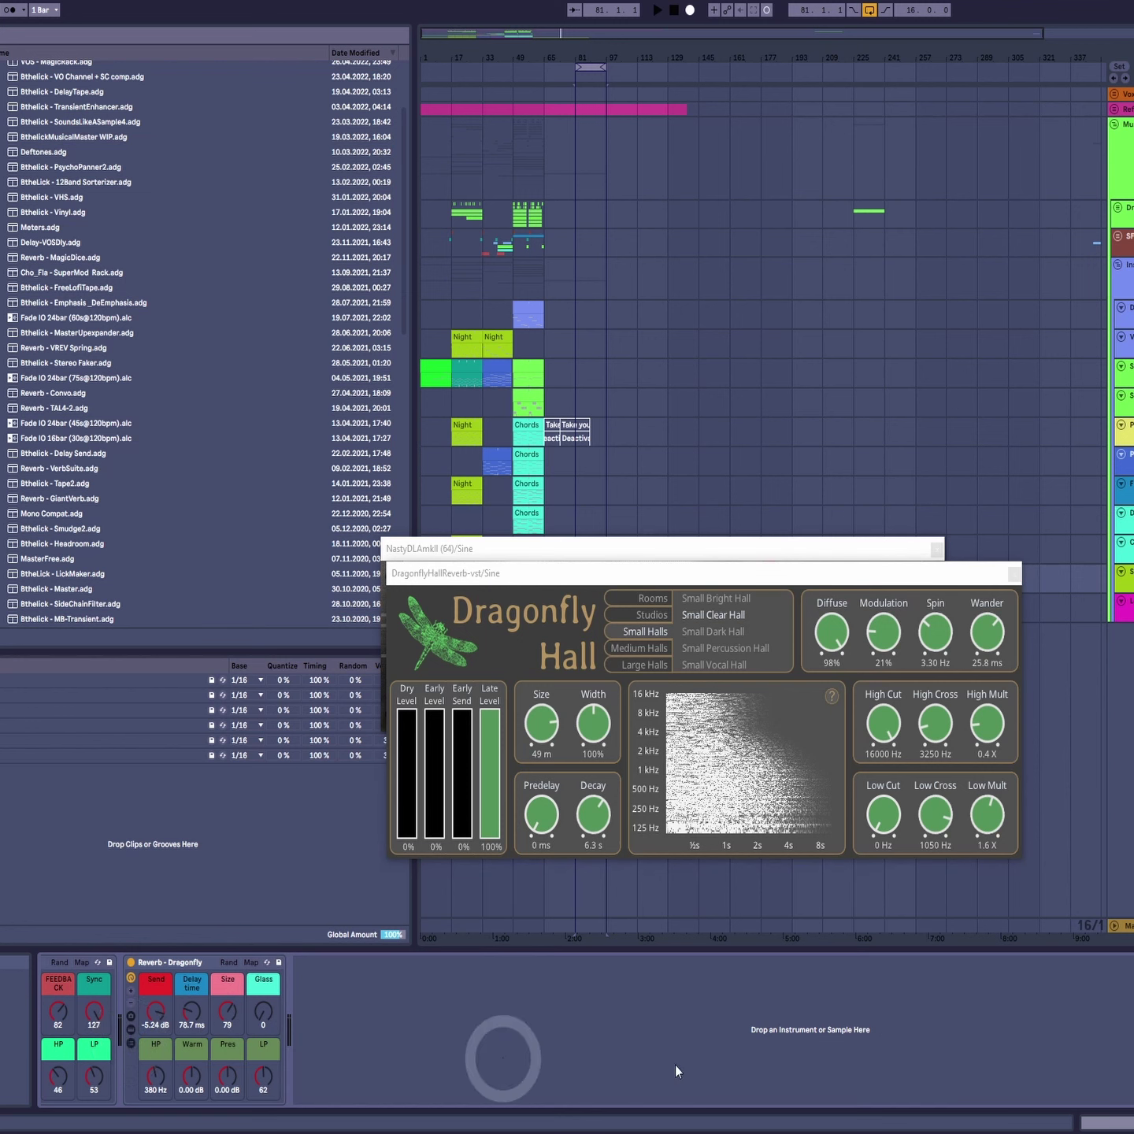
{"action": "left_click", "coordinate": [1012, 574]}
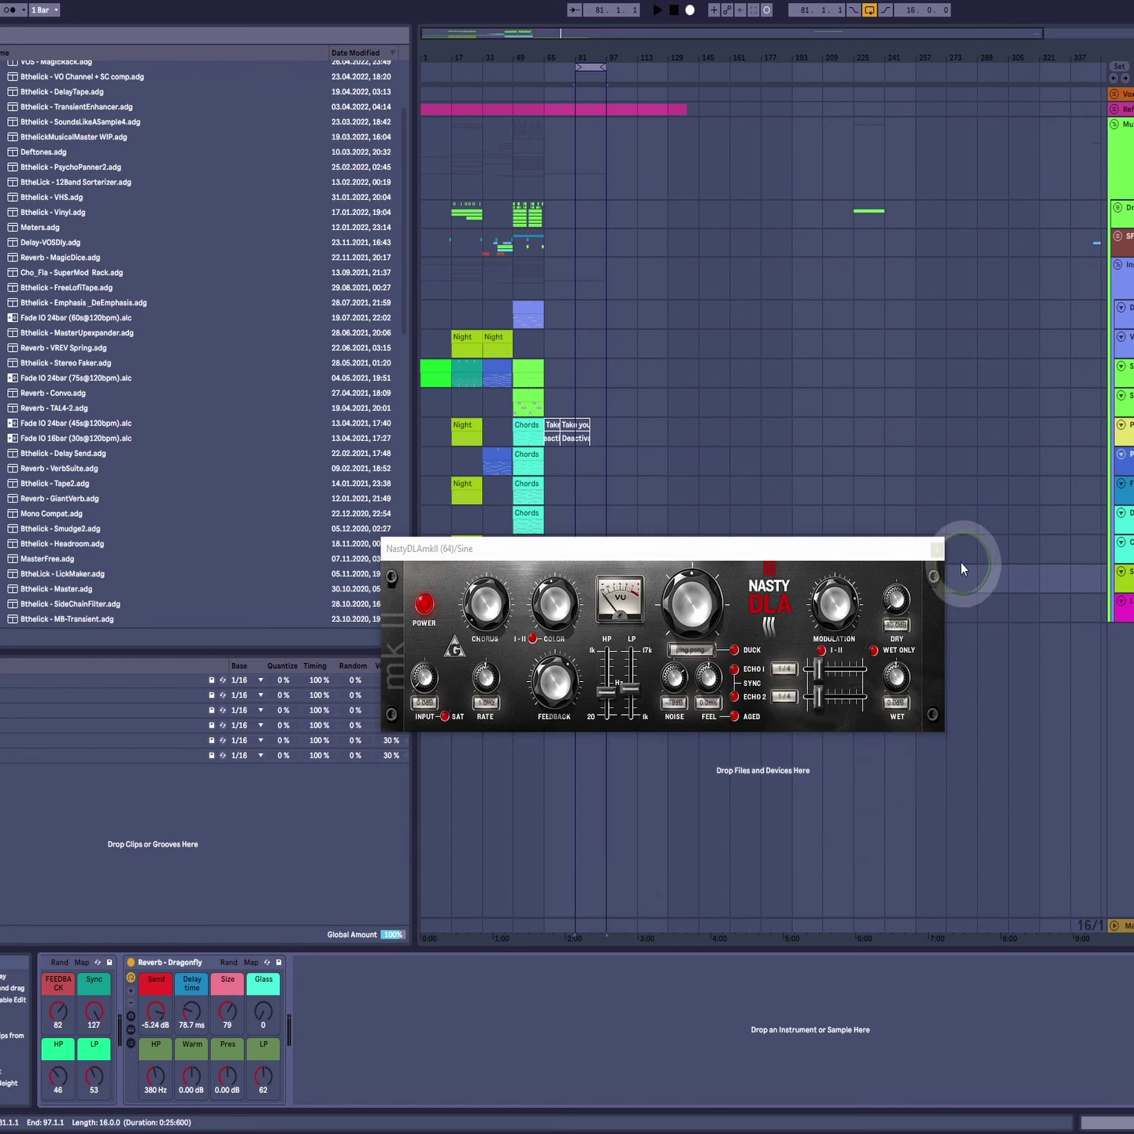
{"action": "left_click", "coordinate": [936, 550]}
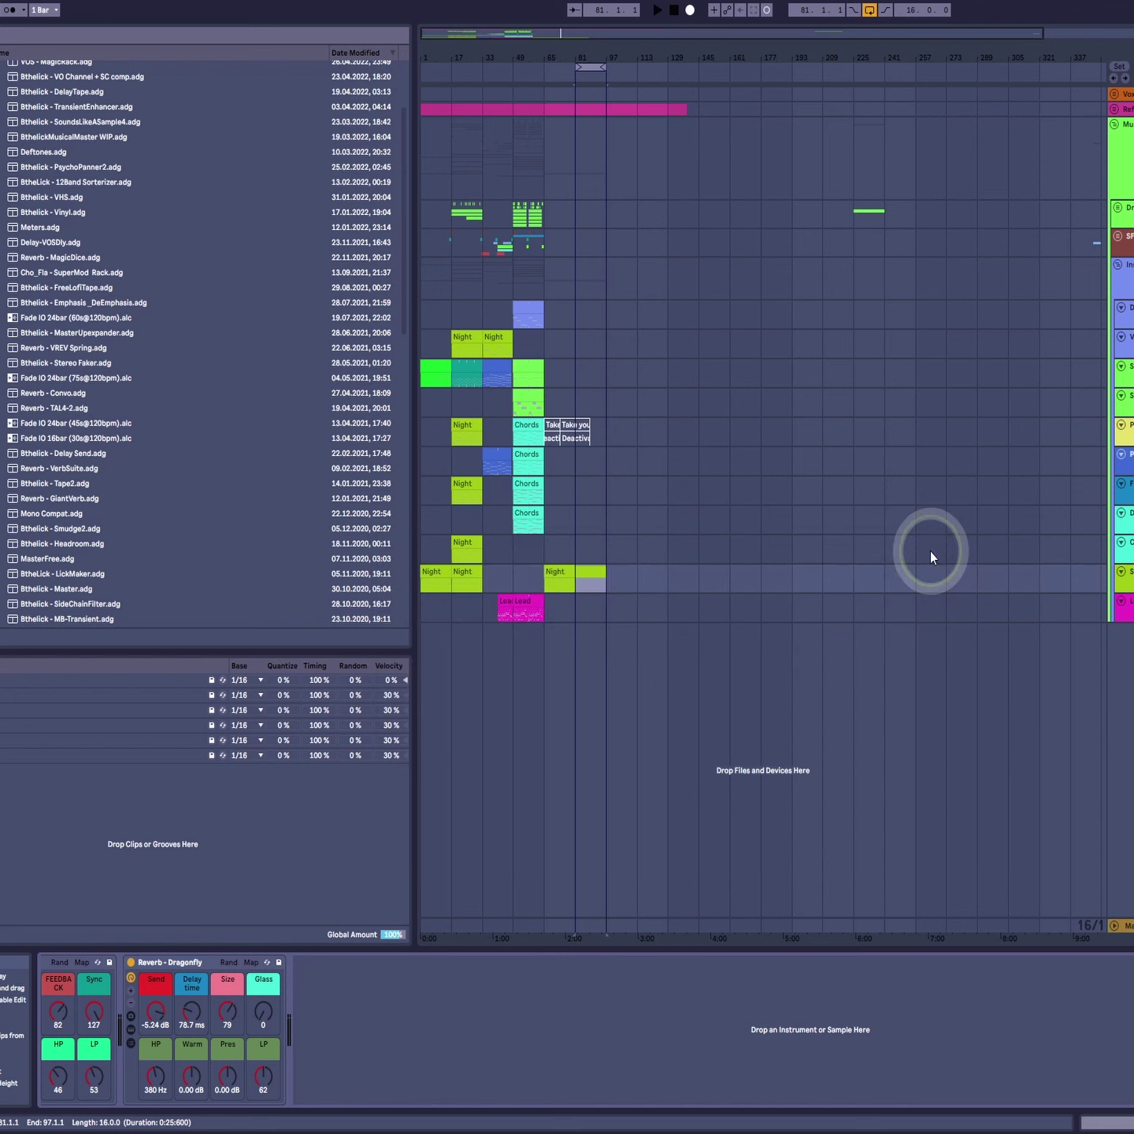
Step: Draw a 1/16 A3 note at the start of the new Sine clip, enable note preview and play it back
{"action": "double_click", "coordinate": [586, 571]}
{"action": "scroll", "coordinate": [201, 823], "scroll_direction": "up", "scroll_amount": 3}
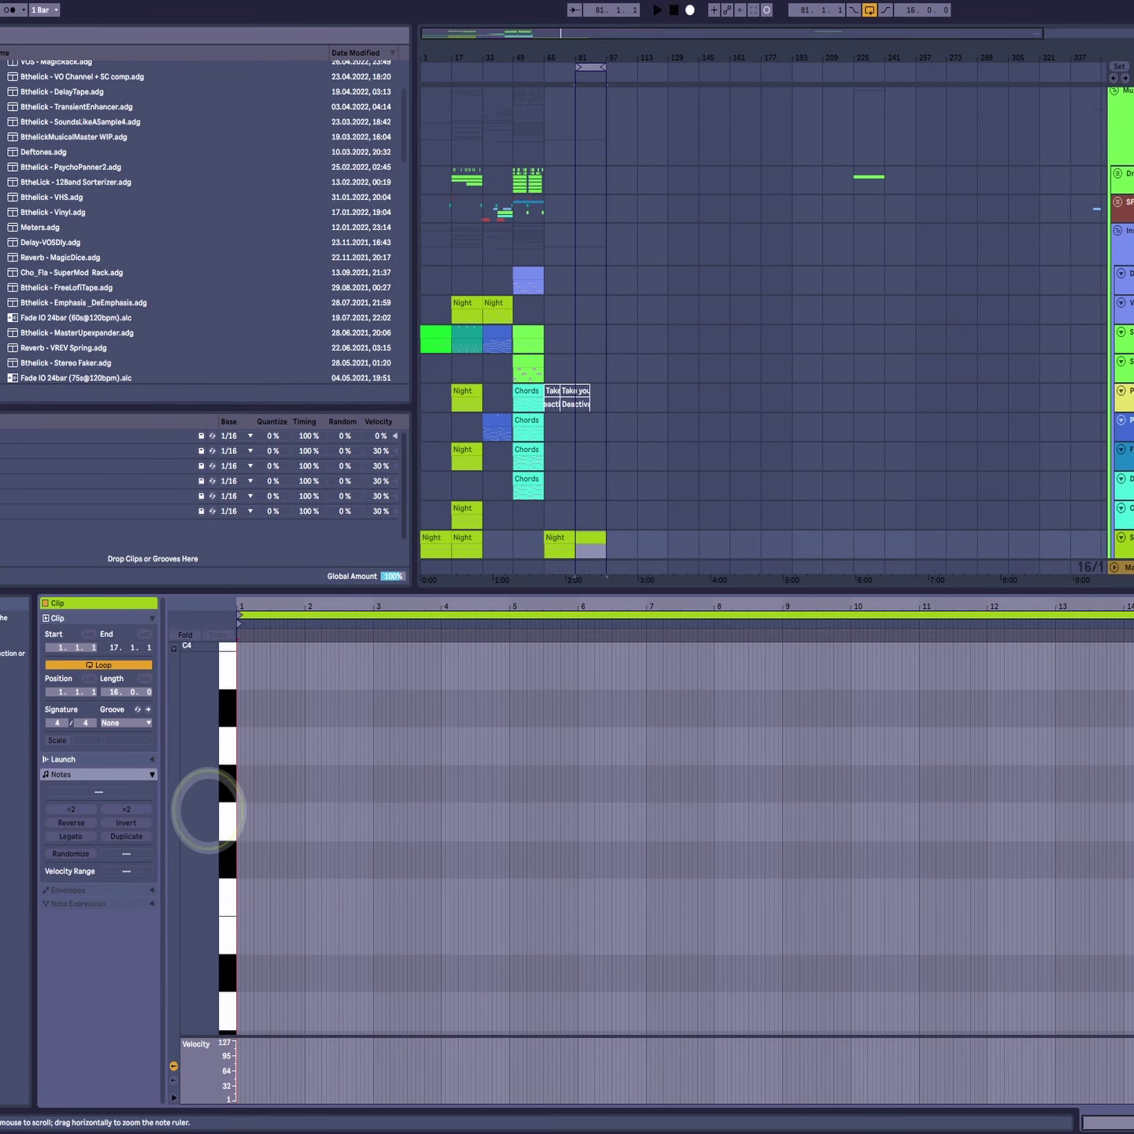
{"action": "double_click", "coordinate": [240, 823]}
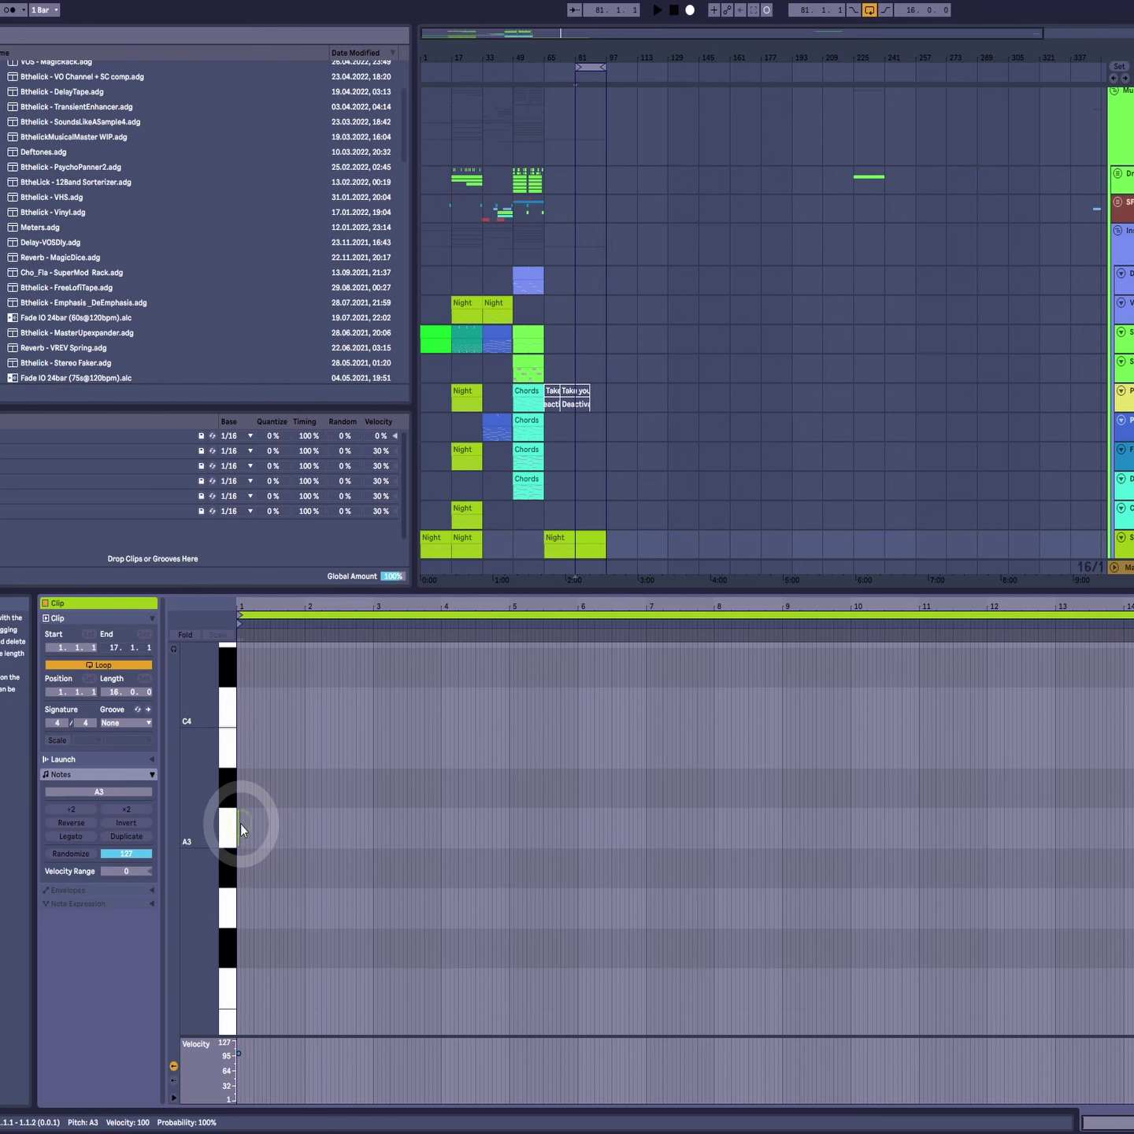
{"action": "left_click", "coordinate": [174, 648]}
{"action": "key", "text": "space"}
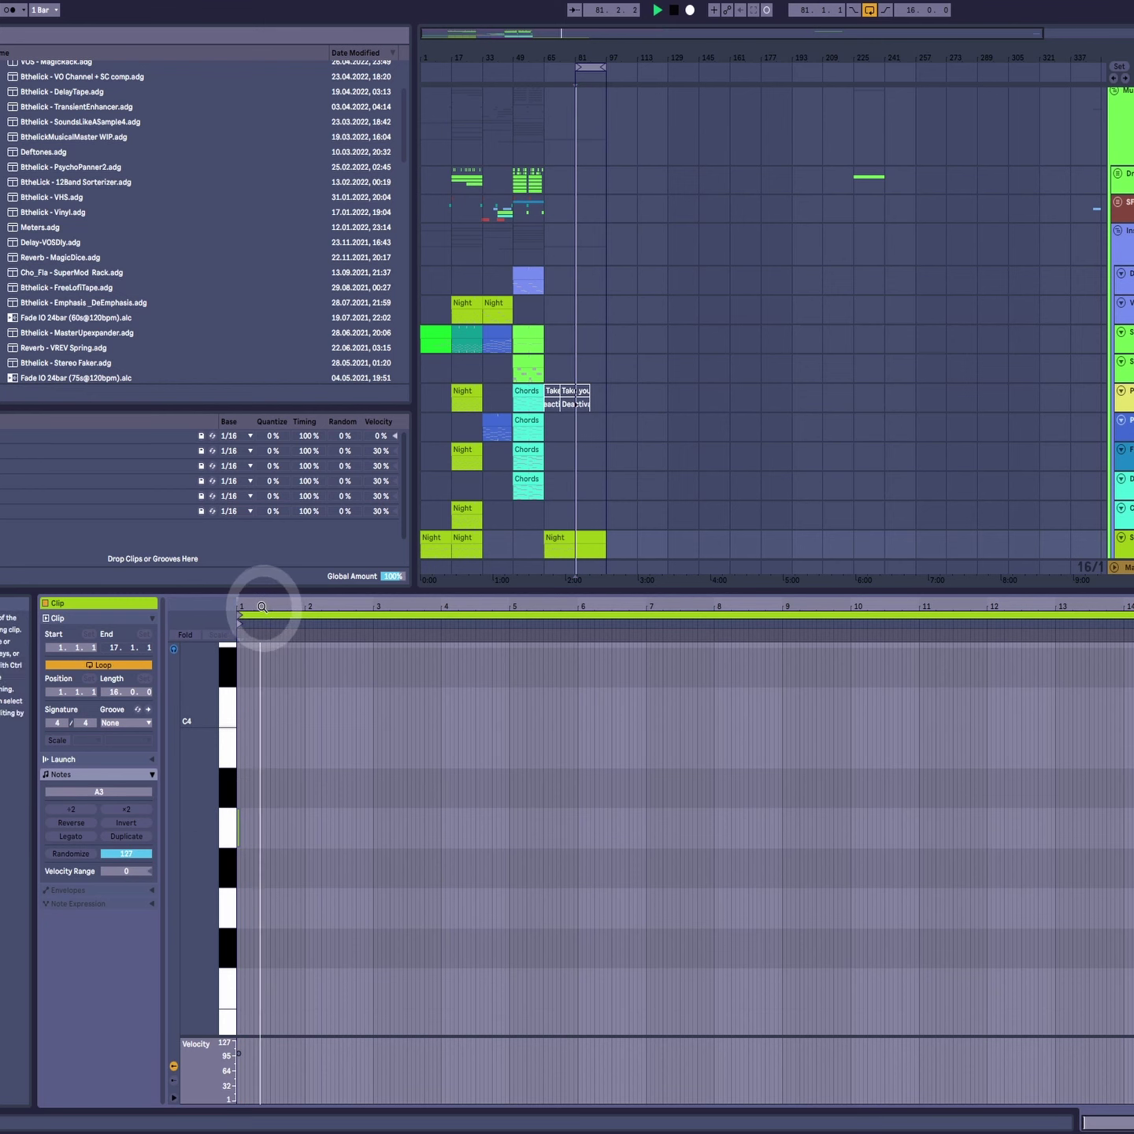
{"action": "key", "text": "space"}
Step: Inspect the A3 note up close and bring the Sine track's Pitch and Arpeggiator devices into view
{"action": "left_click_drag", "start_coordinate": [261, 606], "coordinate": [262, 649]}
{"action": "left_click_drag", "start_coordinate": [418, 775], "coordinate": [95, 854]}
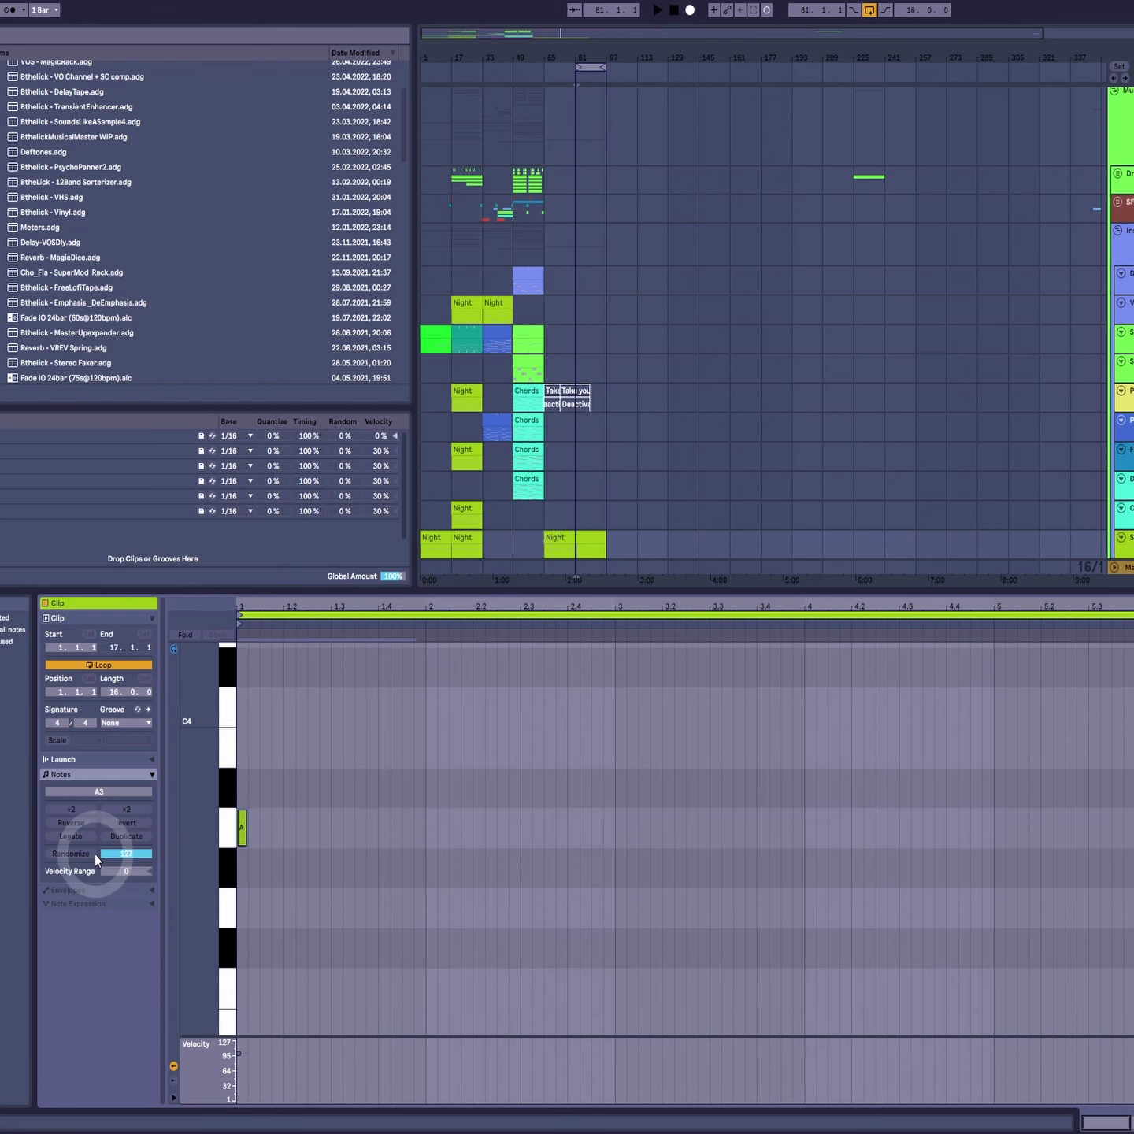
{"action": "key", "text": "shift+Down"}
{"action": "mouse_move", "coordinate": [180, 826]}
{"action": "left_mouse_down"}
{"action": "mouse_move", "coordinate": [223, 843]}
{"action": "mouse_move", "coordinate": [334, 961]}
{"action": "mouse_move", "coordinate": [189, 842]}
{"action": "mouse_move", "coordinate": [190, 827]}
{"action": "mouse_move", "coordinate": [200, 829]}
{"action": "left_mouse_up"}
{"action": "key", "text": "shift+Tab"}
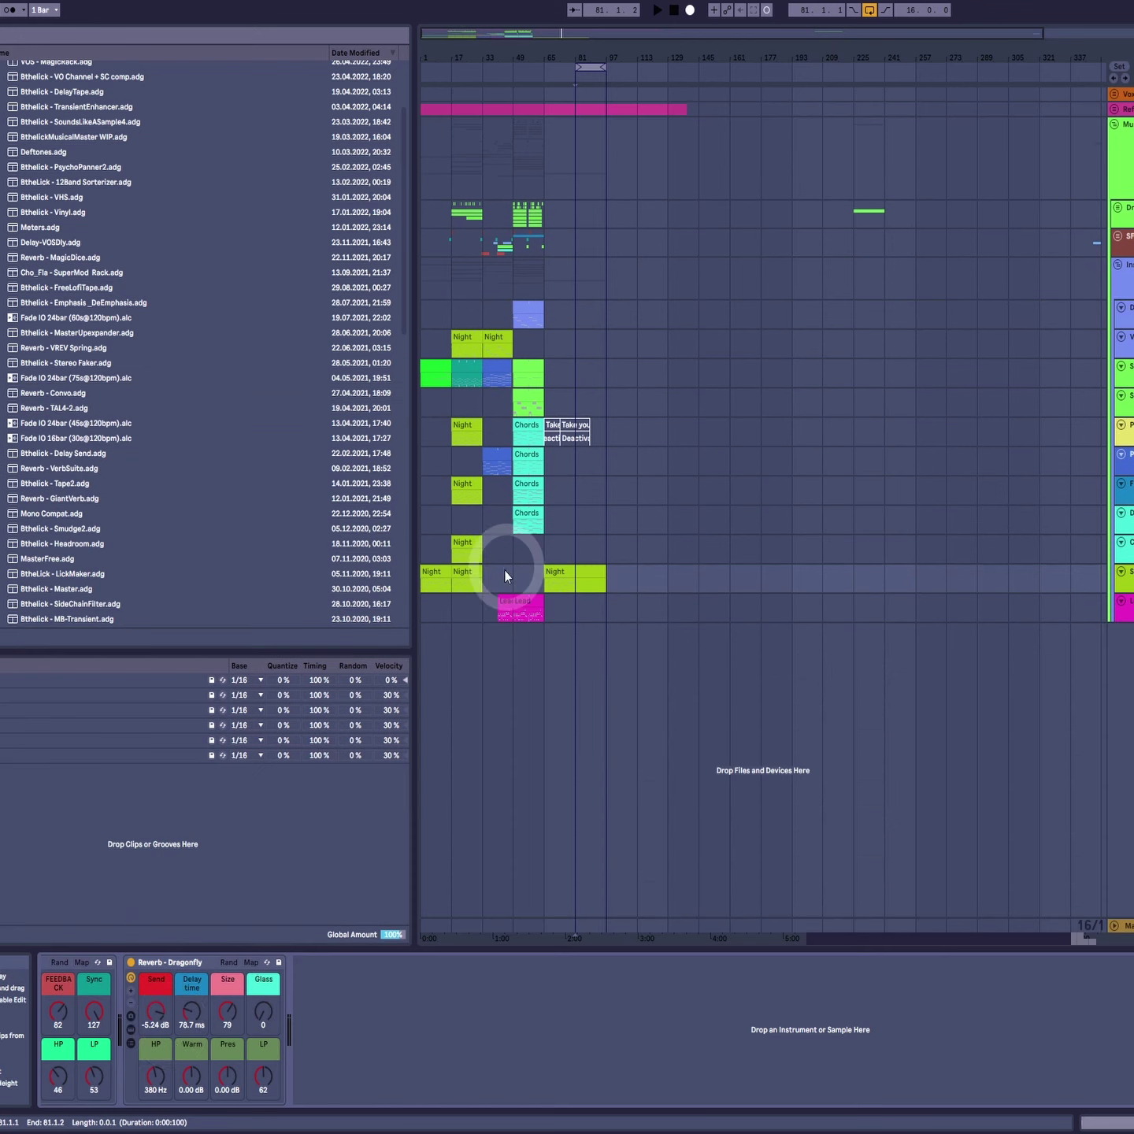
{"action": "left_click_drag", "start_coordinate": [1130, 1123], "coordinate": [1059, 1125]}
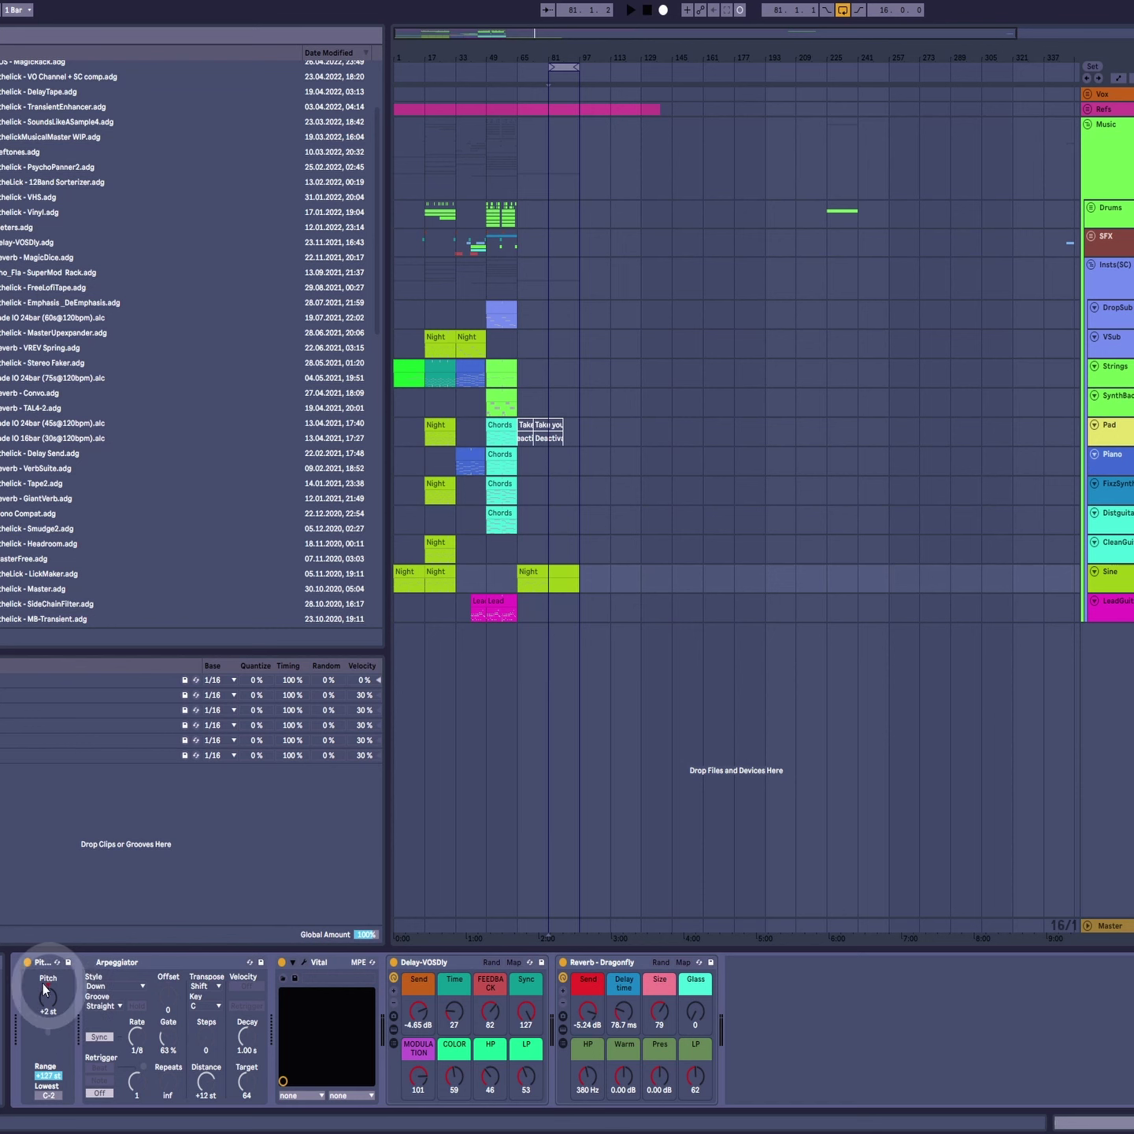
Step: Reopen the Sine clip at bar 81, audition pitches on the piano roll and lengthen the A3 note to two sixteenths
{"action": "left_click", "coordinate": [516, 695]}
{"action": "left_click", "coordinate": [564, 577]}
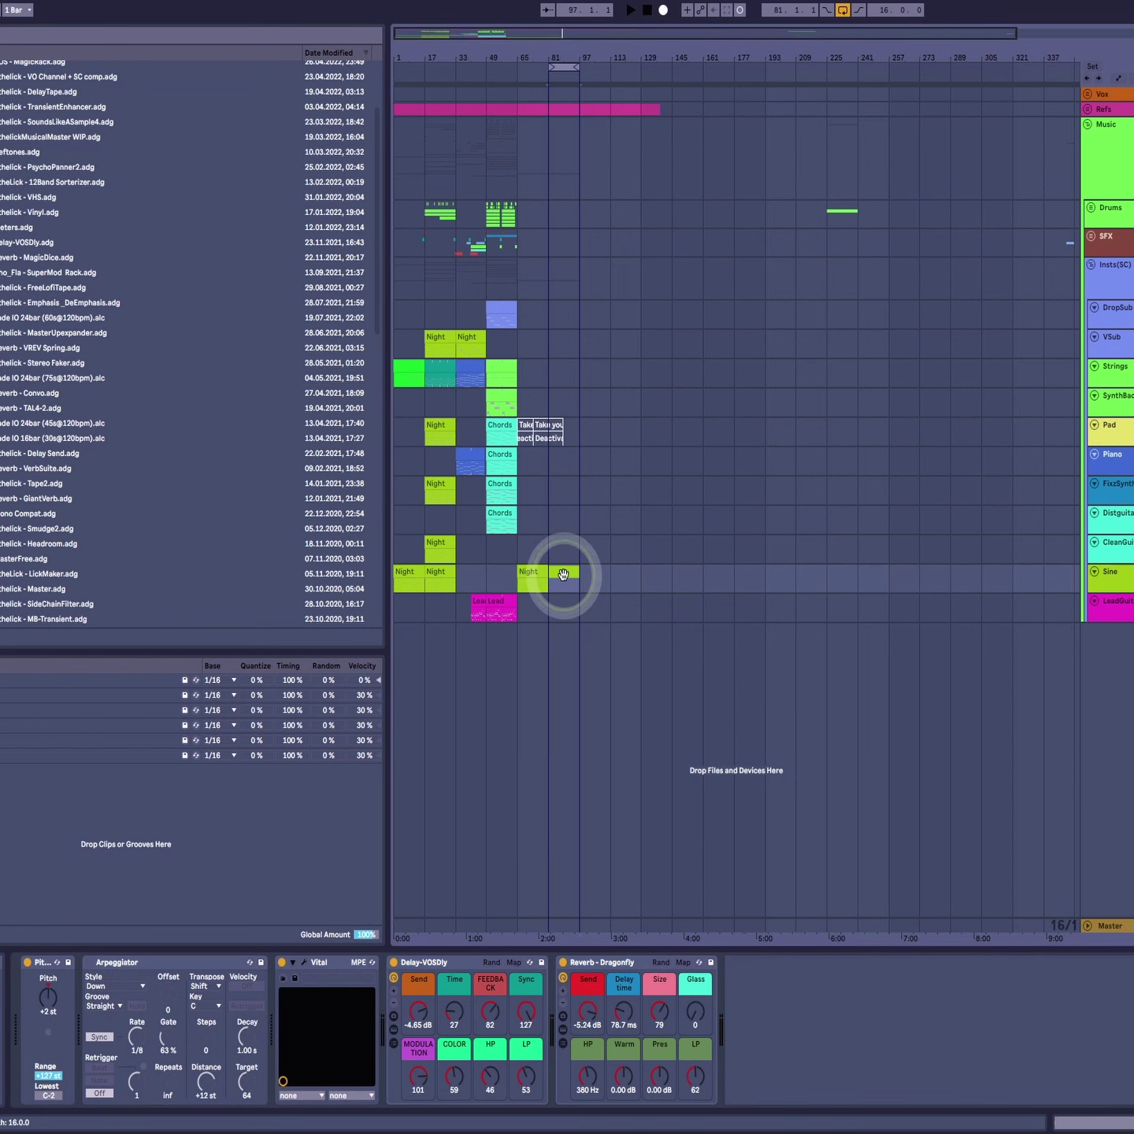
{"action": "double_click", "coordinate": [563, 576]}
{"action": "left_click_drag", "start_coordinate": [180, 863], "coordinate": [178, 864]}
{"action": "left_click", "coordinate": [203, 904]}
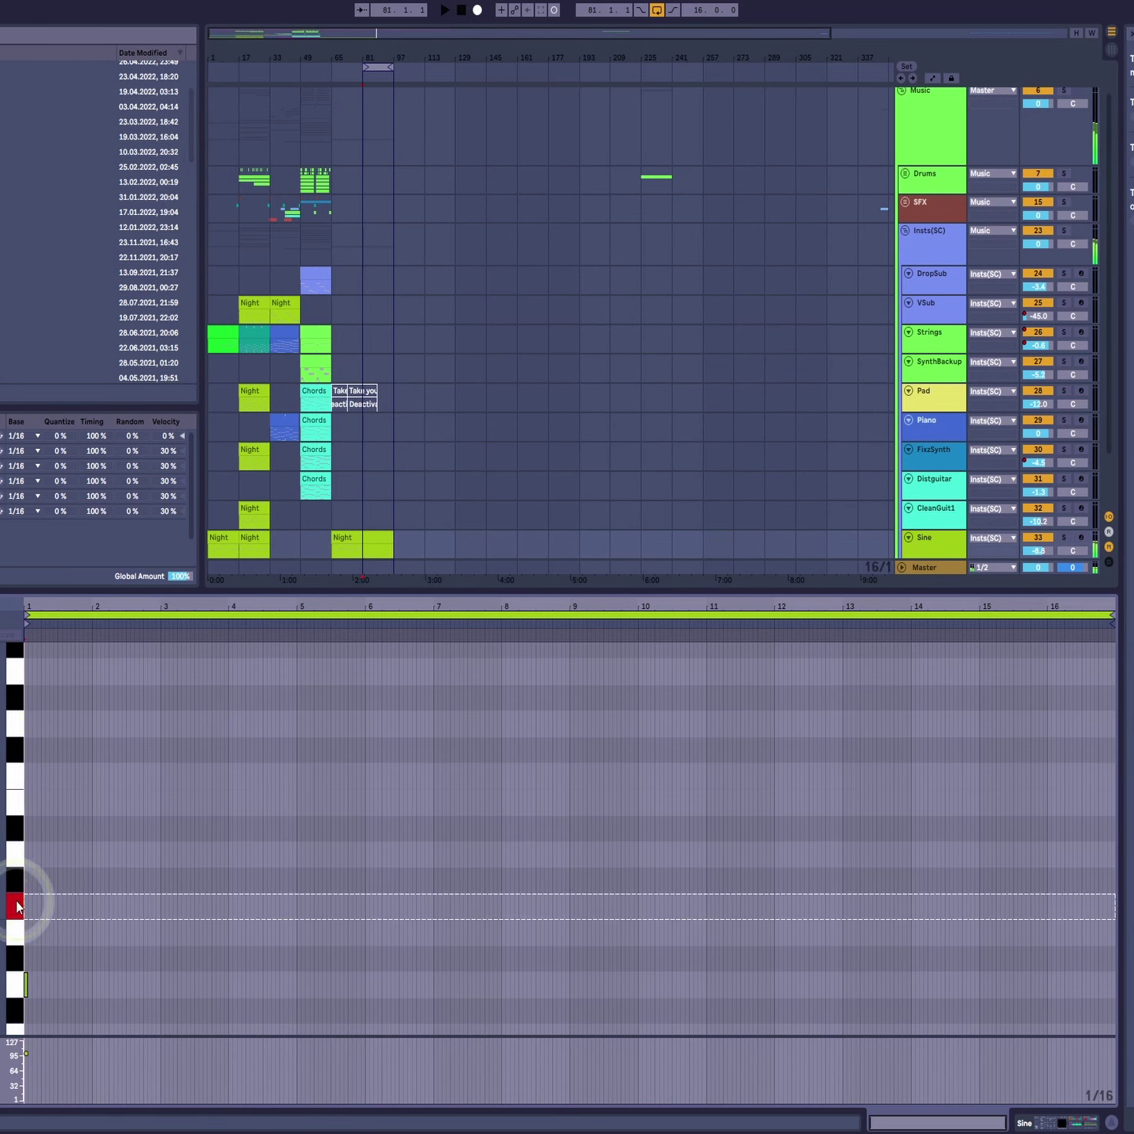
{"action": "left_click", "coordinate": [11, 748]}
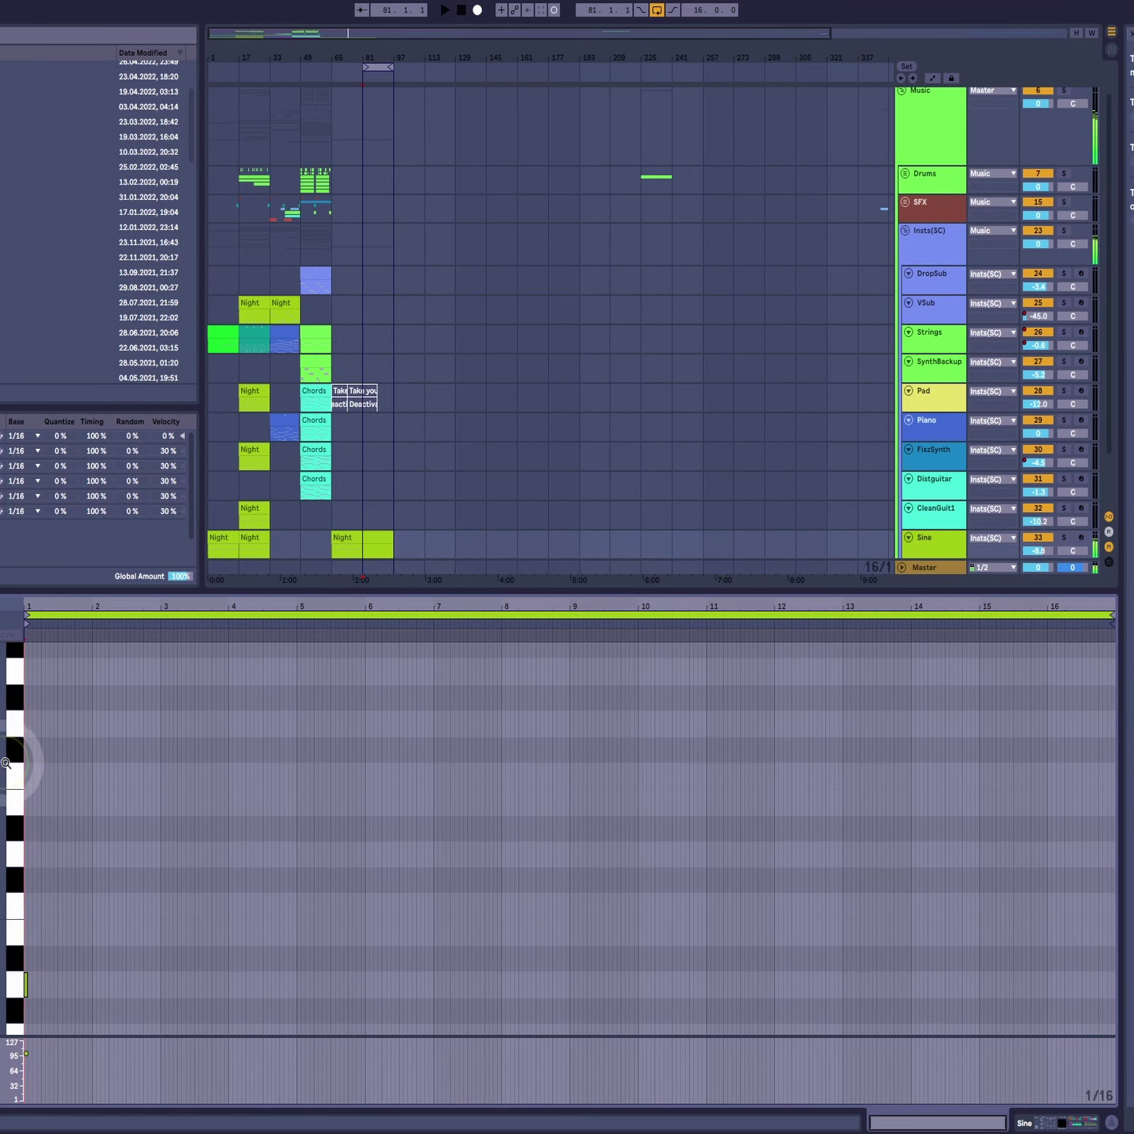
{"action": "left_click", "coordinate": [45, 981]}
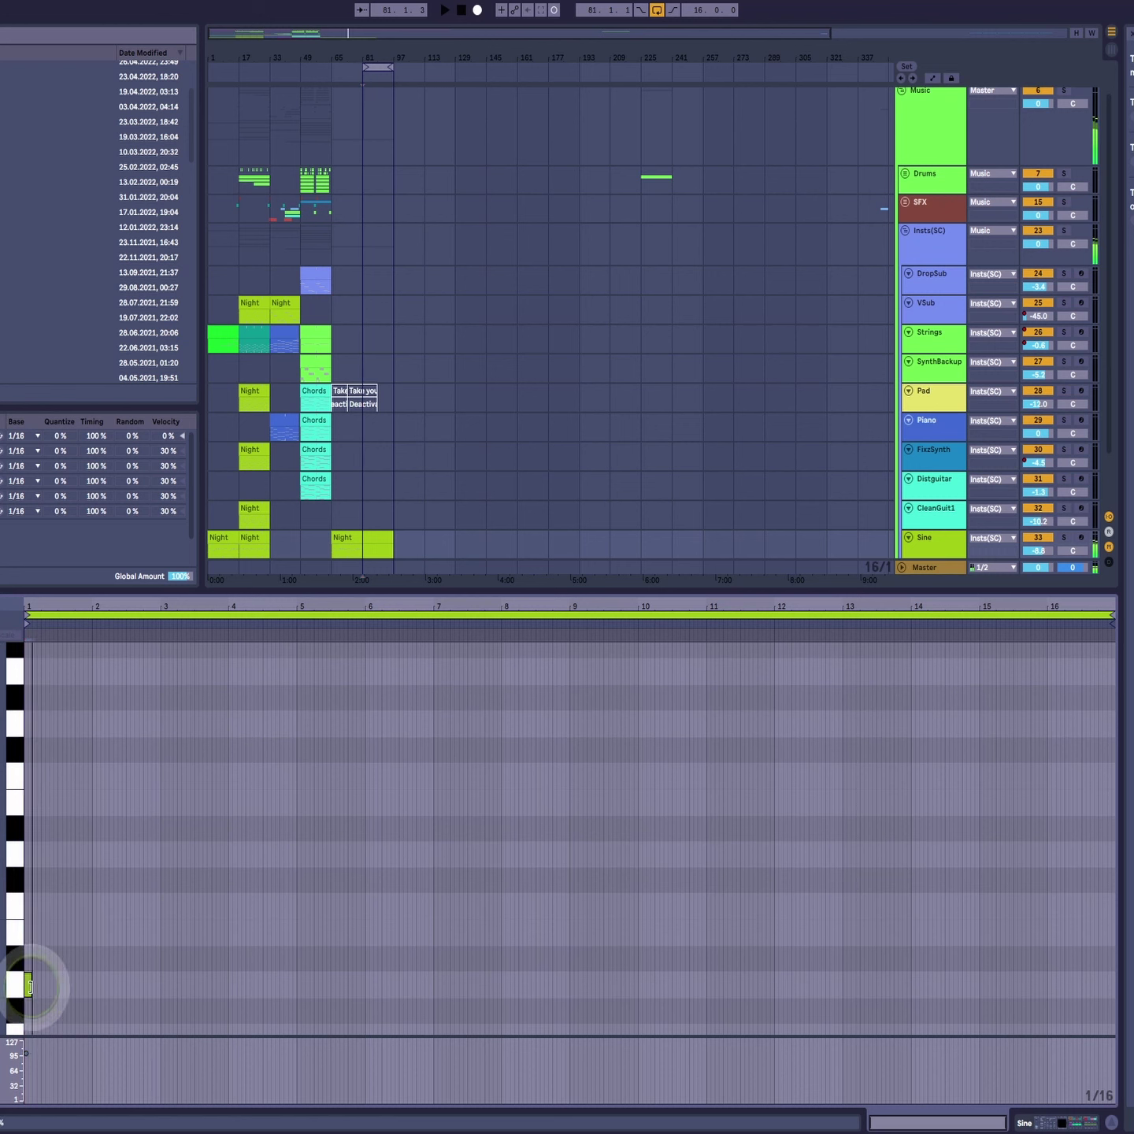
Step: Lengthen the opening A2 note to one beat and place equal-length notes F2 at bar 5, C2 at bar 9 and G2 at bar 13
{"action": "mouse_move", "coordinate": [27, 985]}
{"action": "left_mouse_down"}
{"action": "mouse_move", "coordinate": [89, 987]}
{"action": "mouse_move", "coordinate": [32, 992]}
{"action": "mouse_move", "coordinate": [41, 996]}
{"action": "left_mouse_up"}
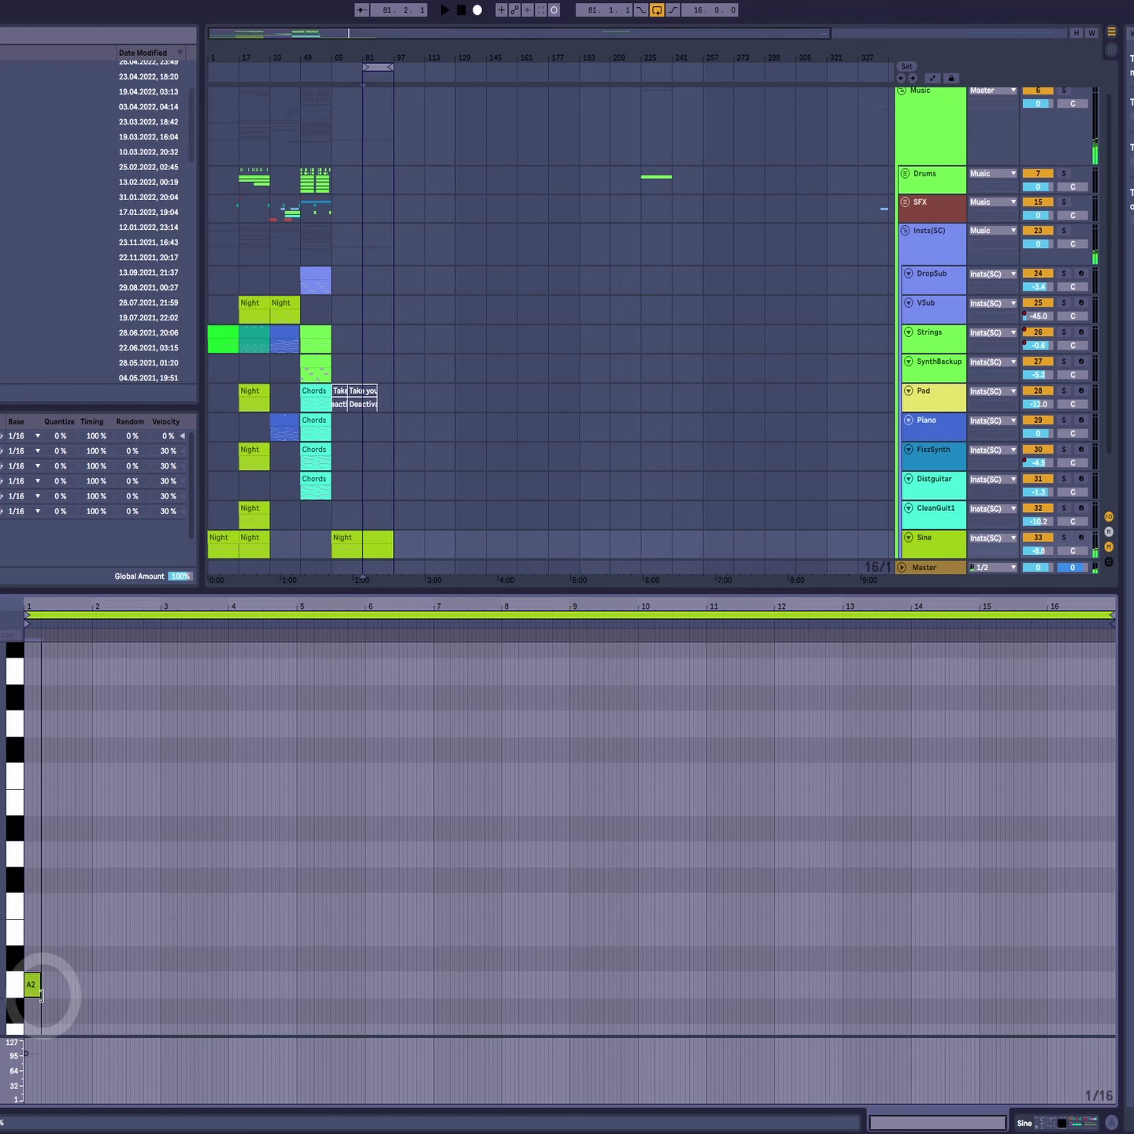
{"action": "left_click", "coordinate": [33, 987]}
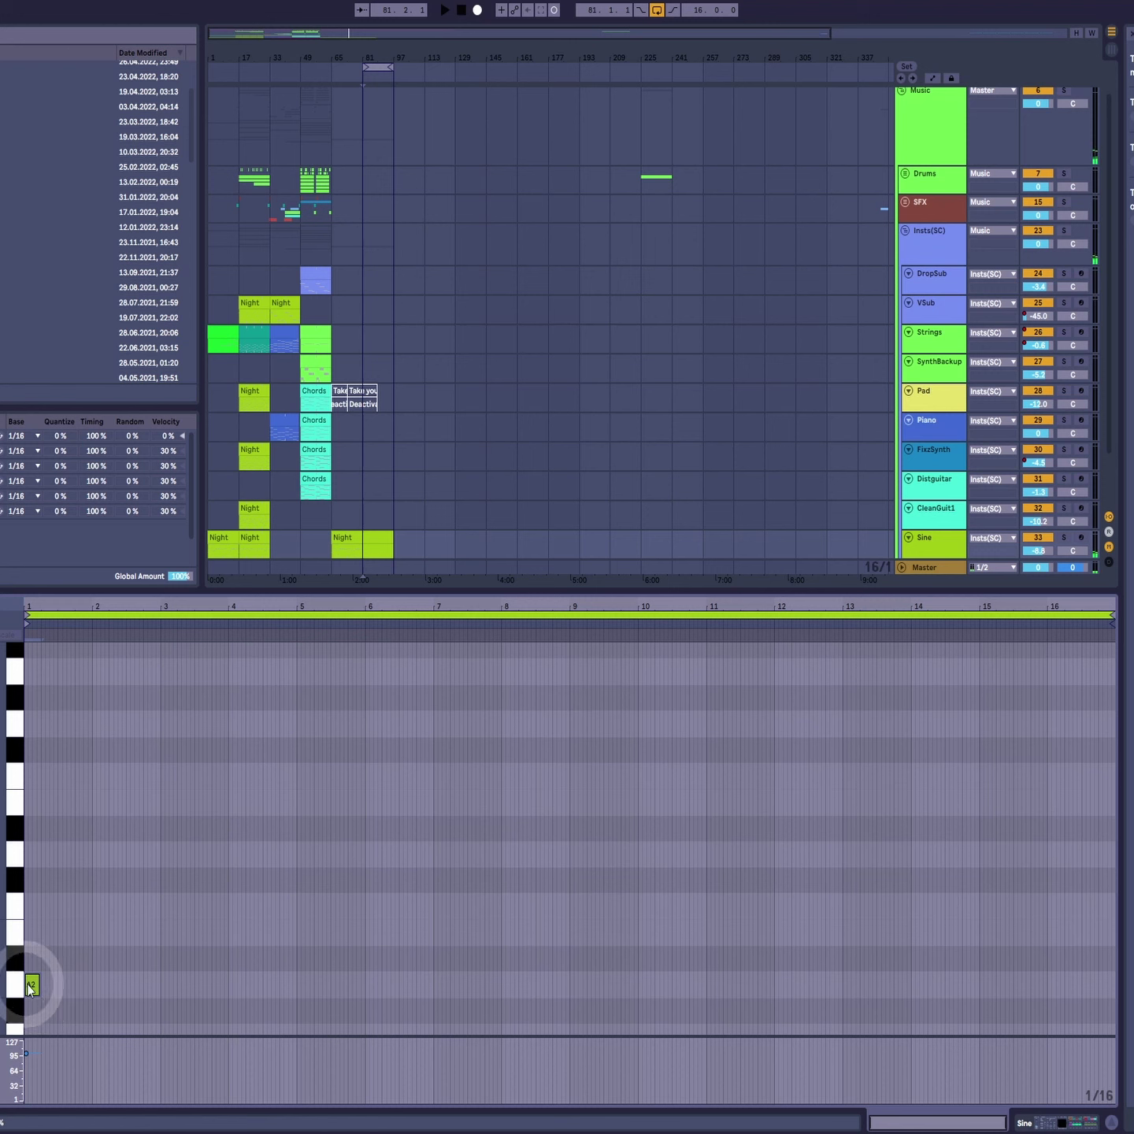
{"action": "left_click_drag", "start_coordinate": [32, 987], "coordinate": [309, 988]}
{"action": "scroll", "coordinate": [321, 924], "scroll_direction": "down", "scroll_amount": 5}
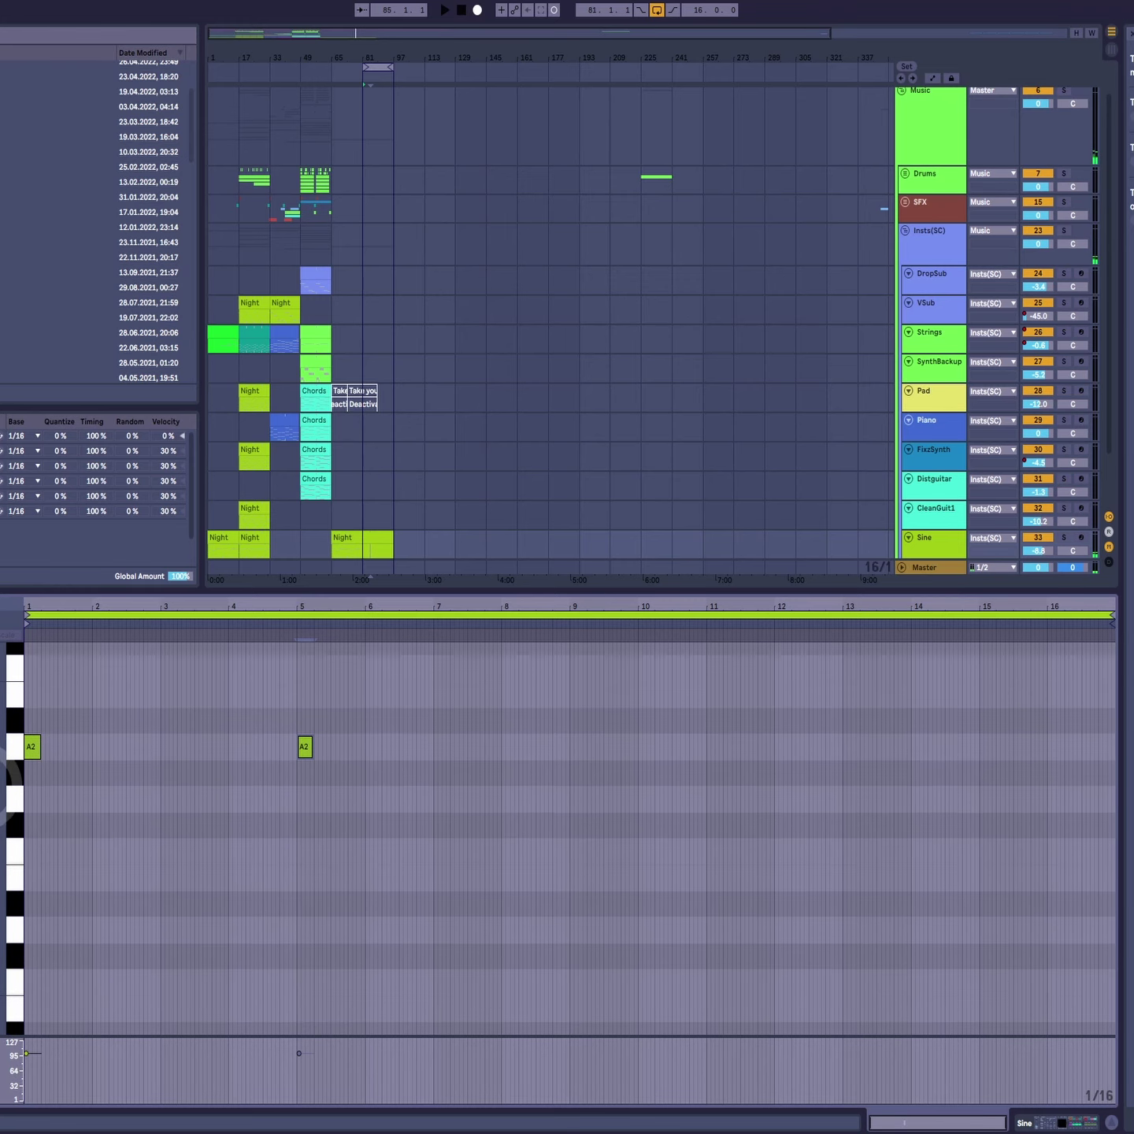
{"action": "key", "text": "ctrl+5"}
{"action": "left_click_drag", "start_coordinate": [303, 744], "coordinate": [311, 853]}
{"action": "left_click_drag", "start_coordinate": [310, 852], "coordinate": [851, 790]}
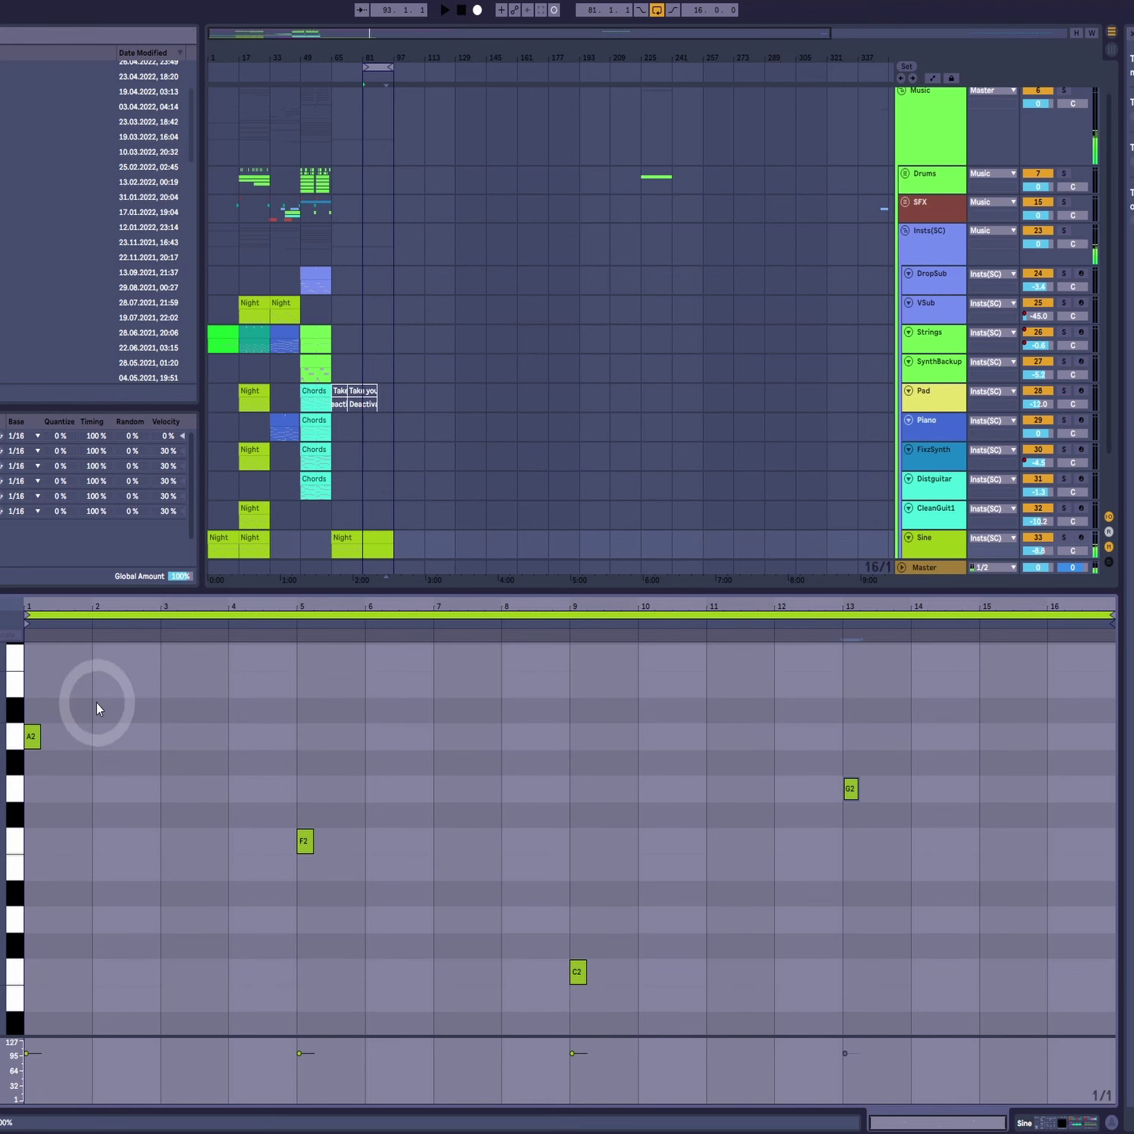
{"action": "mouse_move", "coordinate": [41, 680]}
{"action": "left_mouse_down"}
{"action": "mouse_move", "coordinate": [252, 817]}
{"action": "mouse_move", "coordinate": [563, 927]}
{"action": "mouse_move", "coordinate": [627, 976]}
{"action": "left_mouse_up"}
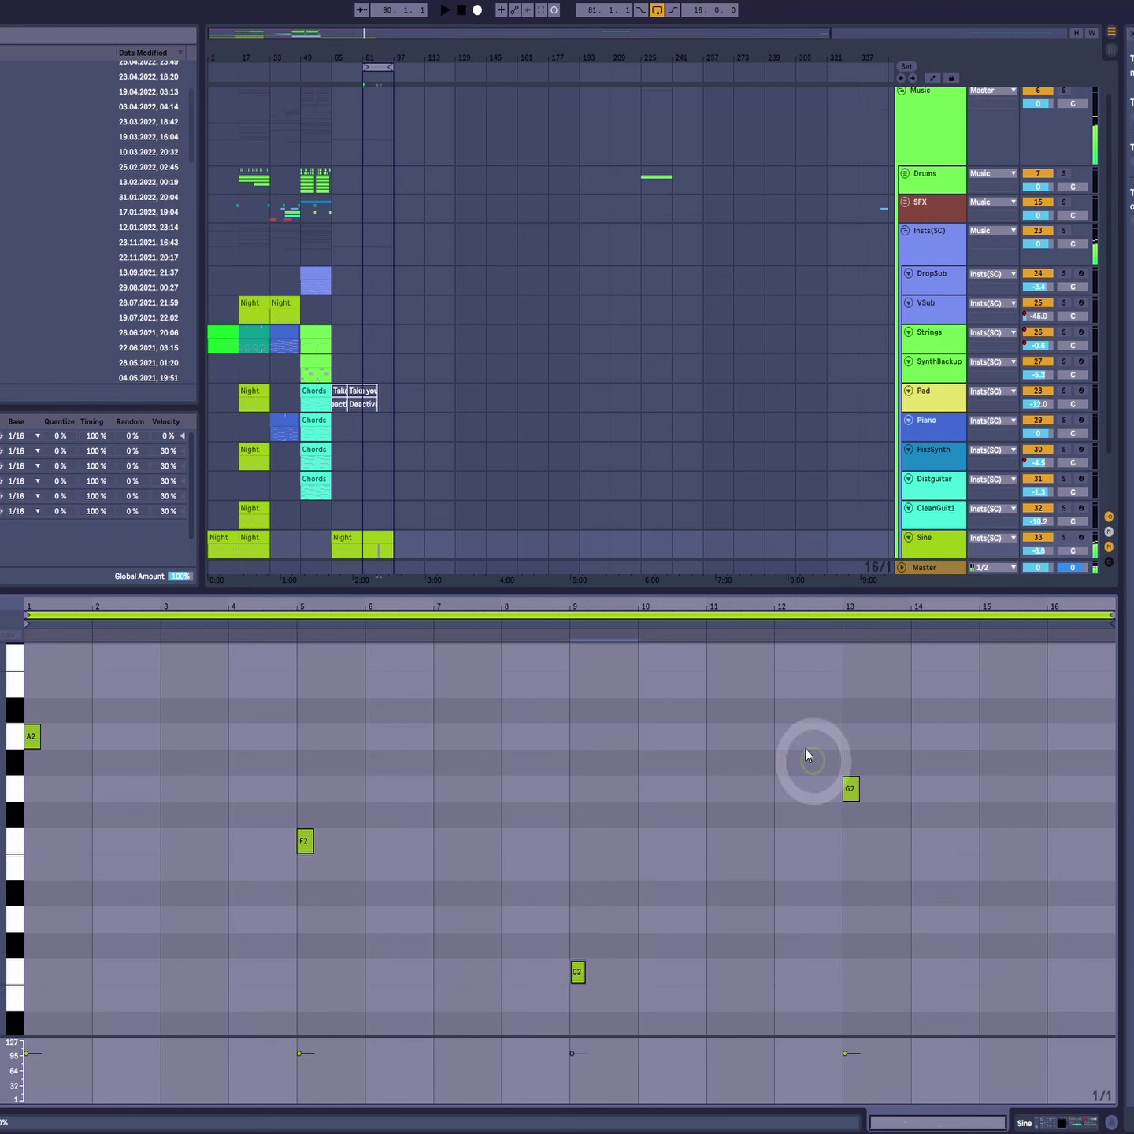
{"action": "left_click_drag", "start_coordinate": [811, 726], "coordinate": [975, 885]}
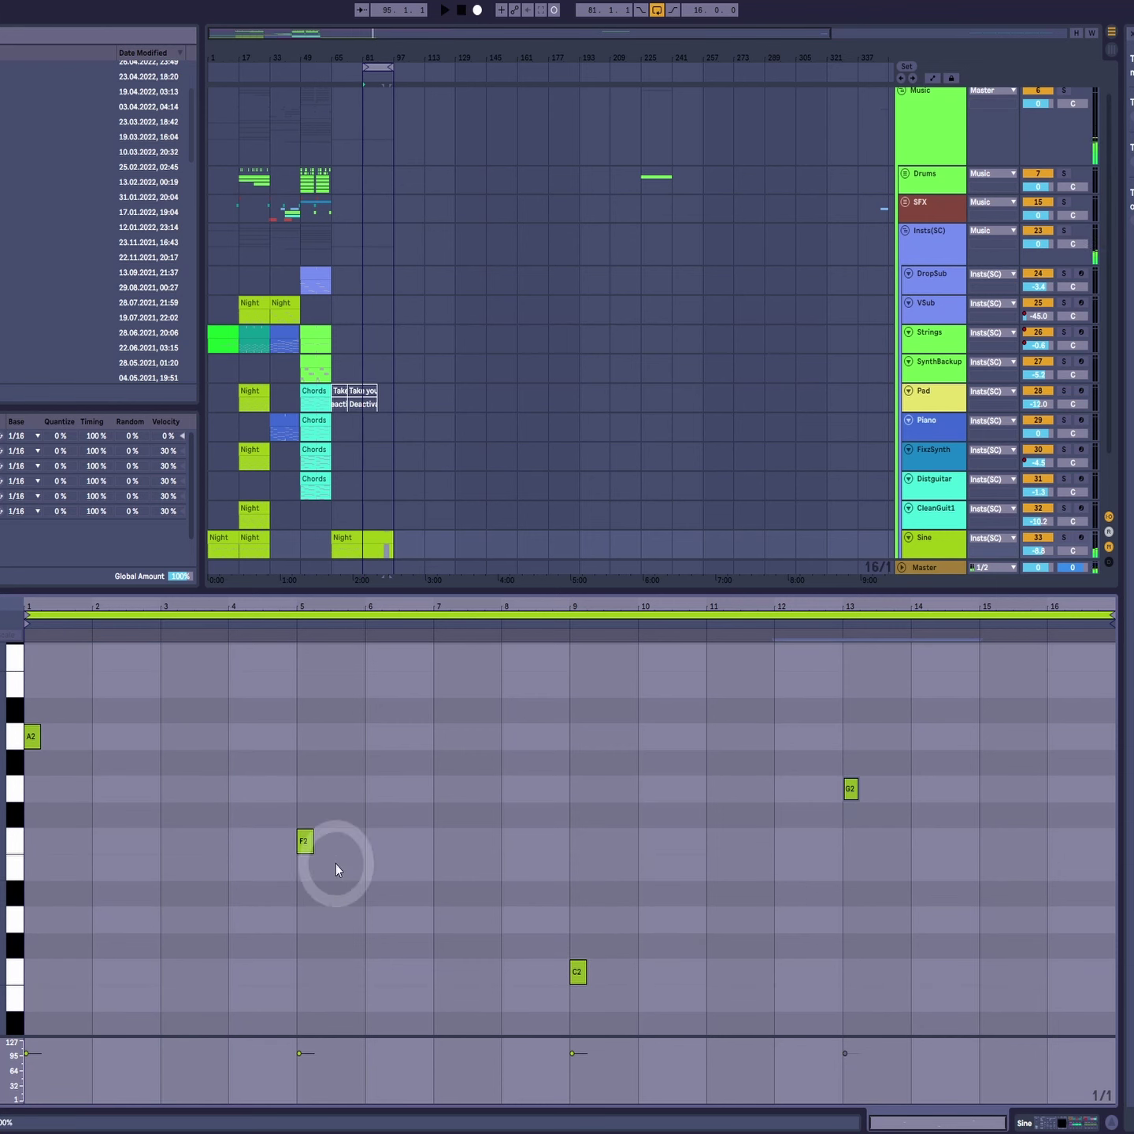
{"action": "left_click_drag", "start_coordinate": [32, 675], "coordinate": [1115, 1018]}
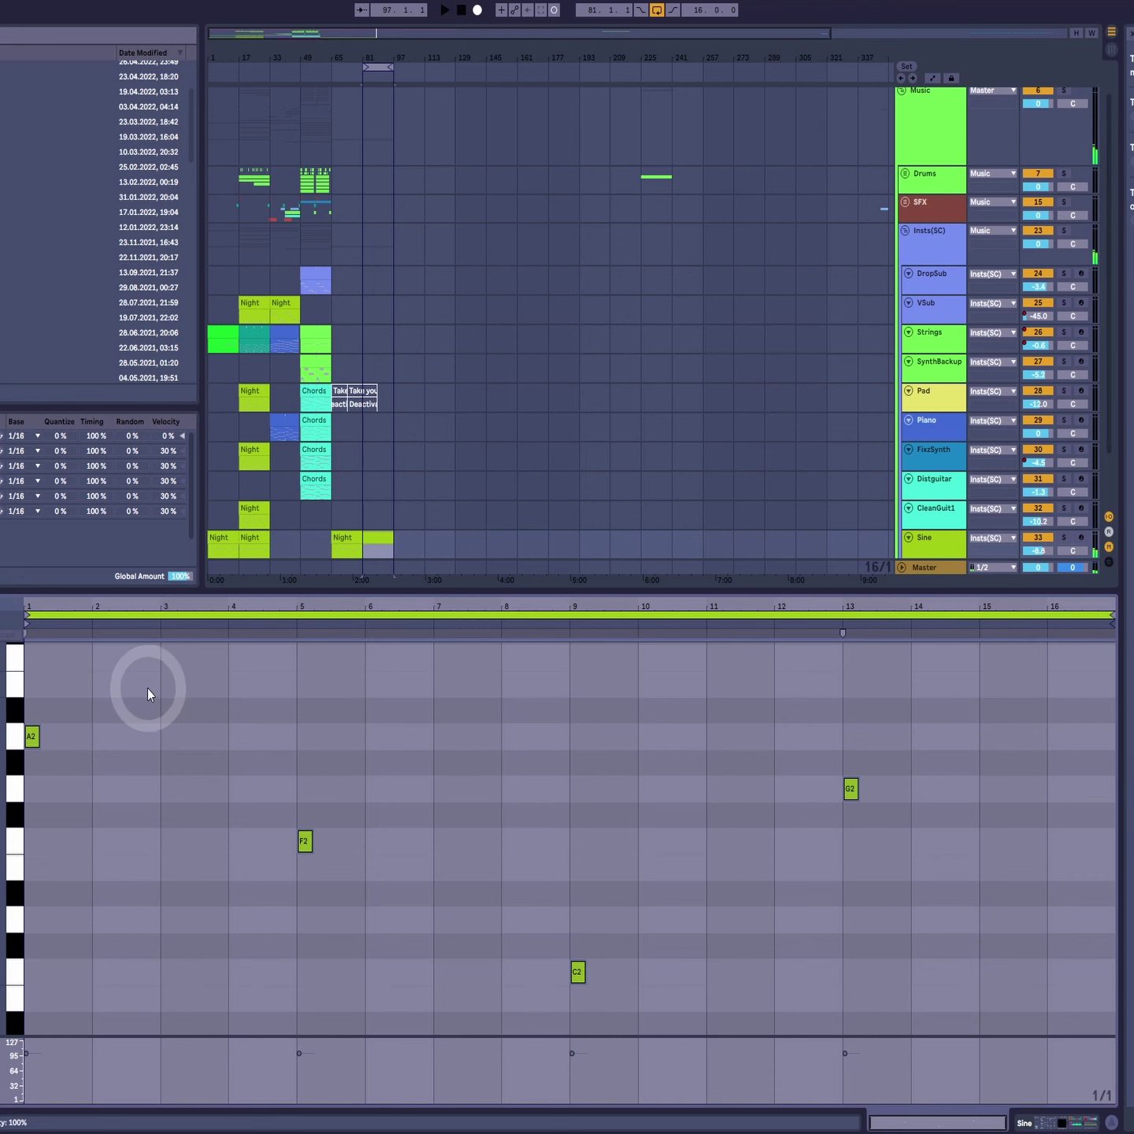
{"action": "left_click", "coordinate": [236, 800]}
Step: Stack C3 and E3 above the A2 at bar 1, and A2 and C3 above the F2 at bar 5
{"action": "scroll", "coordinate": [237, 797], "scroll_direction": "up", "scroll_amount": 4}
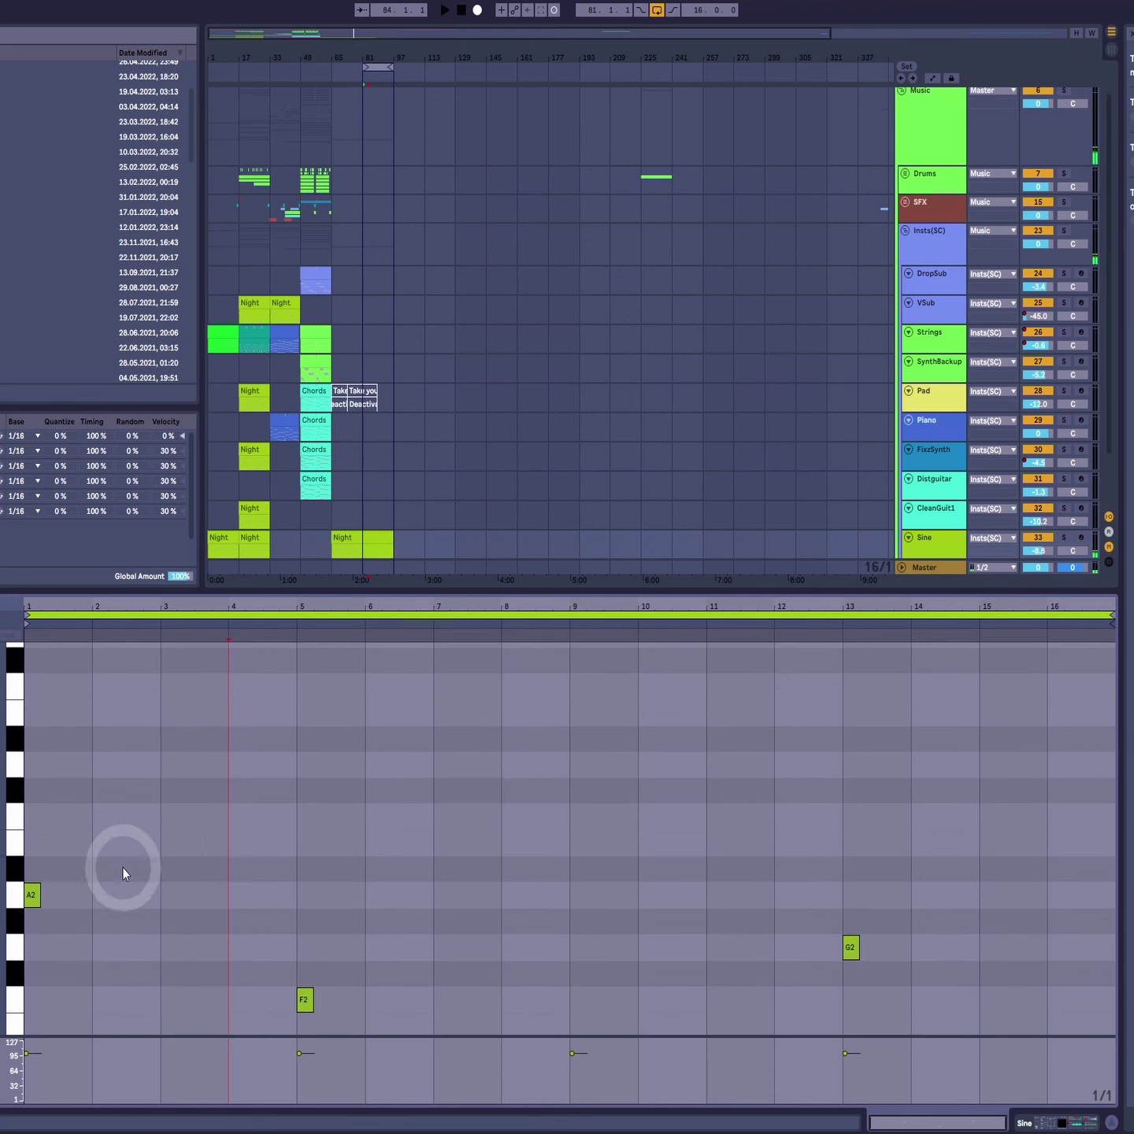
{"action": "mouse_move", "coordinate": [30, 896]}
{"action": "left_mouse_down"}
{"action": "mouse_move", "coordinate": [30, 818]}
{"action": "mouse_move", "coordinate": [47, 811]}
{"action": "mouse_move", "coordinate": [40, 720]}
{"action": "mouse_move", "coordinate": [167, 716]}
{"action": "mouse_move", "coordinate": [38, 718]}
{"action": "left_mouse_up"}
{"action": "left_click", "coordinate": [300, 1008]}
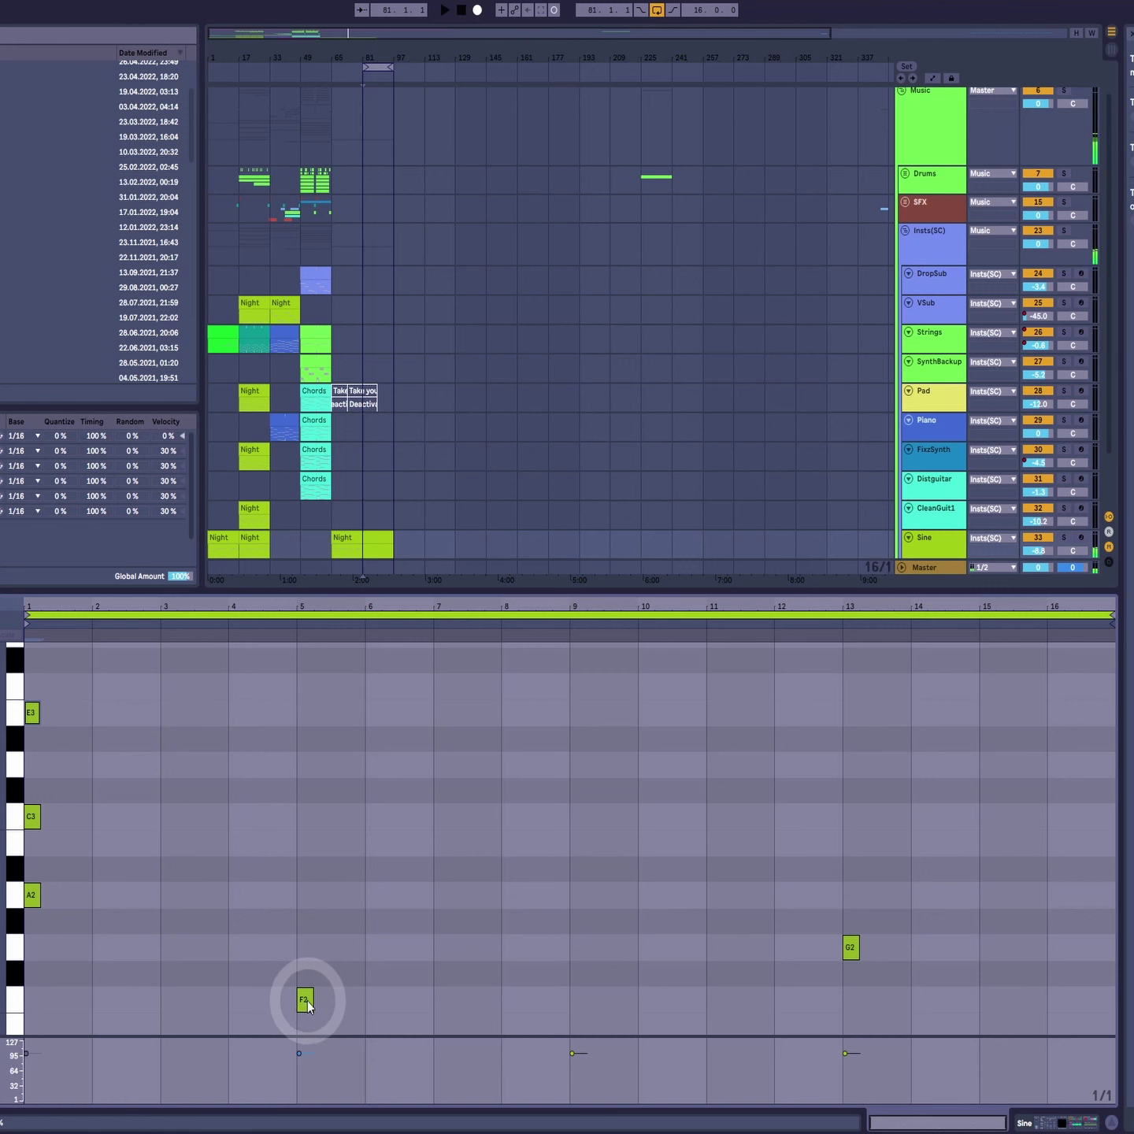
{"action": "left_click_drag", "start_coordinate": [305, 1001], "coordinate": [310, 837]}
Step: Complete the remaining triads with E2 and G2 at bar 9, and B2 and D3 at bar 13, and briefly play the clip
{"action": "left_click_drag", "start_coordinate": [347, 770], "coordinate": [252, 1031]}
{"action": "scroll", "coordinate": [354, 974], "scroll_direction": "down", "scroll_amount": 4}
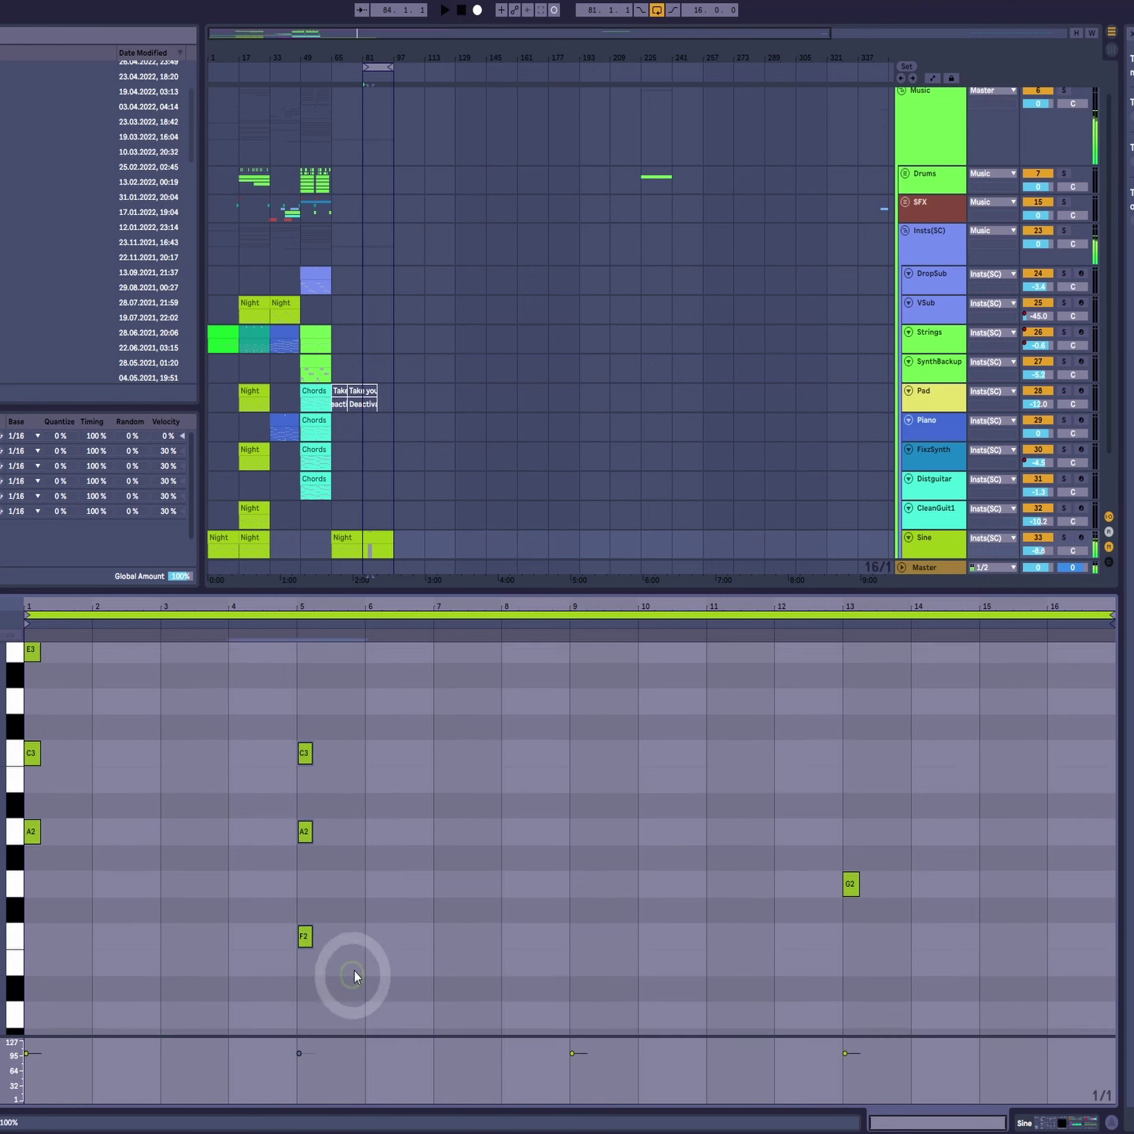
{"action": "left_click_drag", "start_coordinate": [303, 859], "coordinate": [840, 804]}
{"action": "scroll", "coordinate": [740, 926], "scroll_direction": "up", "scroll_amount": 3}
{"action": "scroll", "coordinate": [740, 926], "scroll_direction": "down", "scroll_amount": 1}
{"action": "scroll", "coordinate": [237, 940], "scroll_direction": "up", "scroll_amount": 2}
{"action": "key", "text": "space"}
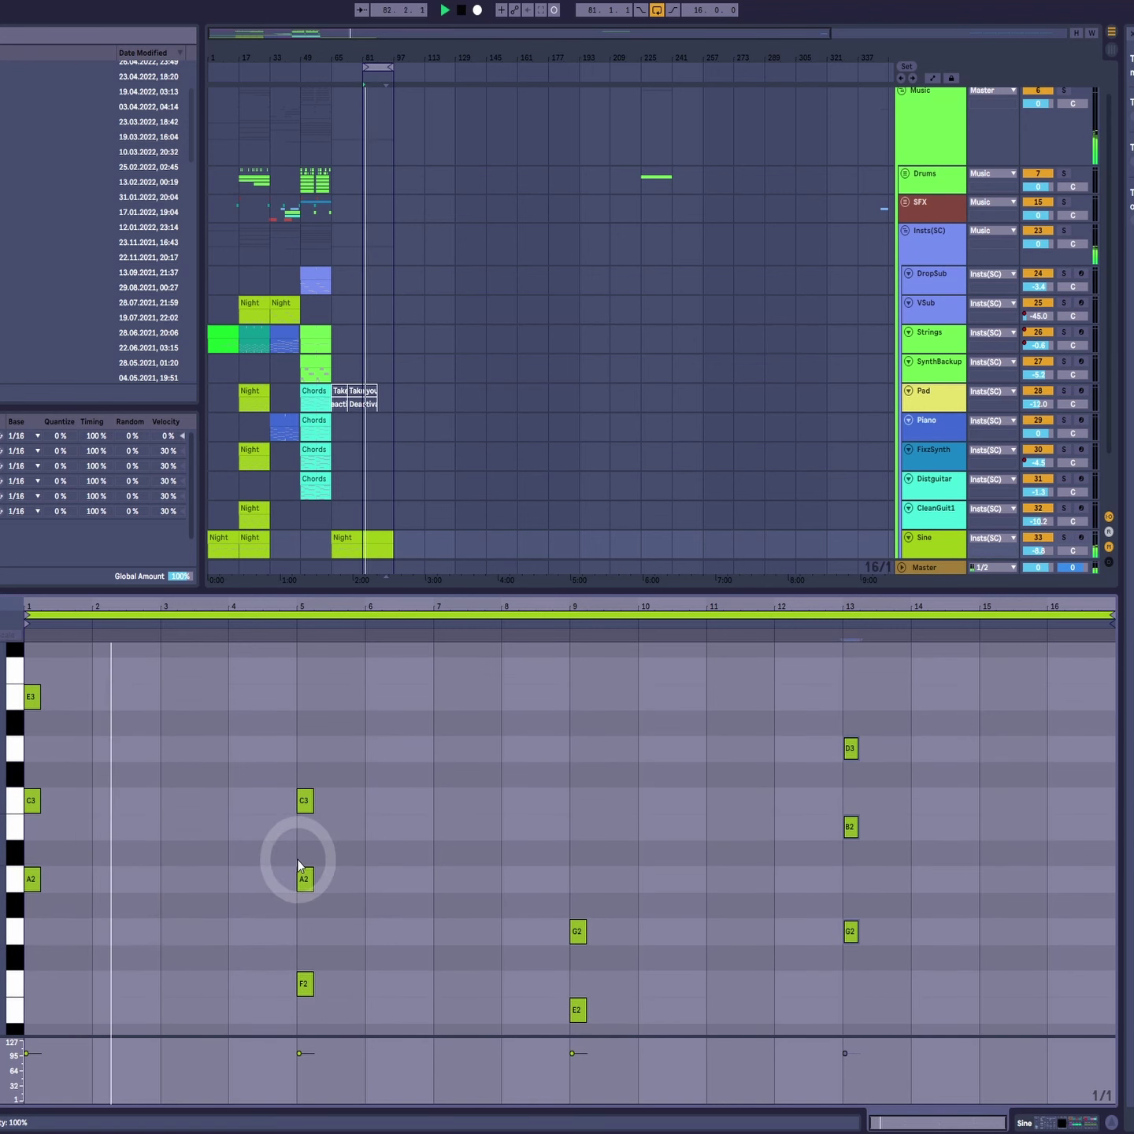
{"action": "scroll", "coordinate": [297, 859], "scroll_direction": "down", "scroll_amount": 3}
{"action": "key", "text": "space"}
Step: Move the F chord to bar 3, the C chord to bar 5 and the G chord to bar 7, keeping their pitches
{"action": "left_click_drag", "start_coordinate": [251, 689], "coordinate": [393, 929]}
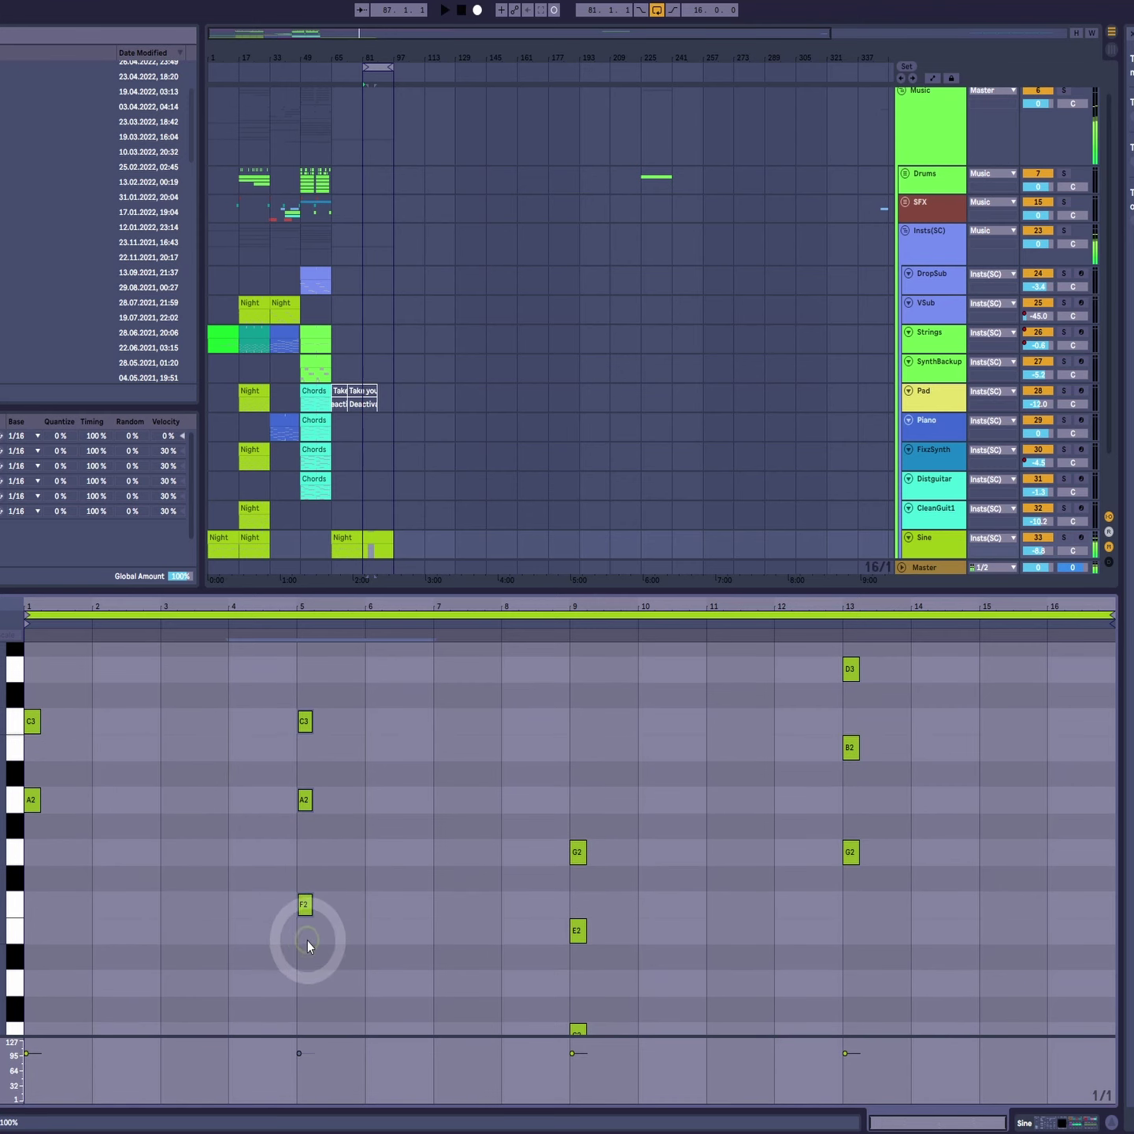
{"action": "left_click_drag", "start_coordinate": [306, 904], "coordinate": [141, 905]}
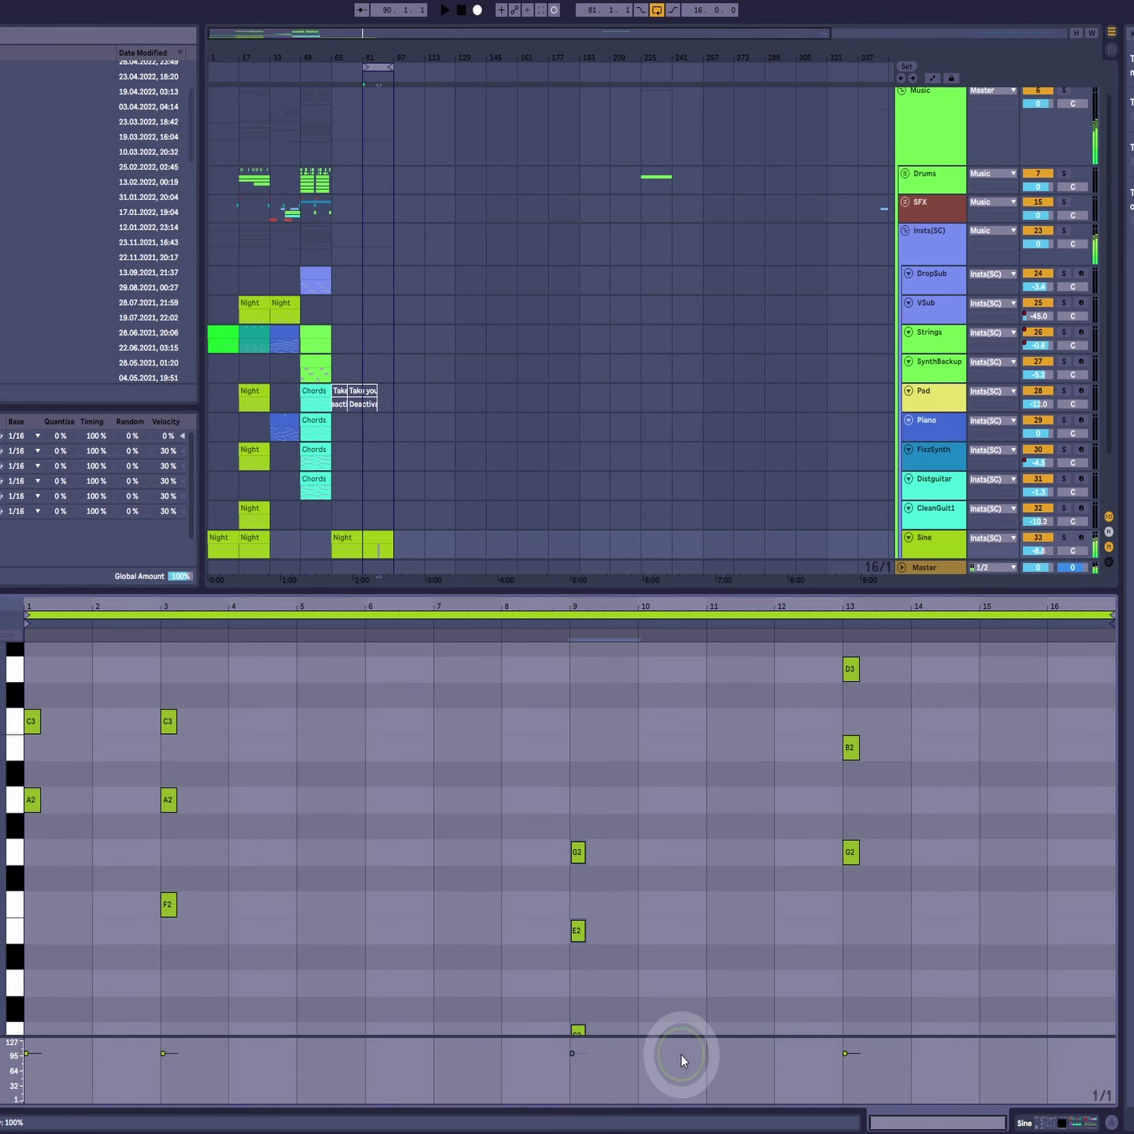
{"action": "scroll", "coordinate": [621, 759], "scroll_direction": "down", "scroll_amount": 2}
{"action": "left_click_drag", "start_coordinate": [577, 973], "coordinate": [311, 985]}
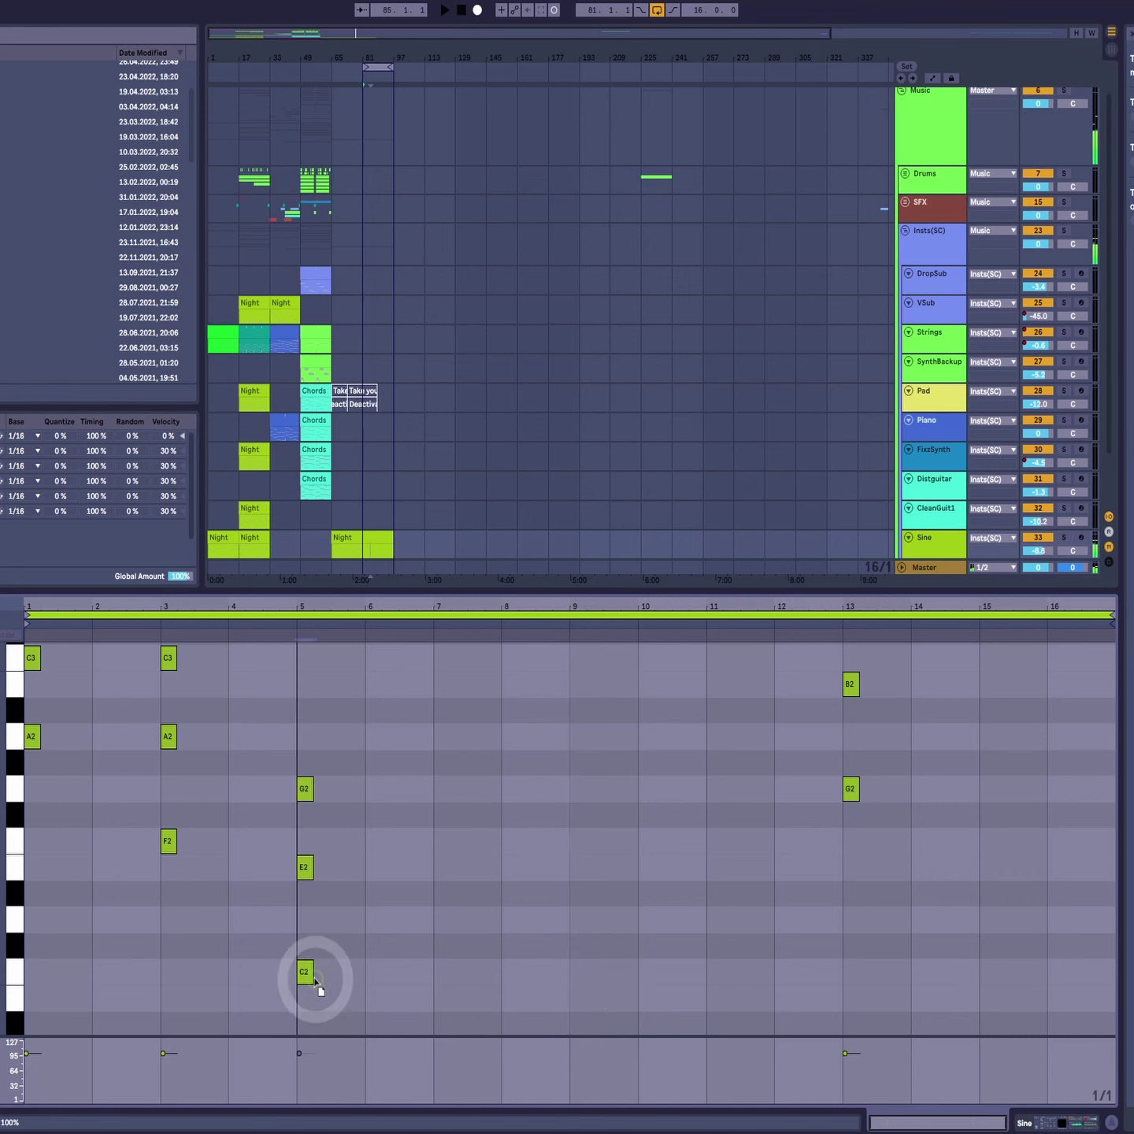
{"action": "scroll", "coordinate": [897, 825], "scroll_direction": "up", "scroll_amount": 3}
{"action": "left_click_drag", "start_coordinate": [918, 740], "coordinate": [793, 955]}
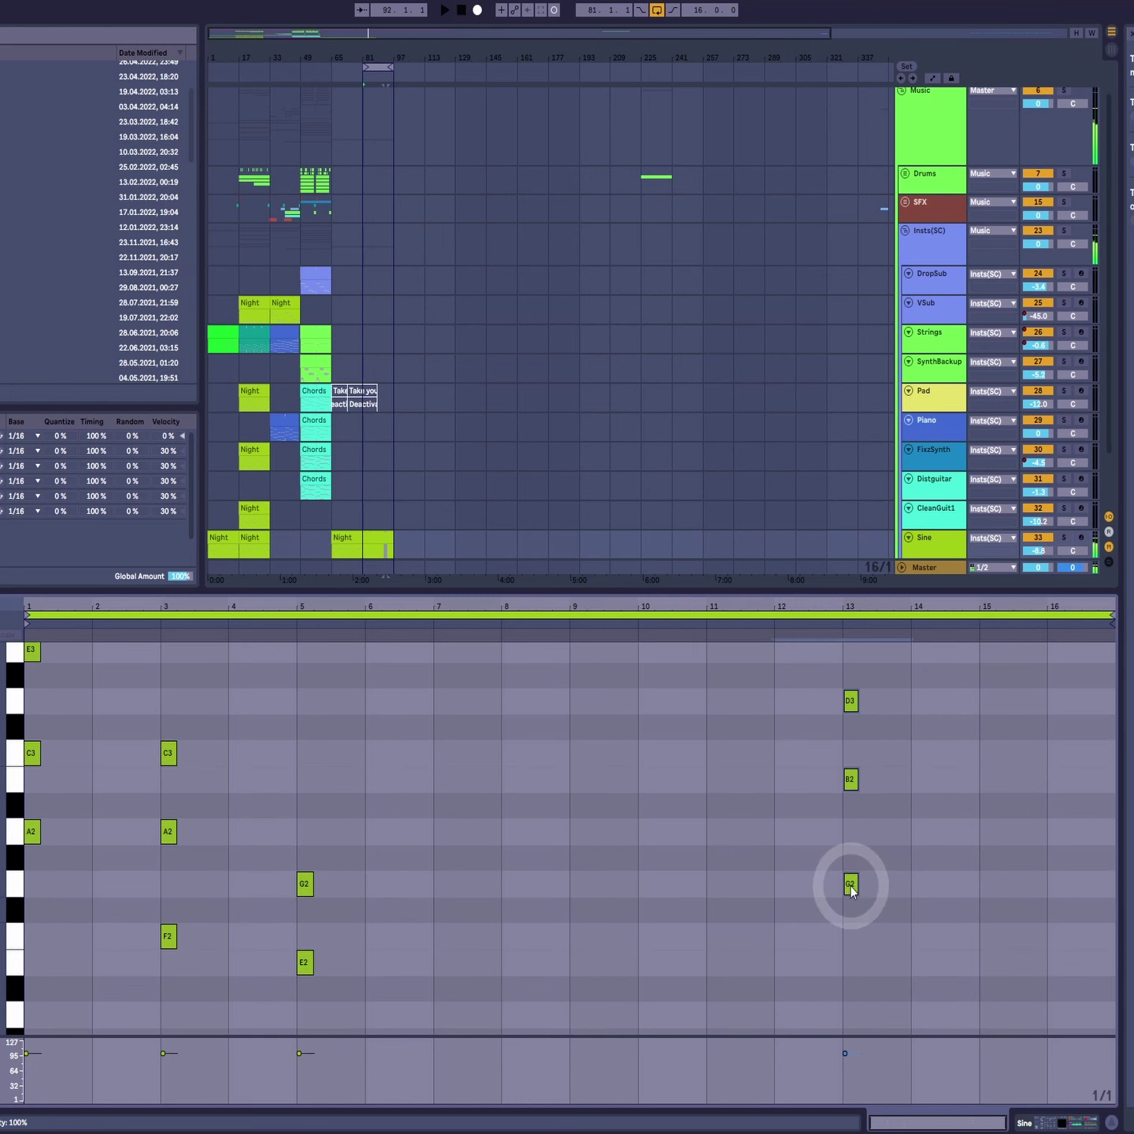
{"action": "left_click_drag", "start_coordinate": [850, 889], "coordinate": [458, 897]}
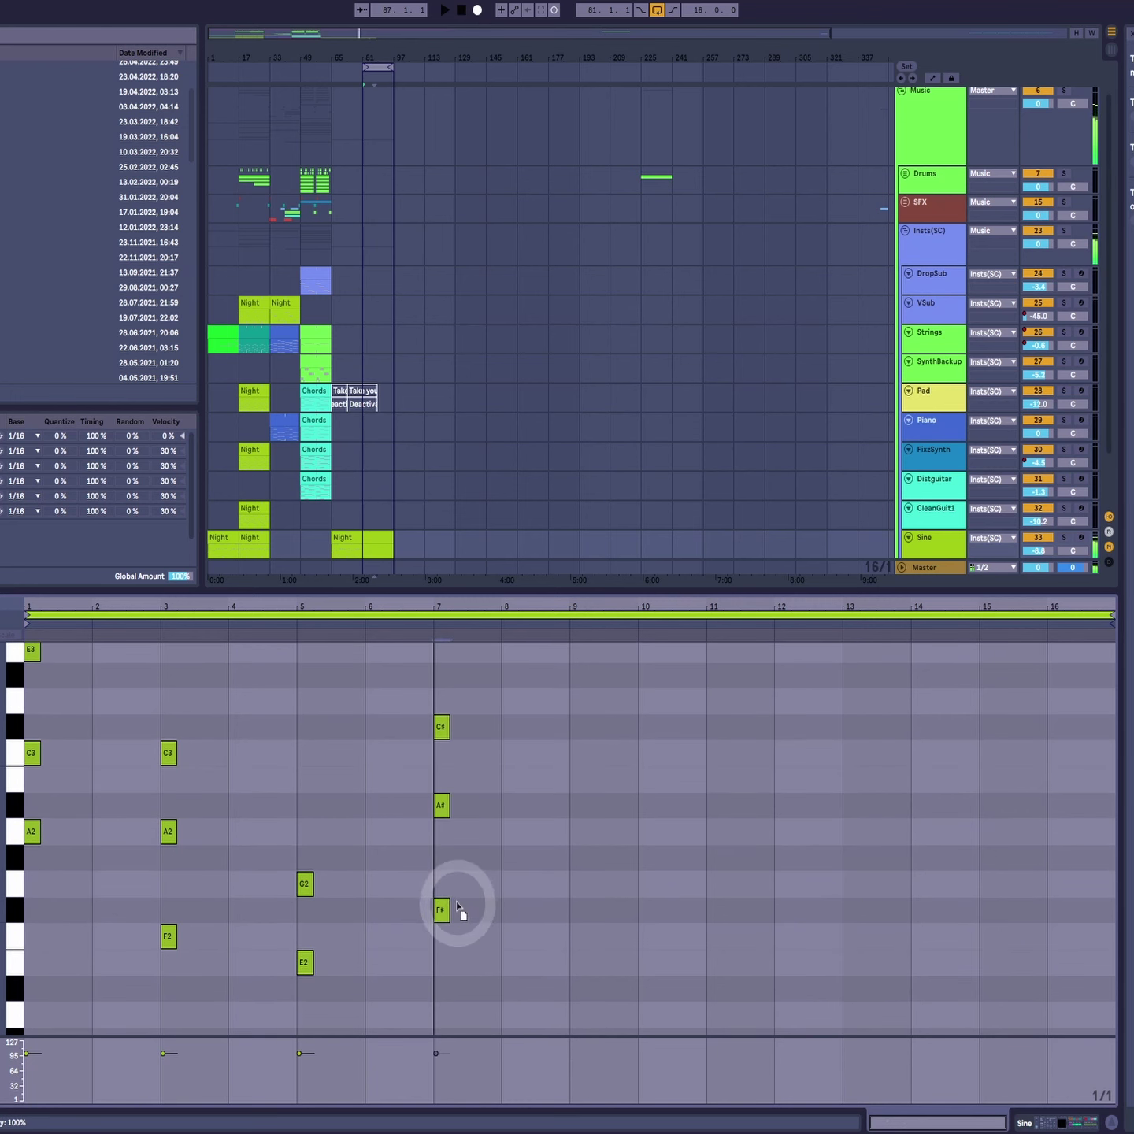
Step: Halve the clip's loop length to eight bars
{"action": "left_click", "coordinate": [570, 616]}
{"action": "key", "text": "ctrl+Down"}
{"action": "mouse_move", "coordinate": [448, 607]}
{"action": "left_mouse_down"}
{"action": "mouse_move", "coordinate": [493, 602]}
{"action": "mouse_move", "coordinate": [448, 607]}
{"action": "left_mouse_up"}
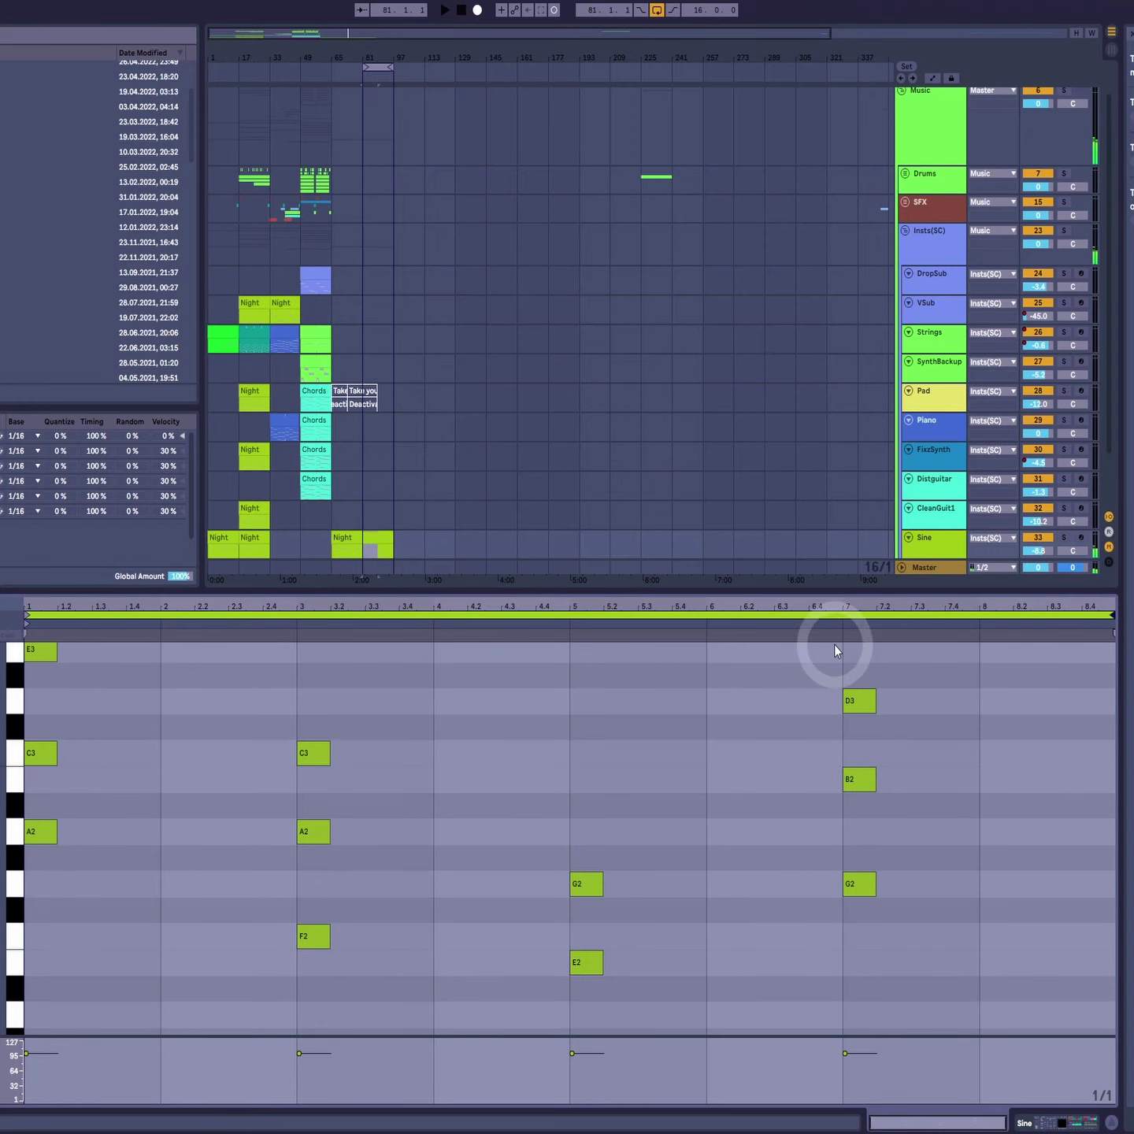
{"action": "left_click", "coordinate": [696, 765]}
{"action": "left_click", "coordinate": [83, 686]}
{"action": "scroll", "coordinate": [122, 721], "scroll_direction": "up", "scroll_amount": 1}
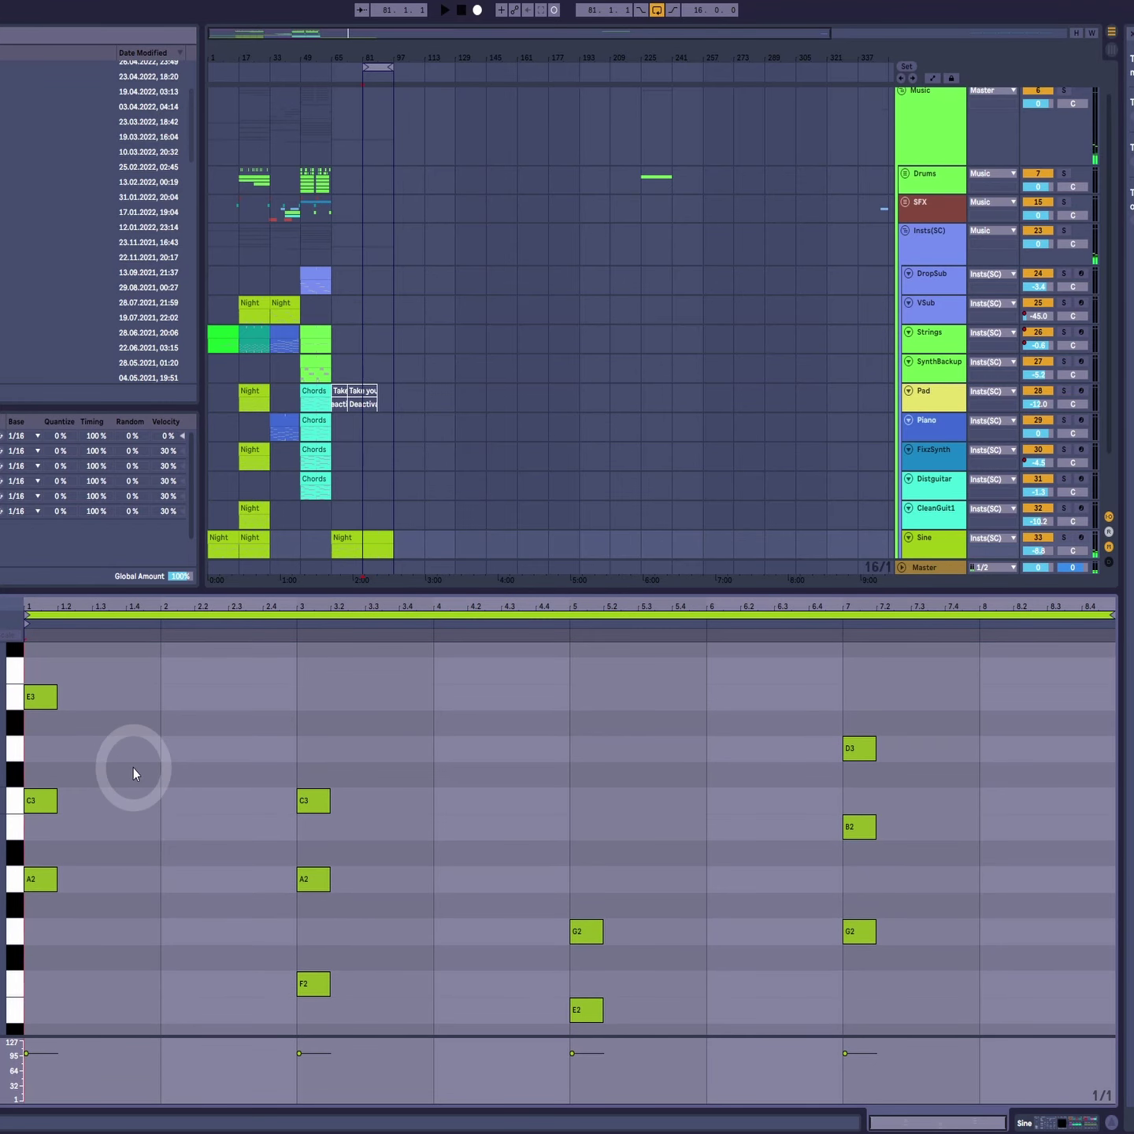
{"action": "scroll", "coordinate": [132, 767], "scroll_direction": "down", "scroll_amount": 1}
Step: Play back the four-chord progression and reduce the piano roll's row height to view all the chords
{"action": "key", "text": "space"}
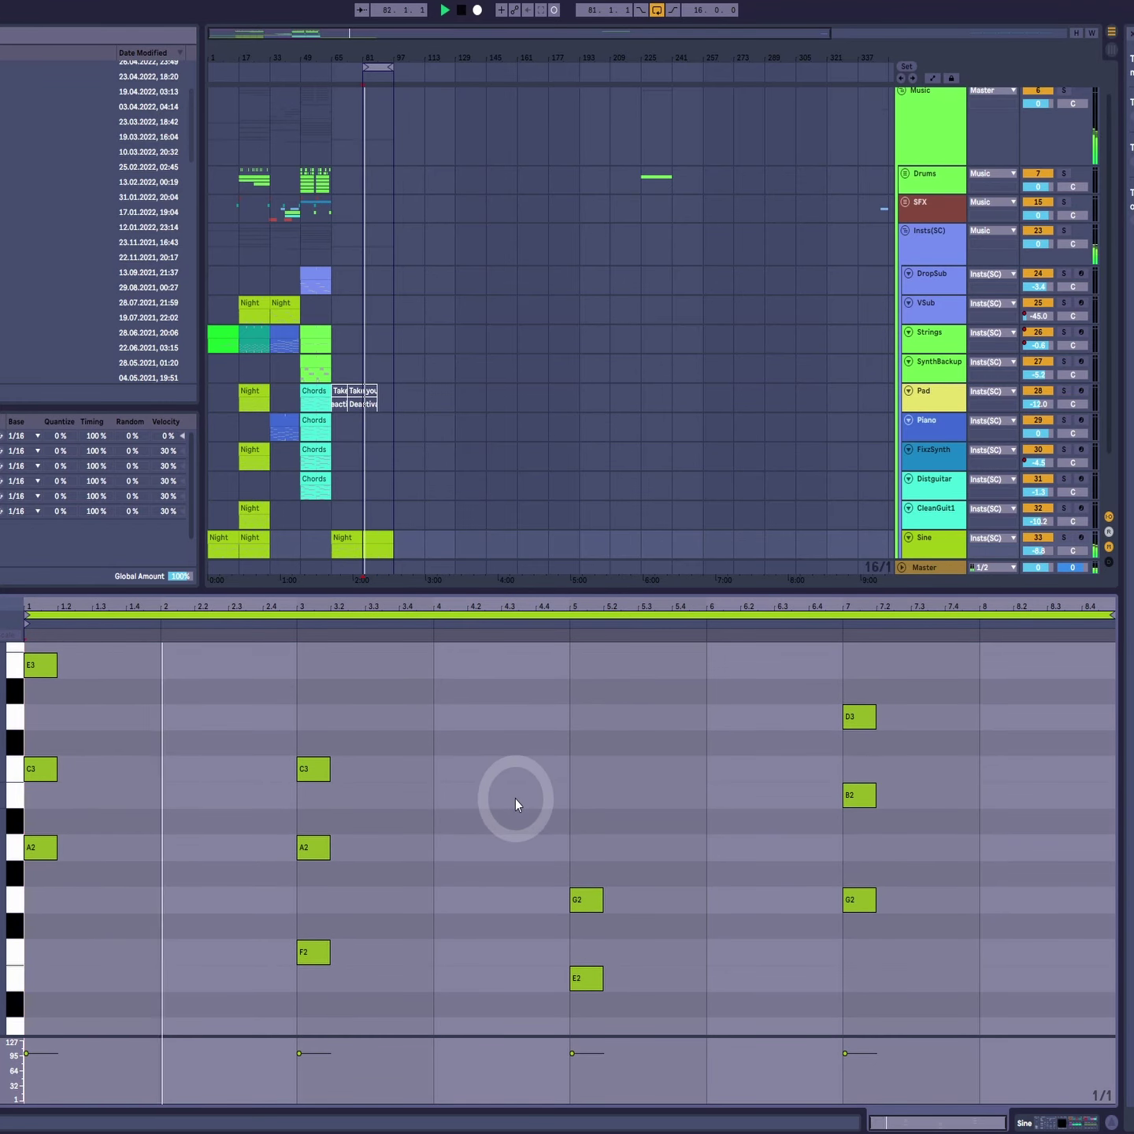
{"action": "scroll", "coordinate": [514, 792], "scroll_direction": "down", "scroll_amount": 3}
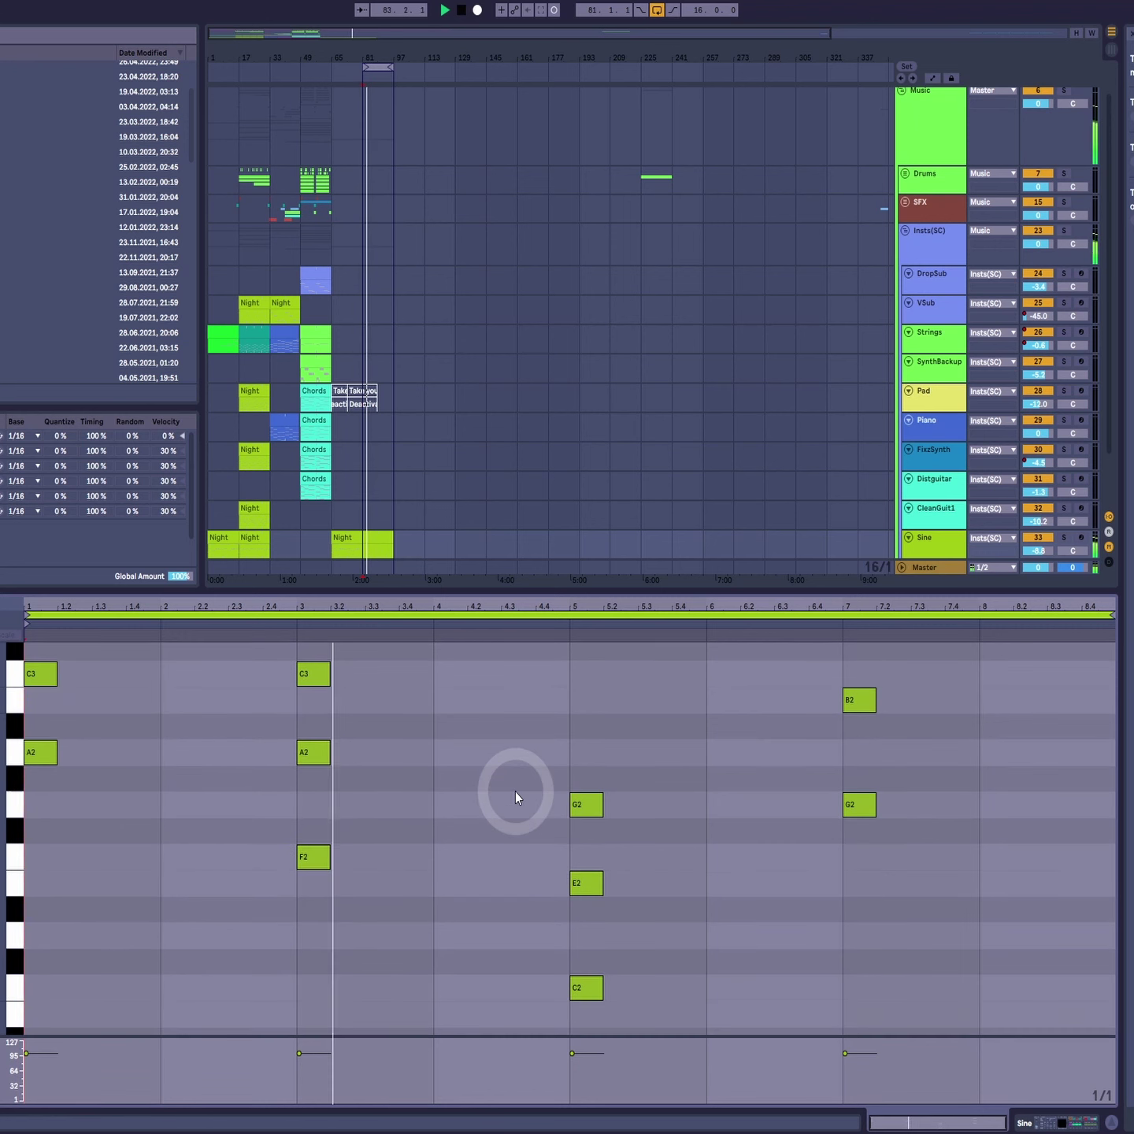
{"action": "scroll", "coordinate": [514, 790], "scroll_direction": "up", "scroll_amount": 2}
{"action": "left_click_drag", "start_coordinate": [5, 778], "coordinate": [0, 761]}
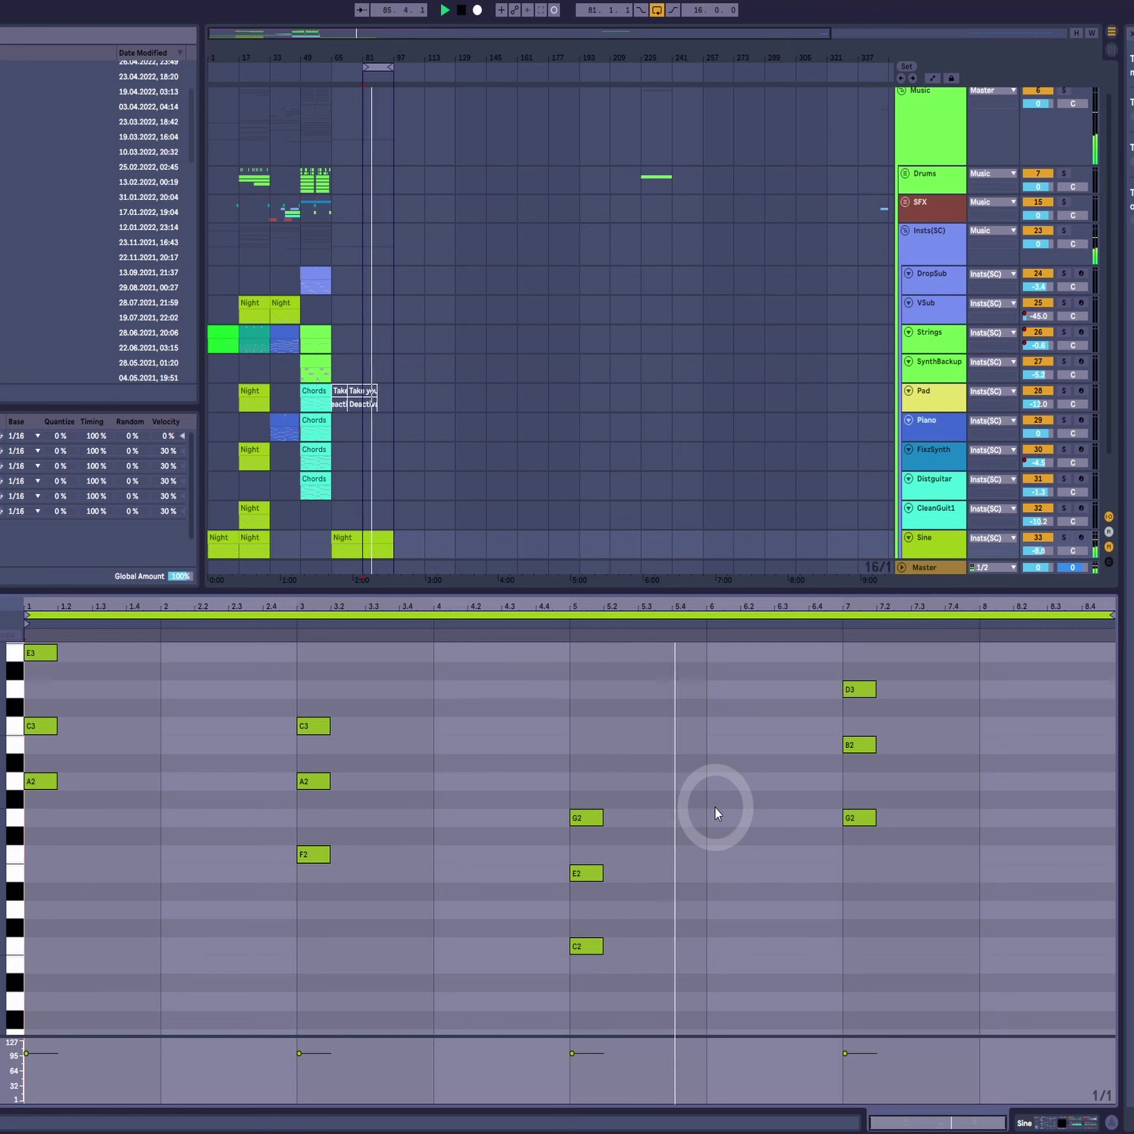
{"action": "scroll", "coordinate": [716, 866], "scroll_direction": "up", "scroll_amount": 1}
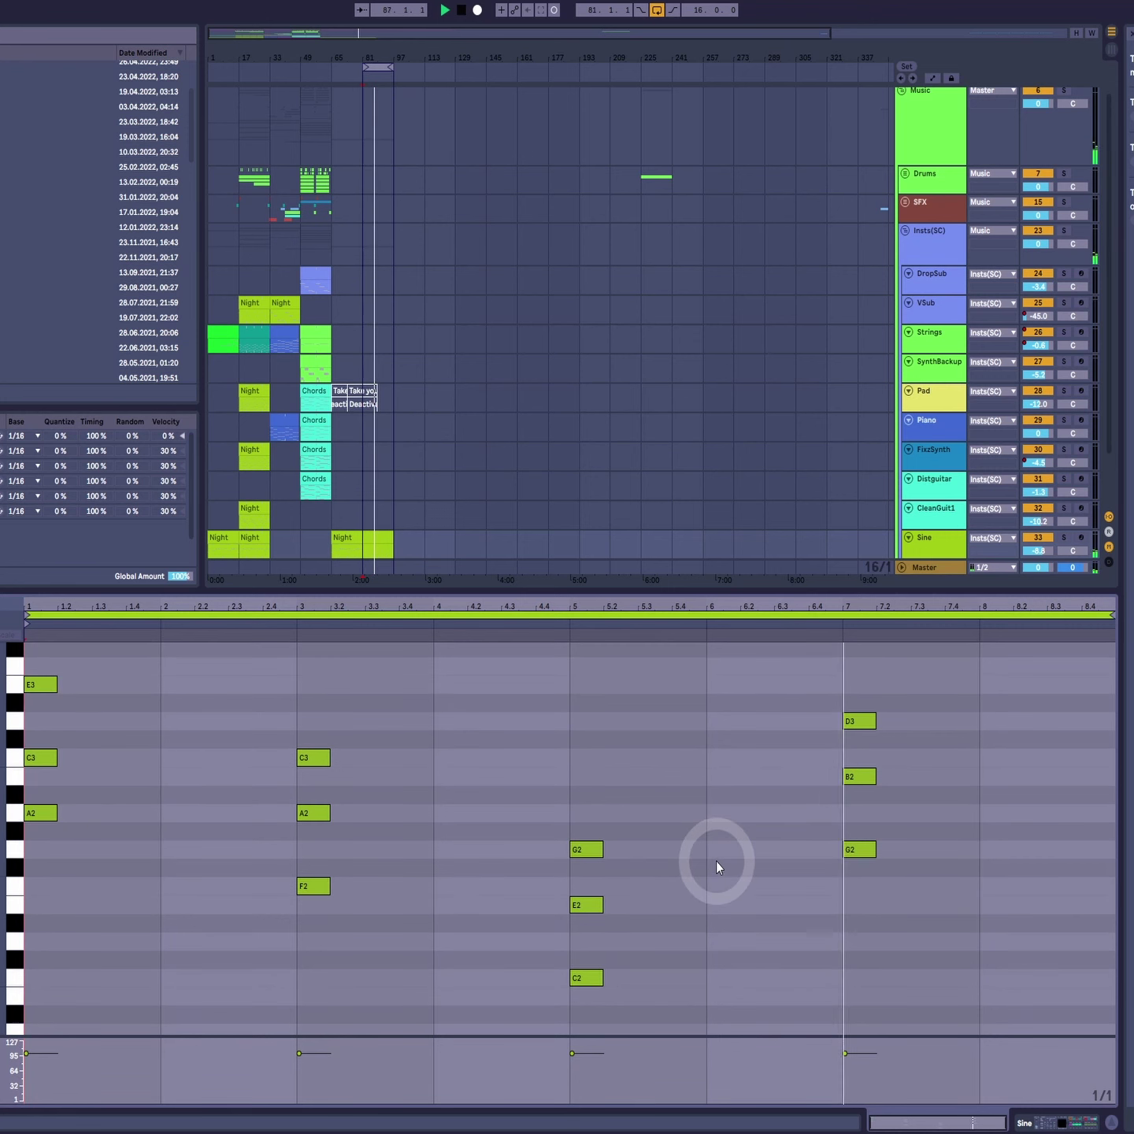
{"action": "scroll", "coordinate": [746, 866], "scroll_direction": "up", "scroll_amount": 2}
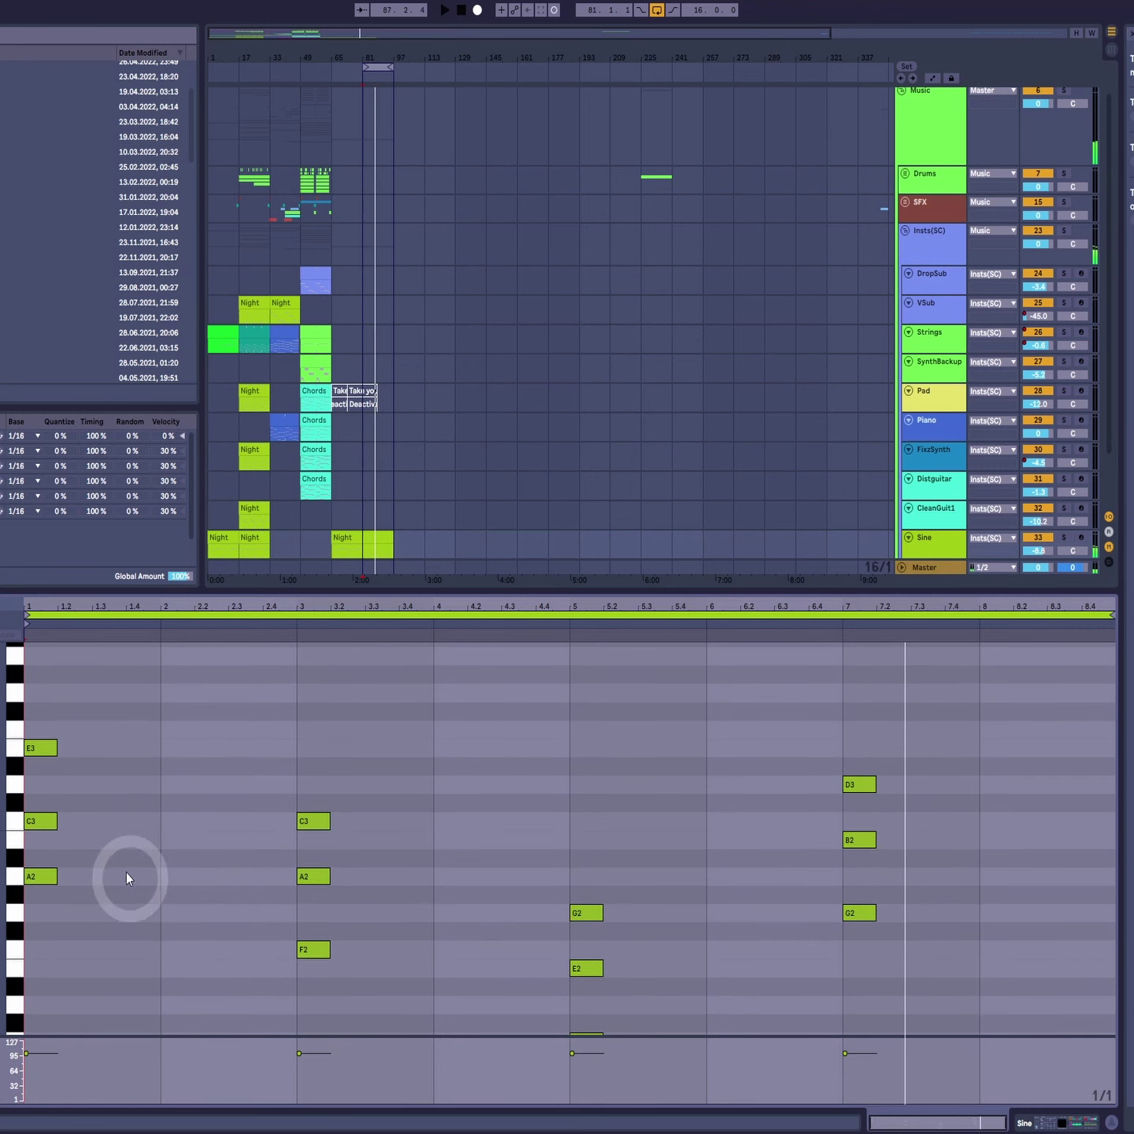
{"action": "key", "text": "space"}
{"action": "left_click", "coordinate": [164, 847]}
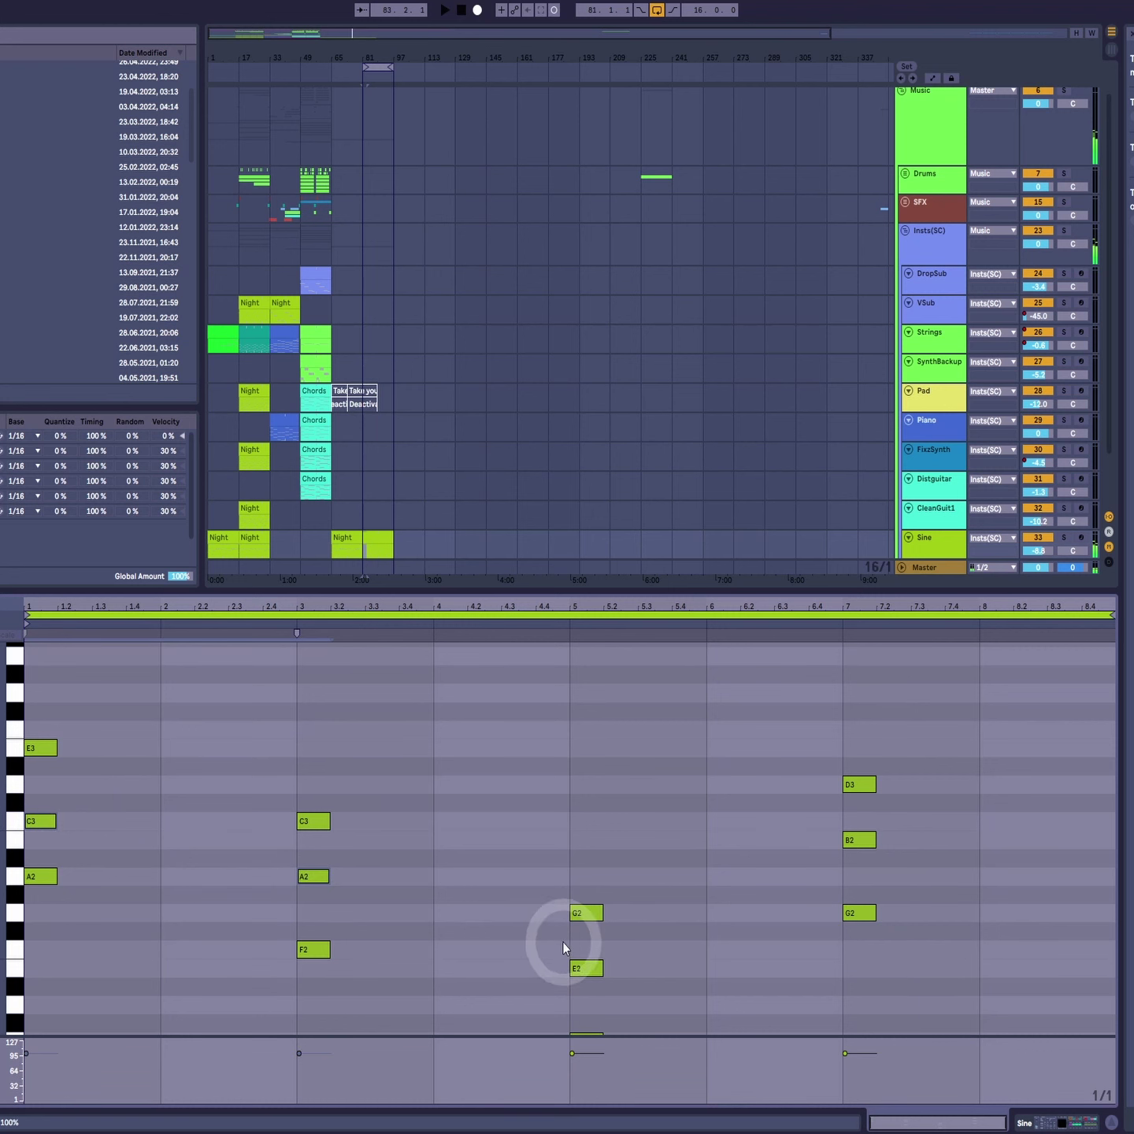
{"action": "scroll", "coordinate": [539, 954], "scroll_direction": "down", "scroll_amount": 1}
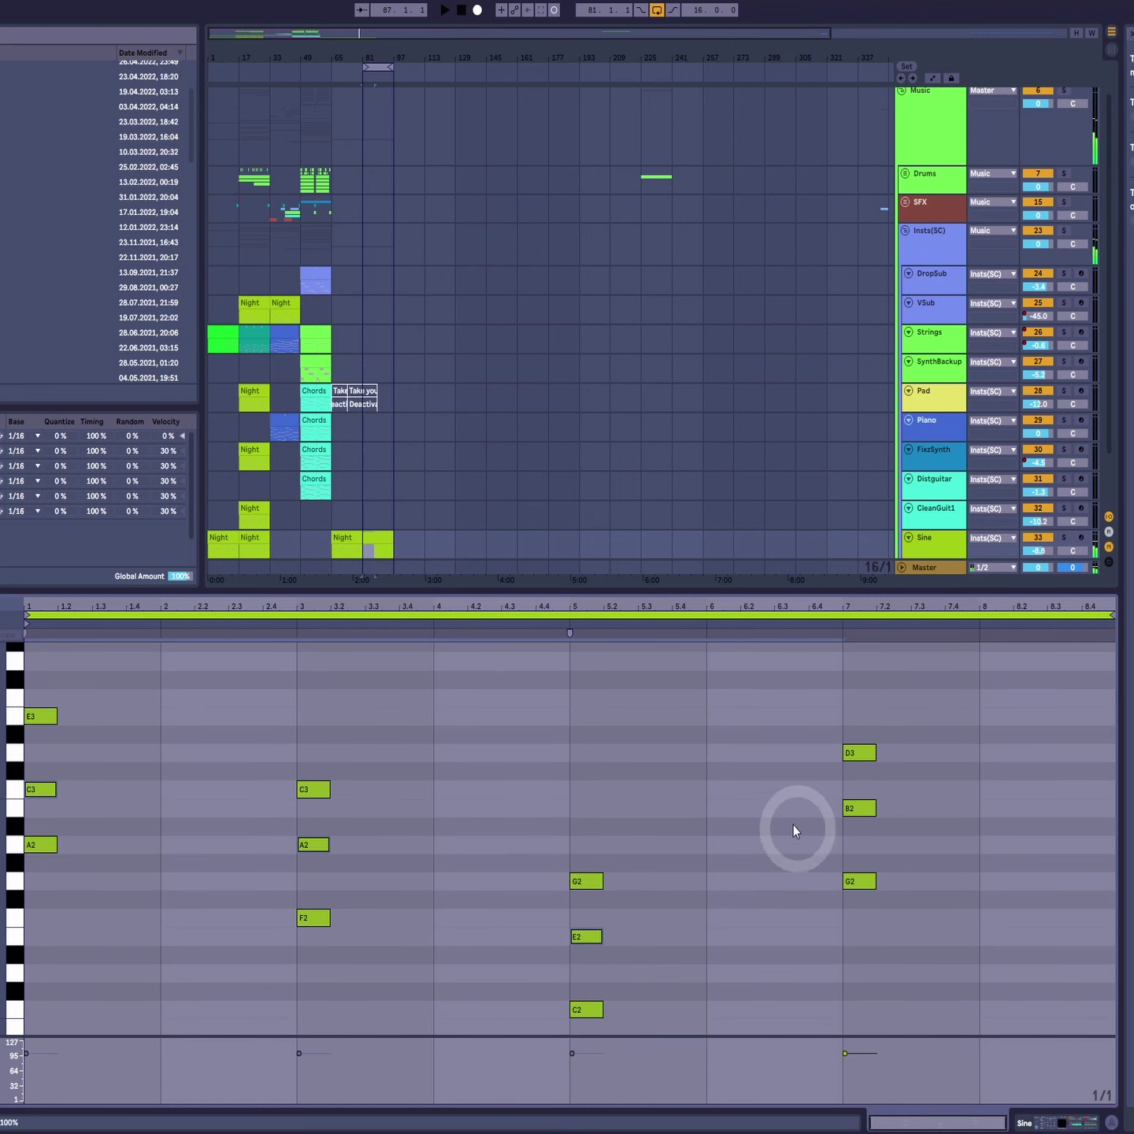
{"action": "key", "text": "space"}
{"action": "left_click", "coordinate": [153, 765]}
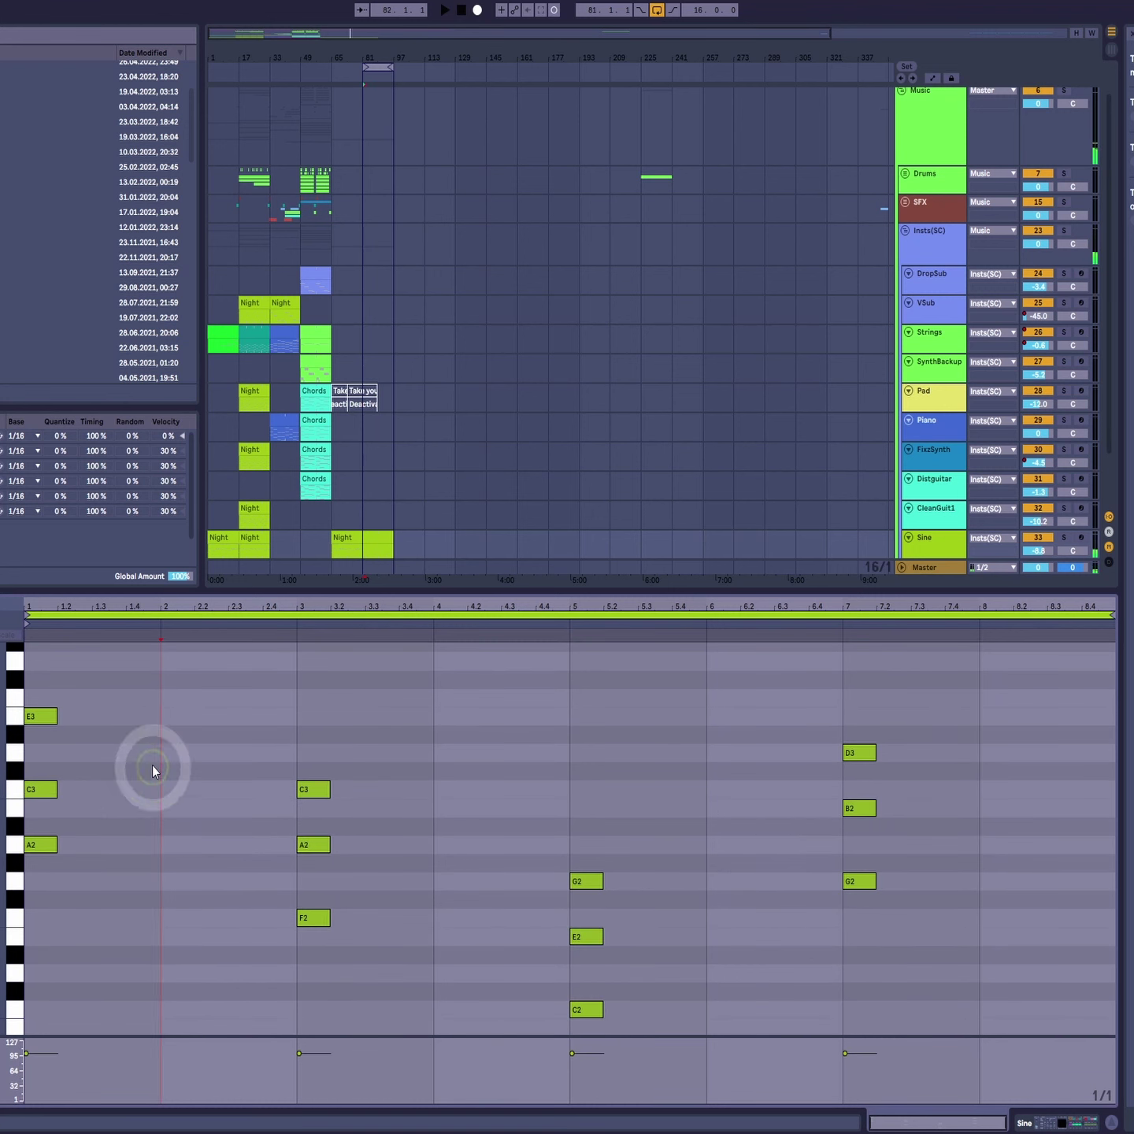
Step: Raise the middle note of each of the four chords by one octave, to C4, A3, E3 and B3
{"action": "left_click_drag", "start_coordinate": [359, 832], "coordinate": [287, 875]}
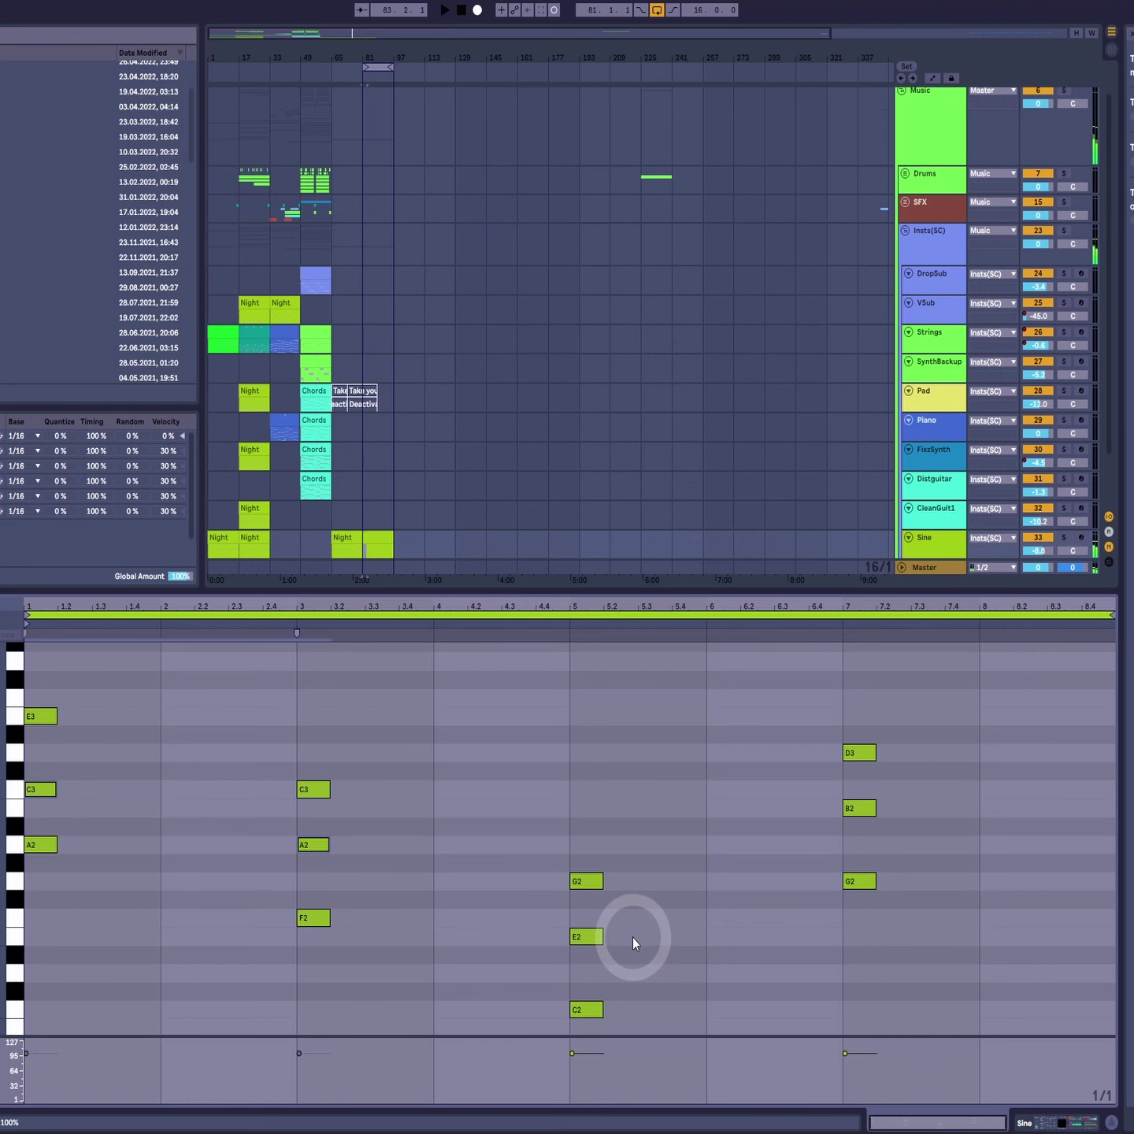
{"action": "left_click_drag", "start_coordinate": [647, 927], "coordinate": [542, 984]}
{"action": "left_click", "coordinate": [953, 816]}
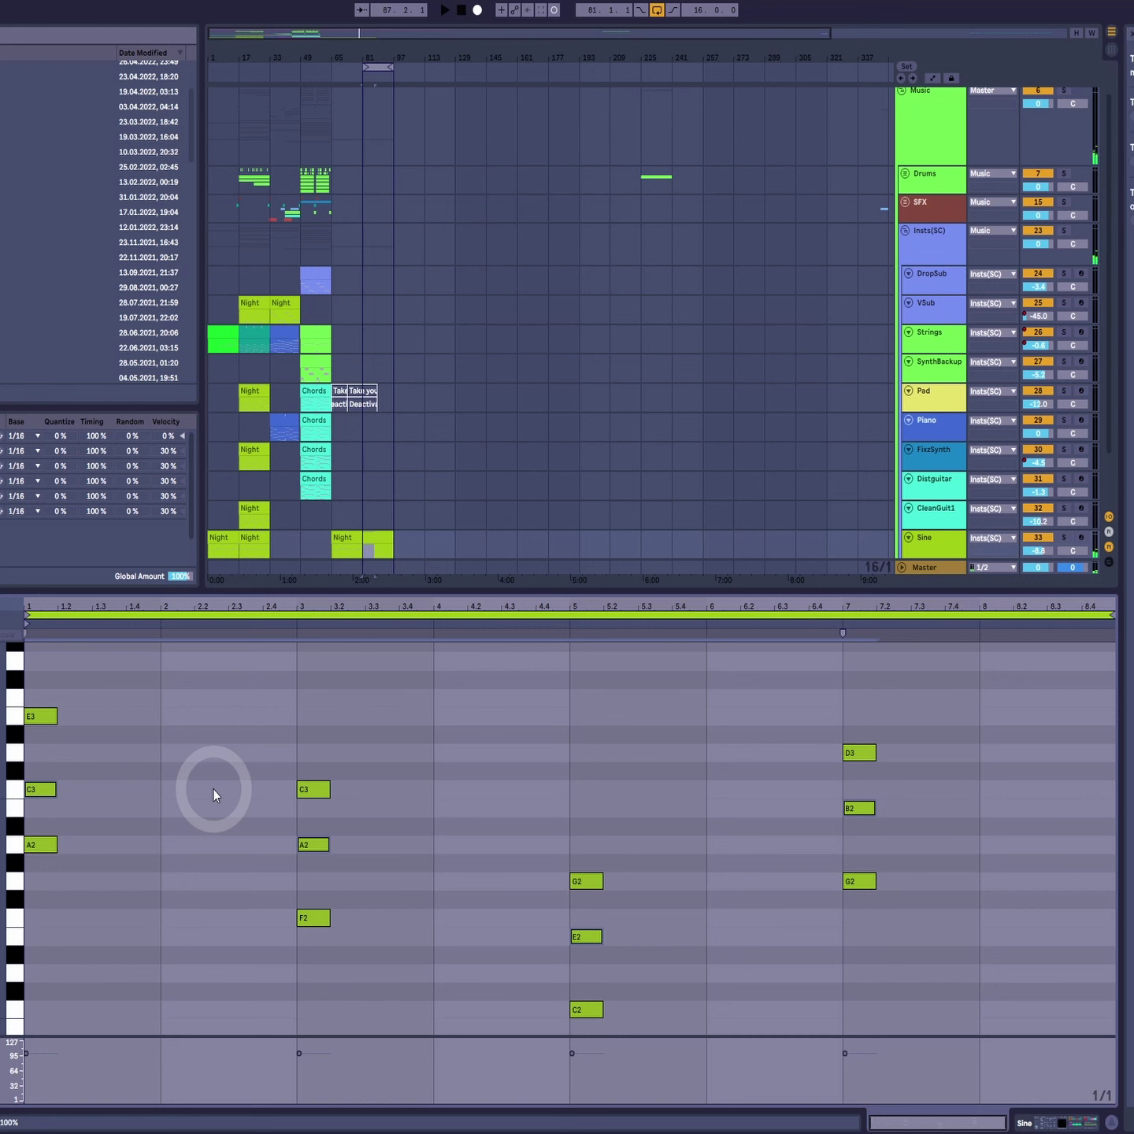
{"action": "scroll", "coordinate": [213, 790], "scroll_direction": "up", "scroll_amount": 5}
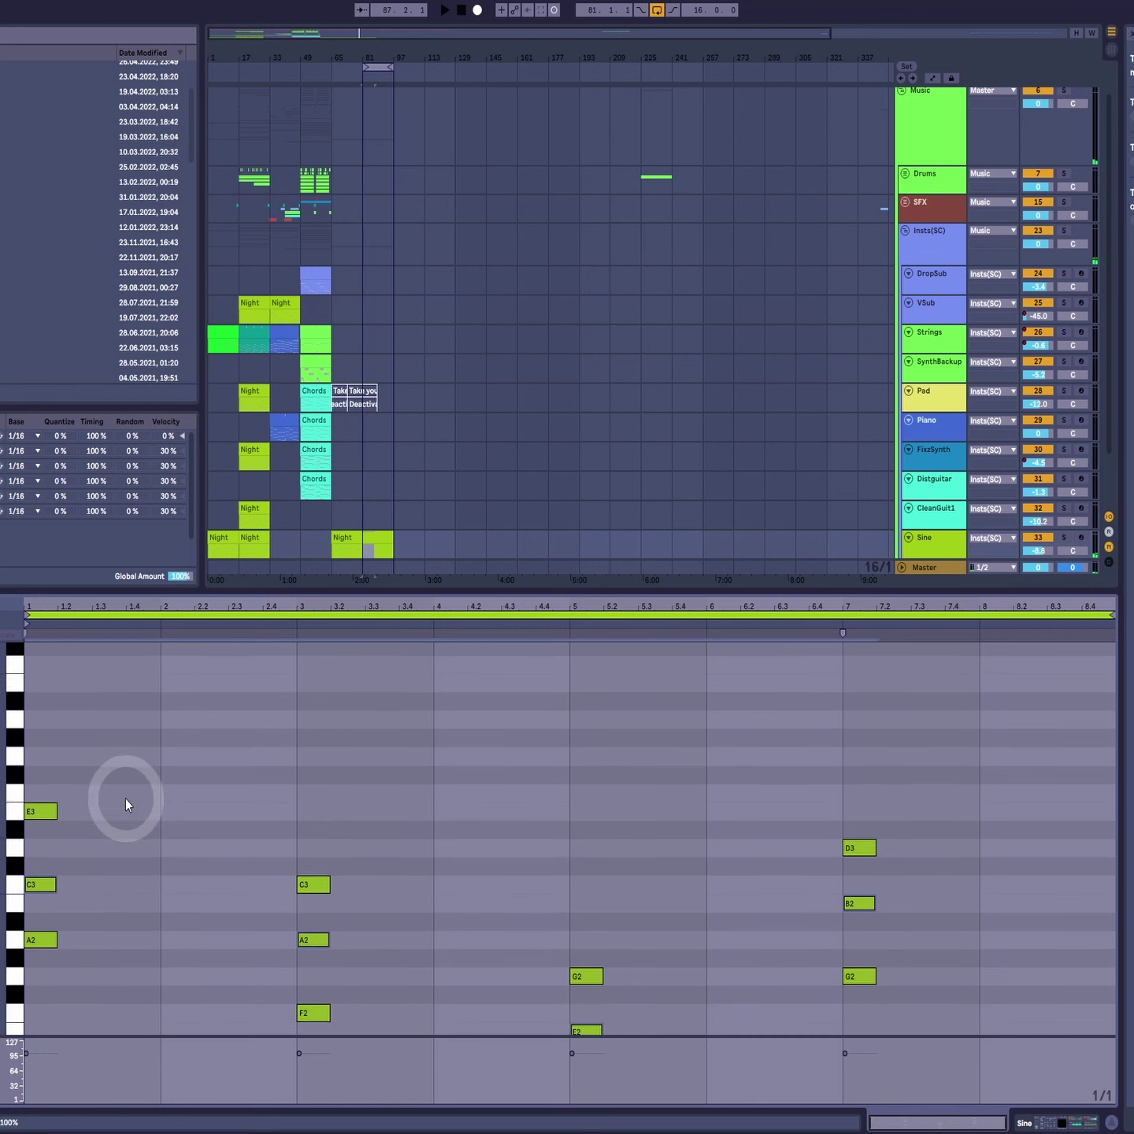
{"action": "left_click_drag", "start_coordinate": [44, 904], "coordinate": [39, 683]}
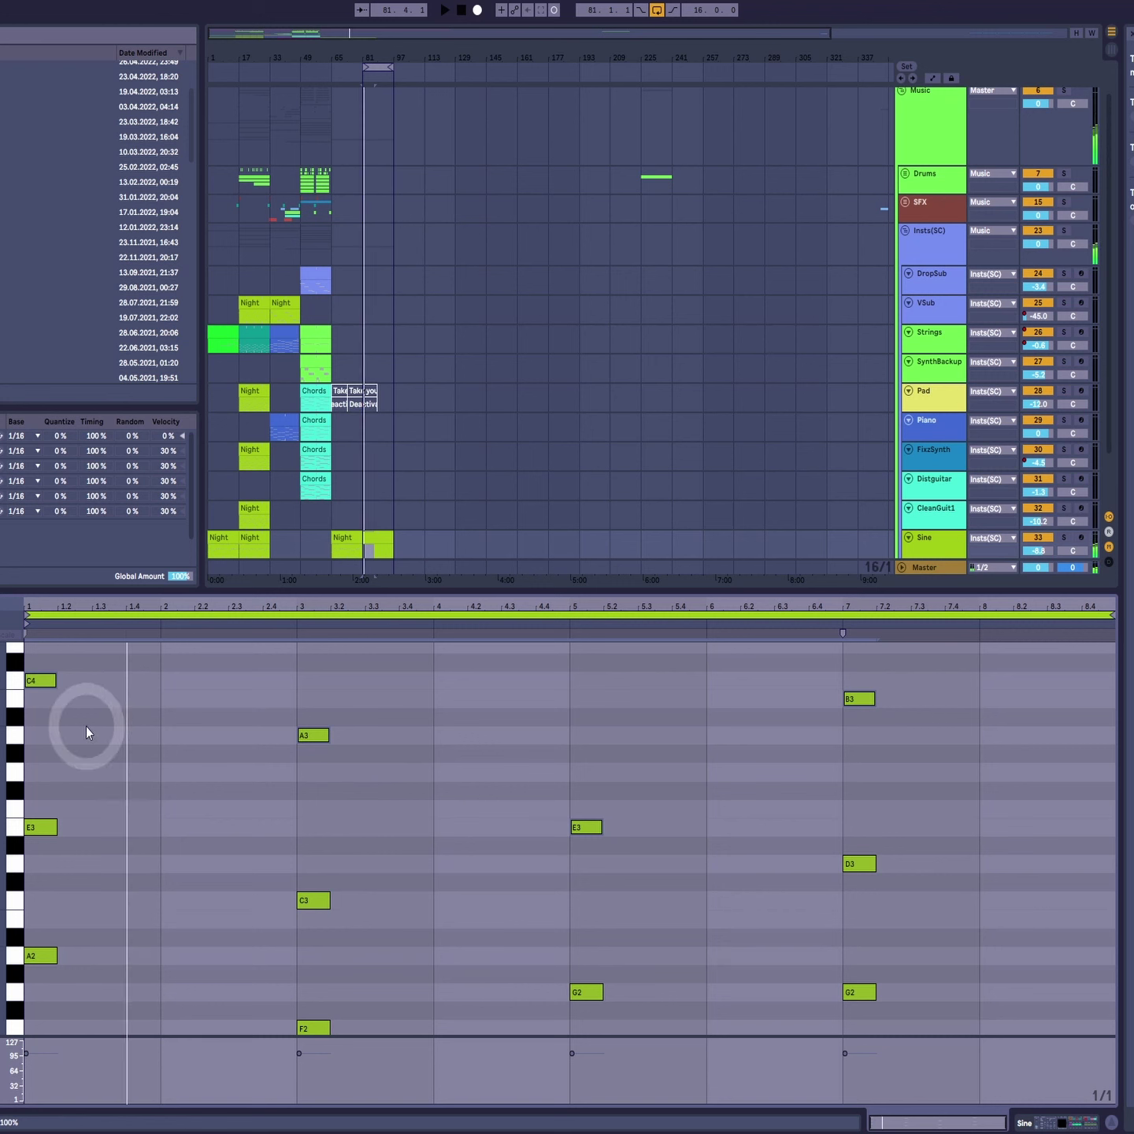
Step: Set the grid to 1/8 and stagger the first chord's upper notes as eighth notes, with C4 on 1.2 and E3 on 1.2.3
{"action": "key", "text": "ctrl+1"}
{"action": "key", "text": "ctrl+1"}
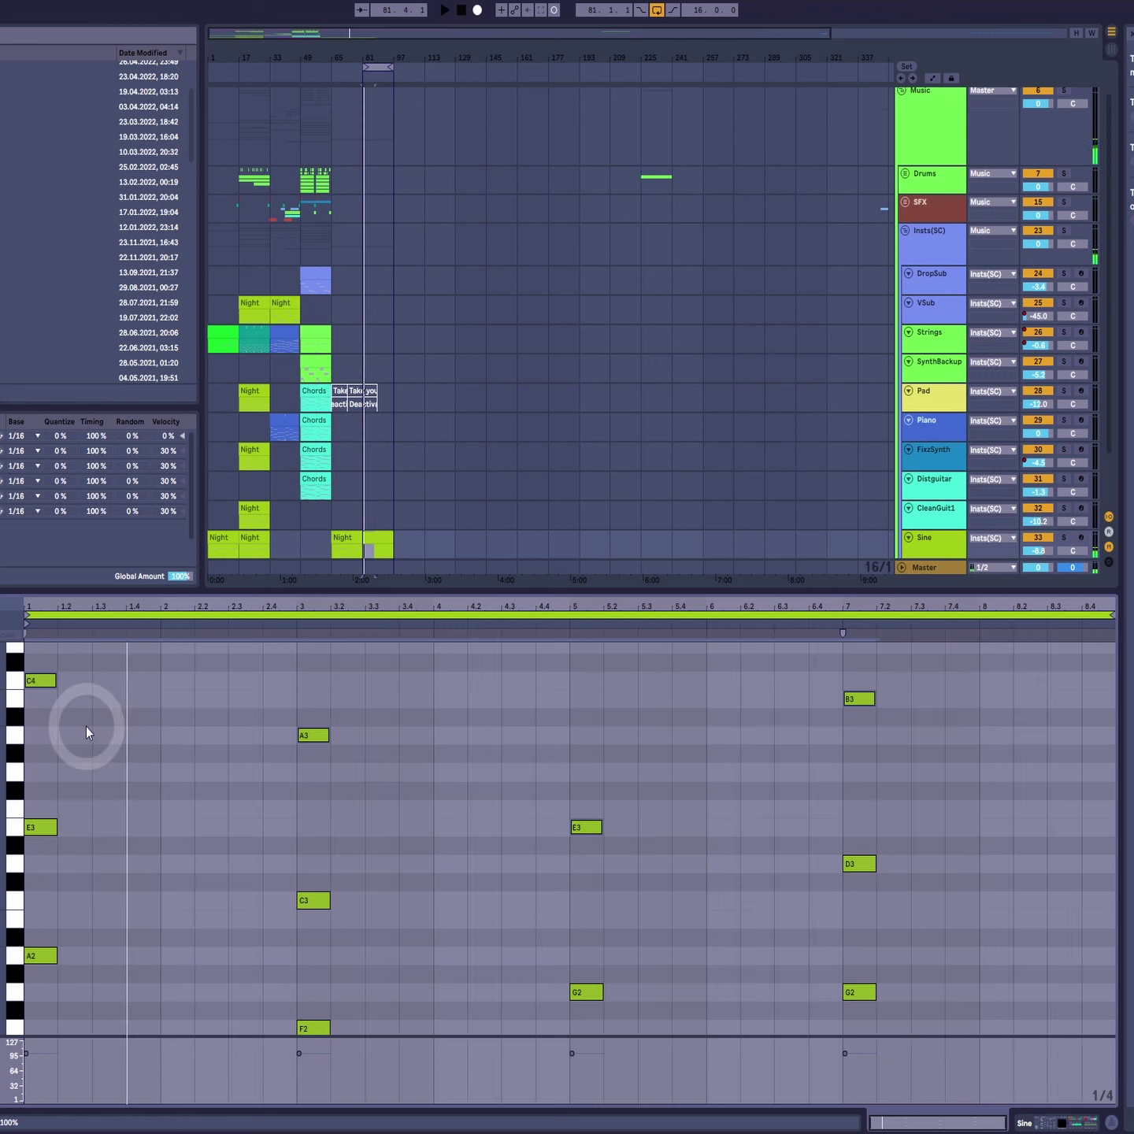
{"action": "left_click", "coordinate": [109, 737]}
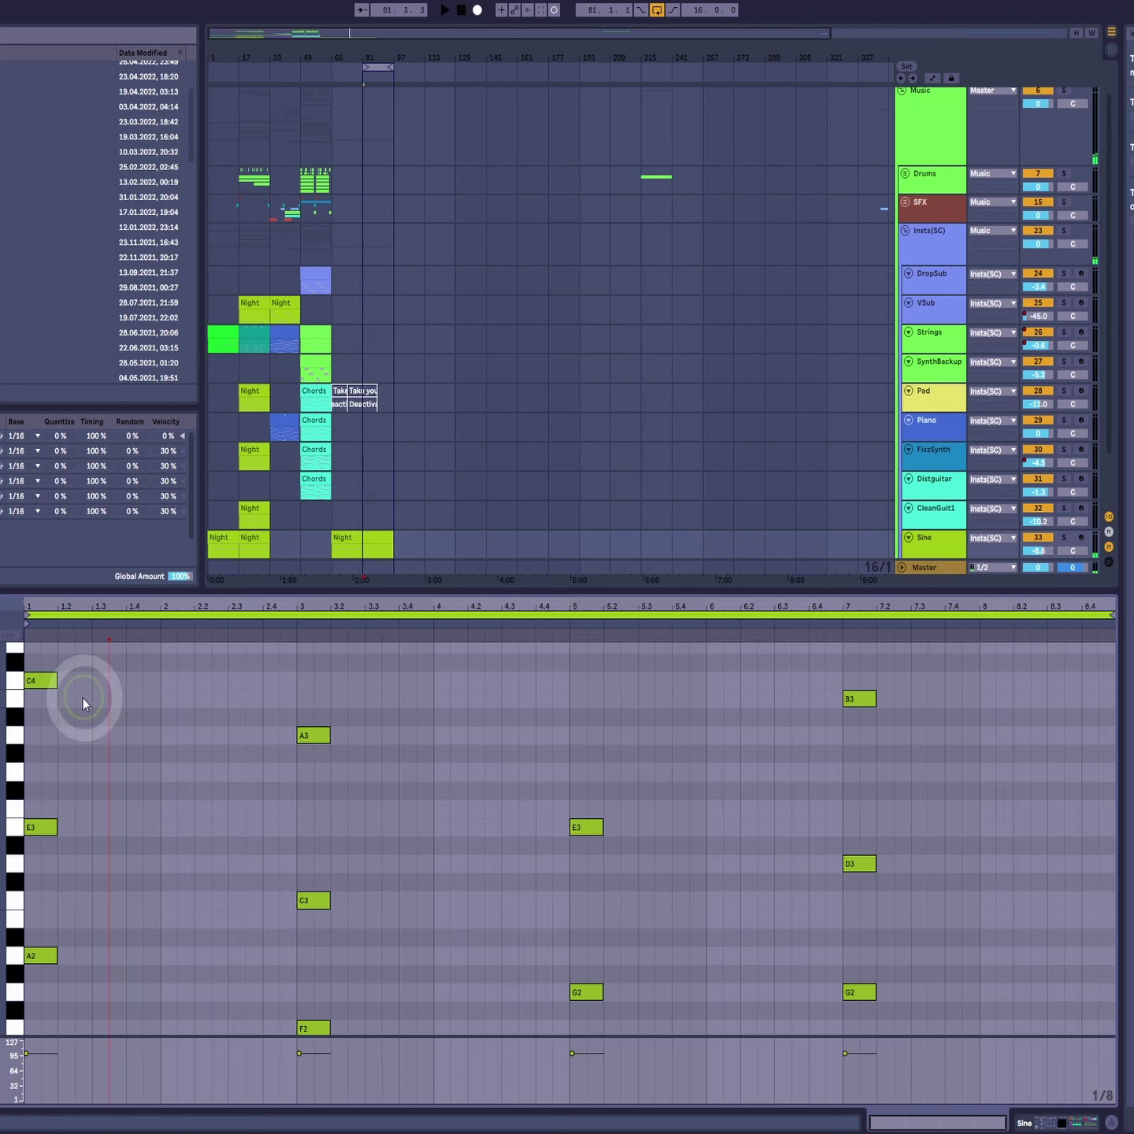
{"action": "mouse_move", "coordinate": [53, 686]}
{"action": "left_mouse_down"}
{"action": "mouse_move", "coordinate": [102, 684]}
{"action": "mouse_move", "coordinate": [73, 681]}
{"action": "left_mouse_up"}
{"action": "left_click_drag", "start_coordinate": [49, 827], "coordinate": [91, 827]}
Step: Copy the C4 and E3 eighth-note pair so it repeats from 1.3.3, and play the bar back
{"action": "left_click_drag", "start_coordinate": [123, 674], "coordinate": [62, 872]}
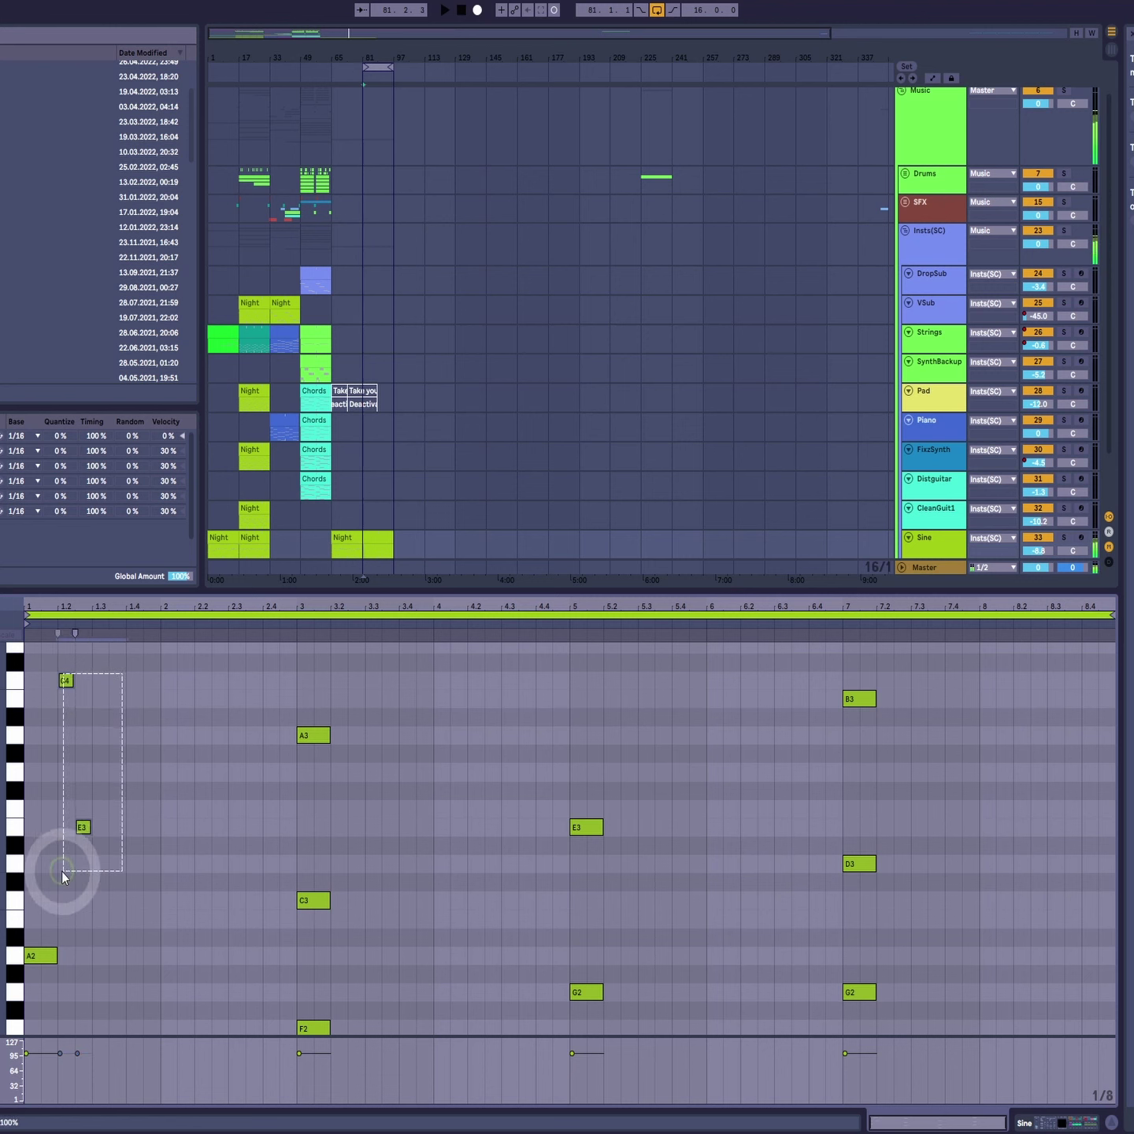
{"action": "left_click_drag", "start_coordinate": [70, 680], "coordinate": [124, 687]}
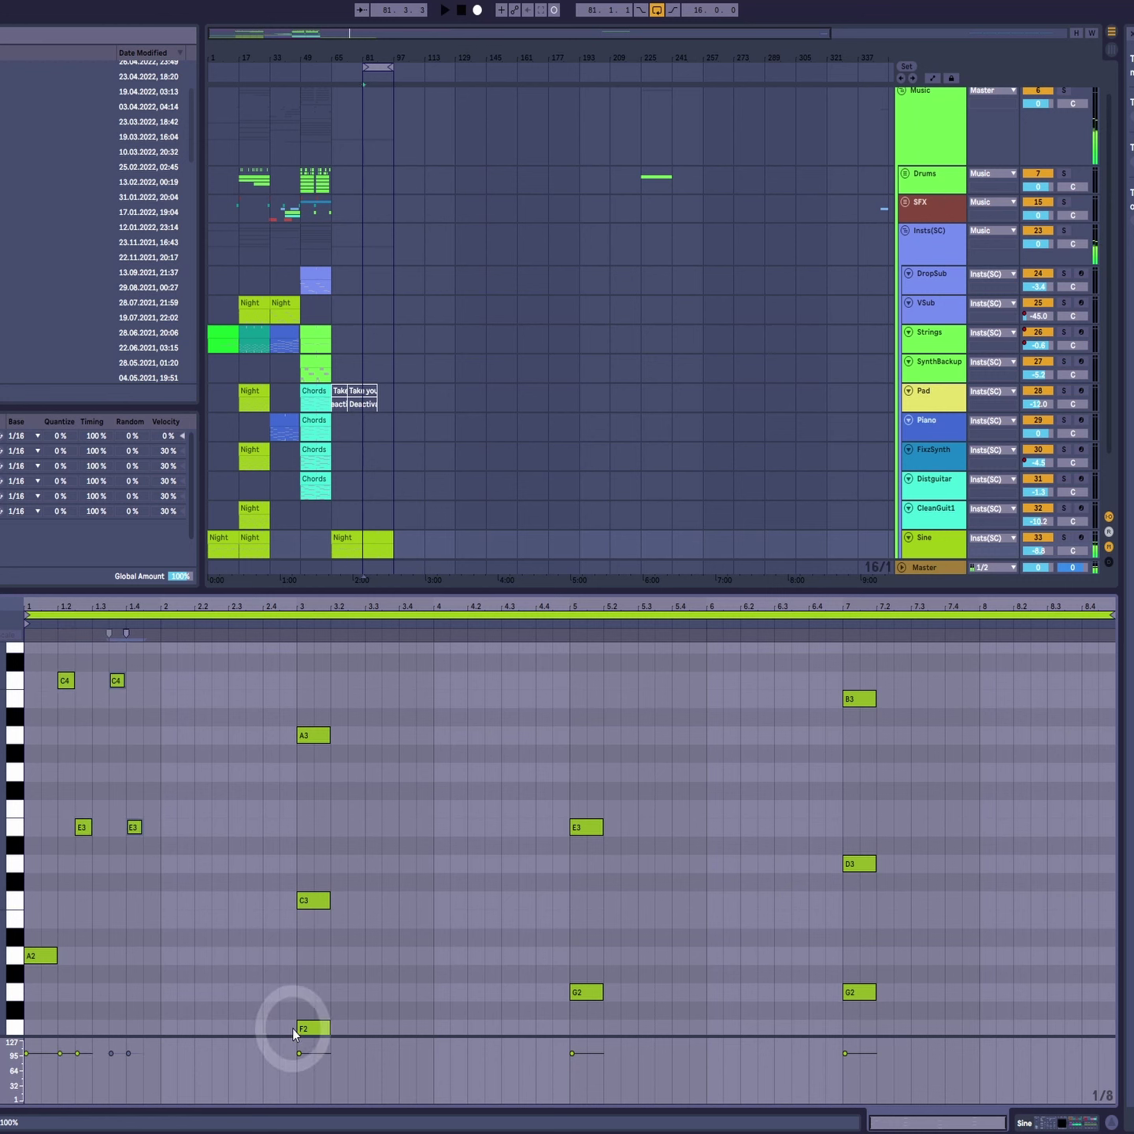
{"action": "key", "text": "space"}
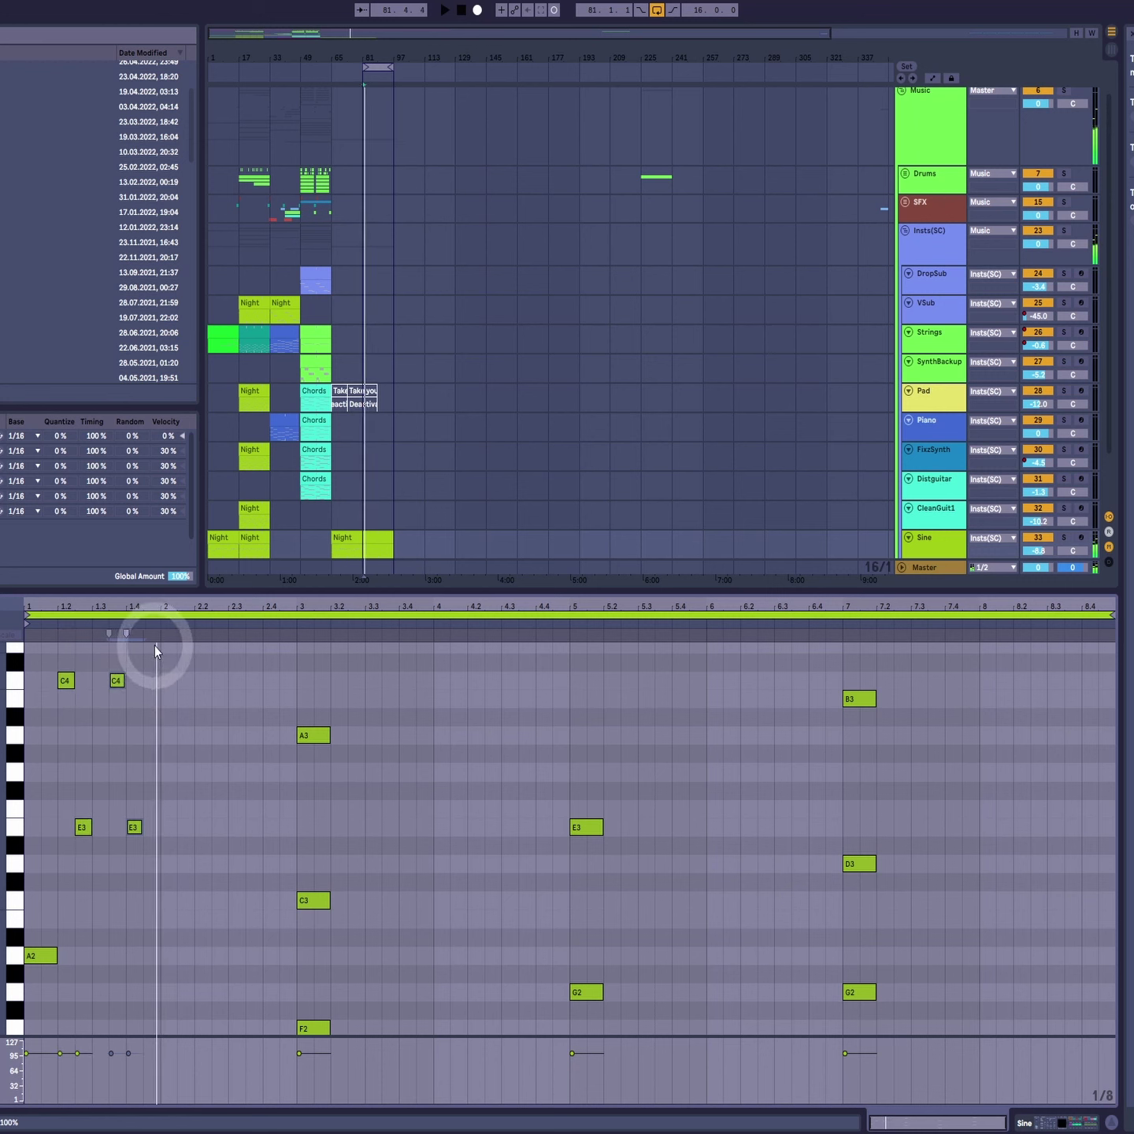
Step: Duplicate the first bar's A2, C4 and E3 pattern into bar 2 and play the result back
{"action": "left_click_drag", "start_coordinate": [160, 676], "coordinate": [179, 955]}
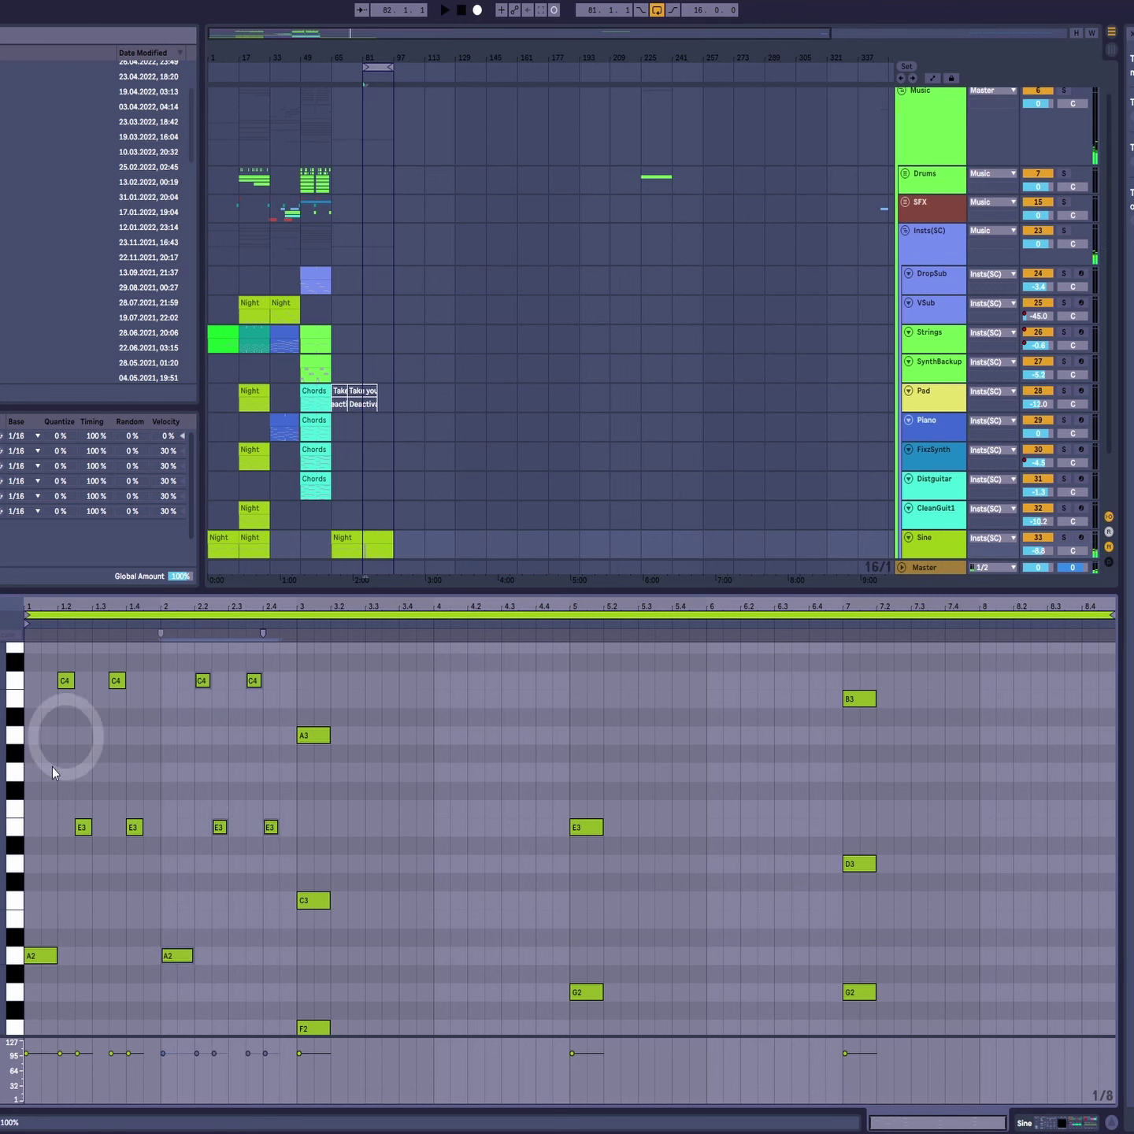
{"action": "left_click_drag", "start_coordinate": [44, 663], "coordinate": [103, 751]}
{"action": "left_click_drag", "start_coordinate": [110, 671], "coordinate": [153, 820]}
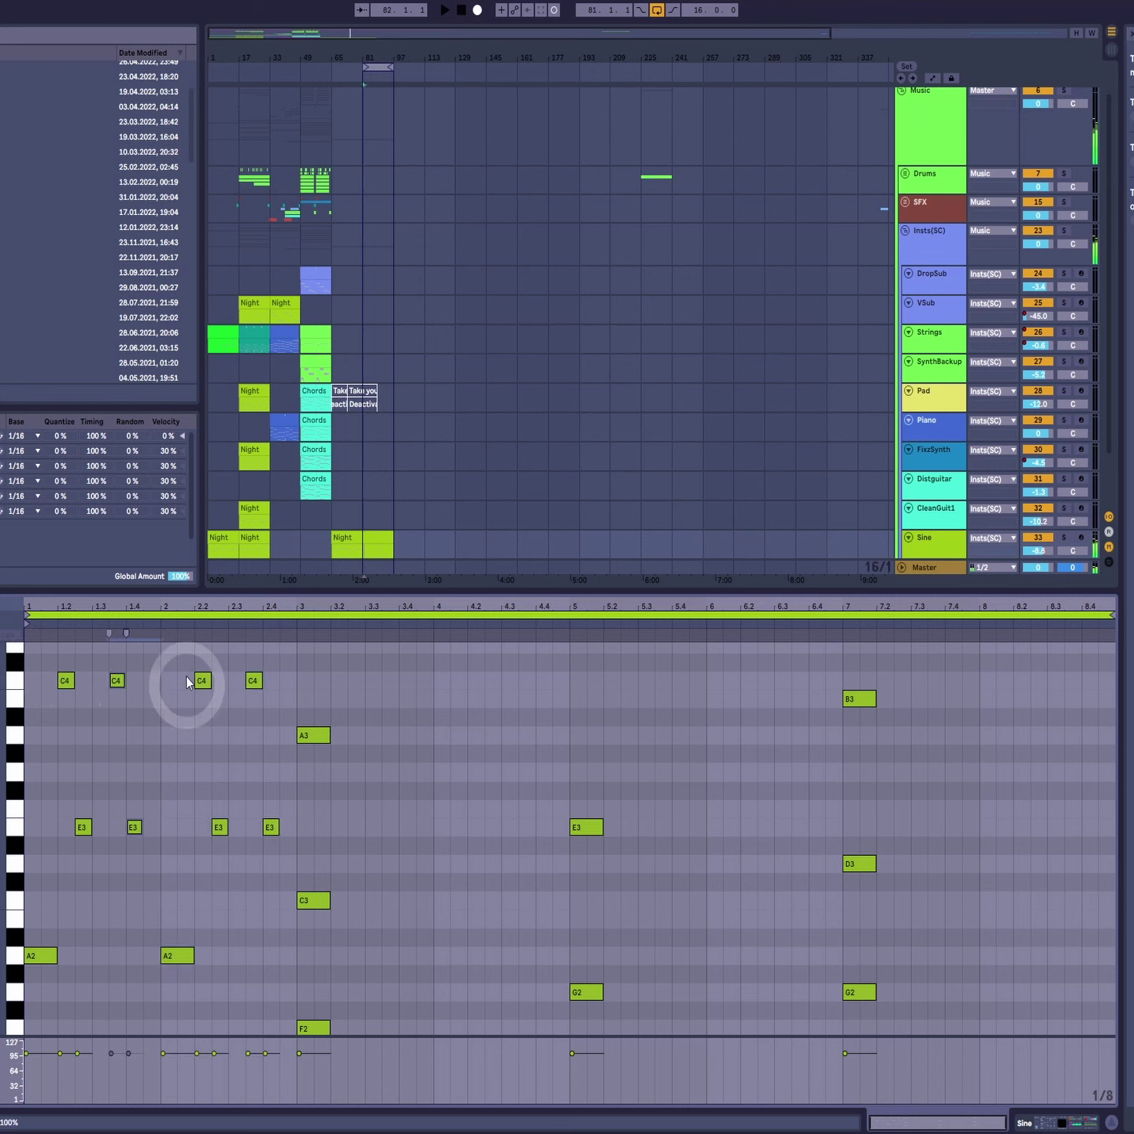
{"action": "left_click_drag", "start_coordinate": [190, 666], "coordinate": [223, 829]}
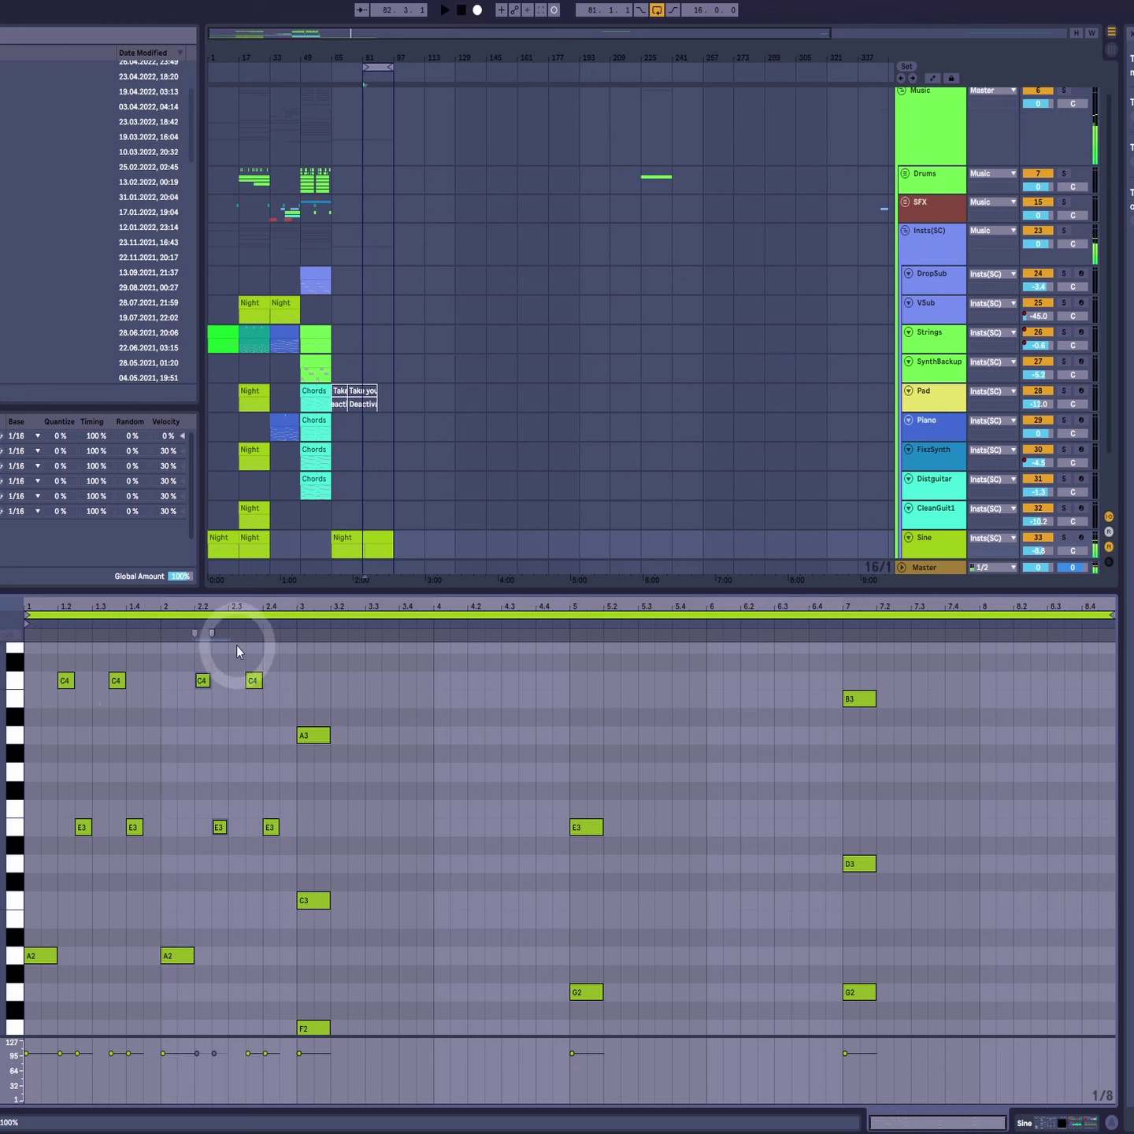
{"action": "left_click", "coordinate": [161, 885]}
{"action": "key", "text": "space"}
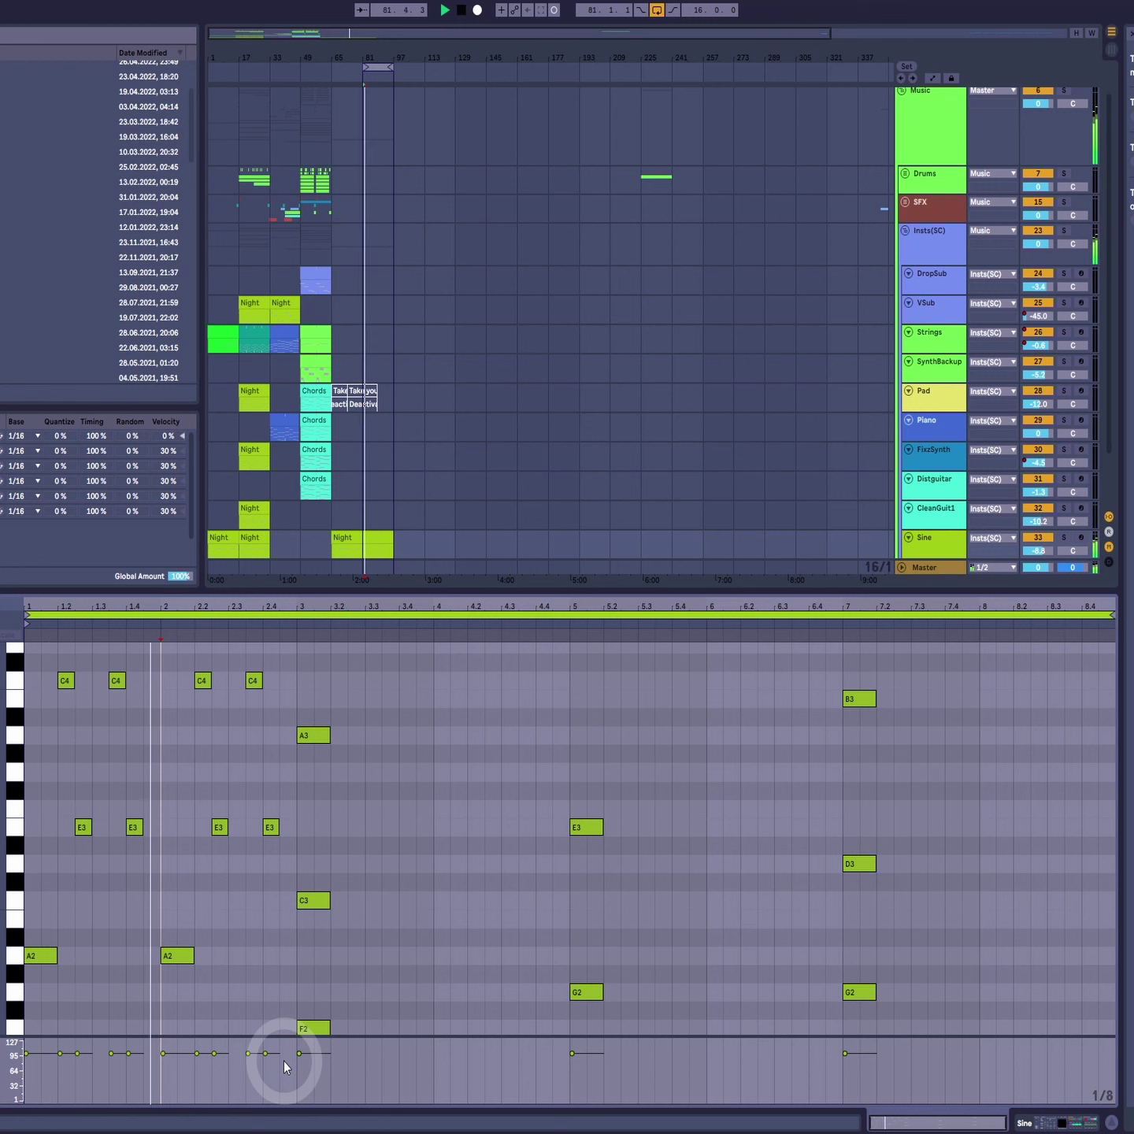
{"action": "key", "text": "space"}
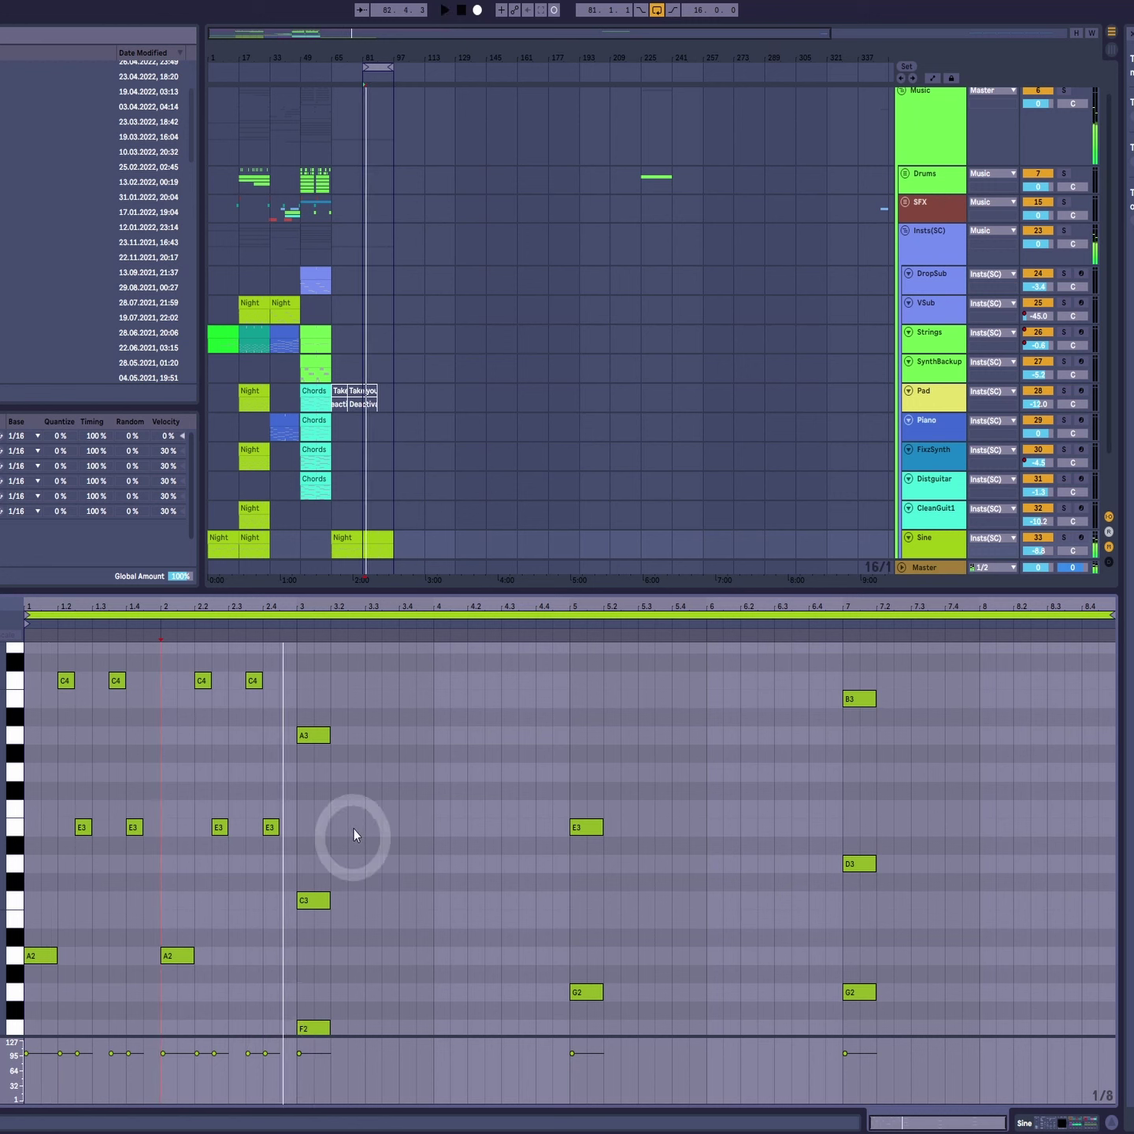
Step: Stagger the upper notes of the chords in bars 3, 5 and 7 as eighth notes, starting on 3.2, 5.2 and 7.2
{"action": "left_click", "coordinate": [365, 913]}
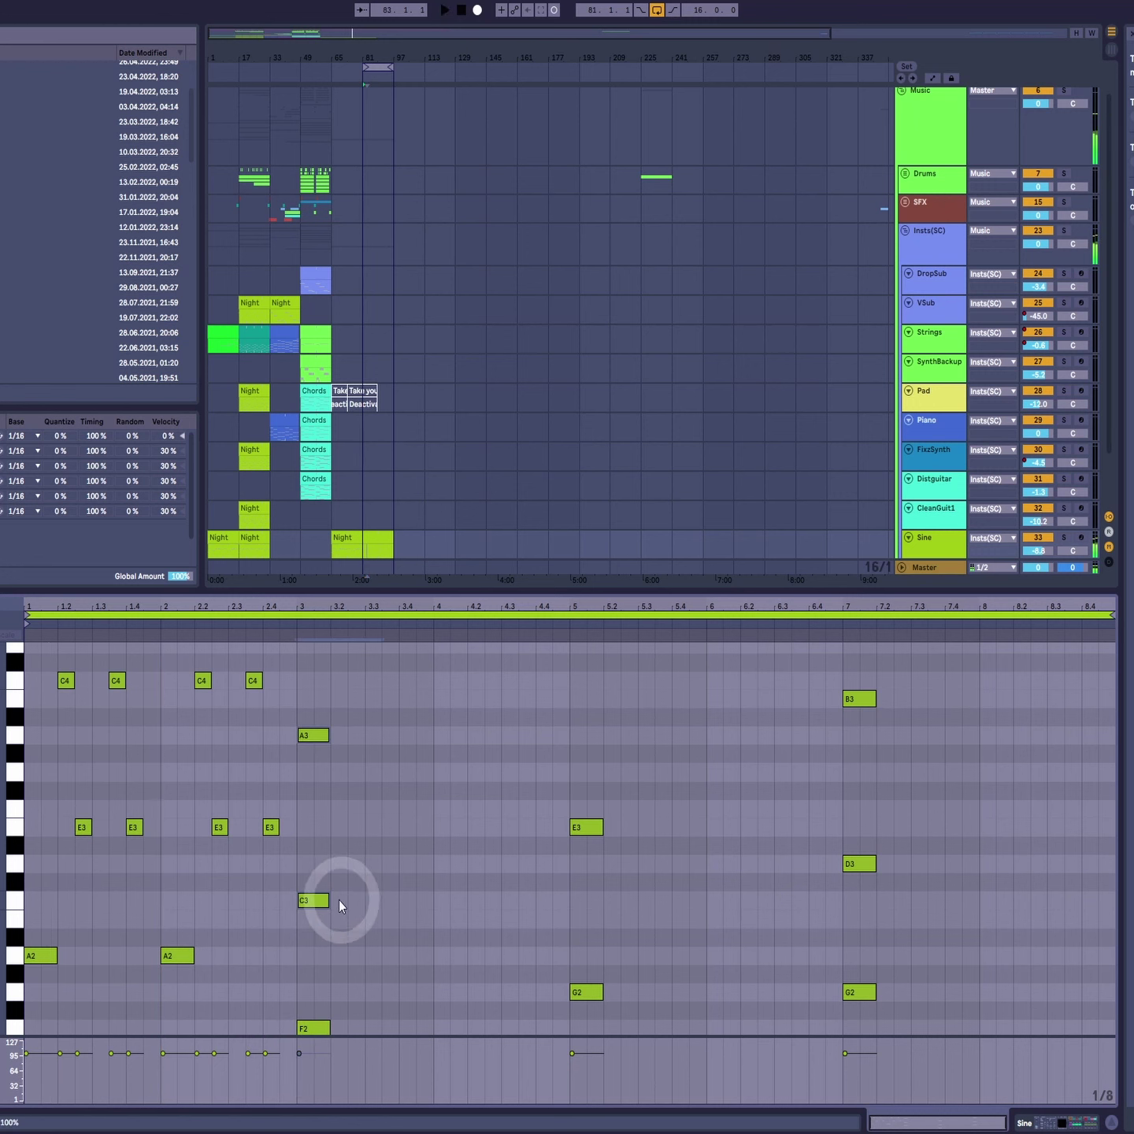
{"action": "mouse_move", "coordinate": [338, 900]}
{"action": "left_mouse_down"}
{"action": "mouse_move", "coordinate": [311, 904]}
{"action": "mouse_move", "coordinate": [344, 894]}
{"action": "left_mouse_up"}
{"action": "mouse_move", "coordinate": [949, 676]}
{"action": "left_mouse_down"}
{"action": "mouse_move", "coordinate": [571, 905]}
{"action": "mouse_move", "coordinate": [338, 941]}
{"action": "mouse_move", "coordinate": [307, 898]}
{"action": "mouse_move", "coordinate": [585, 956]}
{"action": "left_mouse_up"}
{"action": "left_click", "coordinate": [368, 875]}
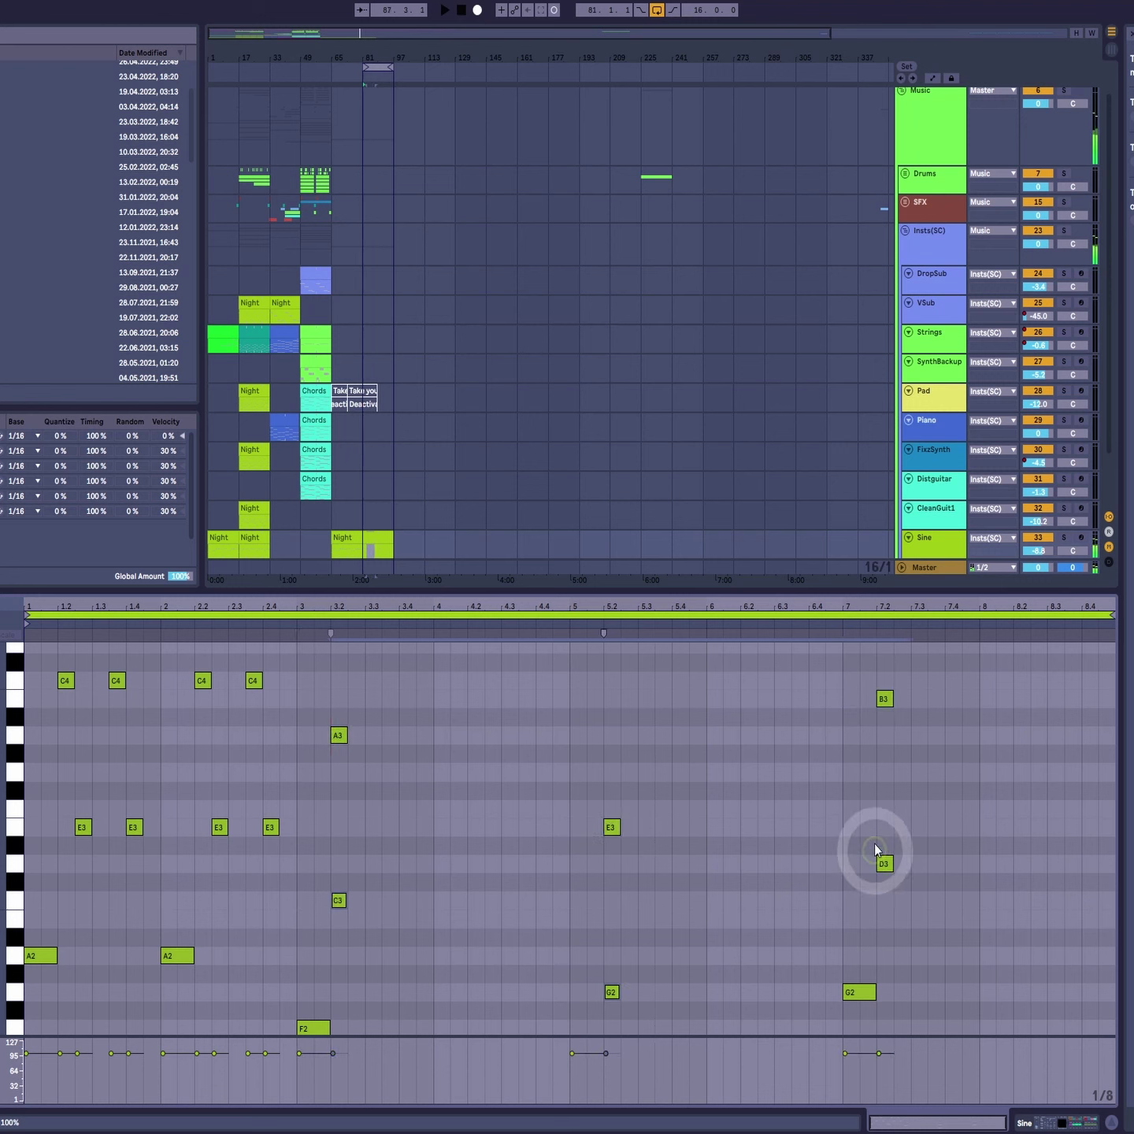
{"action": "left_click_drag", "start_coordinate": [883, 869], "coordinate": [903, 869]}
Step: Copy the staggered eighth-note pairs of bars 3, 5 and 7 so they repeat from 3.3.3, 5.3.3 and 7.3.3
{"action": "left_click_drag", "start_coordinate": [956, 674], "coordinate": [863, 868]}
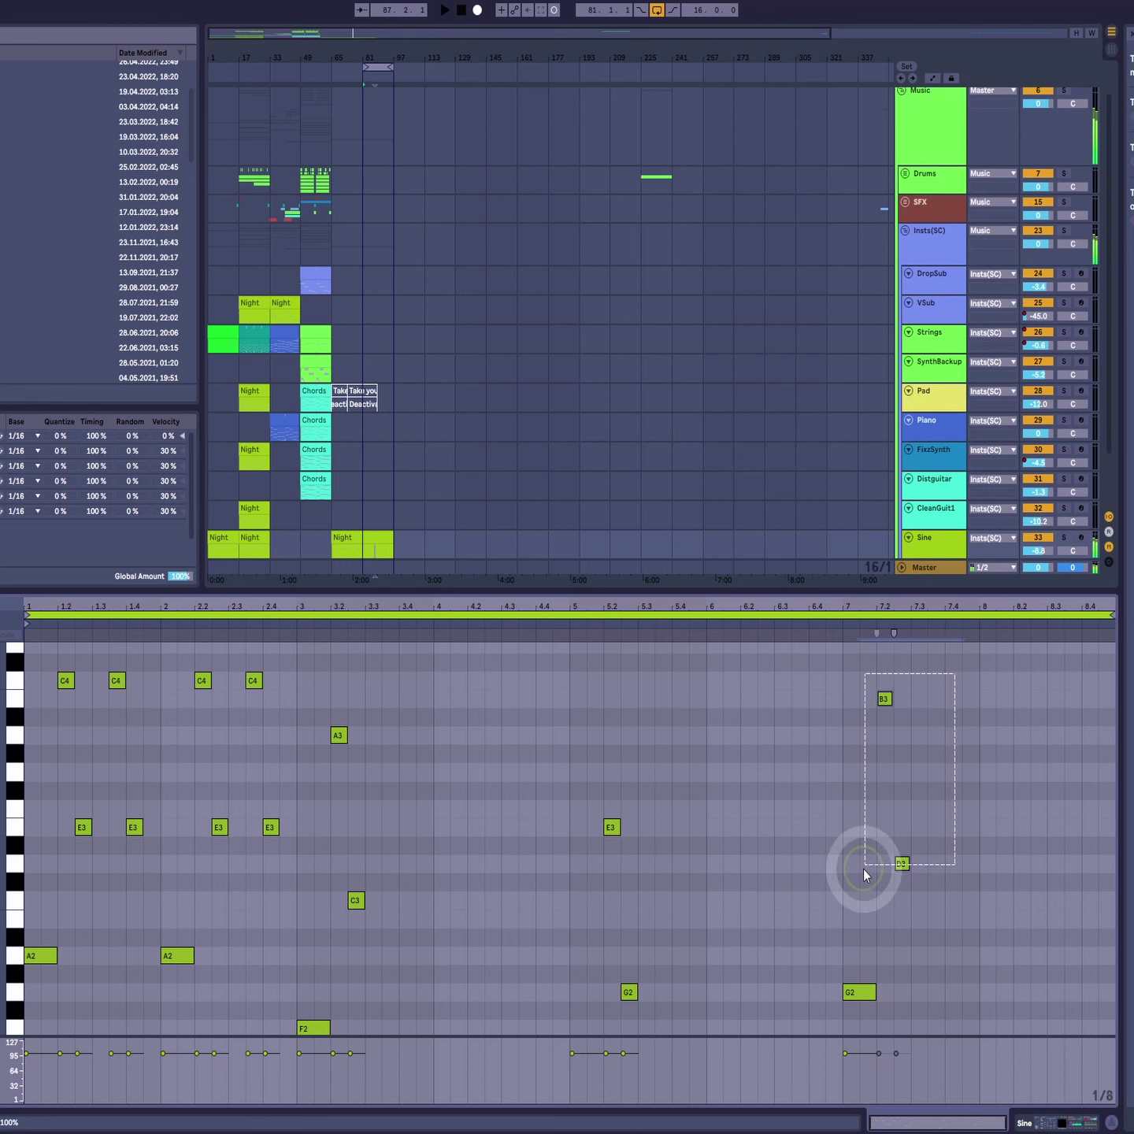
{"action": "mouse_move", "coordinate": [328, 713]}
{"action": "left_mouse_down"}
{"action": "mouse_move", "coordinate": [324, 737]}
{"action": "mouse_move", "coordinate": [637, 1029]}
{"action": "left_mouse_up"}
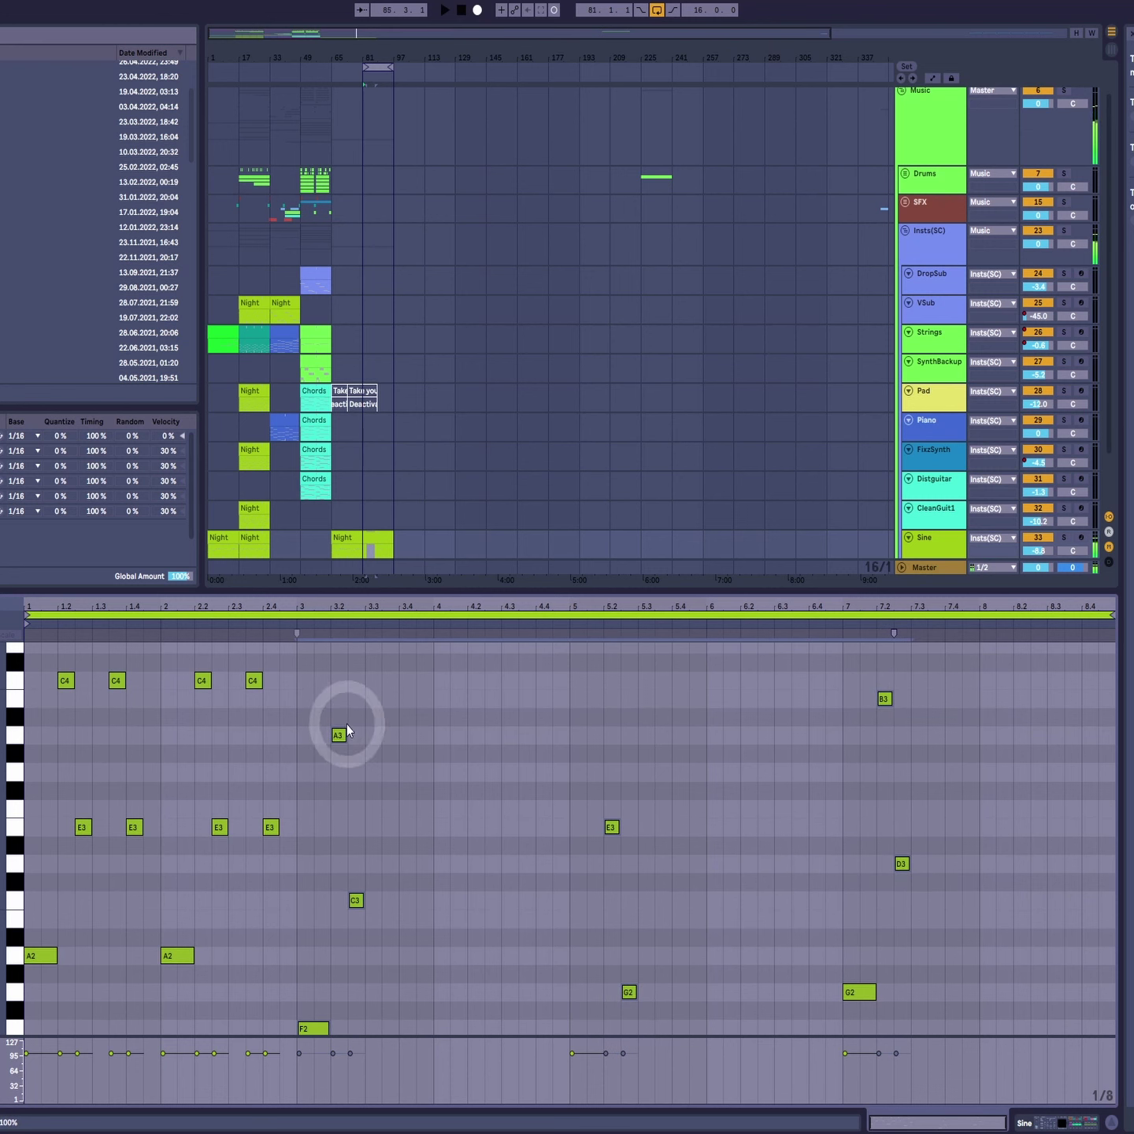
{"action": "left_click_drag", "start_coordinate": [329, 711], "coordinate": [642, 1018]}
{"action": "left_click_drag", "start_coordinate": [830, 665], "coordinate": [968, 882], "text": "shift"}
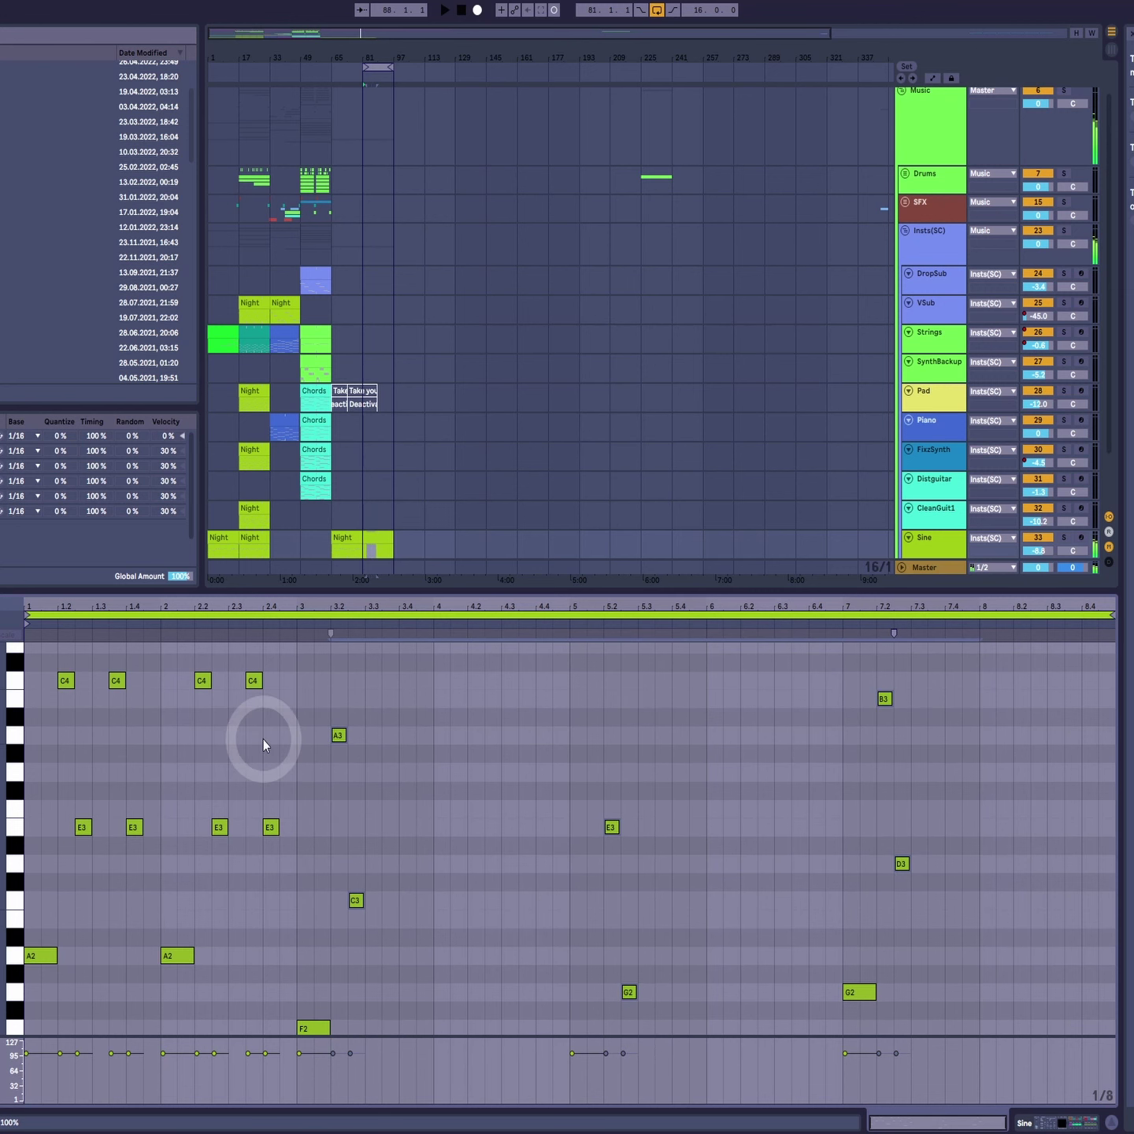
{"action": "left_click_drag", "start_coordinate": [343, 742], "coordinate": [396, 752], "text": "alt"}
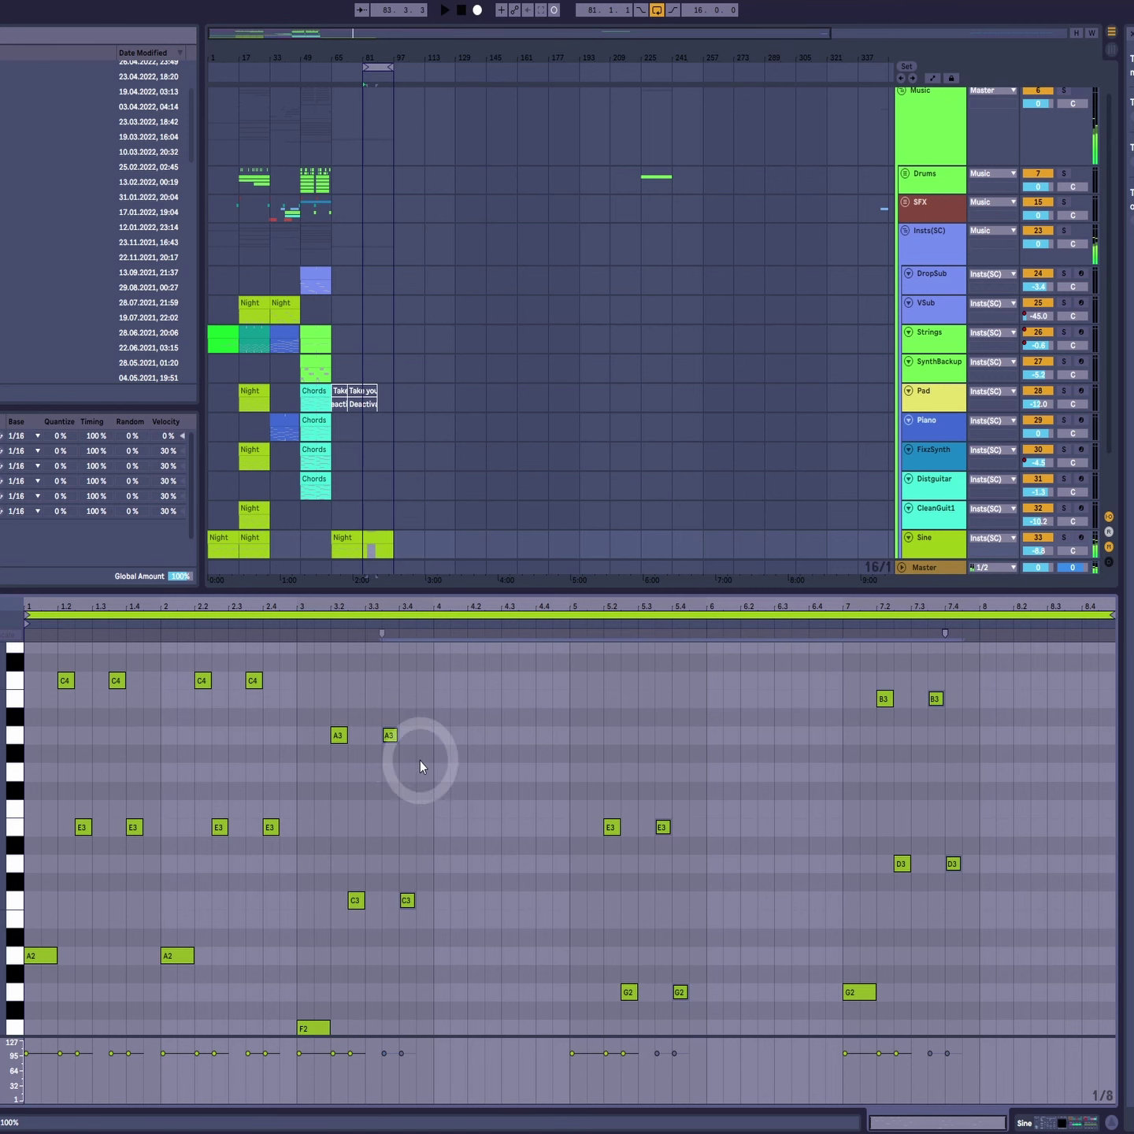
Step: Duplicate the complete bar 3 pattern, including its F2 bass note, into bar 4
{"action": "scroll", "coordinate": [500, 801], "scroll_direction": "down", "scroll_amount": 5}
{"action": "left_click", "coordinate": [423, 928]}
{"action": "scroll", "coordinate": [412, 904], "scroll_direction": "up", "scroll_amount": 5}
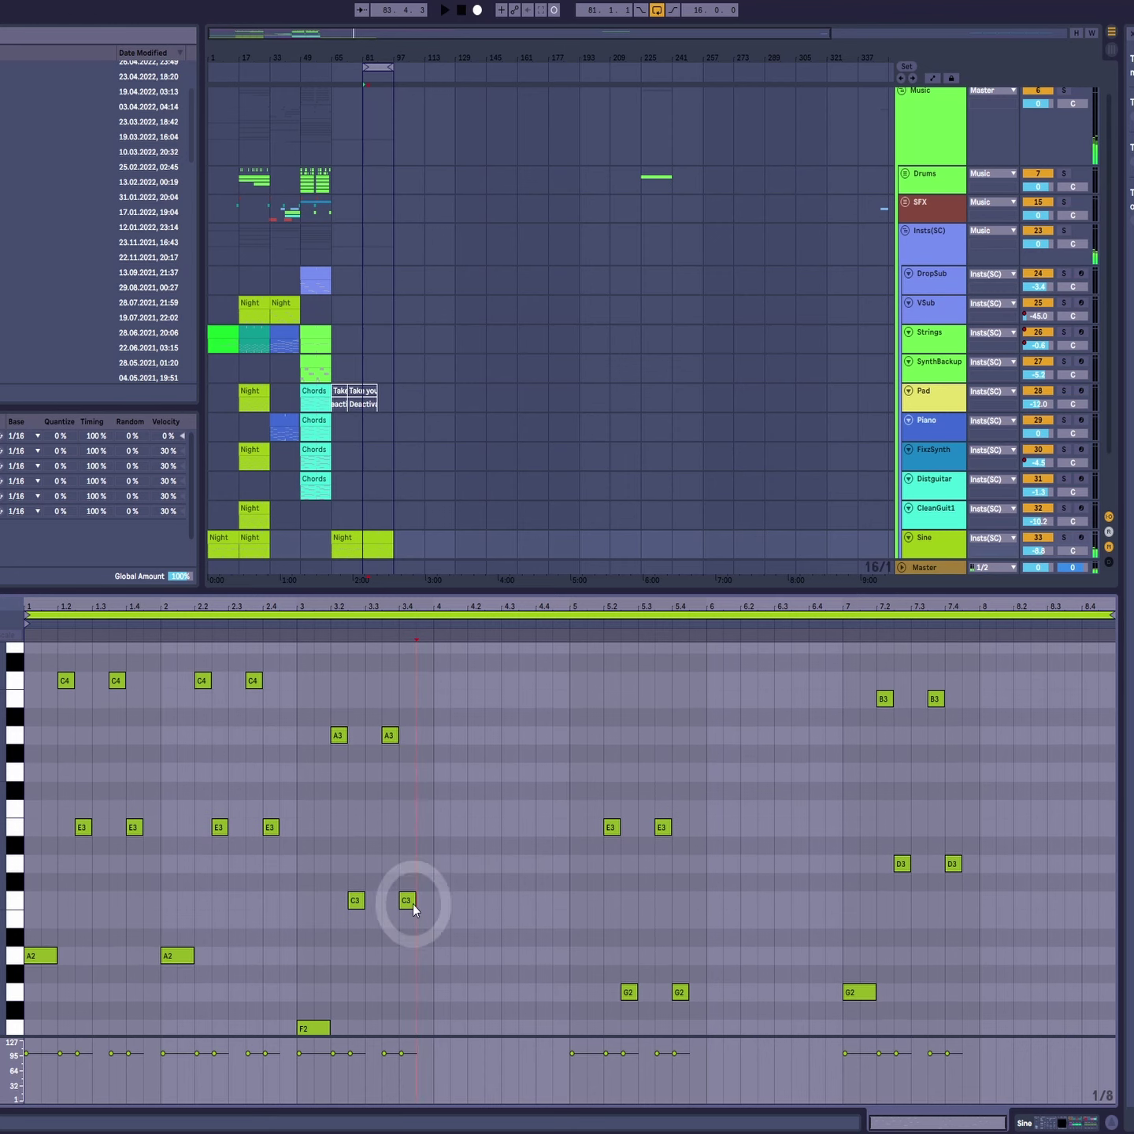
{"action": "left_click_drag", "start_coordinate": [434, 699], "coordinate": [273, 1078]}
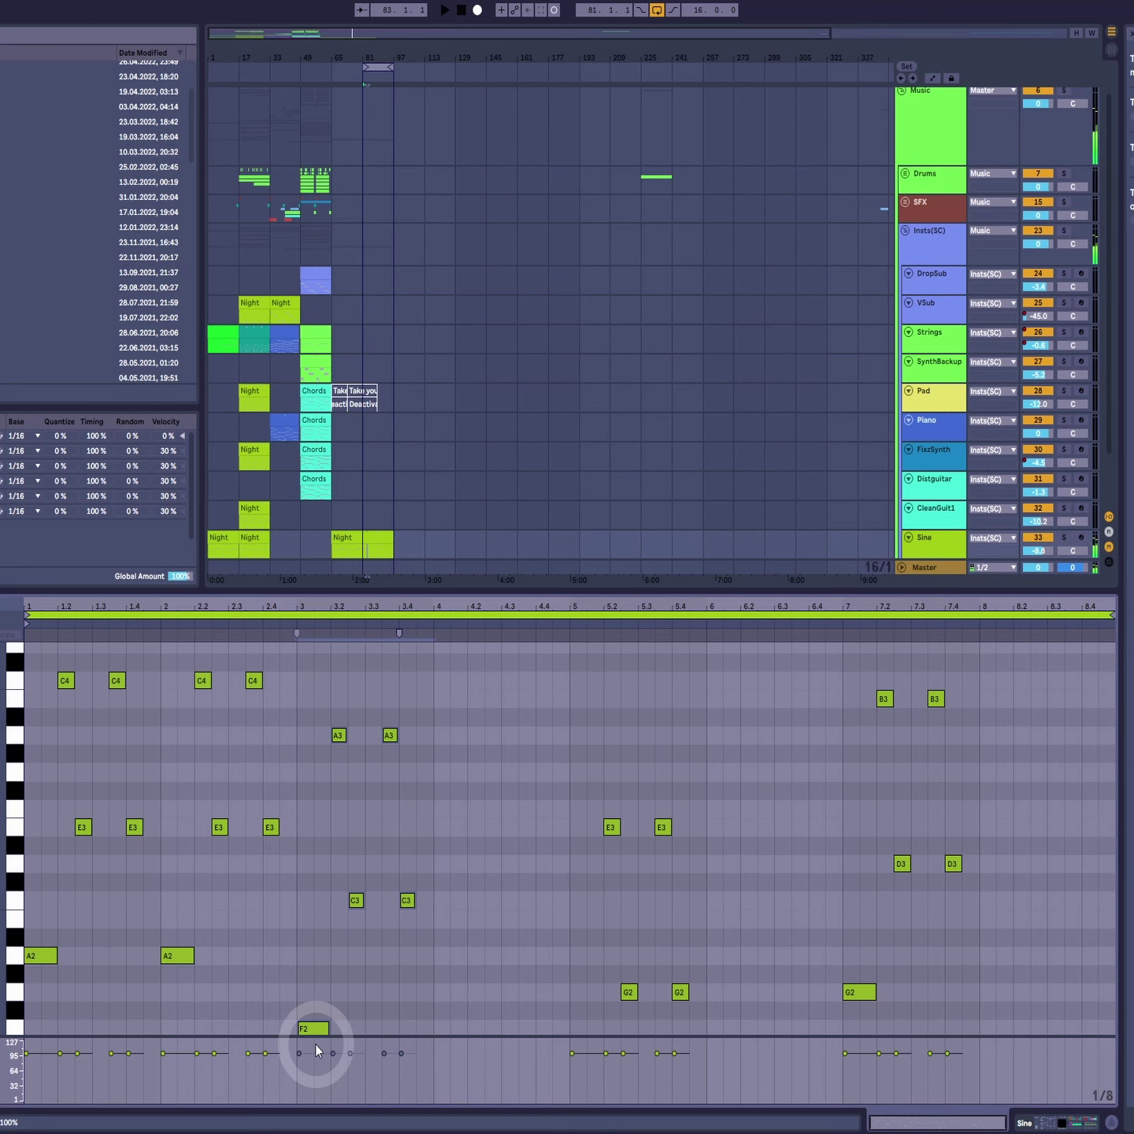
{"action": "key", "text": "ctrl+d"}
Step: Duplicate the bar 5 pattern into bar 6 and the bar 7 pattern into bar 8
{"action": "scroll", "coordinate": [657, 833], "scroll_direction": "down", "scroll_amount": 4}
{"action": "left_click_drag", "start_coordinate": [574, 706], "coordinate": [696, 1000]}
{"action": "left_click_drag", "start_coordinate": [728, 709], "coordinate": [610, 1018]}
{"action": "key", "text": "ctrl+d"}
{"action": "scroll", "coordinate": [930, 1005], "scroll_direction": "up", "scroll_amount": 5}
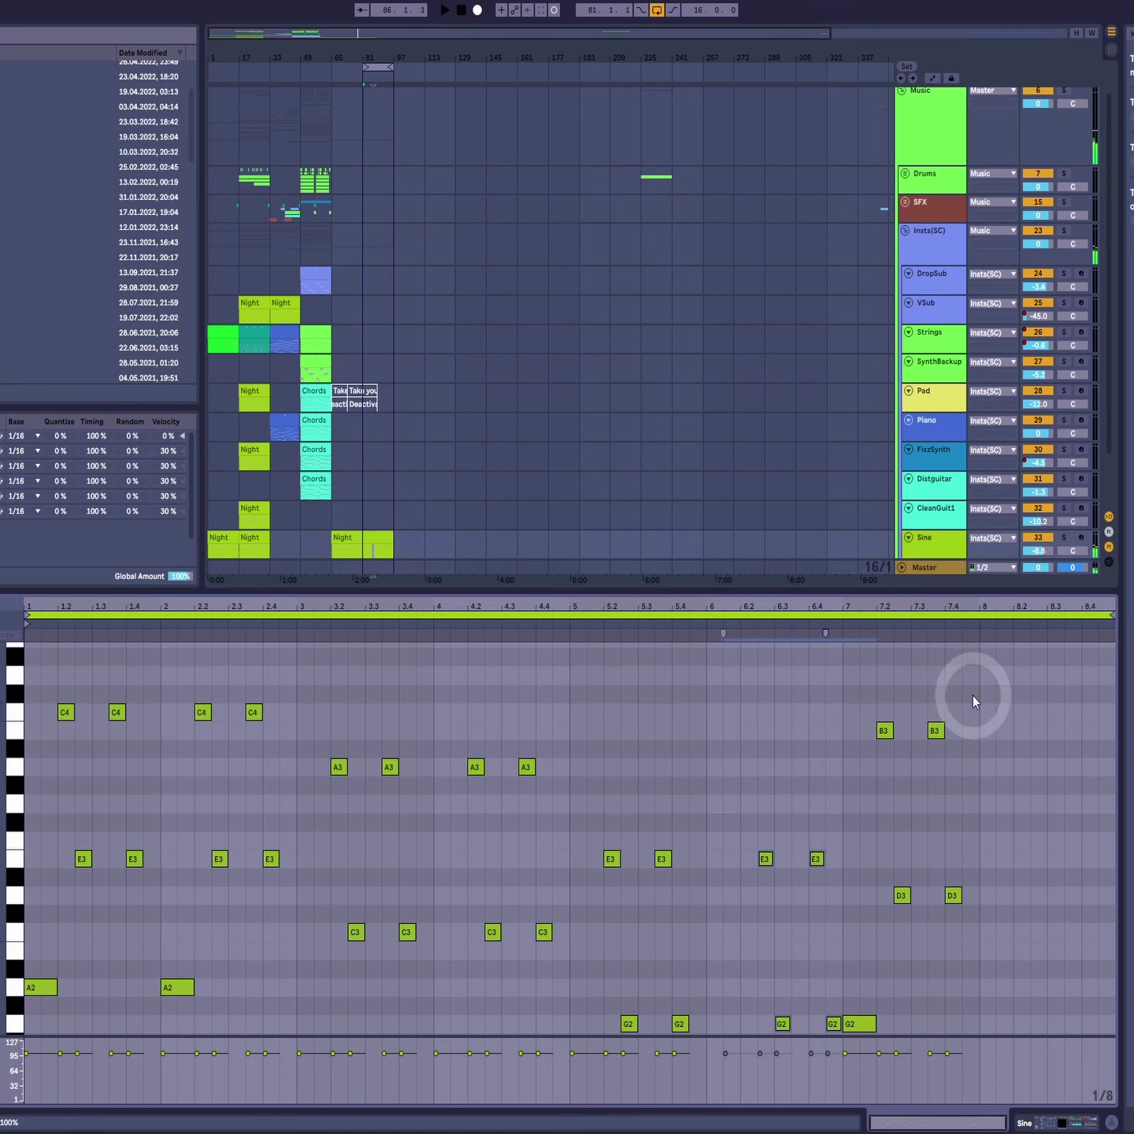
{"action": "left_click_drag", "start_coordinate": [972, 695], "coordinate": [850, 1041]}
{"action": "key", "text": "ctrl+d"}
{"action": "scroll", "coordinate": [97, 919], "scroll_direction": "up", "scroll_amount": 2}
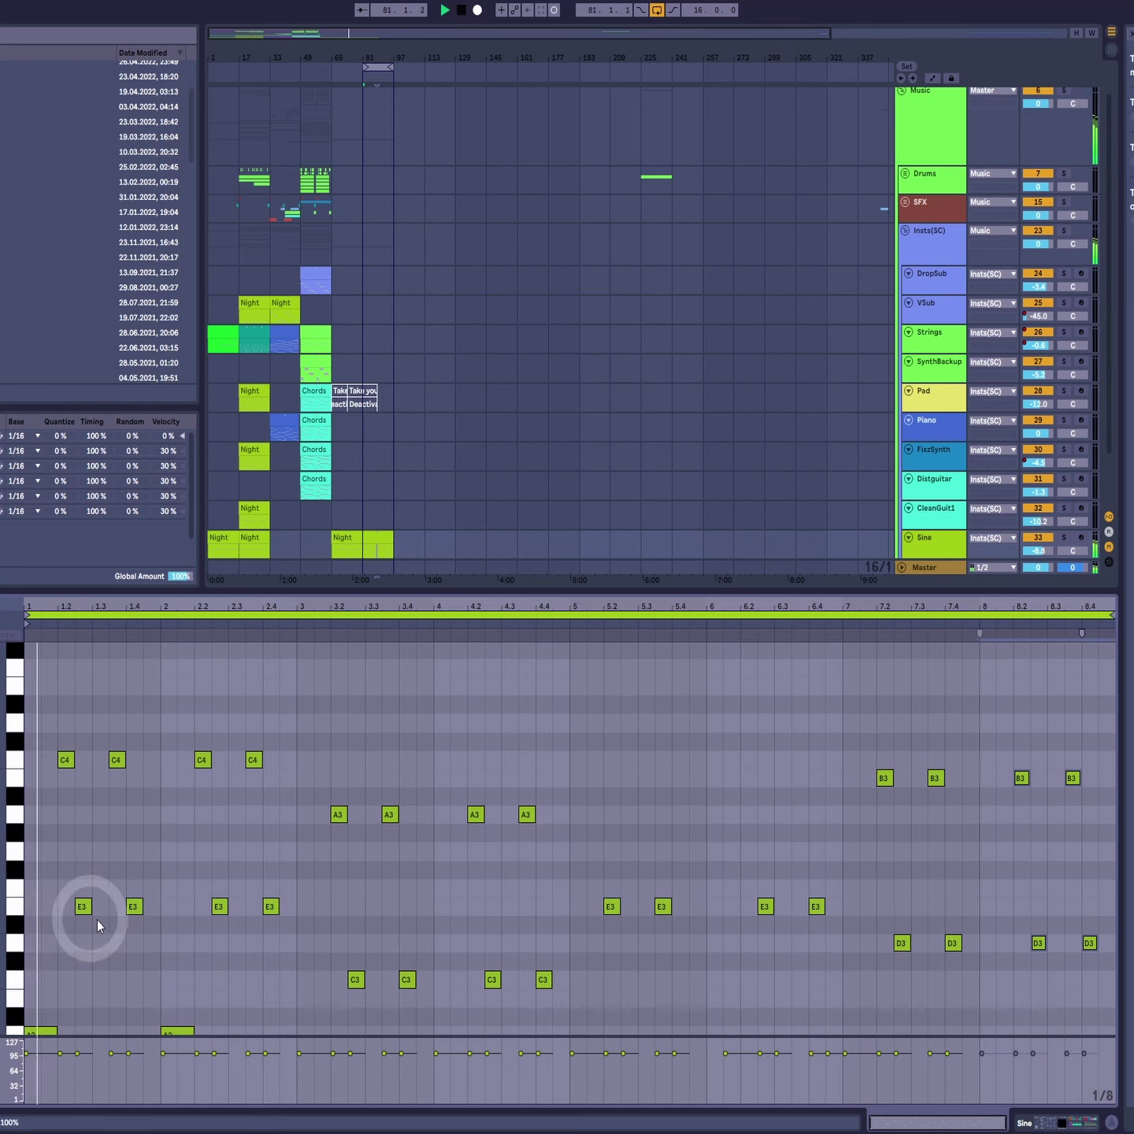
Step: Play back the eight bars and shift all bar 6 notes one eighth note earlier so its C2 starts on beat 6
{"action": "scroll", "coordinate": [97, 920], "scroll_direction": "down", "scroll_amount": 7}
{"action": "scroll", "coordinate": [187, 853], "scroll_direction": "up", "scroll_amount": 2}
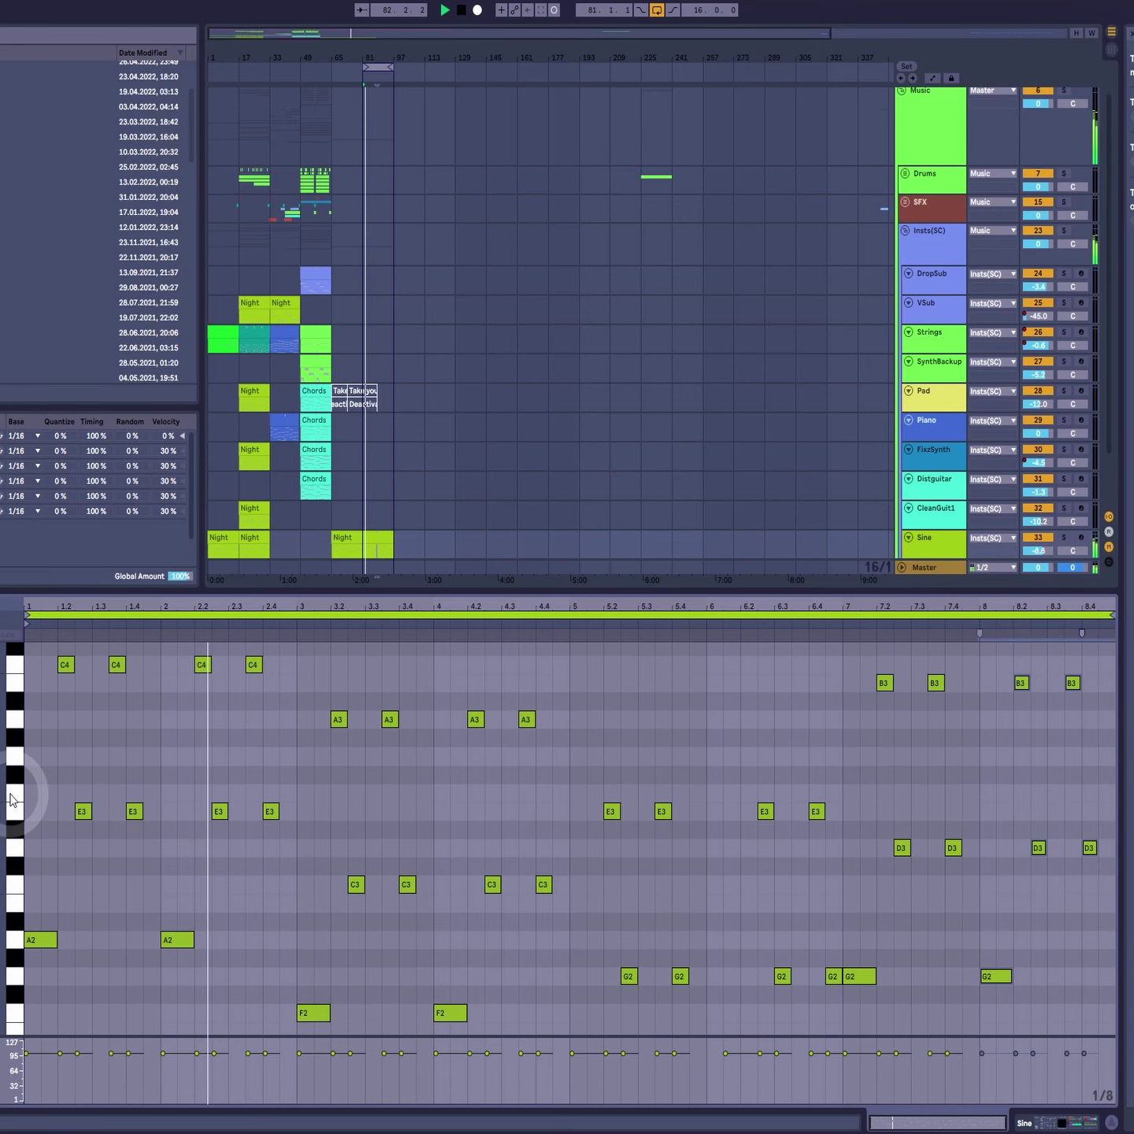
{"action": "left_click_drag", "start_coordinate": [12, 801], "coordinate": [3, 791]}
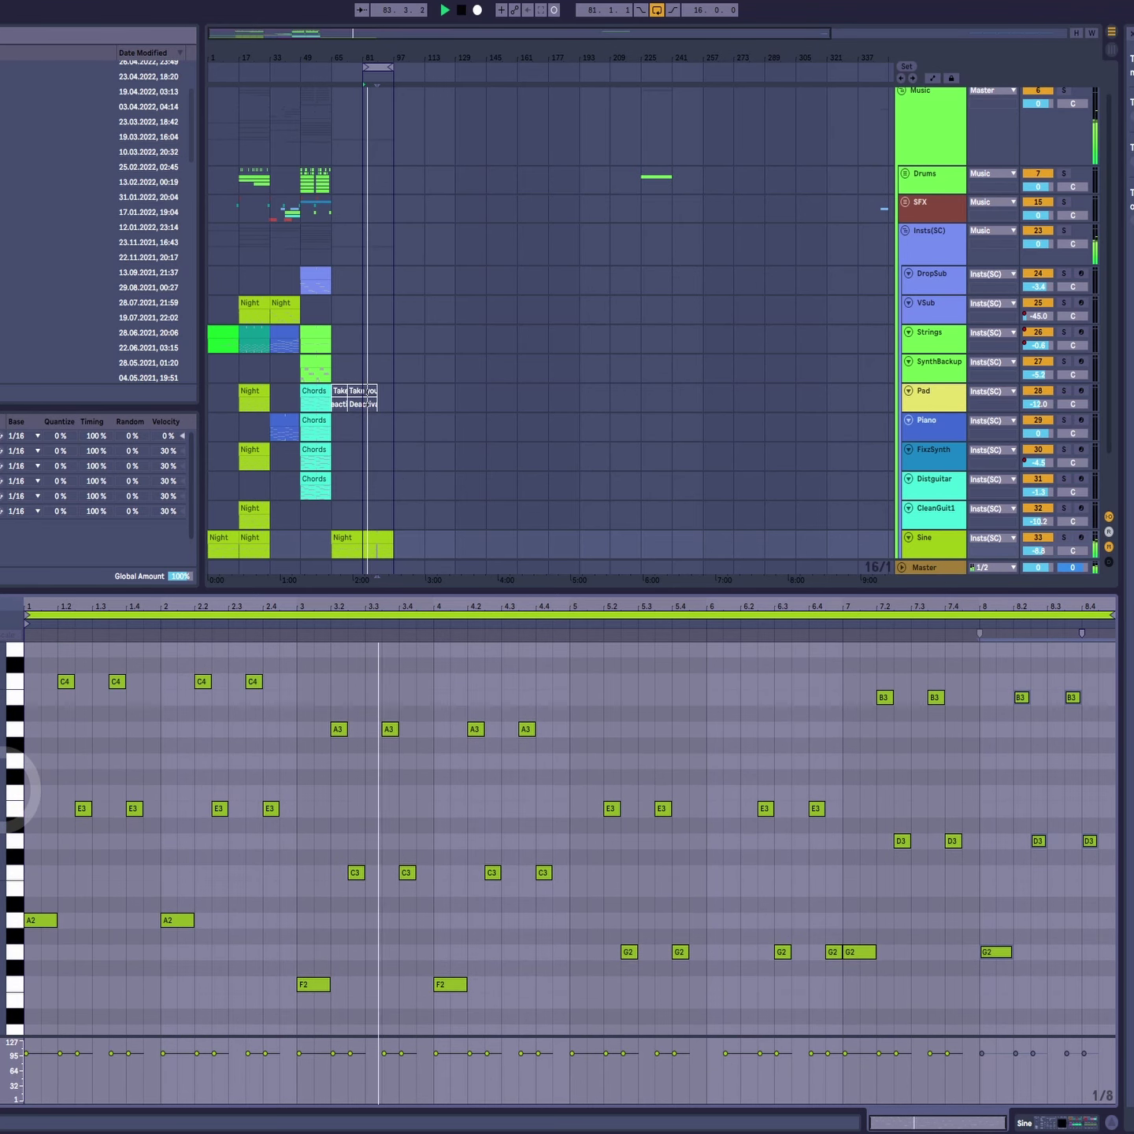
{"action": "scroll", "coordinate": [437, 890], "scroll_direction": "down", "scroll_amount": 4}
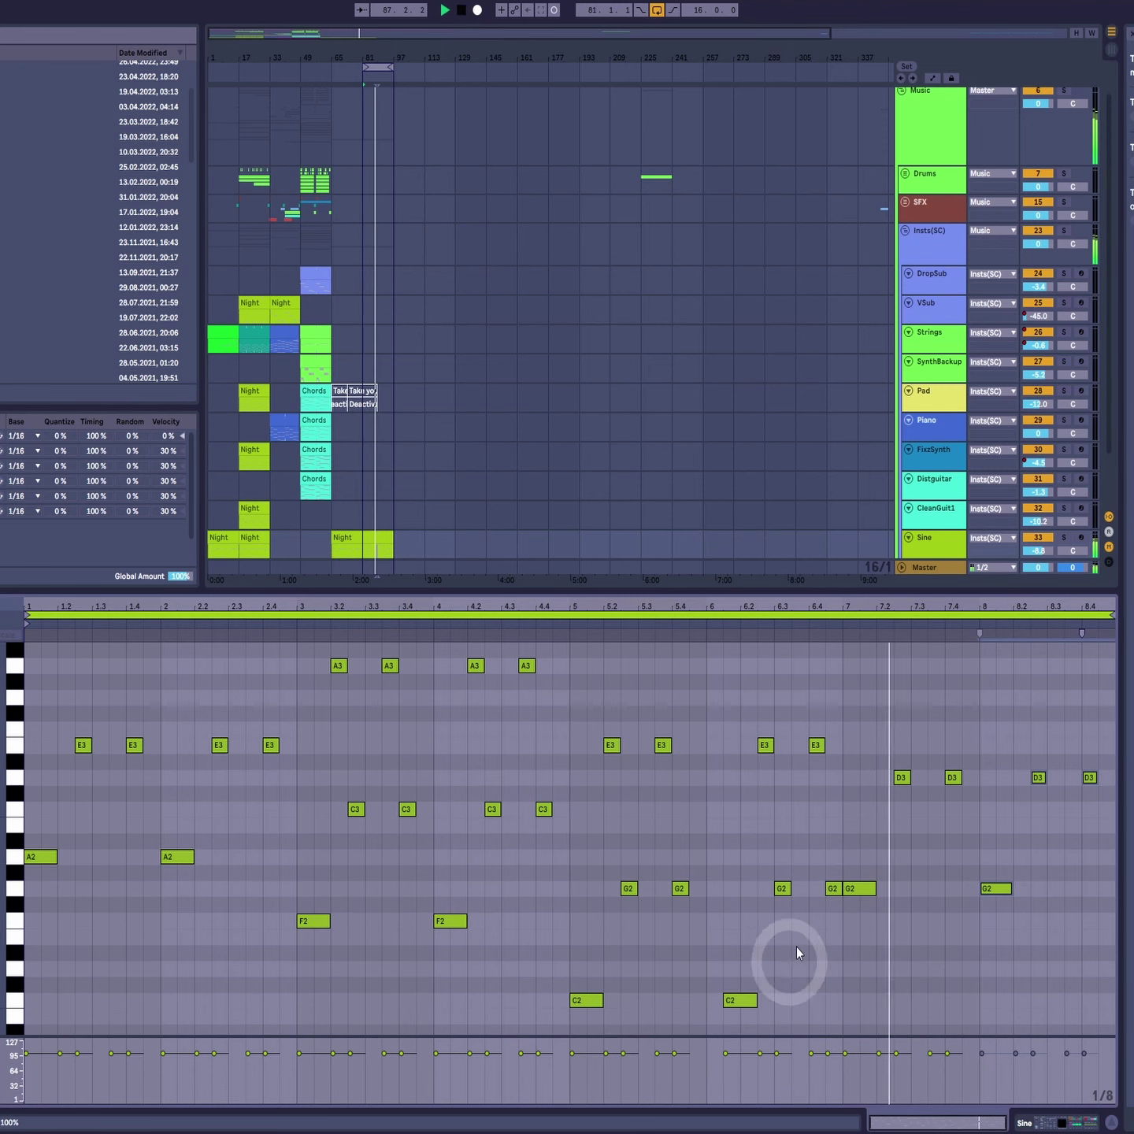
{"action": "left_click_drag", "start_coordinate": [832, 710], "coordinate": [741, 995]}
{"action": "key", "text": "Left"}
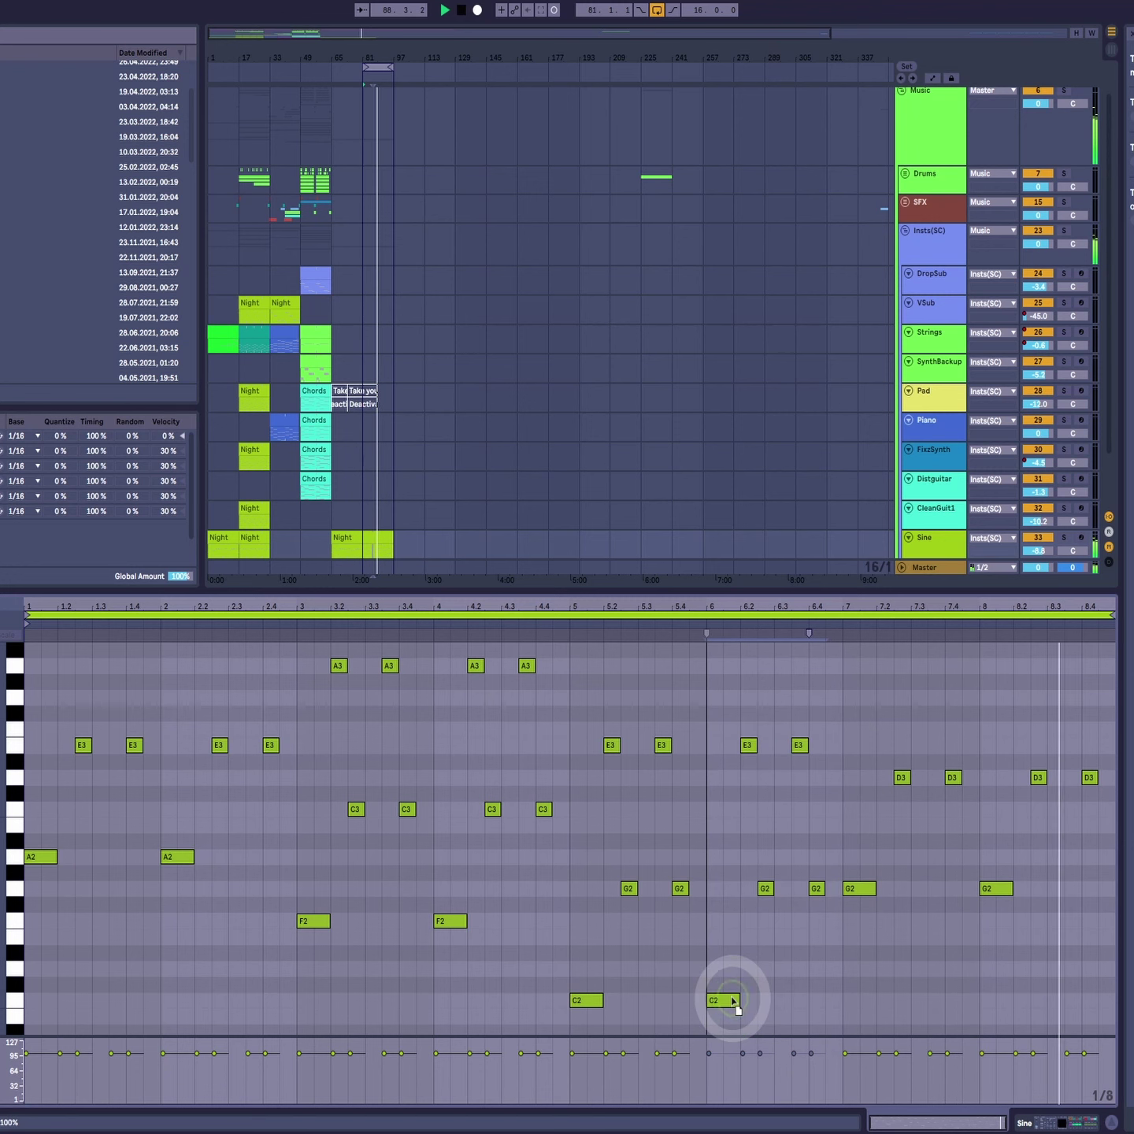
{"action": "scroll", "coordinate": [773, 913], "scroll_direction": "up", "scroll_amount": 6}
{"action": "scroll", "coordinate": [748, 886], "scroll_direction": "up", "scroll_amount": 4}
{"action": "scroll", "coordinate": [359, 839], "scroll_direction": "down", "scroll_amount": 8}
{"action": "key", "text": "space"}
Step: Raise the four A3 notes in bars 3 and 4 by three semitones to C4
{"action": "scroll", "coordinate": [434, 869], "scroll_direction": "down", "scroll_amount": 5}
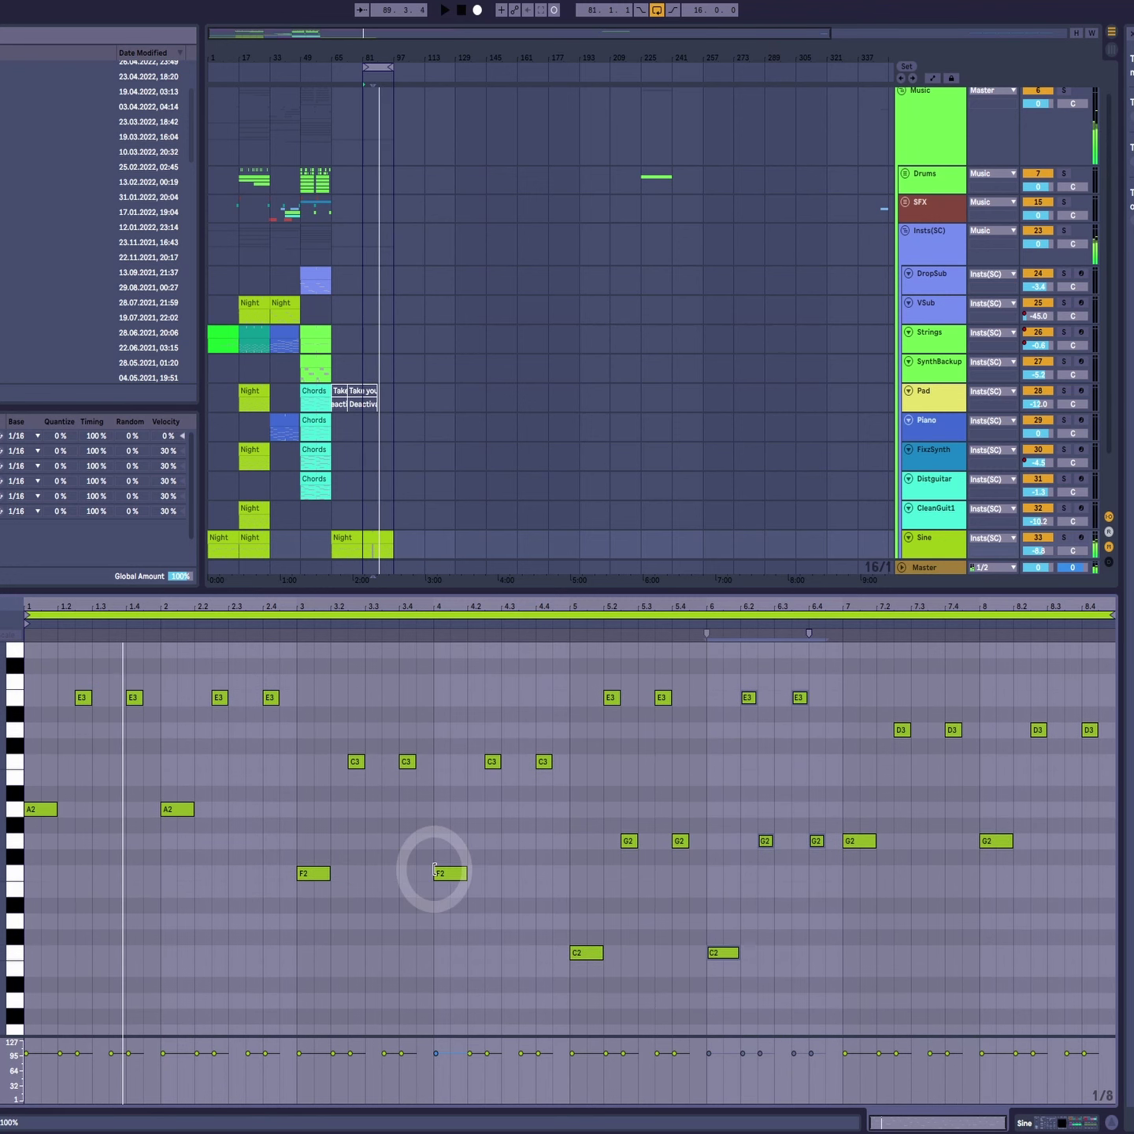
{"action": "scroll", "coordinate": [434, 869], "scroll_direction": "up", "scroll_amount": 2}
{"action": "scroll", "coordinate": [434, 863], "scroll_direction": "up", "scroll_amount": 5}
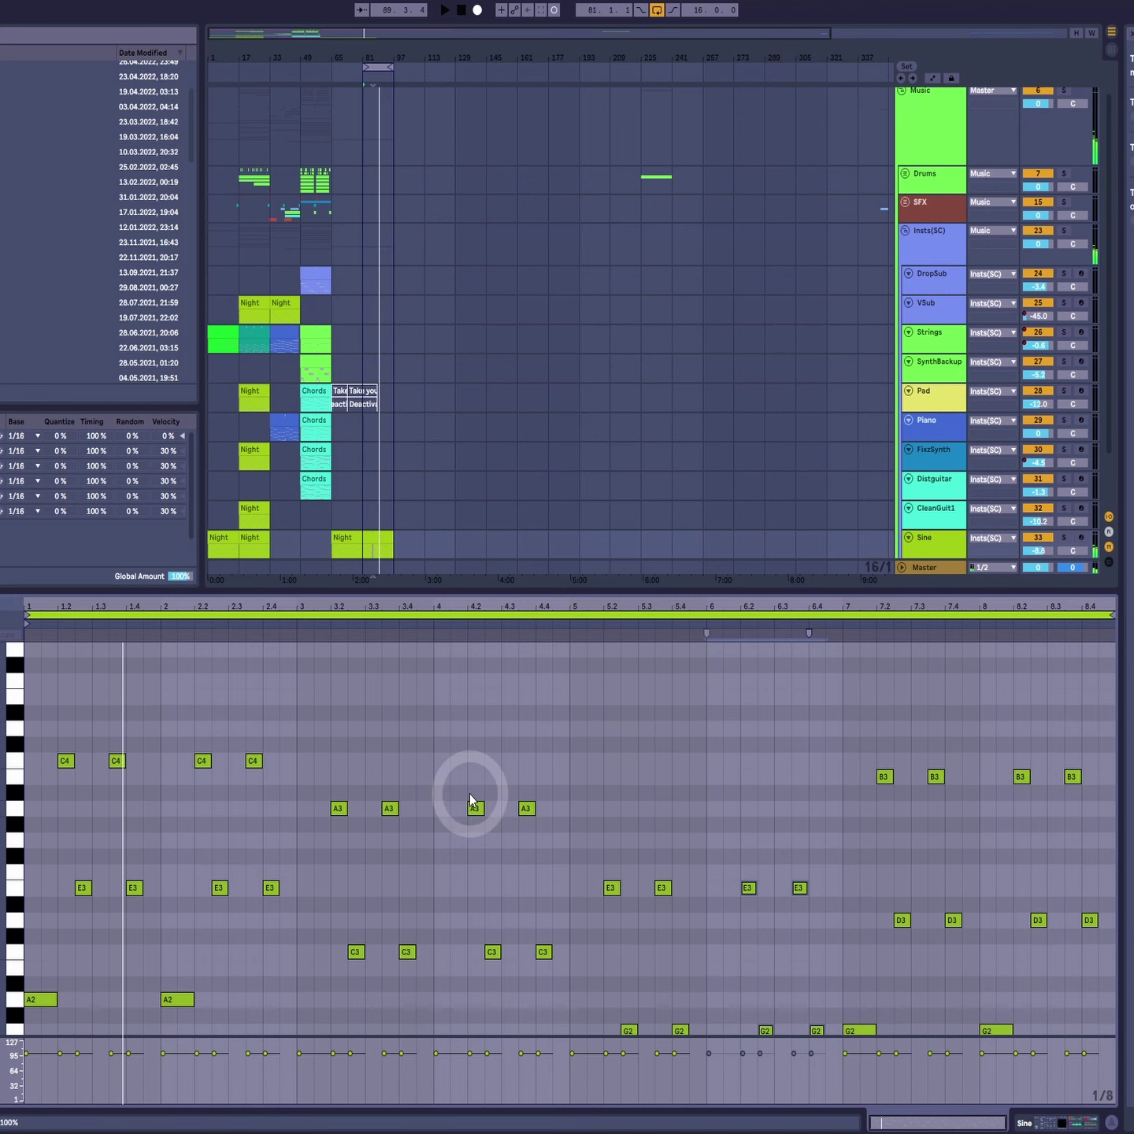
{"action": "left_click_drag", "start_coordinate": [560, 760], "coordinate": [295, 869]}
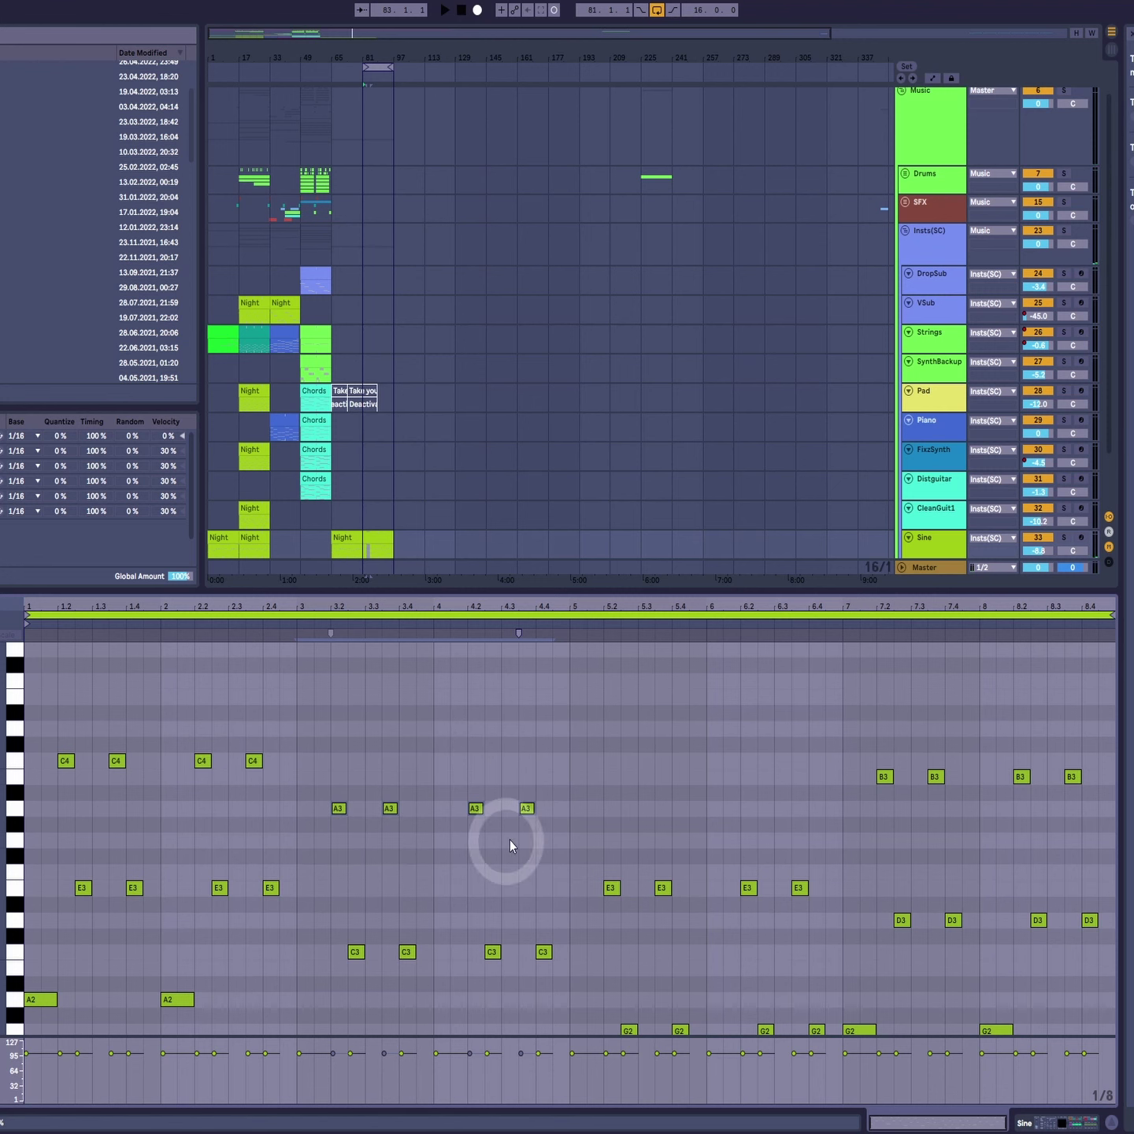
{"action": "scroll", "coordinate": [543, 949], "scroll_direction": "down", "scroll_amount": 3}
{"action": "scroll", "coordinate": [486, 890], "scroll_direction": "up", "scroll_amount": 5}
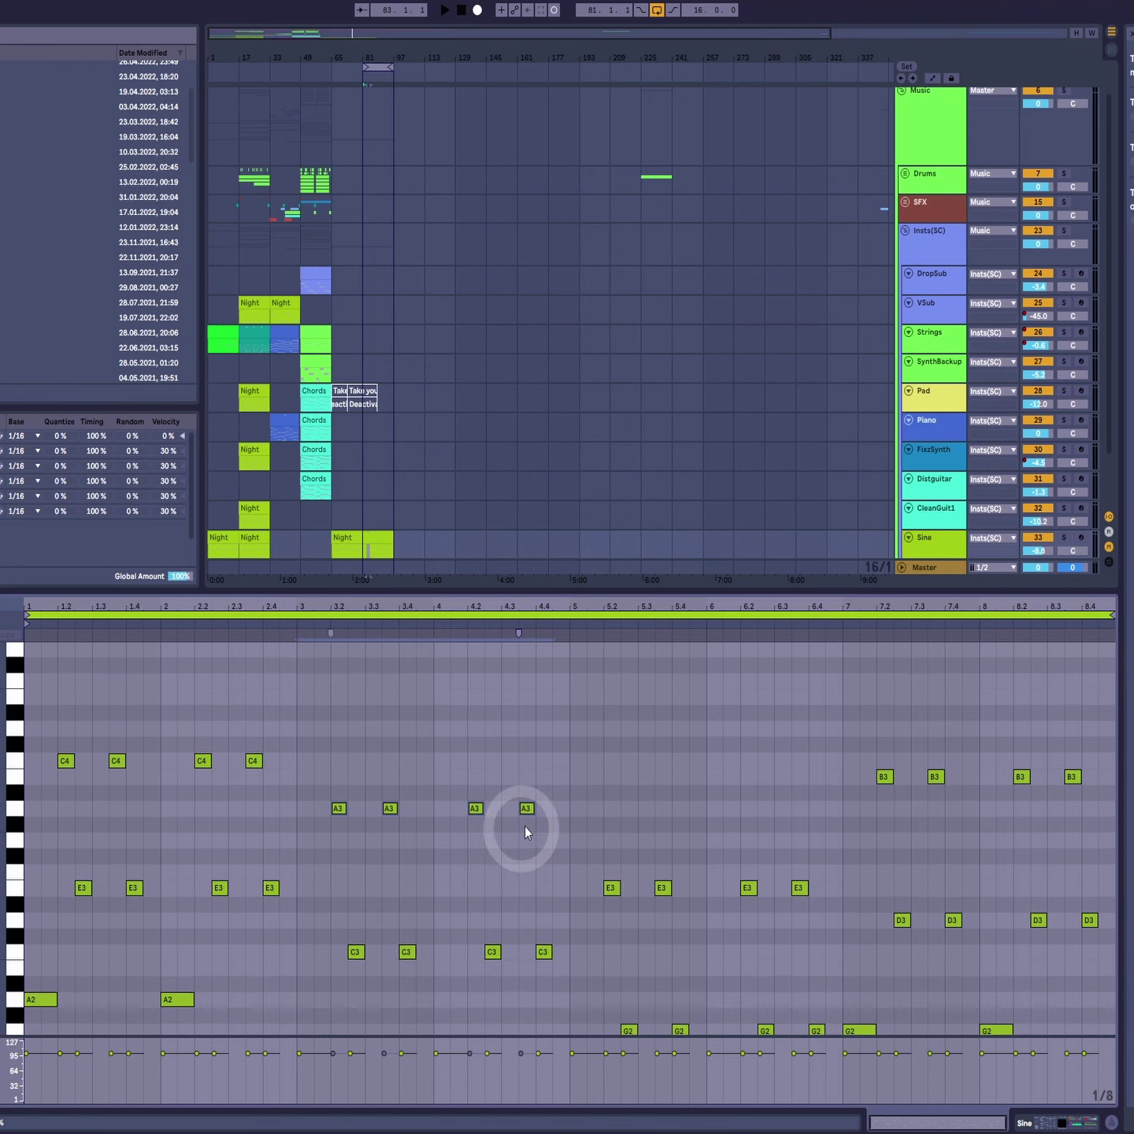
{"action": "key", "text": "Up"}
{"action": "key", "text": "Up"}
{"action": "key", "text": "Up"}
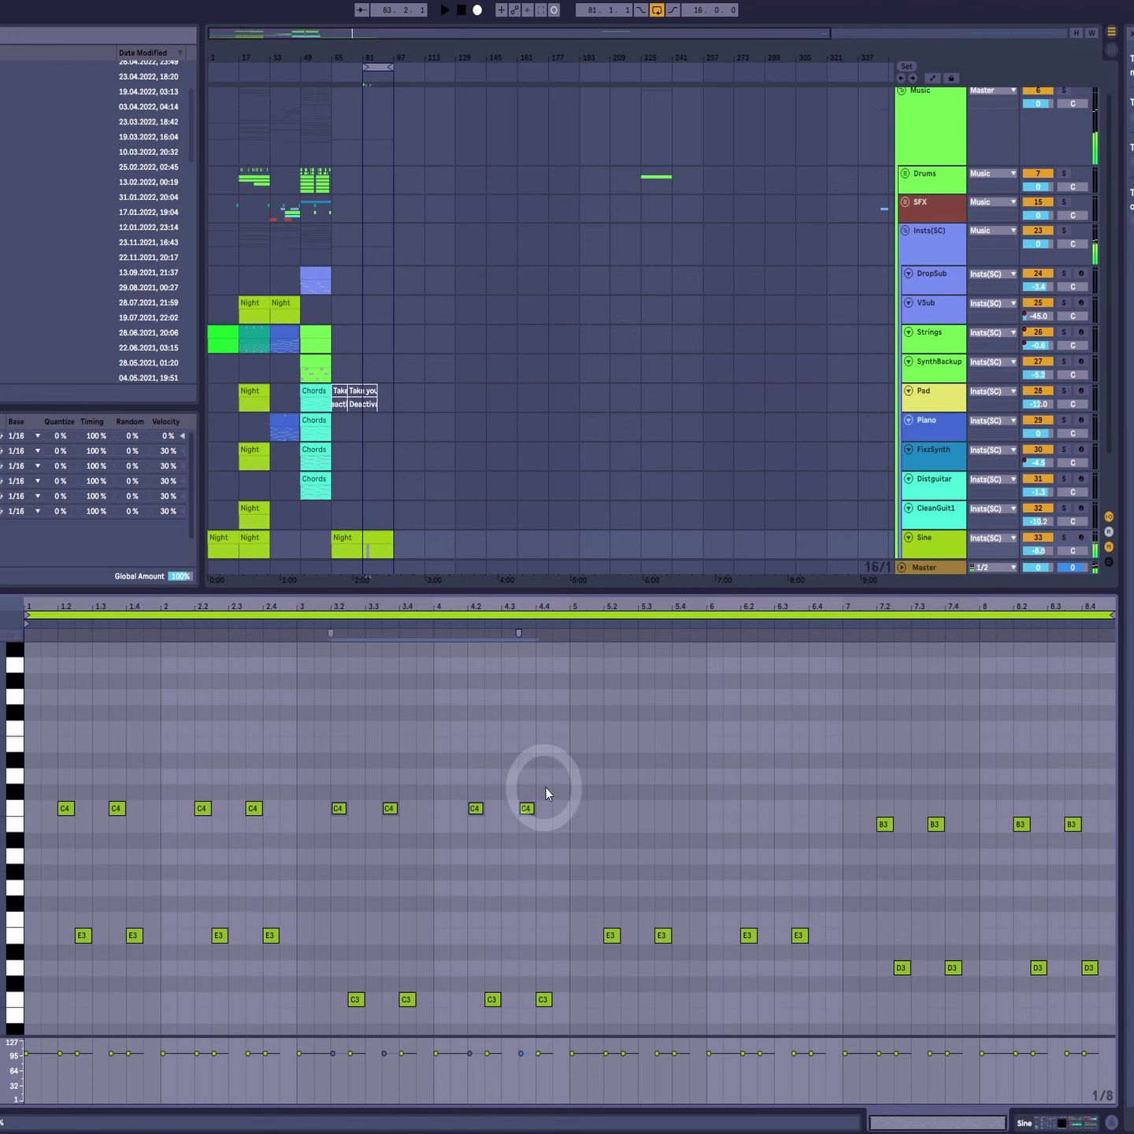
Step: Examine the C4, C3 and F2 notes of bars 3 and 4 by selecting each group, with the piano roll rows enlarged
{"action": "scroll", "coordinate": [470, 833], "scroll_direction": "down", "scroll_amount": 1}
{"action": "left_click_drag", "start_coordinate": [584, 958], "coordinate": [280, 1003]}
{"action": "left_click_drag", "start_coordinate": [312, 763], "coordinate": [576, 805]}
{"action": "left_click_drag", "start_coordinate": [575, 757], "coordinate": [319, 796]}
{"action": "left_click_drag", "start_coordinate": [334, 953], "coordinate": [571, 1011]}
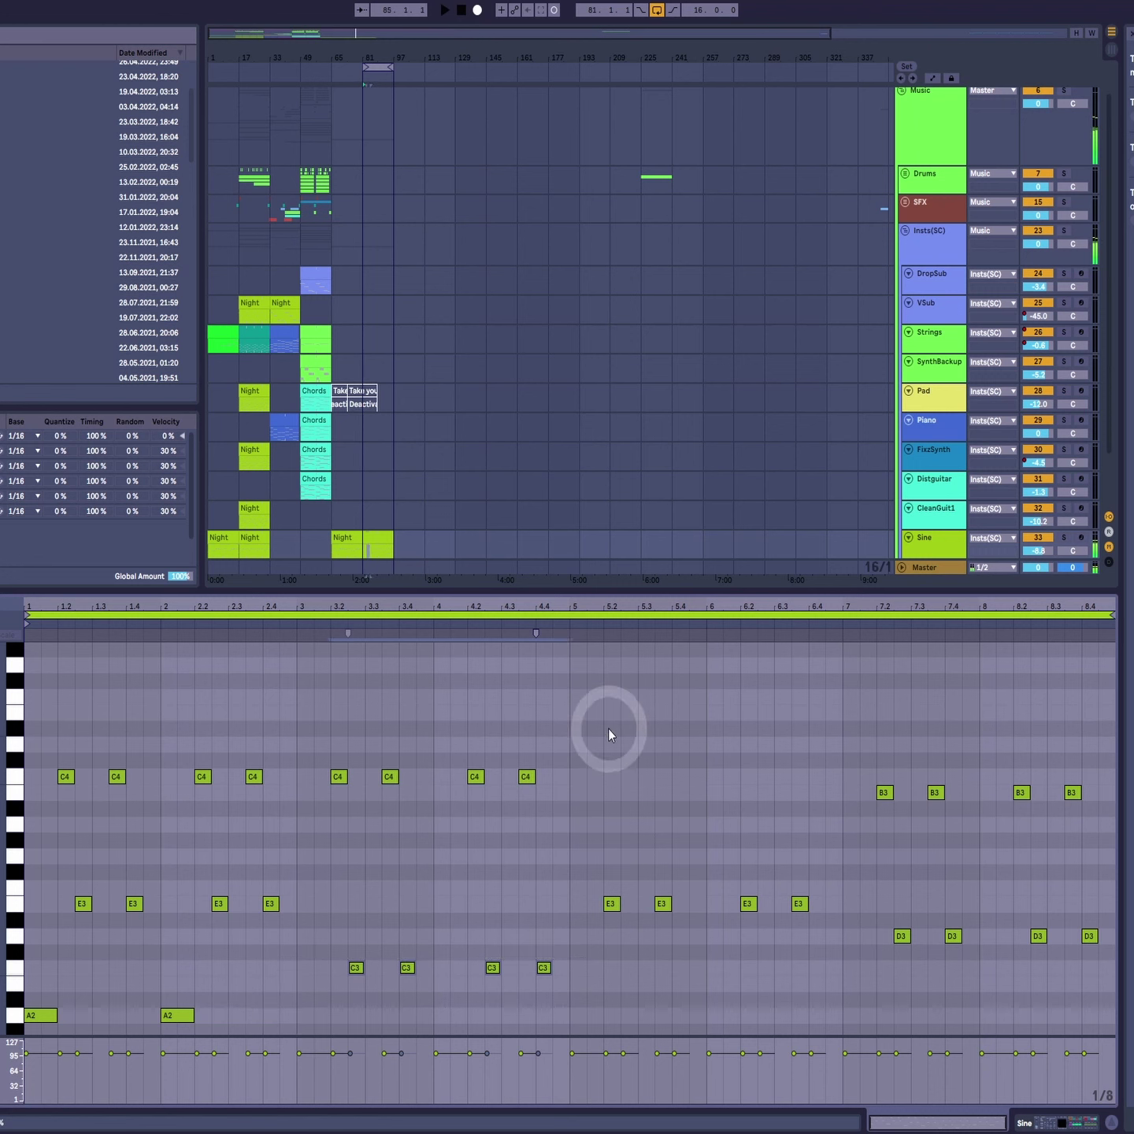
{"action": "left_click_drag", "start_coordinate": [607, 728], "coordinate": [318, 808]}
{"action": "left_click_drag", "start_coordinate": [18, 816], "coordinate": [4, 811]}
{"action": "scroll", "coordinate": [505, 811], "scroll_direction": "down", "scroll_amount": 4}
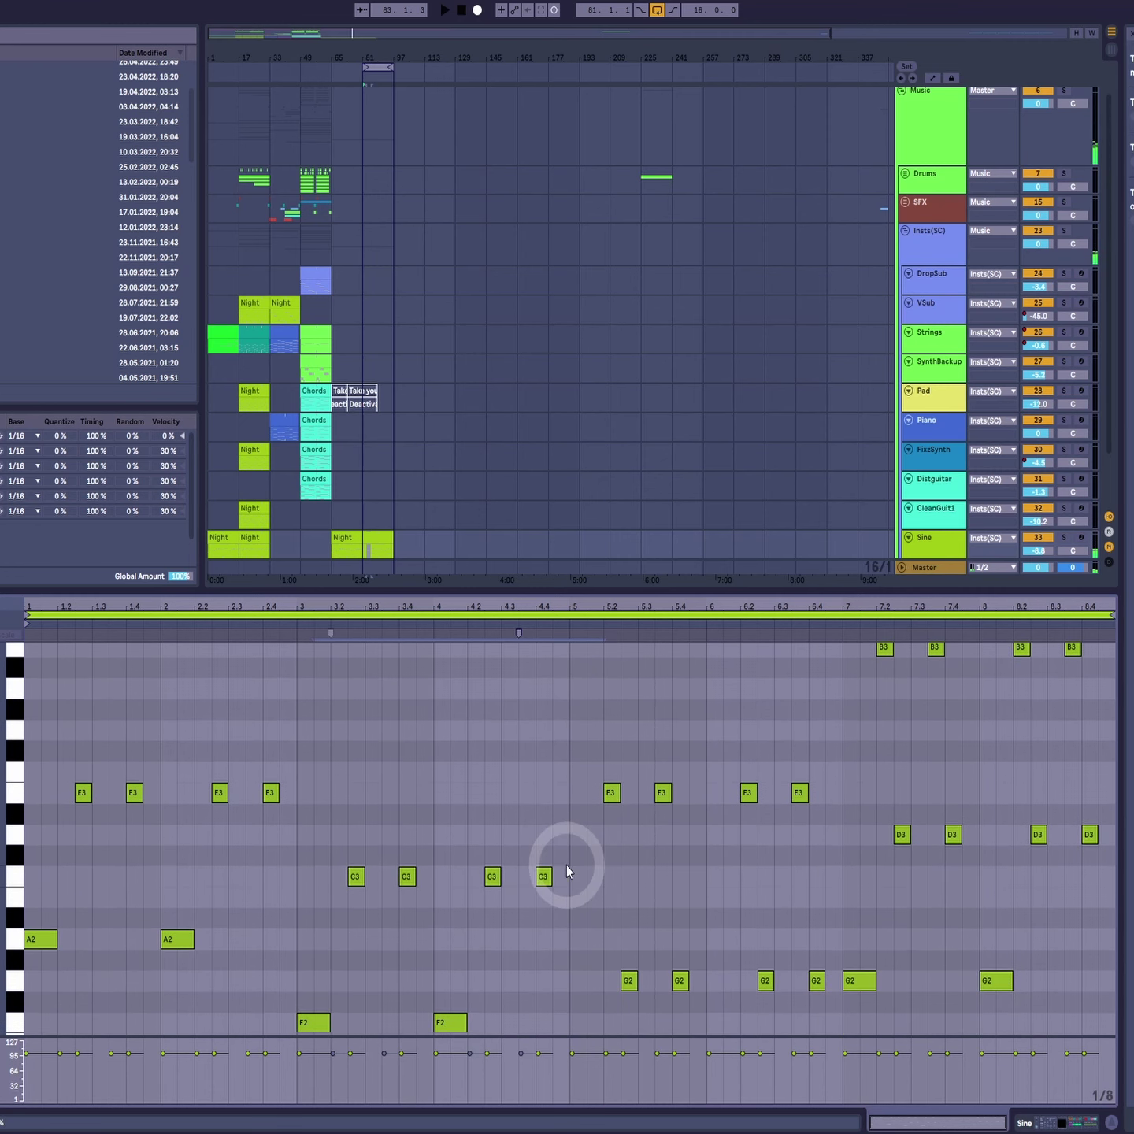
{"action": "left_click_drag", "start_coordinate": [572, 863], "coordinate": [573, 903]}
{"action": "scroll", "coordinate": [452, 834], "scroll_direction": "up", "scroll_amount": 4}
{"action": "scroll", "coordinate": [441, 826], "scroll_direction": "down", "scroll_amount": 6}
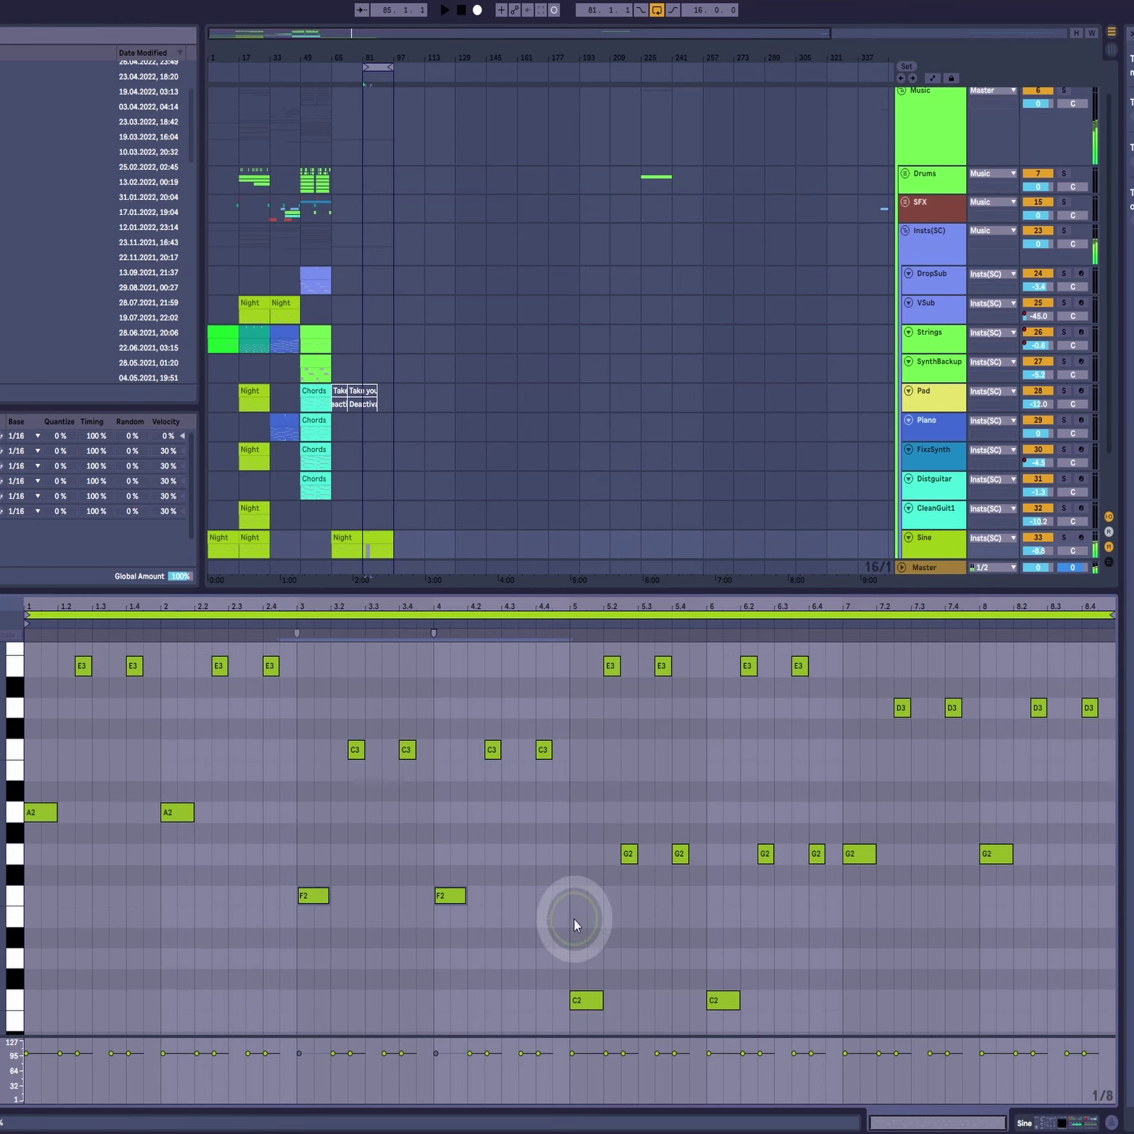
{"action": "scroll", "coordinate": [551, 893], "scroll_direction": "up", "scroll_amount": 3}
Step: Try moving the F2 bass note in bar 3 to a higher pitch, and undo the move
{"action": "left_click", "coordinate": [328, 985]}
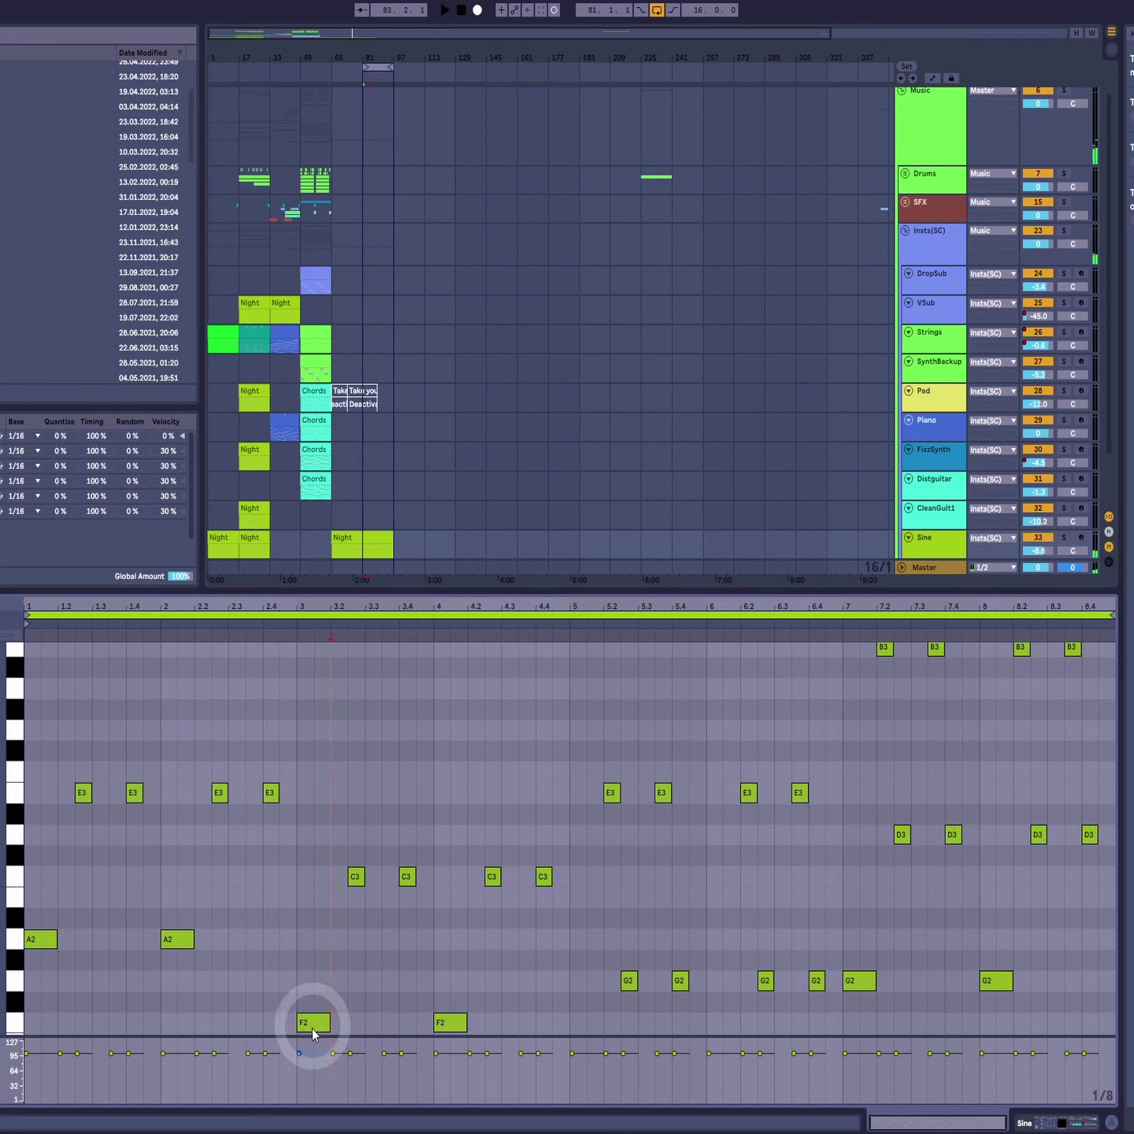
{"action": "mouse_move", "coordinate": [312, 1028]}
{"action": "left_mouse_down"}
{"action": "mouse_move", "coordinate": [329, 956]}
{"action": "mouse_move", "coordinate": [316, 941]}
{"action": "mouse_move", "coordinate": [314, 873]}
{"action": "left_mouse_up"}
{"action": "key", "text": "ctrl+z"}
{"action": "key", "text": "ctrl+z"}
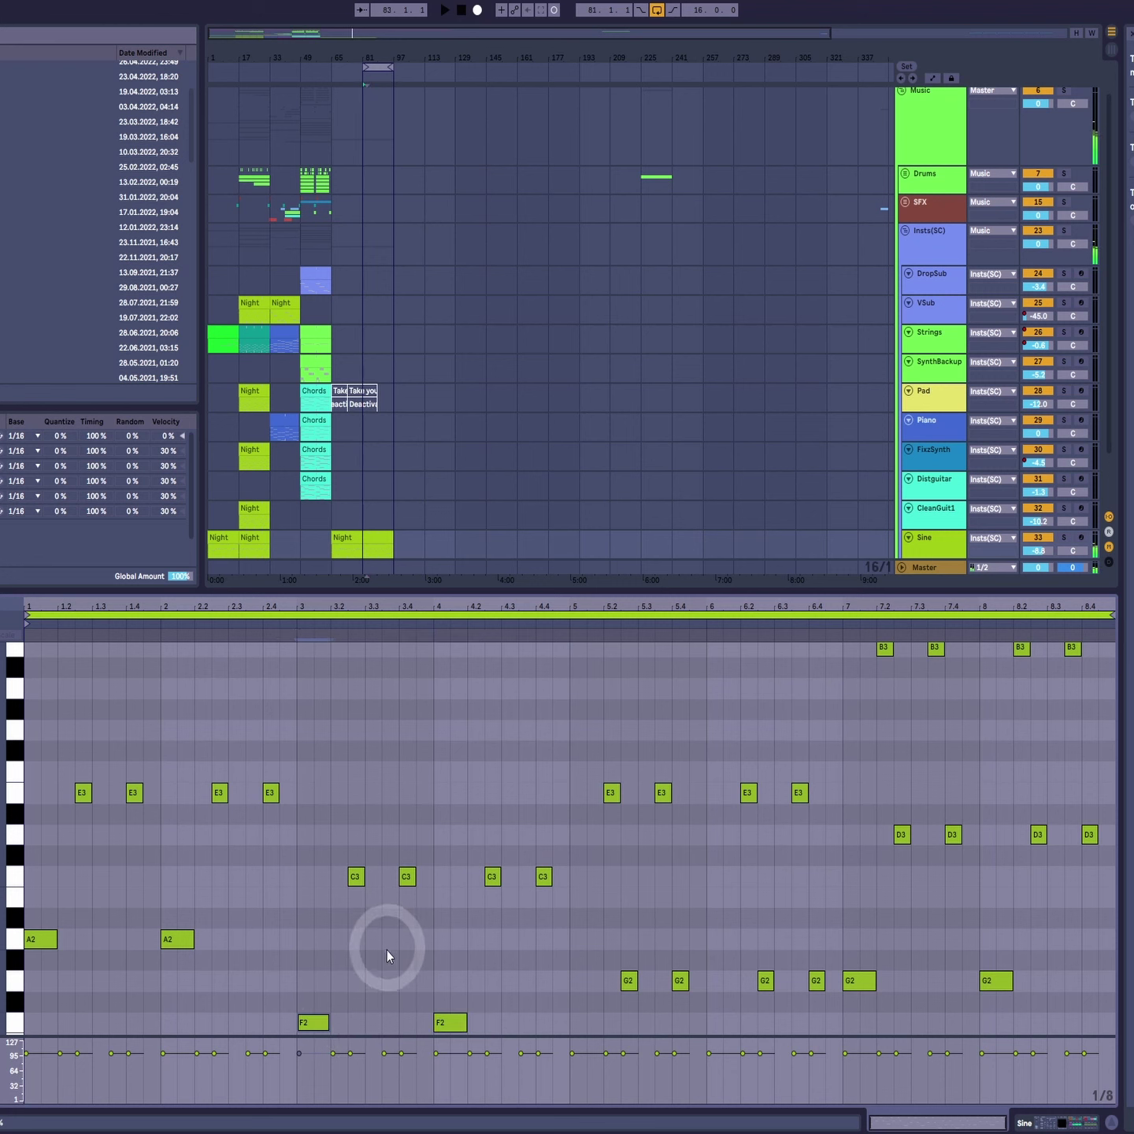
Step: Play the clip from the start through bar 4, reduce the row height to fit all notes, and place the insert marker at bar 5
{"action": "scroll", "coordinate": [309, 856], "scroll_direction": "up", "scroll_amount": 2}
{"action": "scroll", "coordinate": [308, 857], "scroll_direction": "up", "scroll_amount": 1}
{"action": "left_click_drag", "start_coordinate": [341, 688], "coordinate": [653, 781]}
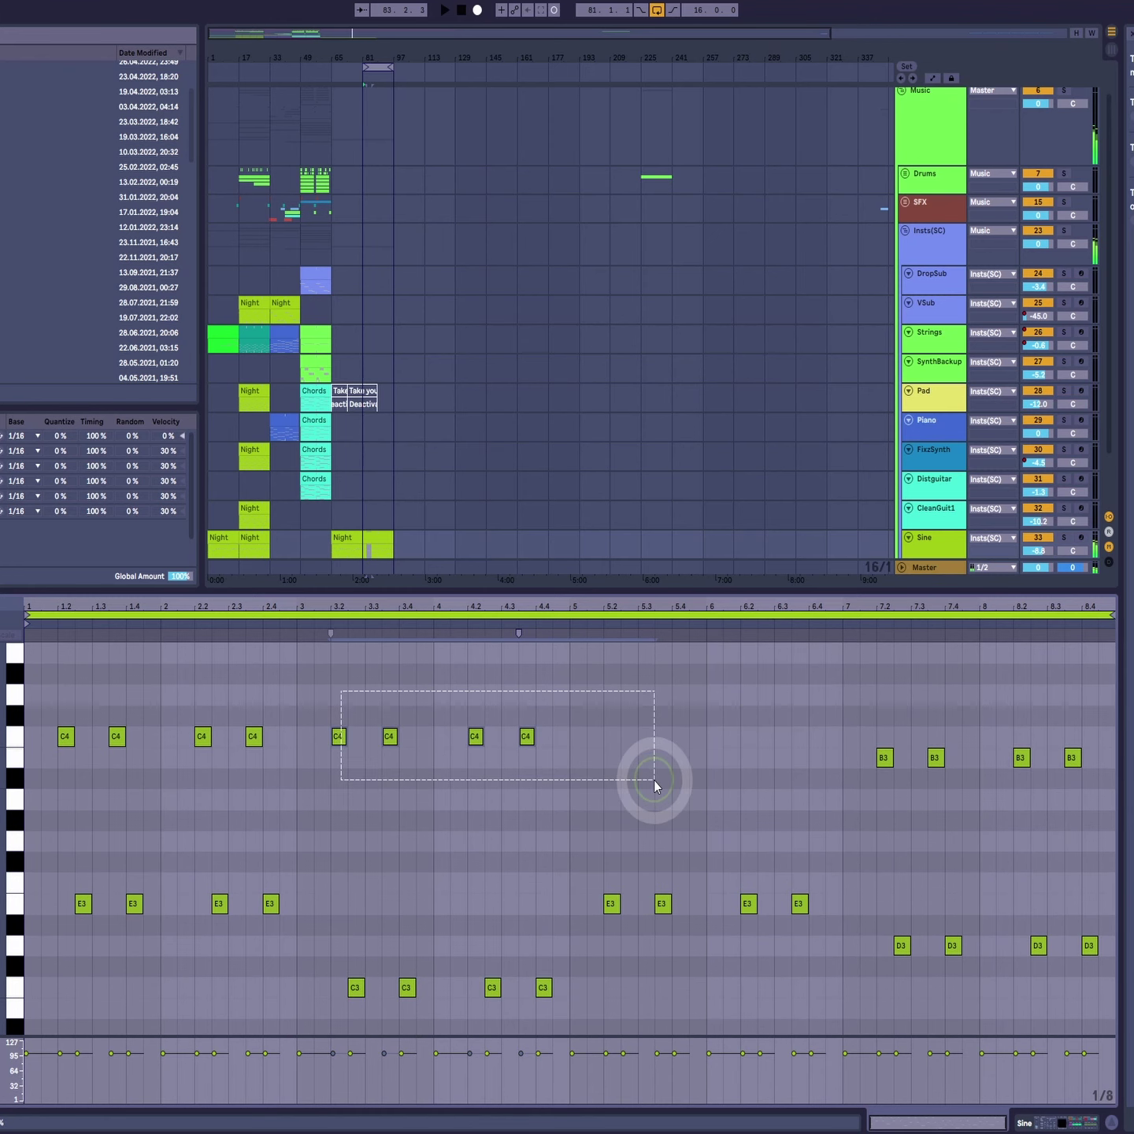
{"action": "key", "text": "space"}
{"action": "scroll", "coordinate": [599, 917], "scroll_direction": "down", "scroll_amount": 3}
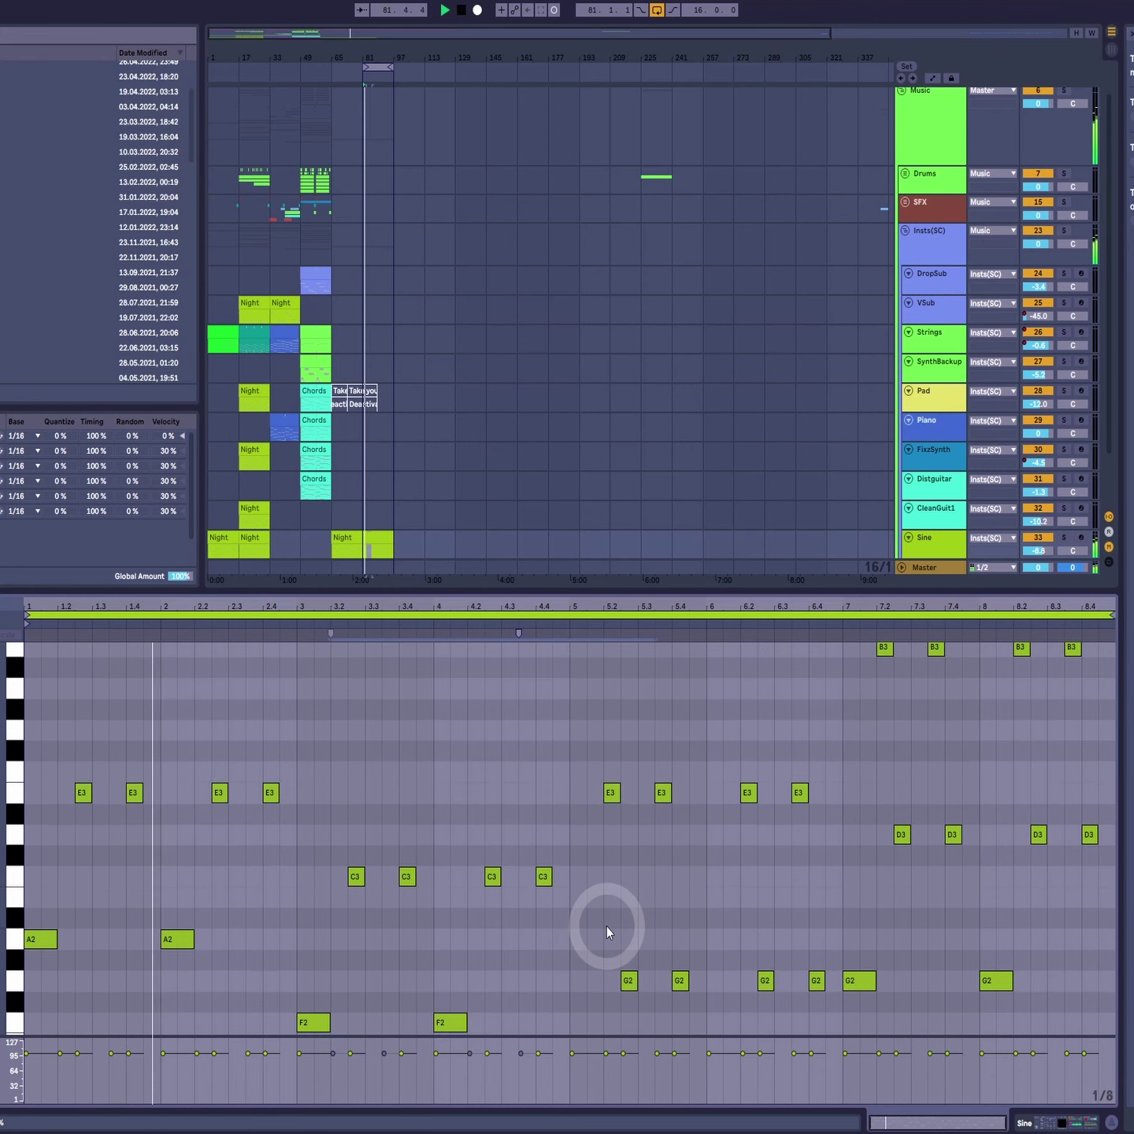
{"action": "scroll", "coordinate": [606, 925], "scroll_direction": "up", "scroll_amount": 2}
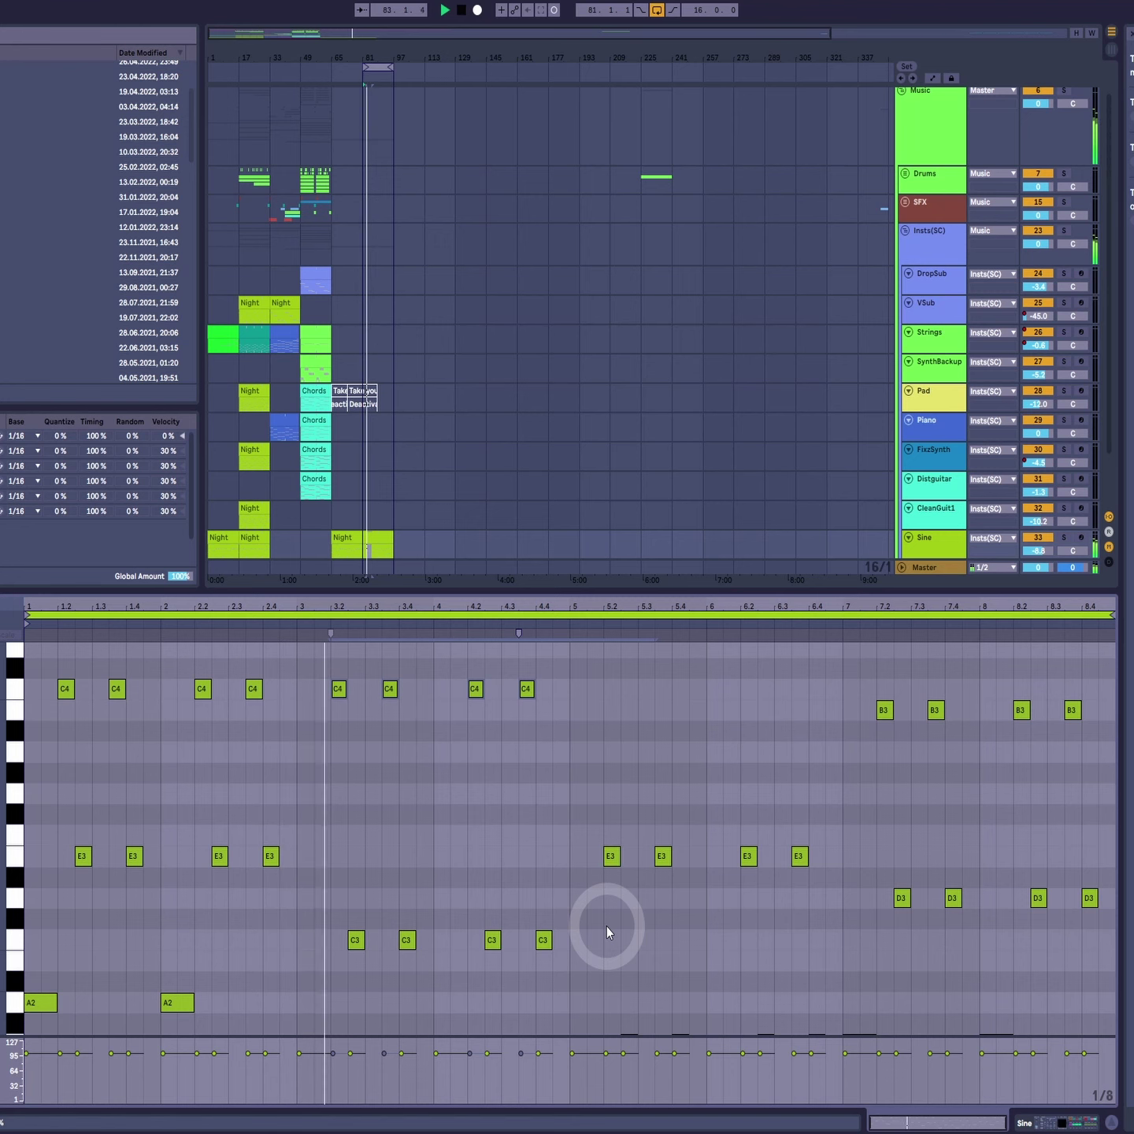
{"action": "scroll", "coordinate": [607, 926], "scroll_direction": "down", "scroll_amount": 2}
{"action": "scroll", "coordinate": [606, 925], "scroll_direction": "up", "scroll_amount": 1}
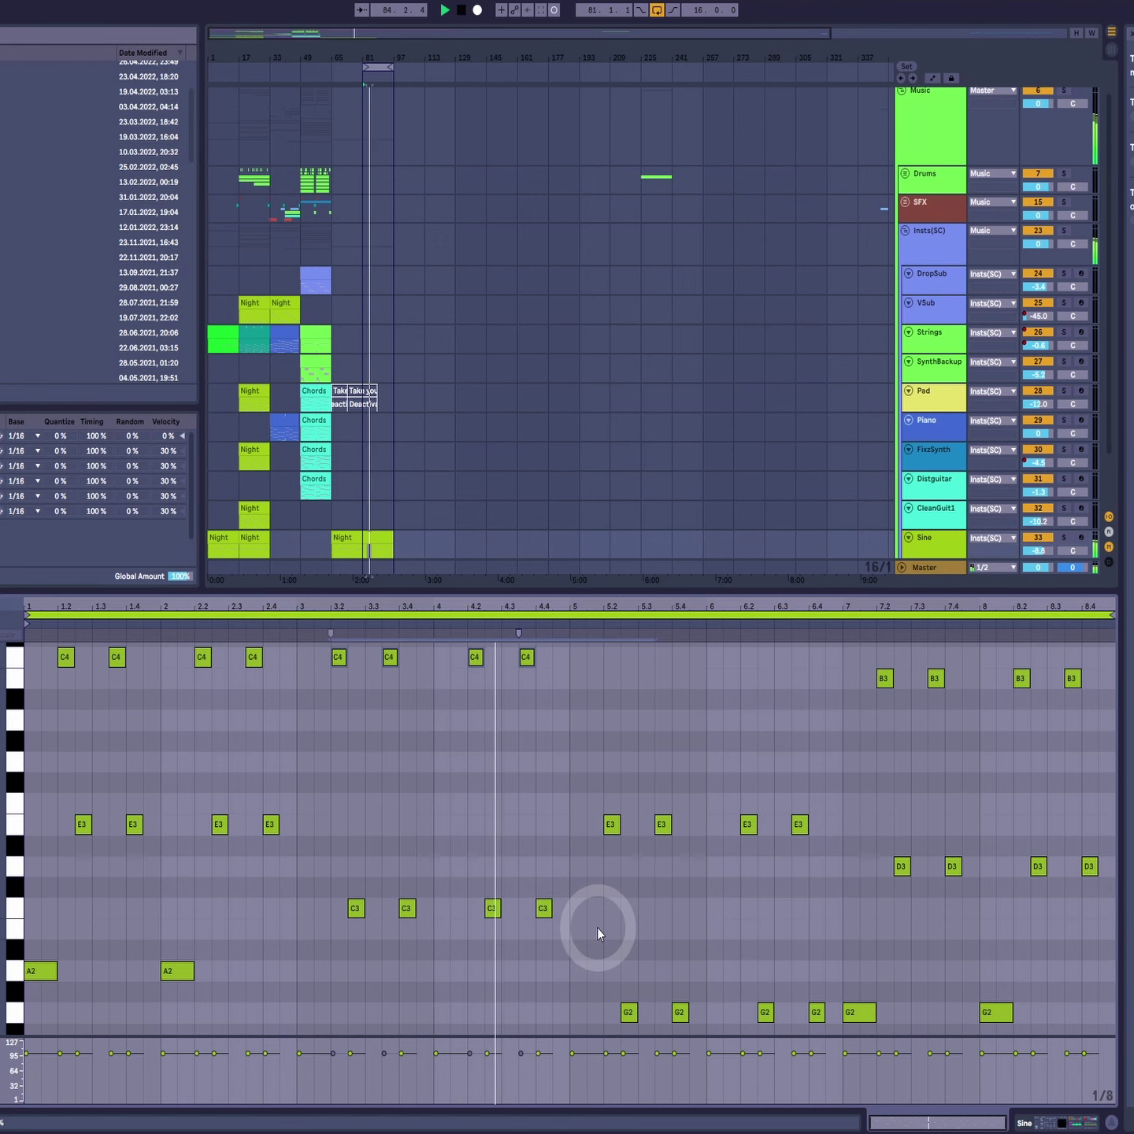
{"action": "key", "text": "space"}
{"action": "left_click_drag", "start_coordinate": [6, 773], "coordinate": [0, 771]}
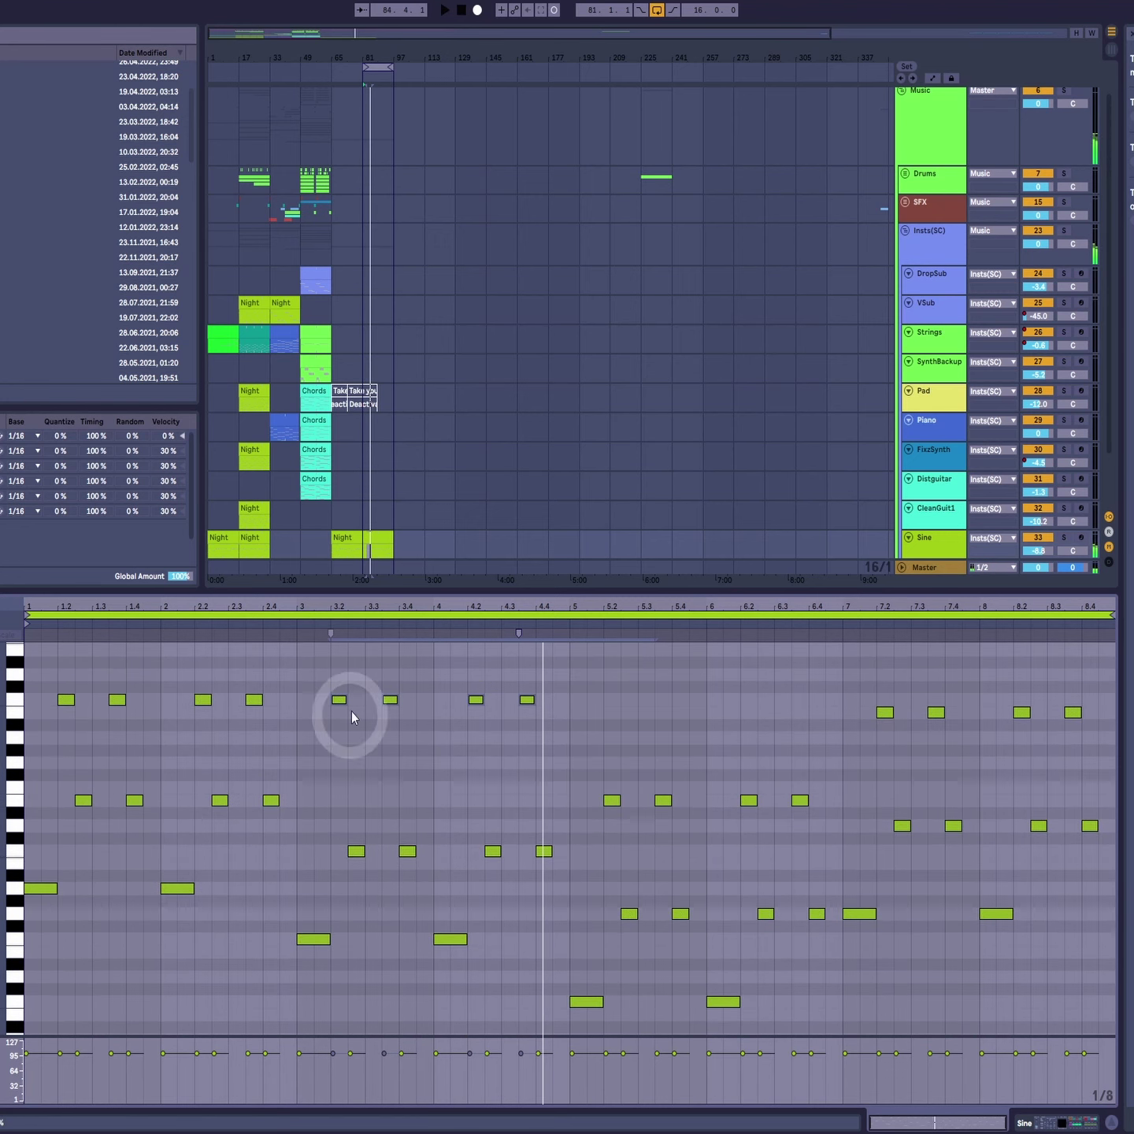
{"action": "left_click", "coordinate": [569, 720]}
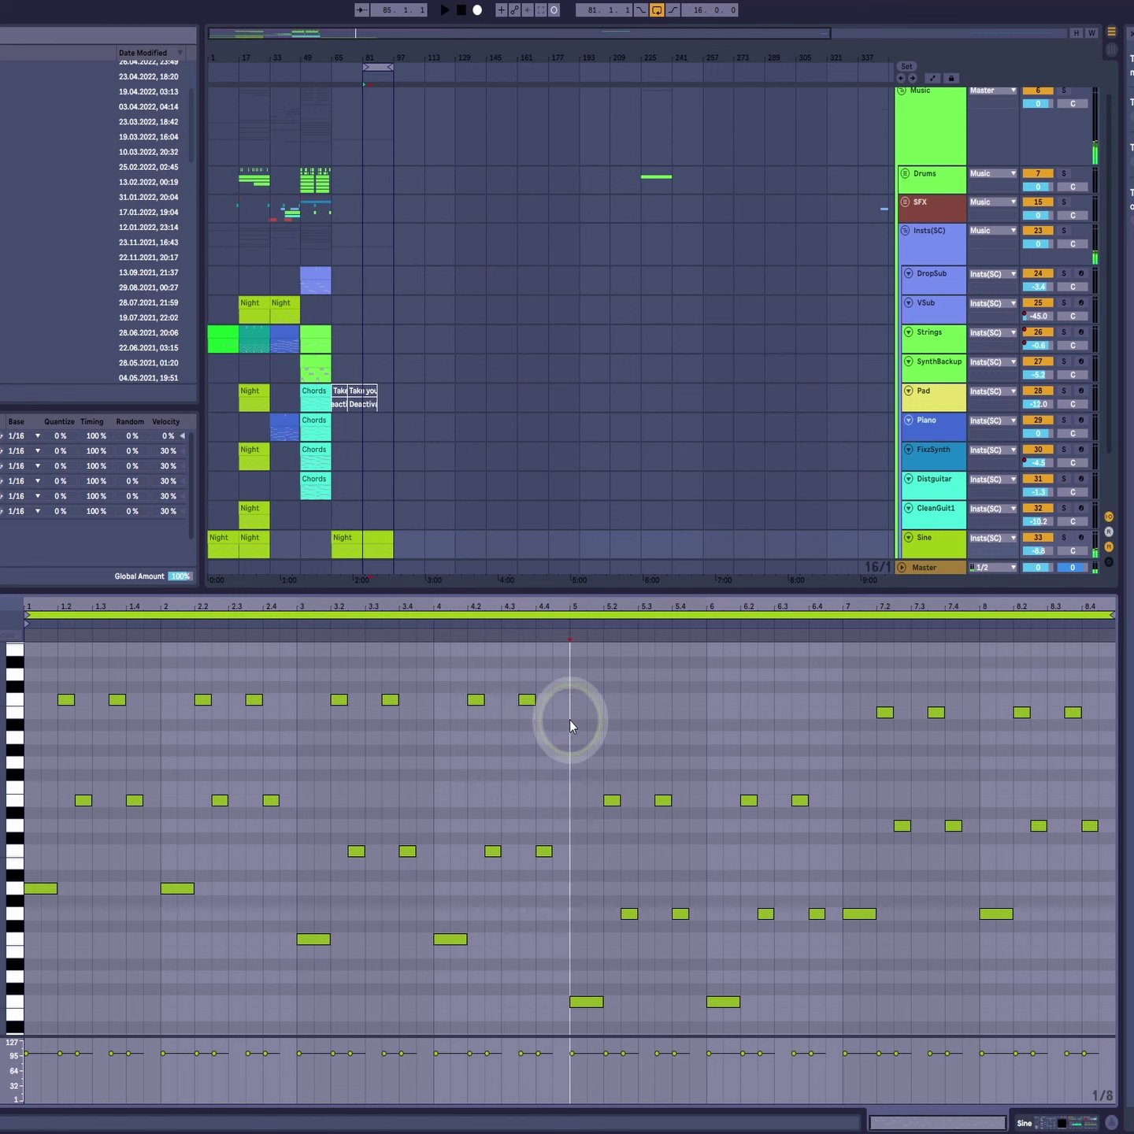
Step: Examine the notes of bars 3 to 6, placing the insert marker at bar 3 and at bar 5
{"action": "left_click", "coordinate": [303, 733]}
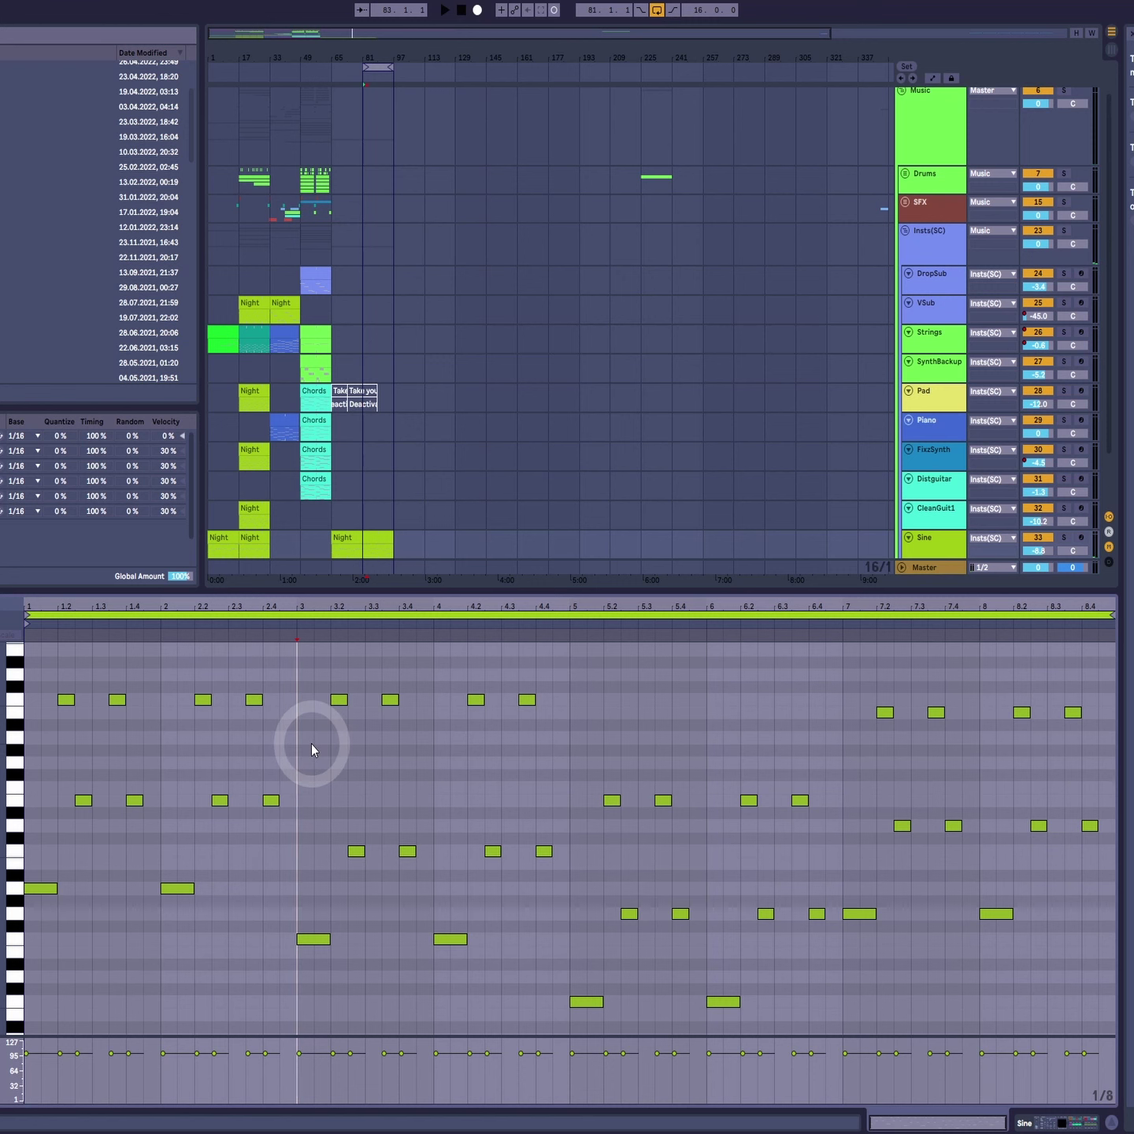
{"action": "scroll", "coordinate": [490, 847], "scroll_direction": "down", "scroll_amount": 2}
{"action": "scroll", "coordinate": [490, 847], "scroll_direction": "up", "scroll_amount": 4}
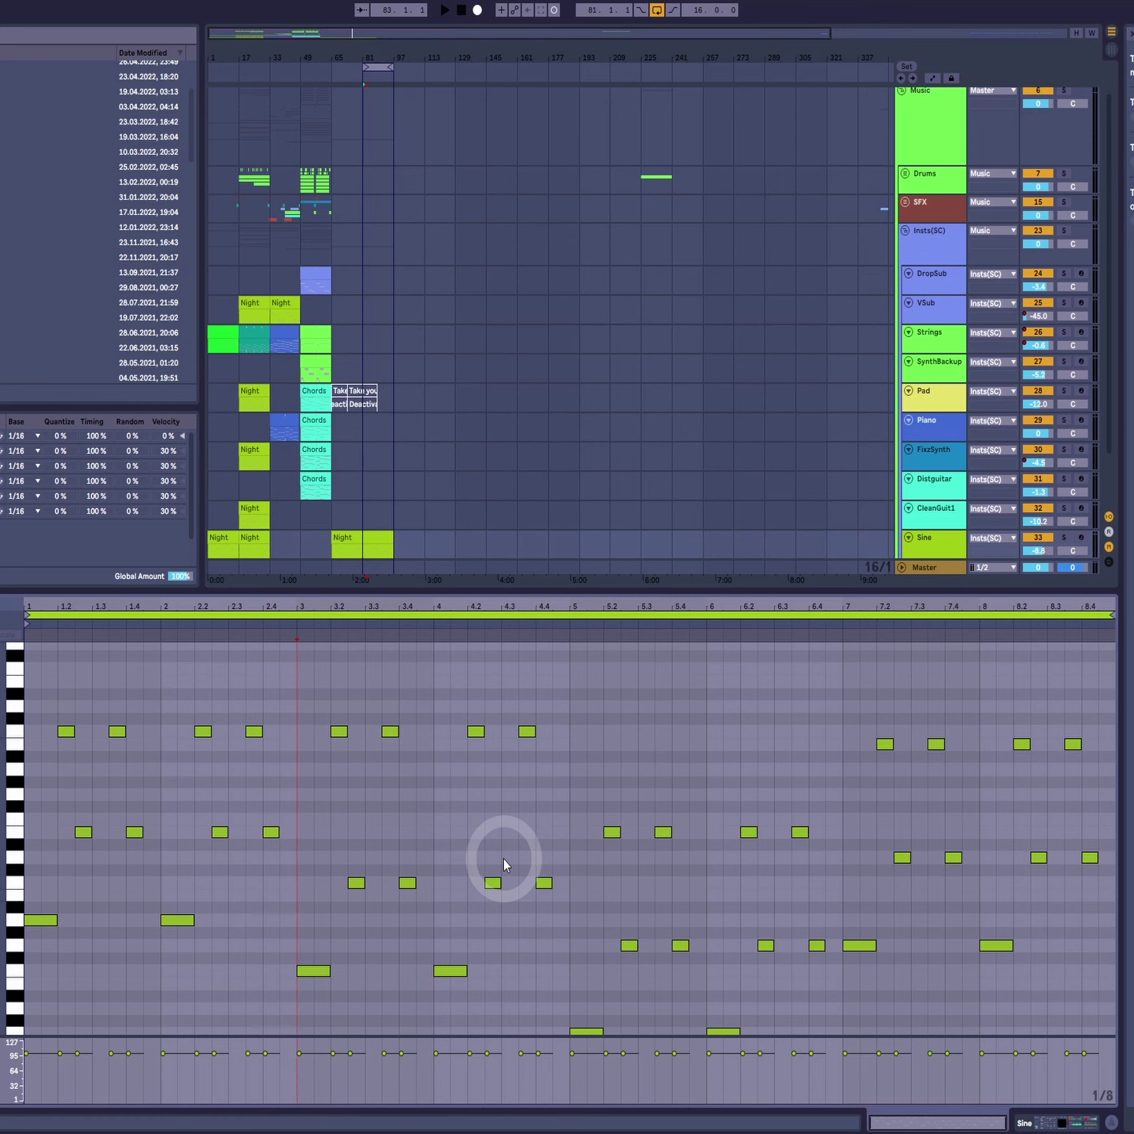
{"action": "scroll", "coordinate": [503, 858], "scroll_direction": "down", "scroll_amount": 2}
{"action": "scroll", "coordinate": [492, 887], "scroll_direction": "up", "scroll_amount": 1}
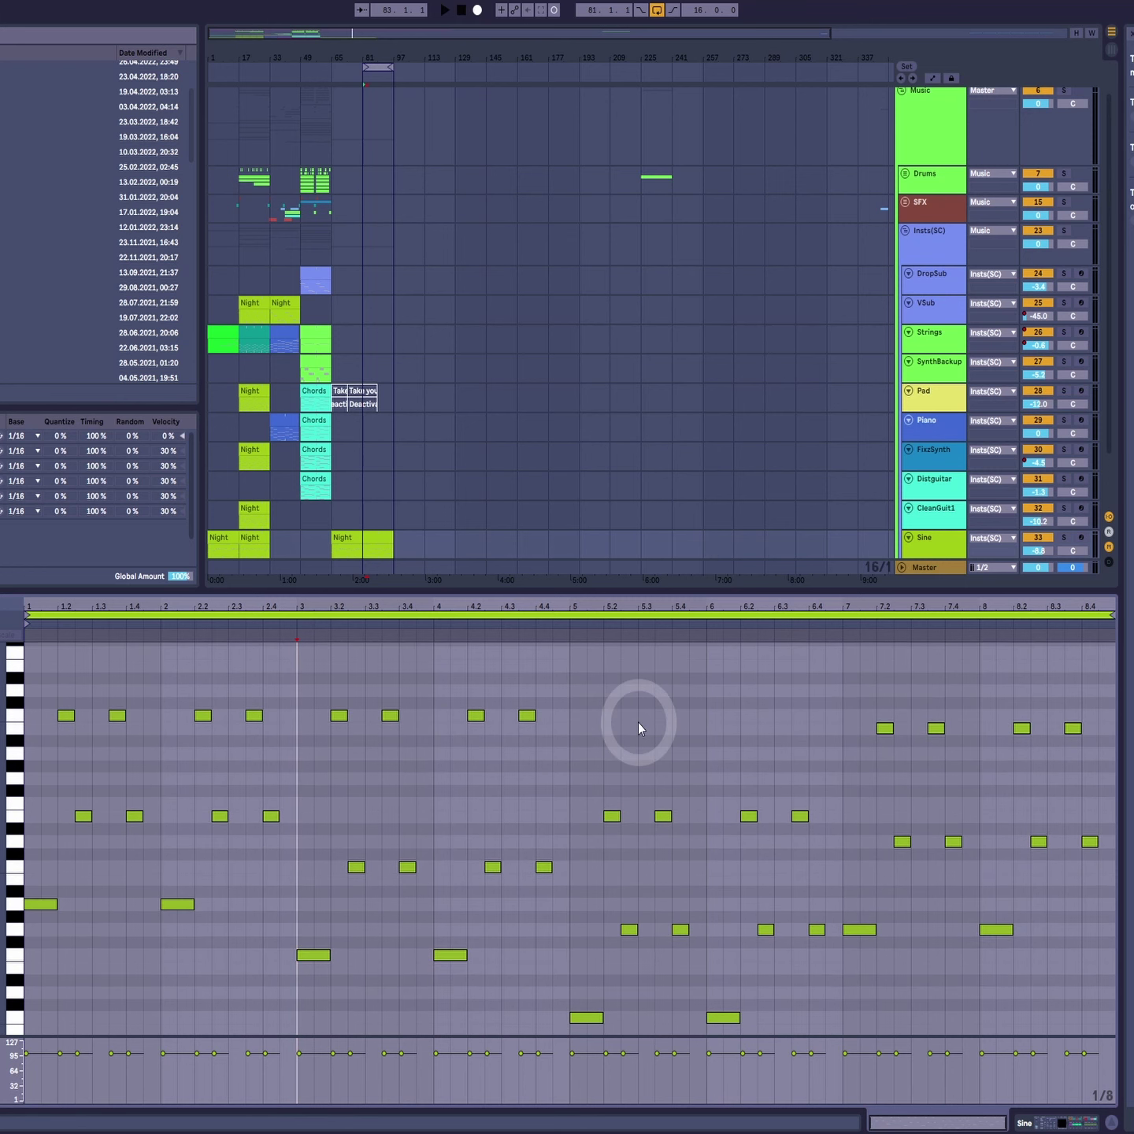
{"action": "left_click", "coordinate": [579, 841]}
{"action": "scroll", "coordinate": [627, 835], "scroll_direction": "down", "scroll_amount": 1}
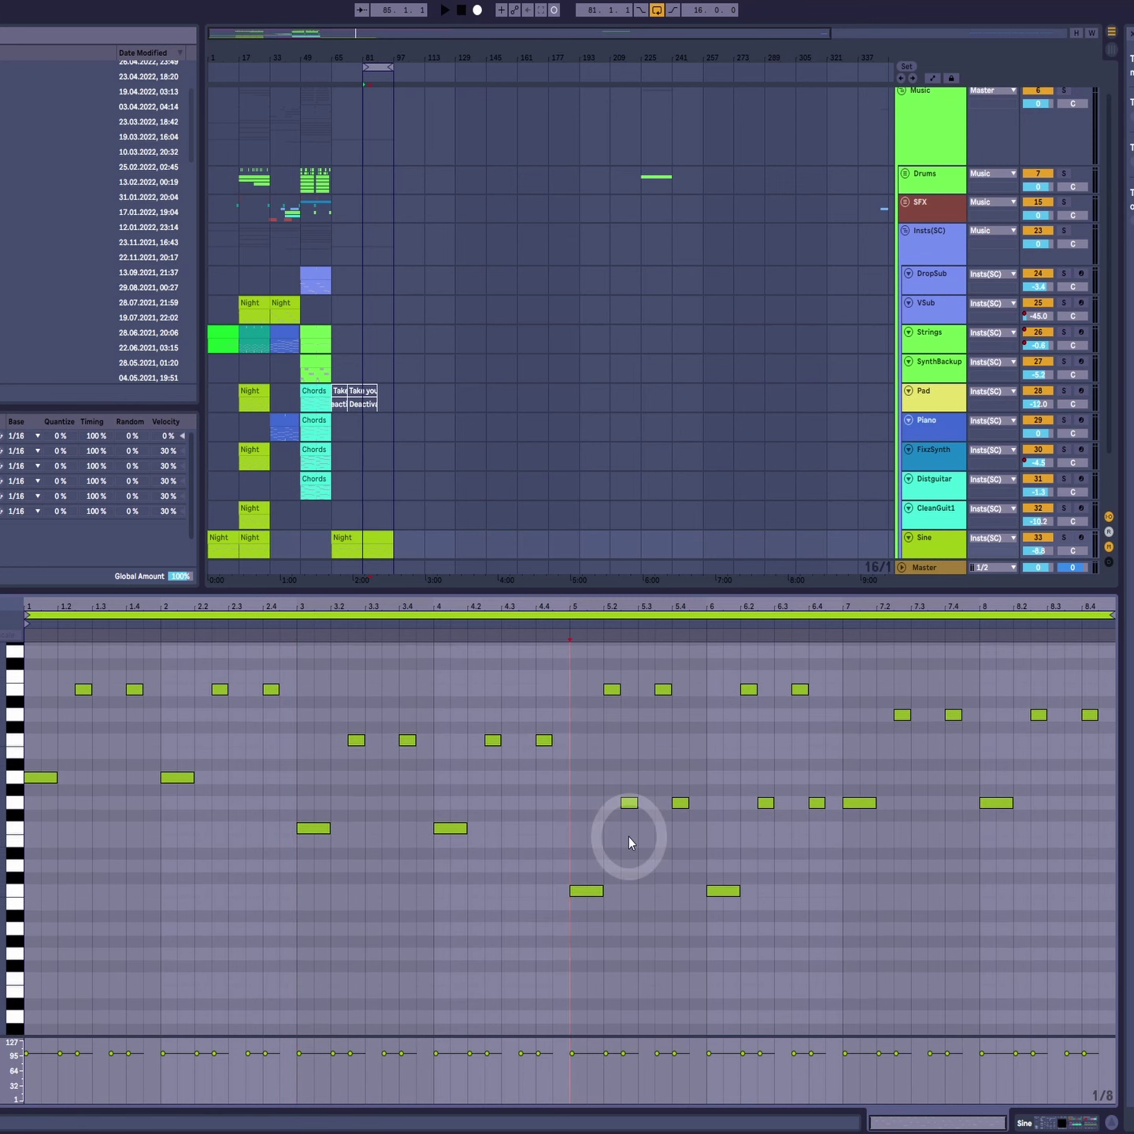
{"action": "scroll", "coordinate": [629, 840], "scroll_direction": "up", "scroll_amount": 1}
{"action": "scroll", "coordinate": [650, 897], "scroll_direction": "down", "scroll_amount": 2}
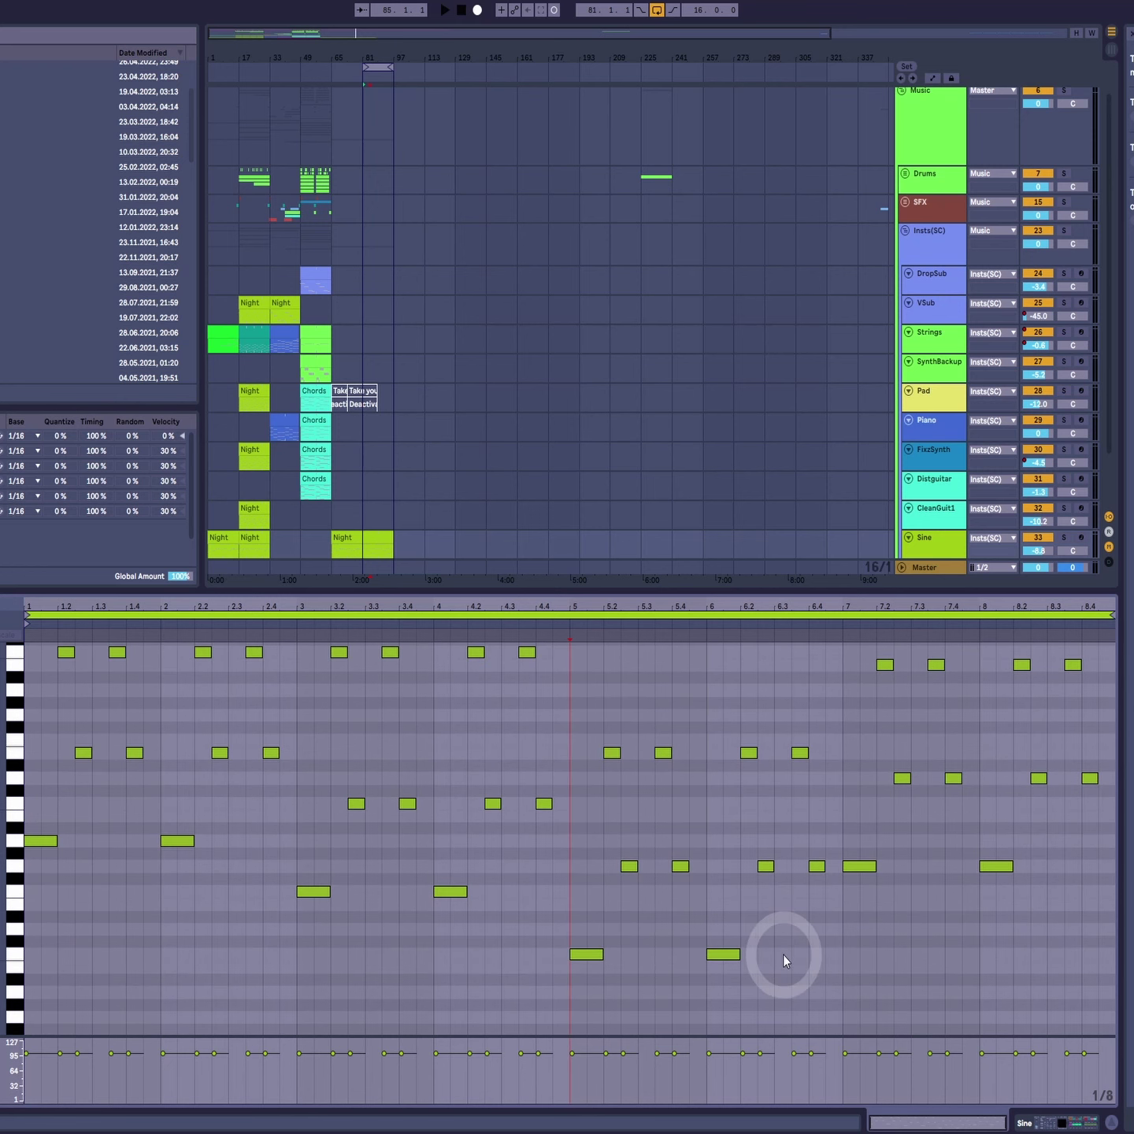
Step: Start playback of the clip, jump to bar 5 and listen until near the end of bar 6
{"action": "key", "text": "space"}
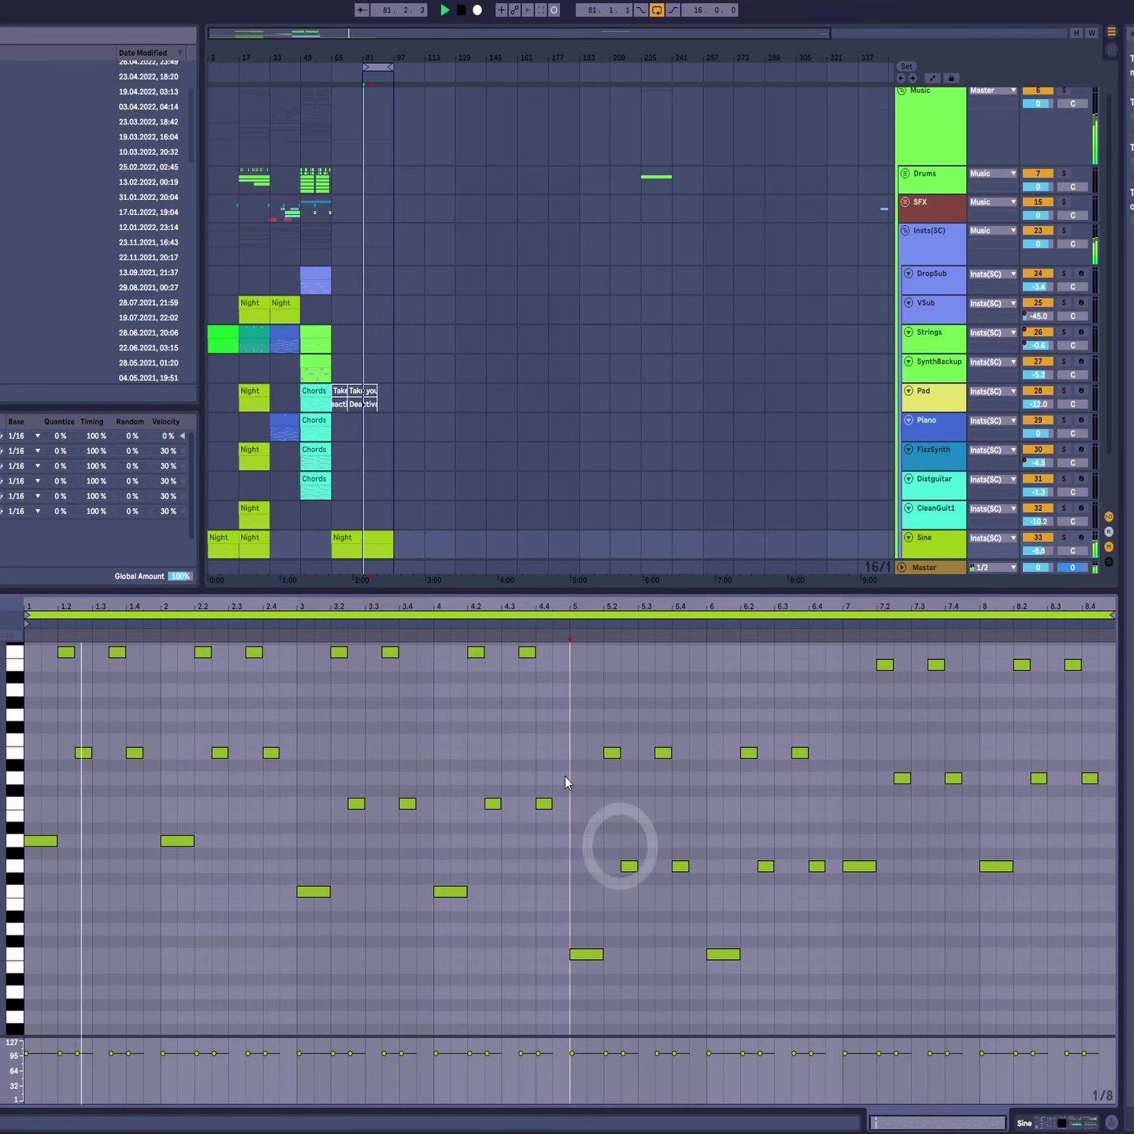
{"action": "left_click", "coordinate": [568, 622]}
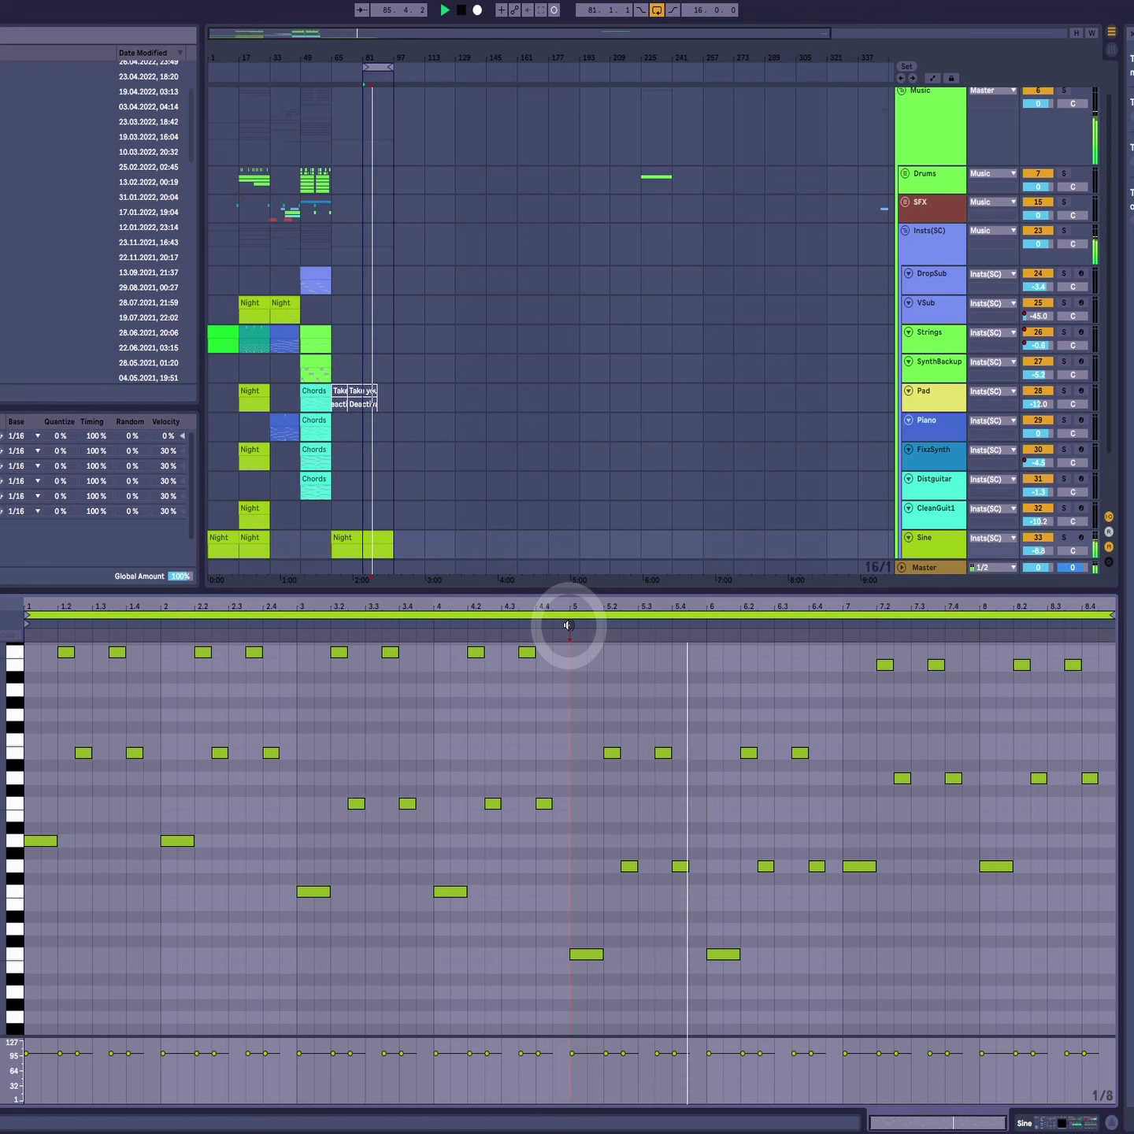
{"action": "key", "text": "space"}
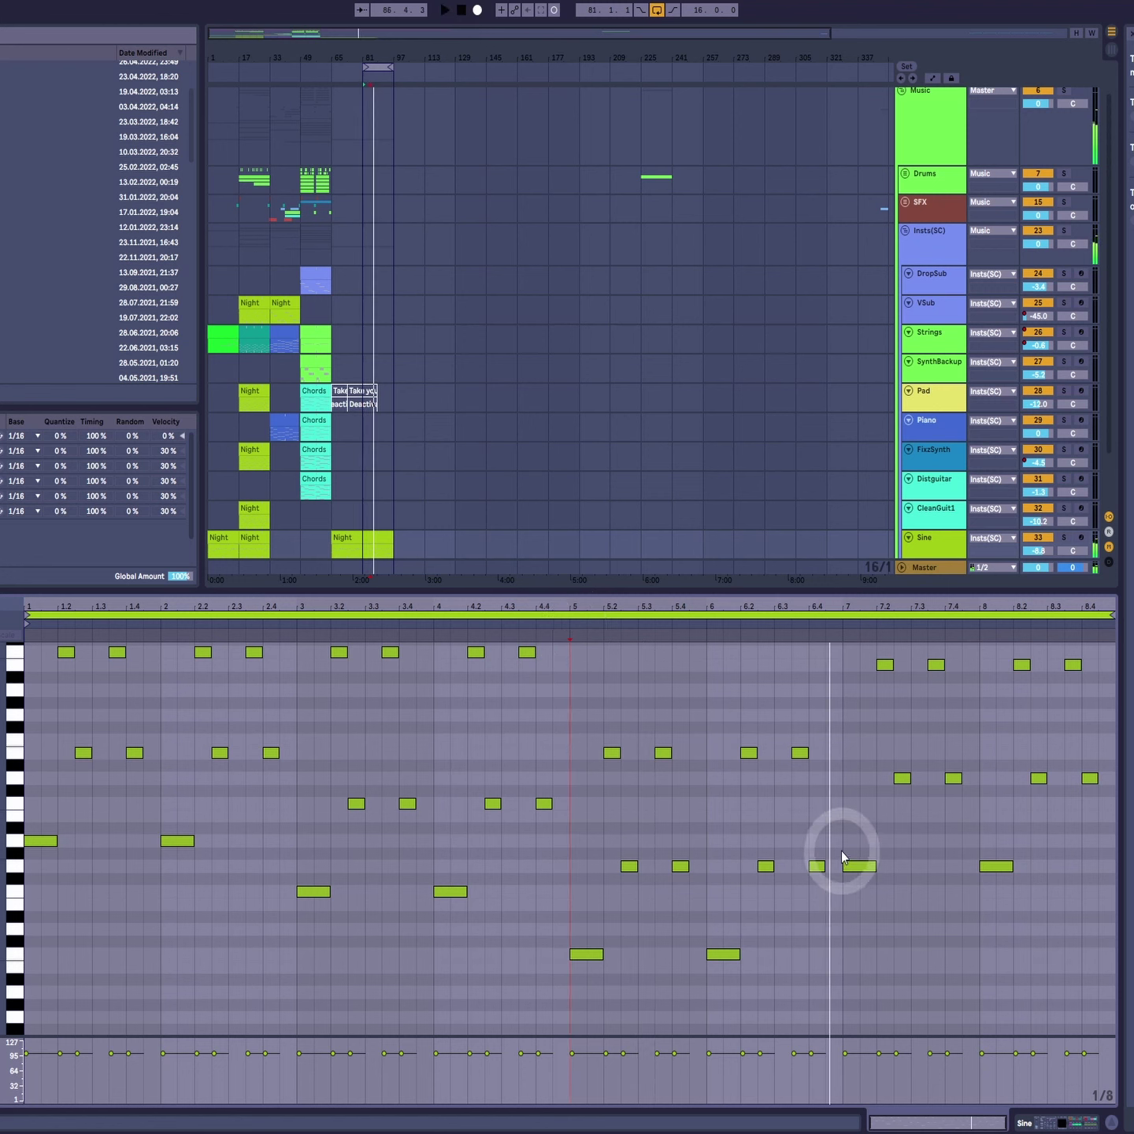
Step: Raise the four G2 notes in bars 5 and 6 by seven semitones to D3
{"action": "left_click_drag", "start_coordinate": [573, 853], "coordinate": [808, 896]}
{"action": "key", "text": "Up"}
{"action": "key", "text": "Up"}
{"action": "key", "text": "Up"}
{"action": "key", "text": "Up"}
{"action": "key", "text": "Up"}
{"action": "key", "text": "Up"}
{"action": "key", "text": "Up"}
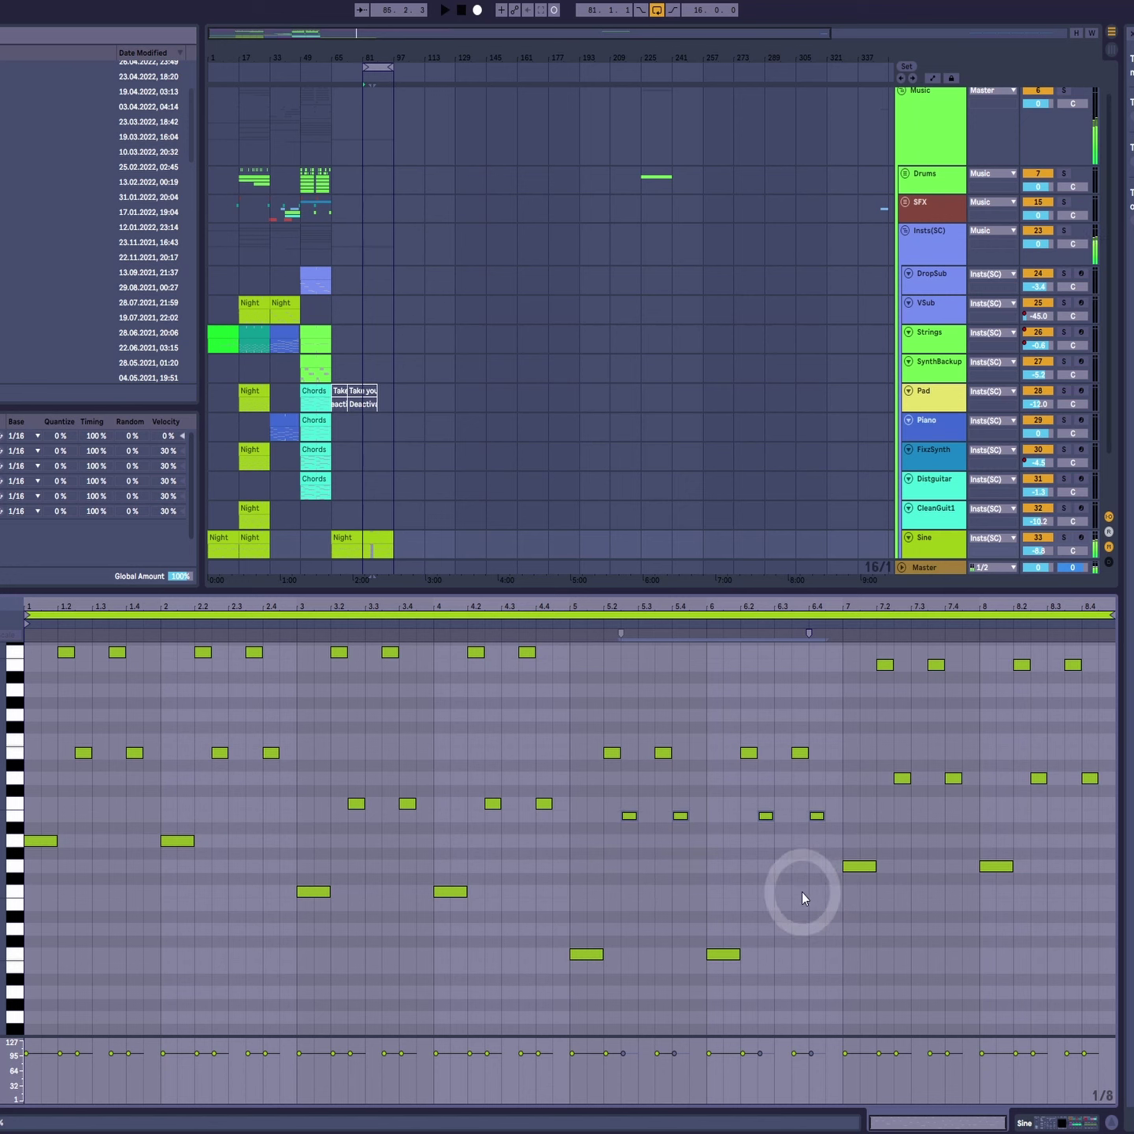
Step: Audition the raised notes by playing bars 5 and 6, and place the insert marker at bar 5
{"action": "key", "text": "space"}
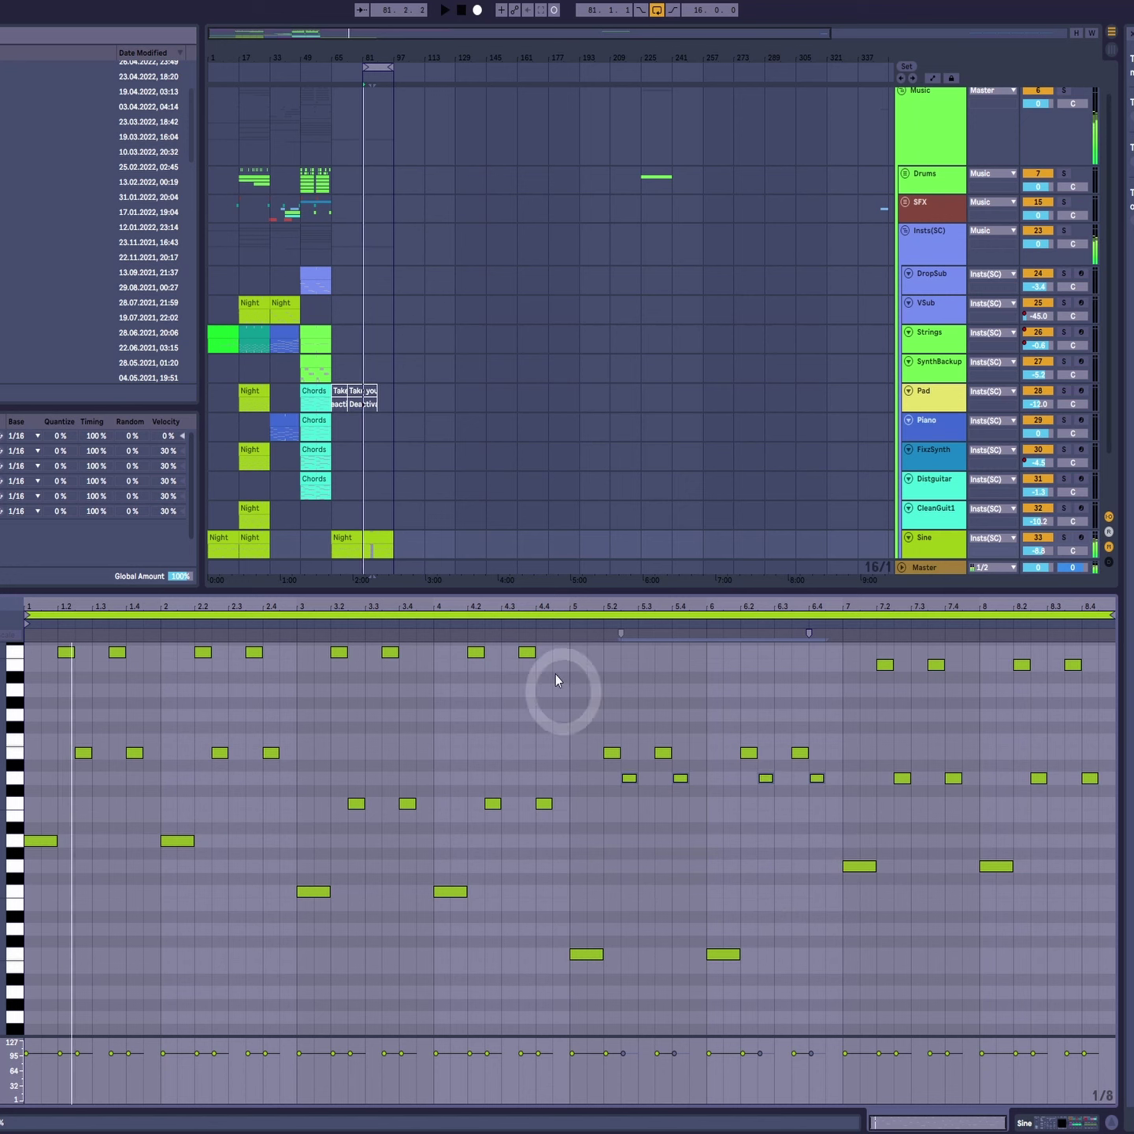
{"action": "left_click", "coordinate": [563, 625]}
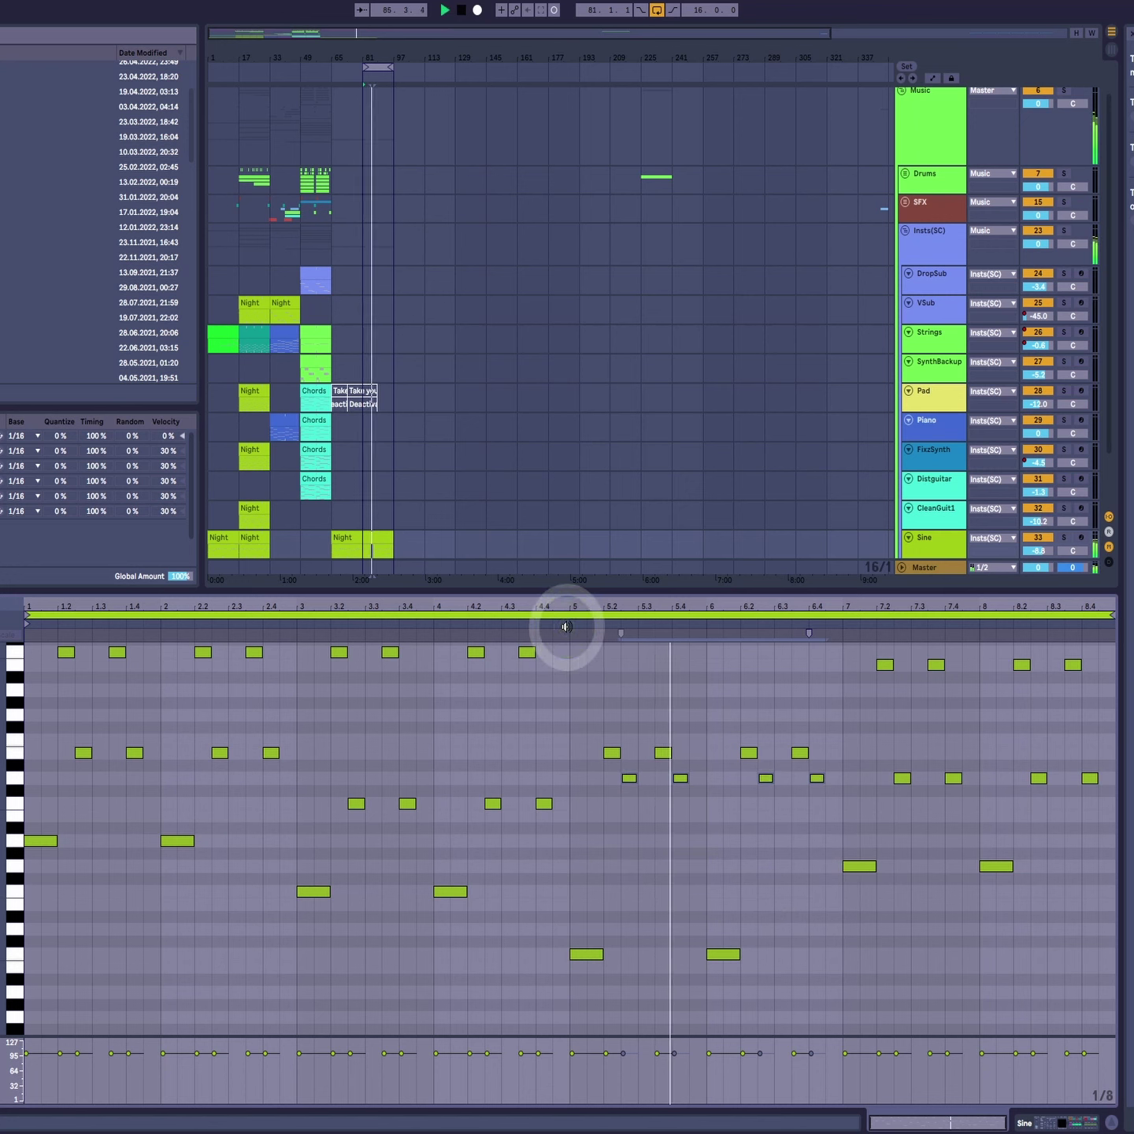
{"action": "key", "text": "space"}
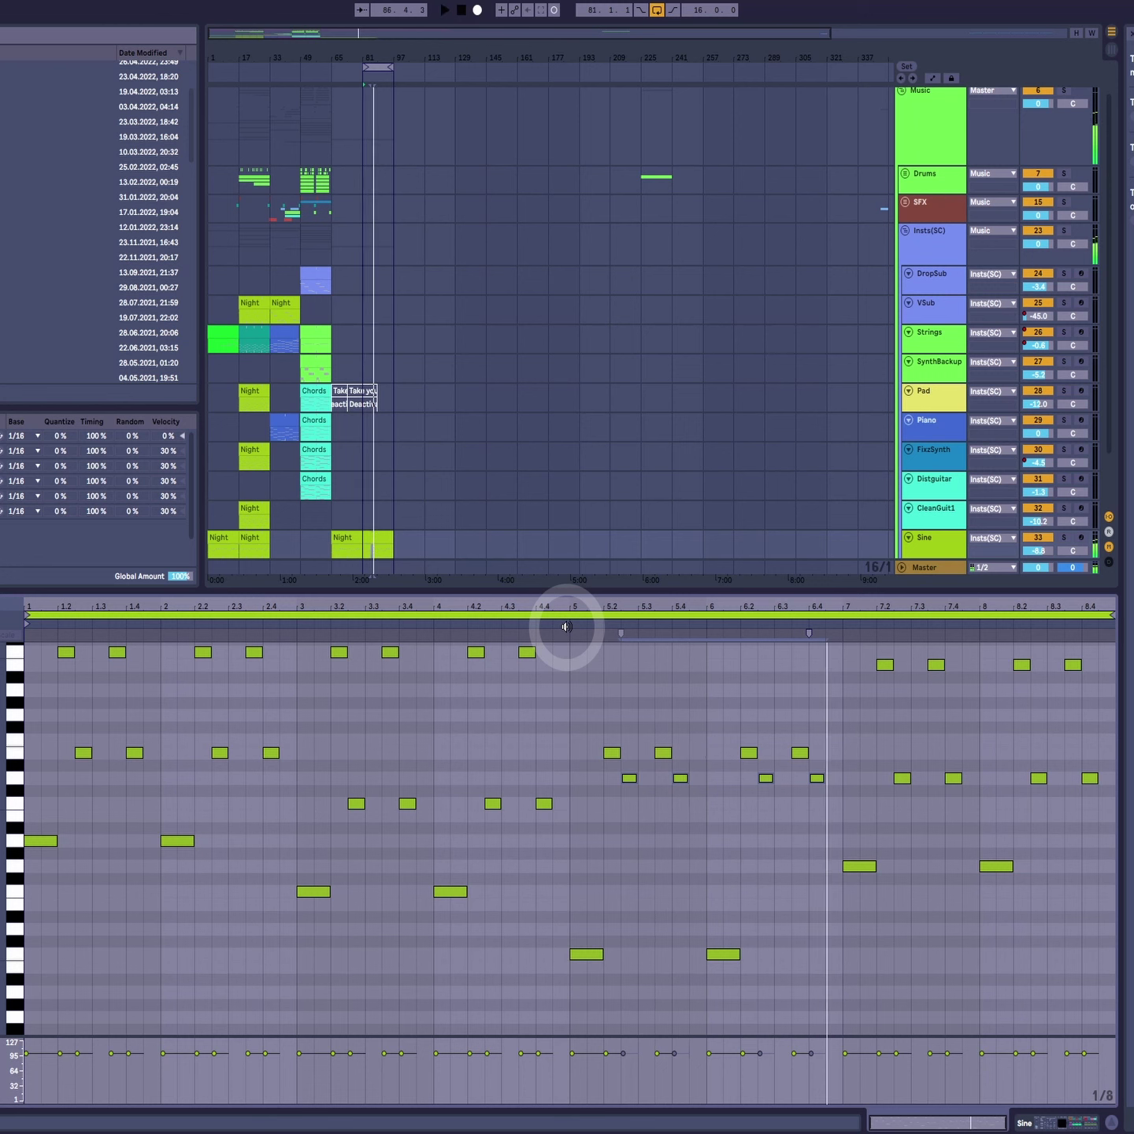
{"action": "left_click", "coordinate": [563, 769]}
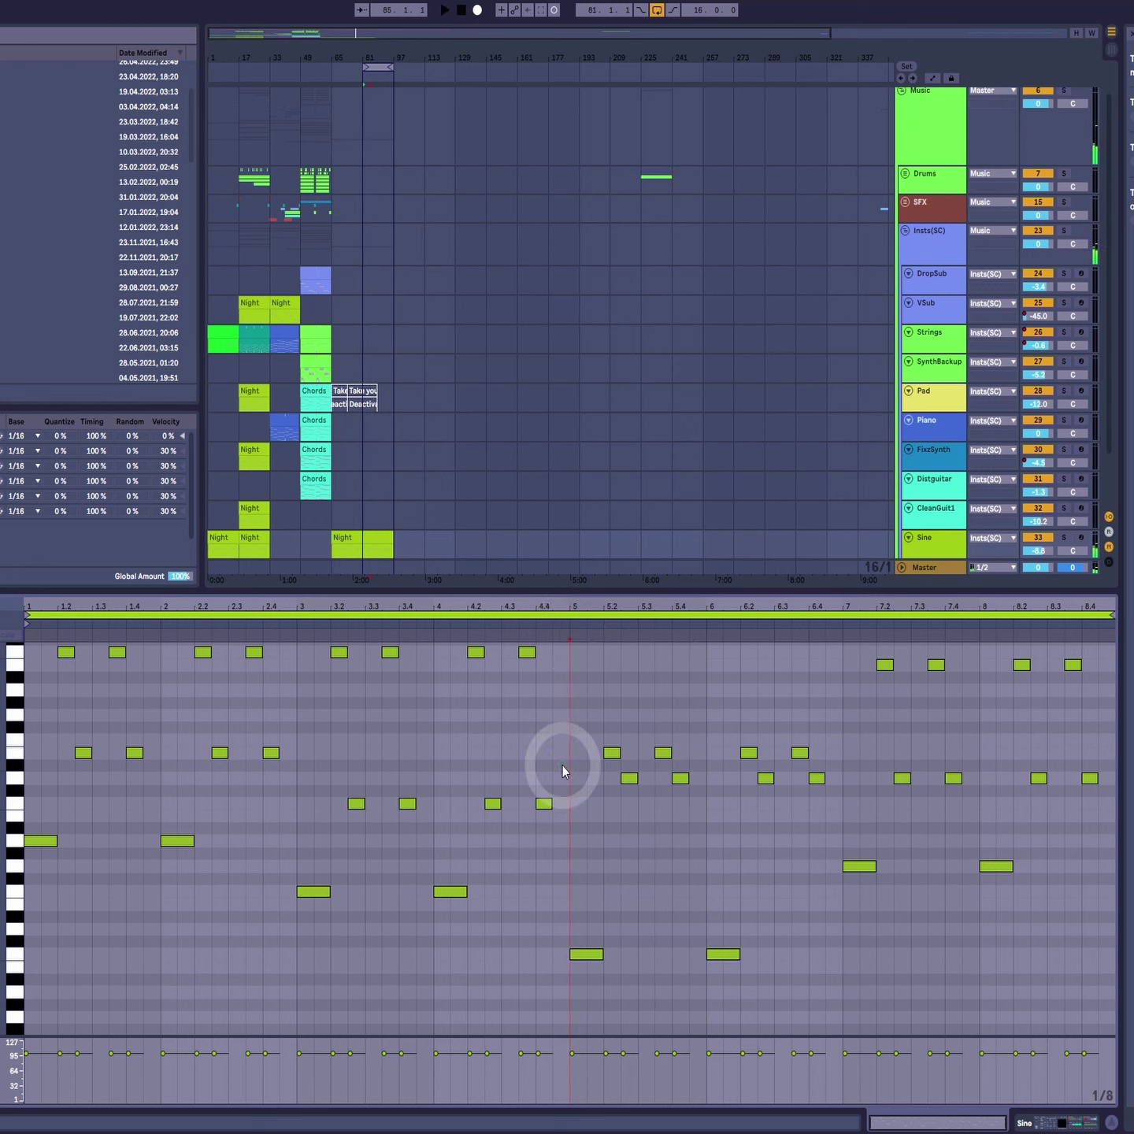
Step: Examine the chord notes of bars 5 and 6, selecting the E3 and D3 notes and enlarging the piano roll rows
{"action": "mouse_move", "coordinate": [574, 775]}
{"action": "left_mouse_down"}
{"action": "mouse_move", "coordinate": [849, 790]}
{"action": "mouse_move", "coordinate": [643, 784]}
{"action": "mouse_move", "coordinate": [589, 752]}
{"action": "left_mouse_up"}
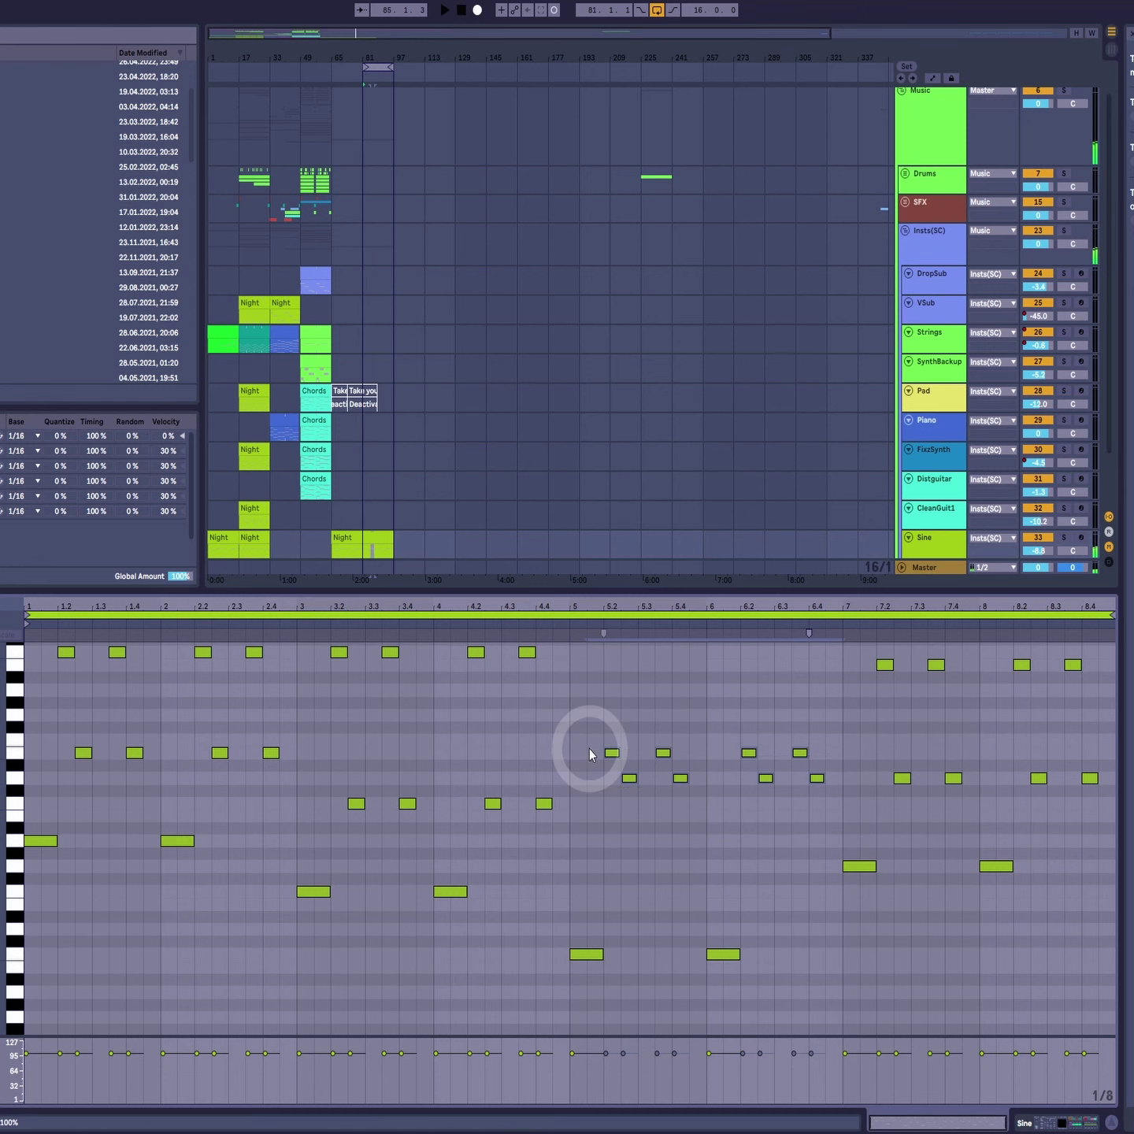
{"action": "left_click_drag", "start_coordinate": [607, 782], "coordinate": [825, 784]}
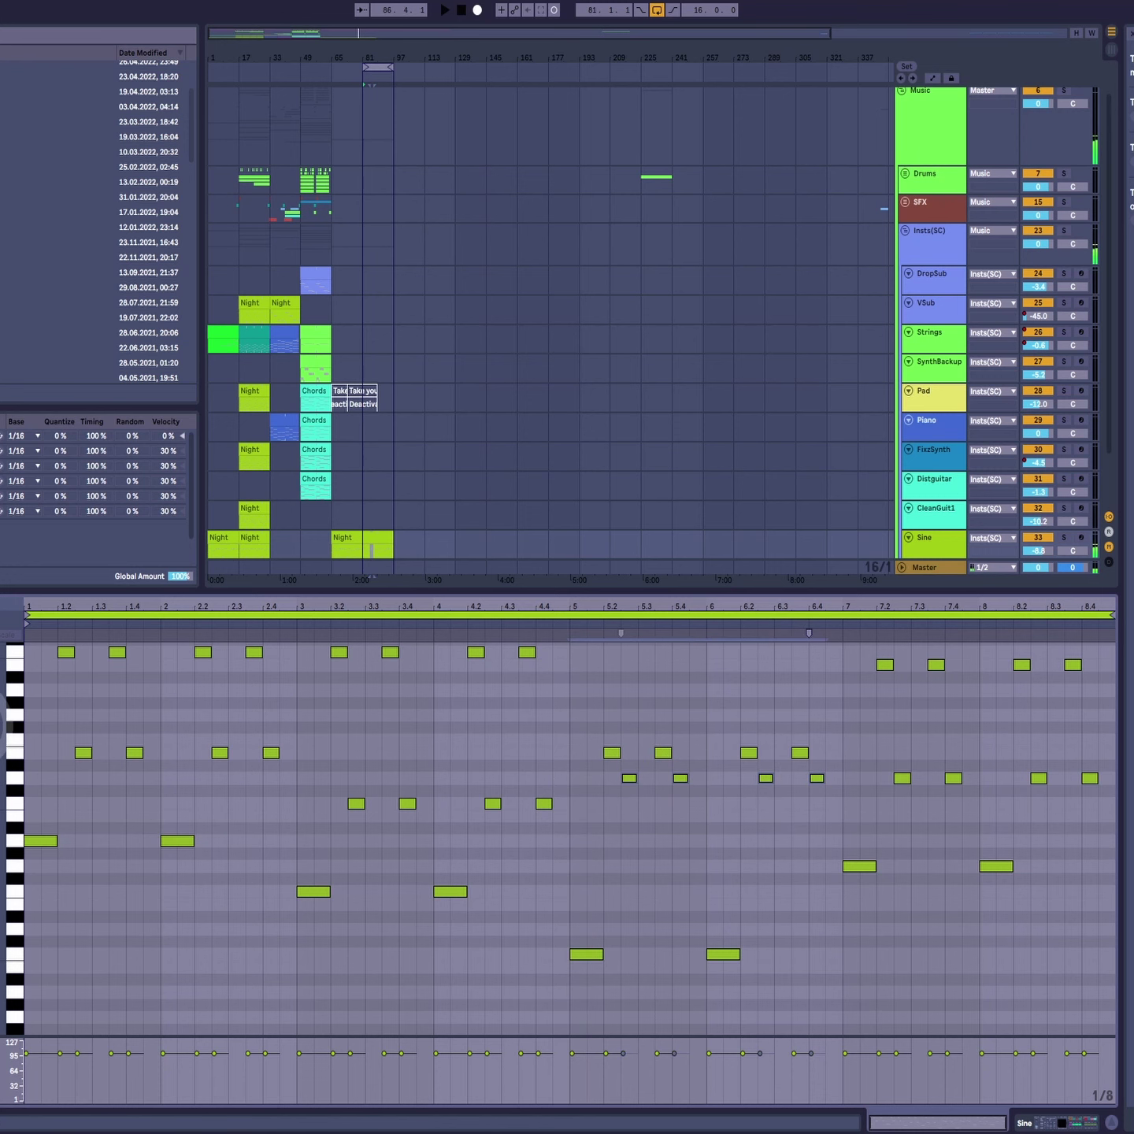
{"action": "left_click_drag", "start_coordinate": [2, 724], "coordinate": [9, 726]}
{"action": "scroll", "coordinate": [690, 908], "scroll_direction": "down", "scroll_amount": 5}
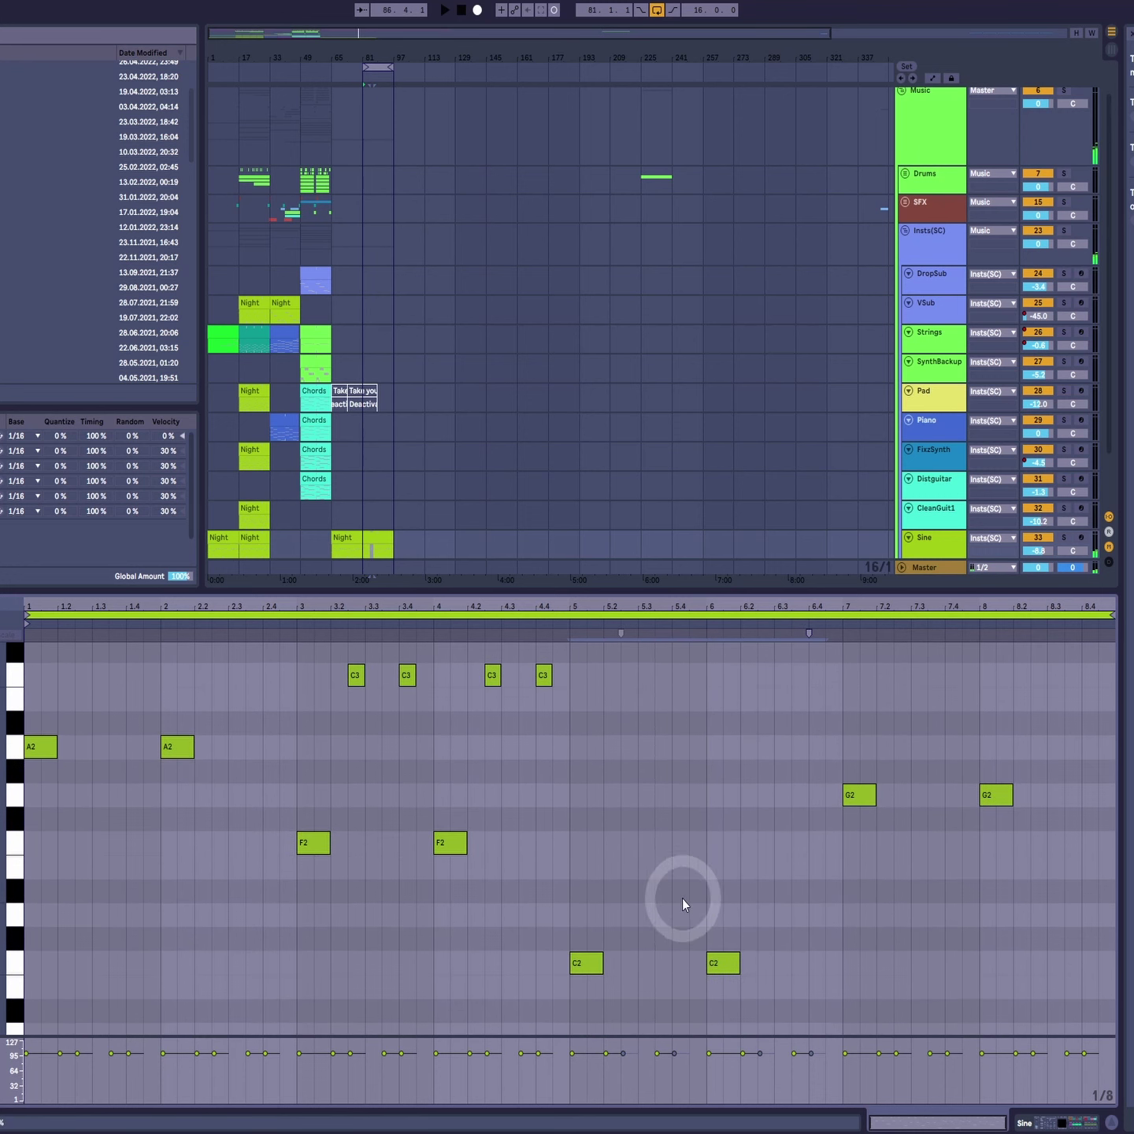
{"action": "left_click_drag", "start_coordinate": [589, 962], "coordinate": [620, 893]}
{"action": "scroll", "coordinate": [607, 876], "scroll_direction": "up", "scroll_amount": 3}
{"action": "double_click", "coordinate": [593, 937]}
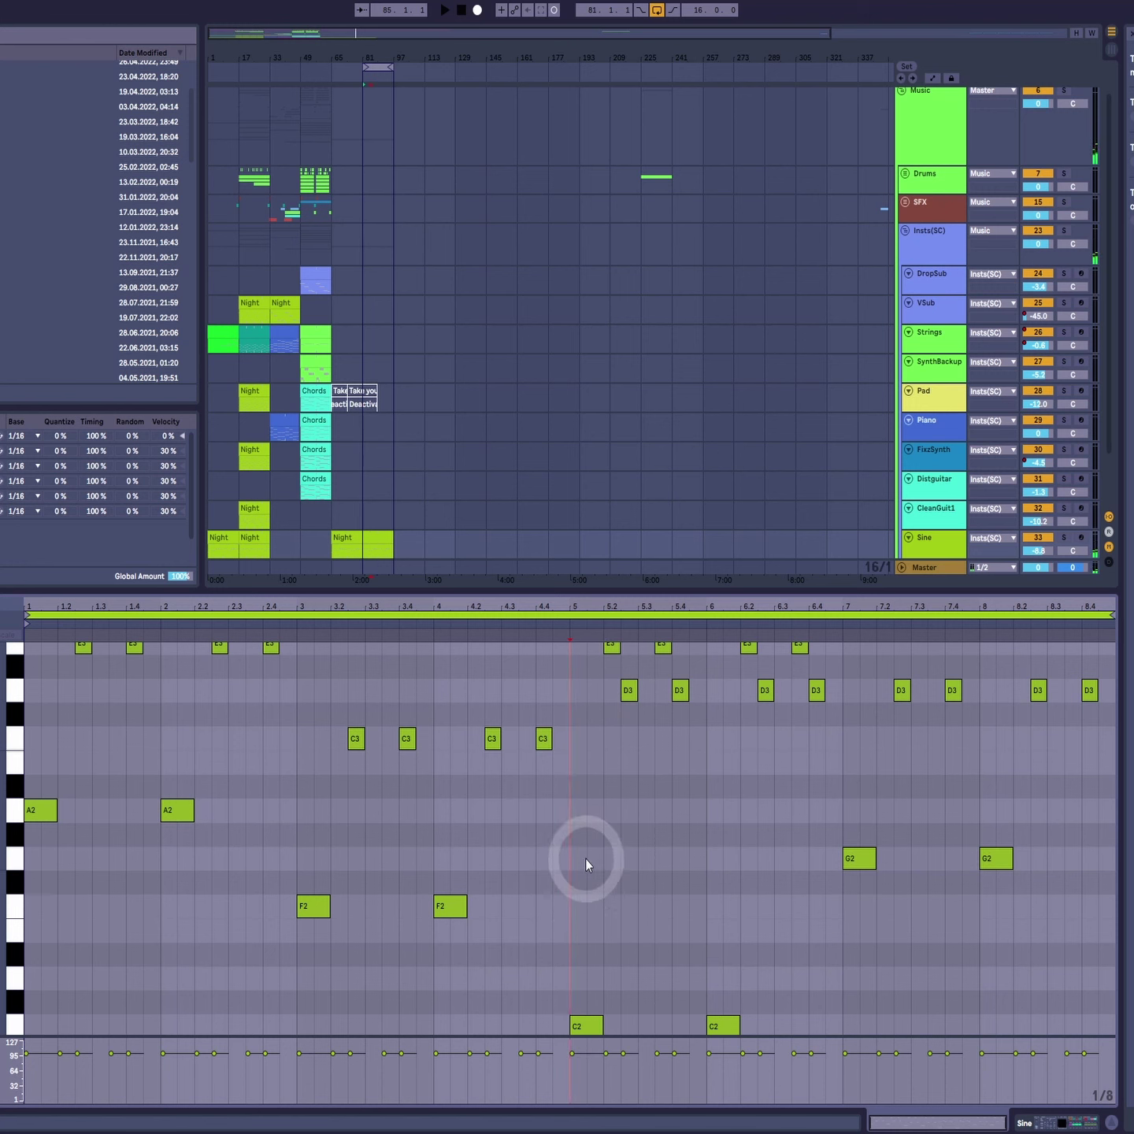
Step: Compare the D3 and E3 notes in bars 5 and 6 by selecting the D3 group alone and both groups together
{"action": "left_click", "coordinate": [588, 694]}
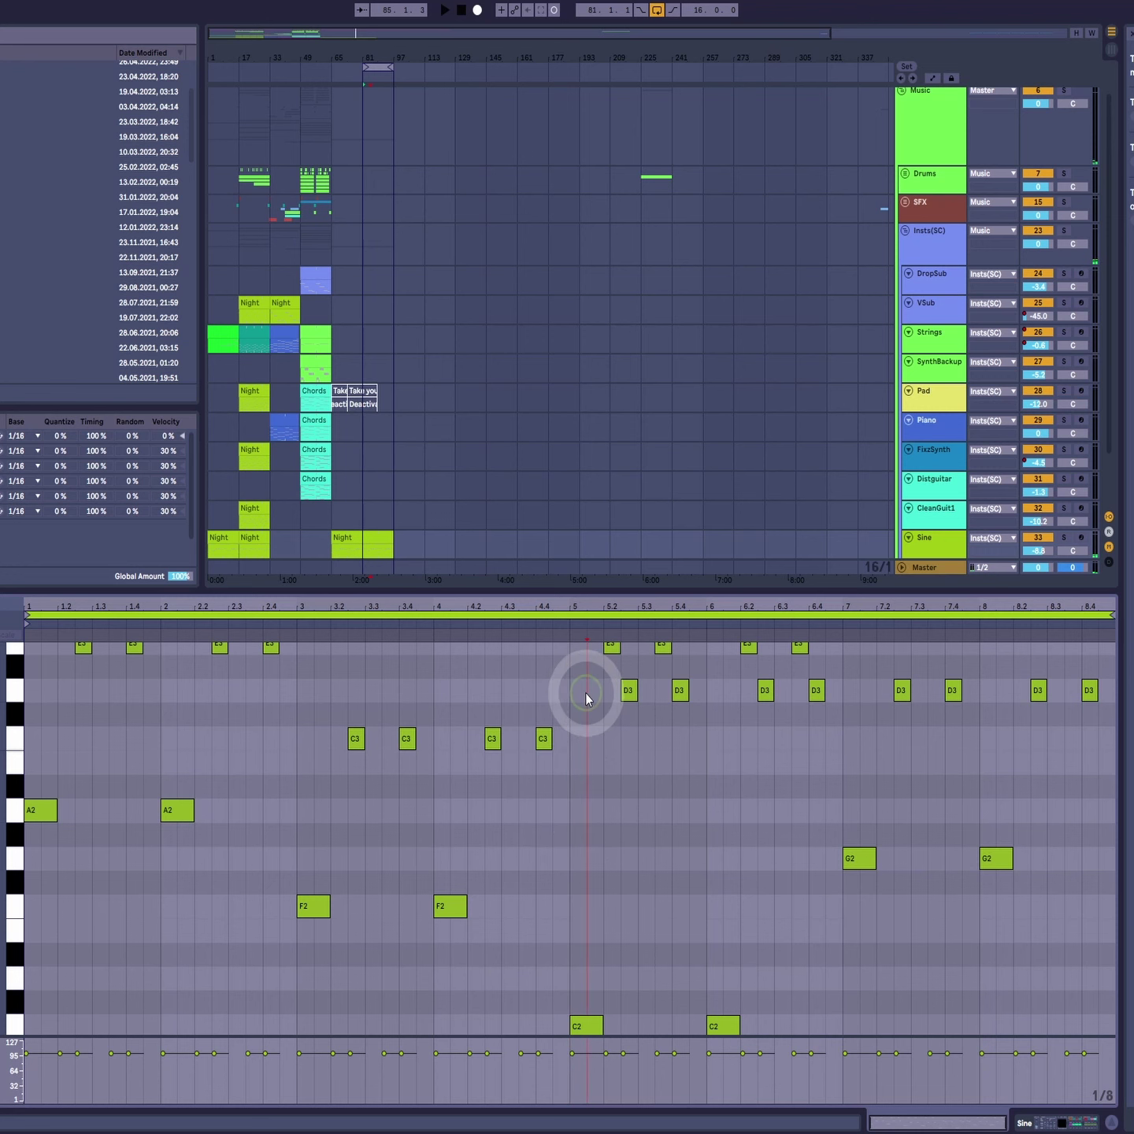
{"action": "scroll", "coordinate": [587, 691], "scroll_direction": "down", "scroll_amount": 2}
{"action": "scroll", "coordinate": [597, 811], "scroll_direction": "up", "scroll_amount": 5}
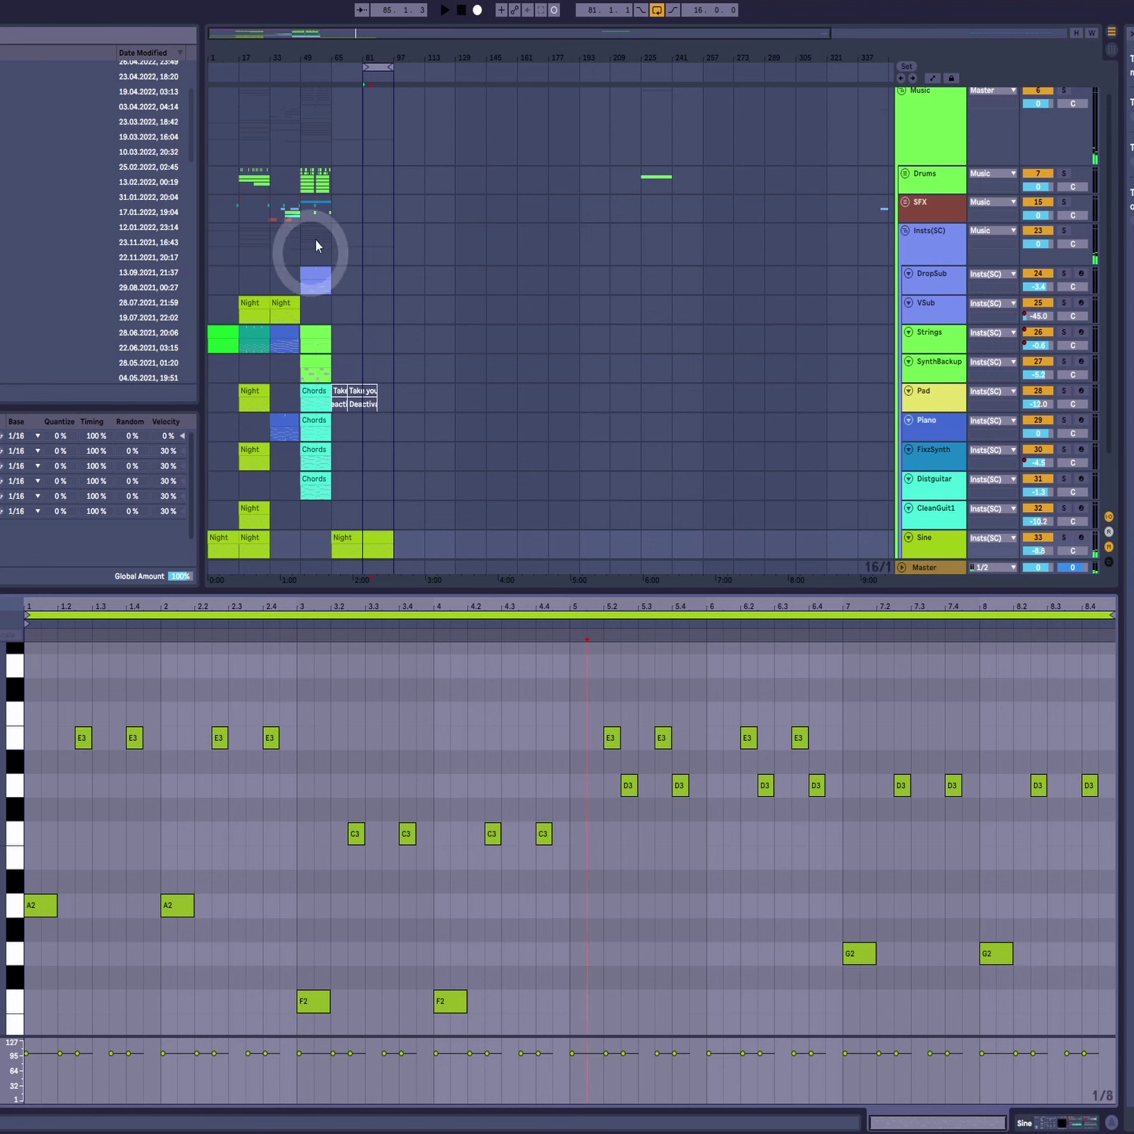
{"action": "scroll", "coordinate": [581, 471], "scroll_direction": "down", "scroll_amount": 1}
{"action": "scroll", "coordinate": [621, 712], "scroll_direction": "down", "scroll_amount": 3}
{"action": "scroll", "coordinate": [624, 713], "scroll_direction": "up", "scroll_amount": 3}
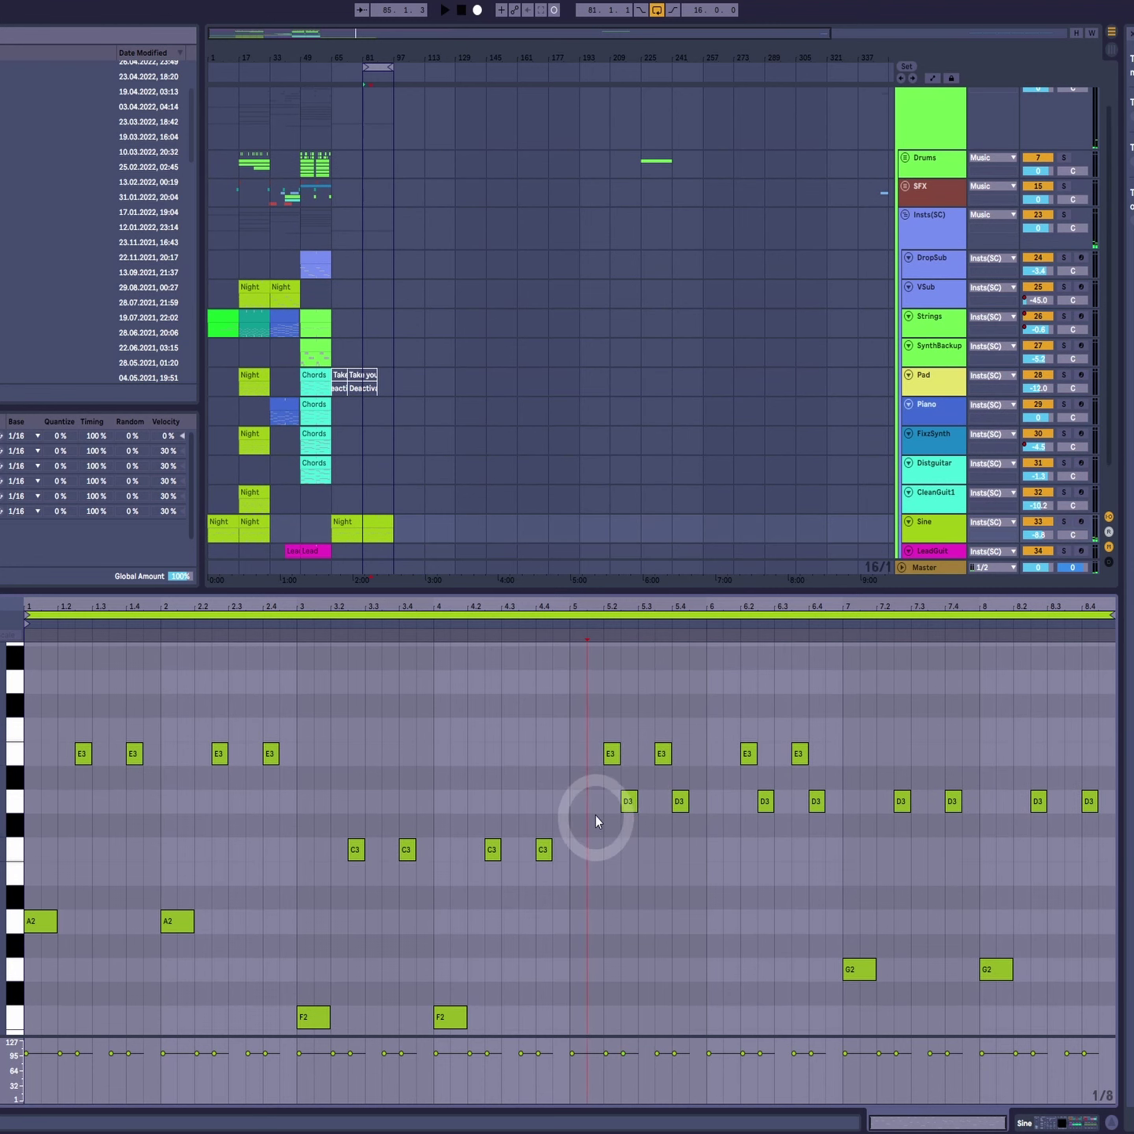
{"action": "left_click_drag", "start_coordinate": [574, 794], "coordinate": [836, 821]}
{"action": "scroll", "coordinate": [838, 823], "scroll_direction": "down", "scroll_amount": 1}
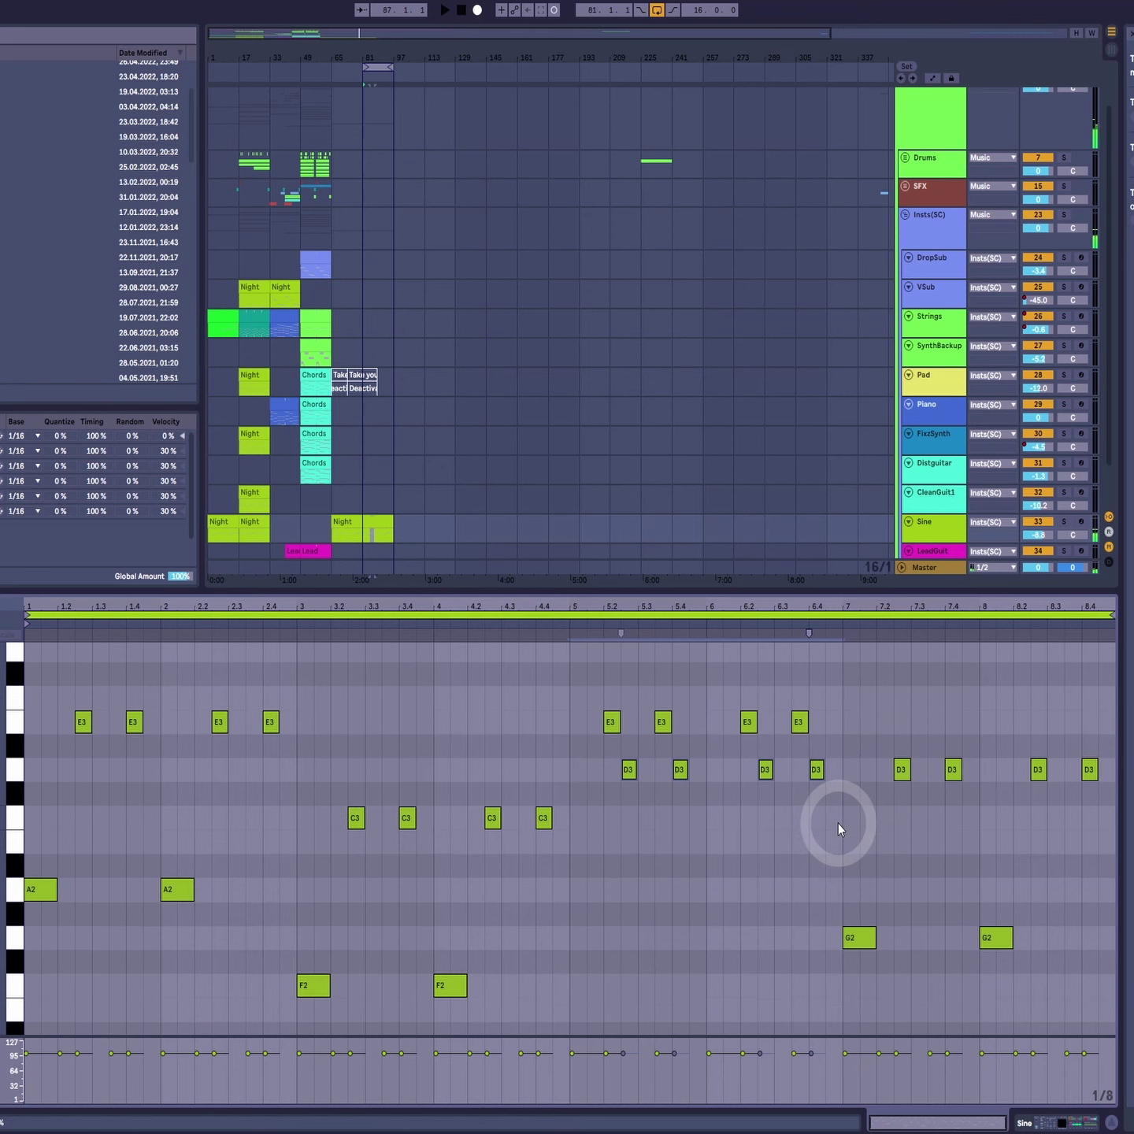
{"action": "scroll", "coordinate": [839, 823], "scroll_direction": "down", "scroll_amount": 4}
{"action": "scroll", "coordinate": [845, 834], "scroll_direction": "up", "scroll_amount": 4}
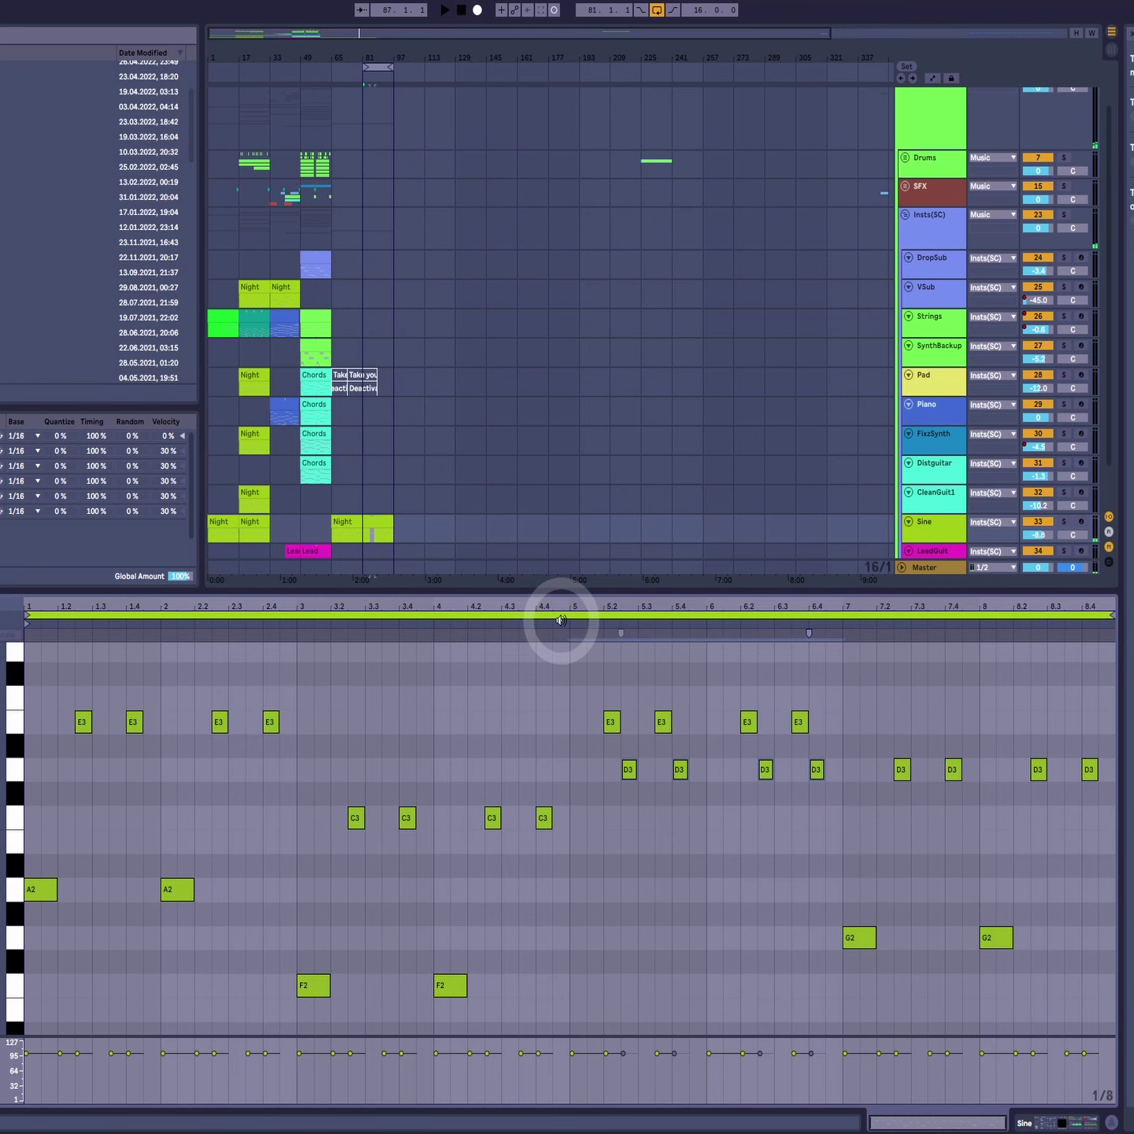
{"action": "left_click_drag", "start_coordinate": [588, 693], "coordinate": [833, 812]}
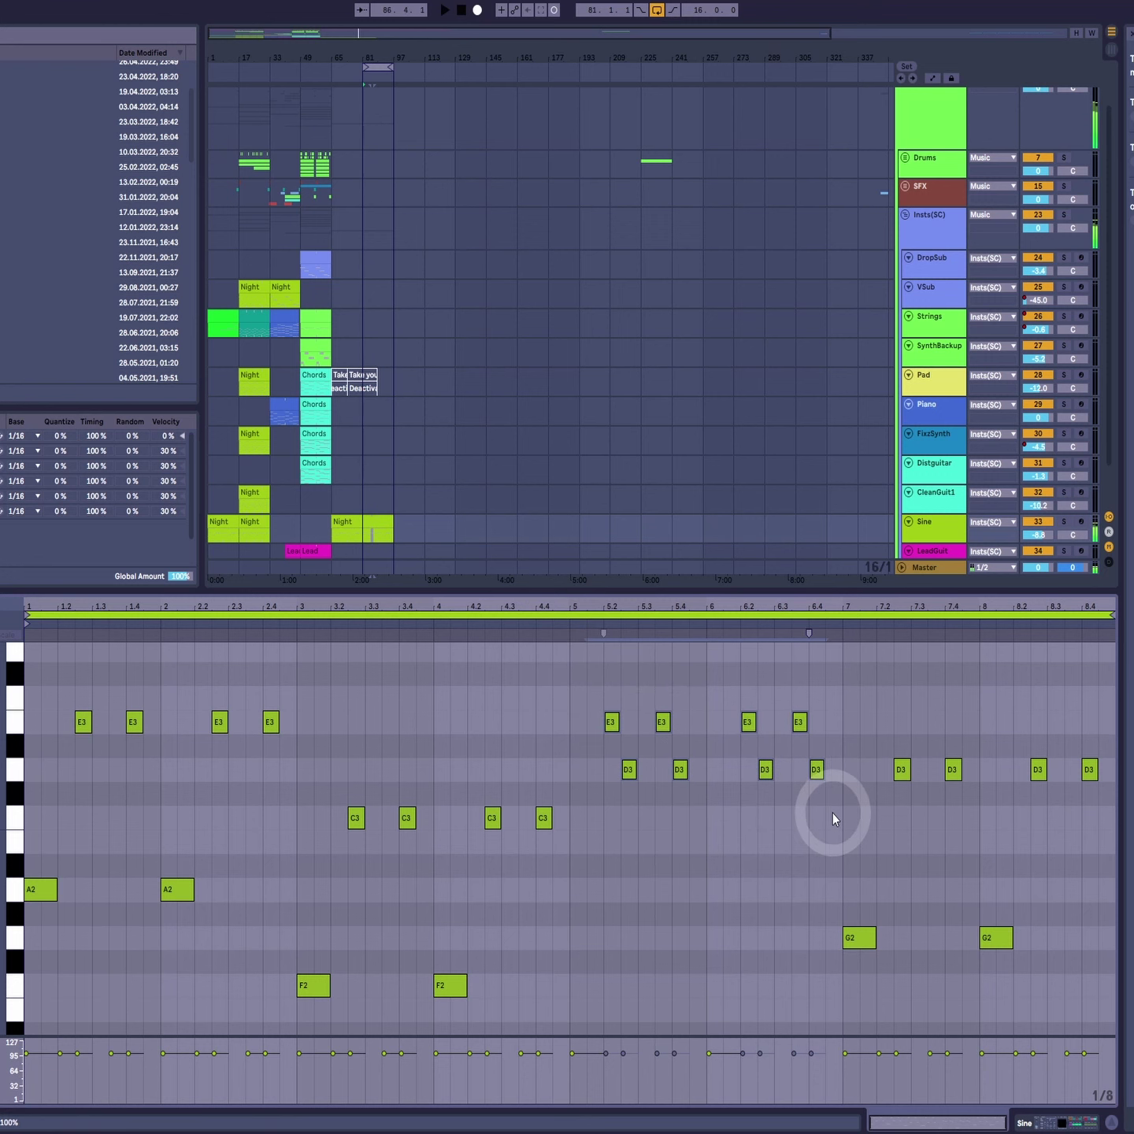
{"action": "left_click", "coordinate": [833, 796]}
{"action": "scroll", "coordinate": [904, 935], "scroll_direction": "up", "scroll_amount": 3}
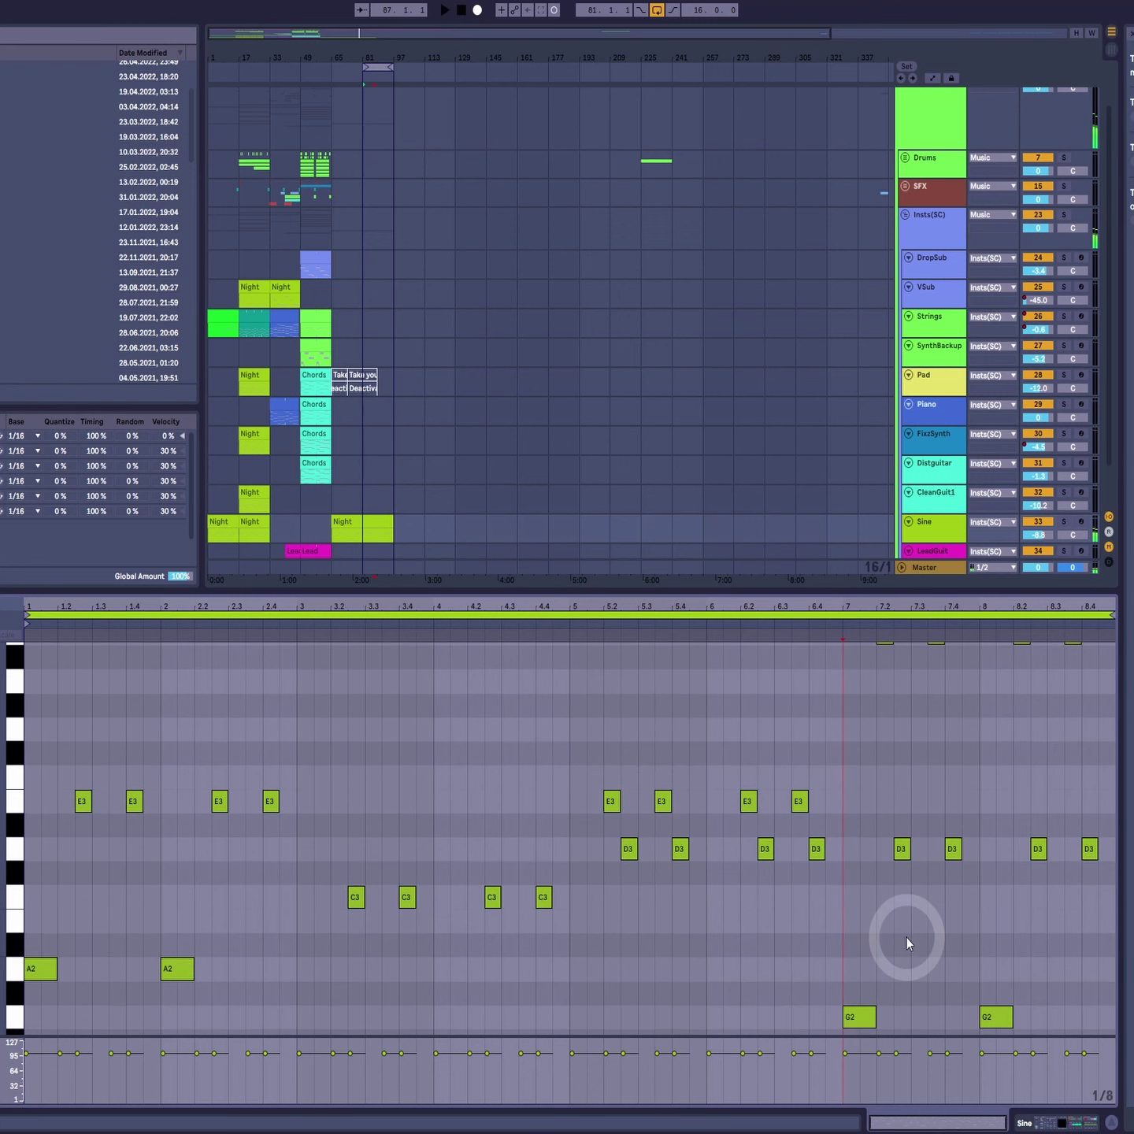
{"action": "left_click_drag", "start_coordinate": [556, 852], "coordinate": [841, 855]}
Step: Play the clip from bar 5 into bar 8 to hear the notes of the last four bars
{"action": "key", "text": "space"}
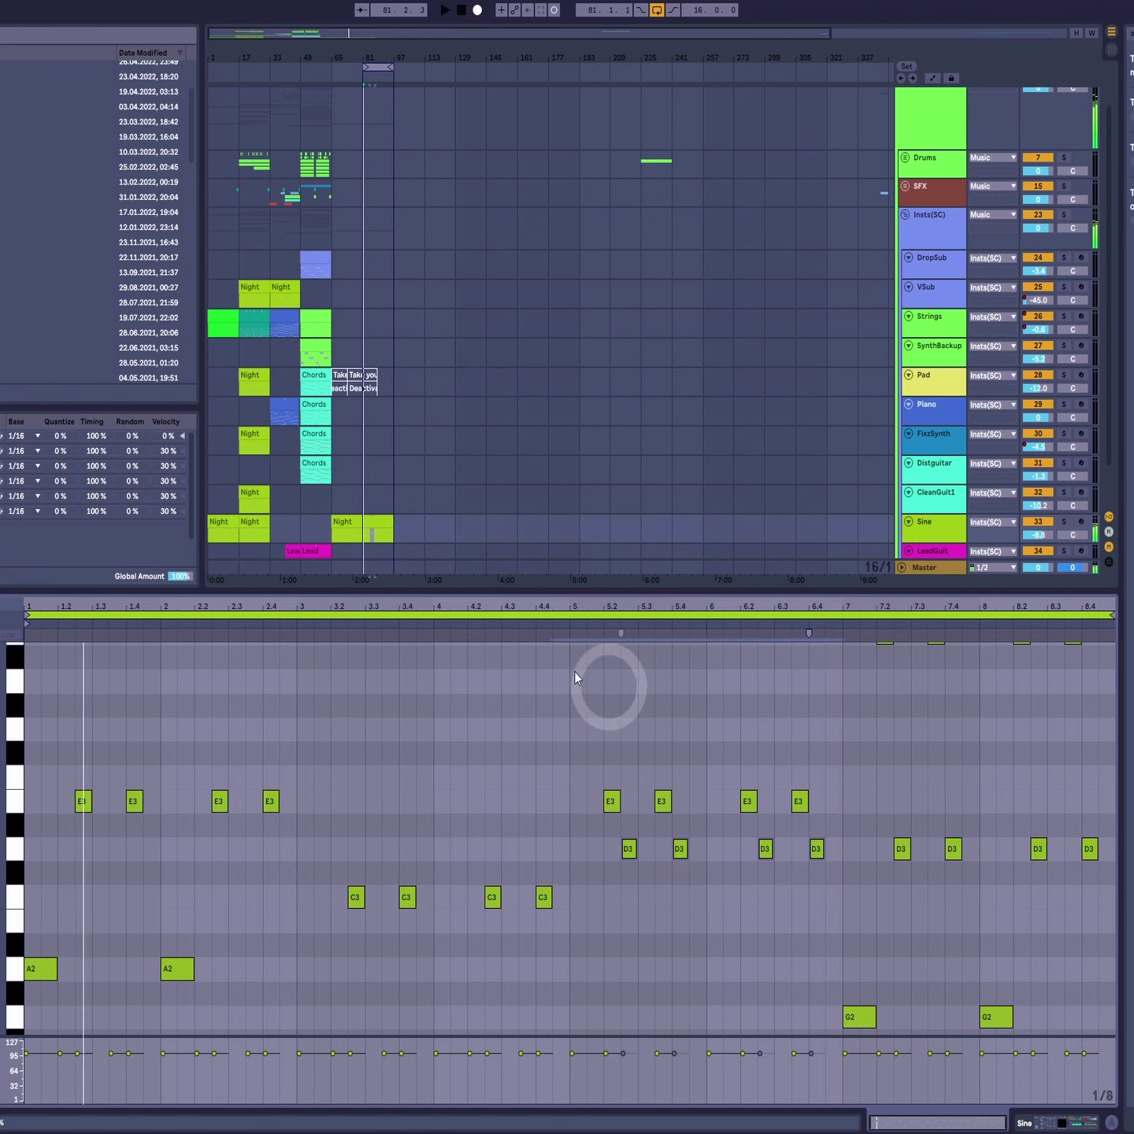
{"action": "left_click", "coordinate": [575, 610]}
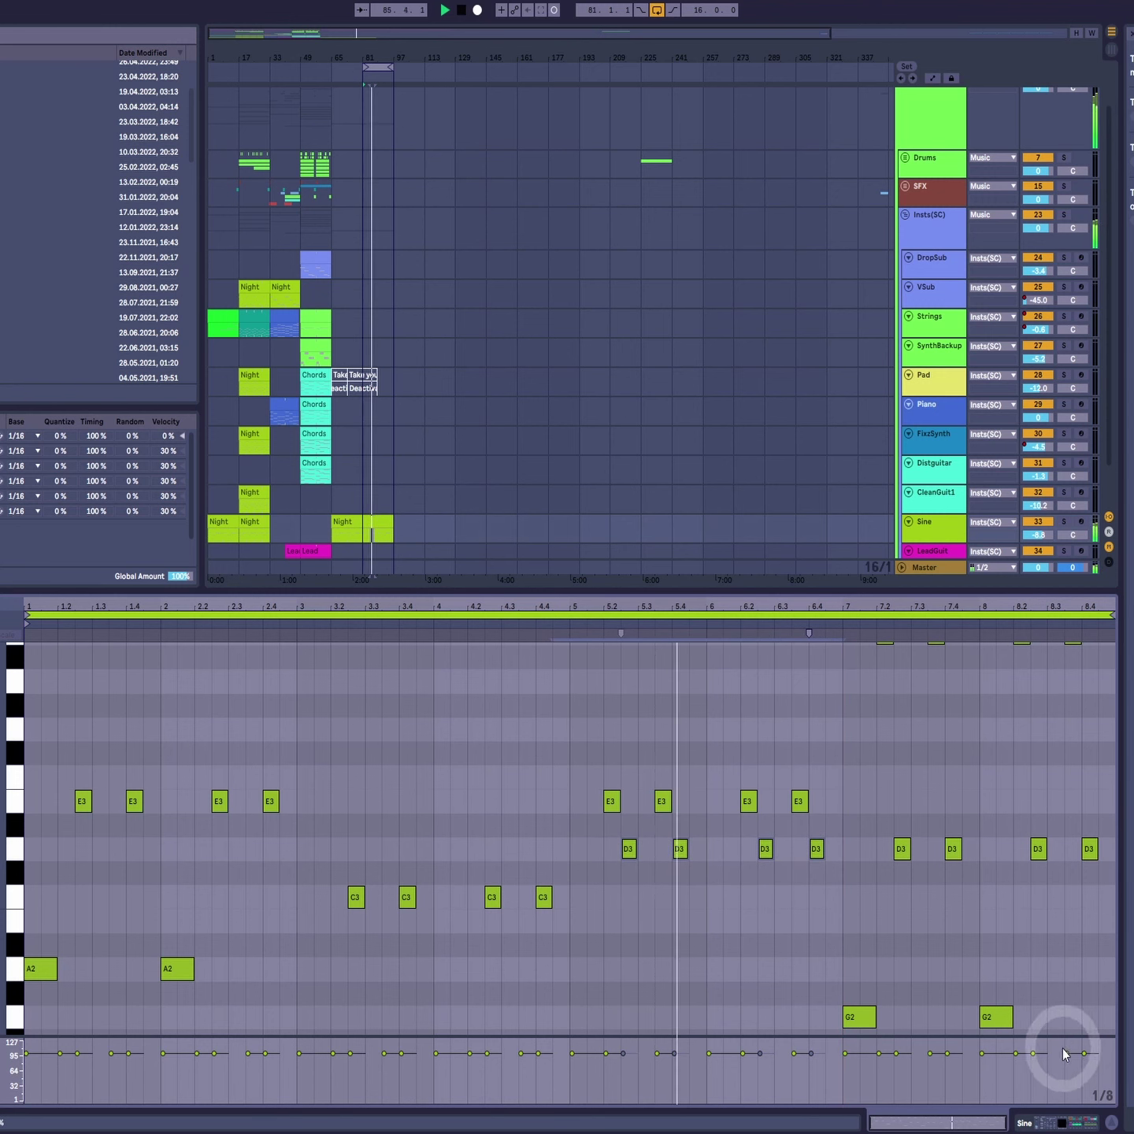
{"action": "scroll", "coordinate": [1011, 960], "scroll_direction": "up", "scroll_amount": 3}
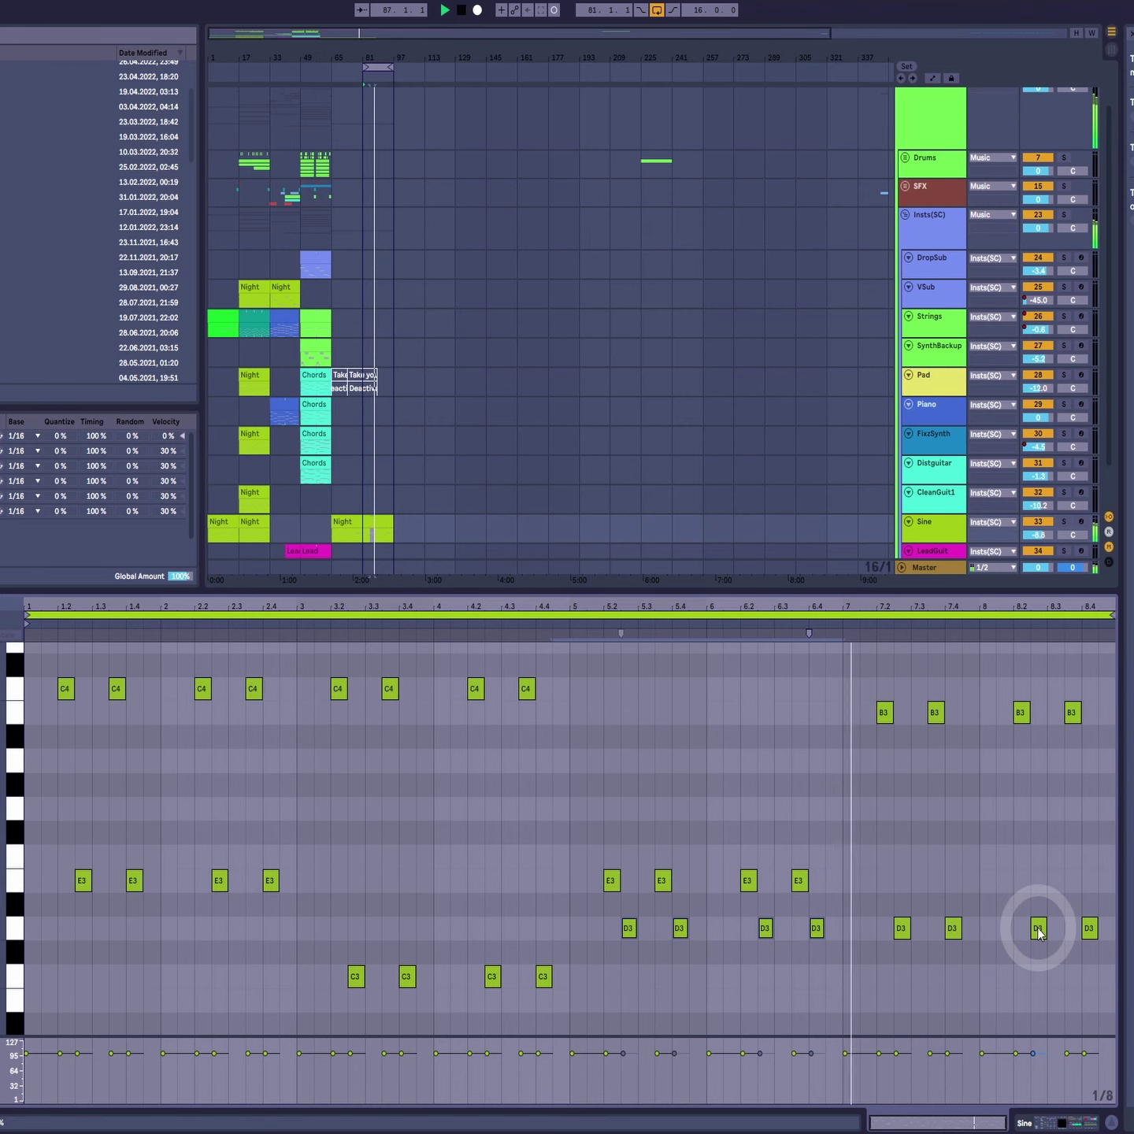
{"action": "scroll", "coordinate": [1040, 928], "scroll_direction": "down", "scroll_amount": 4}
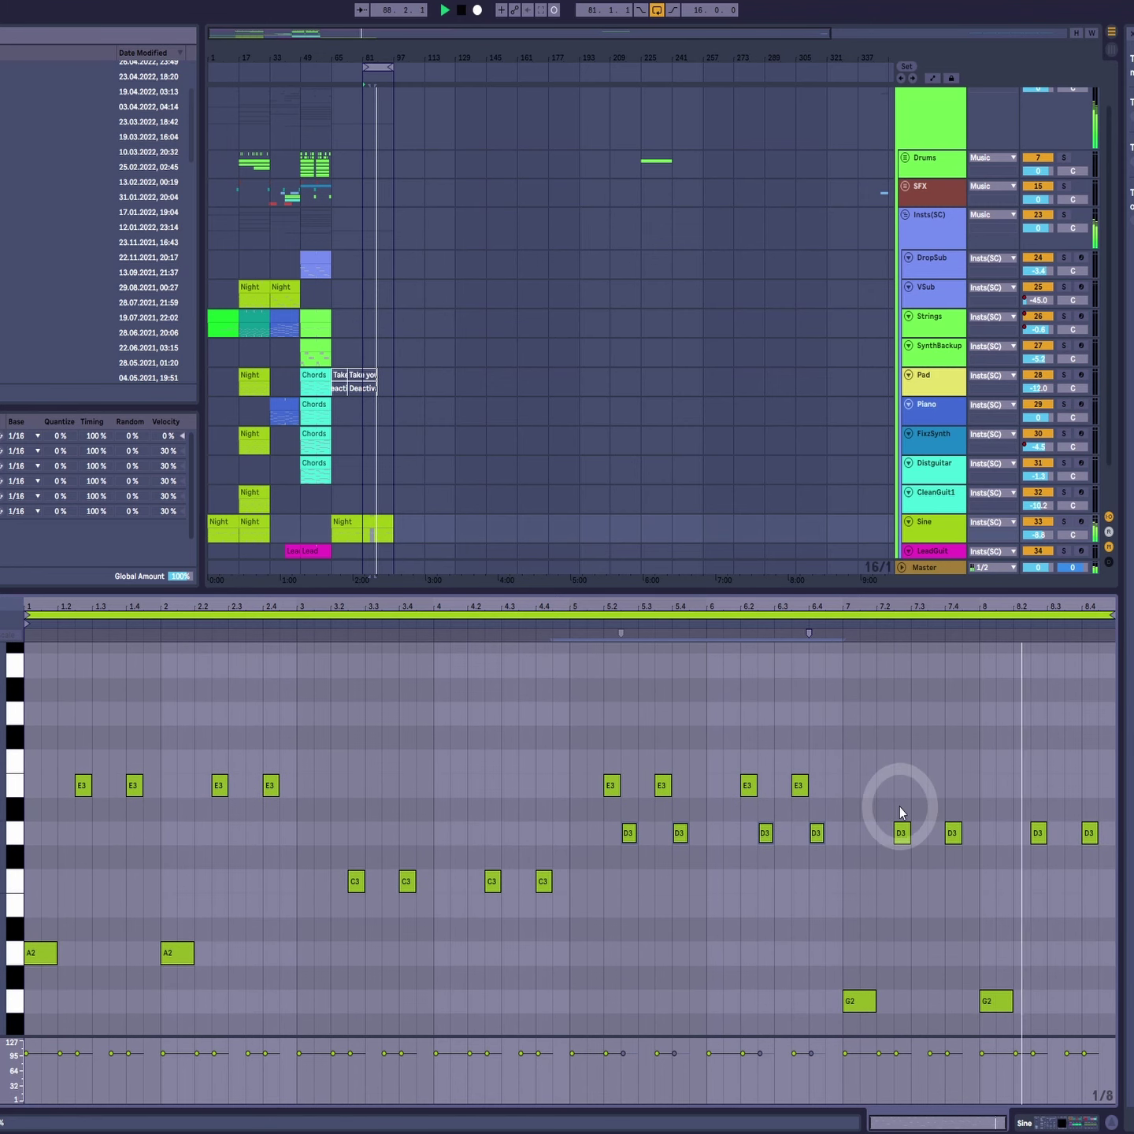
Step: Examine the D3 notes across bars 5 to 8 against the bass notes, selecting those in bars 7 and 8 first
{"action": "left_click_drag", "start_coordinate": [860, 768], "coordinate": [1123, 889]}
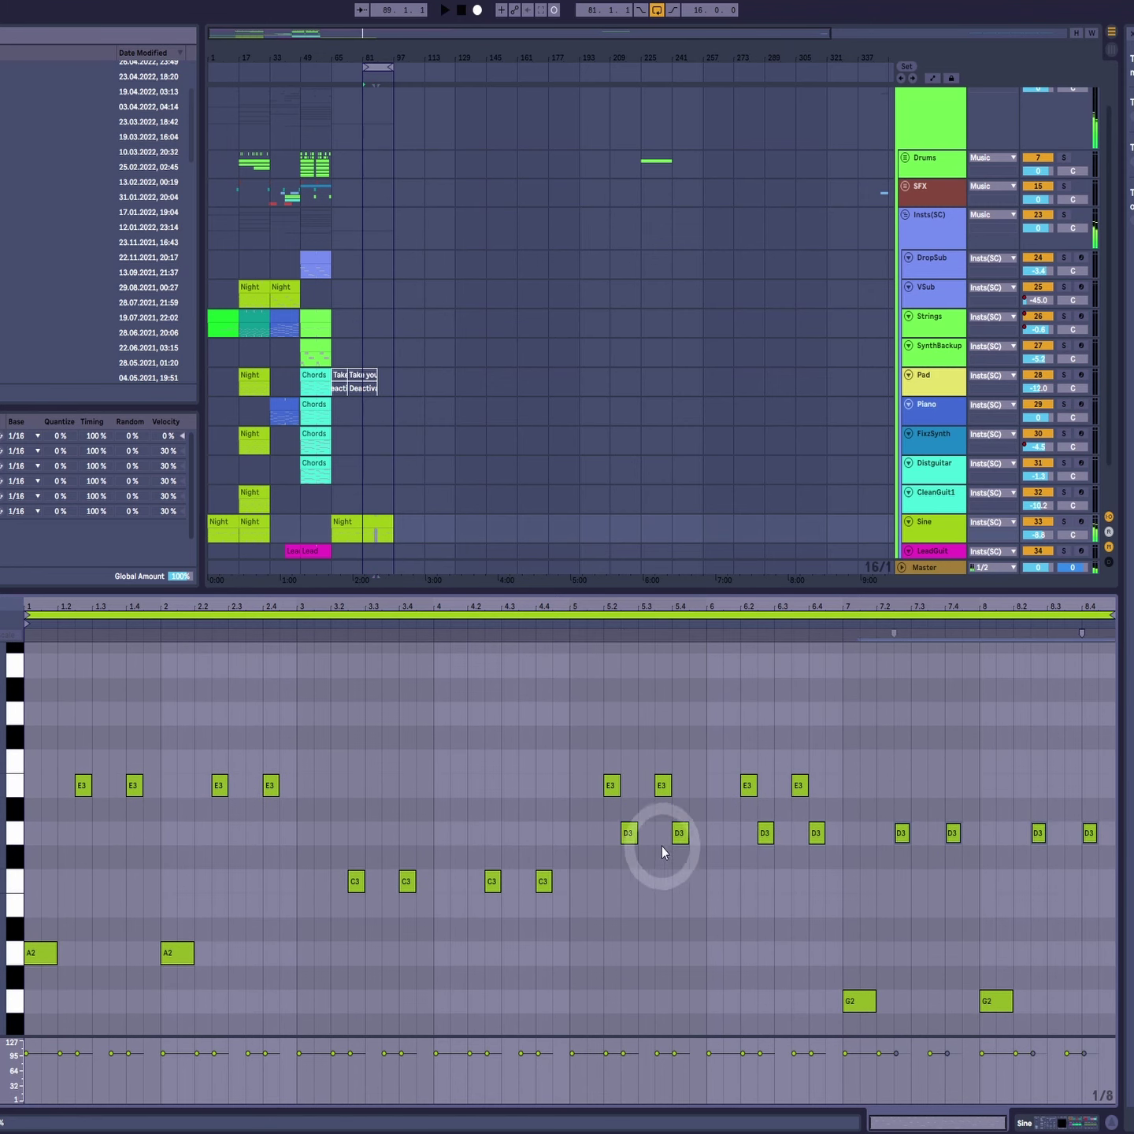
{"action": "left_click_drag", "start_coordinate": [586, 816], "coordinate": [1088, 918]}
{"action": "scroll", "coordinate": [941, 967], "scroll_direction": "down", "scroll_amount": 8}
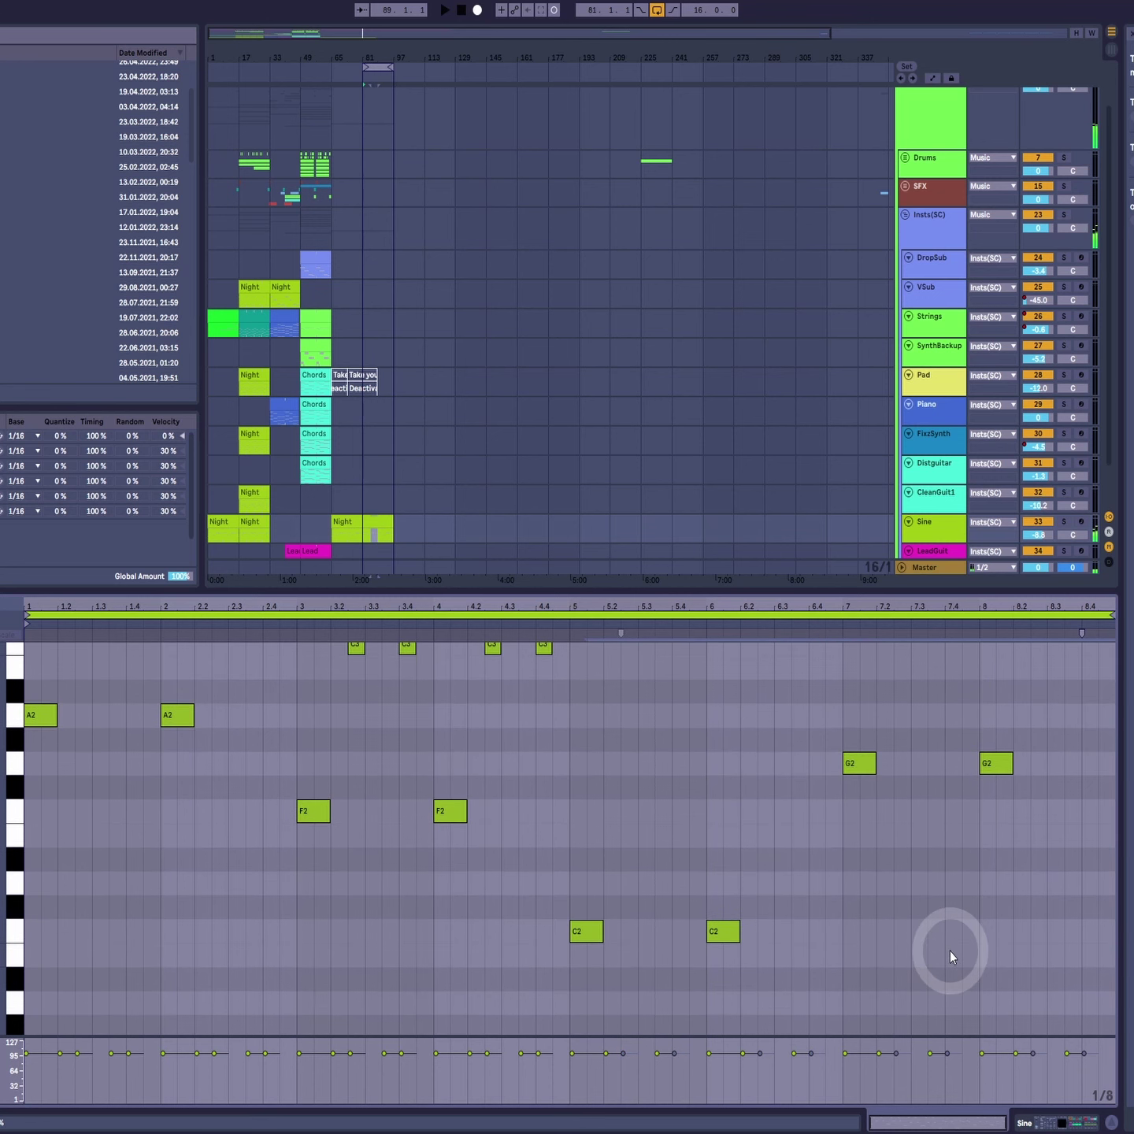
{"action": "scroll", "coordinate": [803, 868], "scroll_direction": "up", "scroll_amount": 4}
{"action": "key", "text": "space"}
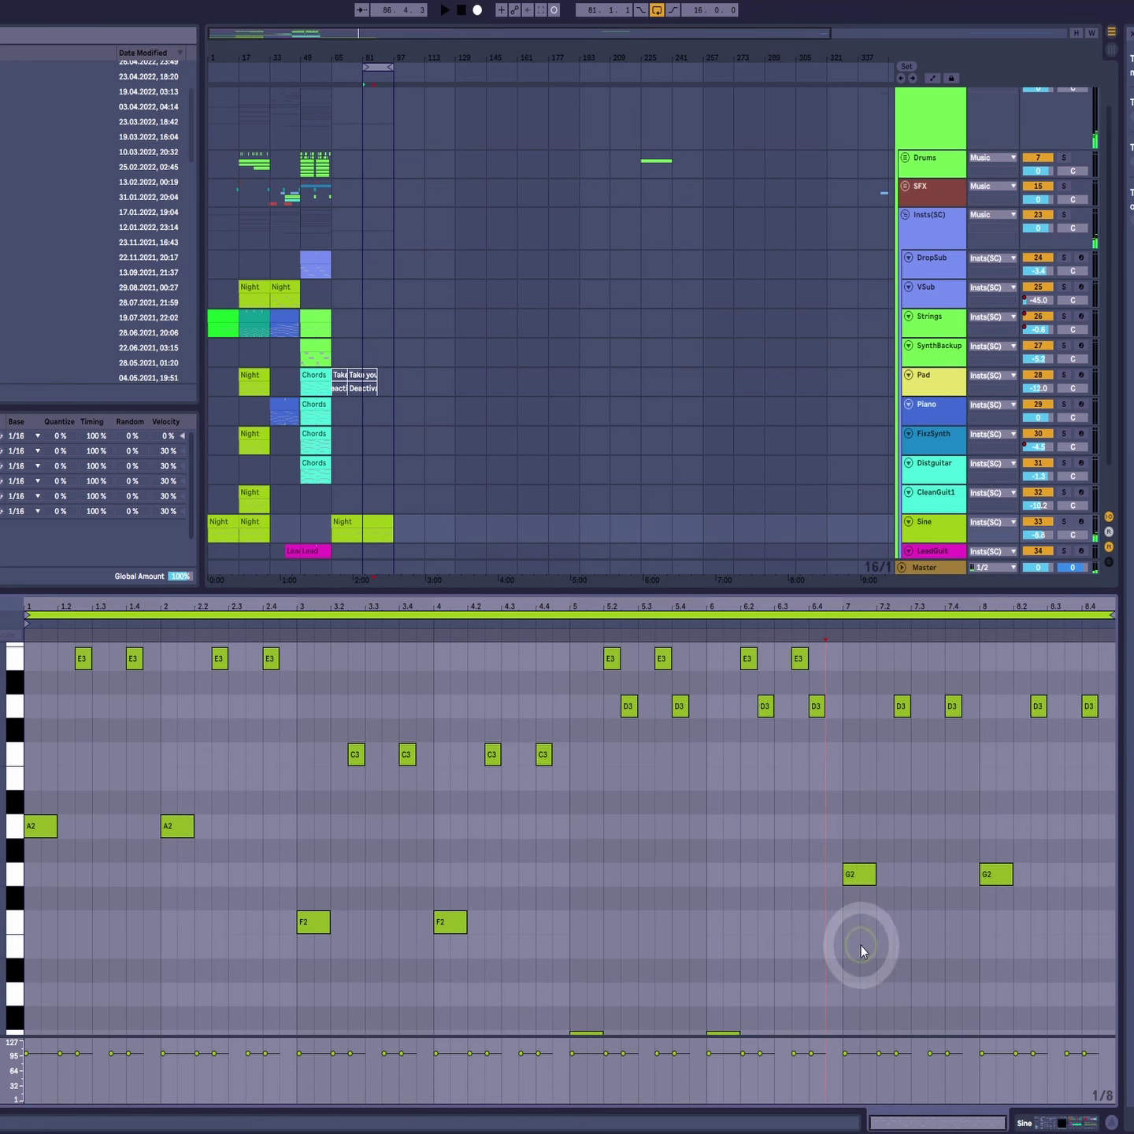
{"action": "key", "text": "space"}
Step: Lower the two G2 bass notes in bars 7 and 8 to B1
{"action": "left_click_drag", "start_coordinate": [846, 832], "coordinate": [1041, 917]}
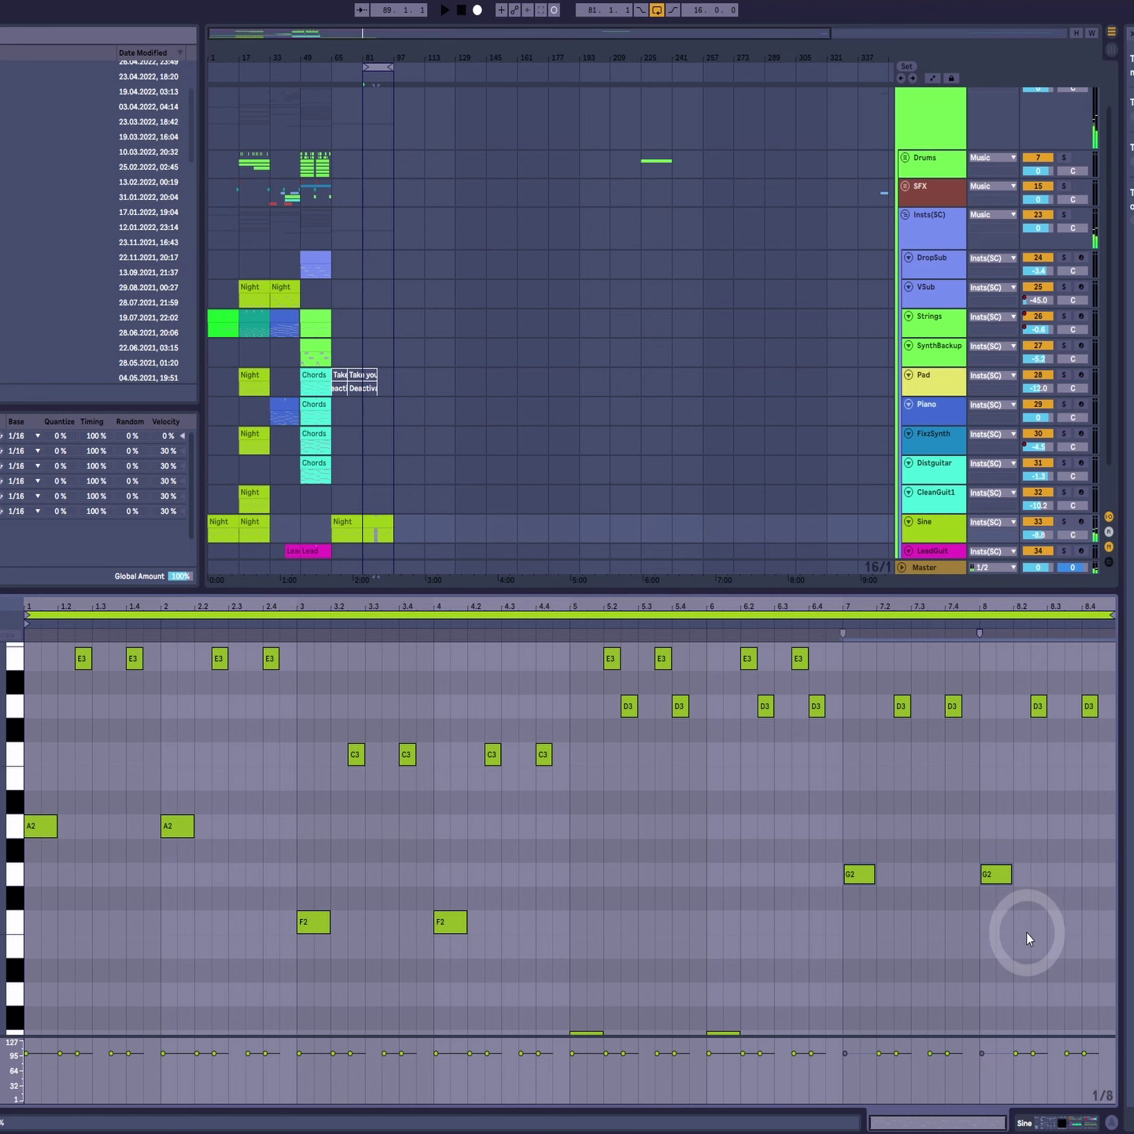
{"action": "left_click_drag", "start_coordinate": [11, 755], "coordinate": [1, 754]}
{"action": "scroll", "coordinate": [480, 868], "scroll_direction": "down", "scroll_amount": 3}
{"action": "left_click", "coordinate": [856, 781]}
{"action": "left_click_drag", "start_coordinate": [803, 703], "coordinate": [1059, 802]}
{"action": "left_click_drag", "start_coordinate": [855, 758], "coordinate": [790, 912]}
Step: Examine the bass movement by selecting the C2 notes in bars 5 and 6 and the B1 notes in bars 7 and 8
{"action": "left_click_drag", "start_coordinate": [489, 840], "coordinate": [712, 989]}
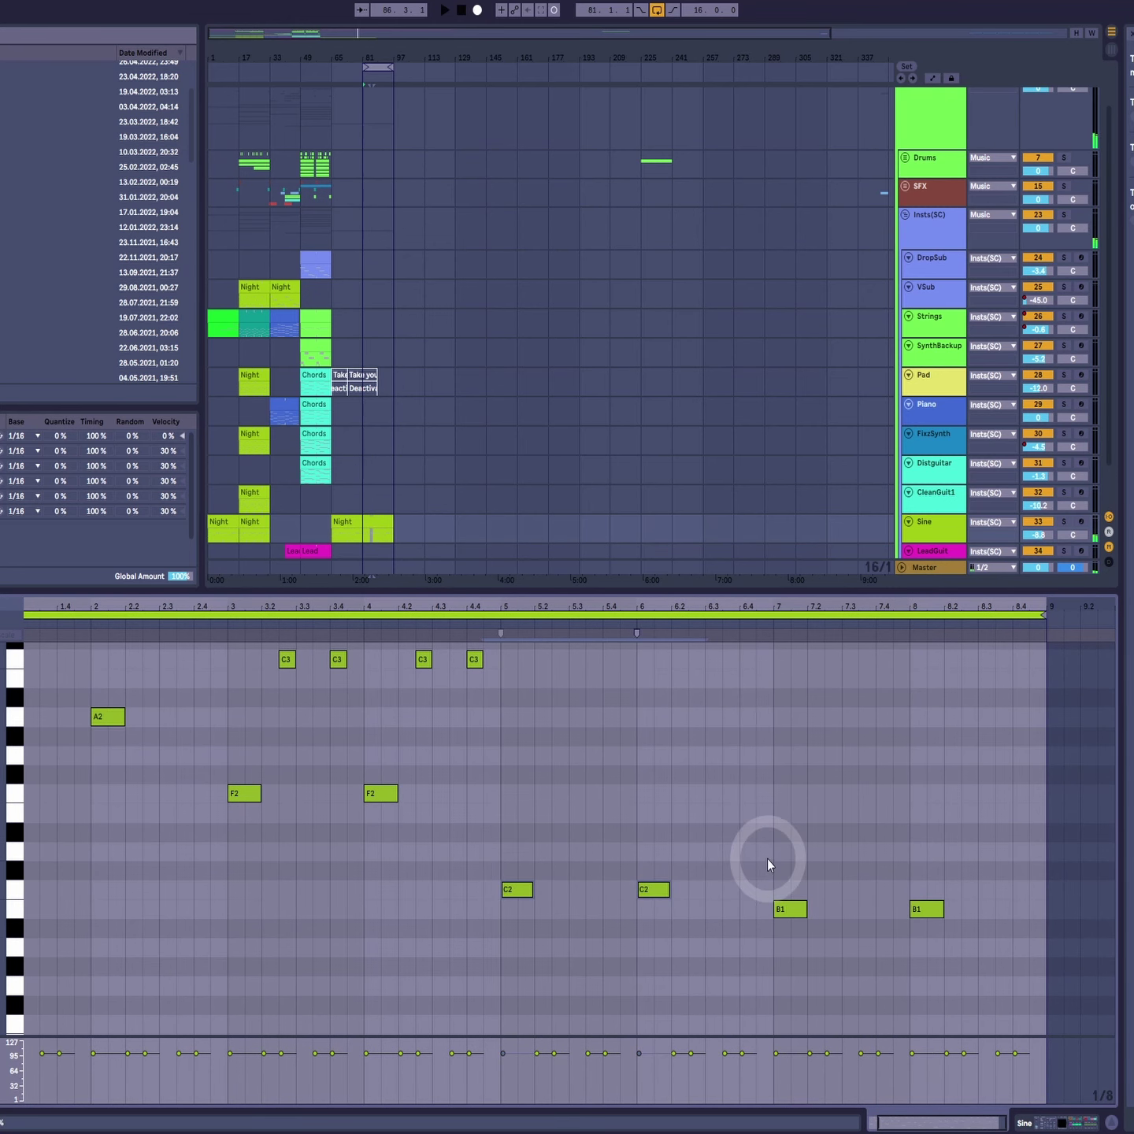
{"action": "left_click_drag", "start_coordinate": [774, 847], "coordinate": [807, 879]}
{"action": "left_click", "coordinate": [524, 848]}
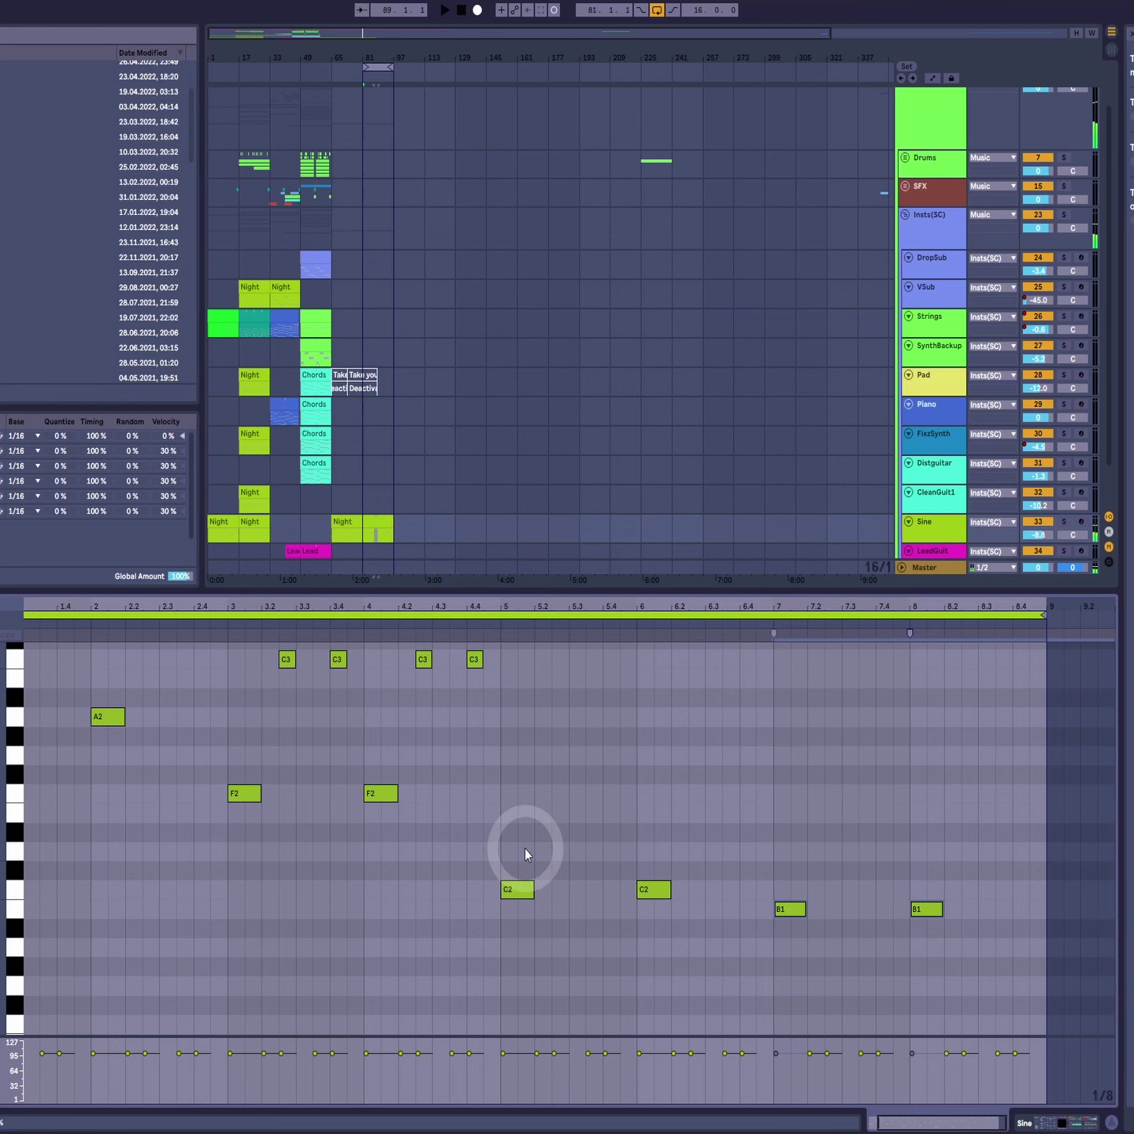
{"action": "left_click_drag", "start_coordinate": [502, 836], "coordinate": [529, 883]}
{"action": "left_click_drag", "start_coordinate": [756, 888], "coordinate": [802, 929]}
{"action": "scroll", "coordinate": [238, 812], "scroll_direction": "down", "scroll_amount": 1}
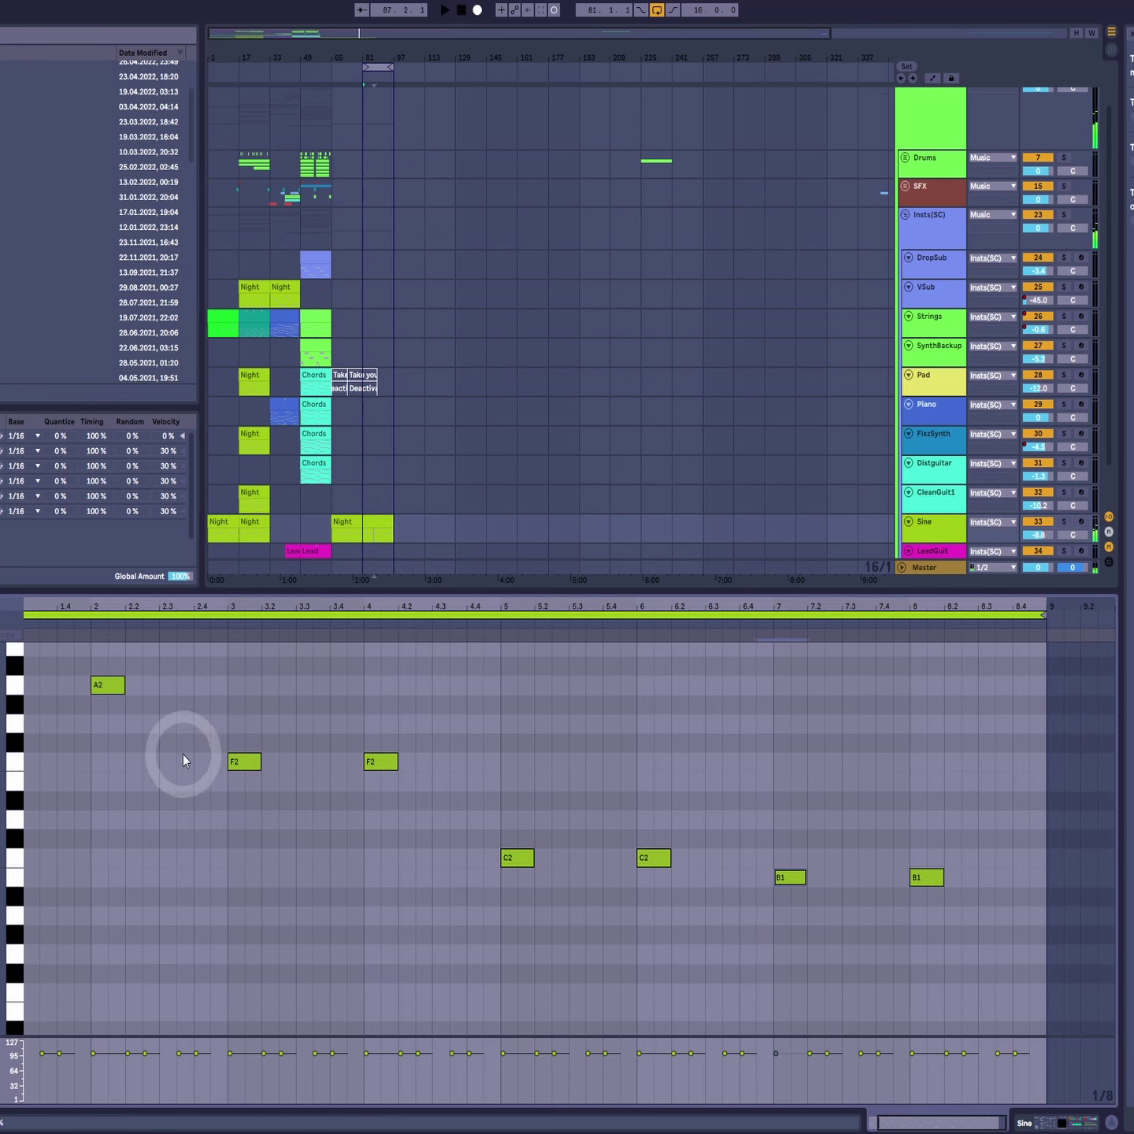
Step: Examine the bass line across the clip, selecting the B1 notes in bars 7 and 8 and the A2 notes in bars 1 and 2
{"action": "scroll", "coordinate": [164, 762], "scroll_direction": "up", "scroll_amount": 1}
{"action": "left_click_drag", "start_coordinate": [157, 603], "coordinate": [224, 595]}
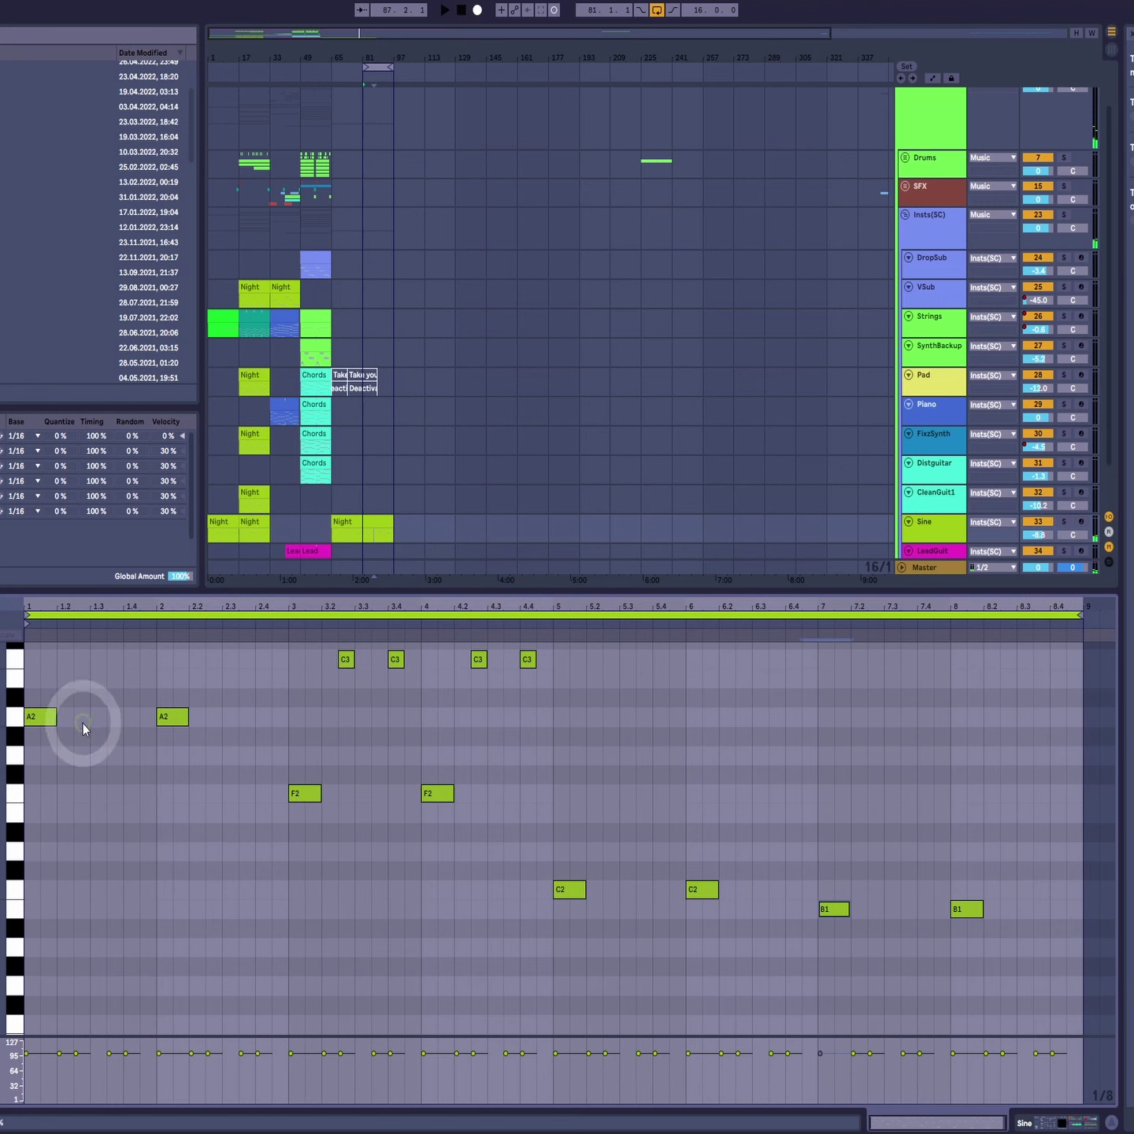
{"action": "left_click_drag", "start_coordinate": [43, 684], "coordinate": [237, 813]}
{"action": "left_click_drag", "start_coordinate": [569, 825], "coordinate": [621, 897]}
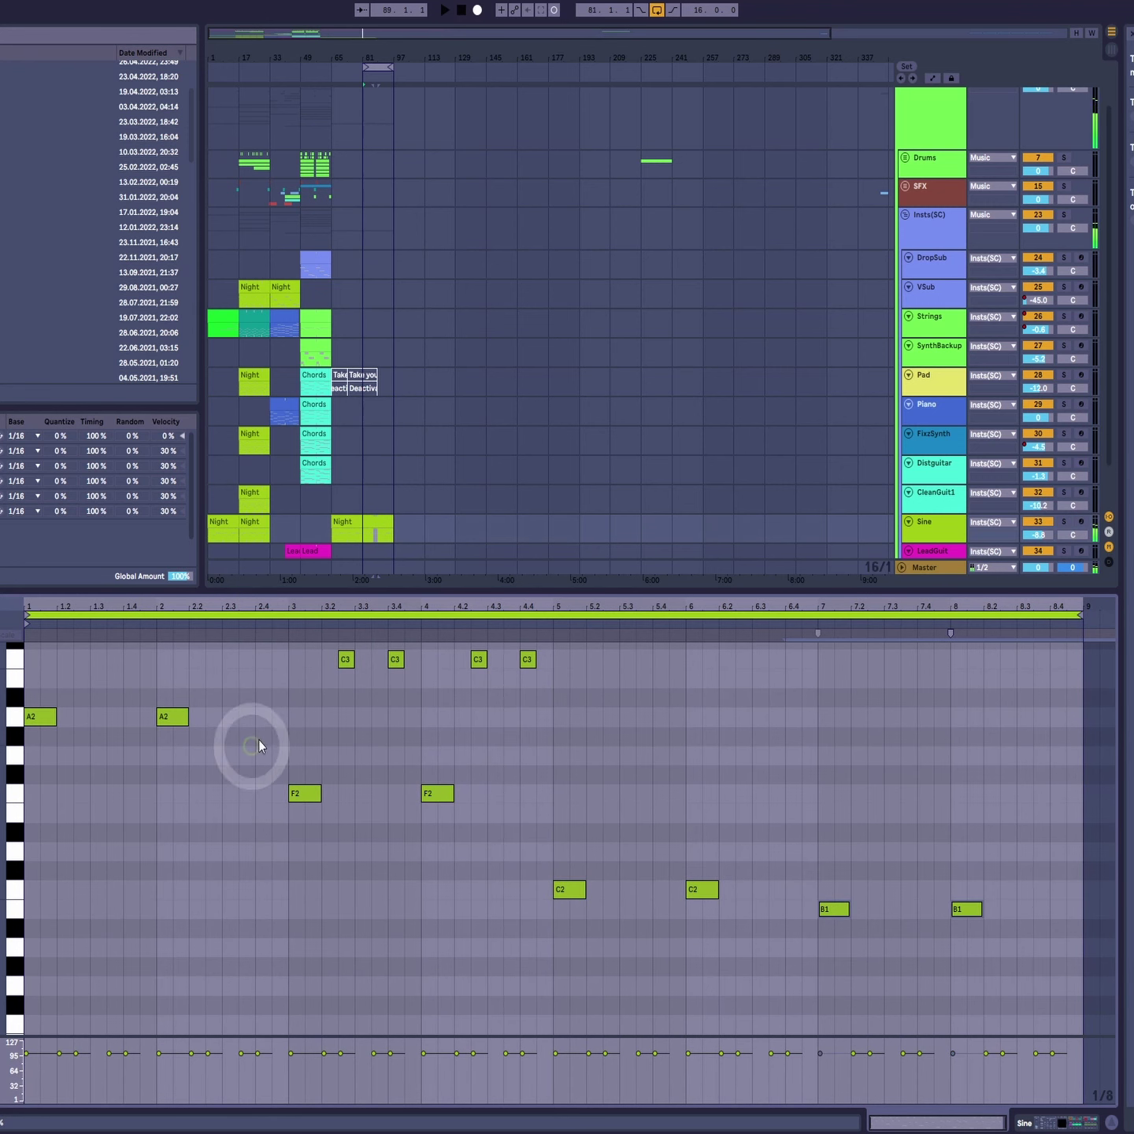
{"action": "scroll", "coordinate": [809, 892], "scroll_direction": "up", "scroll_amount": 3}
{"action": "scroll", "coordinate": [866, 891], "scroll_direction": "up", "scroll_amount": 6}
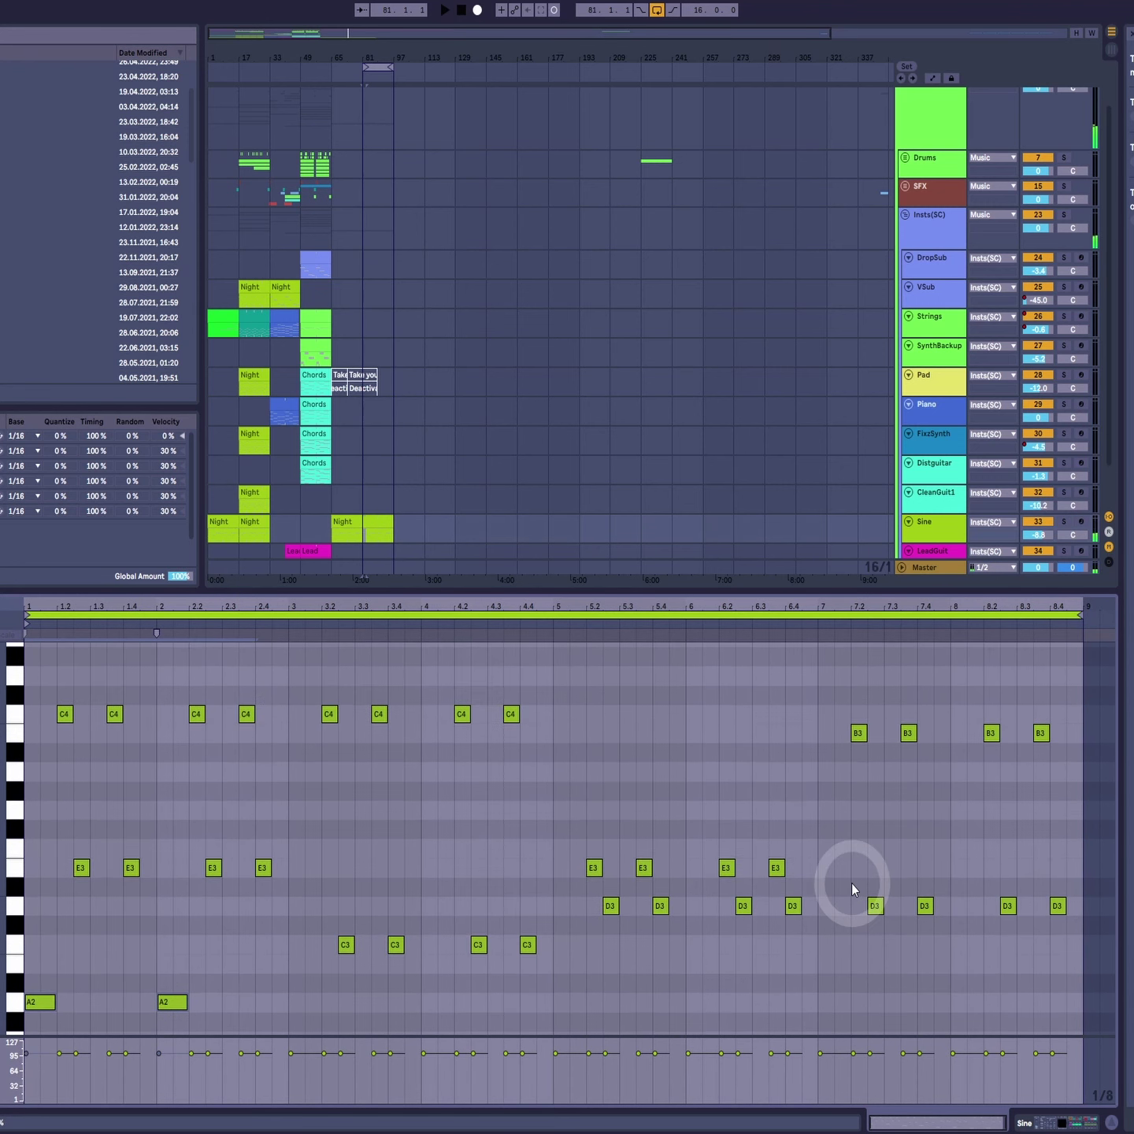
Step: Examine all the notes in bars 7 and 8, from the B3 melody down to the B1 bass
{"action": "scroll", "coordinate": [851, 883], "scroll_direction": "down", "scroll_amount": 7}
{"action": "left_click", "coordinate": [834, 835]}
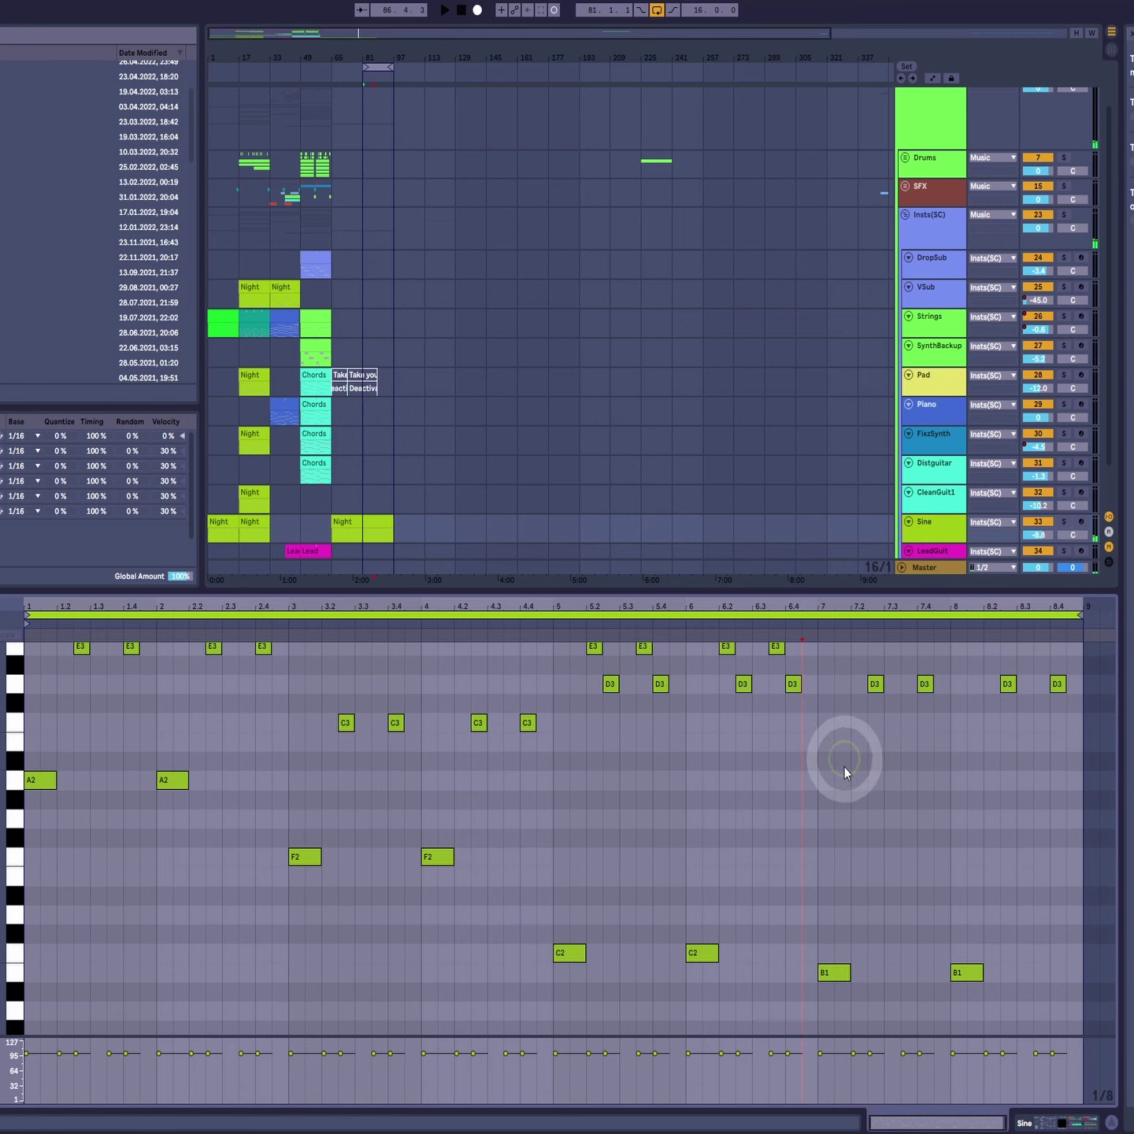
{"action": "left_click", "coordinate": [818, 794]}
{"action": "scroll", "coordinate": [865, 833], "scroll_direction": "up", "scroll_amount": 6}
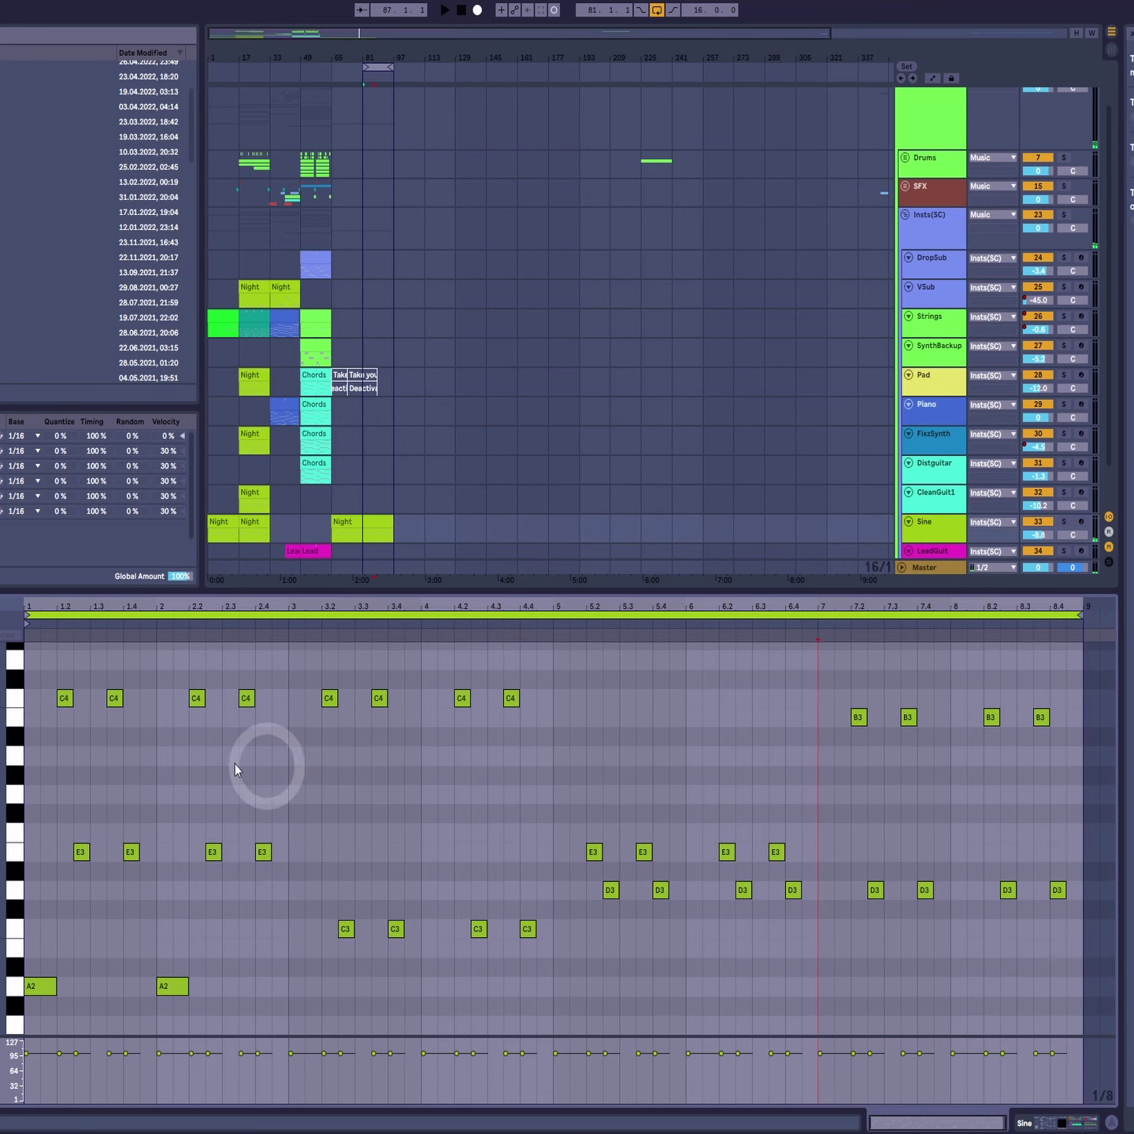
{"action": "left_click_drag", "start_coordinate": [4, 757], "coordinate": [0, 748]}
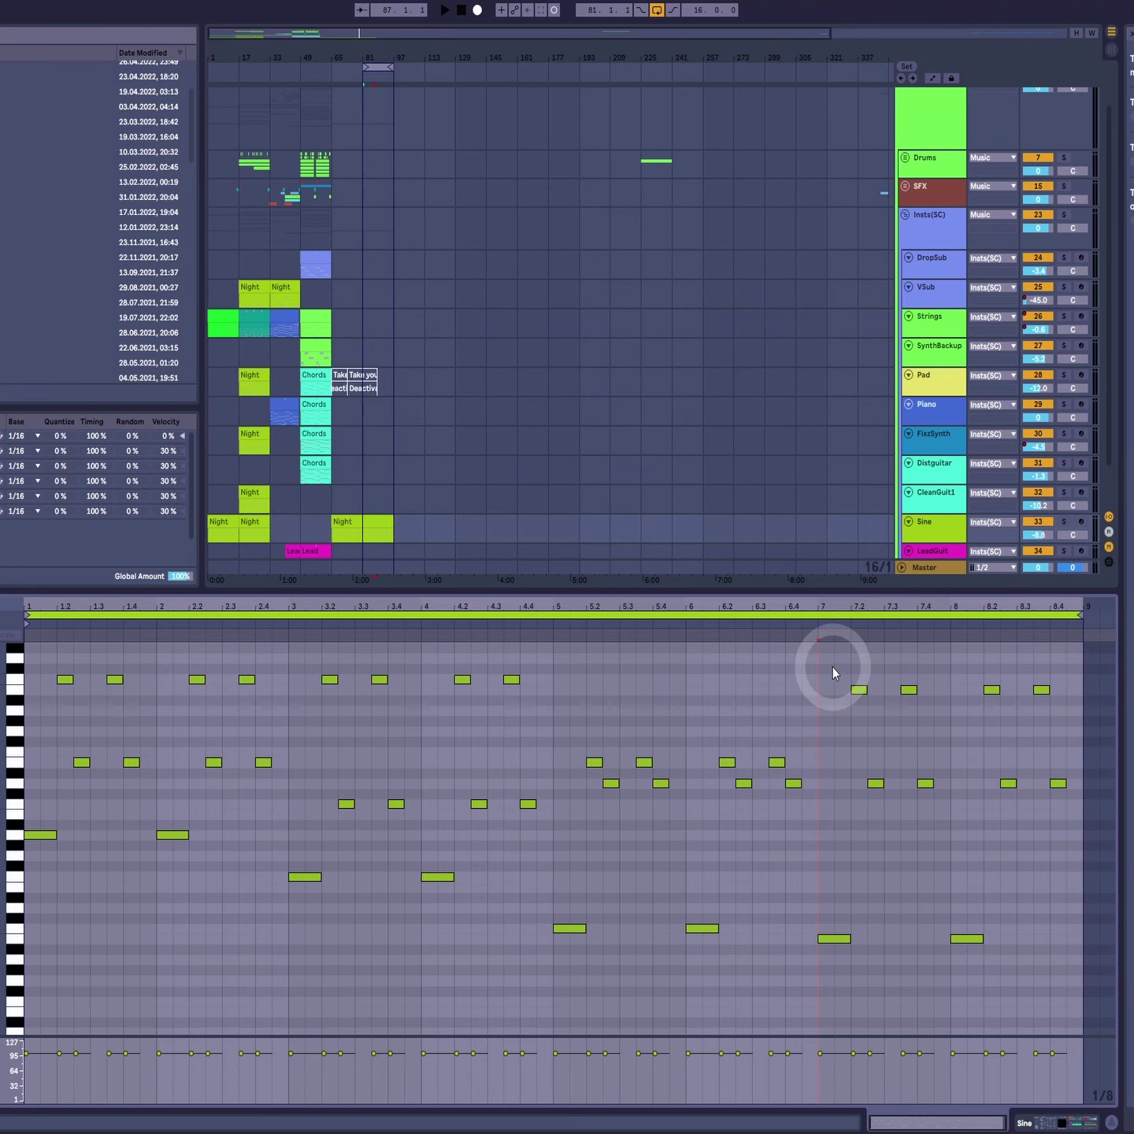
{"action": "left_click_drag", "start_coordinate": [818, 661], "coordinate": [1069, 1021]}
{"action": "left_click_drag", "start_coordinate": [1021, 934], "coordinate": [829, 964]}
Step: Try one short note below and one above the bass note at the start of bar 7, and delete both
{"action": "double_click", "coordinate": [833, 979]}
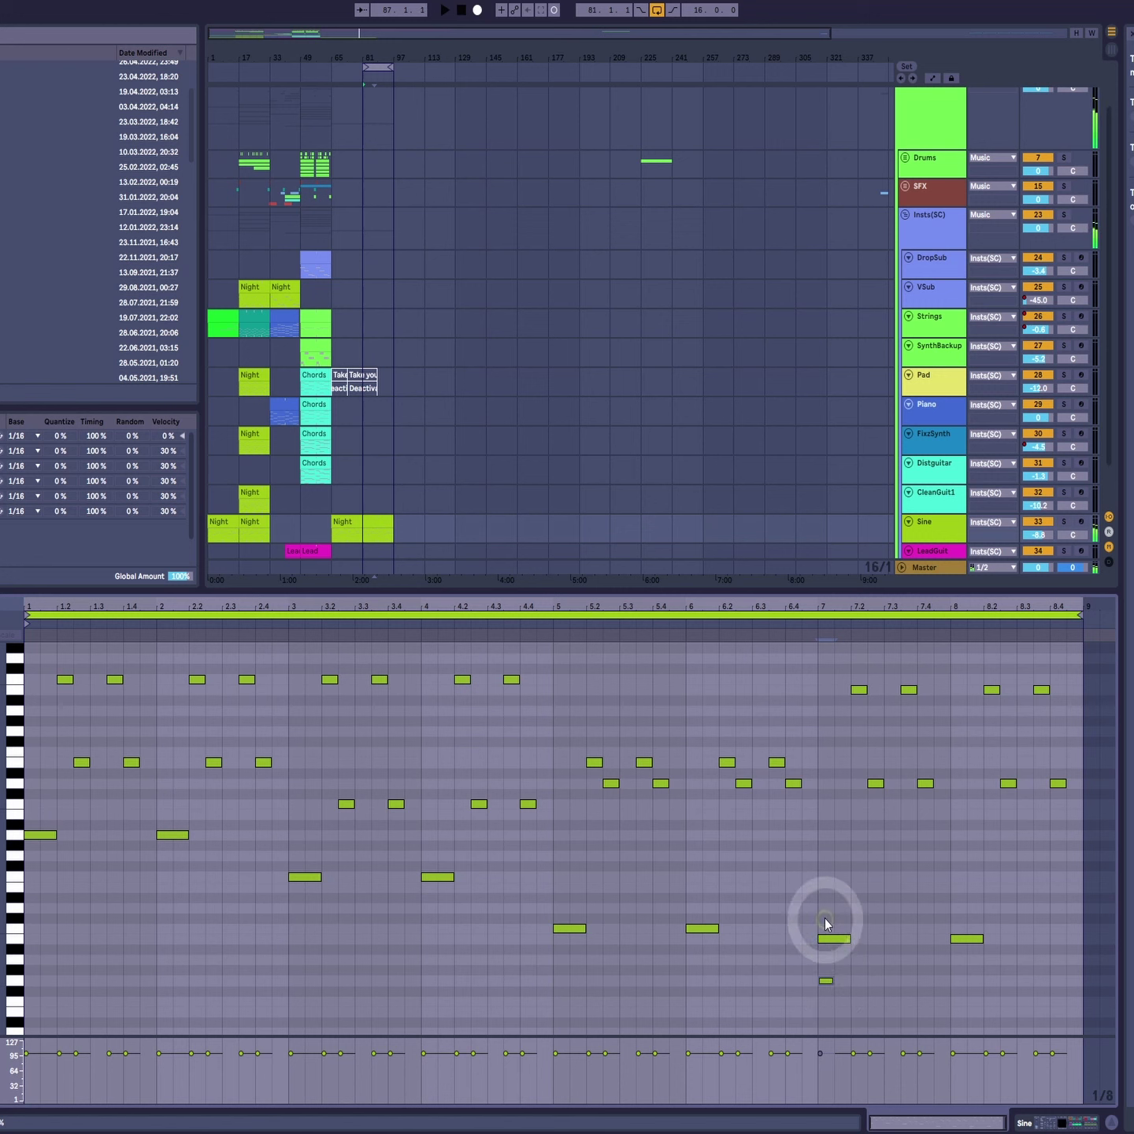
{"action": "double_click", "coordinate": [825, 909]}
{"action": "left_click", "coordinate": [826, 982]}
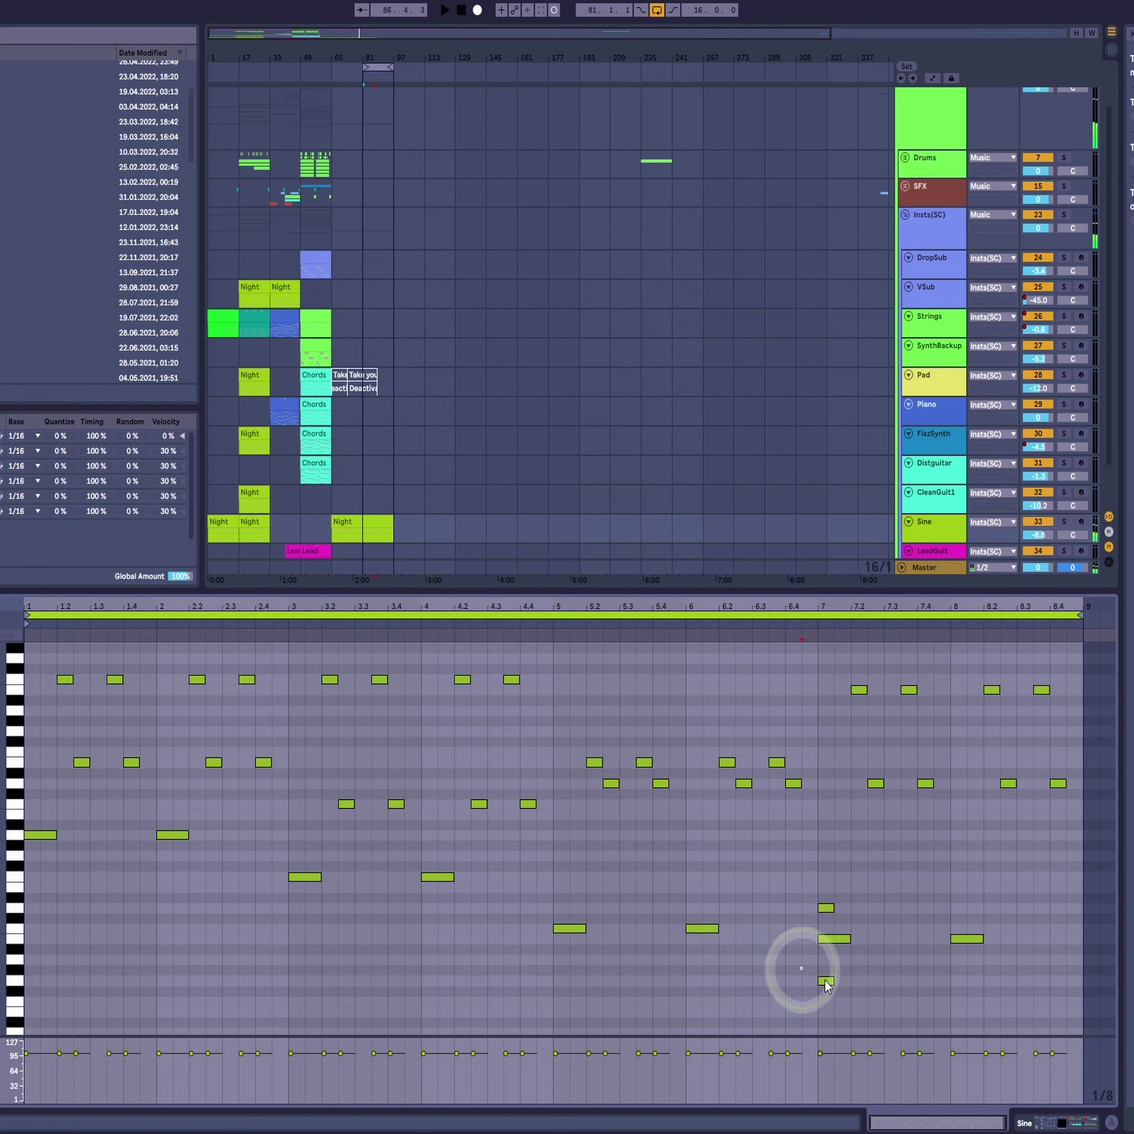
{"action": "left_click_drag", "start_coordinate": [802, 966], "coordinate": [973, 1010]}
{"action": "key", "text": "Delete"}
{"action": "left_click_drag", "start_coordinate": [857, 892], "coordinate": [1053, 1000]}
{"action": "key", "text": "Delete"}
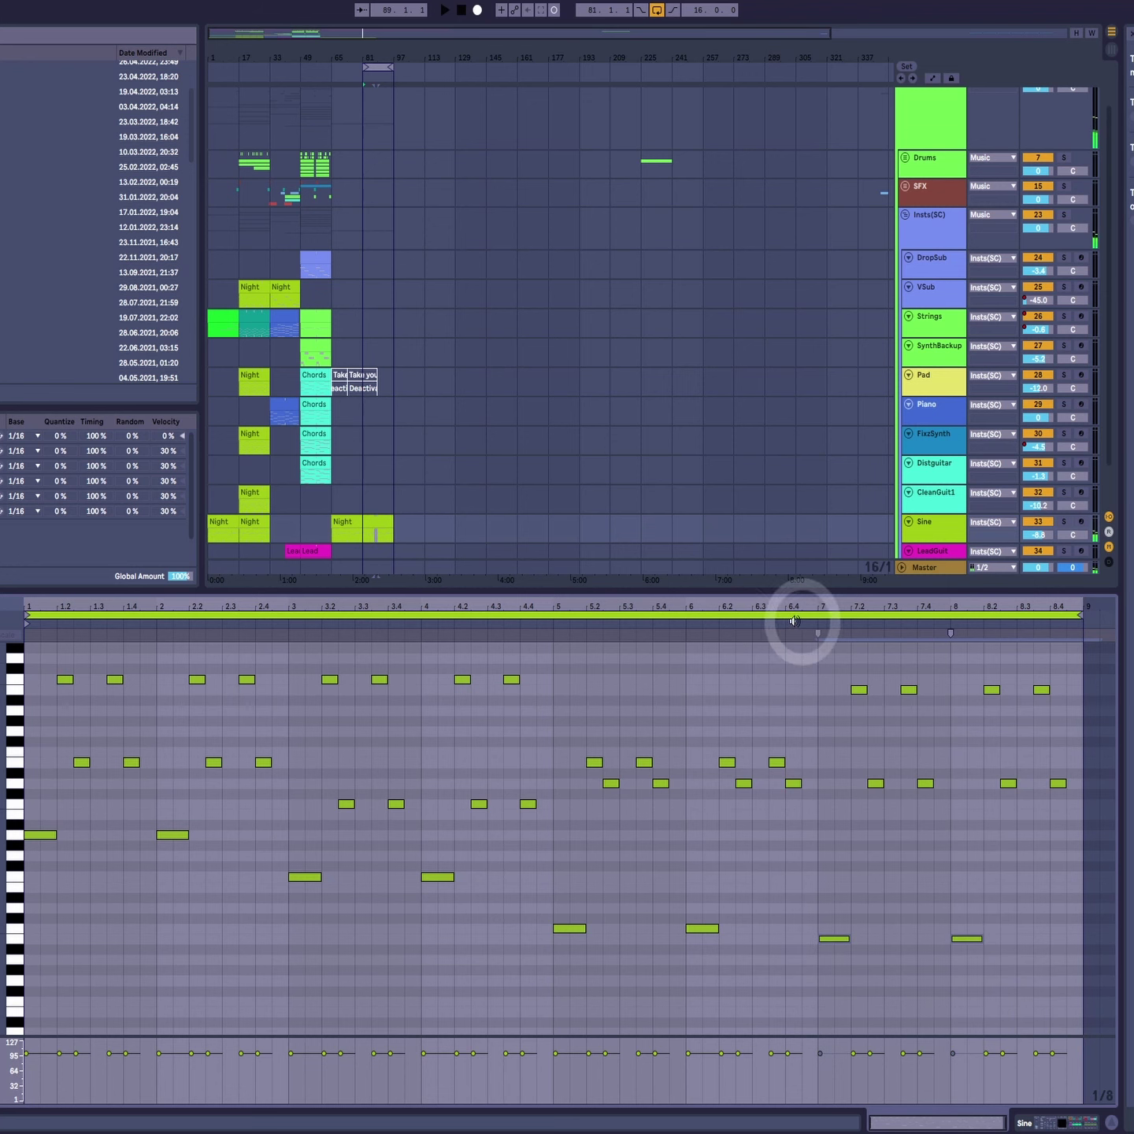
Step: Play the eight-bar chord pattern through to bar 8 to hear the bass movement
{"action": "scroll", "coordinate": [516, 747], "scroll_direction": "up", "scroll_amount": 3}
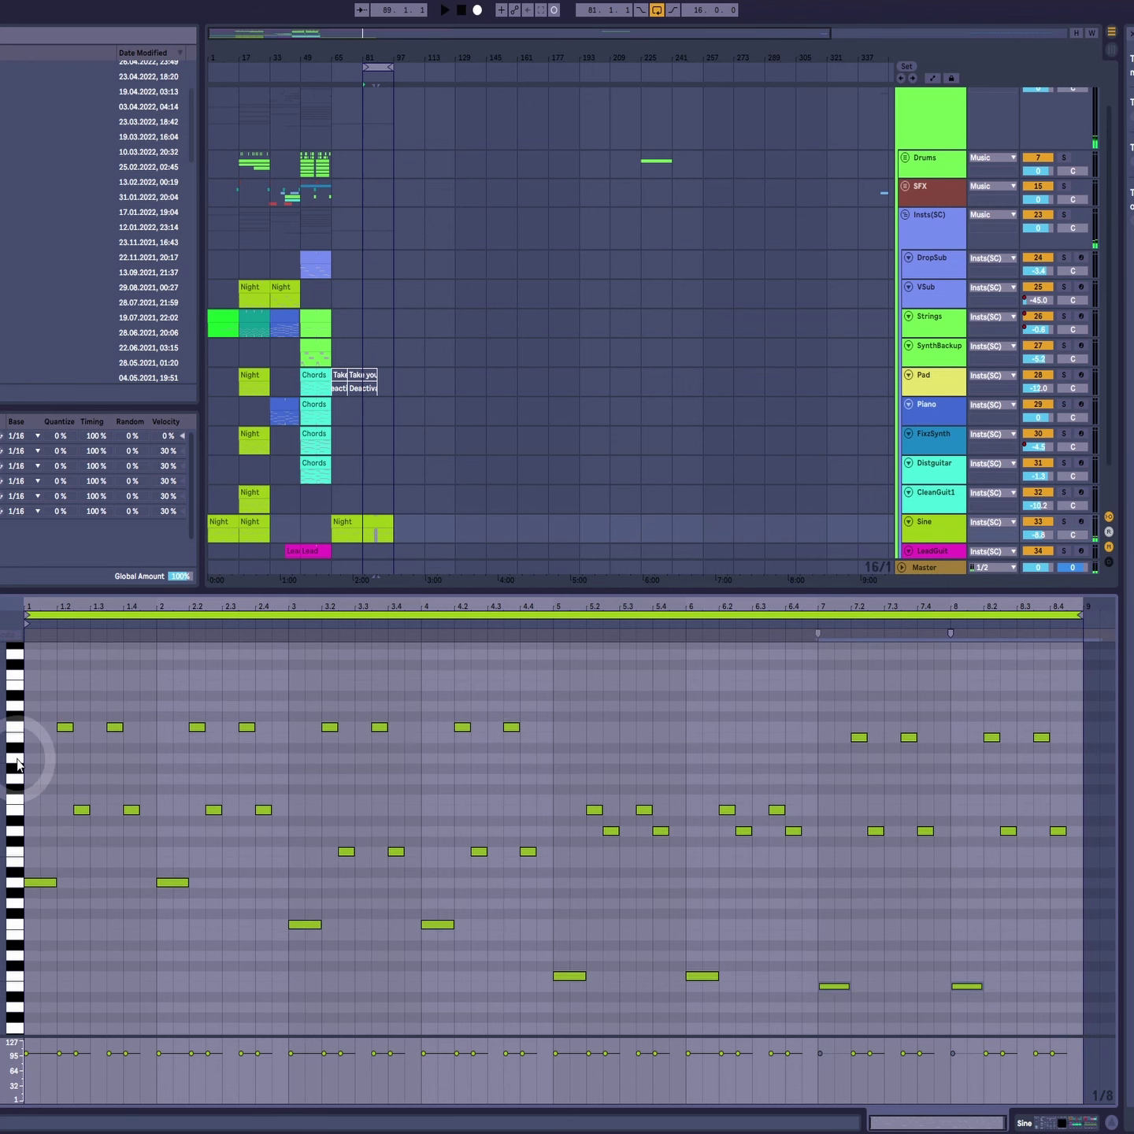
{"action": "mouse_move", "coordinate": [4, 748]}
{"action": "left_mouse_down"}
{"action": "mouse_move", "coordinate": [10, 760]}
{"action": "mouse_move", "coordinate": [4, 745]}
{"action": "left_mouse_up"}
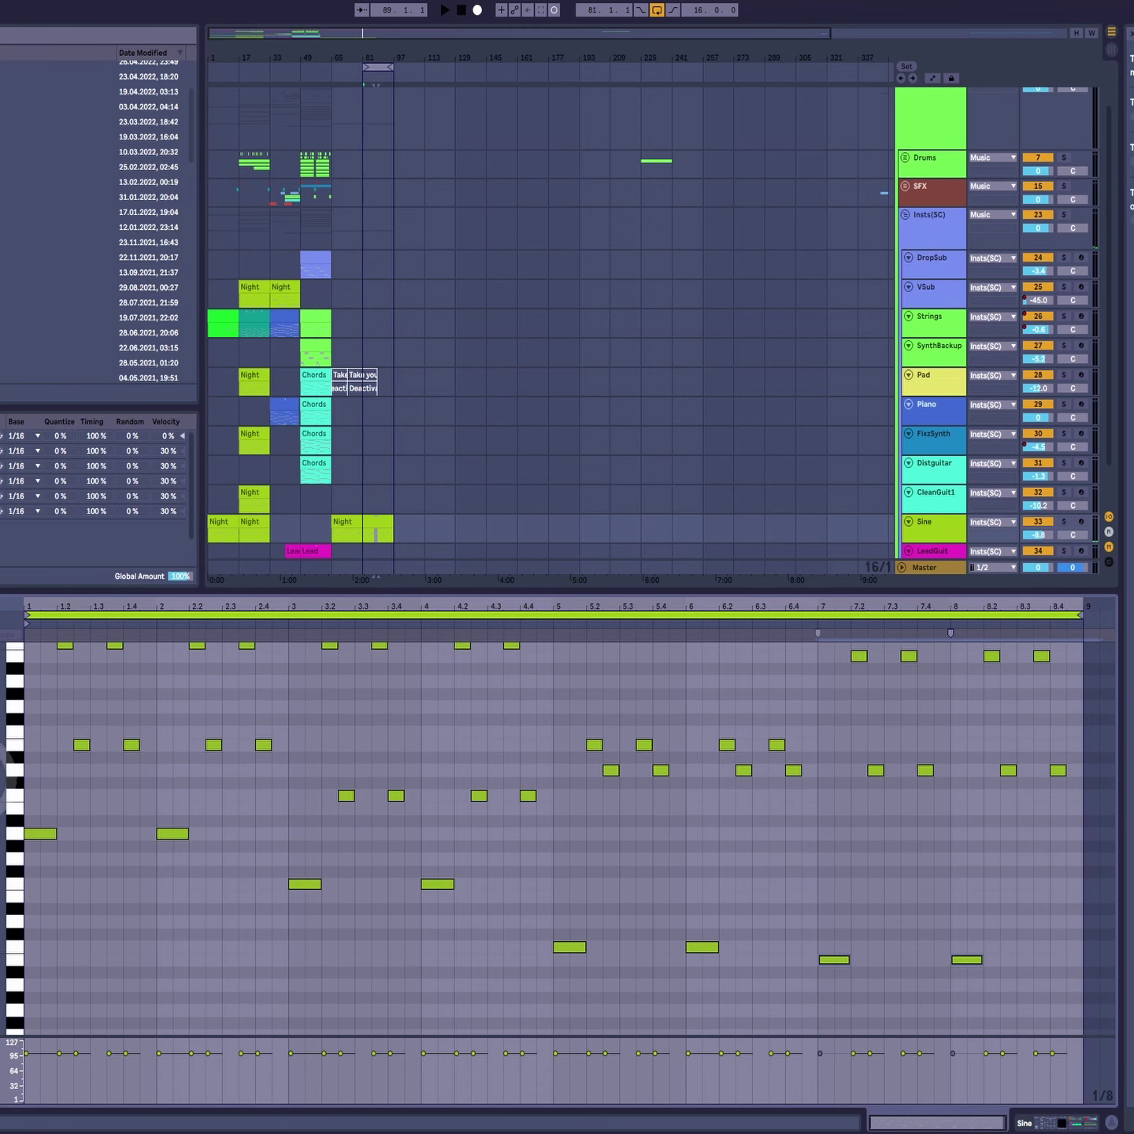
{"action": "scroll", "coordinate": [4, 762], "scroll_direction": "up", "scroll_amount": 2}
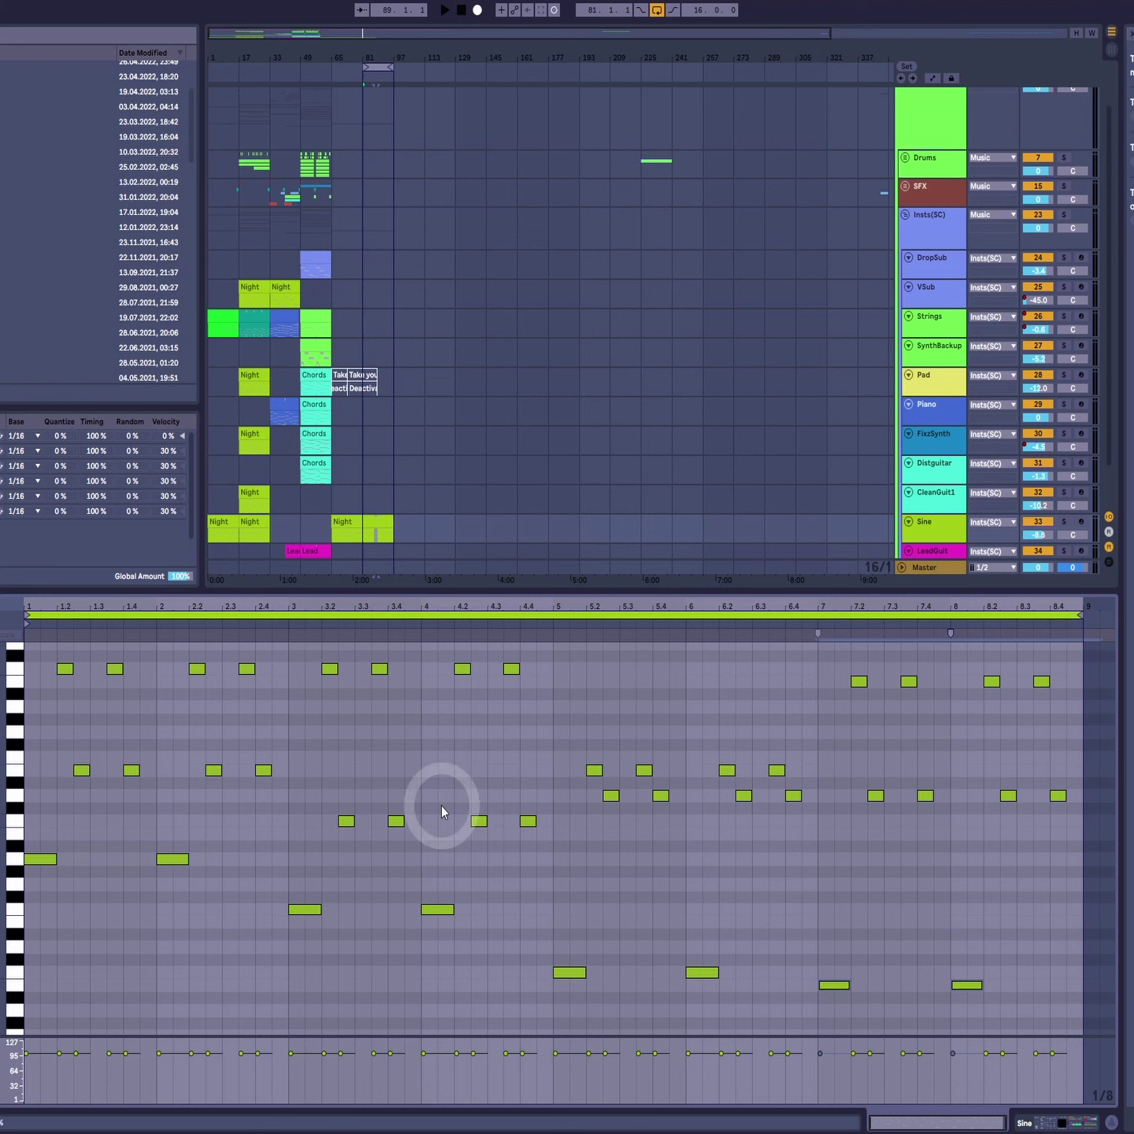
{"action": "key", "text": "space"}
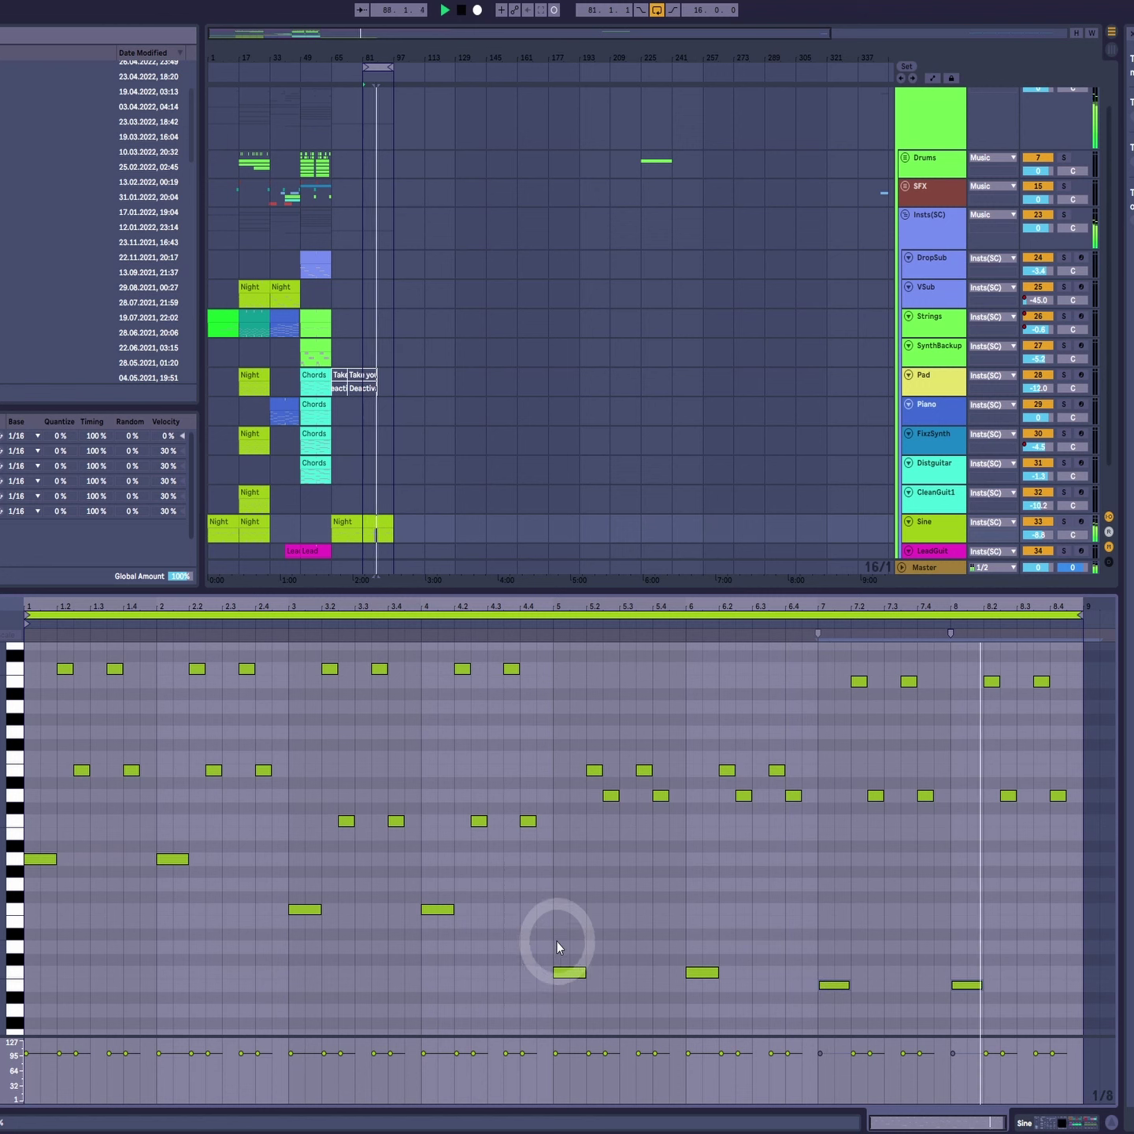
{"action": "key", "text": "space"}
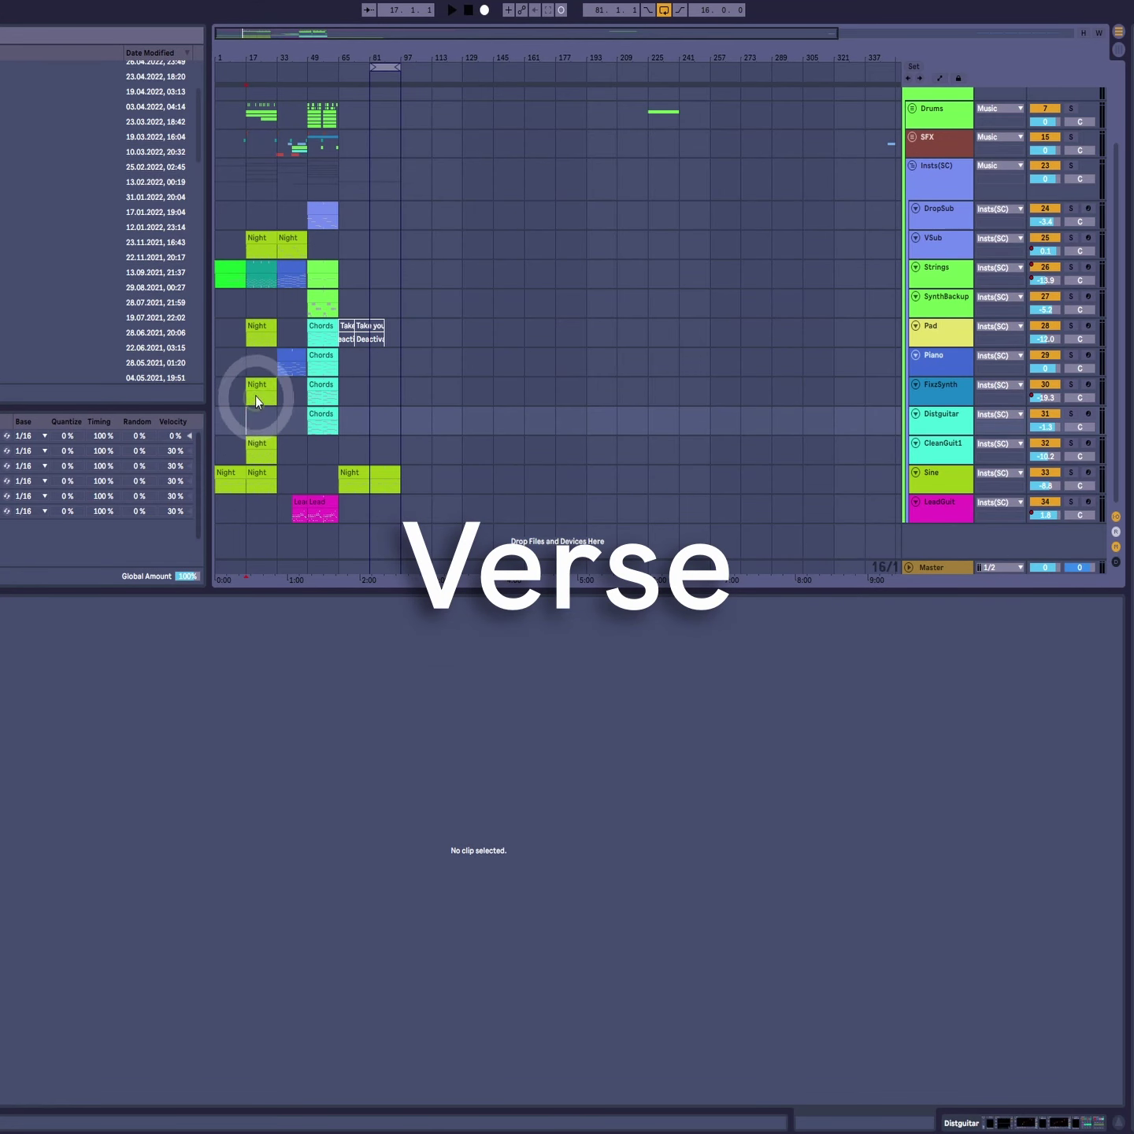
Step: Play the verse at bar 17 with the FixzSynth clip's notes open, and bring up the CleanGuit1 clip's notes
{"action": "left_click", "coordinate": [259, 388]}
{"action": "key", "text": "space"}
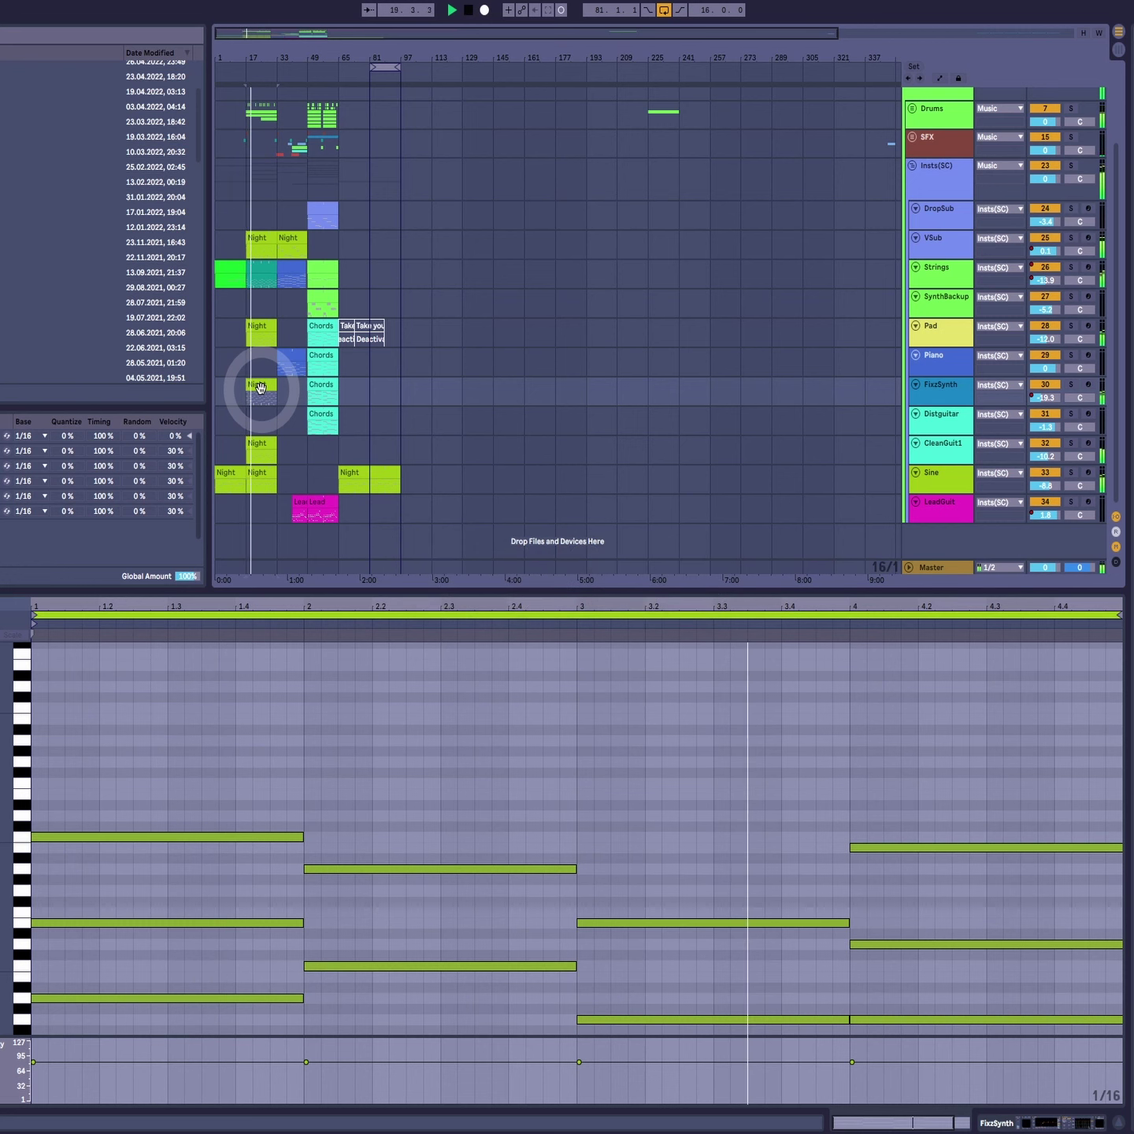
{"action": "left_click", "coordinate": [255, 467]}
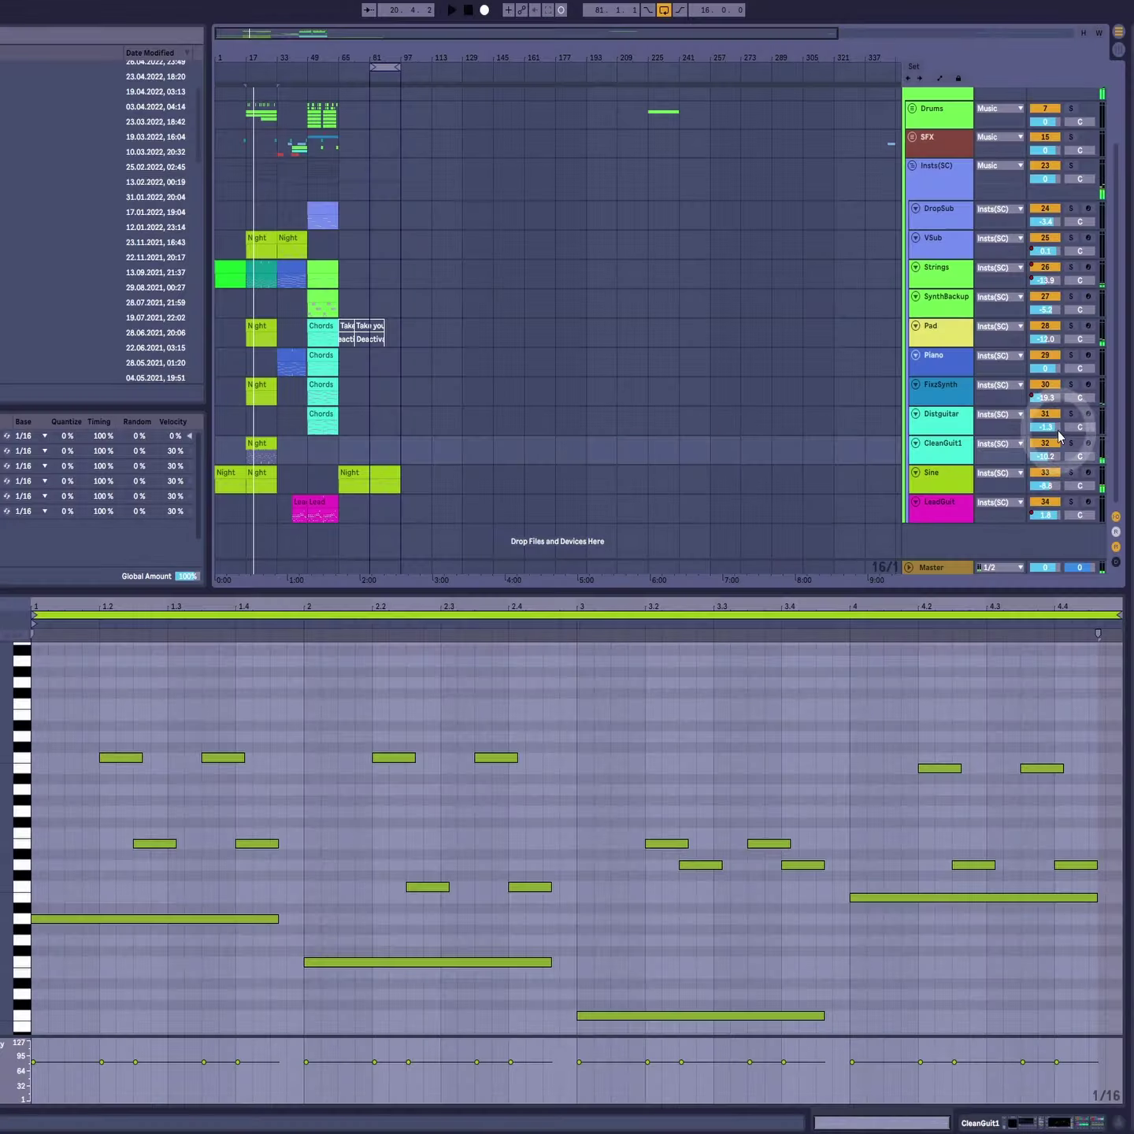
Step: Solo CleanGuit1, listen to its clip, and select the bass note in bar 4 for inspection
{"action": "left_click", "coordinate": [1071, 443]}
{"action": "key", "text": "space"}
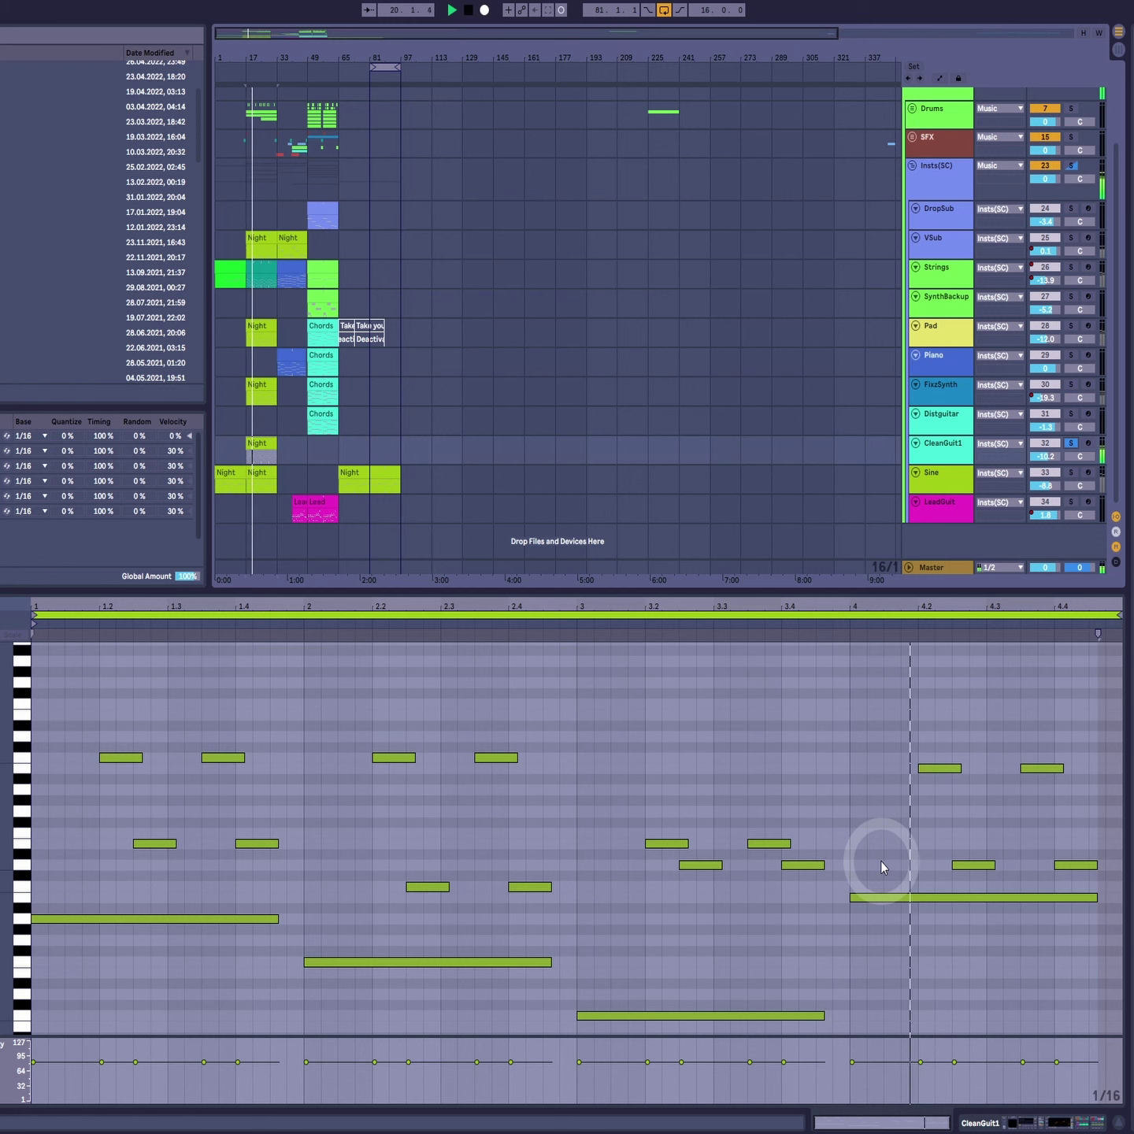
{"action": "key", "text": "space"}
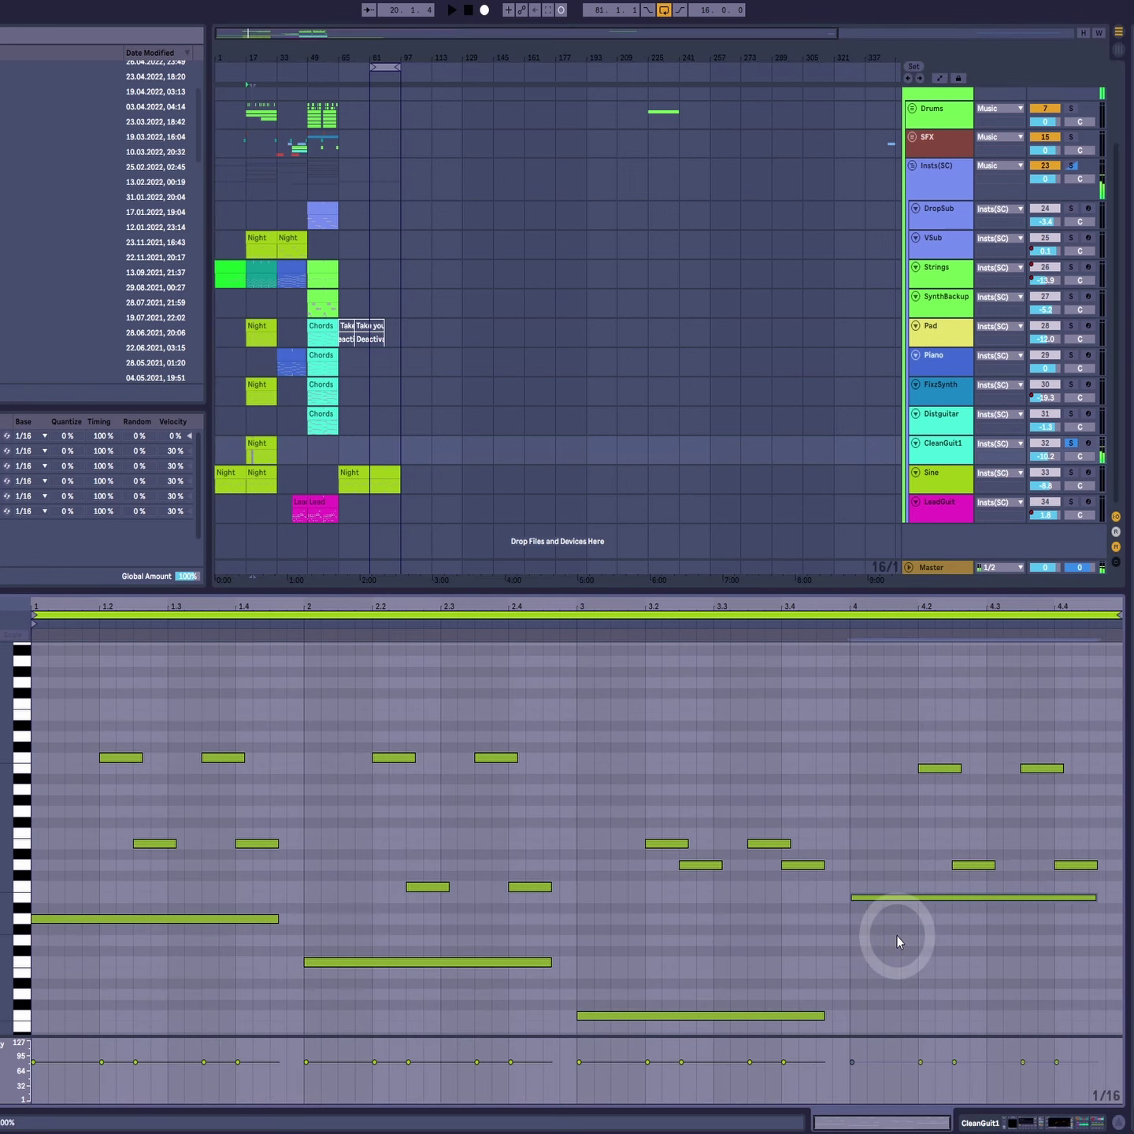
{"action": "left_click", "coordinate": [871, 897]}
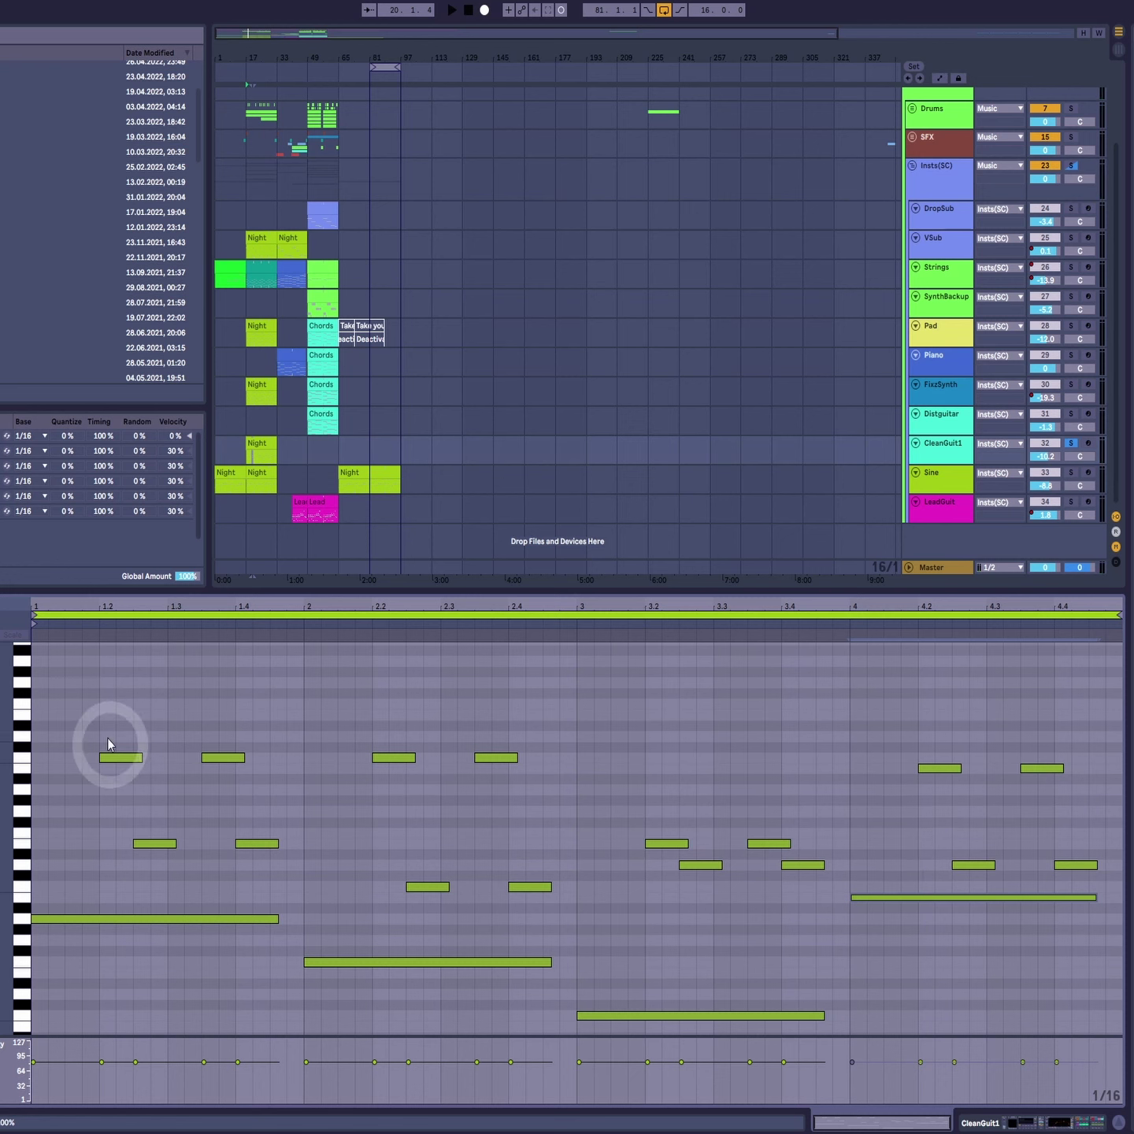
Step: Select all notes in the CleanGuit1 clip, play it with the Sine track soloed for comparison, and clear the solos
{"action": "left_click_drag", "start_coordinate": [63, 718], "coordinate": [1129, 1031]}
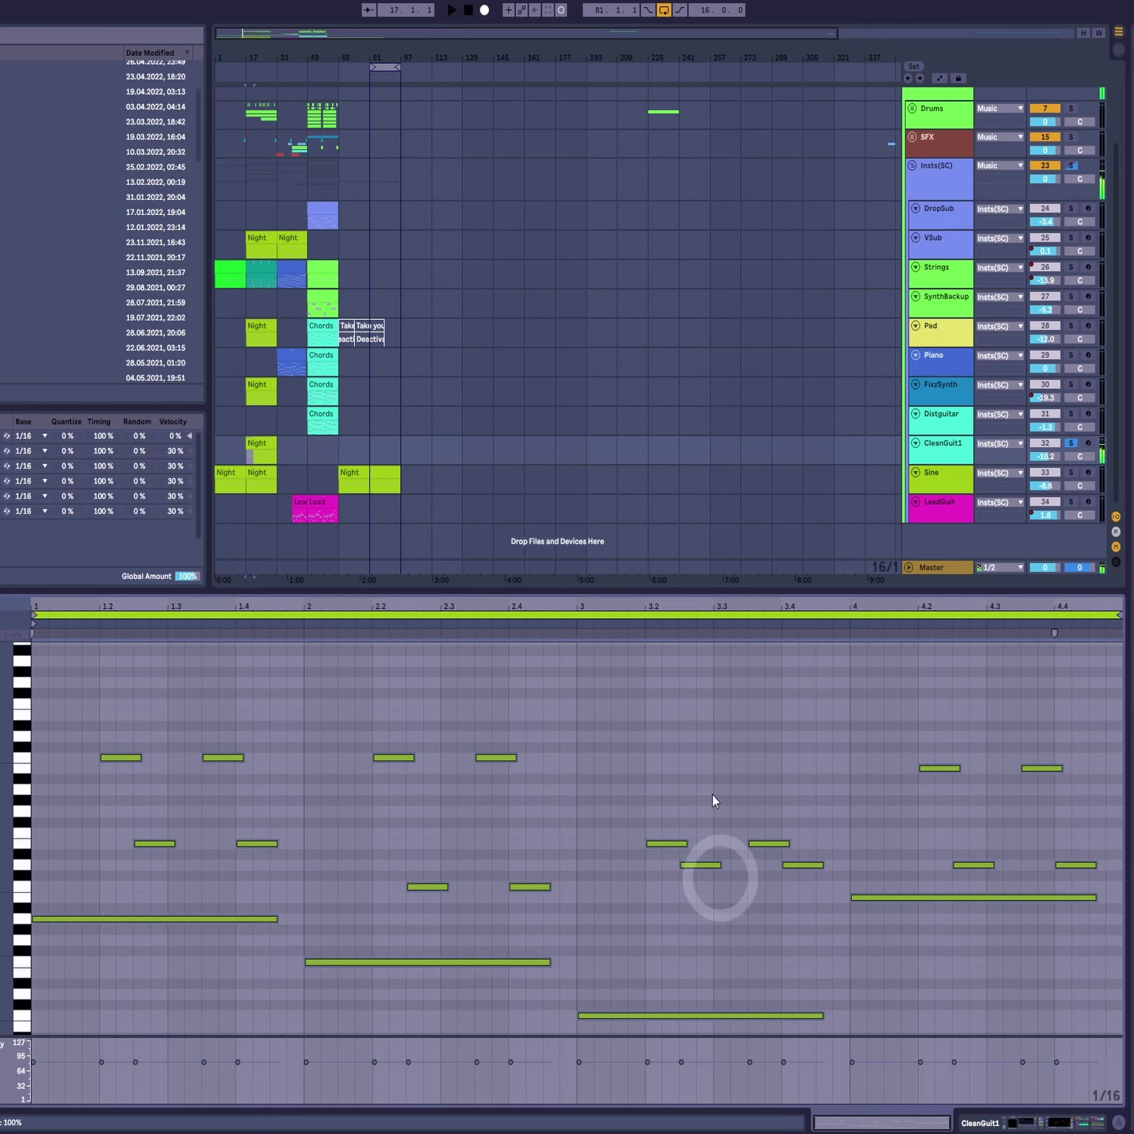
{"action": "left_click", "coordinate": [1070, 472]}
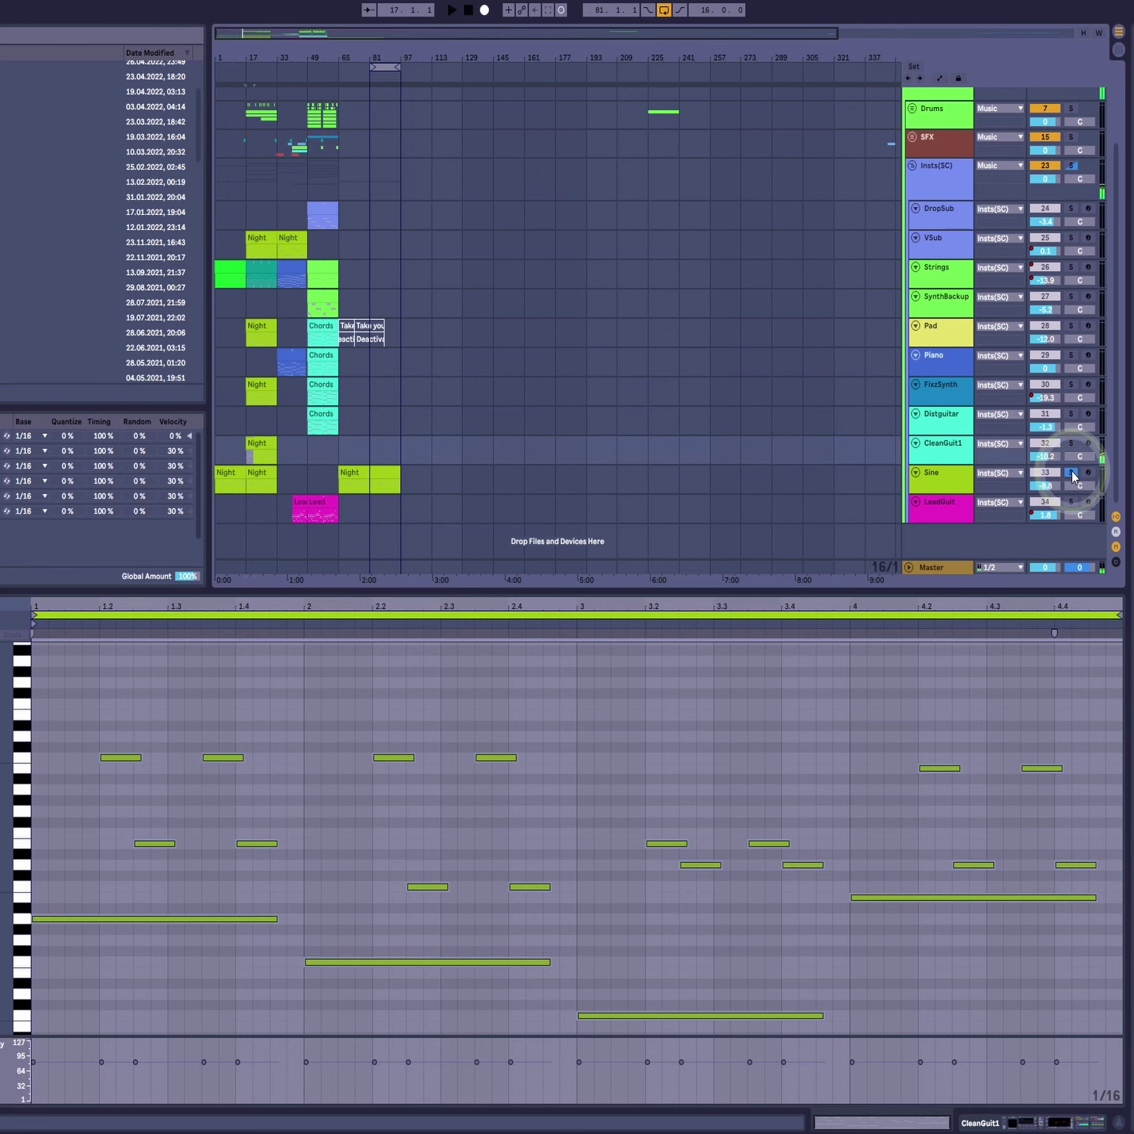
{"action": "key", "text": "space"}
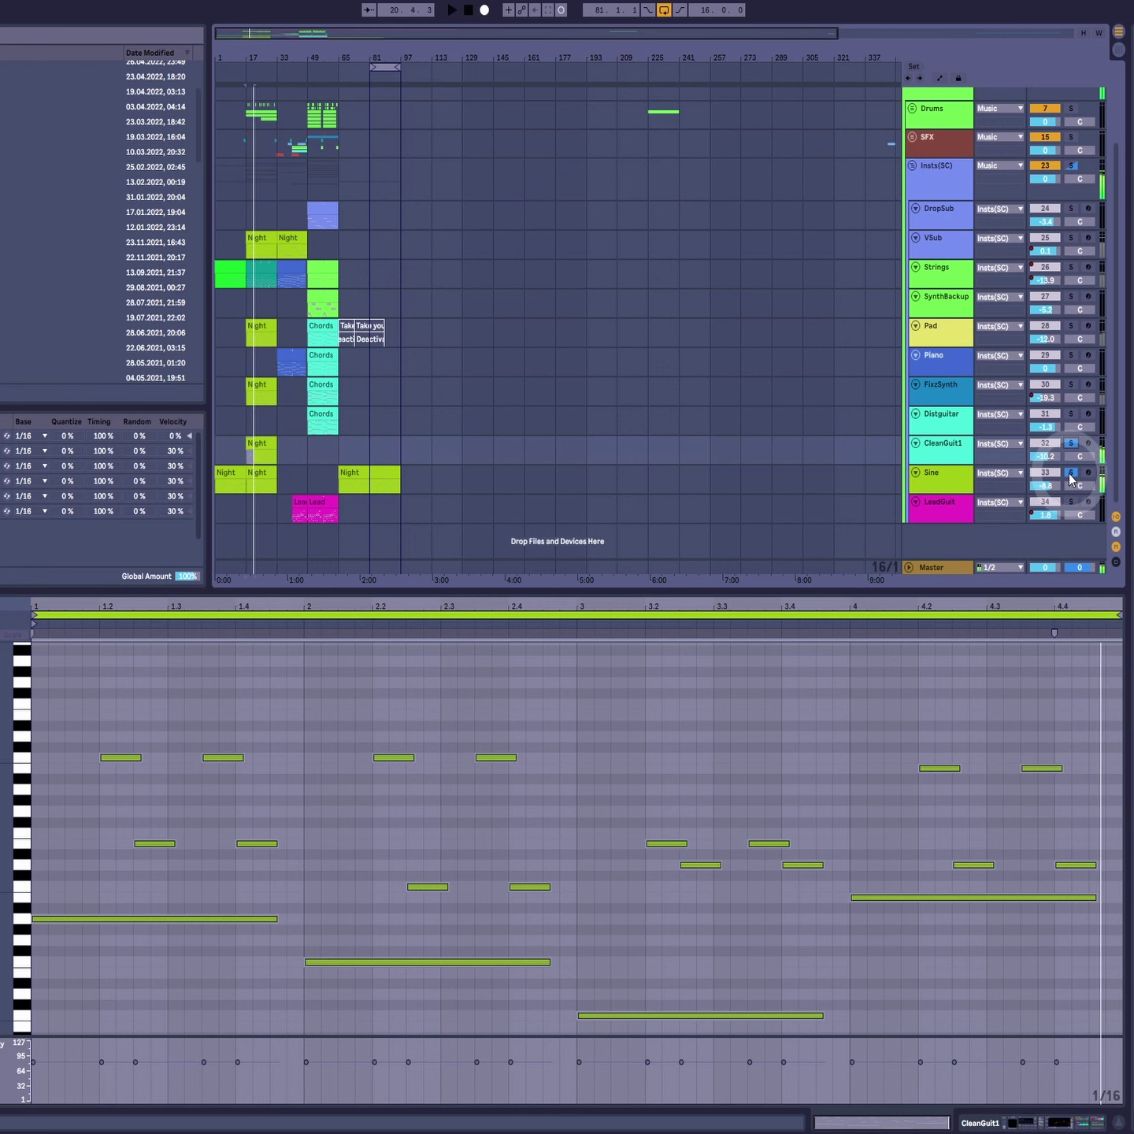
{"action": "left_click", "coordinate": [1071, 444]}
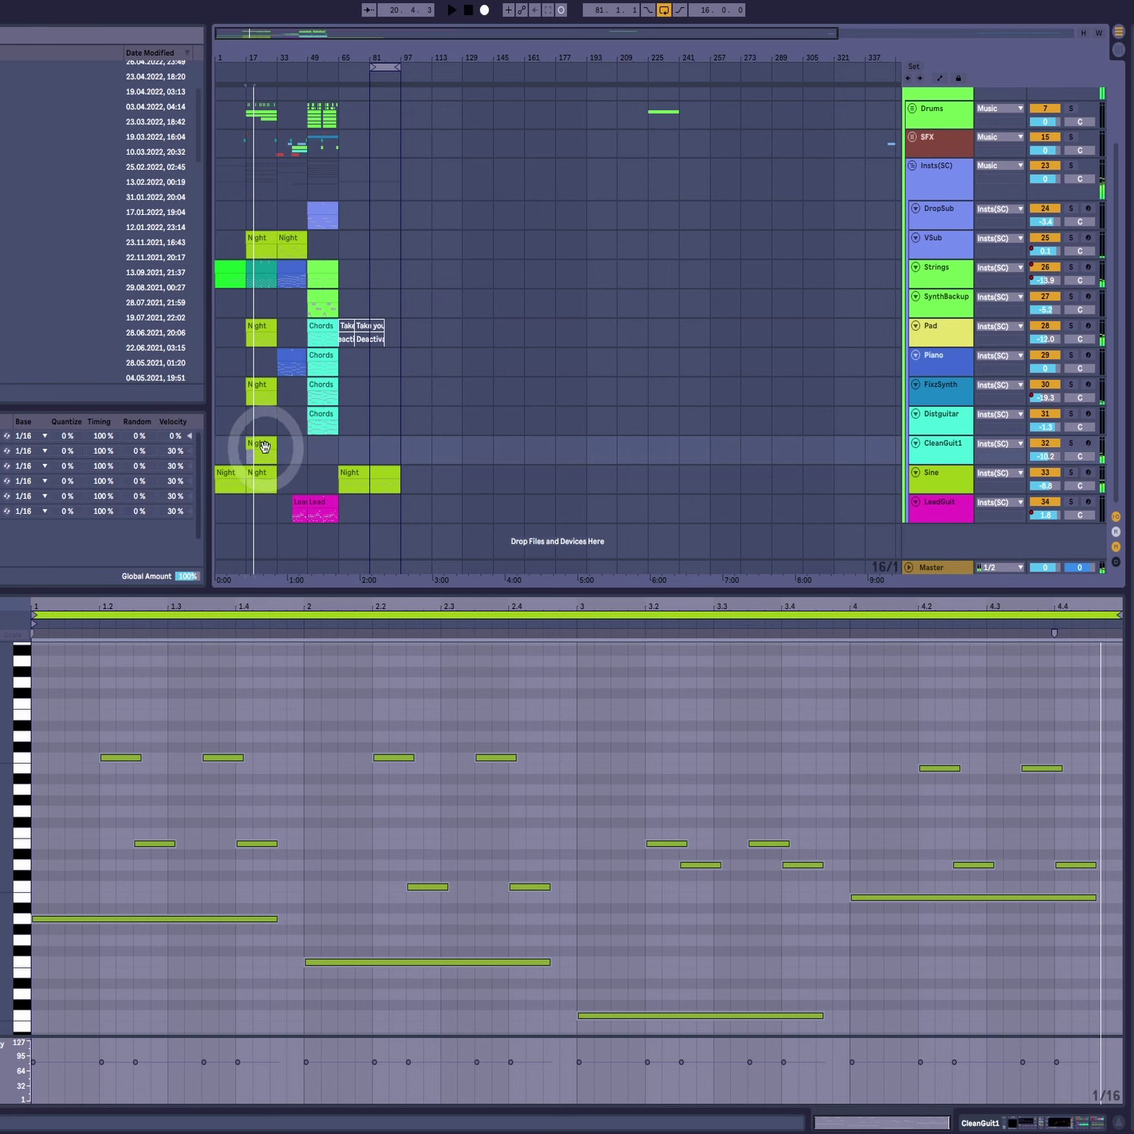
{"action": "key", "text": "space"}
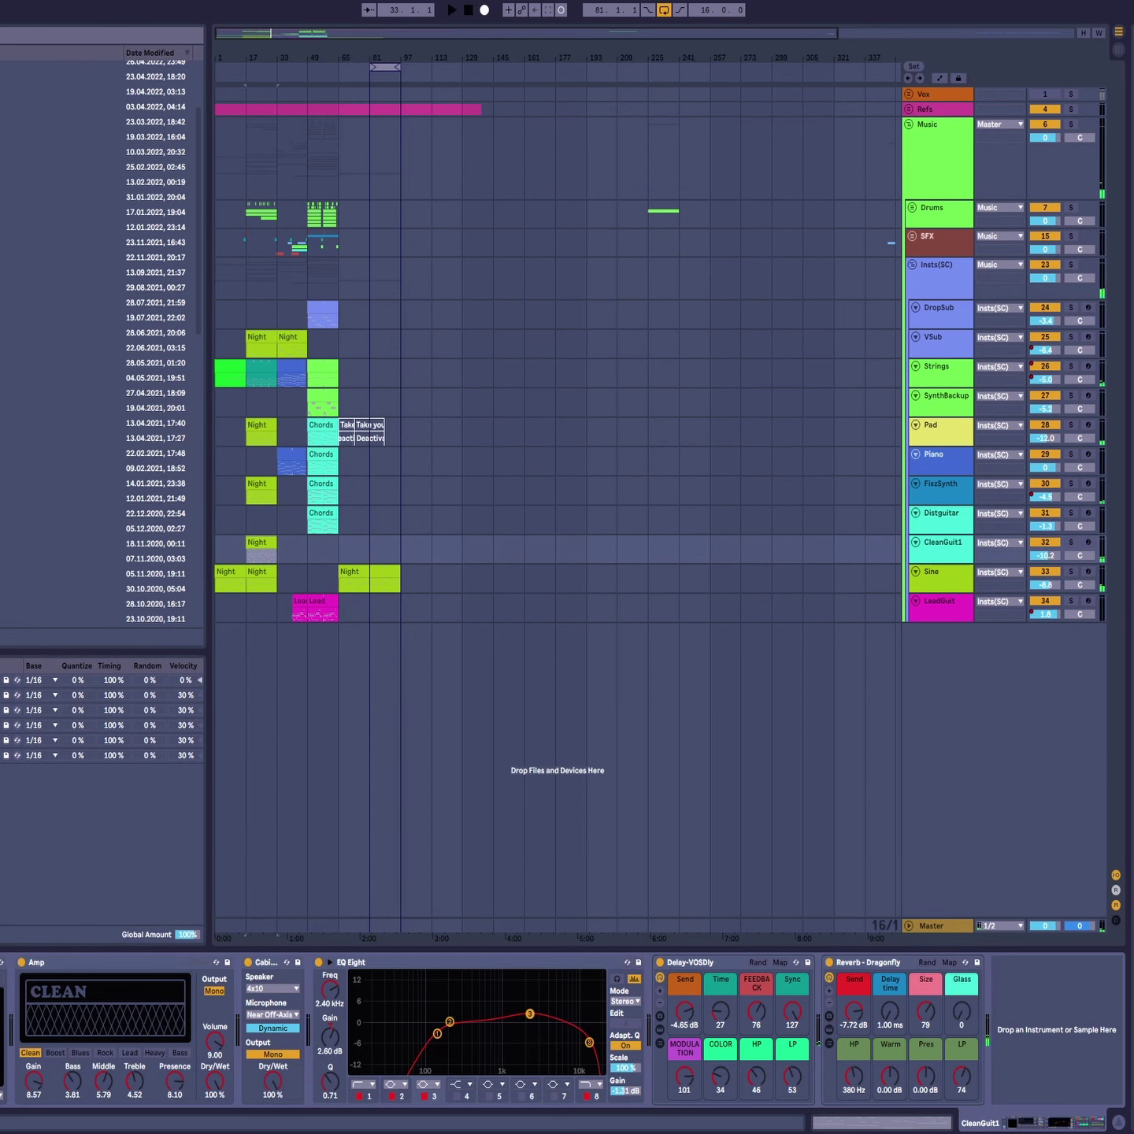
Step: Audition the second slider of CleanGuit1's LABS instrument at up to 73% during playback, lower it again and close the plugin
{"action": "left_click", "coordinate": [7, 963]}
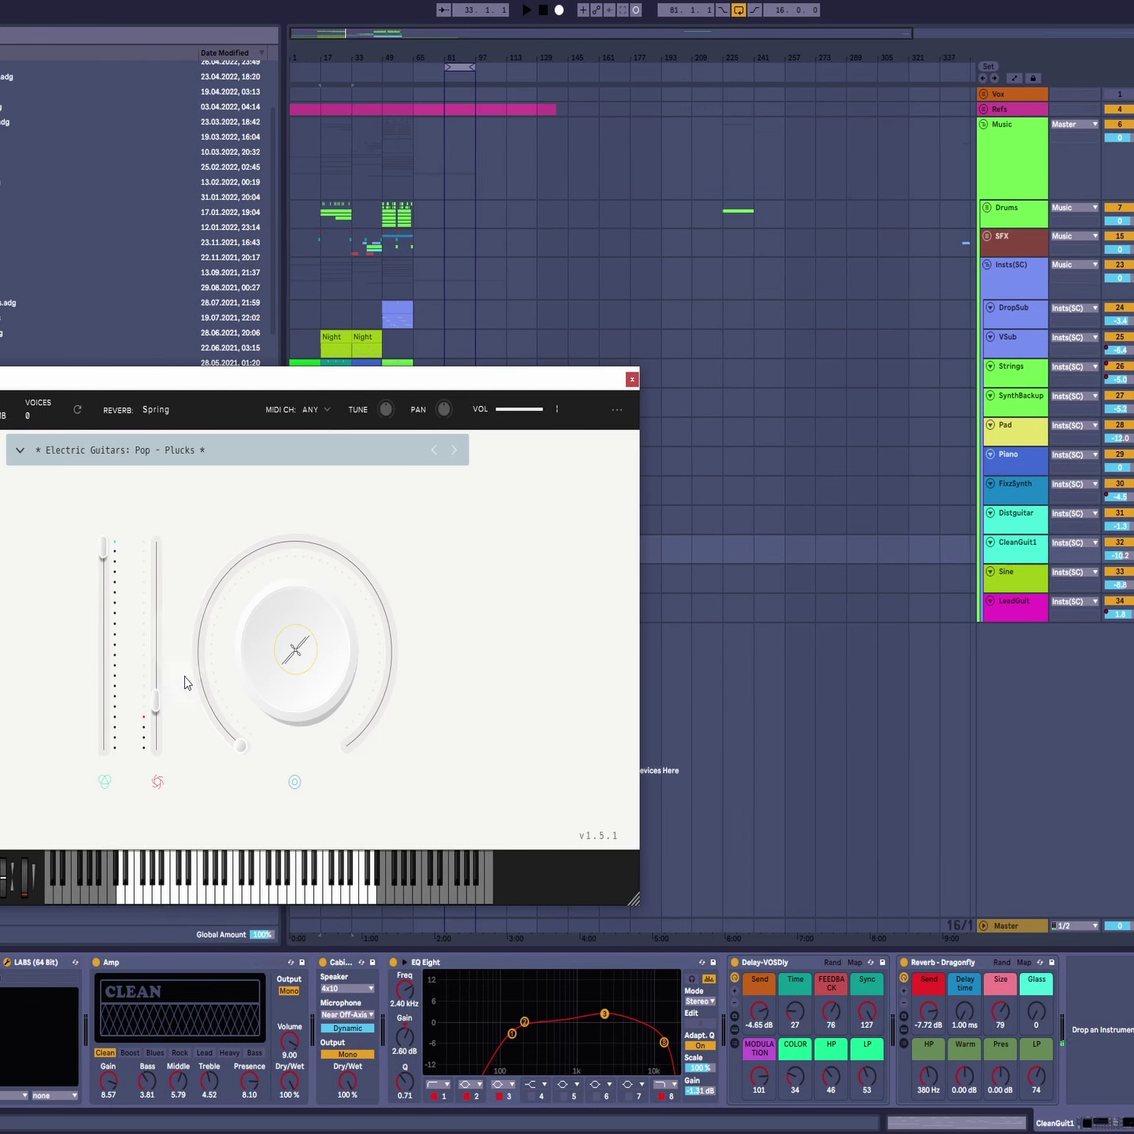
{"action": "mouse_move", "coordinate": [392, 549]}
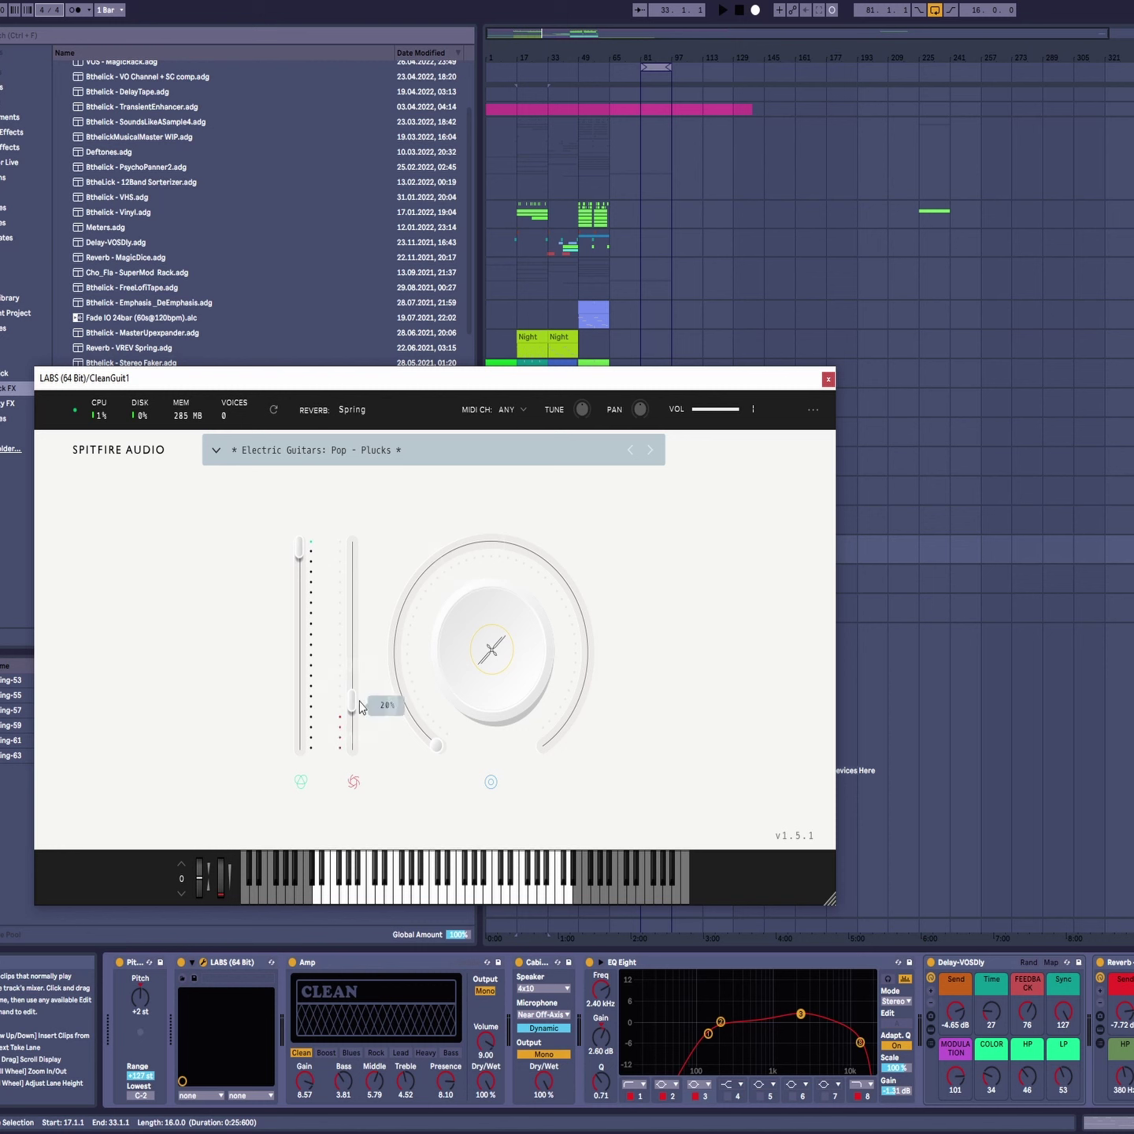
{"action": "key", "text": "space"}
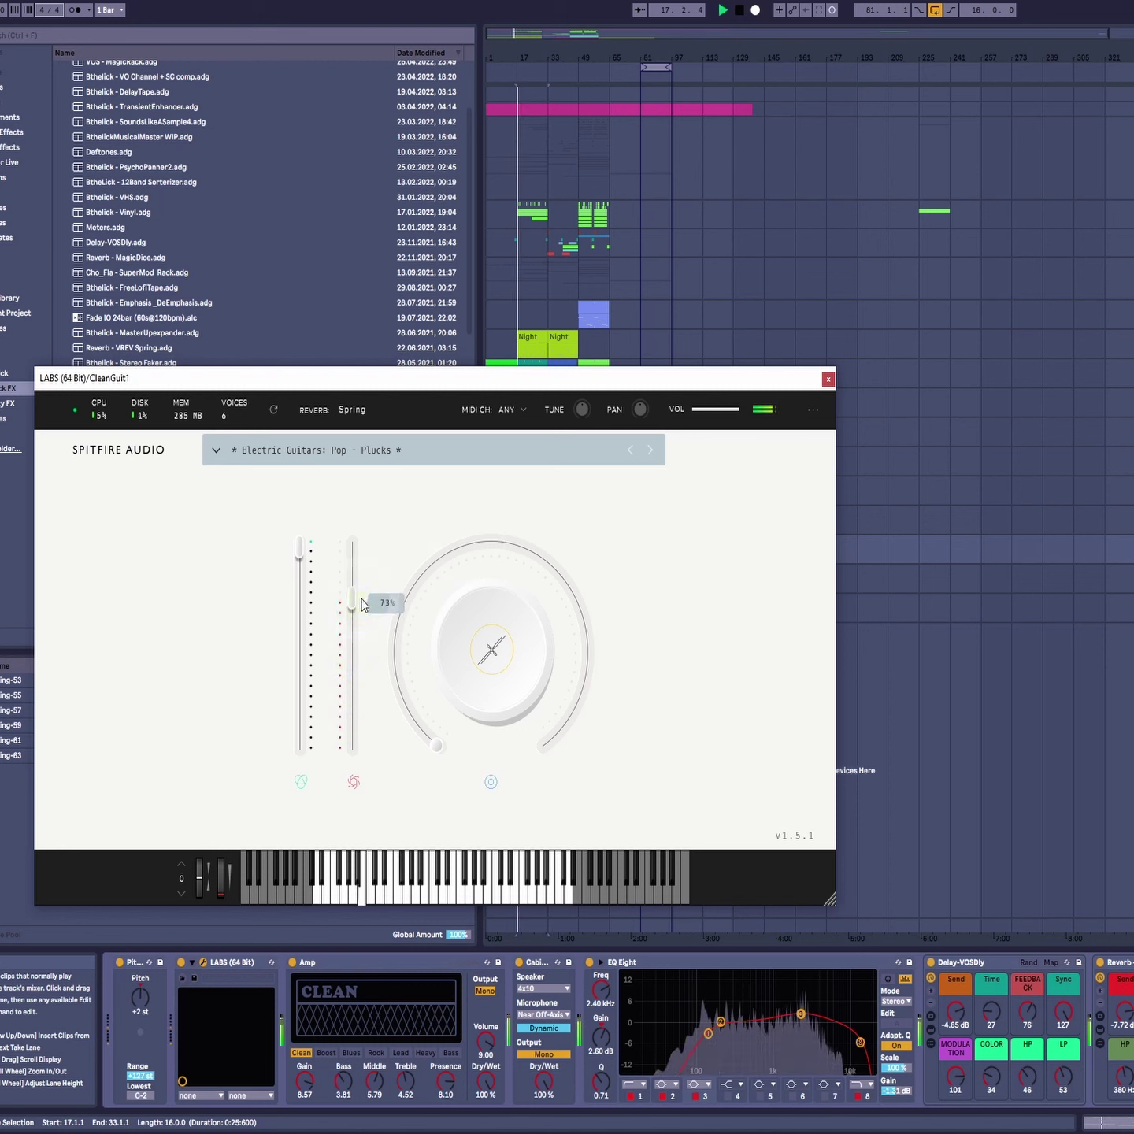
{"action": "left_click_drag", "start_coordinate": [363, 605], "coordinate": [375, 713]}
{"action": "key", "text": "space"}
{"action": "left_click", "coordinate": [828, 379]}
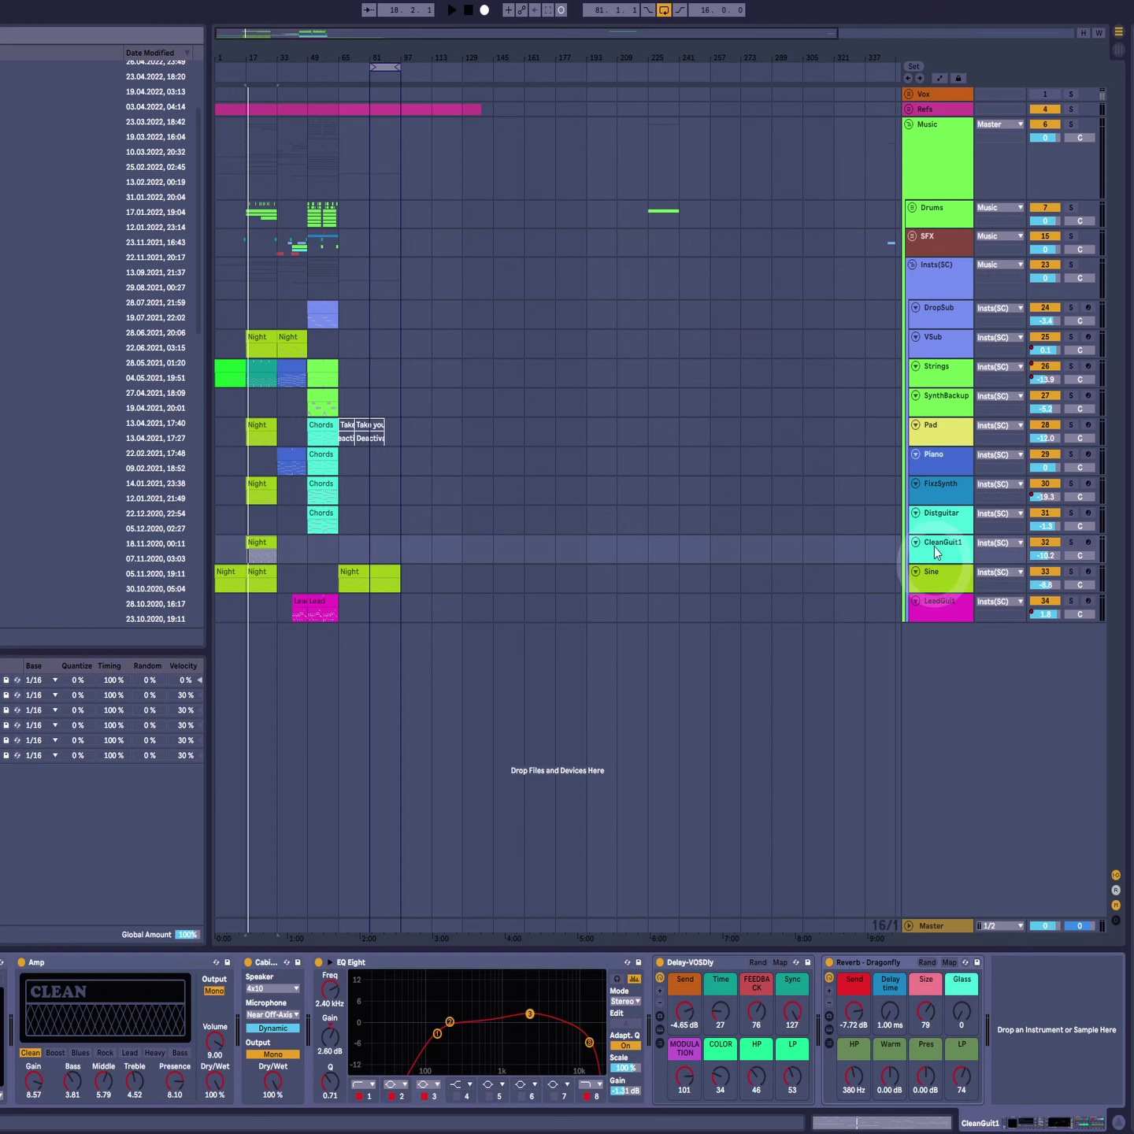
Step: Play the verse with all tracks audible, and open the Strings clip at bar 17 to show its notes
{"action": "key", "text": "space"}
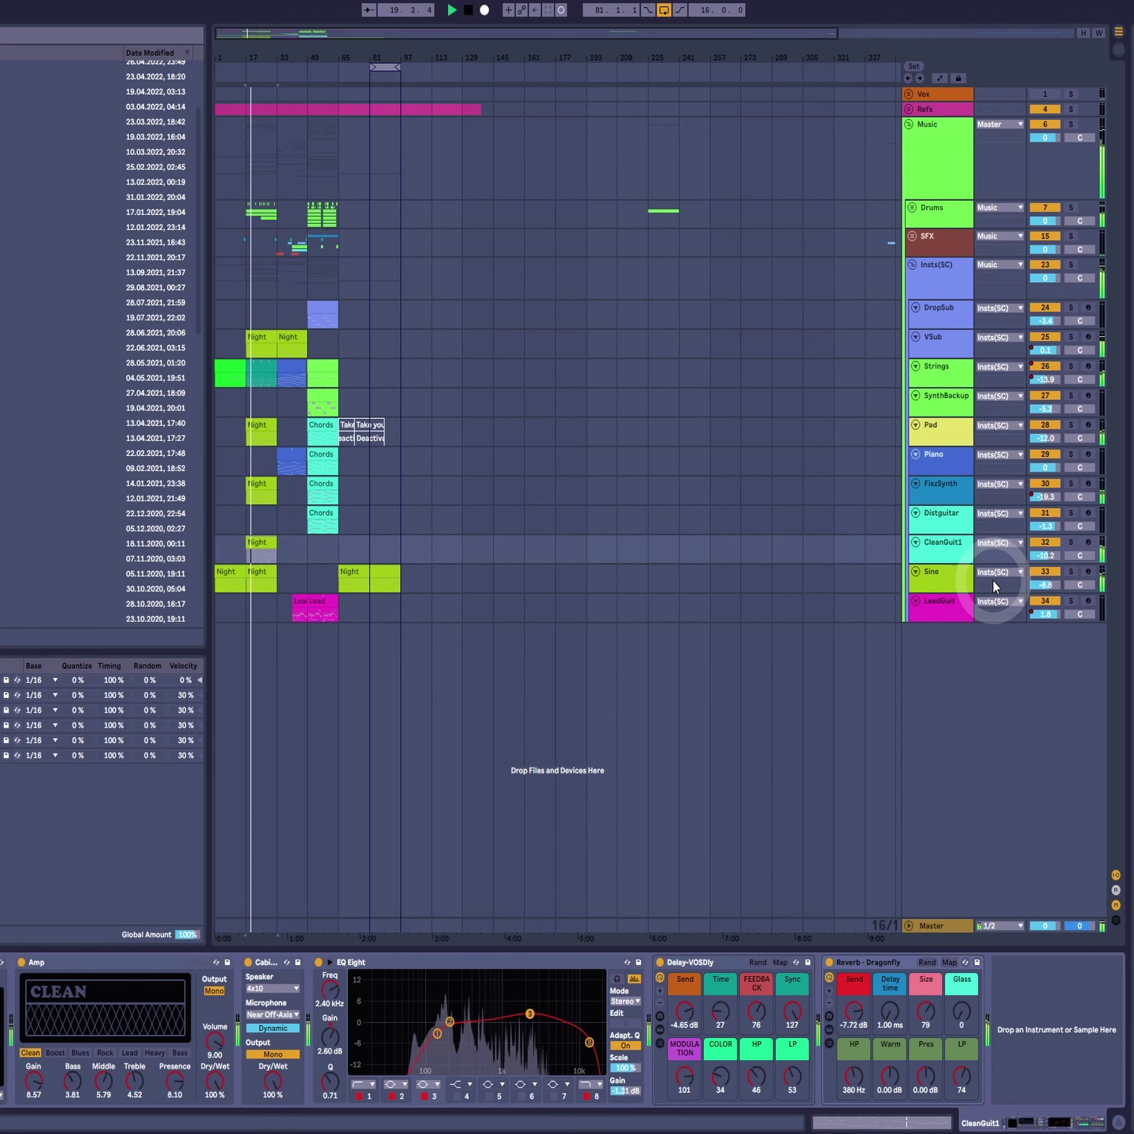
{"action": "key", "text": "space"}
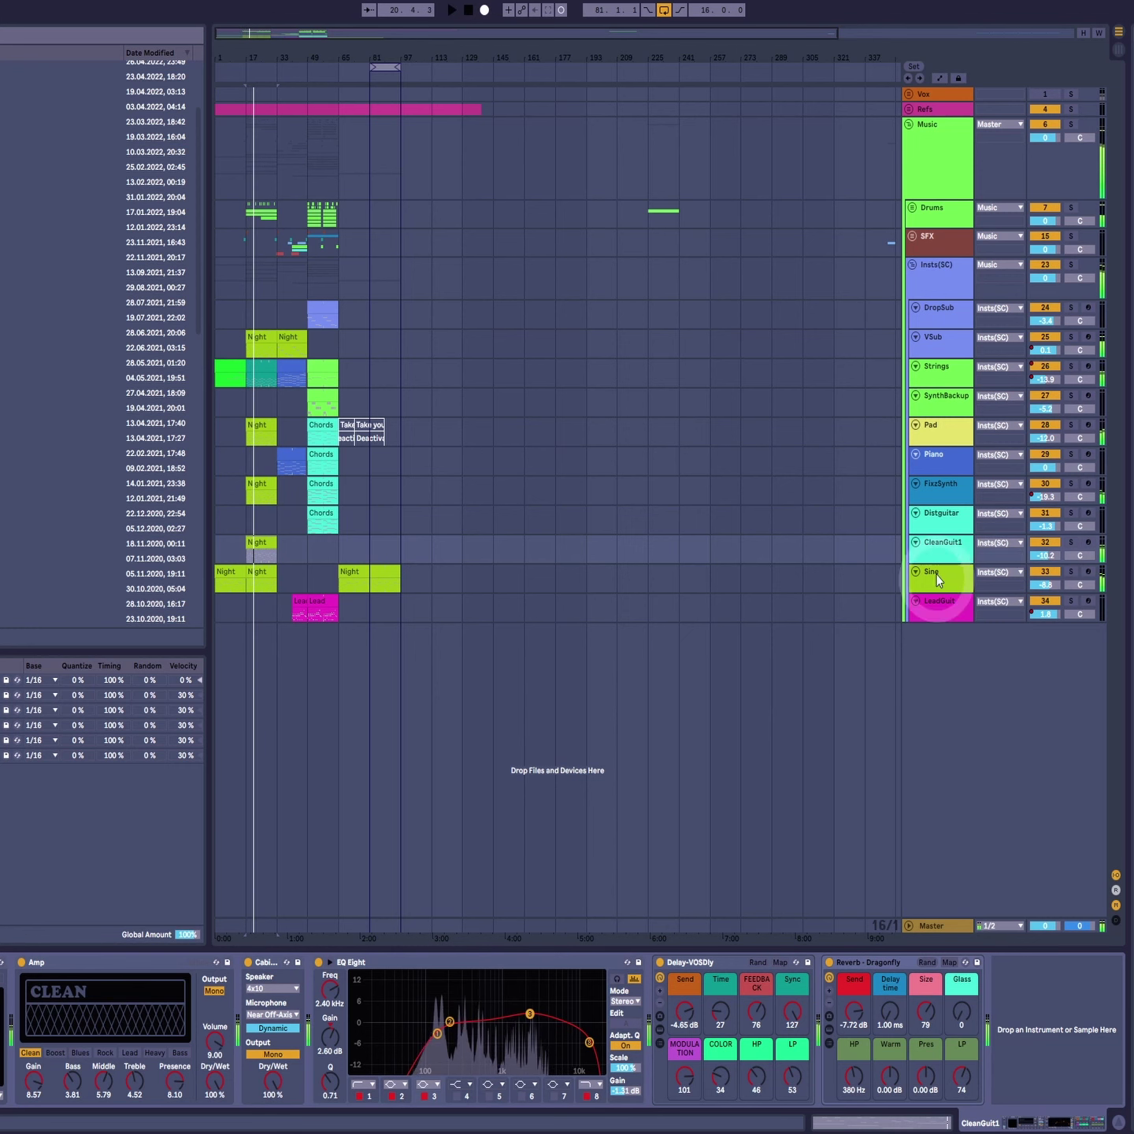
{"action": "left_click", "coordinate": [277, 386]}
{"action": "left_click", "coordinate": [271, 369]}
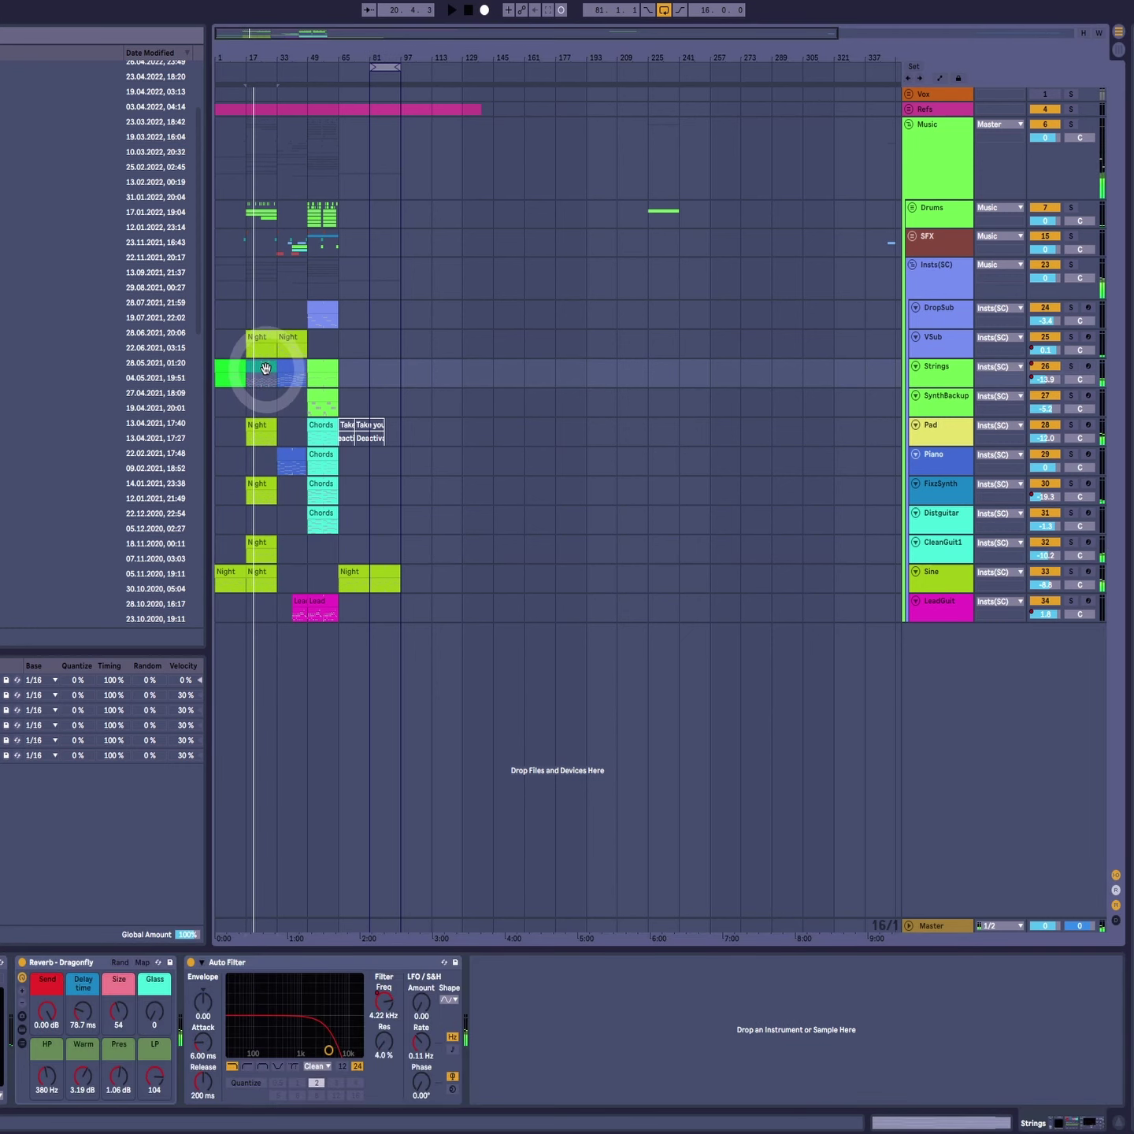
{"action": "double_click", "coordinate": [266, 369]}
{"action": "left_click", "coordinate": [337, 780]}
{"action": "left_click", "coordinate": [24, 783]}
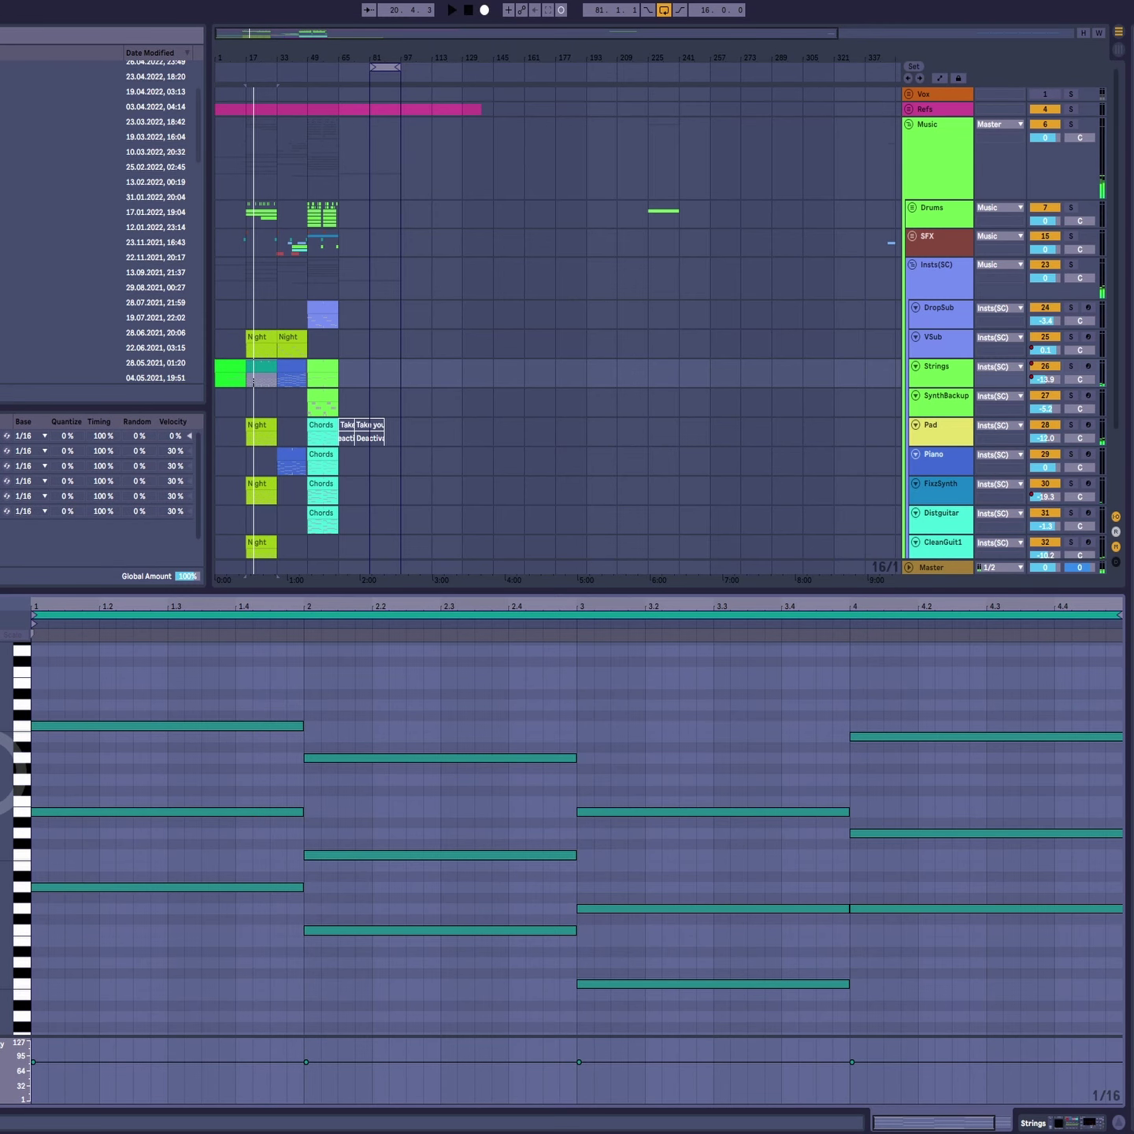
Step: Select the notes of the Strings clip bar by bar from bar 1 to bar 4 to inspect each chord's voicing
{"action": "mouse_move", "coordinate": [1, 774]}
{"action": "left_mouse_down"}
{"action": "mouse_move", "coordinate": [29, 775]}
{"action": "mouse_move", "coordinate": [0, 749]}
{"action": "left_mouse_up"}
{"action": "scroll", "coordinate": [614, 822], "scroll_direction": "down", "scroll_amount": 2}
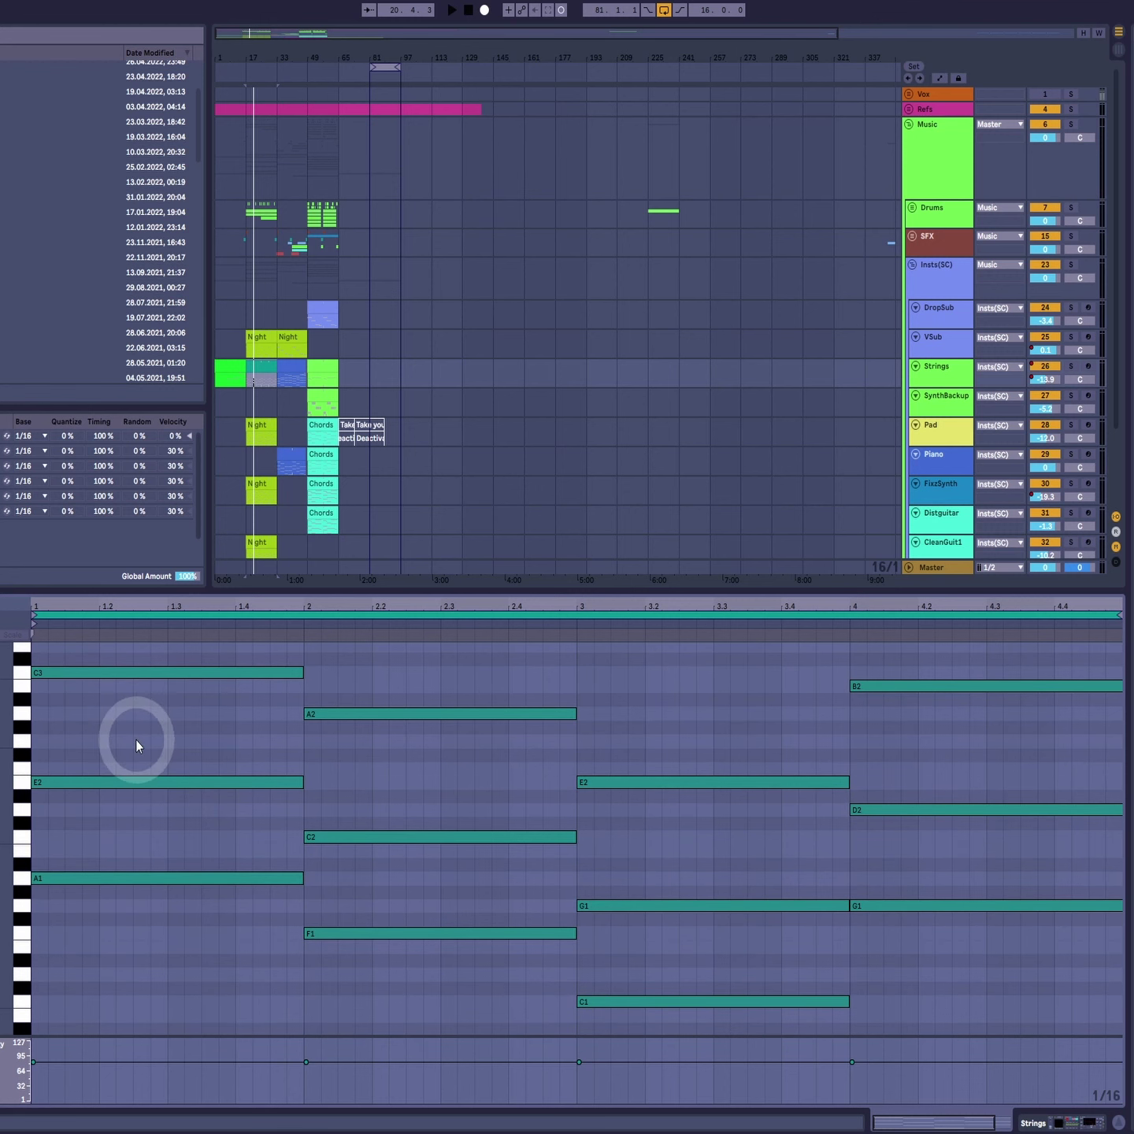
{"action": "left_click_drag", "start_coordinate": [143, 738], "coordinate": [146, 936]}
{"action": "left_click_drag", "start_coordinate": [455, 984], "coordinate": [402, 753]}
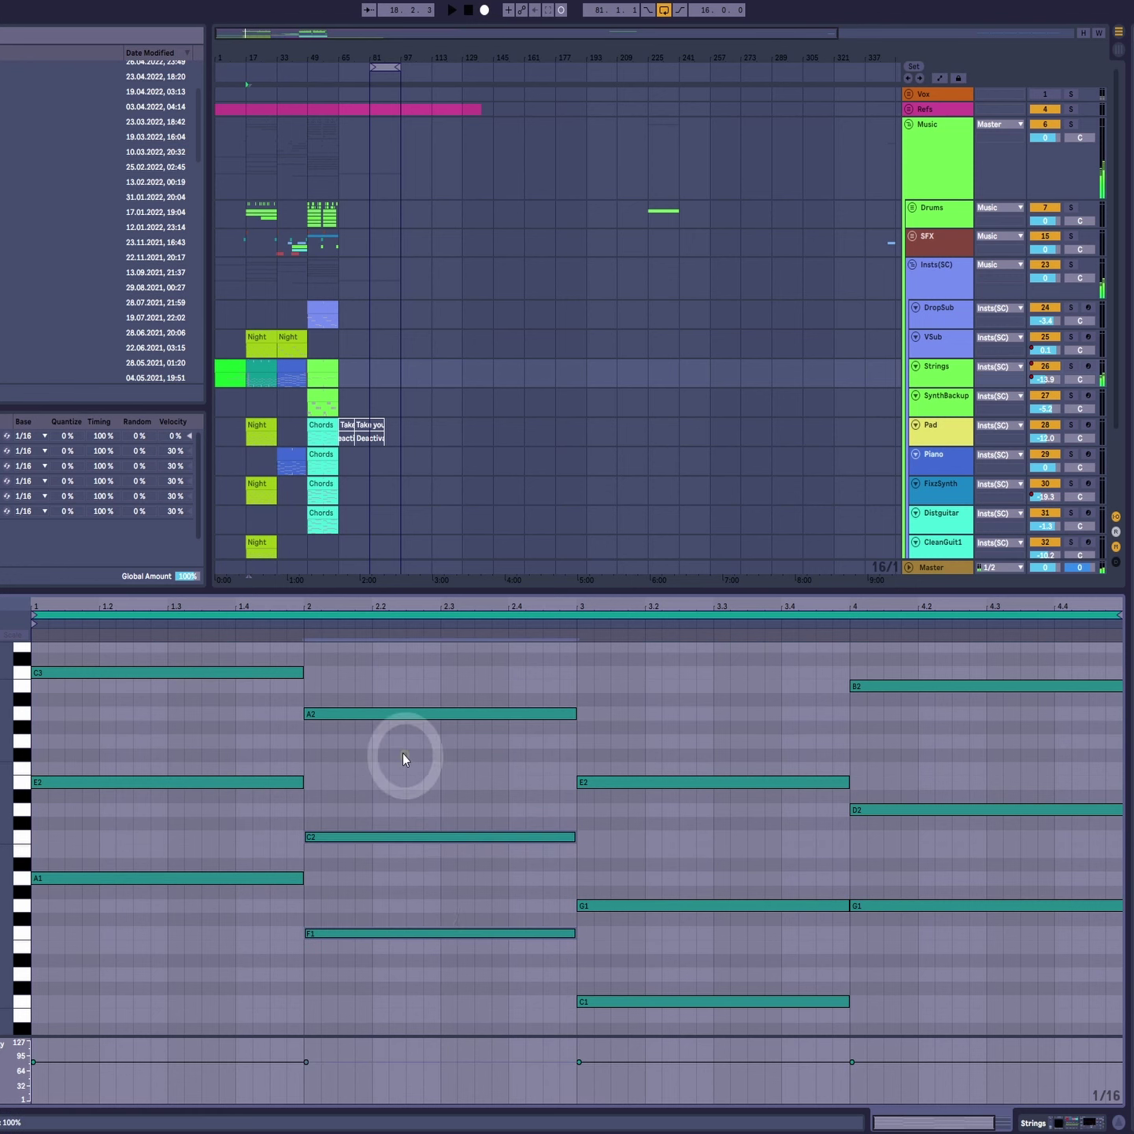
{"action": "left_click_drag", "start_coordinate": [688, 700], "coordinate": [687, 1014]}
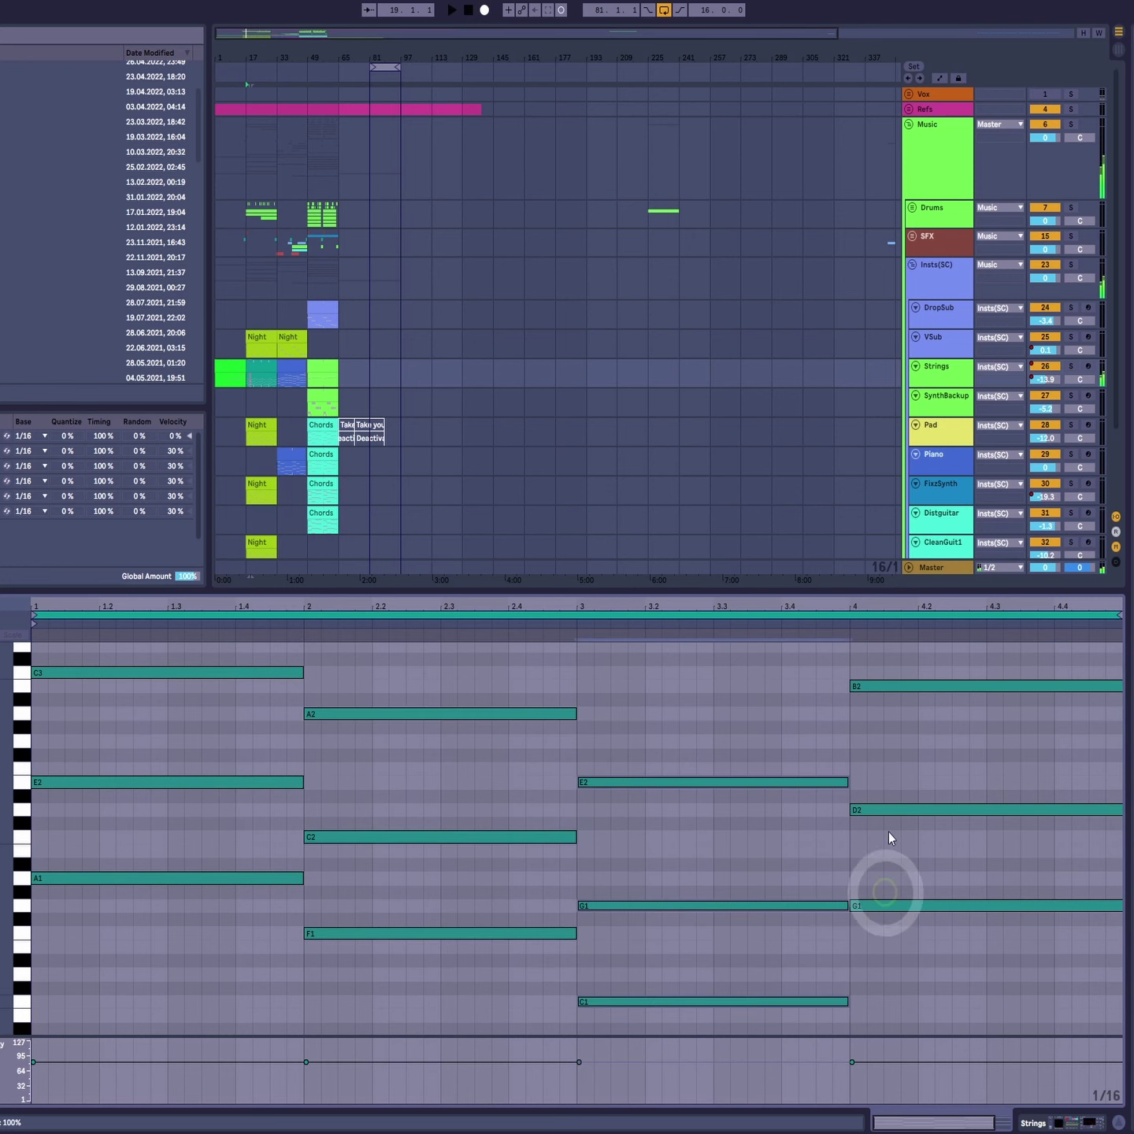
{"action": "left_click_drag", "start_coordinate": [965, 980], "coordinate": [1000, 608]}
{"action": "scroll", "coordinate": [209, 755], "scroll_direction": "up", "scroll_amount": 2}
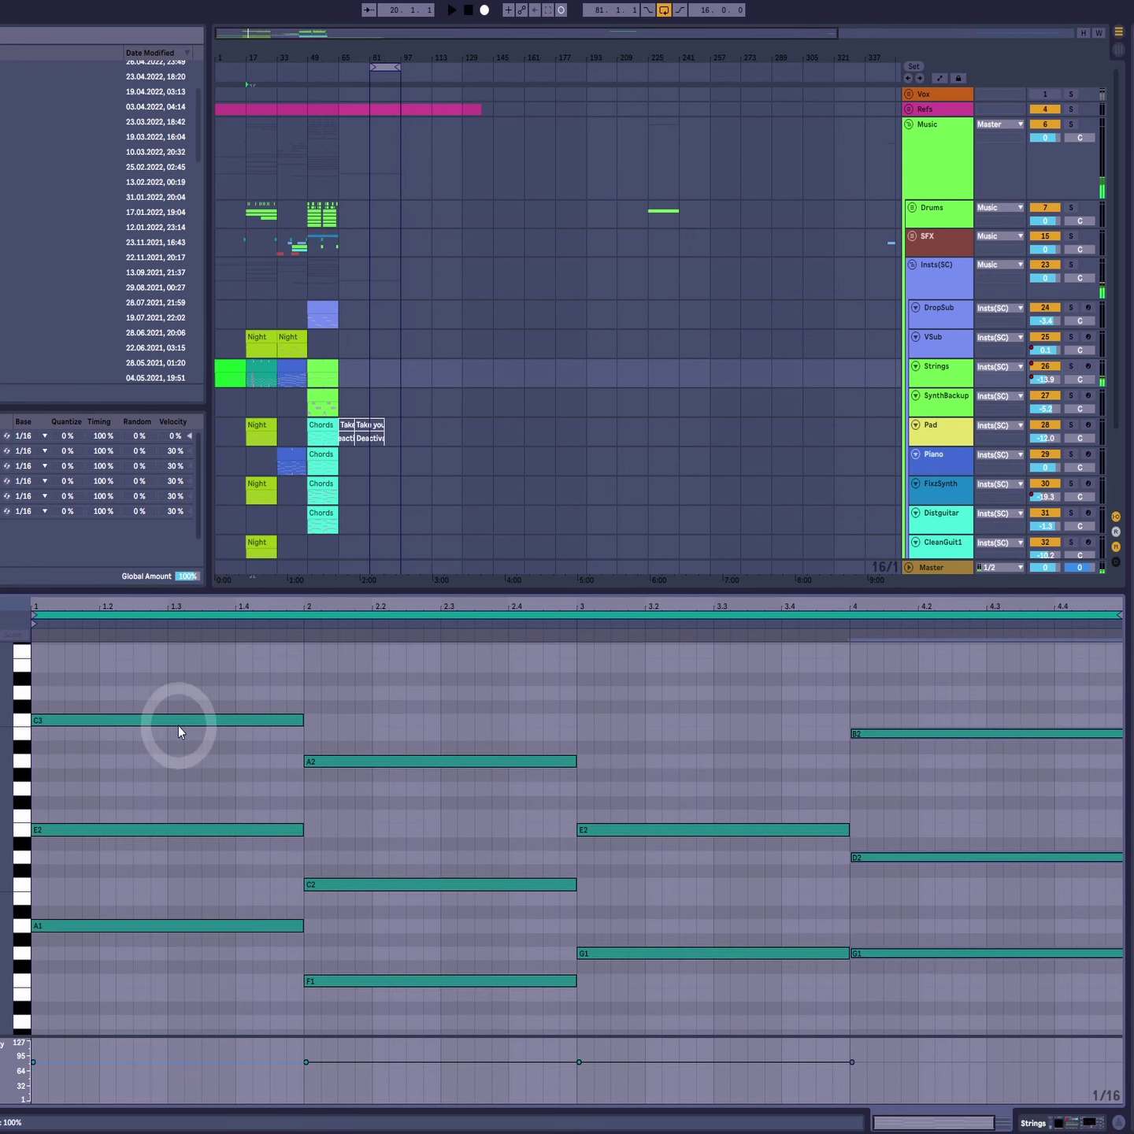
Step: Select the E2, the C3 and finally the whole chord in bar 1 of the Strings clip to examine its intervals
{"action": "scroll", "coordinate": [178, 725], "scroll_direction": "down", "scroll_amount": 2}
{"action": "left_click_drag", "start_coordinate": [135, 656], "coordinate": [132, 834]}
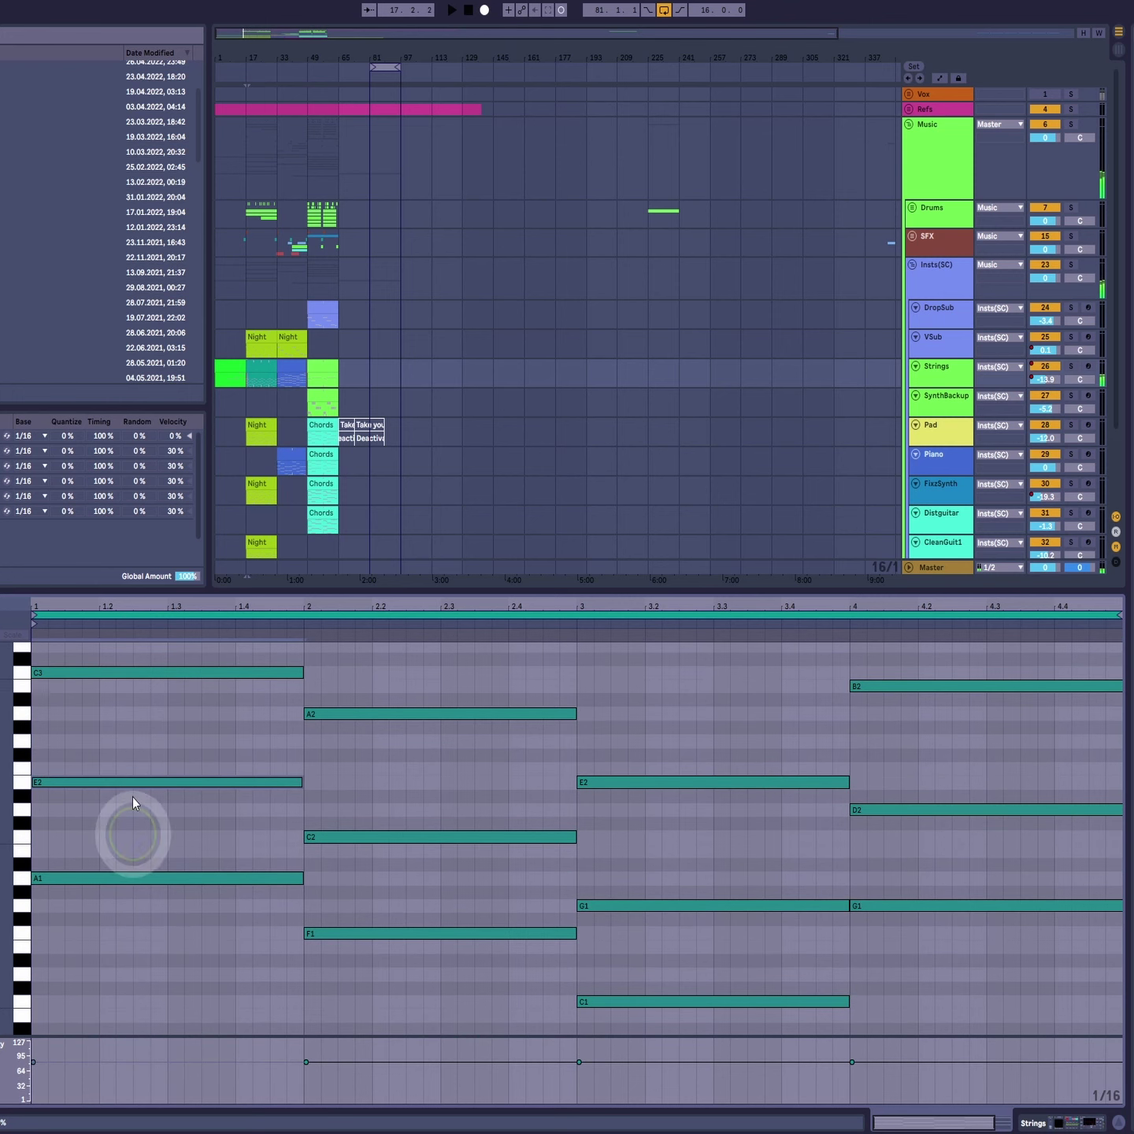
{"action": "left_click_drag", "start_coordinate": [139, 670], "coordinate": [140, 755]}
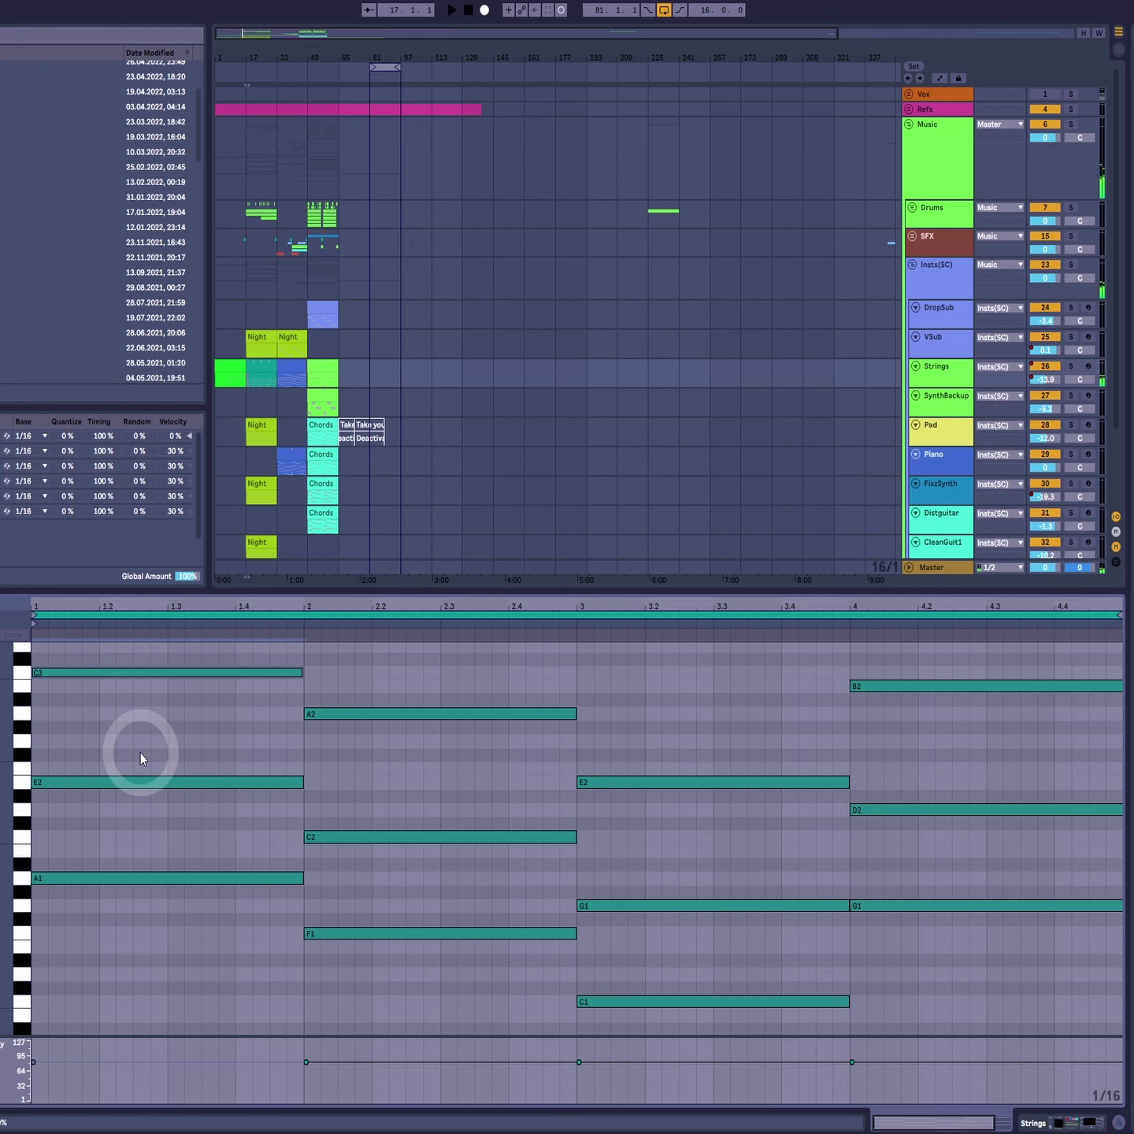
{"action": "left_click_drag", "start_coordinate": [213, 985], "coordinate": [229, 658]}
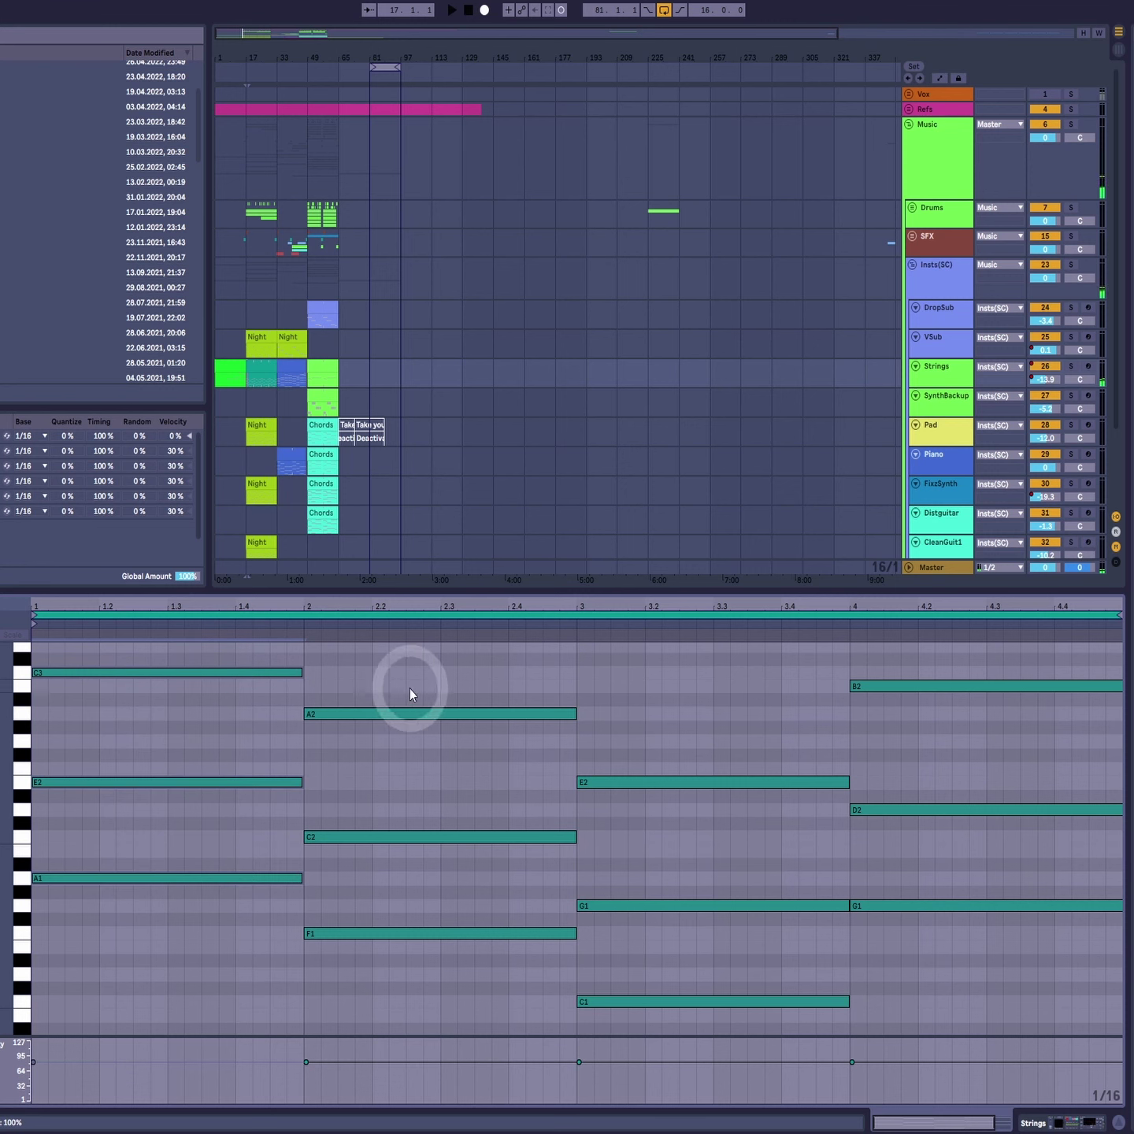
Step: Compare the Strings and Pad clips at bar 17, listen to the Strings track soloed, and clear the solo
{"action": "left_click", "coordinate": [258, 367]}
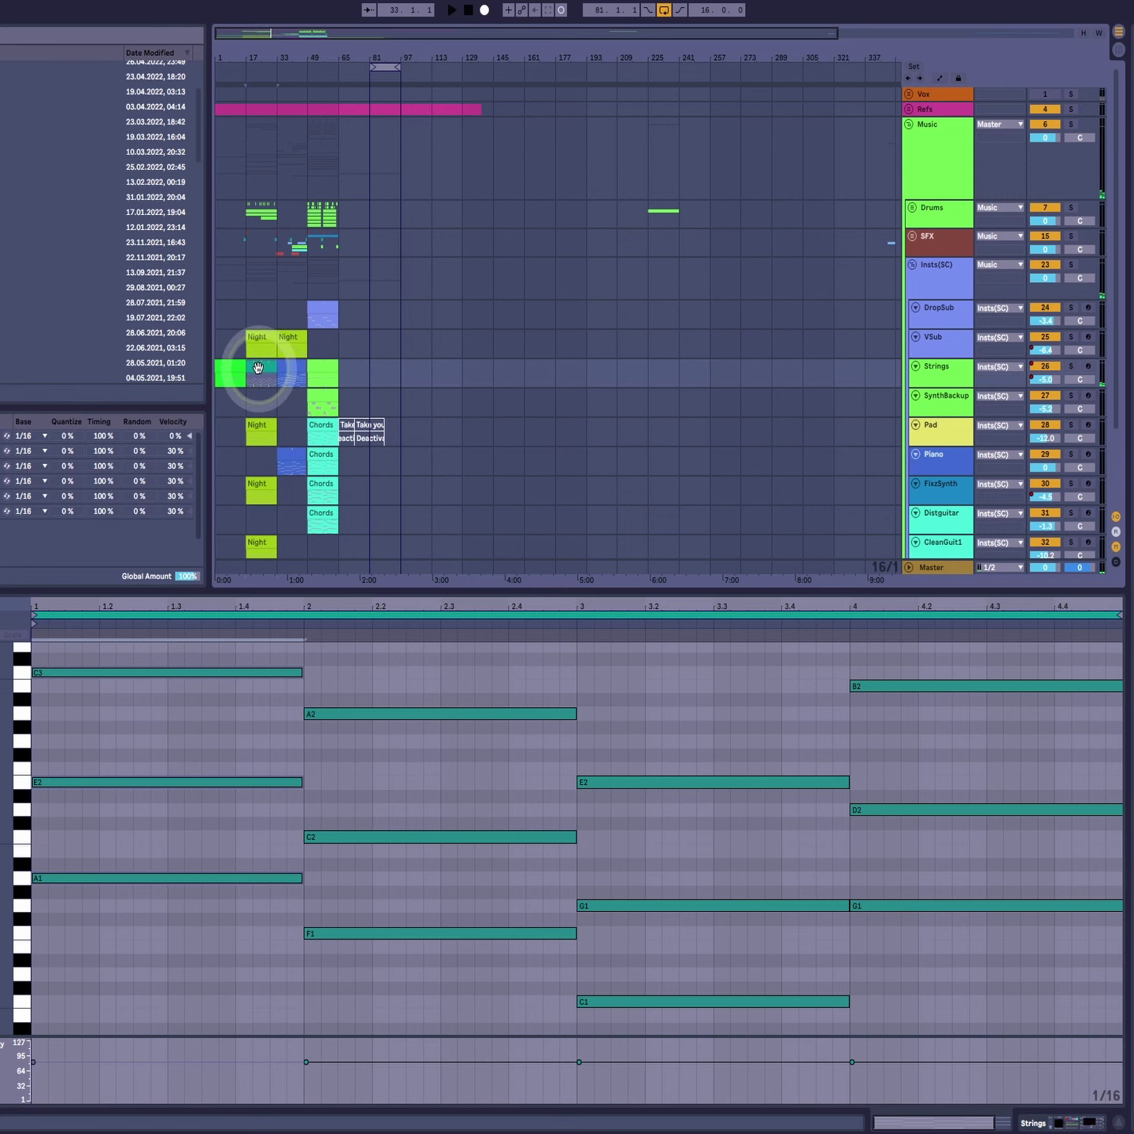
{"action": "left_click", "coordinate": [269, 424]}
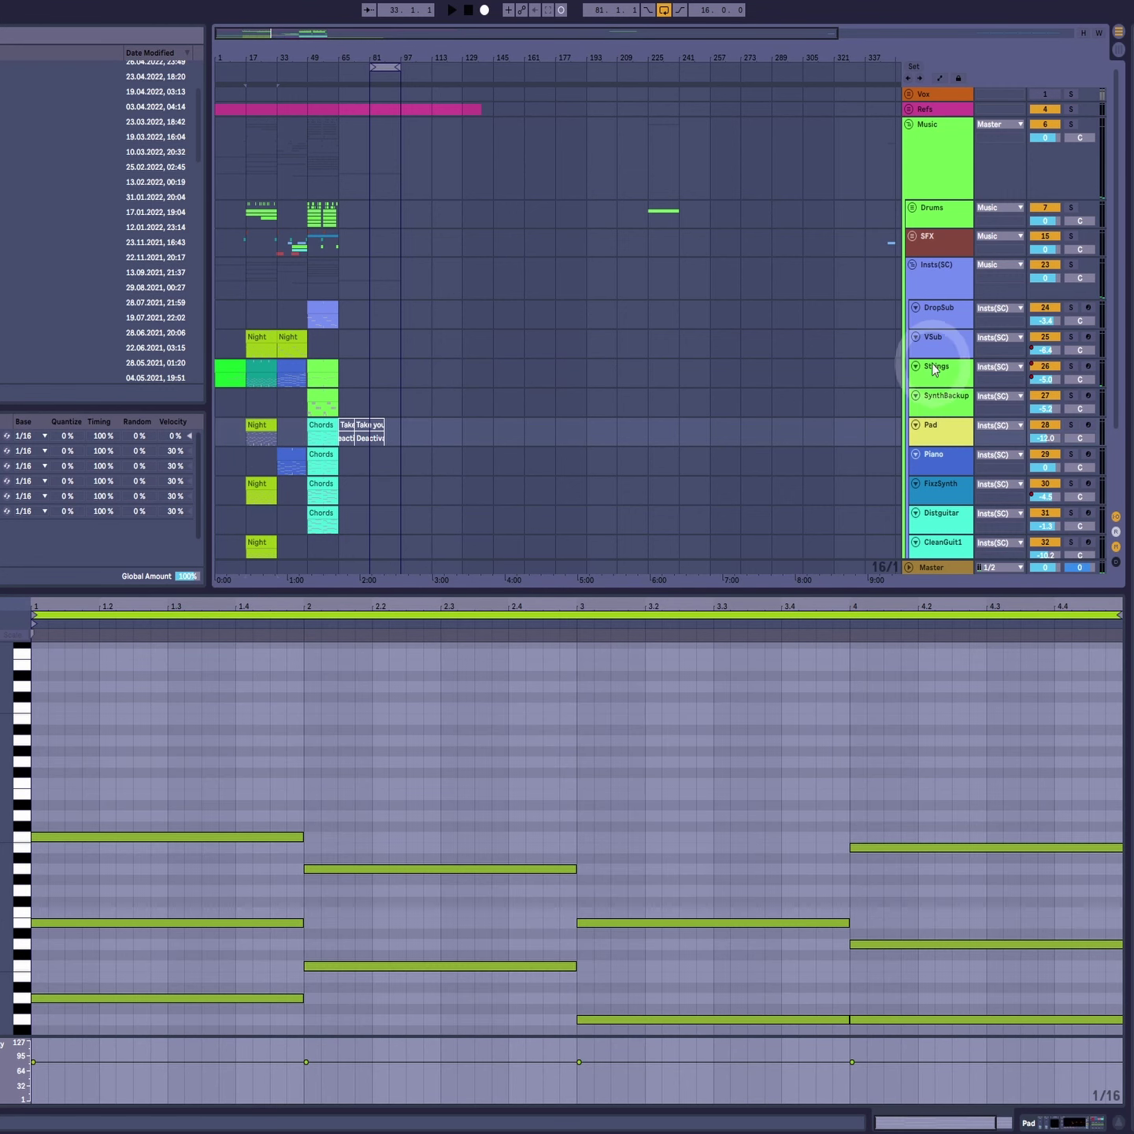
{"action": "left_click", "coordinate": [1071, 366]}
{"action": "key", "text": "space"}
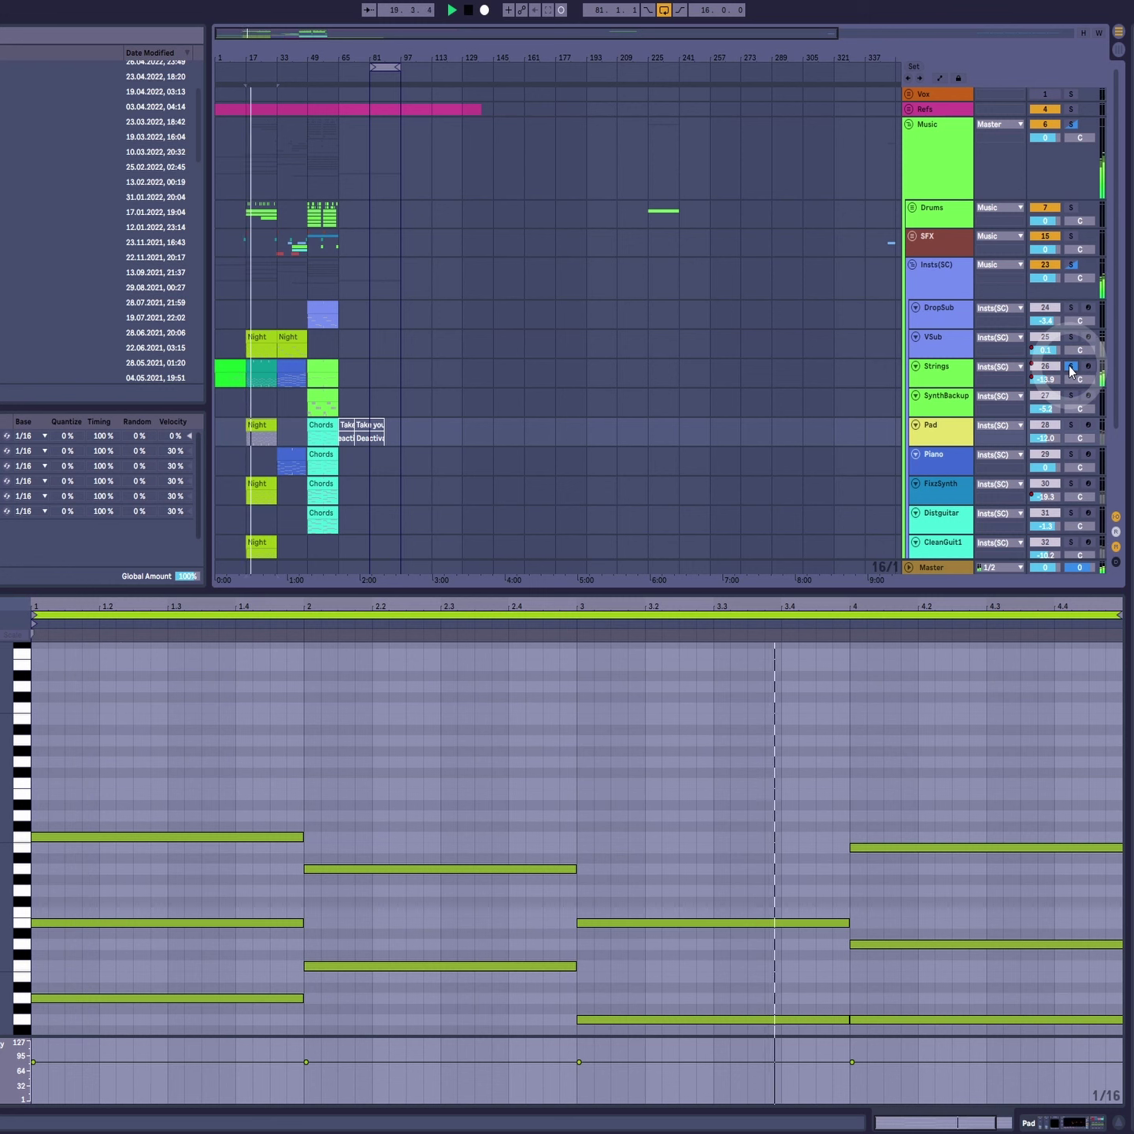
{"action": "left_click", "coordinate": [1070, 367]}
{"action": "key", "text": "space"}
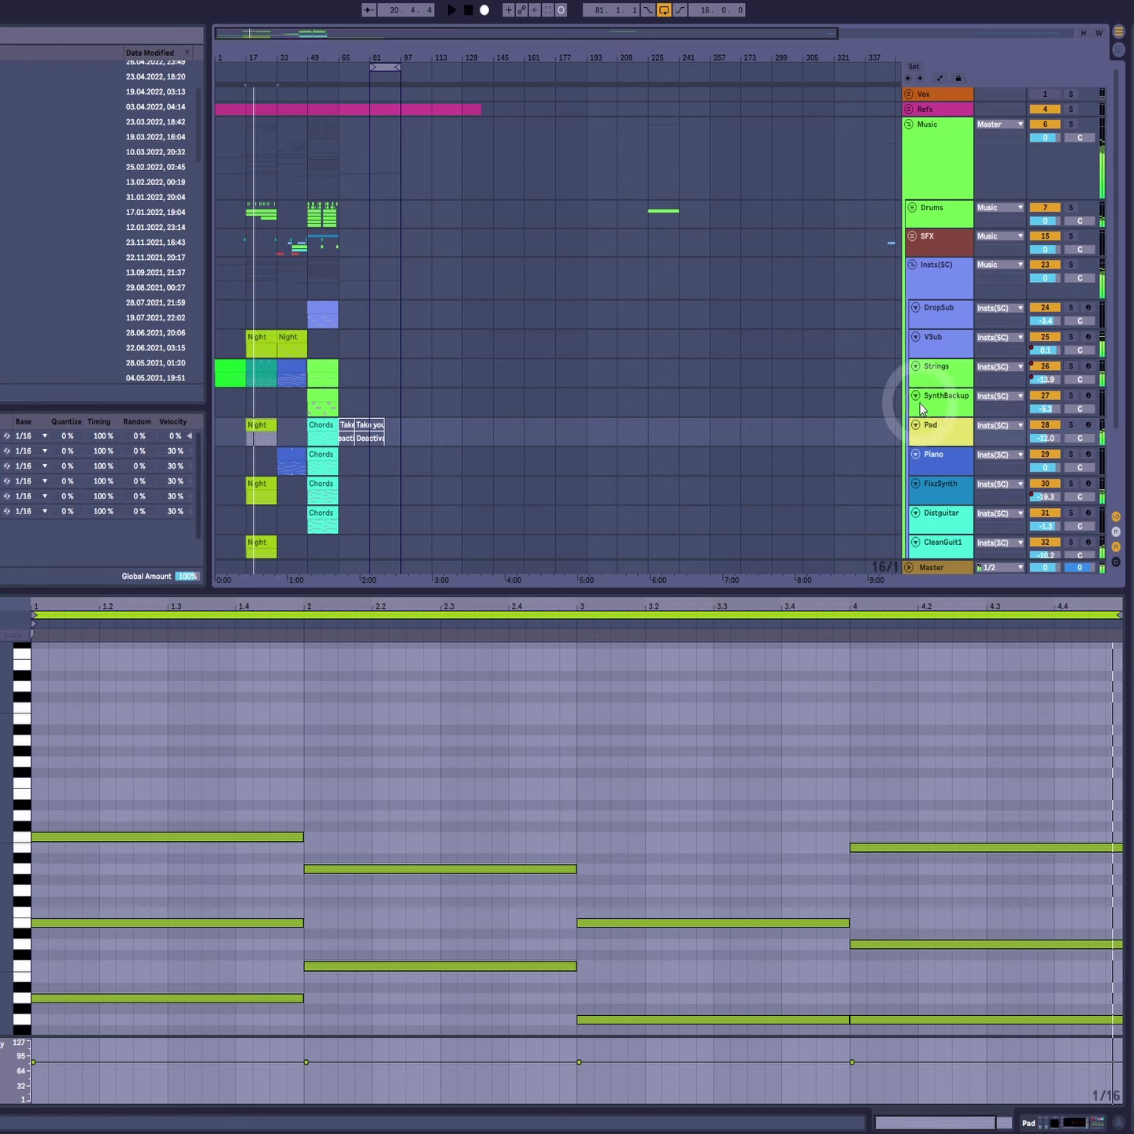
Step: View the LABS "Strings: Ensemble" instrument of the Strings track and close the plugin window
{"action": "double_click", "coordinate": [937, 371]}
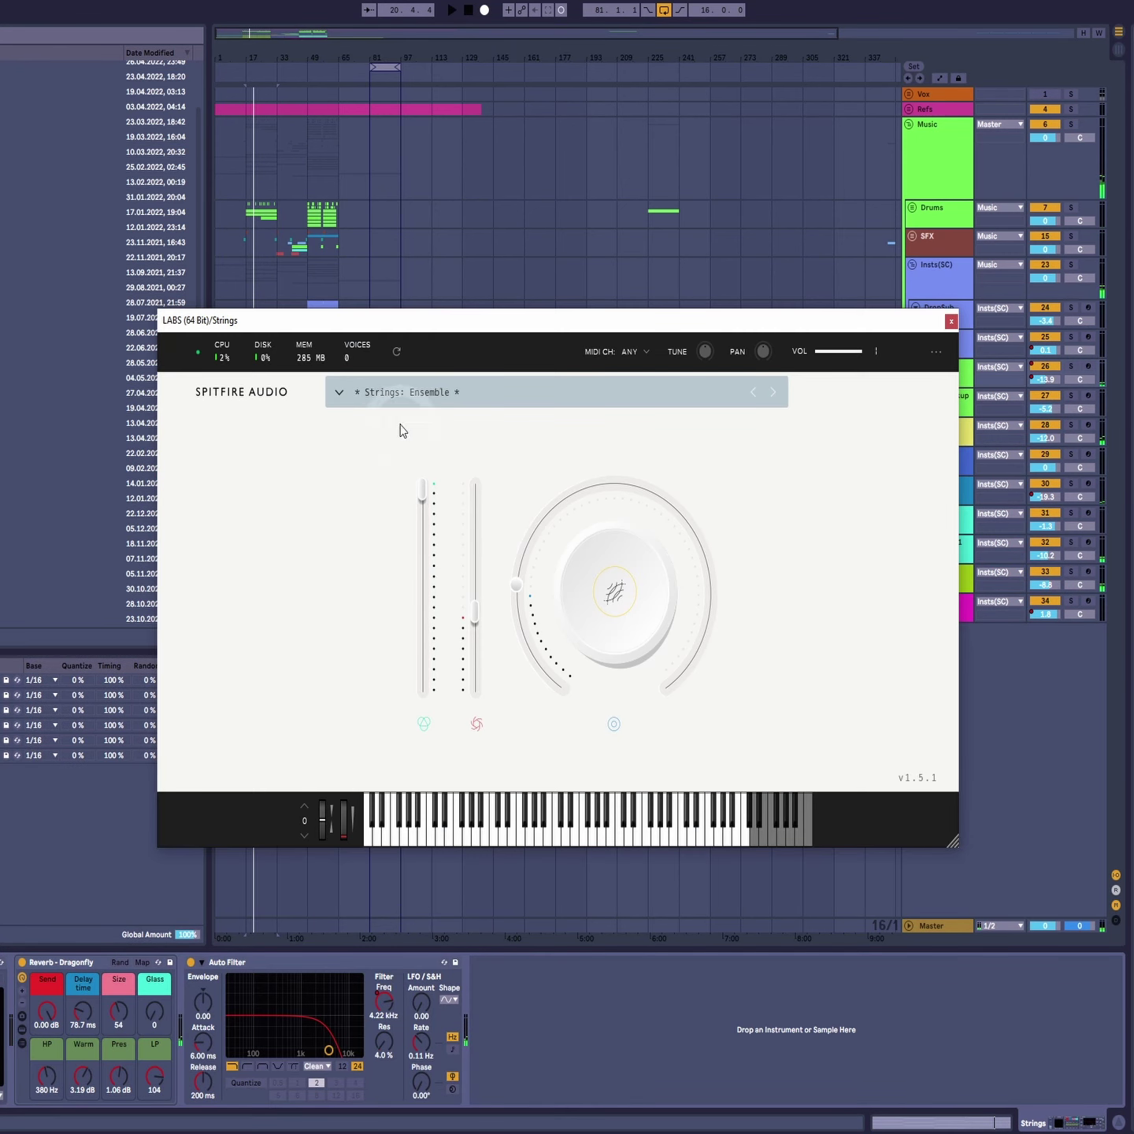
{"action": "left_click", "coordinate": [954, 312]}
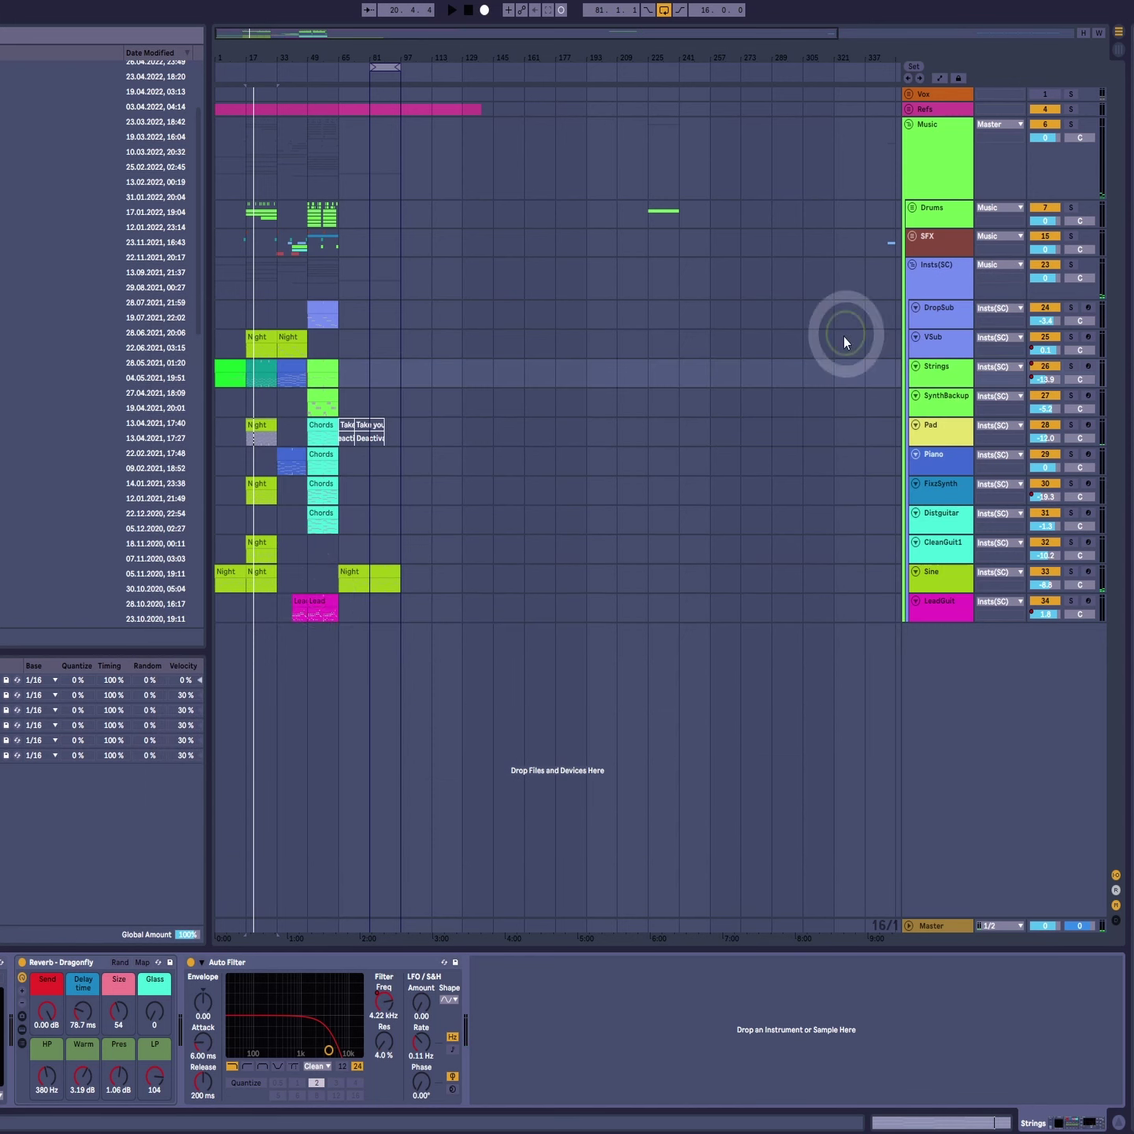
{"action": "left_click", "coordinate": [951, 321]}
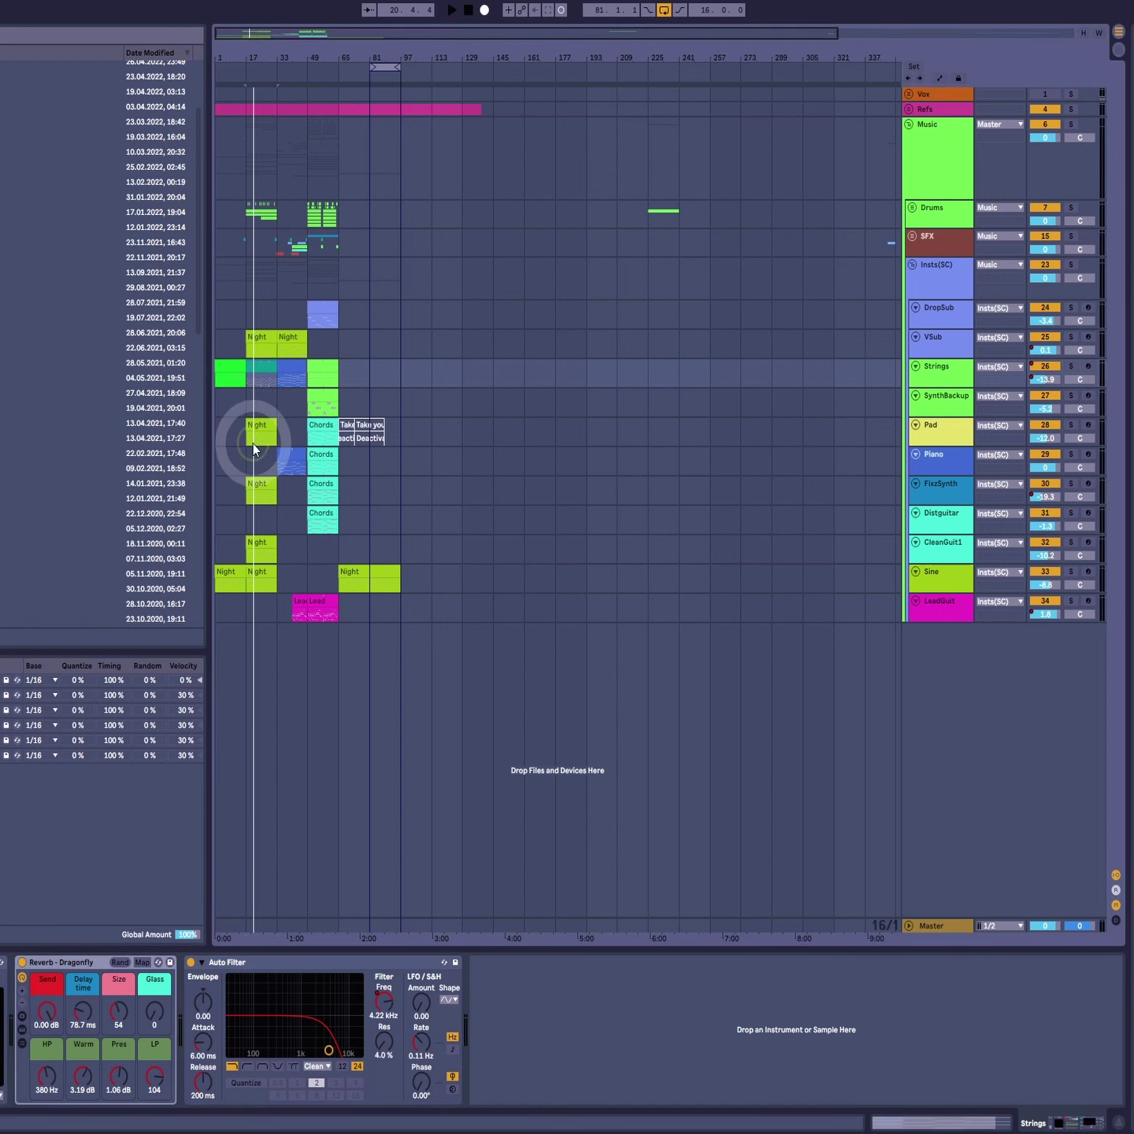
Step: Play the Pad track's Night clip from bar 17 in solo, and open the clip to examine its chord notes
{"action": "left_click", "coordinate": [253, 429]}
{"action": "left_click", "coordinate": [257, 366]}
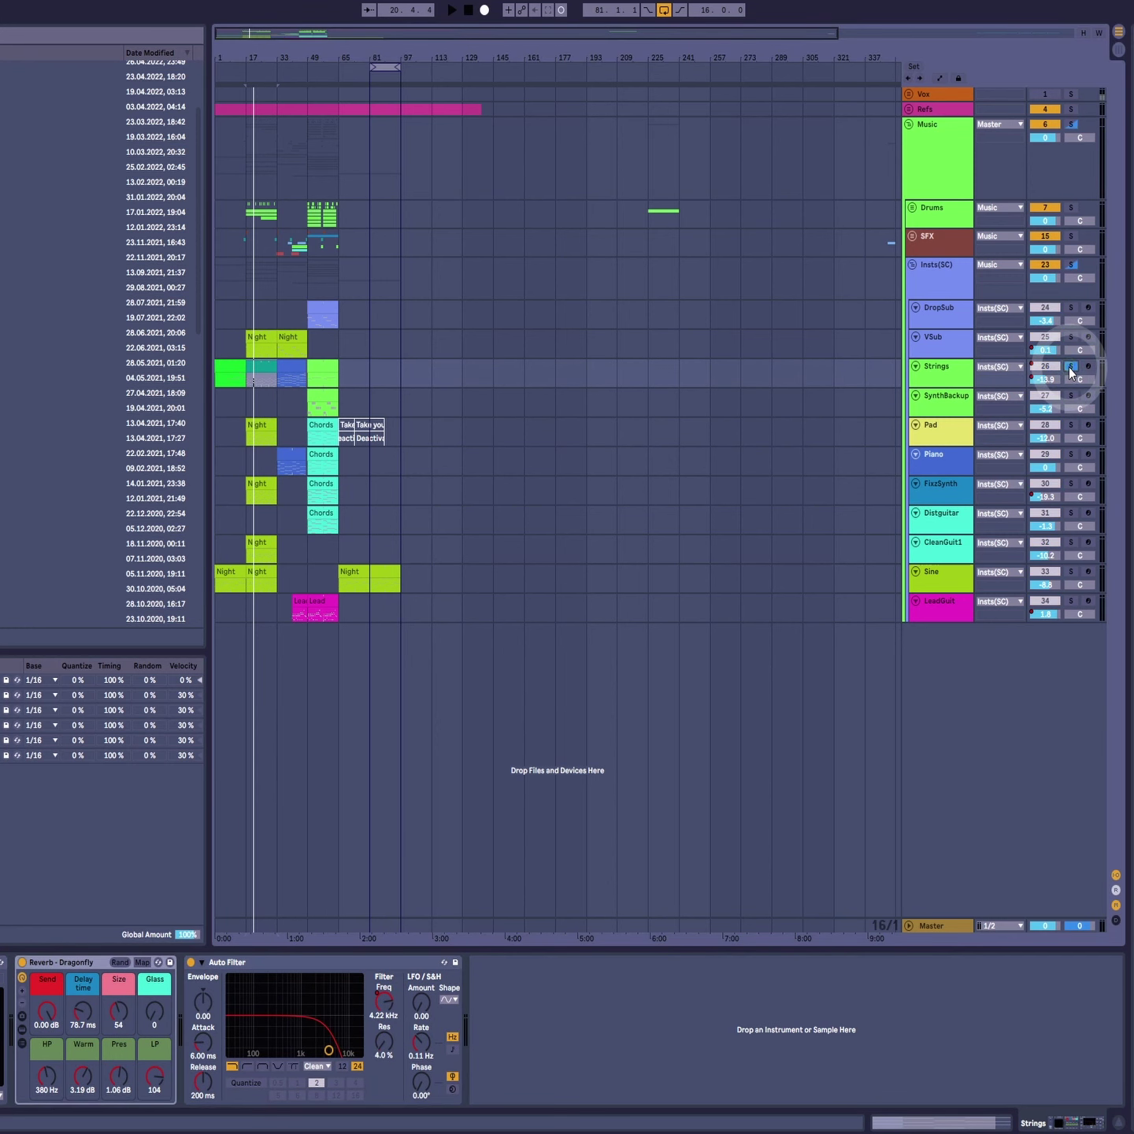
{"action": "left_click", "coordinate": [236, 437]}
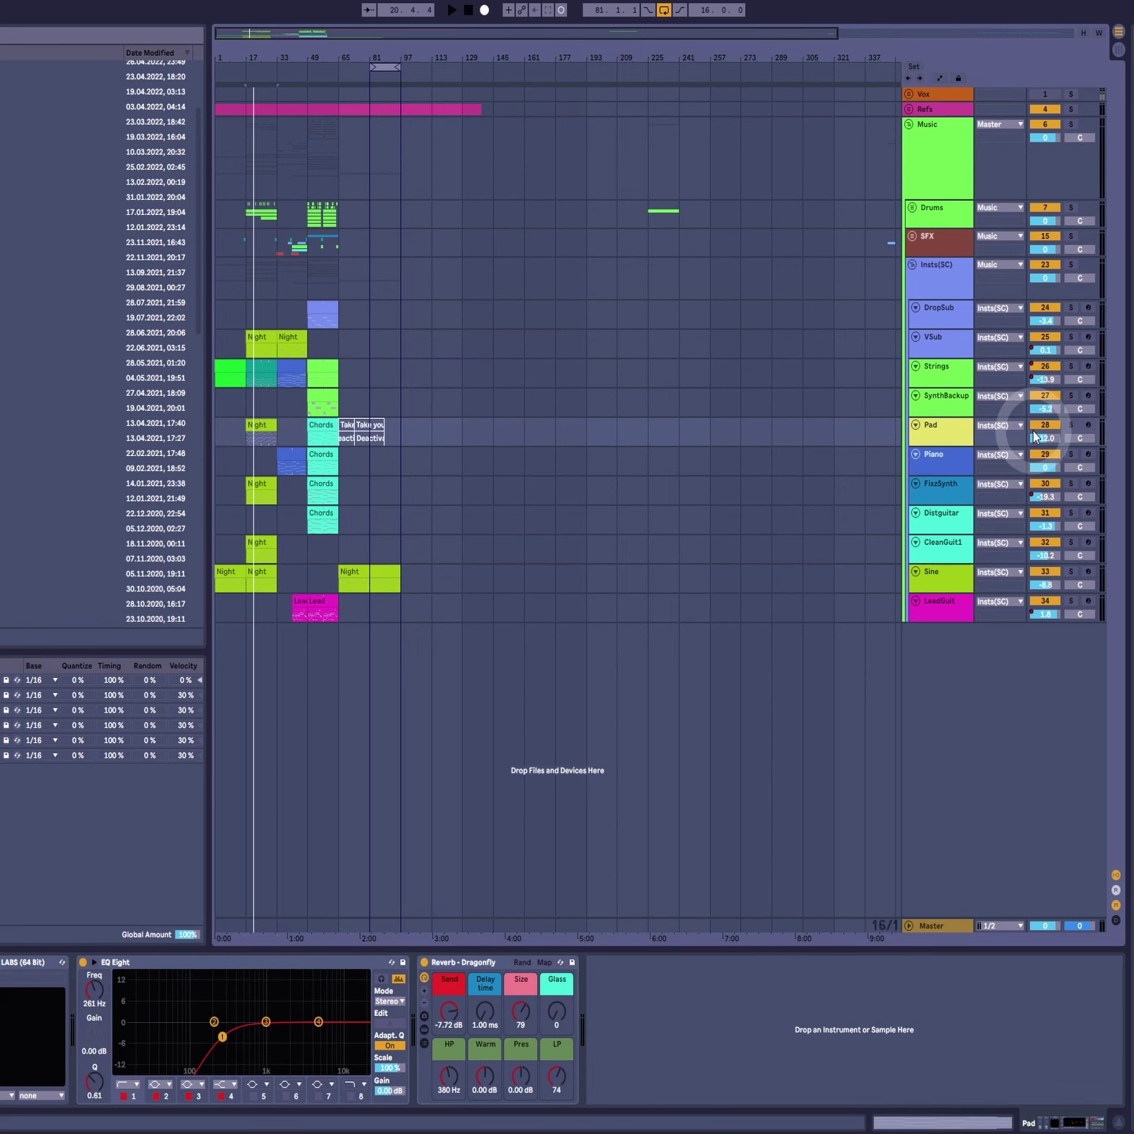
{"action": "left_click", "coordinate": [1072, 424]}
{"action": "key", "text": "space"}
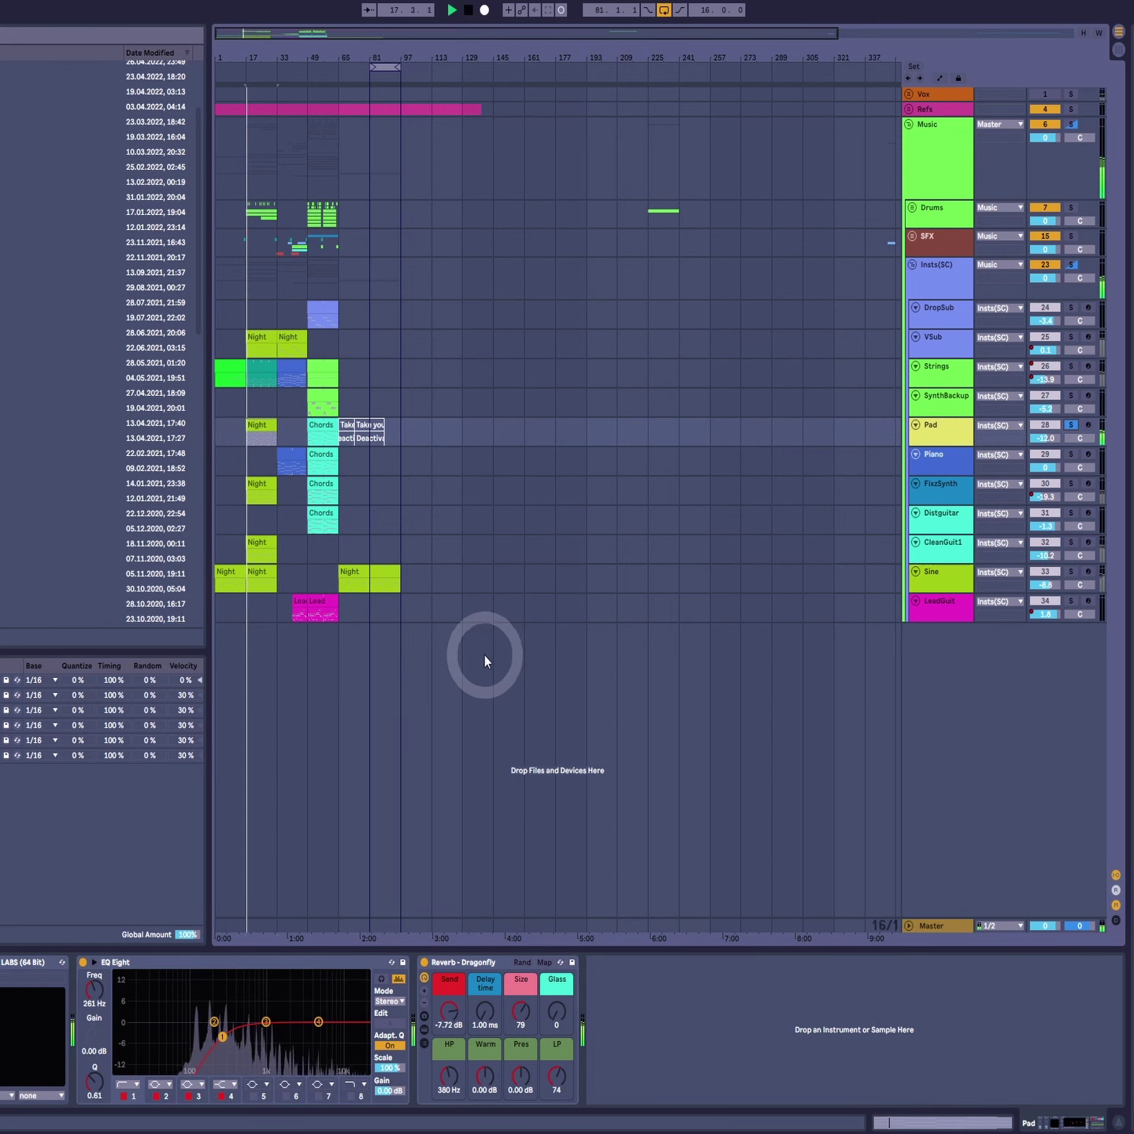
{"action": "double_click", "coordinate": [260, 431]}
{"action": "scroll", "coordinate": [350, 886], "scroll_direction": "down", "scroll_amount": 3}
{"action": "scroll", "coordinate": [351, 888], "scroll_direction": "up", "scroll_amount": 2}
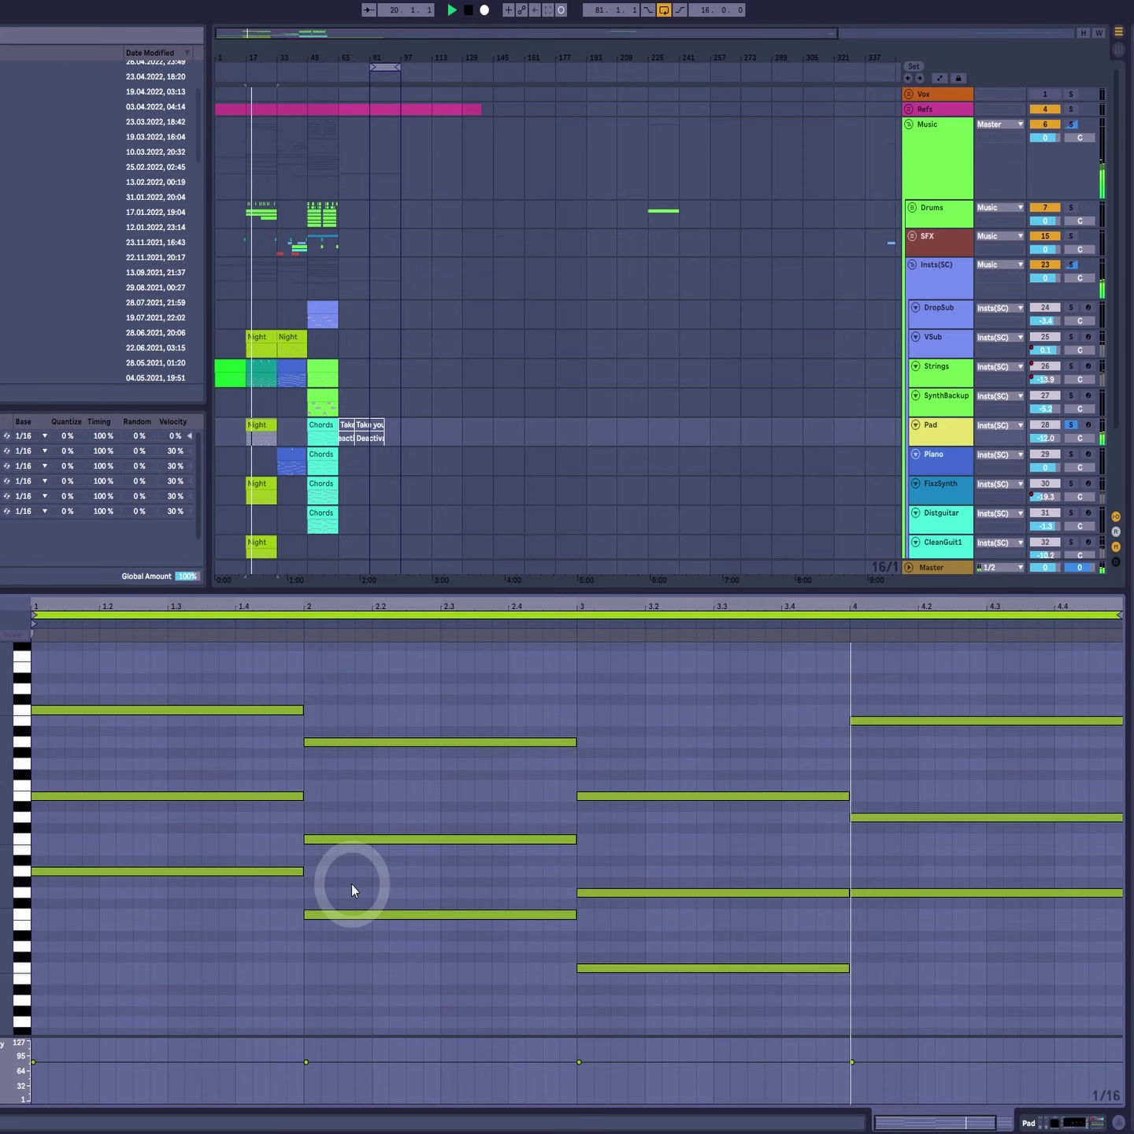
Step: Clear the Pad solo with playback stopped, and view the track's LABS "Piano Pads: Glitched" instrument before closing it
{"action": "key", "text": "shift+Tab"}
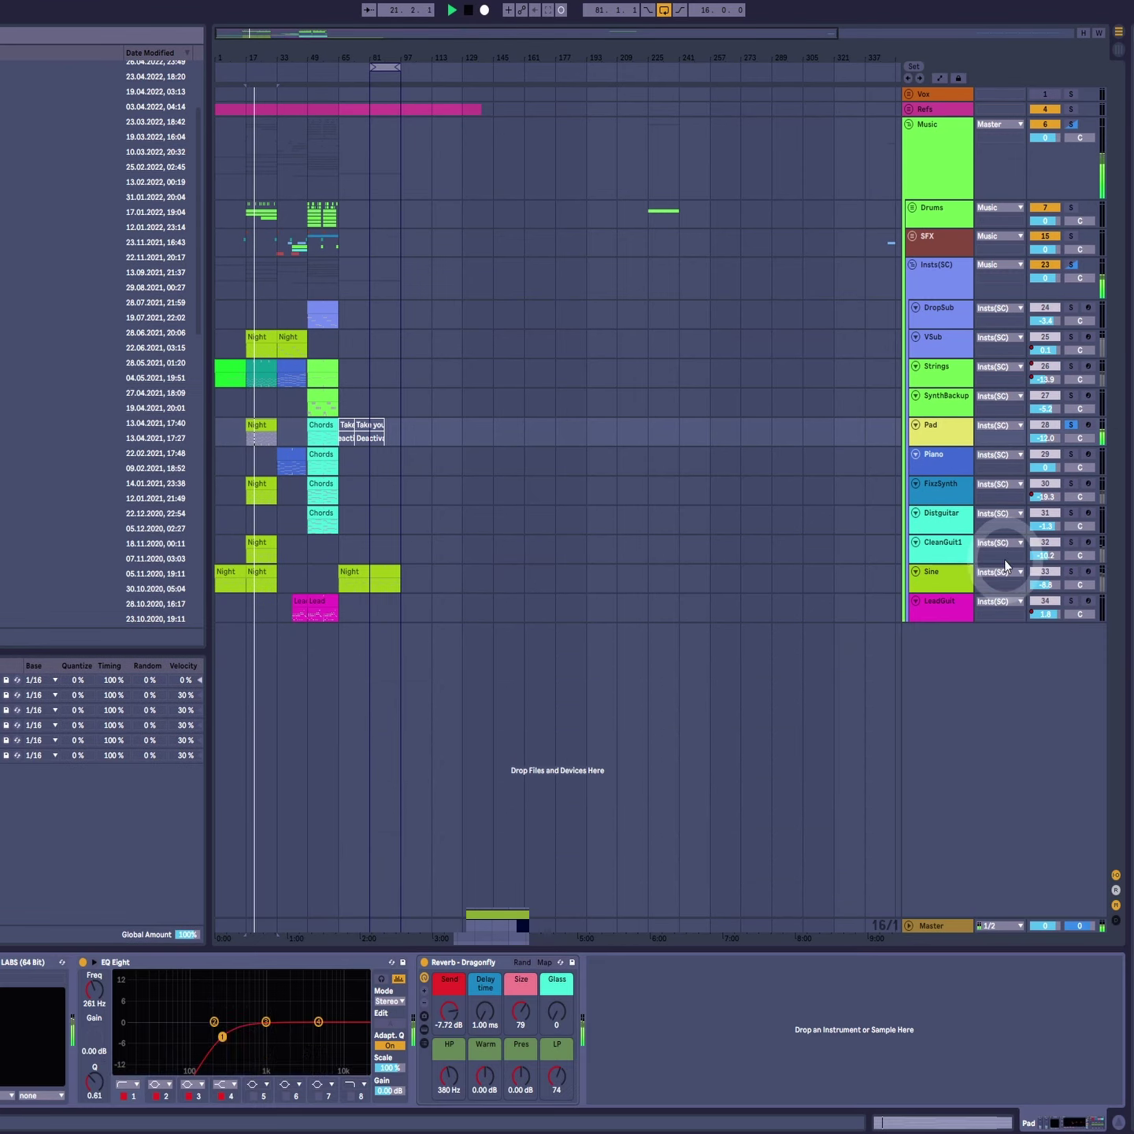
{"action": "left_click", "coordinate": [1072, 426]}
{"action": "key", "text": "space"}
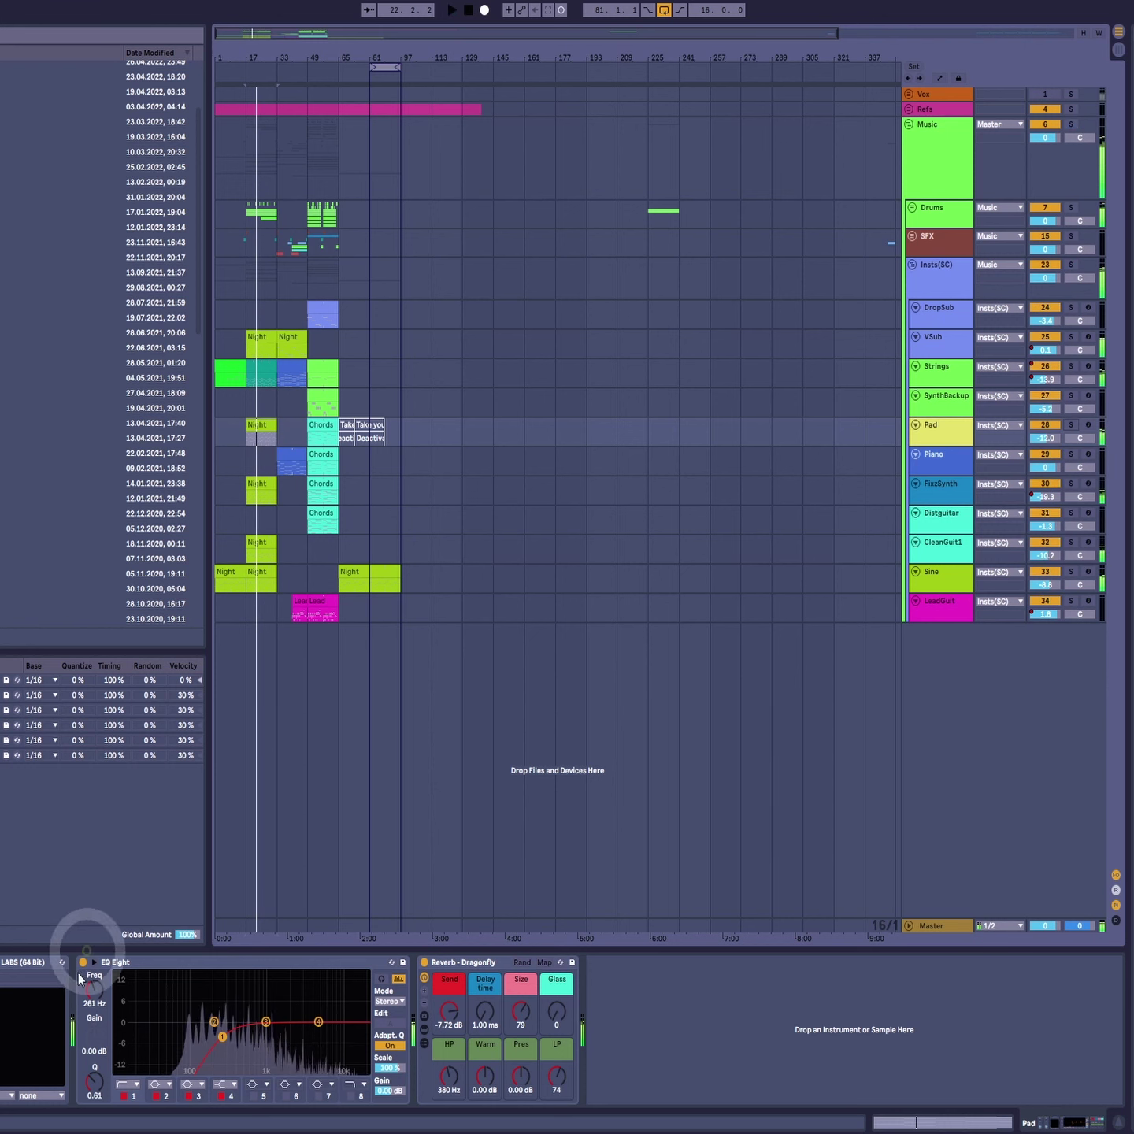
{"action": "left_click", "coordinate": [0, 968]}
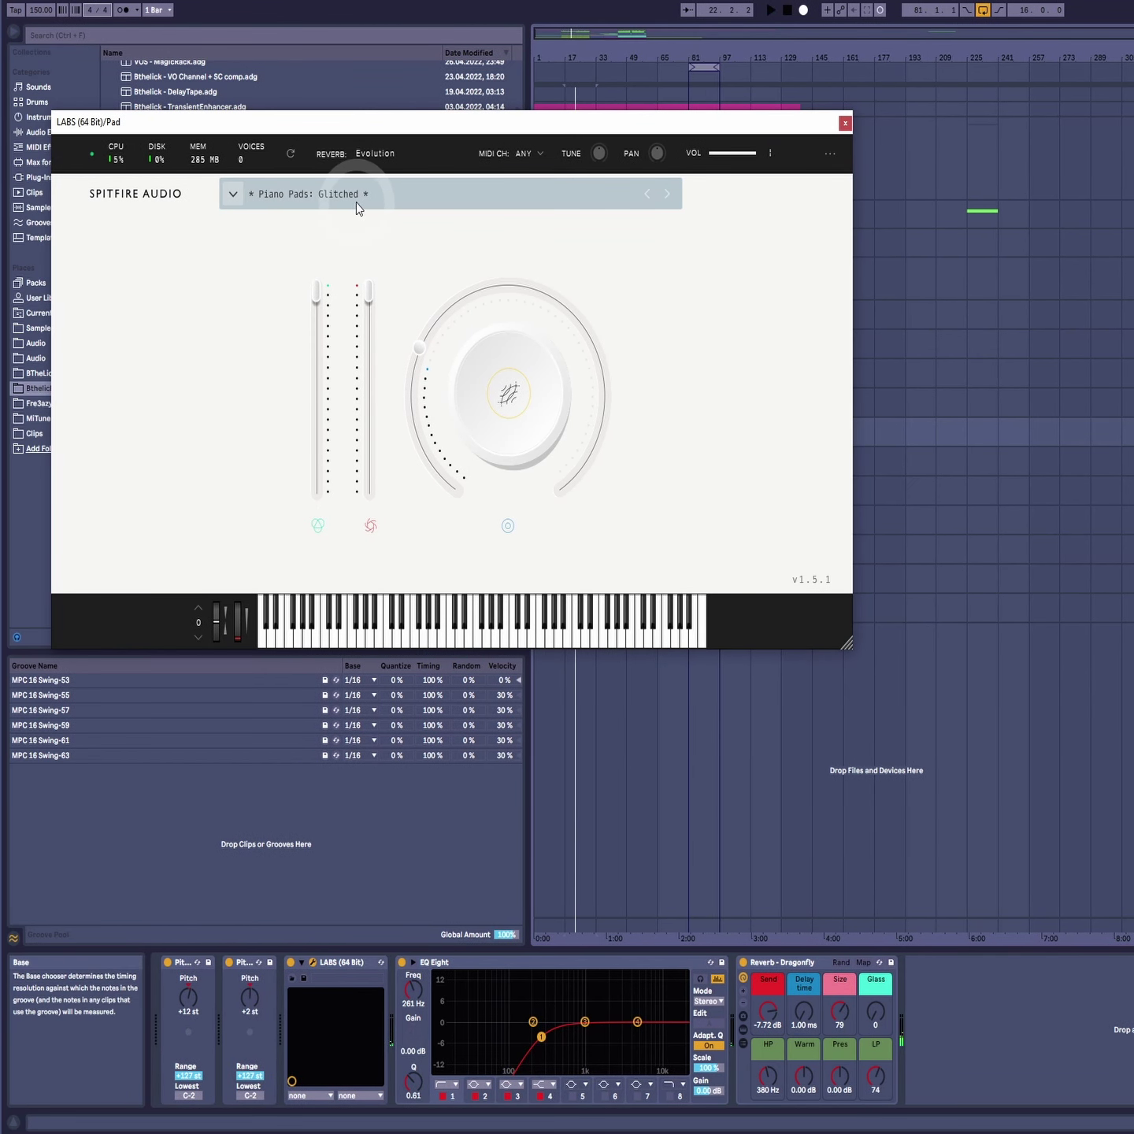
{"action": "left_click", "coordinate": [843, 122]}
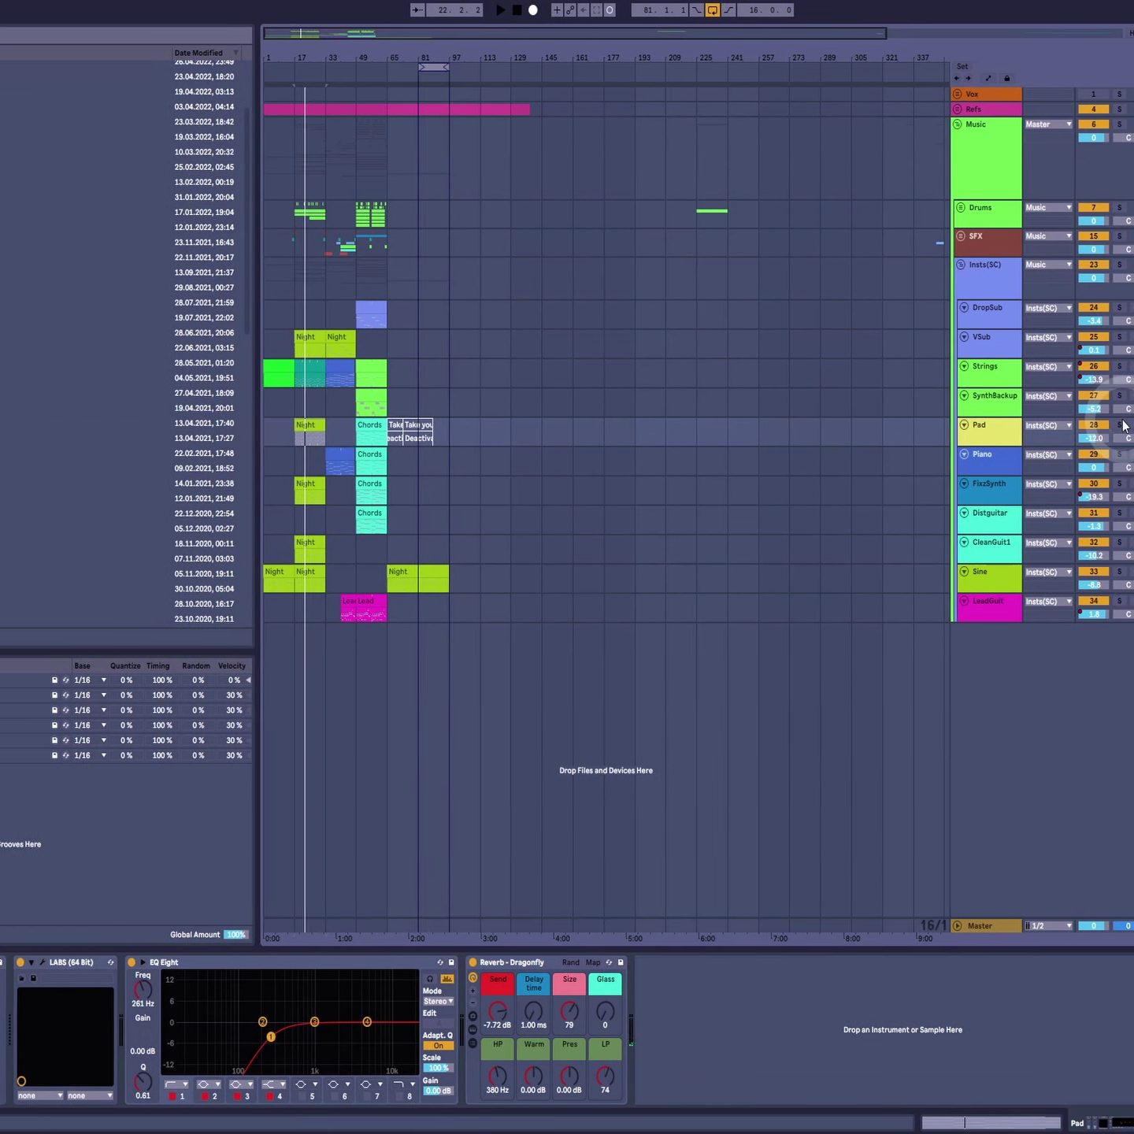
Step: Listen to the soloed Pad track once more from bar 17 and clear its solo
{"action": "left_click", "coordinate": [1122, 425]}
{"action": "key", "text": "space"}
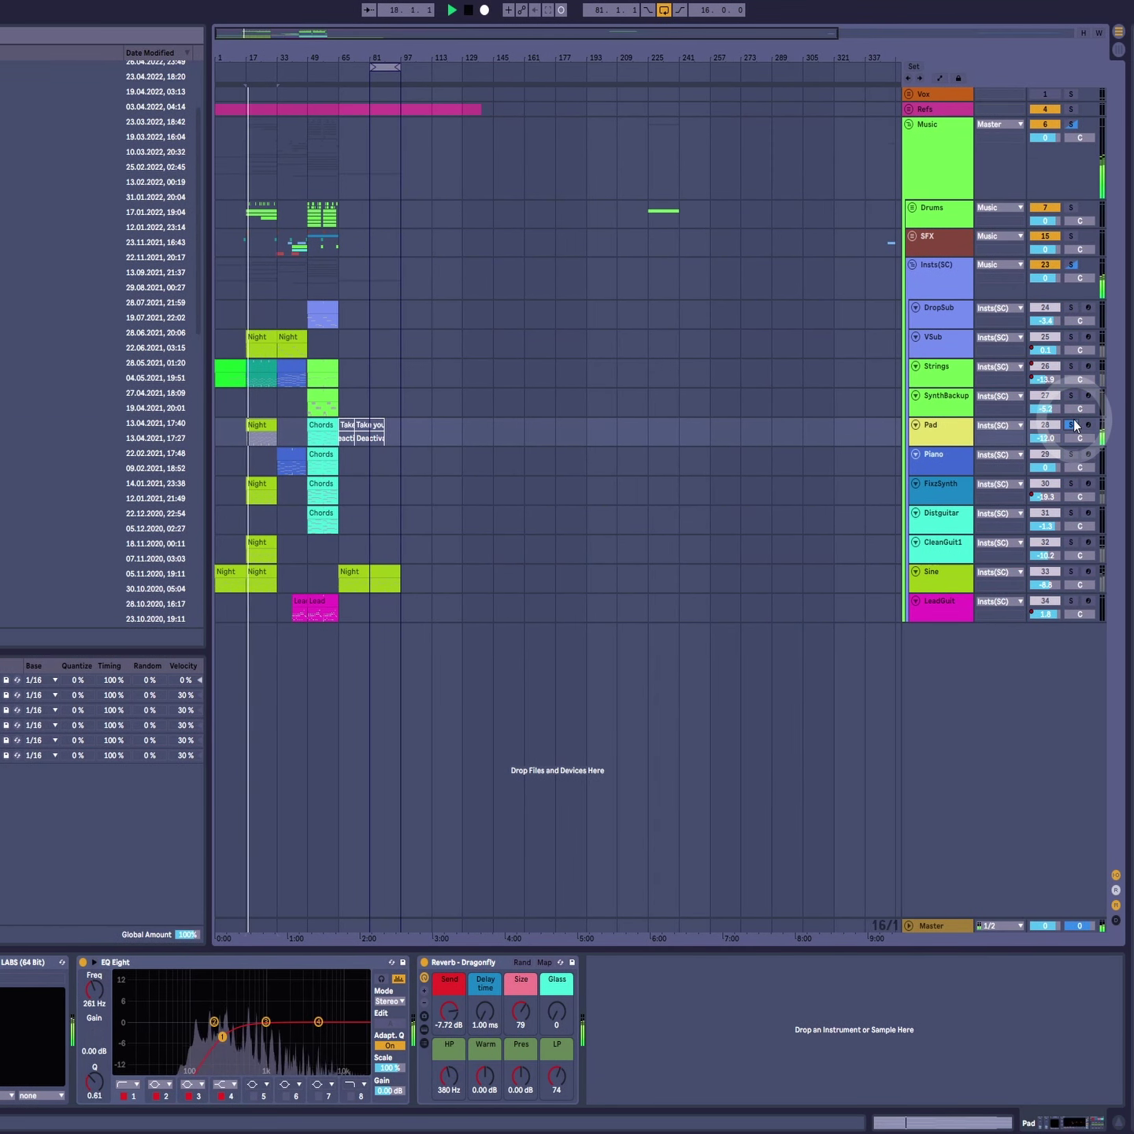
{"action": "left_click", "coordinate": [1073, 426]}
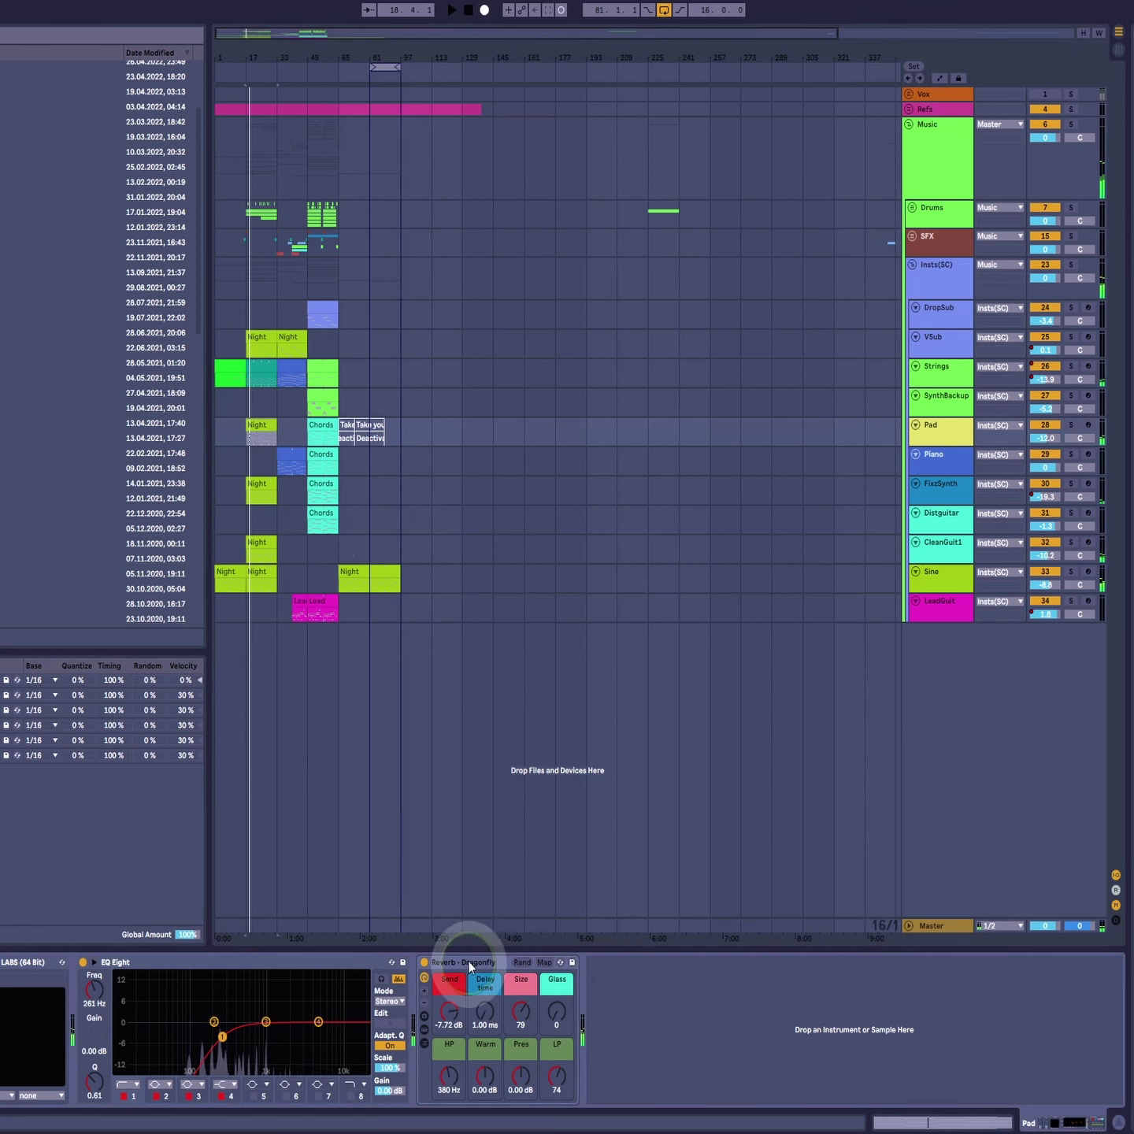
Step: Solo the FixzSynth track, play its Night clip from bar 17, and open the clip to examine its chord notes
{"action": "left_click", "coordinate": [263, 492]}
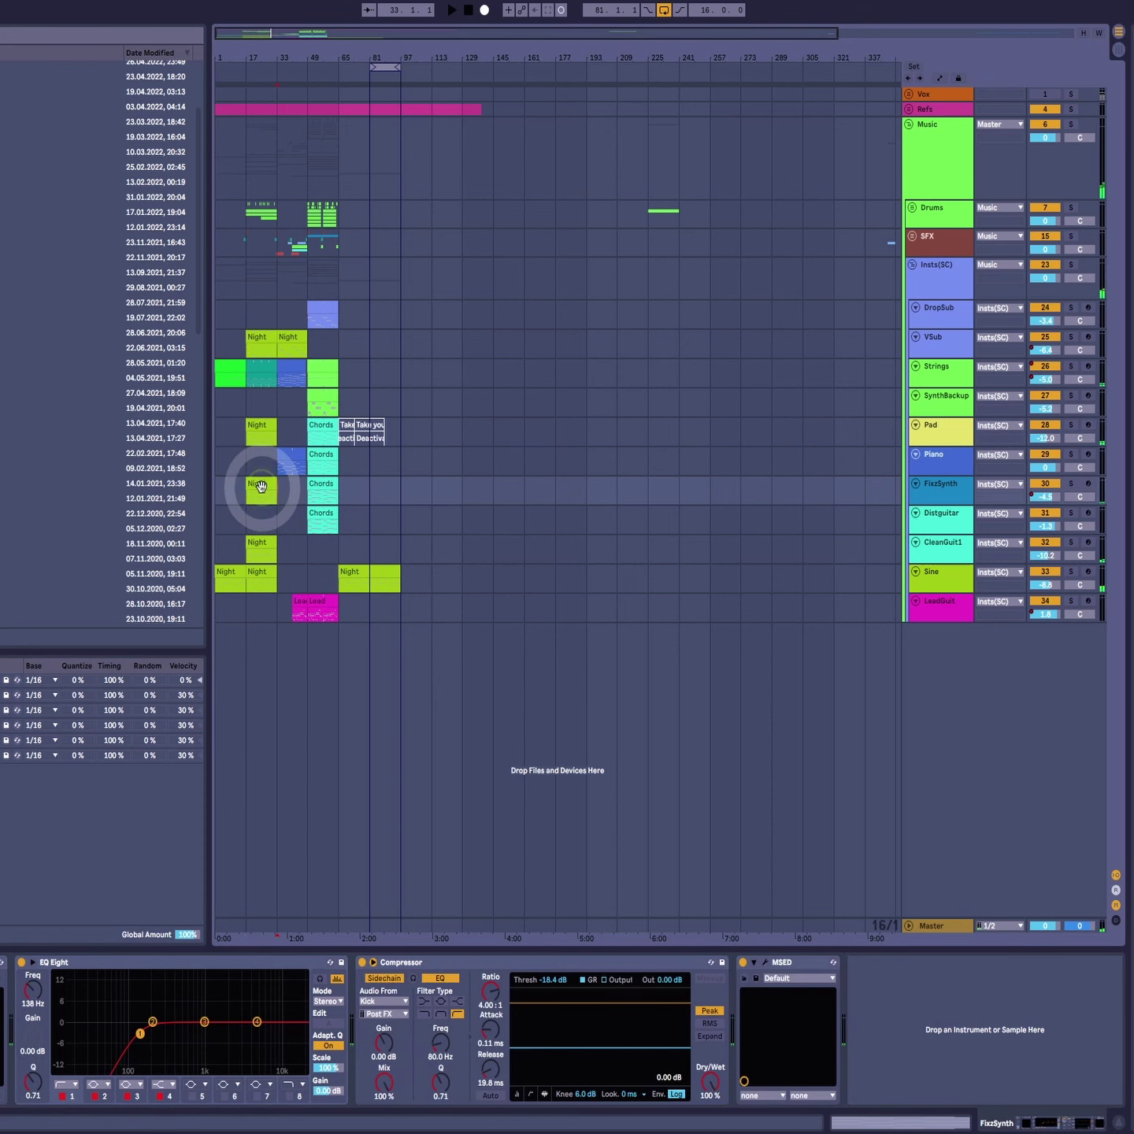
{"action": "left_click", "coordinate": [1069, 485]}
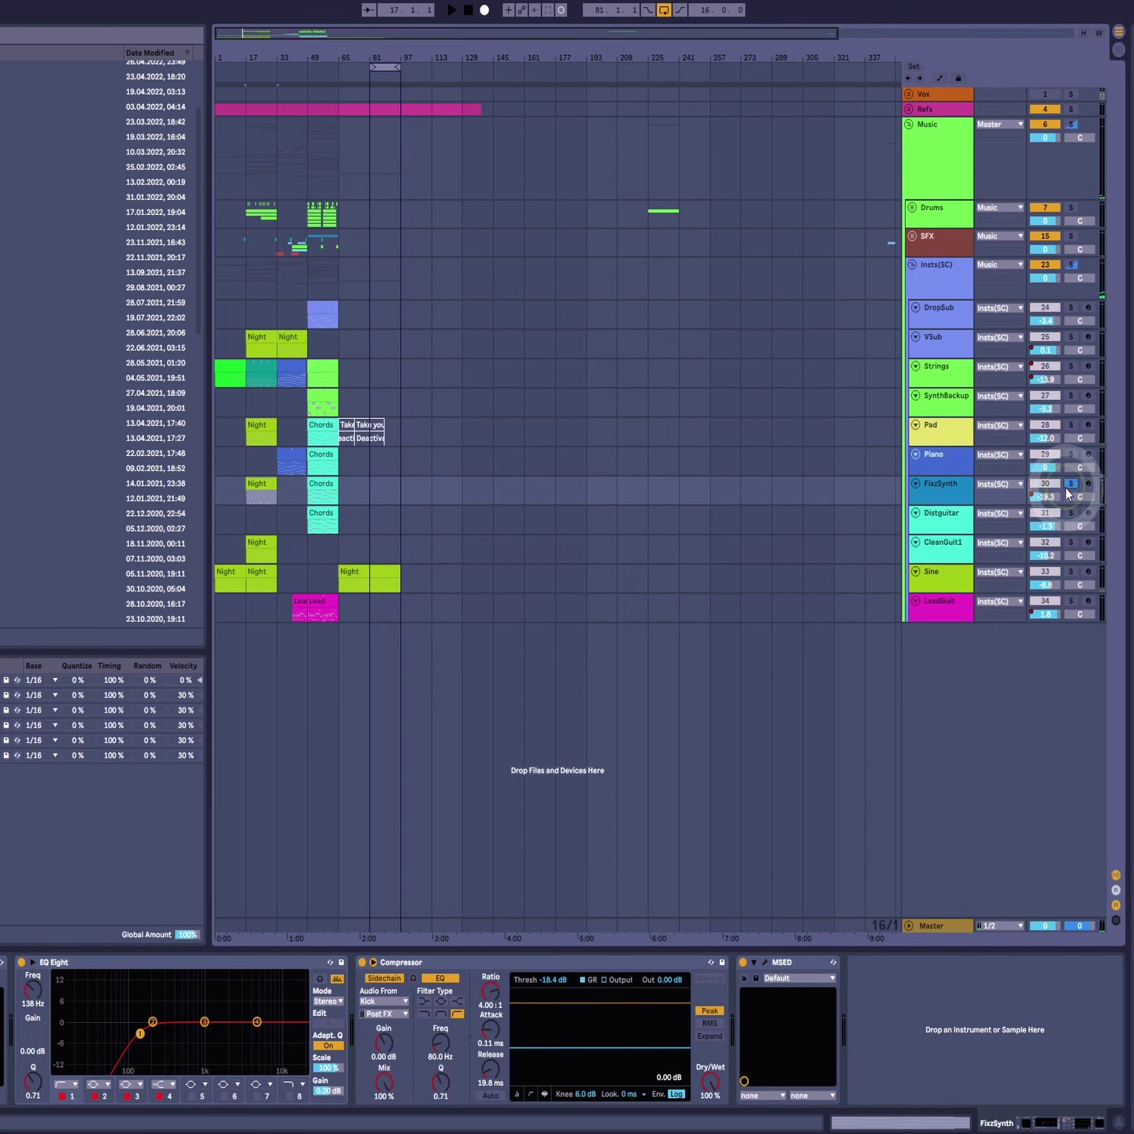
{"action": "key", "text": "space"}
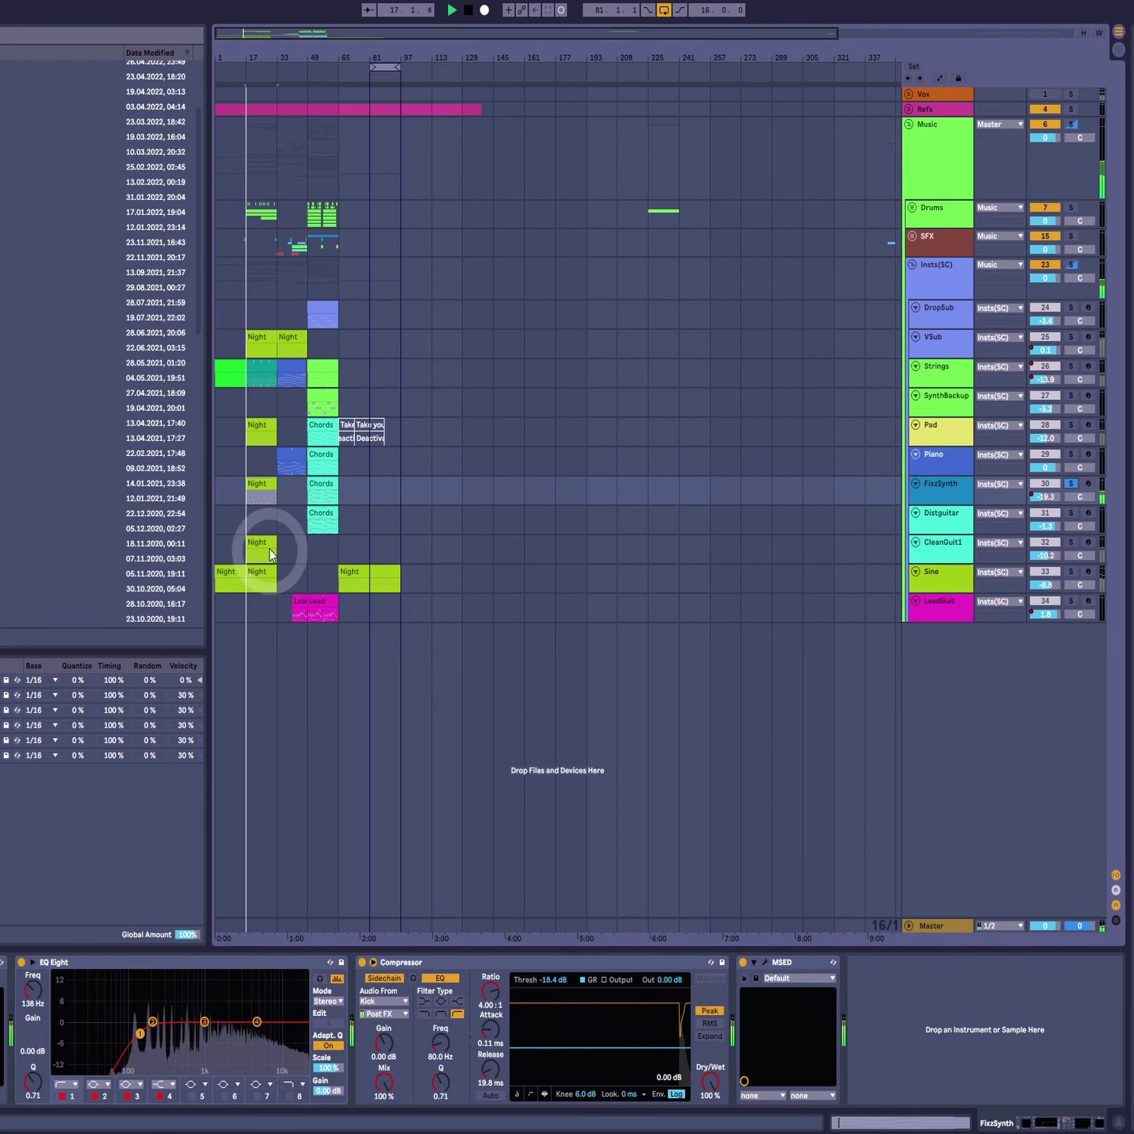
{"action": "double_click", "coordinate": [266, 482]}
{"action": "scroll", "coordinate": [262, 499], "scroll_direction": "down", "scroll_amount": 3}
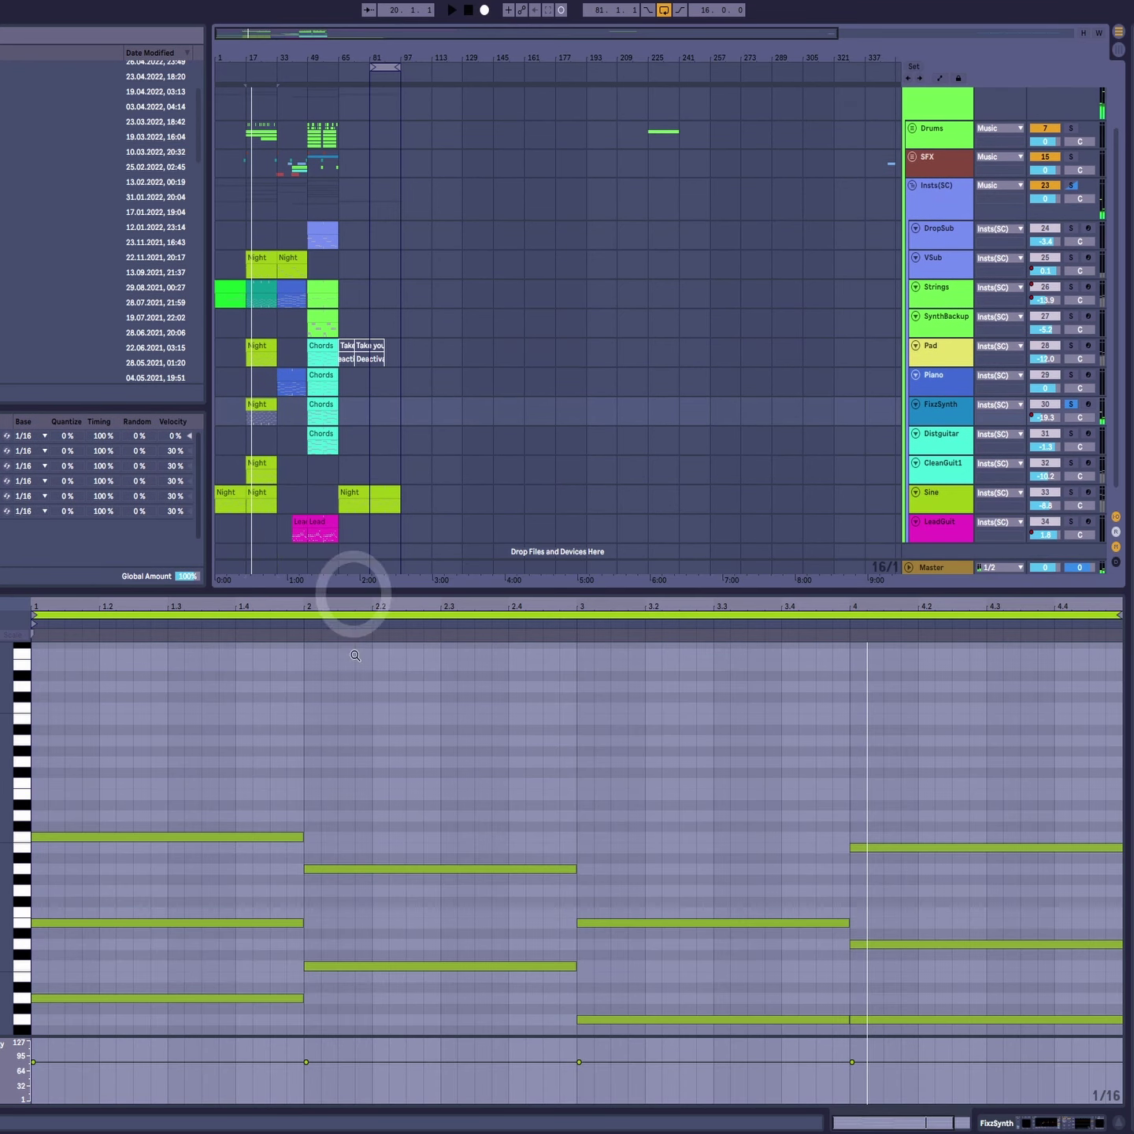
{"action": "scroll", "coordinate": [436, 788], "scroll_direction": "down", "scroll_amount": 4}
{"action": "scroll", "coordinate": [435, 784], "scroll_direction": "up", "scroll_amount": 1}
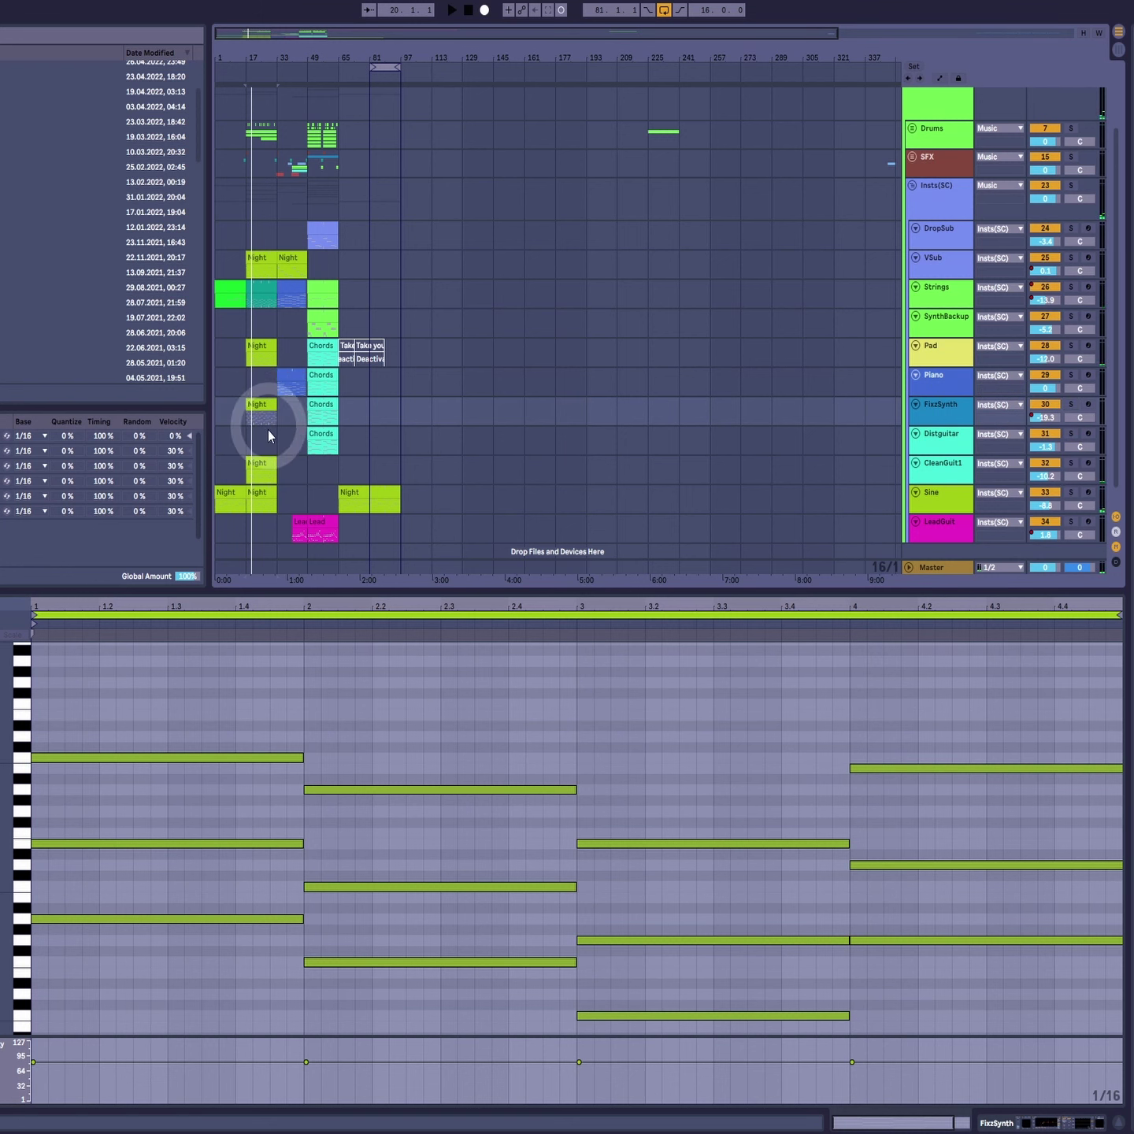
Step: Play the verse briefly from the FixzSynth clip at bar 17 with all tracks audible, and stop
{"action": "left_click", "coordinate": [947, 408]}
{"action": "left_click", "coordinate": [260, 405]}
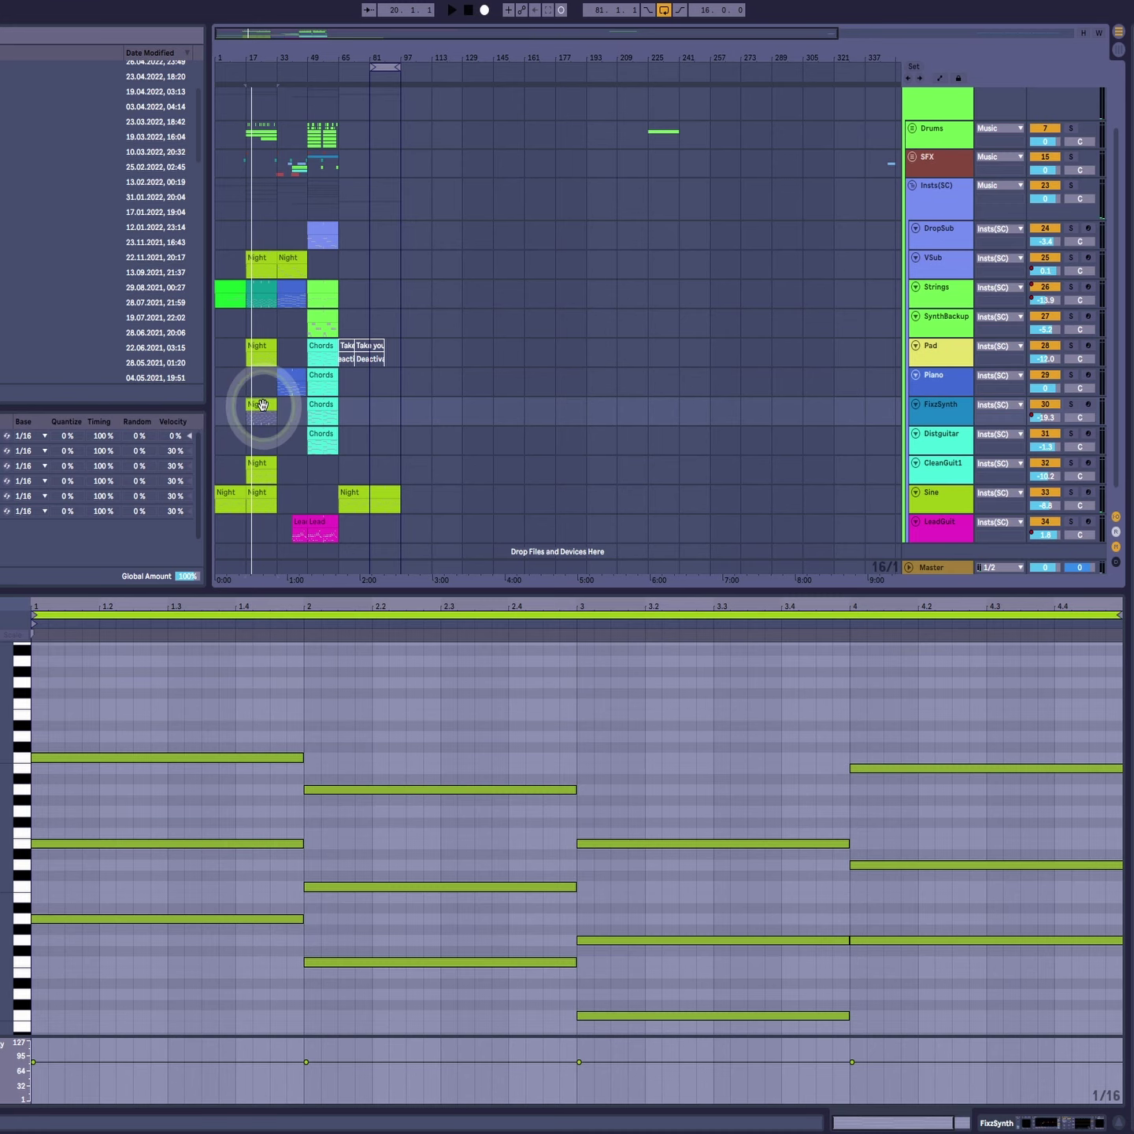
{"action": "key", "text": "space"}
{"action": "key", "text": "space"}
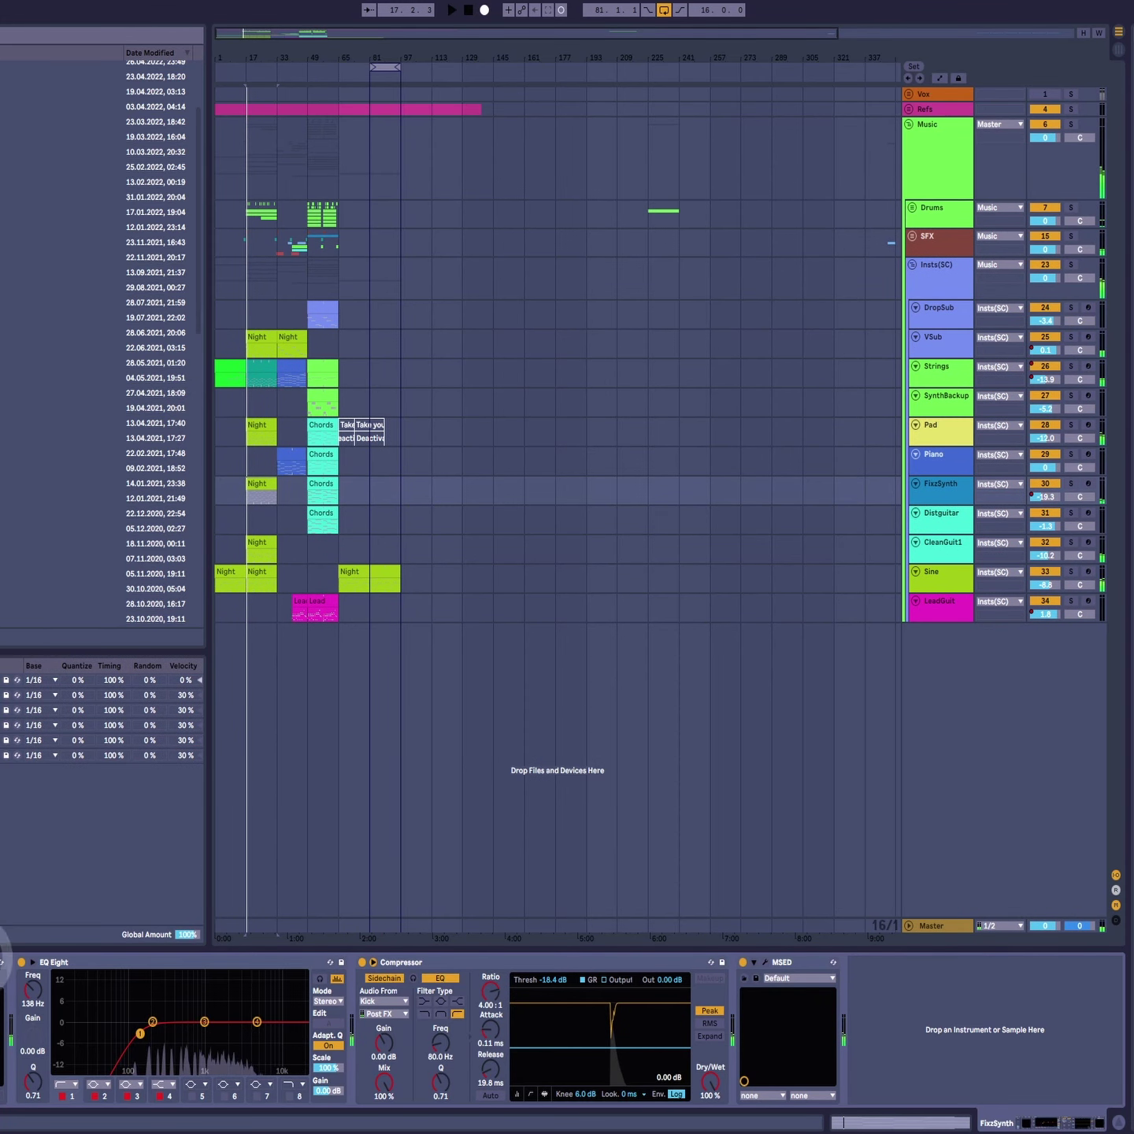
Step: Inspect the oscillator 1 unison settings in FixzSynth's Vital instrument and close the plugin window
{"action": "left_click", "coordinate": [2, 962]}
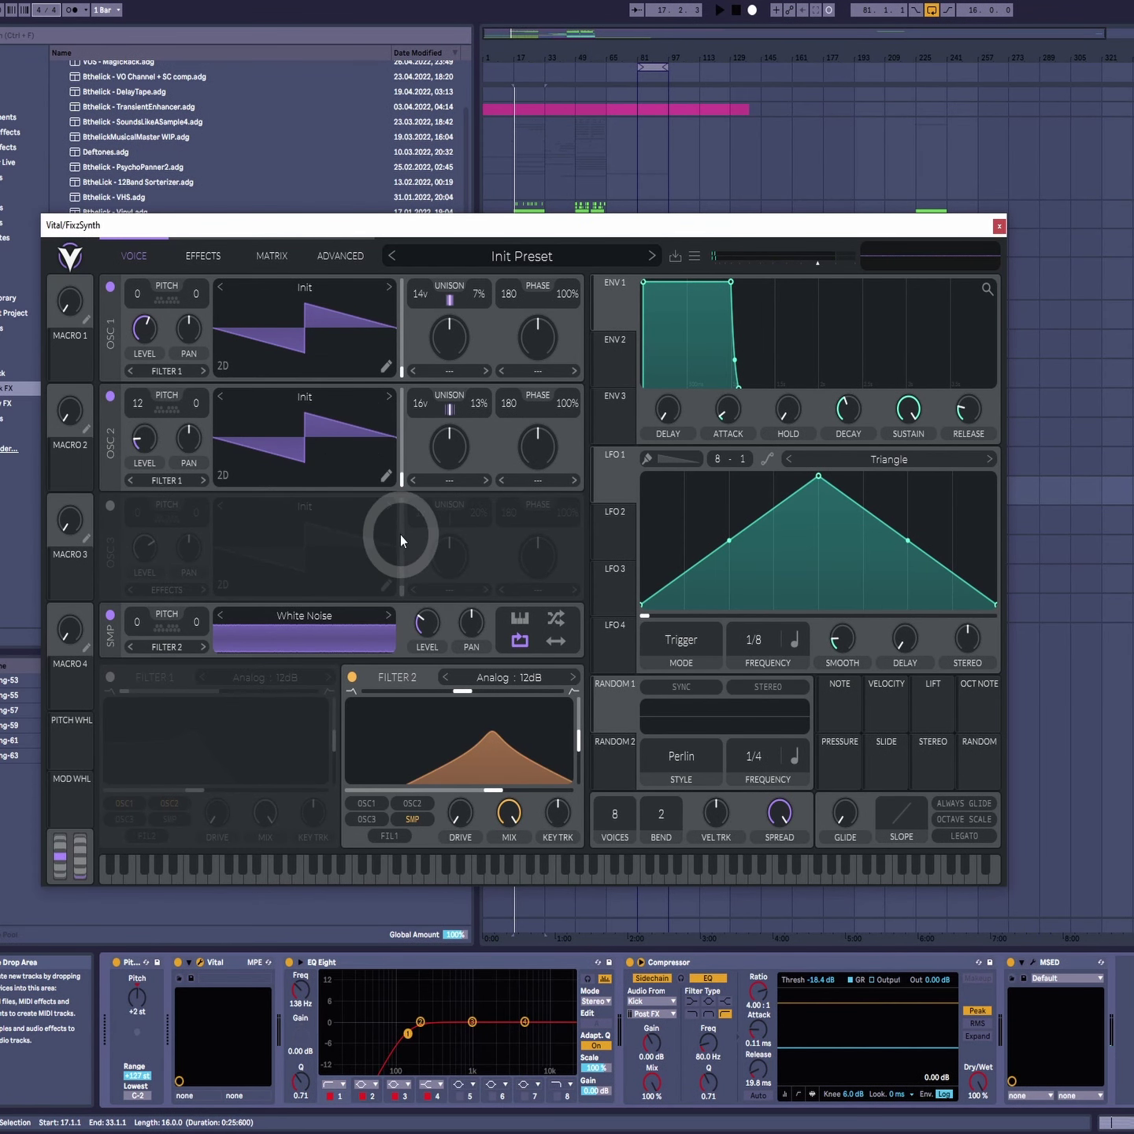
{"action": "left_click", "coordinate": [425, 304]}
{"action": "left_click", "coordinate": [448, 284]}
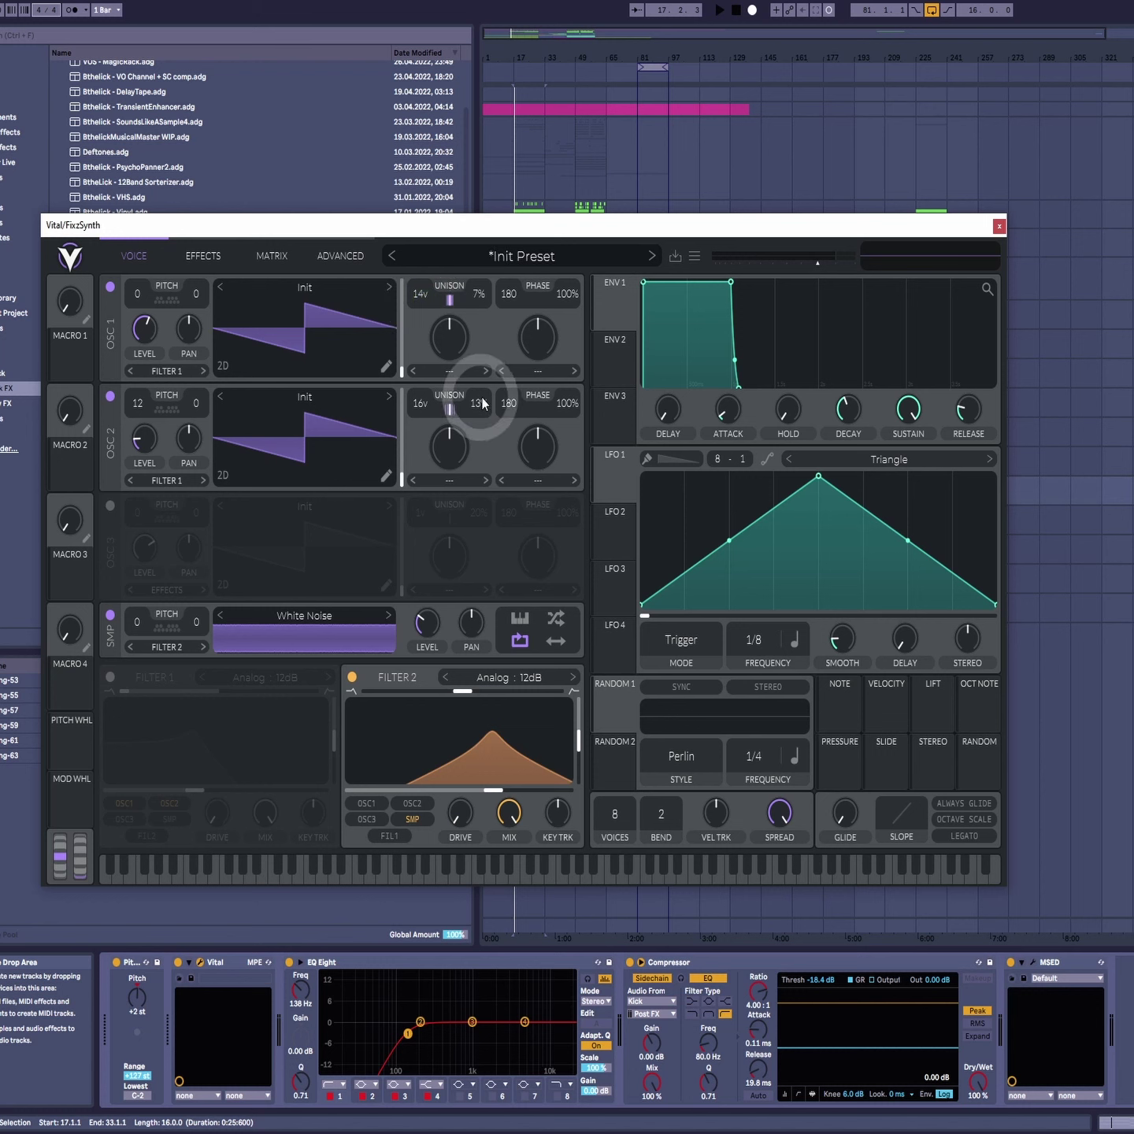
{"action": "left_click", "coordinate": [1000, 226]}
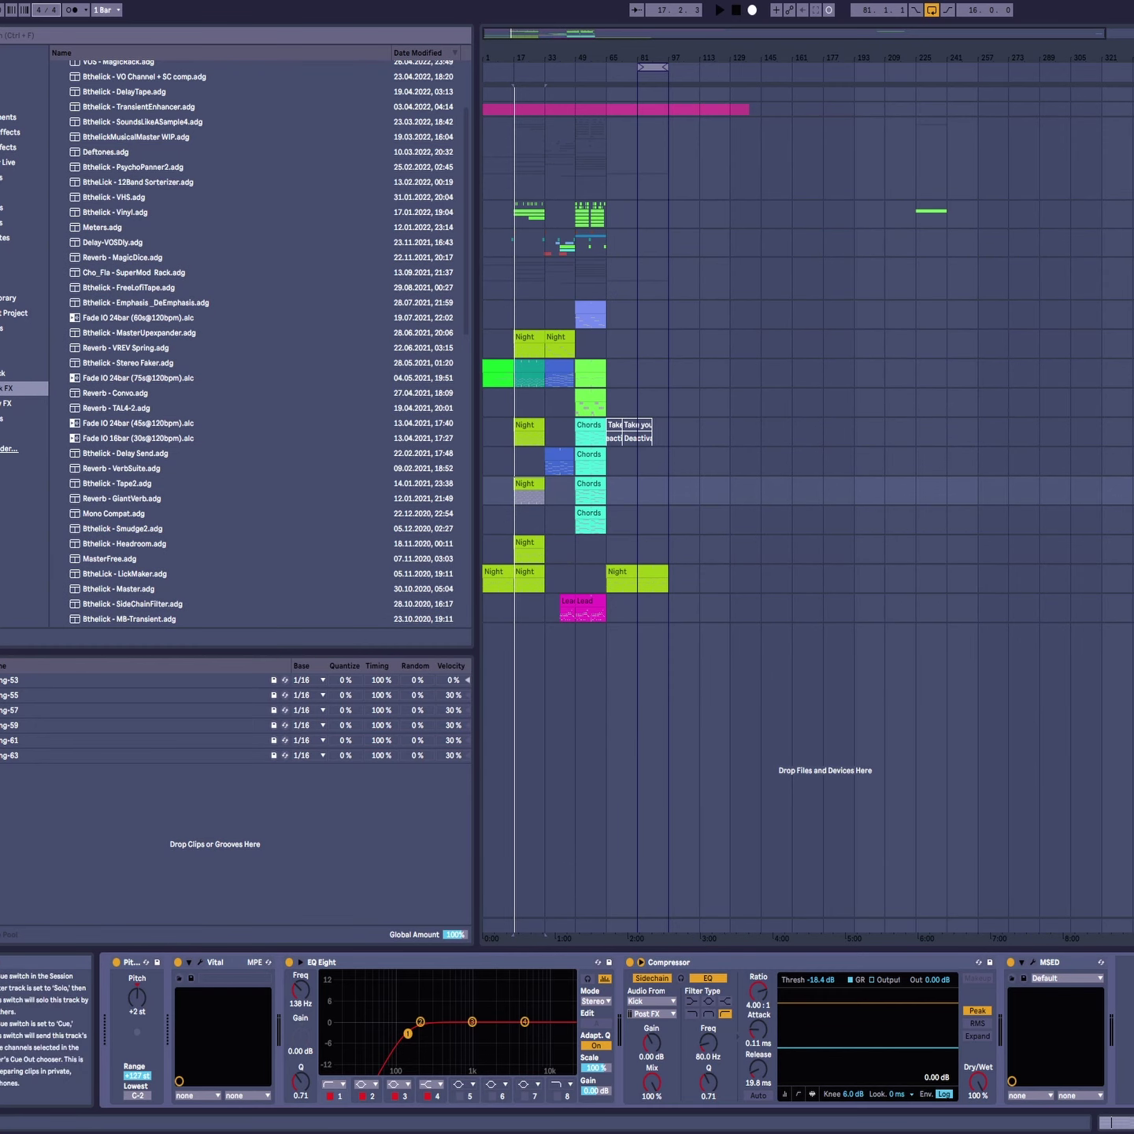
Step: Listen to the soloed FixzSynth track in the verse, clear its solo, and stop playback
{"action": "left_click", "coordinate": [1071, 486]}
{"action": "key", "text": "space"}
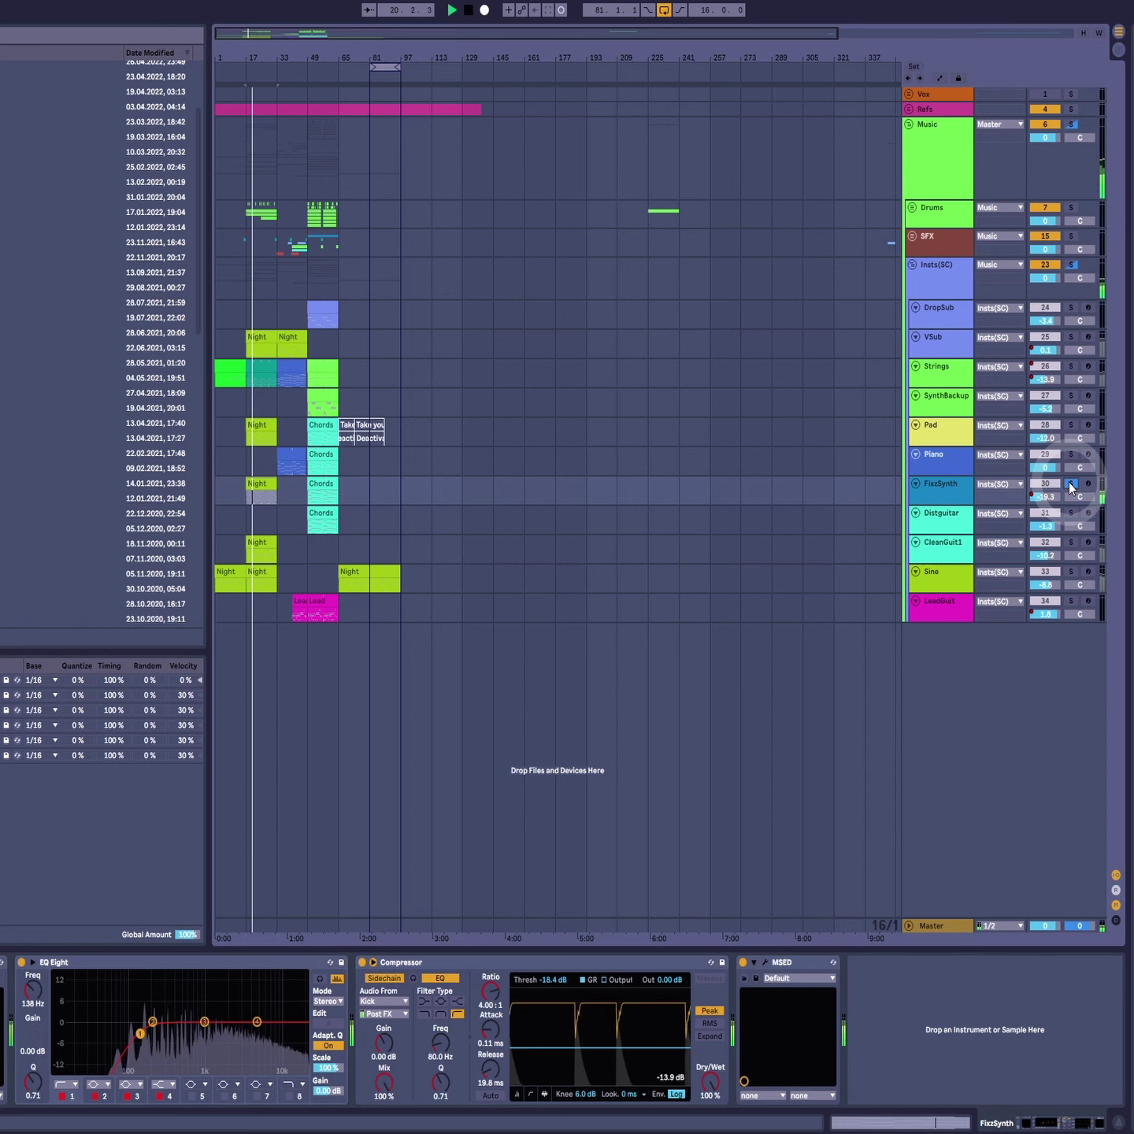
{"action": "left_click", "coordinate": [1070, 484]}
{"action": "key", "text": "space"}
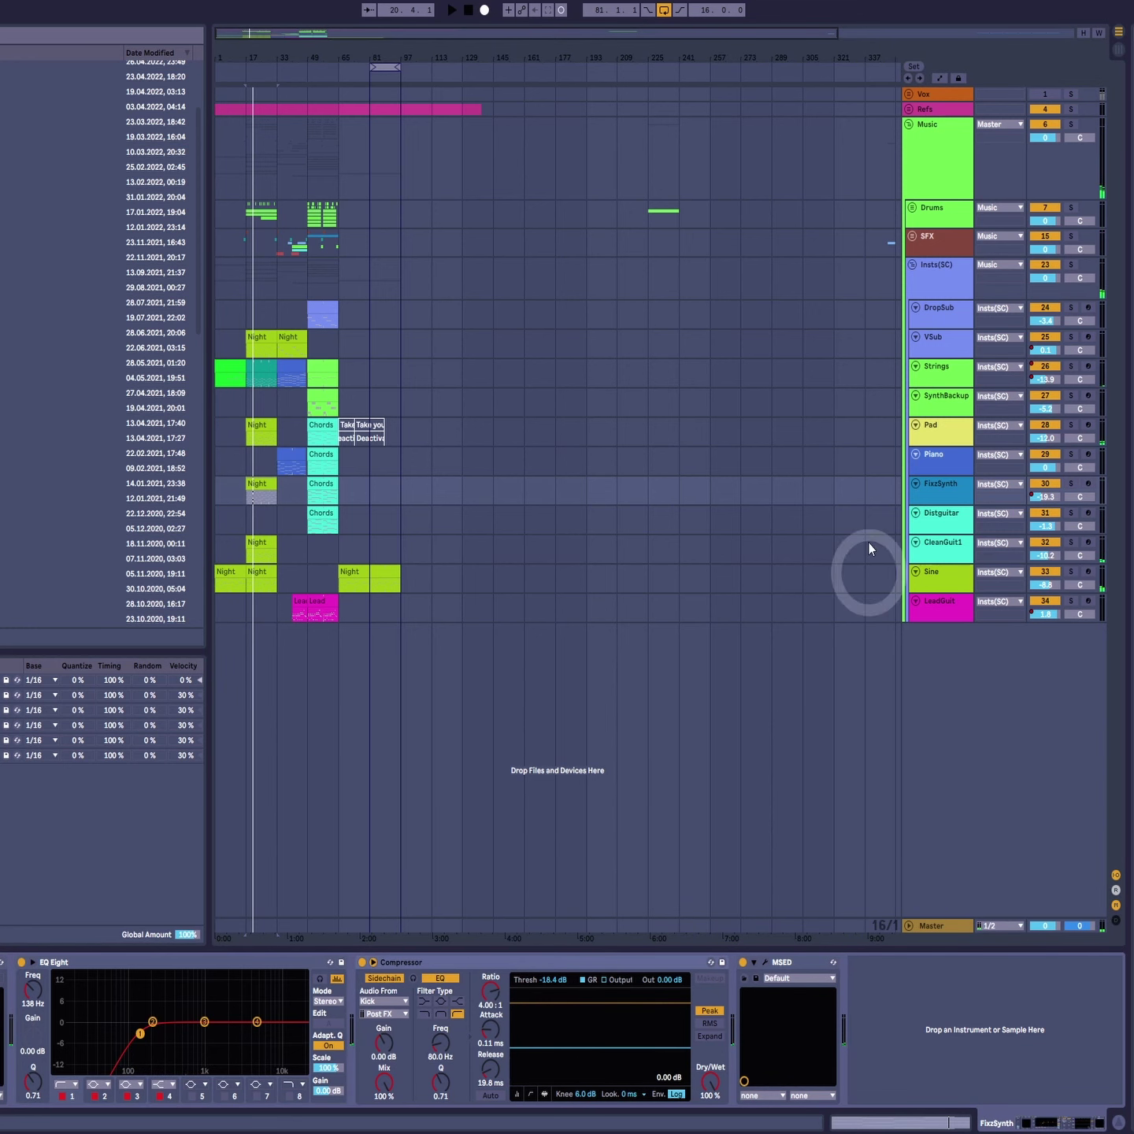
Step: Play the verse from bar 17 with all tracks audible and open VSub's first Night clip to examine its bass notes
{"action": "left_click", "coordinate": [253, 316]}
{"action": "key", "text": "space"}
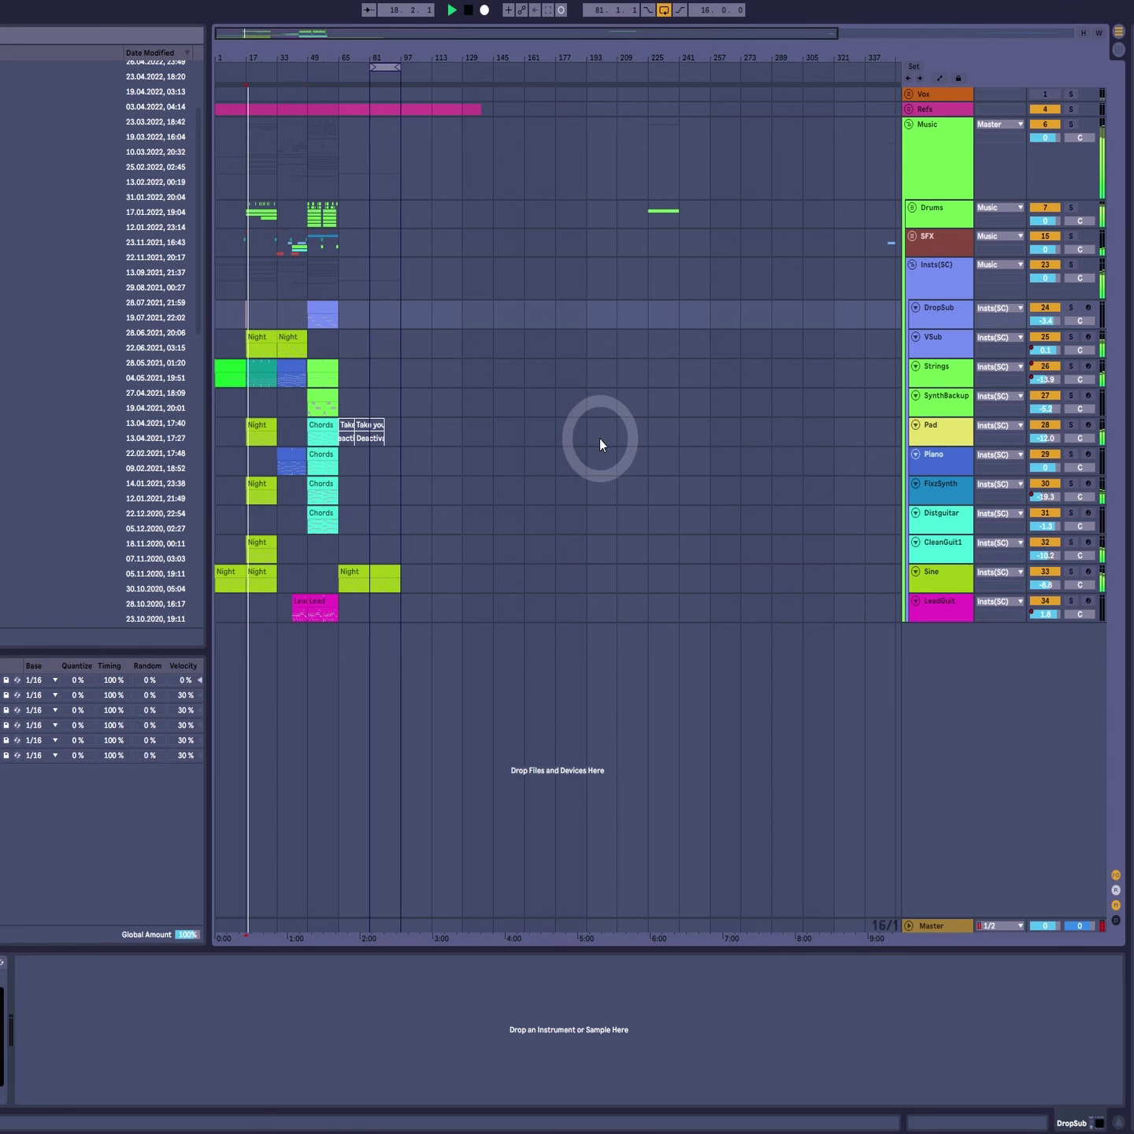
{"action": "double_click", "coordinate": [252, 329]}
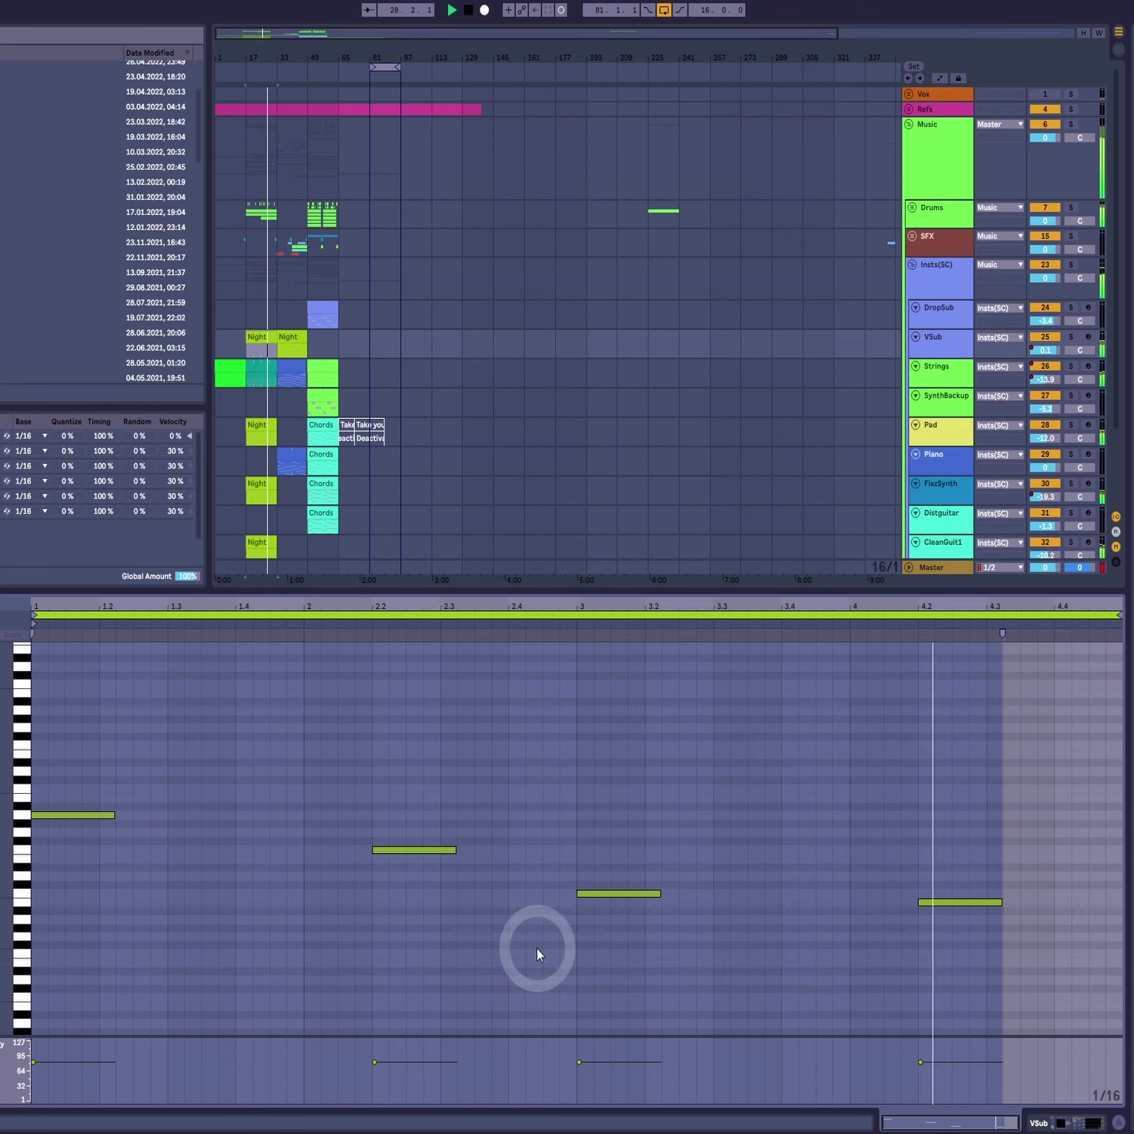
Step: Solo the VSub track and replay its Night clip from bar 17
{"action": "left_click", "coordinate": [1070, 337]}
{"action": "key", "text": "space"}
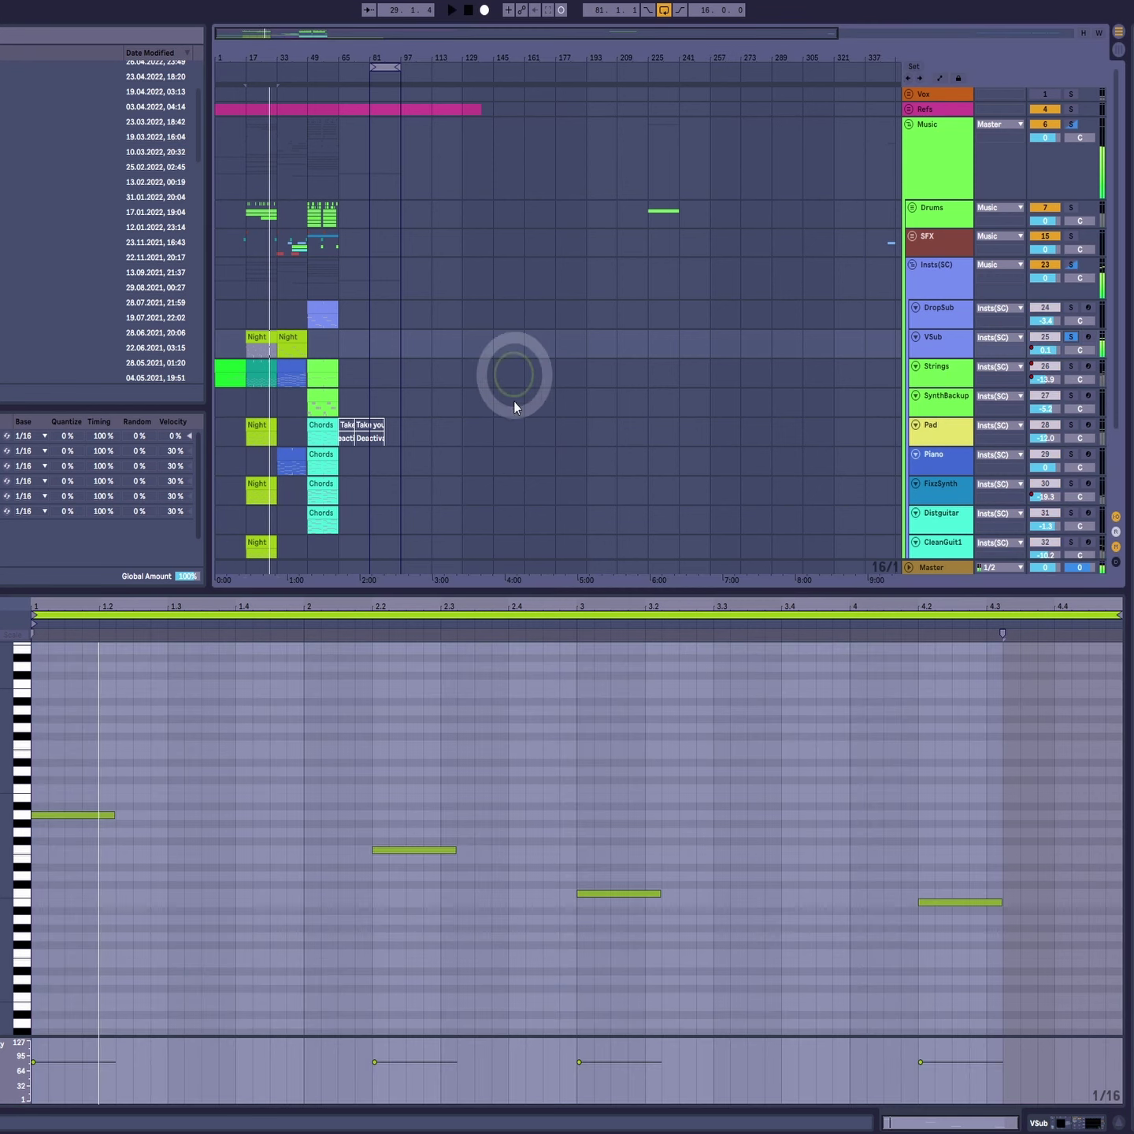
{"action": "left_click", "coordinate": [263, 335]}
{"action": "key", "text": "space"}
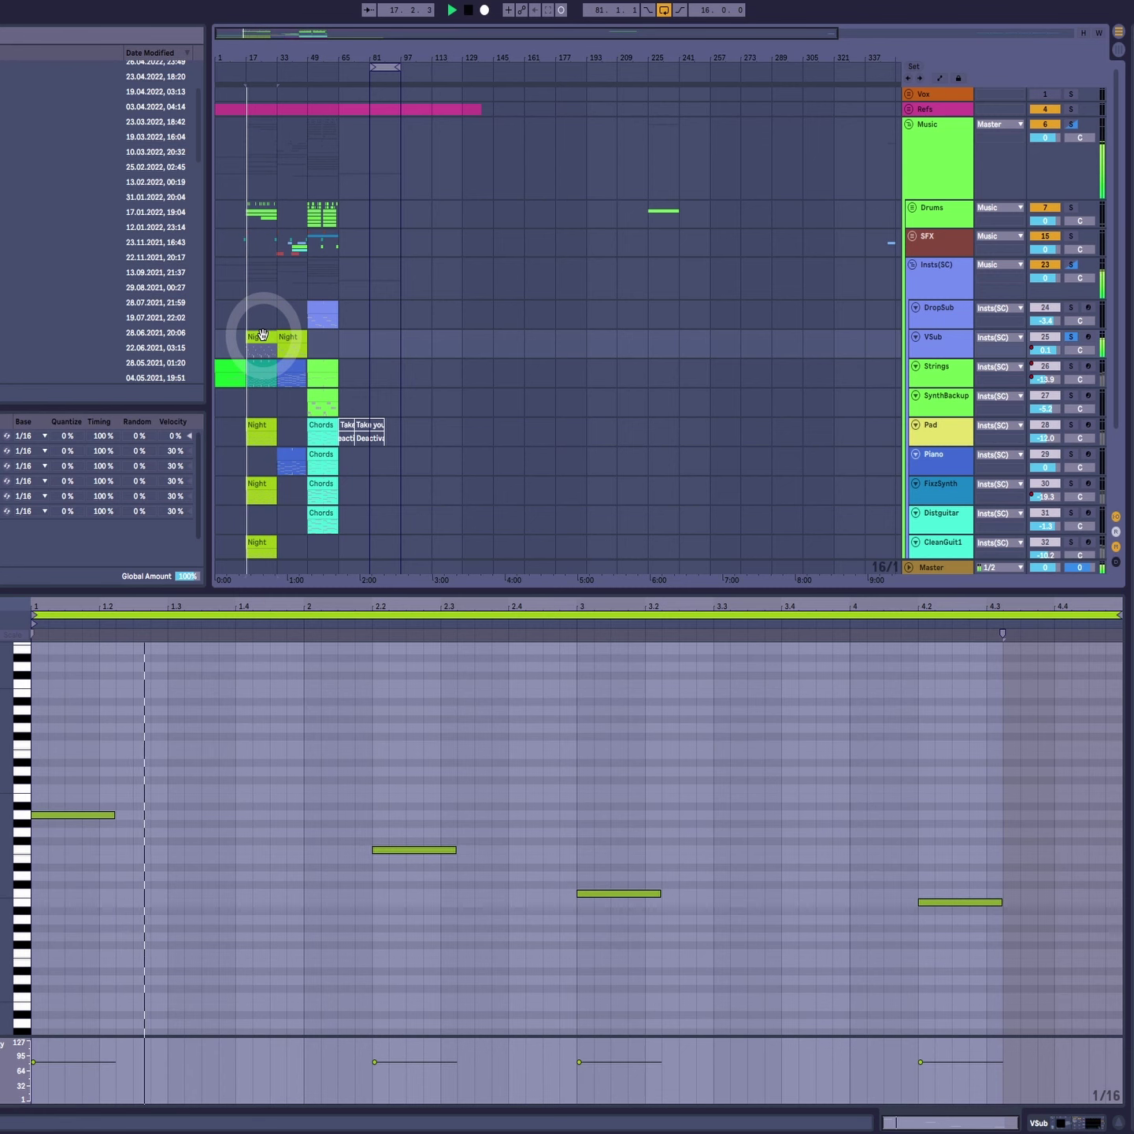
Step: Inspect the oscillators and filter in VSub's Vital instrument and close the plugin window
{"action": "key", "text": "shift+Tab"}
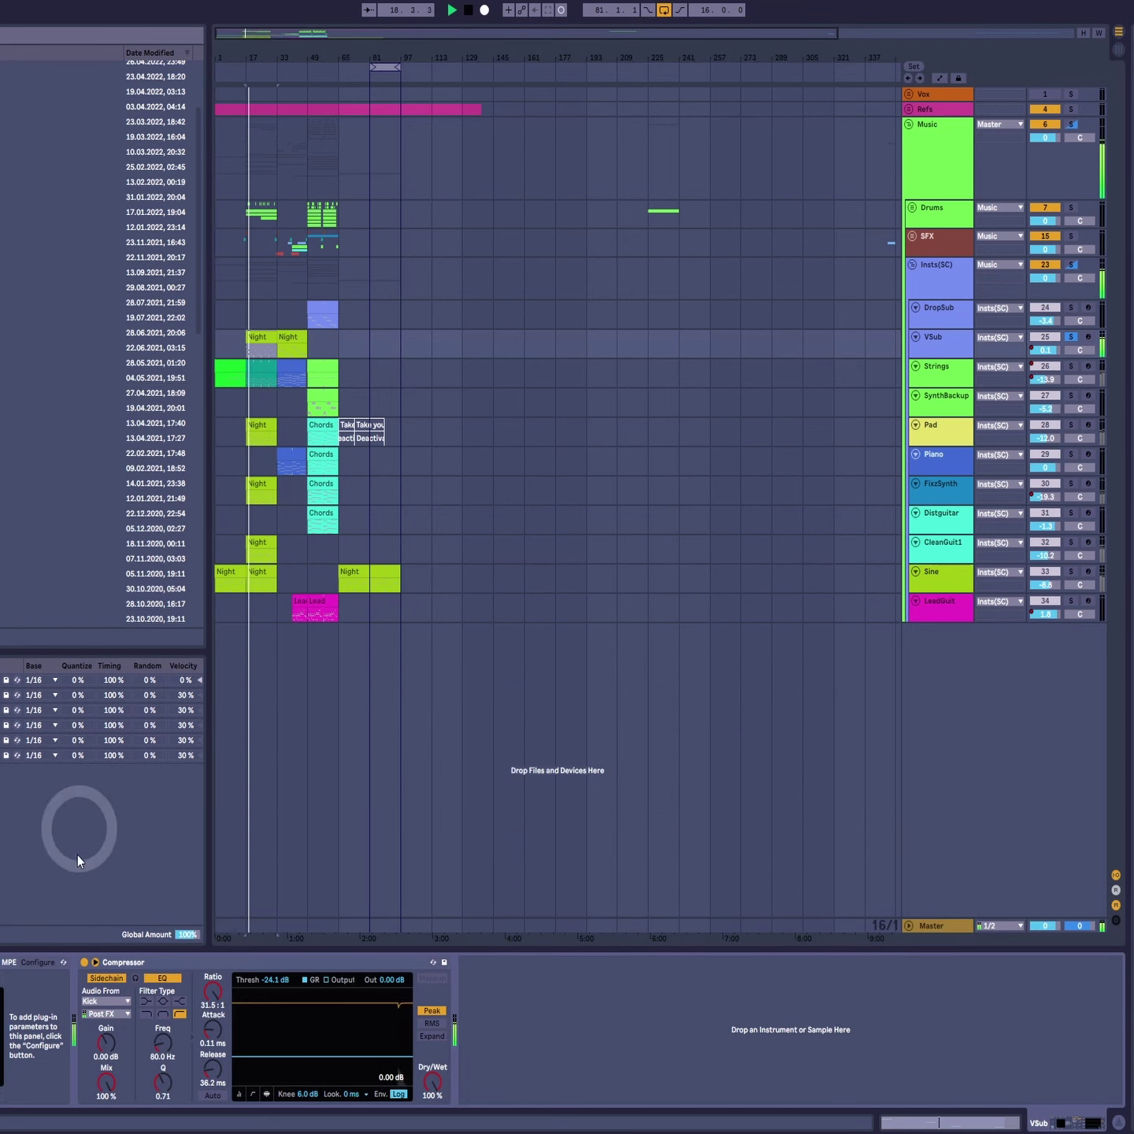
{"action": "left_click", "coordinate": [72, 961]}
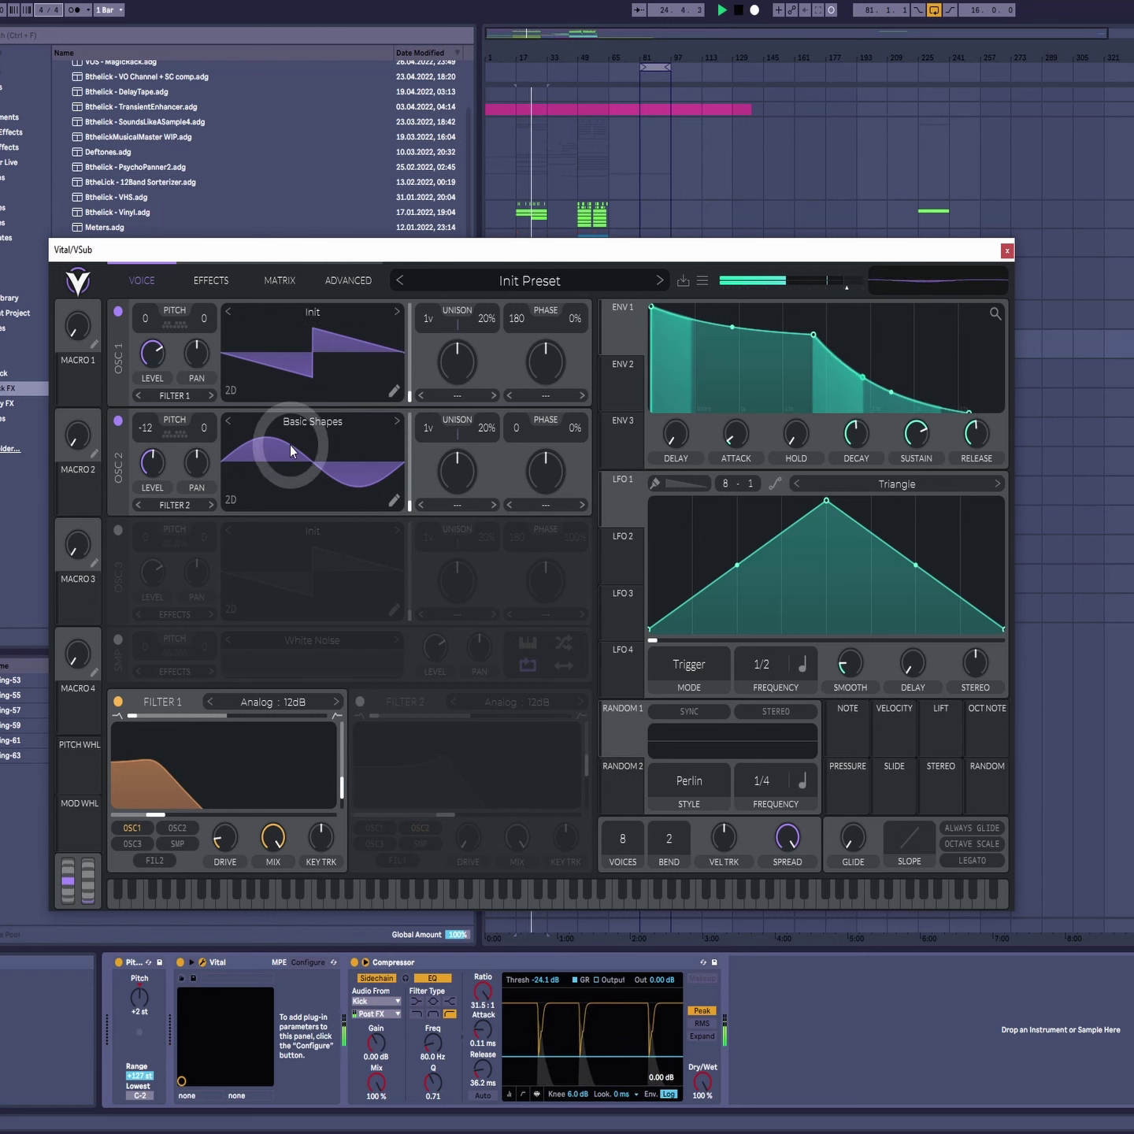
{"action": "left_click", "coordinate": [1009, 252]}
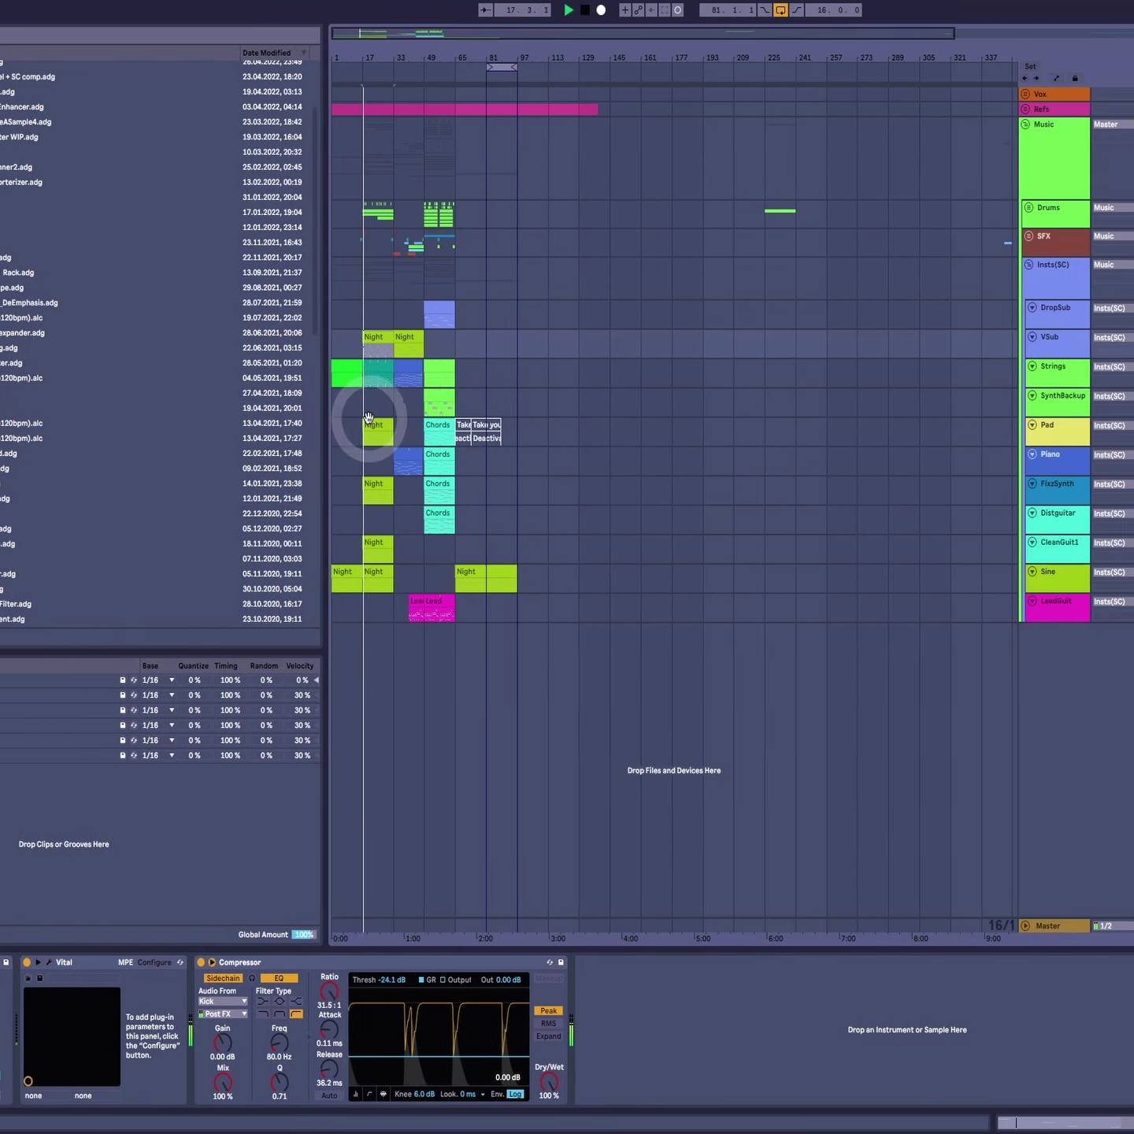
Step: Play the pre-drop from bar 33 with all tracks audible and examine the notes in VSub's second Night clip
{"action": "left_click", "coordinate": [301, 300]}
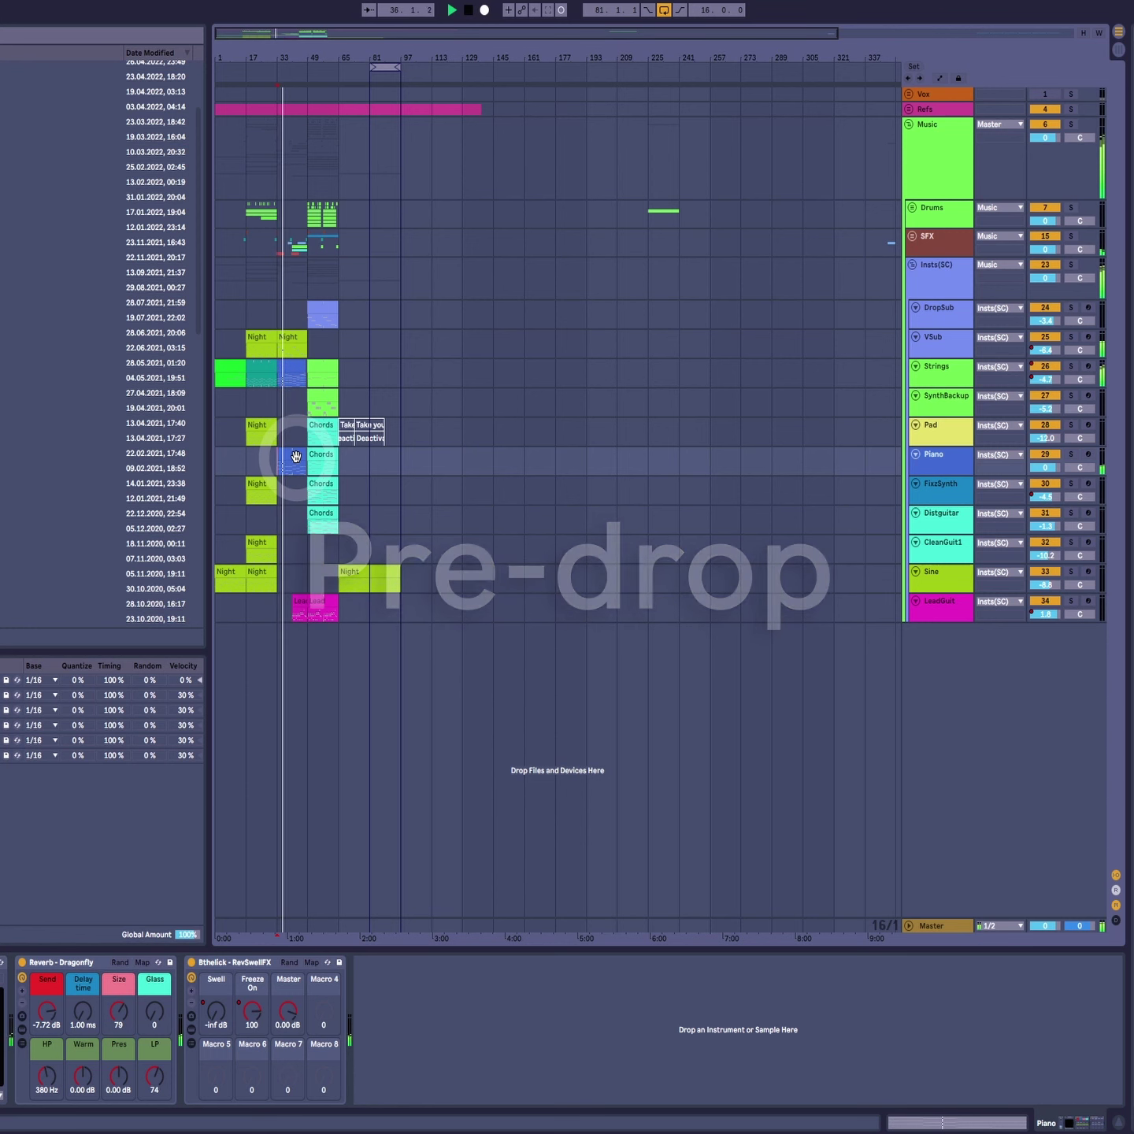
{"action": "double_click", "coordinate": [285, 346]}
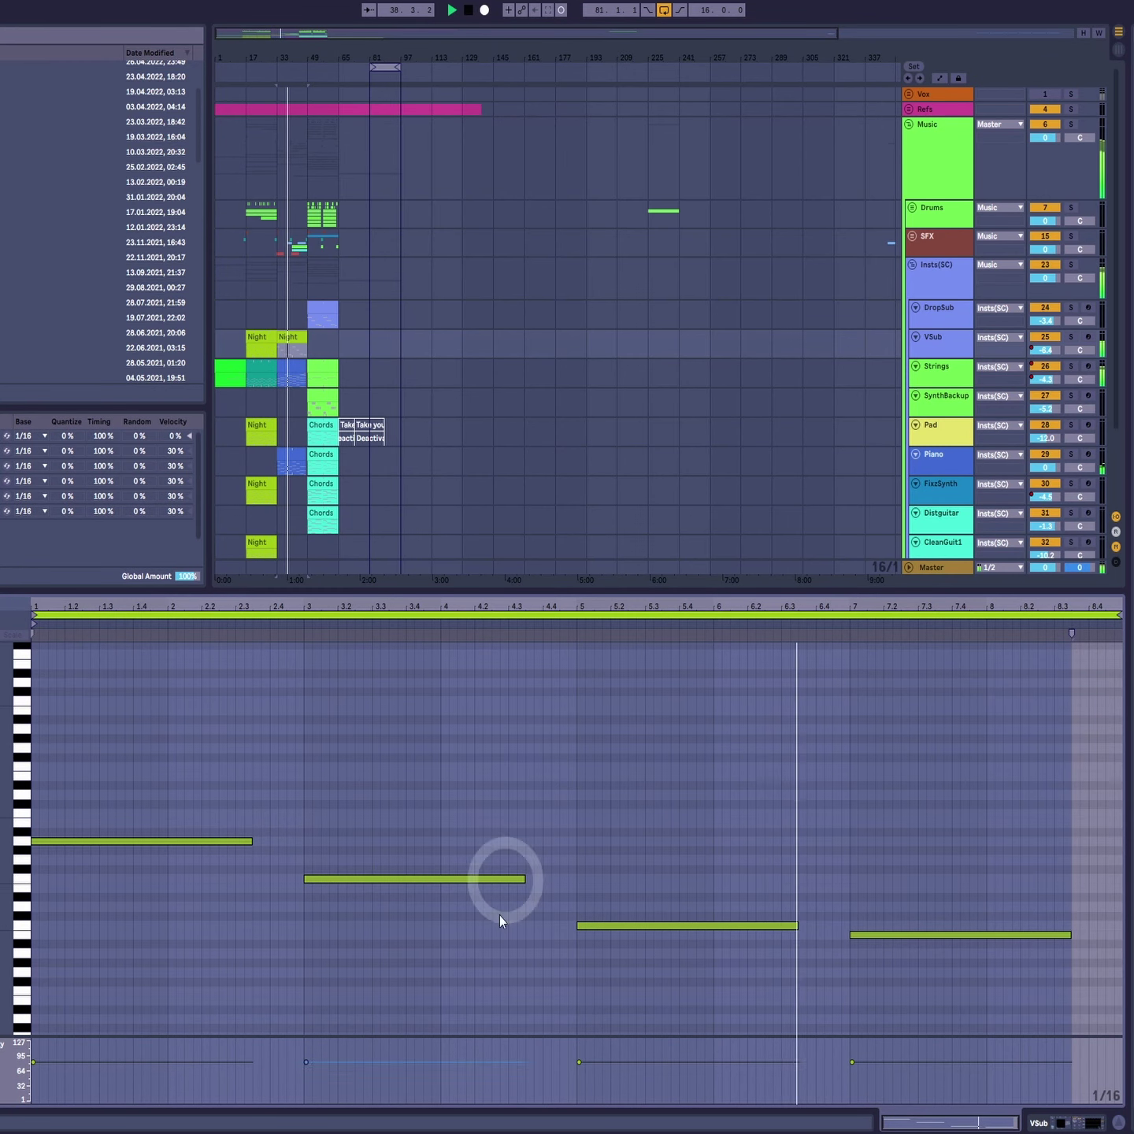
{"action": "key", "text": "shift+Tab"}
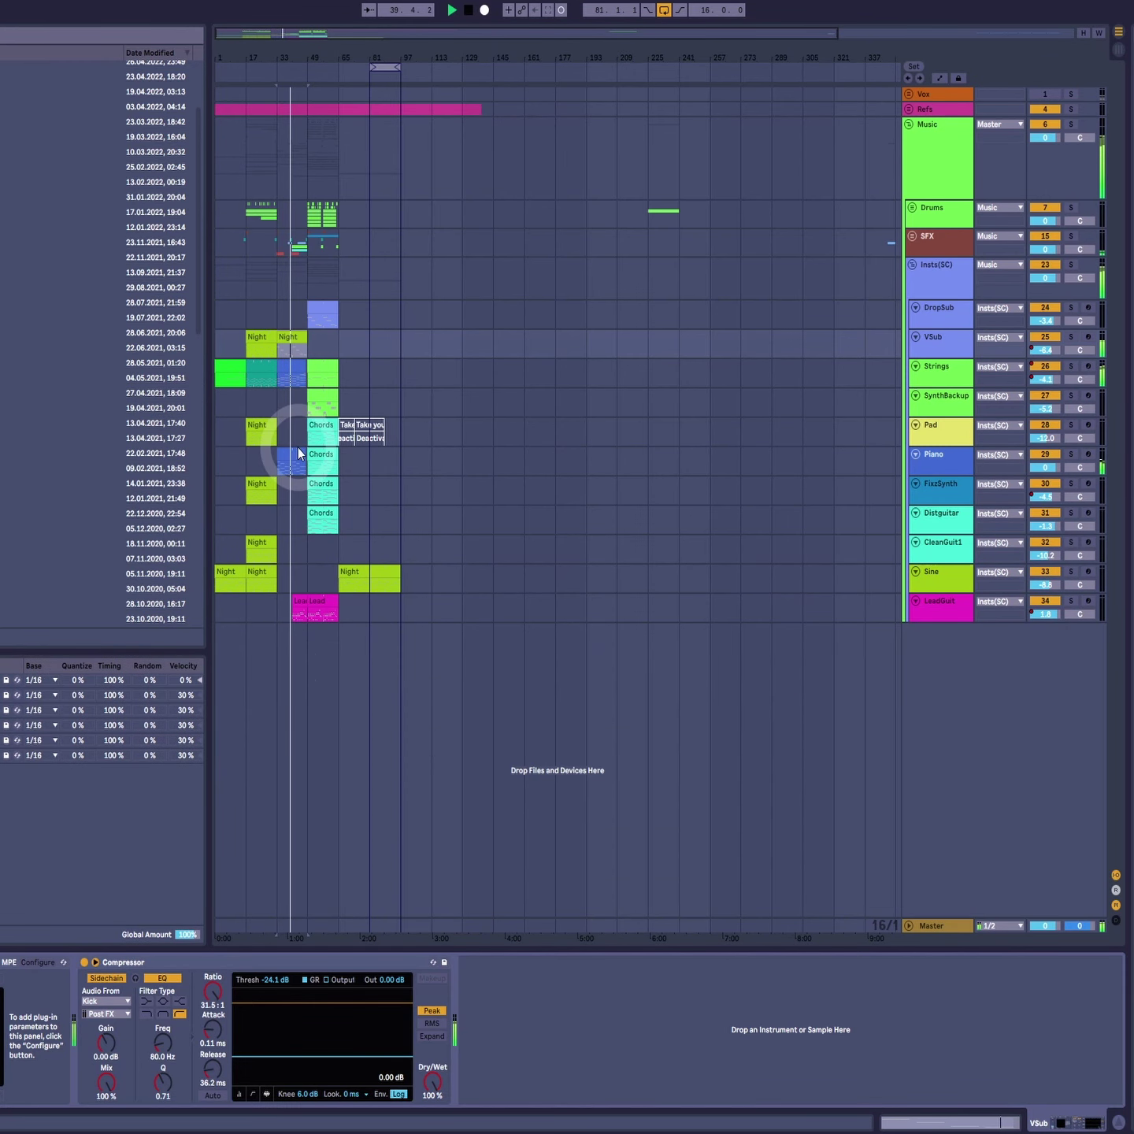
Step: Solo the Piano track and examine the chord notes in its pre-drop clip
{"action": "left_click", "coordinate": [286, 451]}
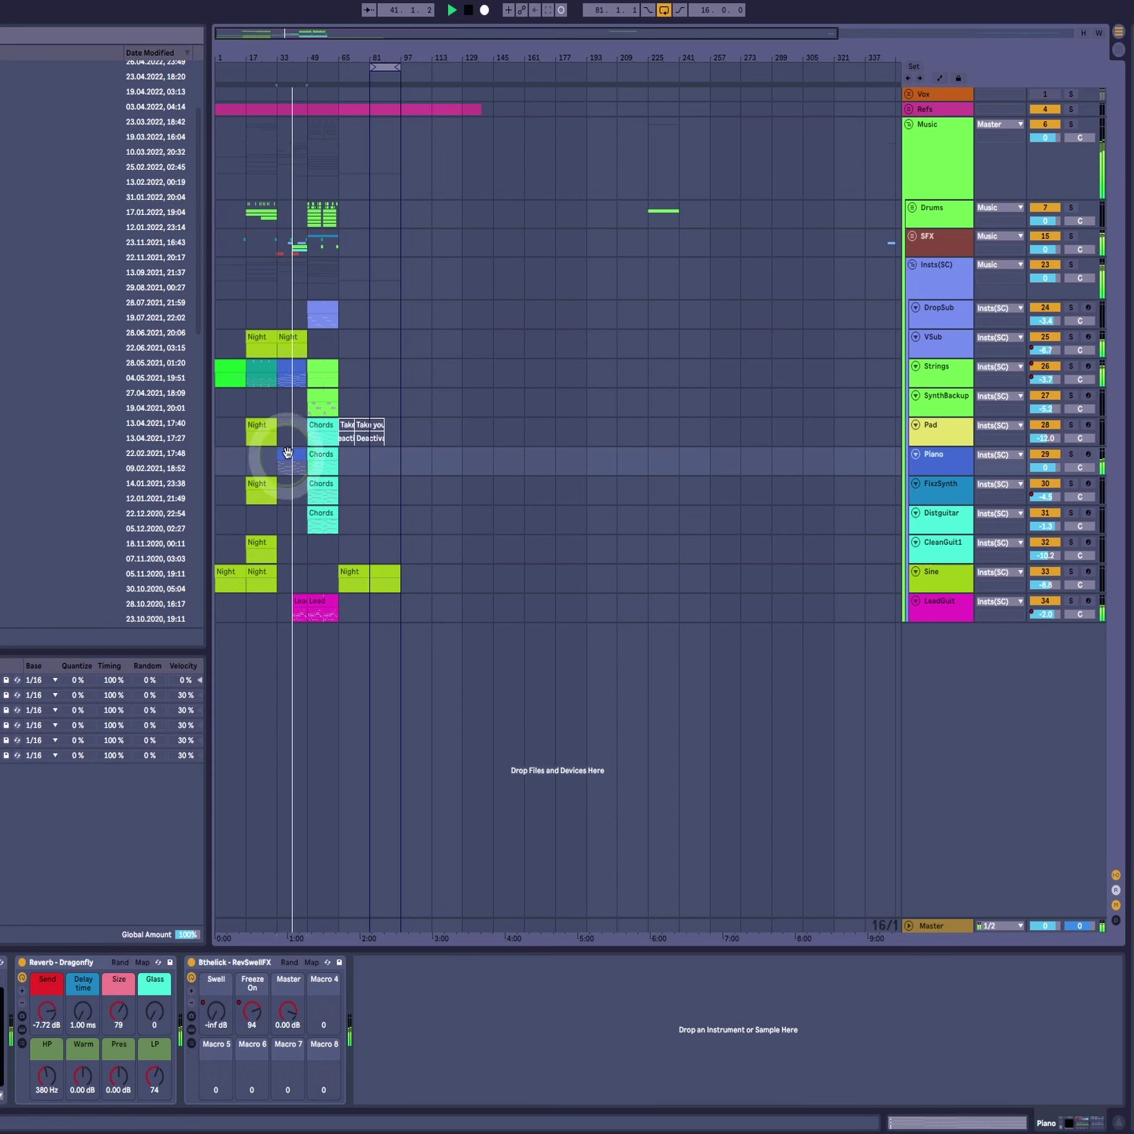
{"action": "left_click", "coordinate": [1071, 455]}
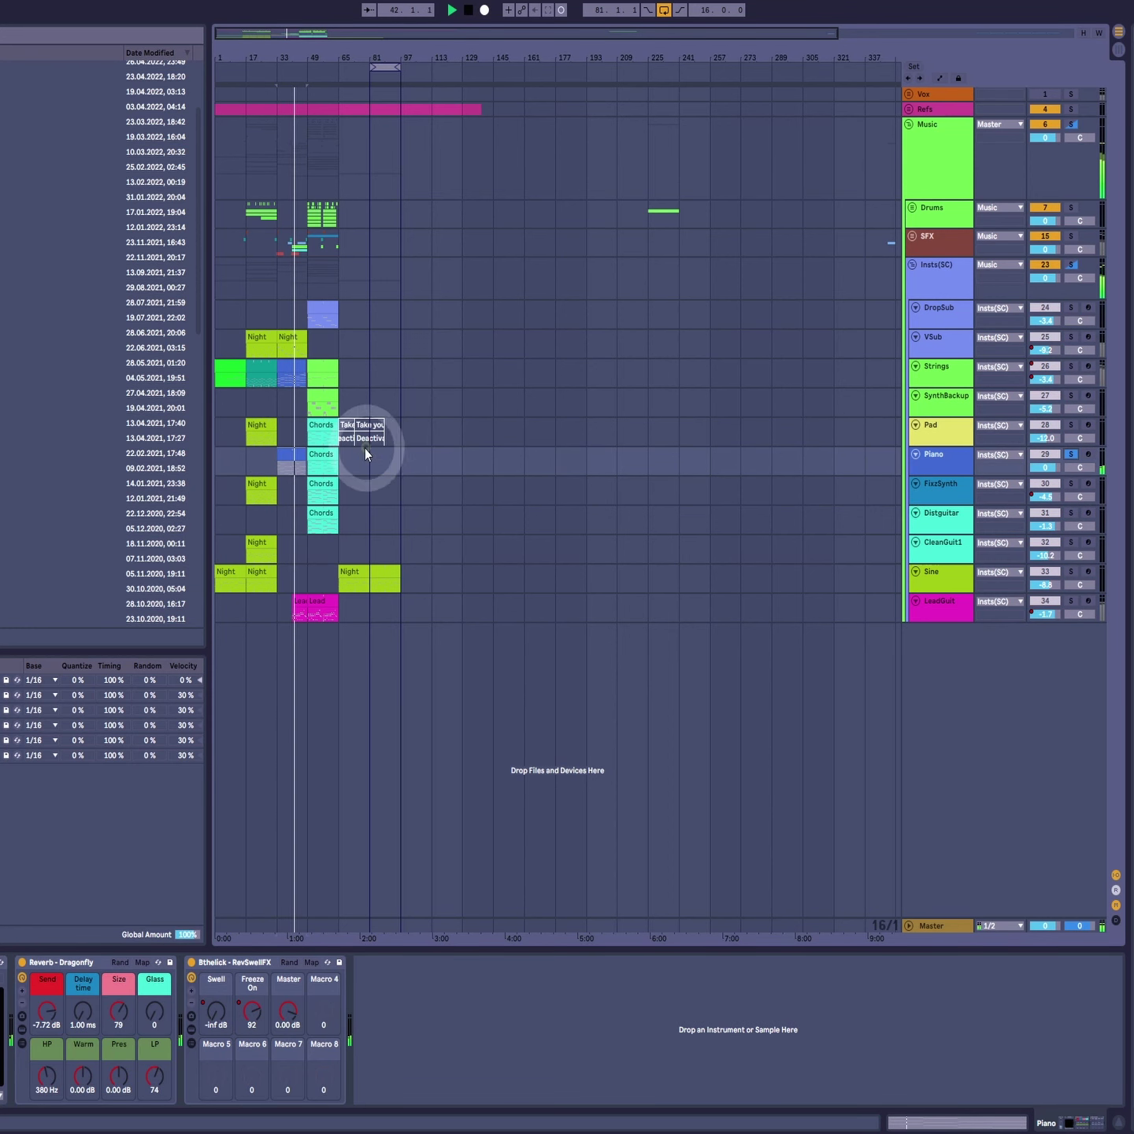
{"action": "double_click", "coordinate": [302, 453]}
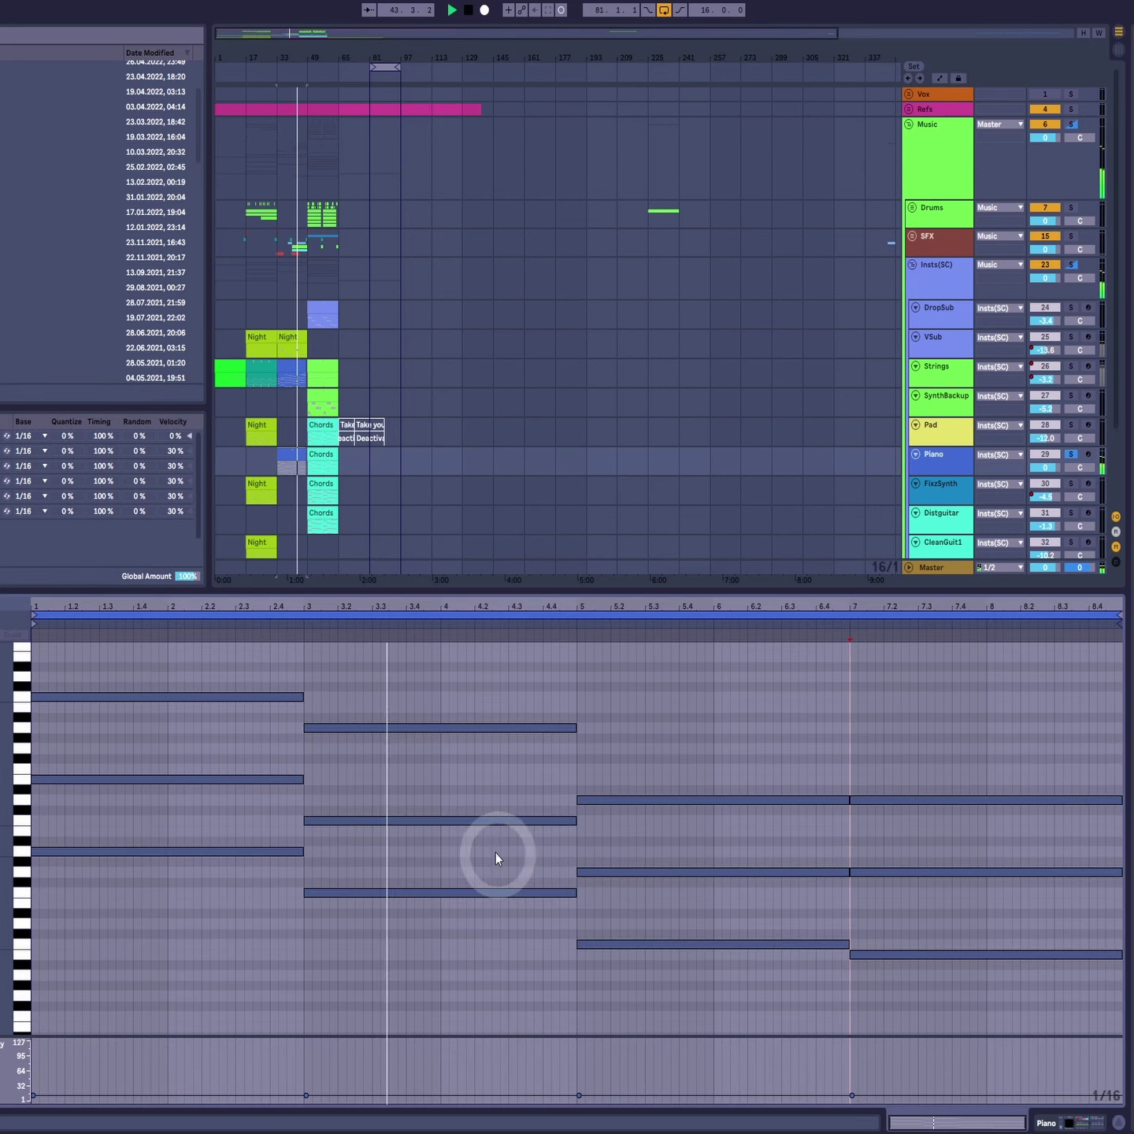
{"action": "left_click_drag", "start_coordinate": [3, 784], "coordinate": [430, 872]}
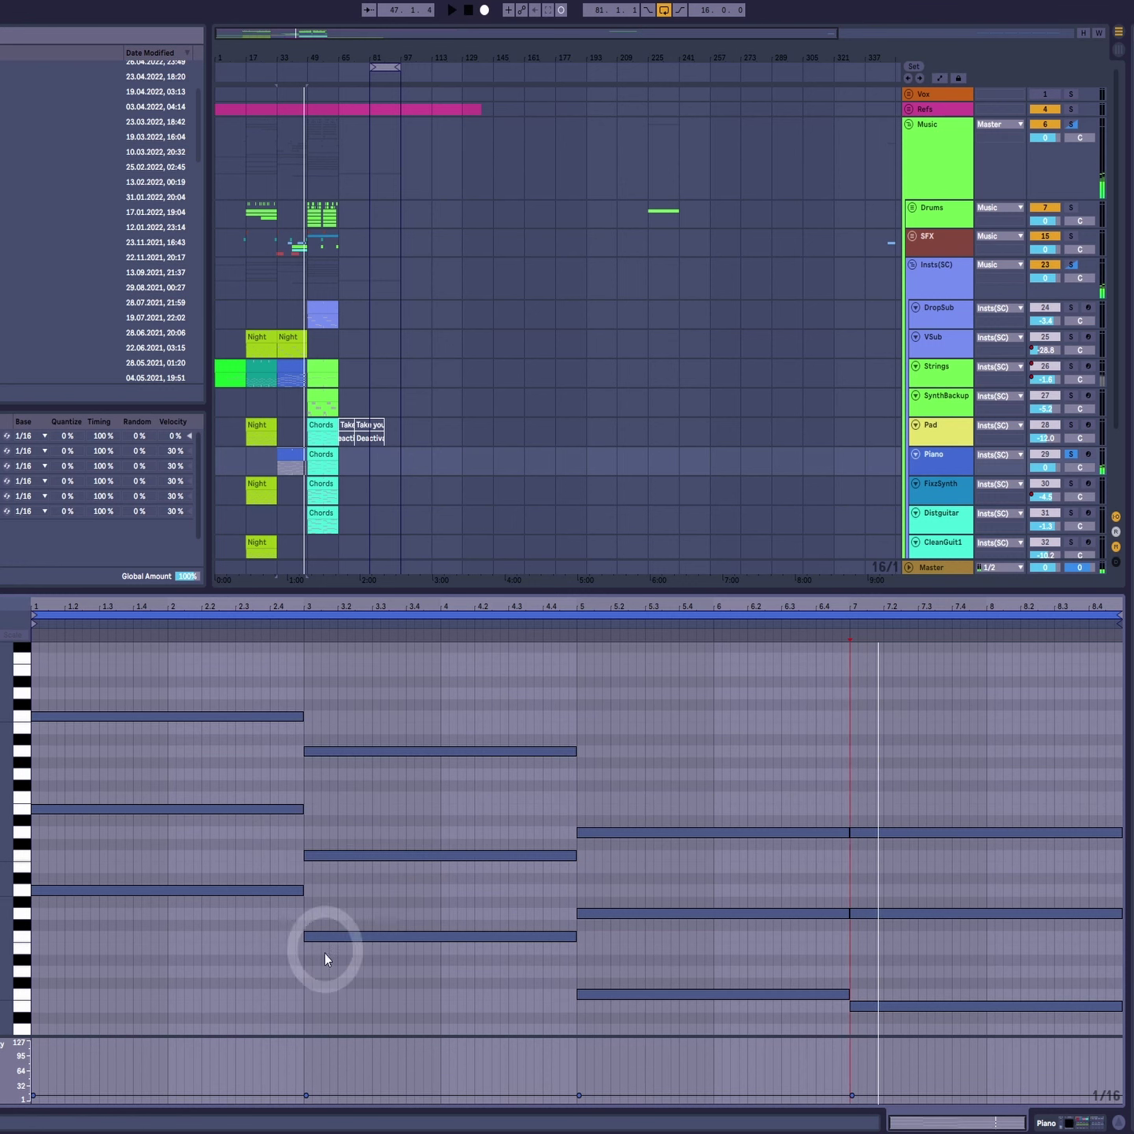
{"action": "scroll", "coordinate": [493, 890], "scroll_direction": "down", "scroll_amount": 1}
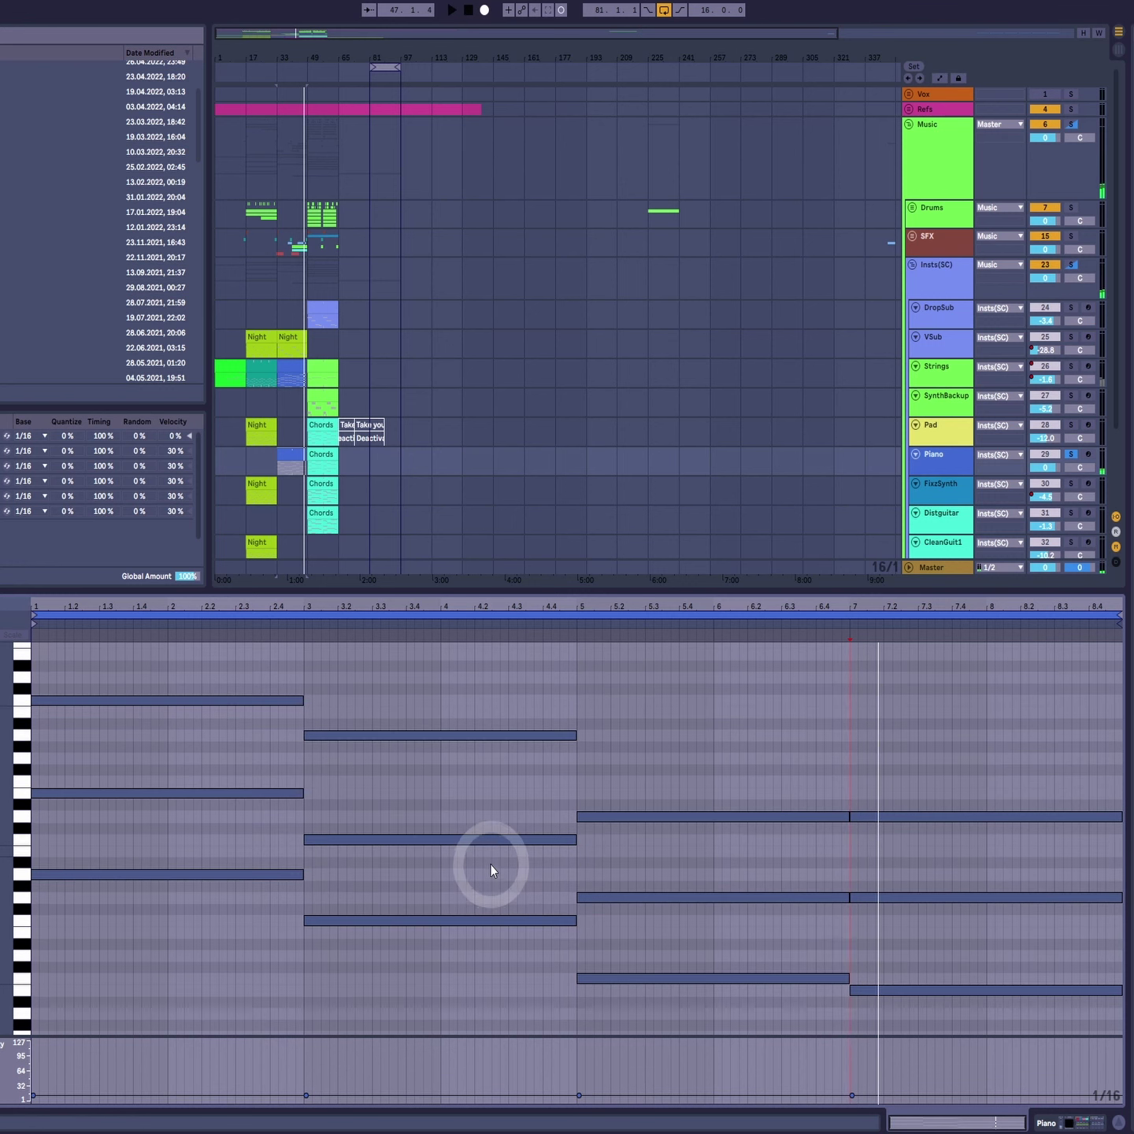
Step: Compare with the Strings clip's chords at bar 17, and play the soloed Piano clip from bar 33
{"action": "left_click", "coordinate": [253, 372]}
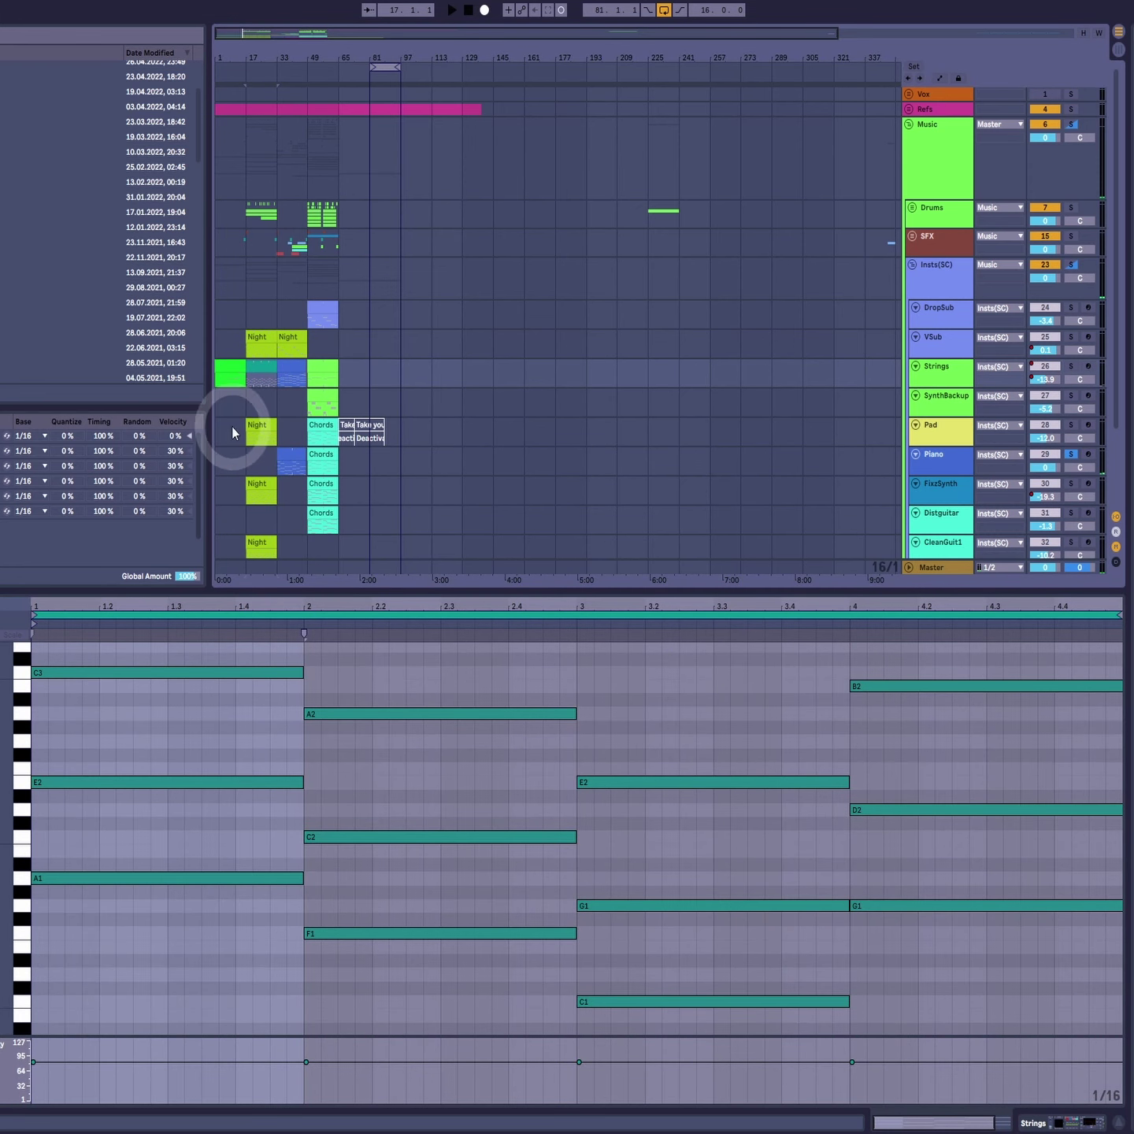
{"action": "left_click", "coordinate": [287, 451]}
{"action": "key", "text": "space"}
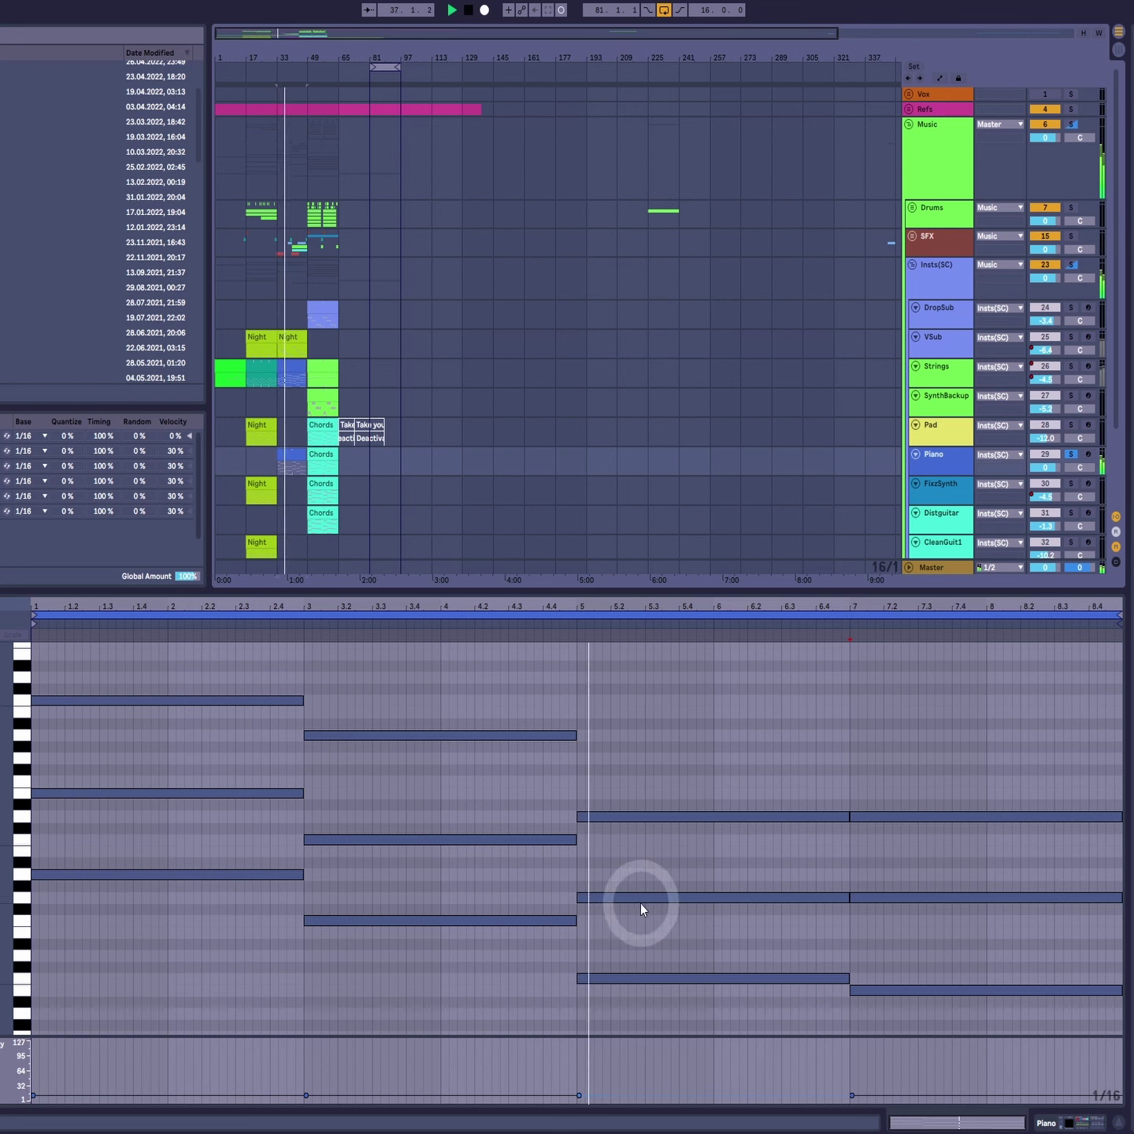
Step: Try the Piano clip's third chord with its top note two semitones higher and its middle note two semitones lower, restoring each pitch
{"action": "left_click", "coordinate": [685, 712]}
{"action": "key", "text": "space"}
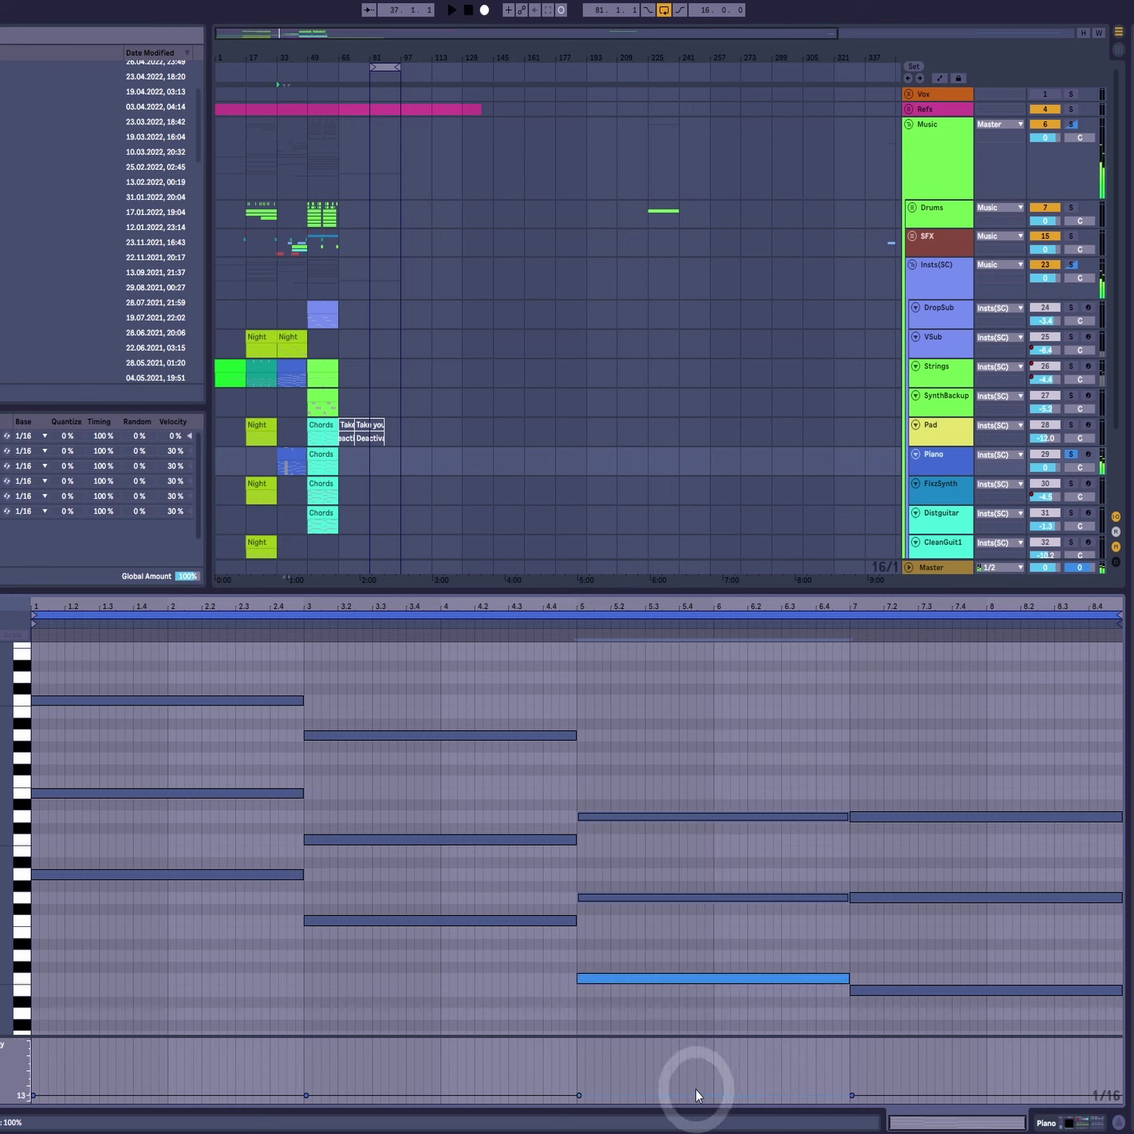
{"action": "left_click", "coordinate": [689, 817]}
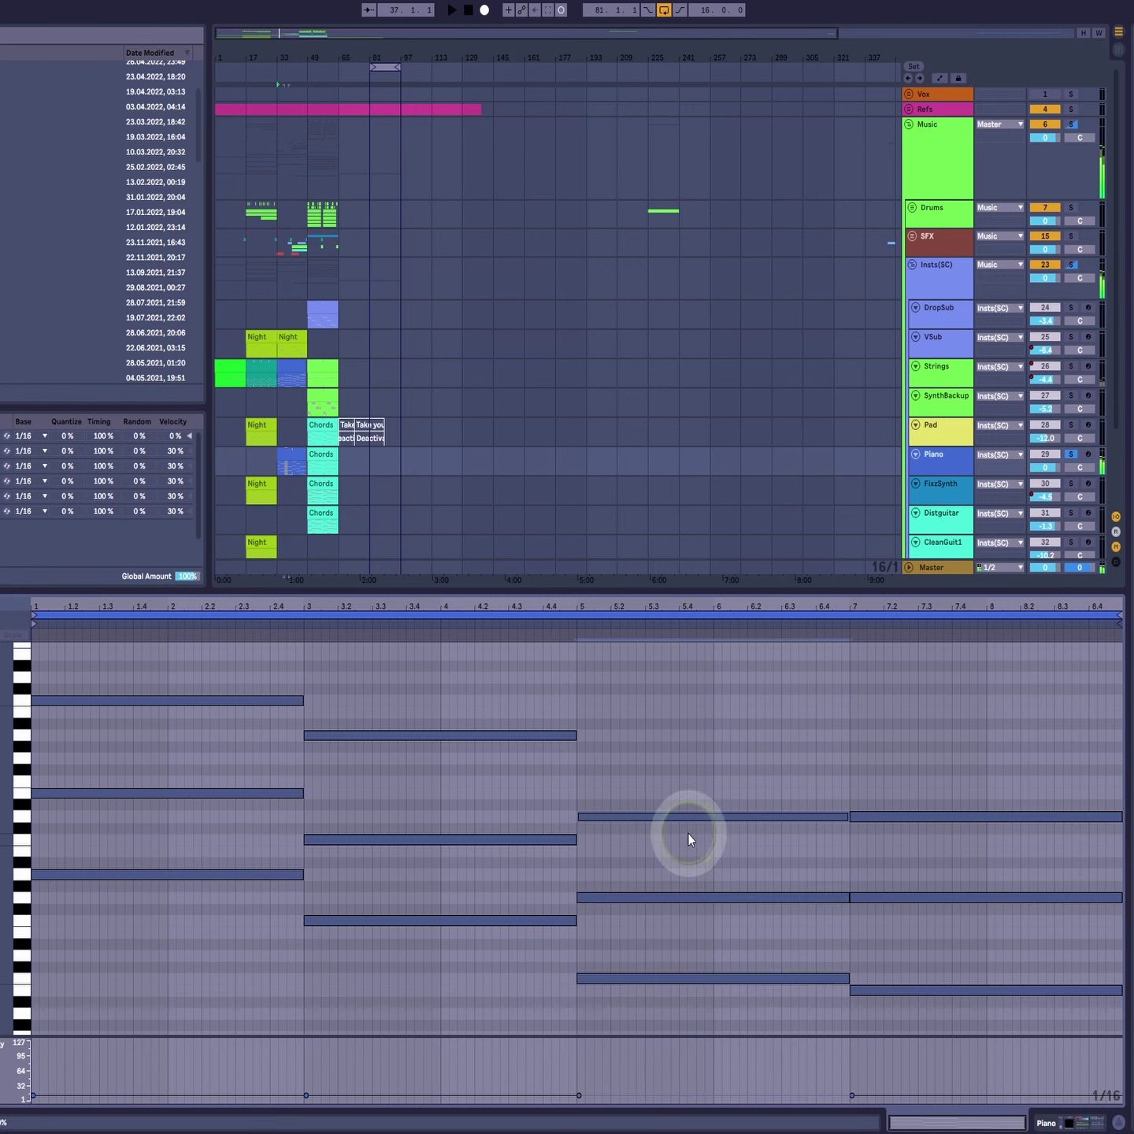
{"action": "key", "text": "Up"}
{"action": "key", "text": "Up"}
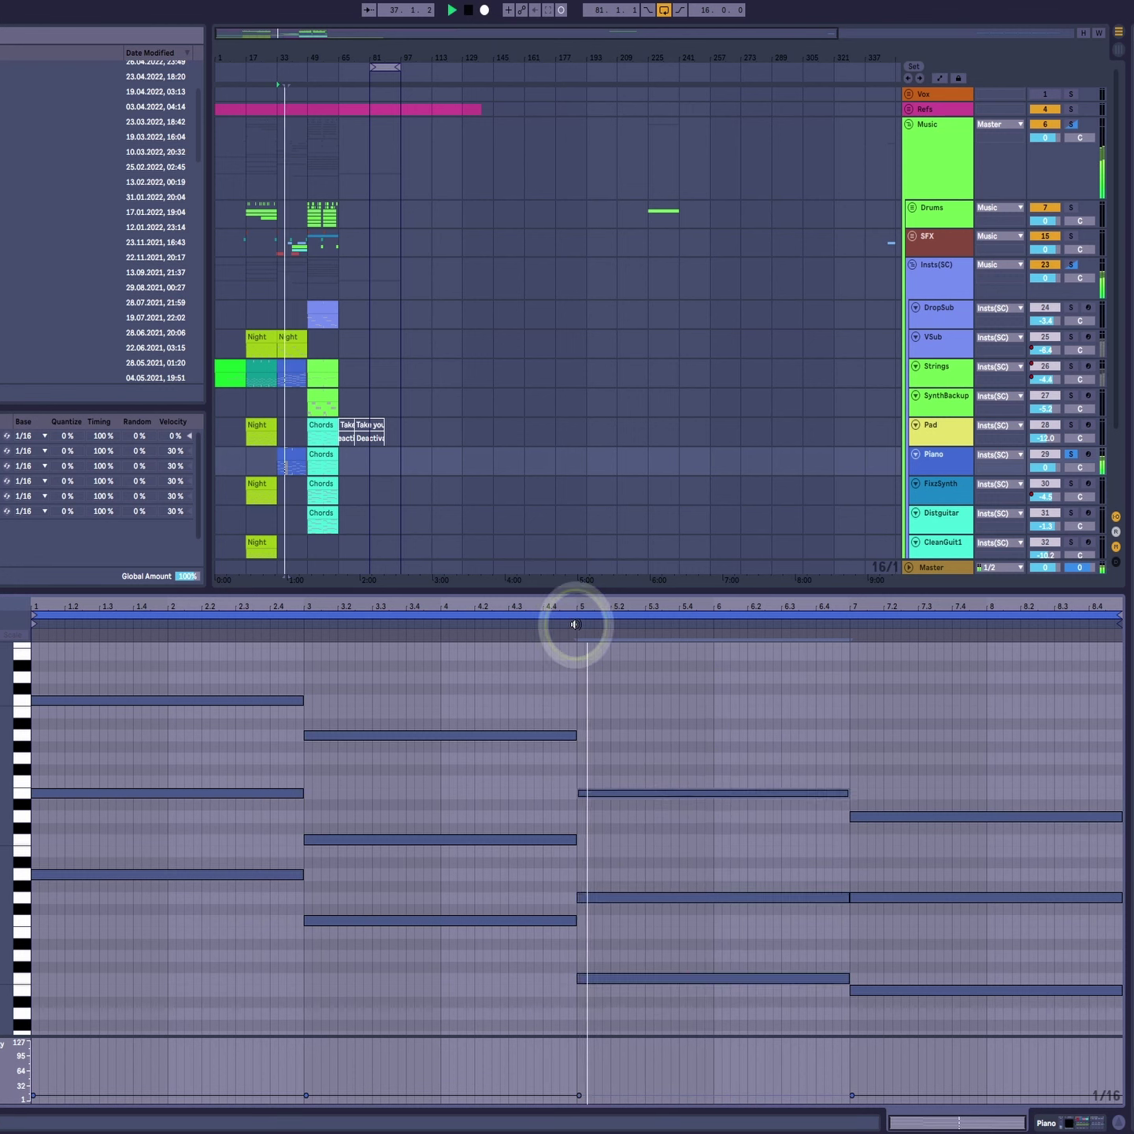
{"action": "left_click", "coordinate": [742, 740]}
{"action": "key", "text": "Down"}
{"action": "key", "text": "Down"}
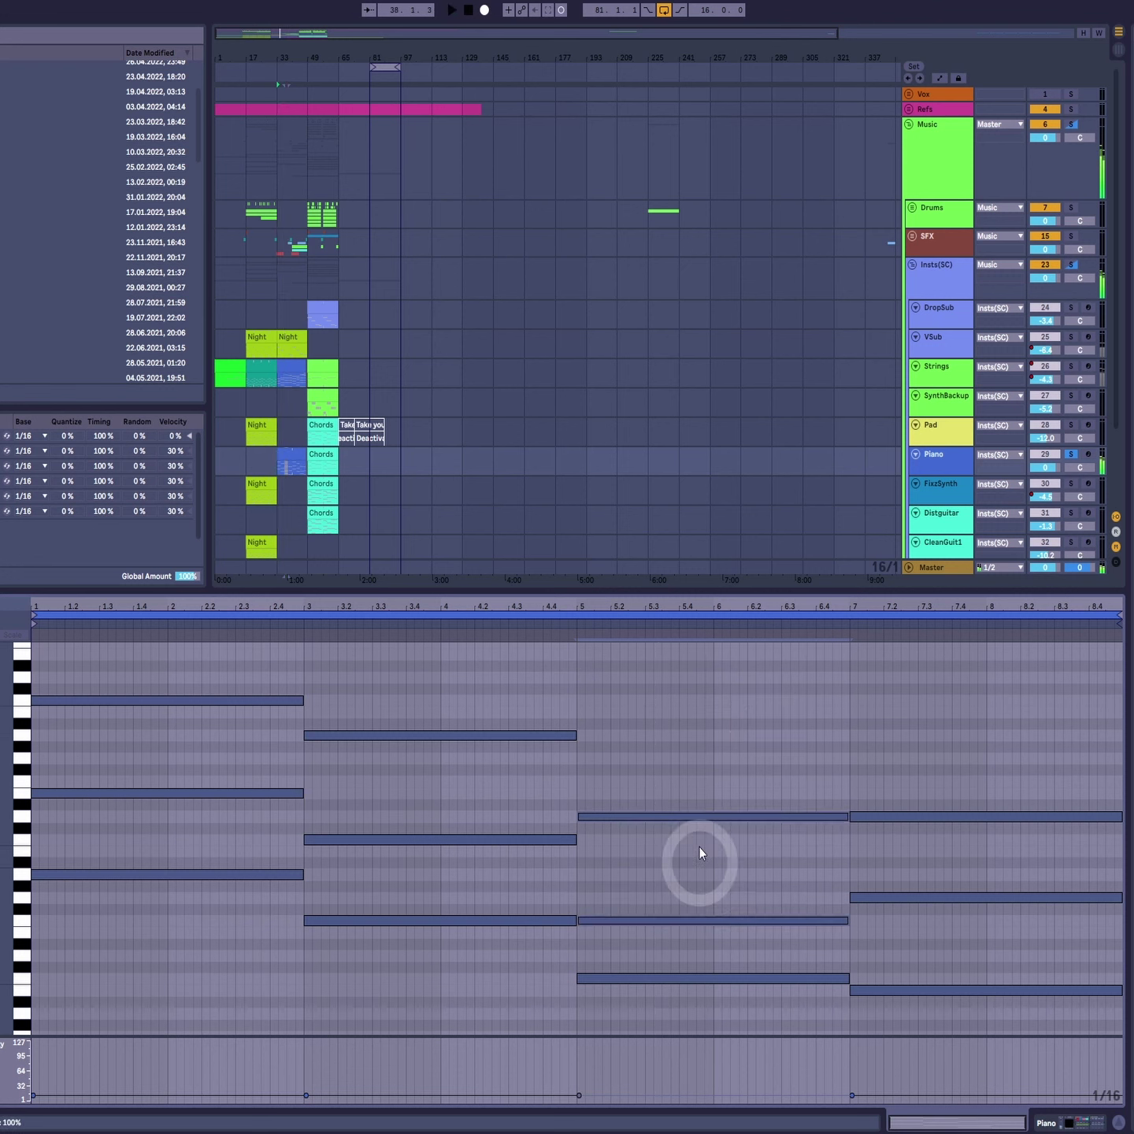
{"action": "key", "text": "Up"}
{"action": "key", "text": "Up"}
{"action": "left_click", "coordinate": [721, 794]}
{"action": "key", "text": "Down"}
{"action": "key", "text": "Down"}
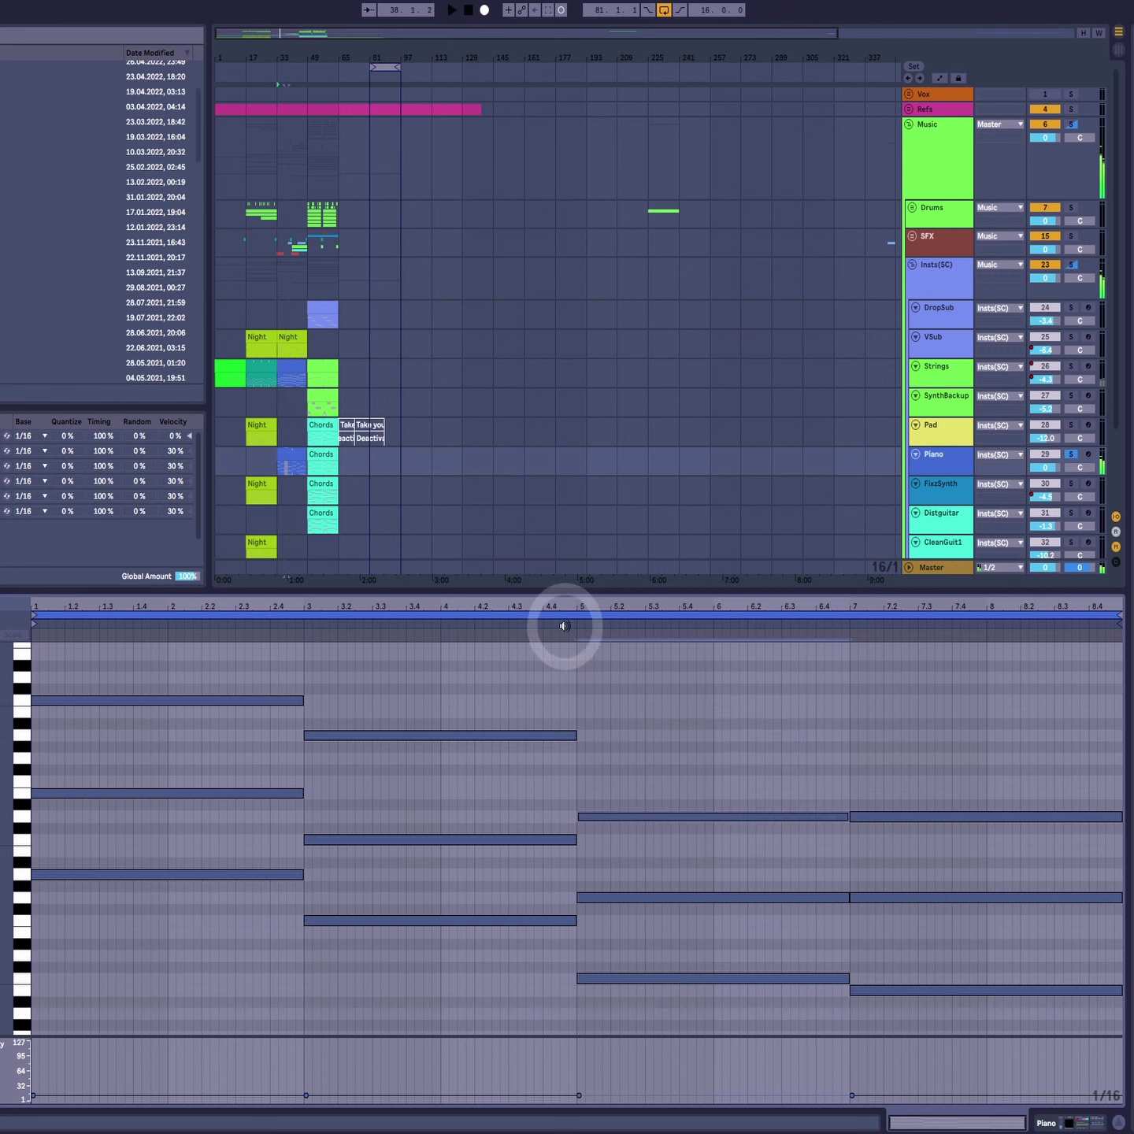
Step: Play the Piano clip from its fifth bar, stop, and mark the notes of the fourth chord for examination
{"action": "left_click", "coordinate": [561, 627]}
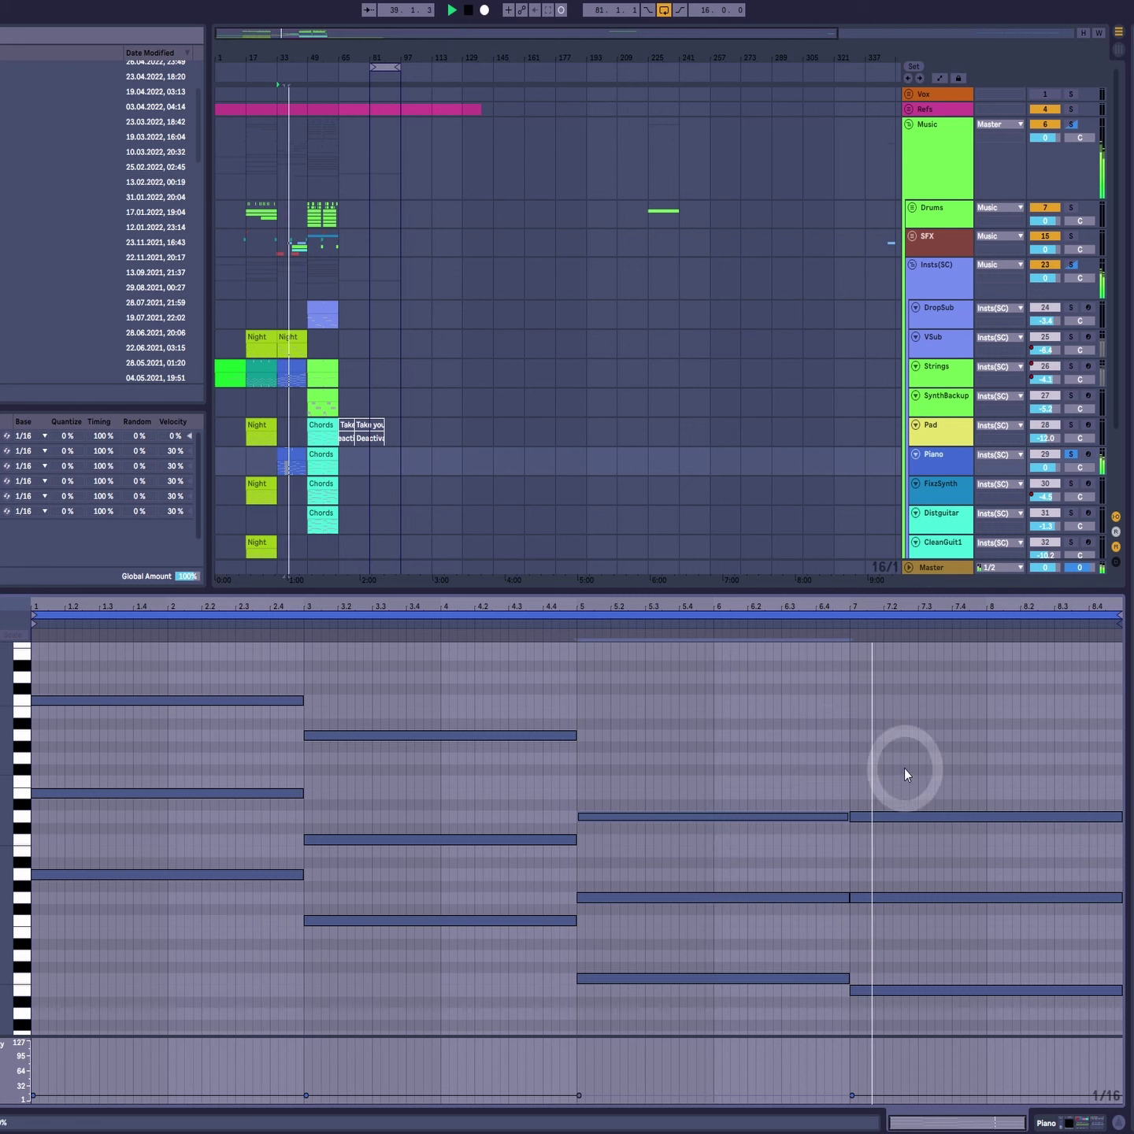
{"action": "key", "text": "space"}
{"action": "left_click_drag", "start_coordinate": [904, 754], "coordinate": [907, 1052]}
{"action": "left_click_drag", "start_coordinate": [988, 718], "coordinate": [977, 1066]}
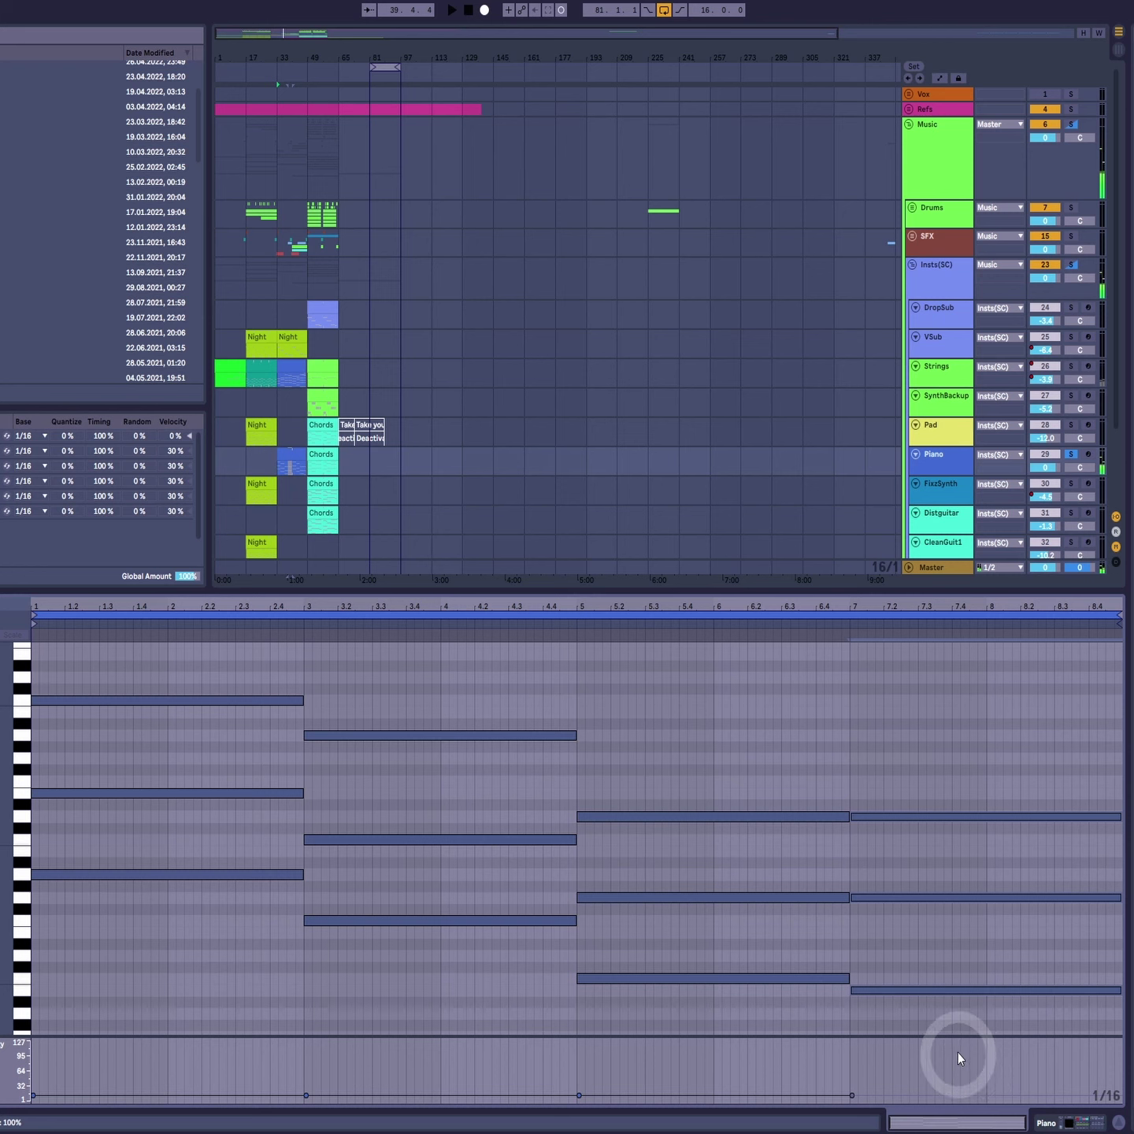
{"action": "left_click_drag", "start_coordinate": [910, 692], "coordinate": [951, 1034]}
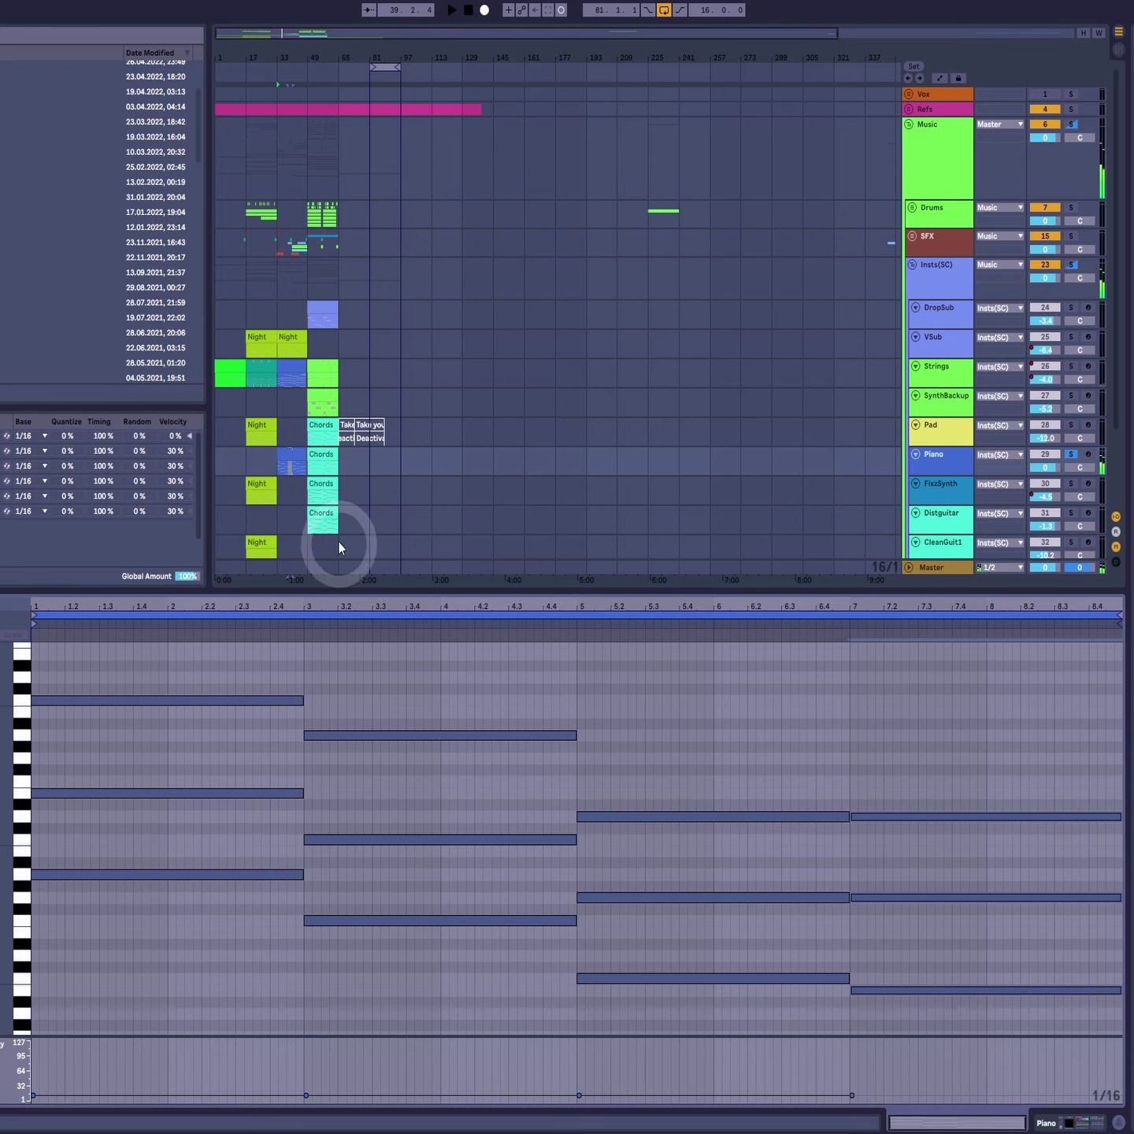
Step: Mark the Piano clip's third chord, enlarge the notes until their names are readable, and play from bar 33
{"action": "left_click", "coordinate": [293, 458]}
{"action": "left_click_drag", "start_coordinate": [718, 701], "coordinate": [668, 1059]}
{"action": "left_click_drag", "start_coordinate": [2, 881], "coordinate": [6, 862]}
{"action": "key", "text": "space"}
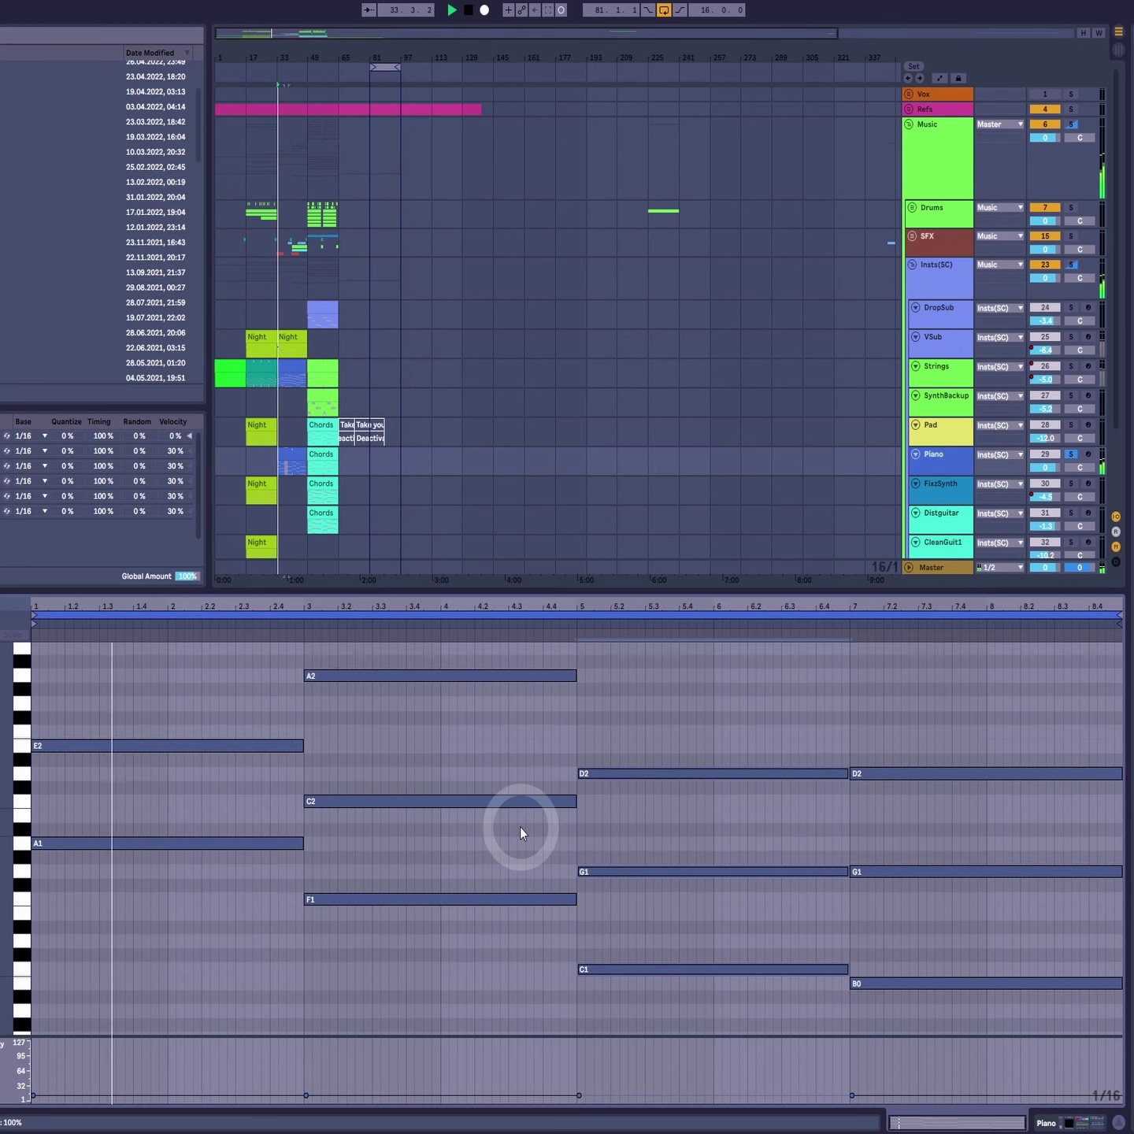
Step: Stop playback and turn off solo on the Piano track
{"action": "scroll", "coordinate": [826, 848], "scroll_direction": "up", "scroll_amount": 5}
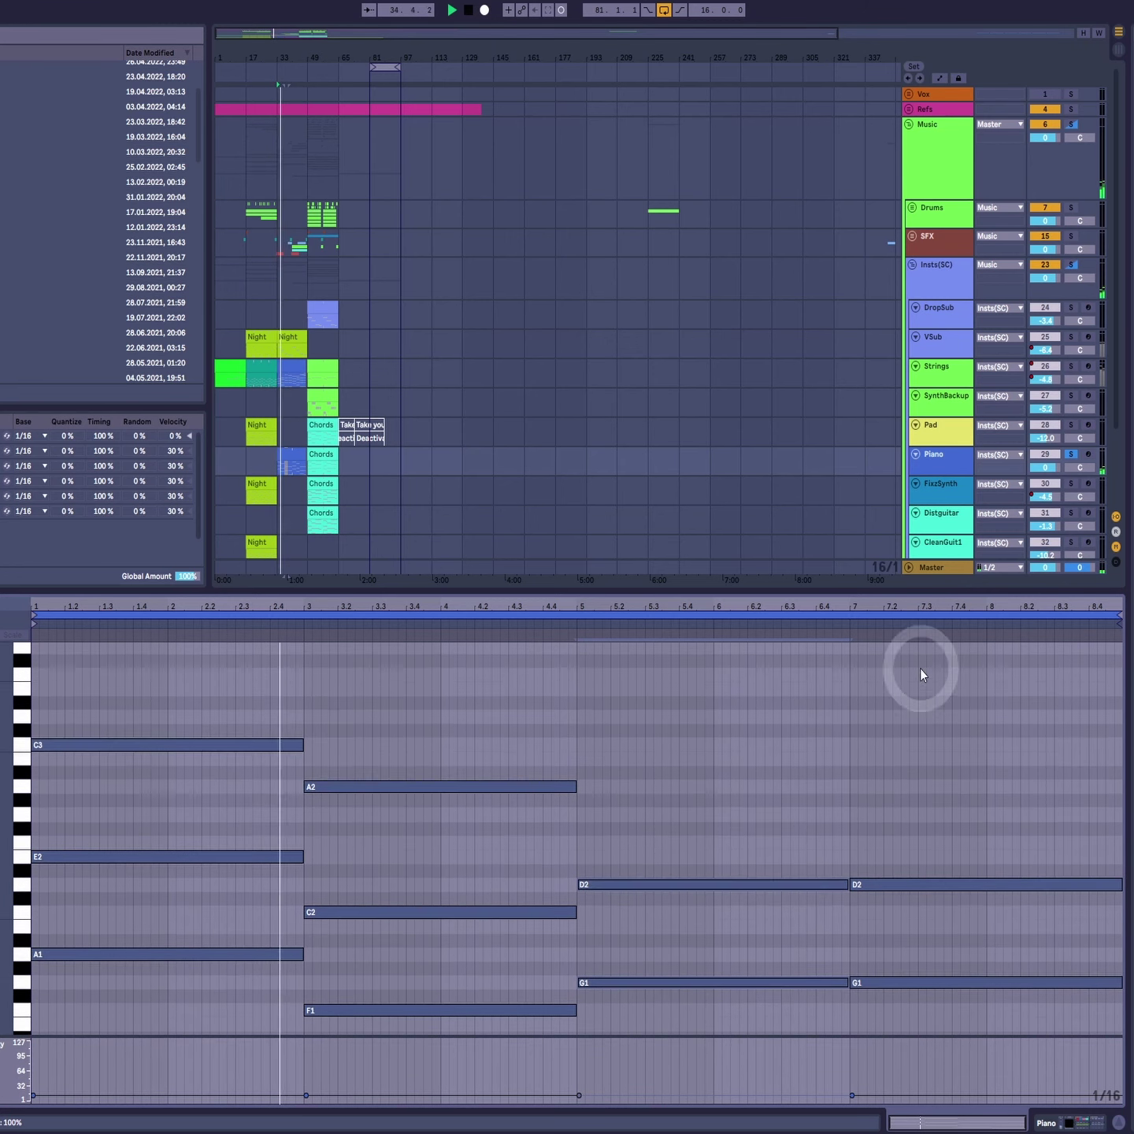
{"action": "key", "text": "space"}
{"action": "left_click", "coordinate": [1073, 456]}
Step: Open the Strings clip that starts at bar 33 and play it together with the other tracks
{"action": "scroll", "coordinate": [180, 376], "scroll_direction": "up", "scroll_amount": 2}
{"action": "scroll", "coordinate": [251, 399], "scroll_direction": "down", "scroll_amount": 2}
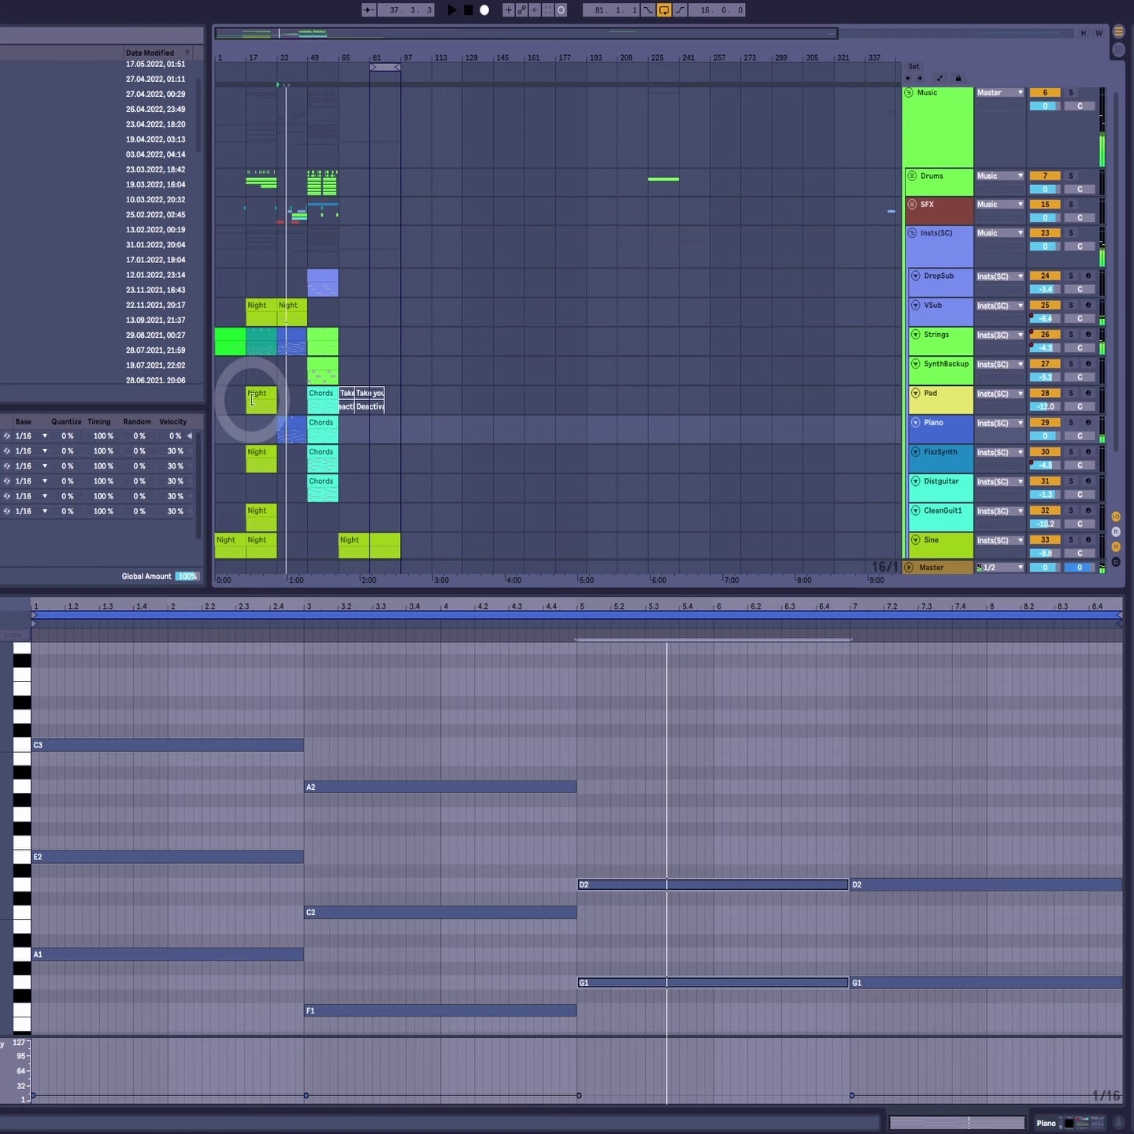
{"action": "left_click", "coordinate": [283, 341]}
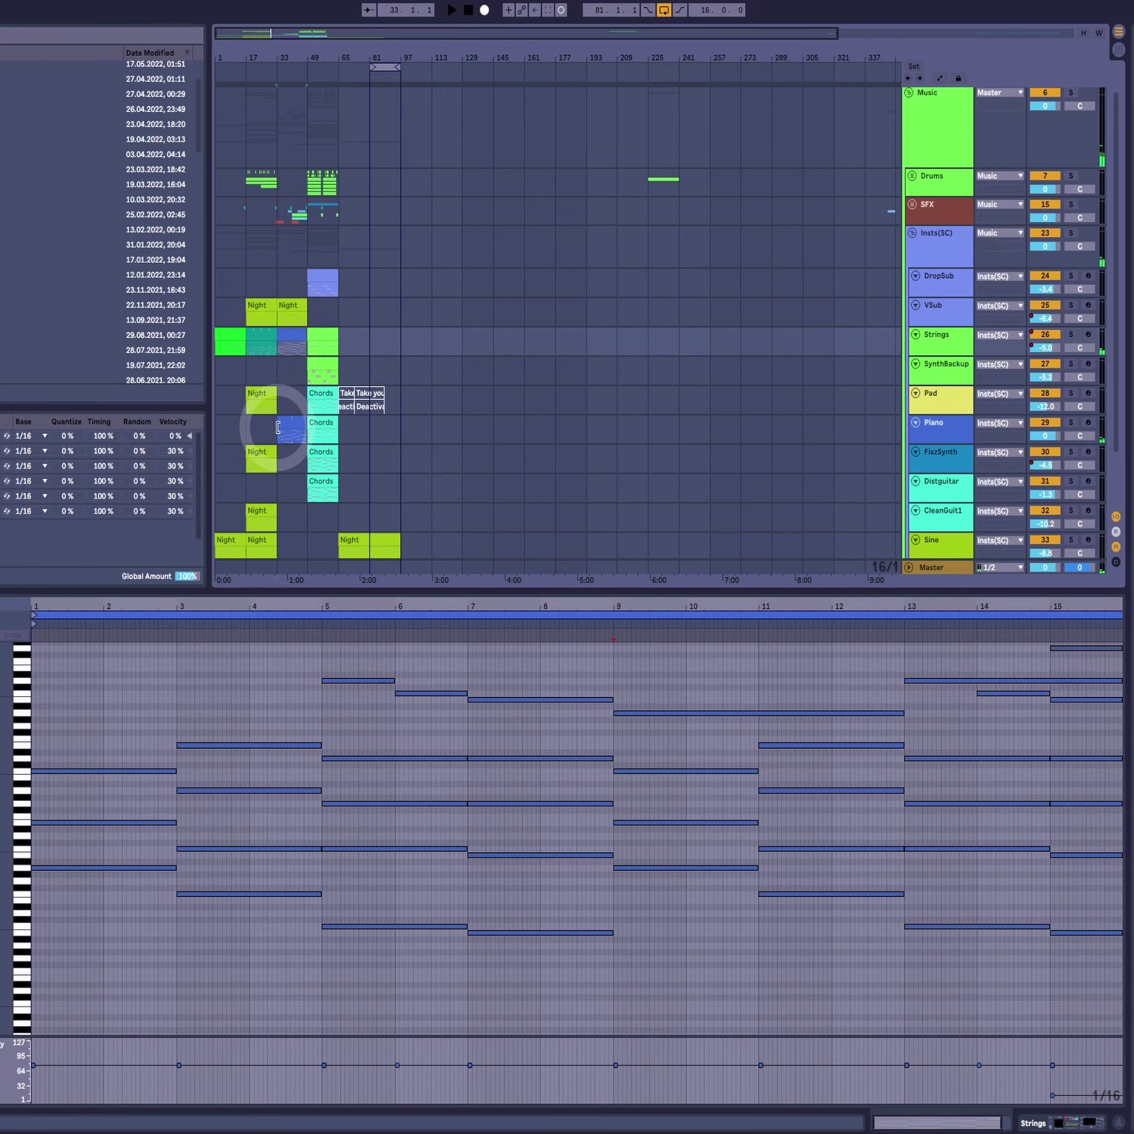
{"action": "key", "text": "space"}
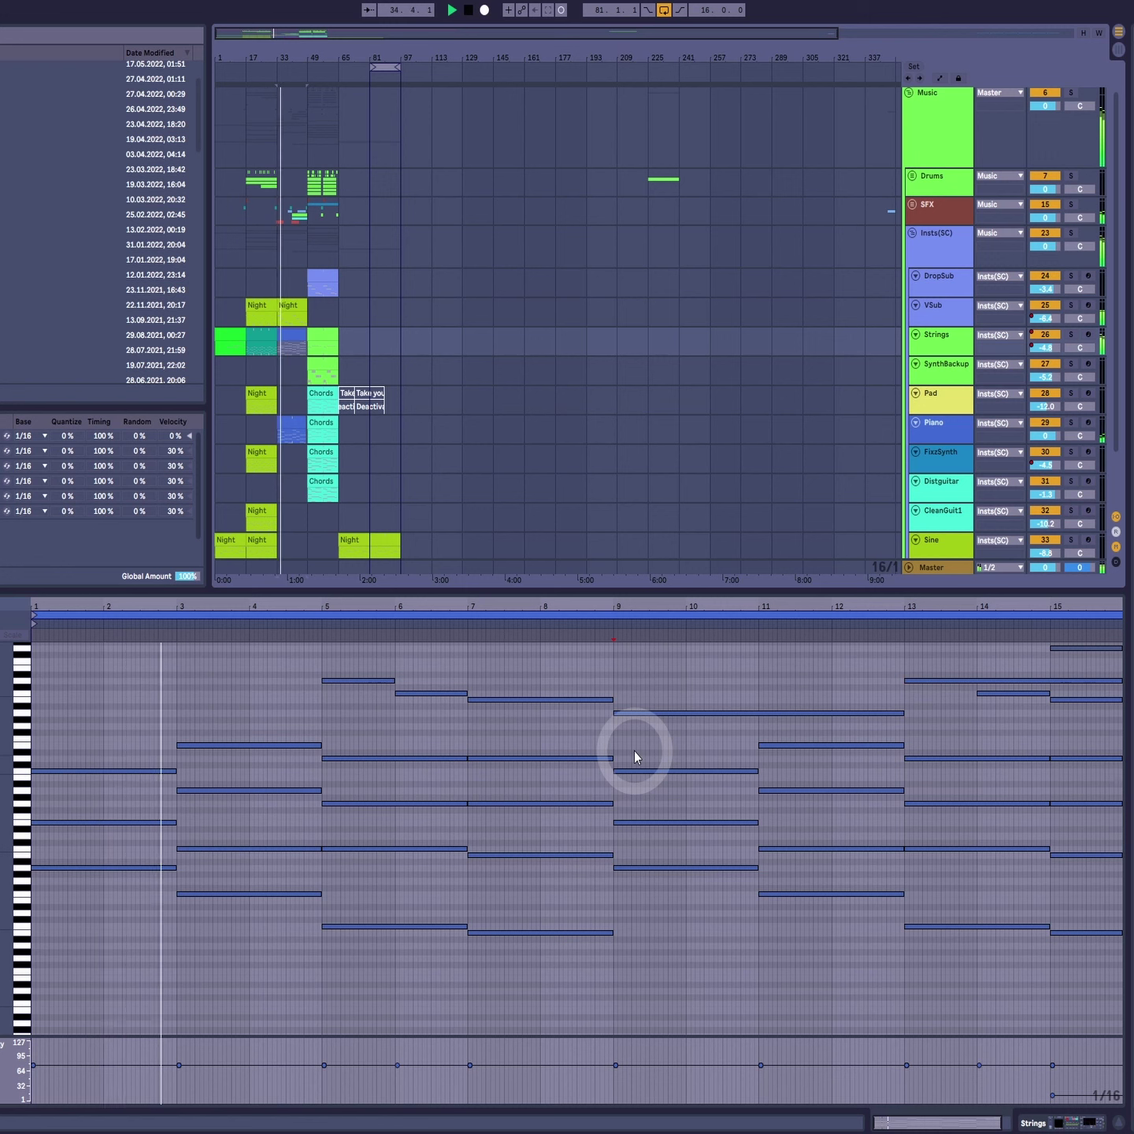
{"action": "key", "text": "space"}
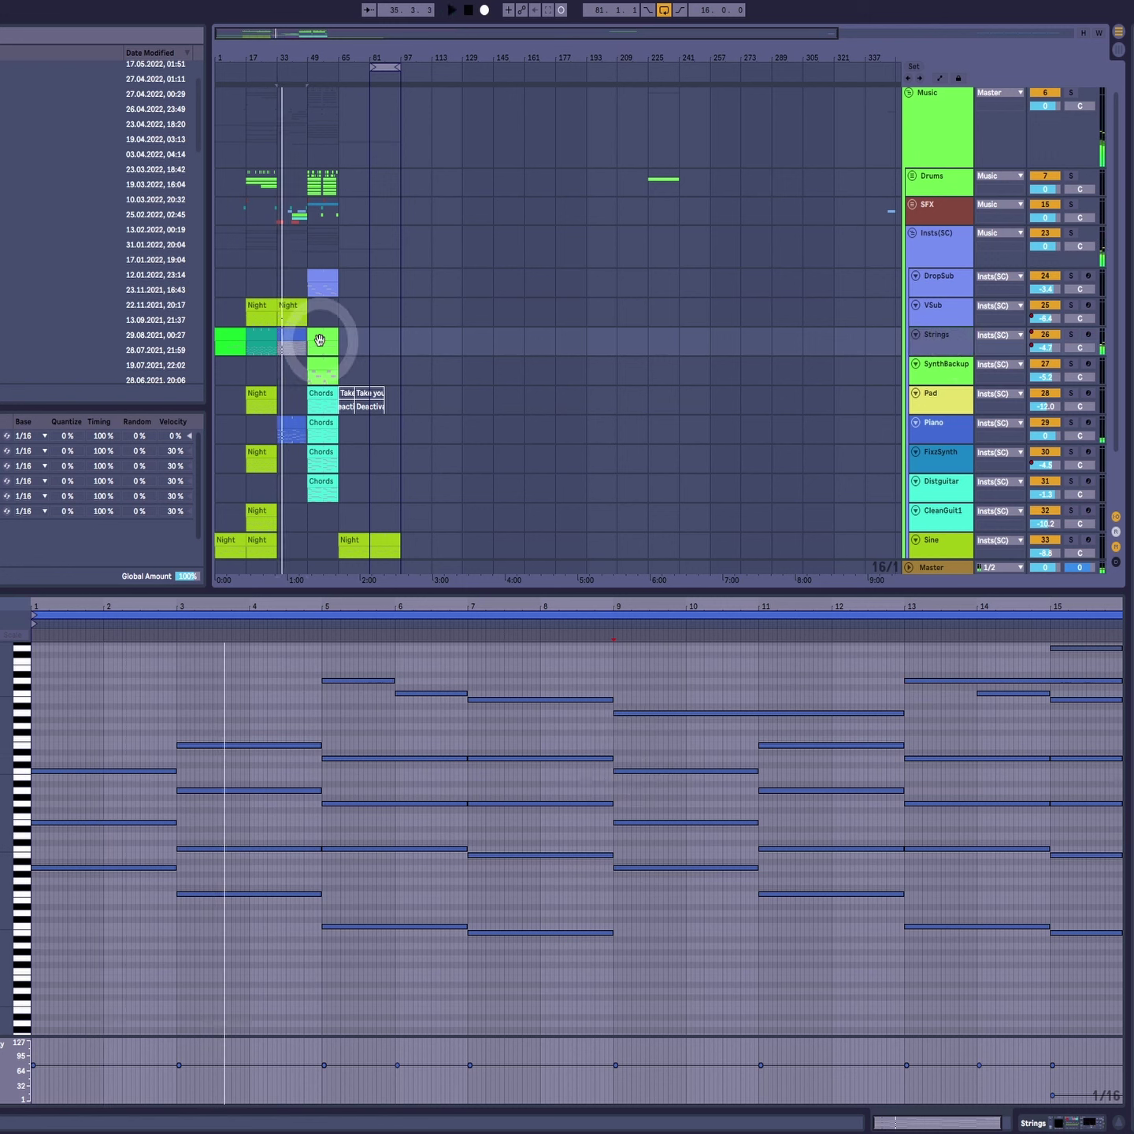
Step: Solo the Strings track and play its clip from bar 33
{"action": "left_click", "coordinate": [1070, 335]}
{"action": "key", "text": "space"}
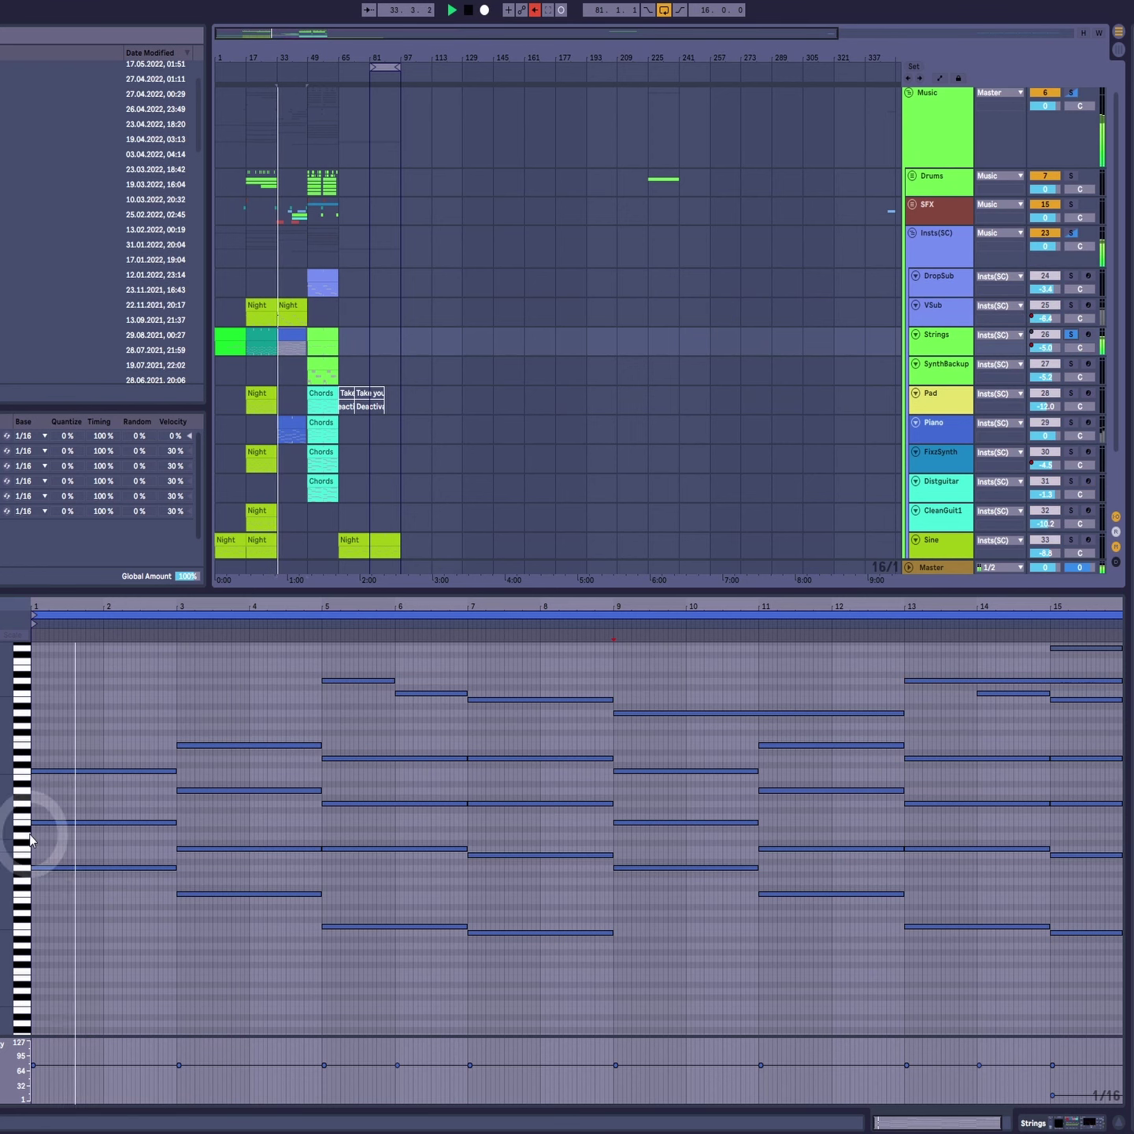
{"action": "key", "text": "space"}
Step: Select the A1, E2 and C3 notes of the first chord in bars 1–2 of the Strings clip
{"action": "left_click_drag", "start_coordinate": [1, 817], "coordinate": [30, 825]}
{"action": "left_click_drag", "start_coordinate": [53, 694], "coordinate": [70, 1055]}
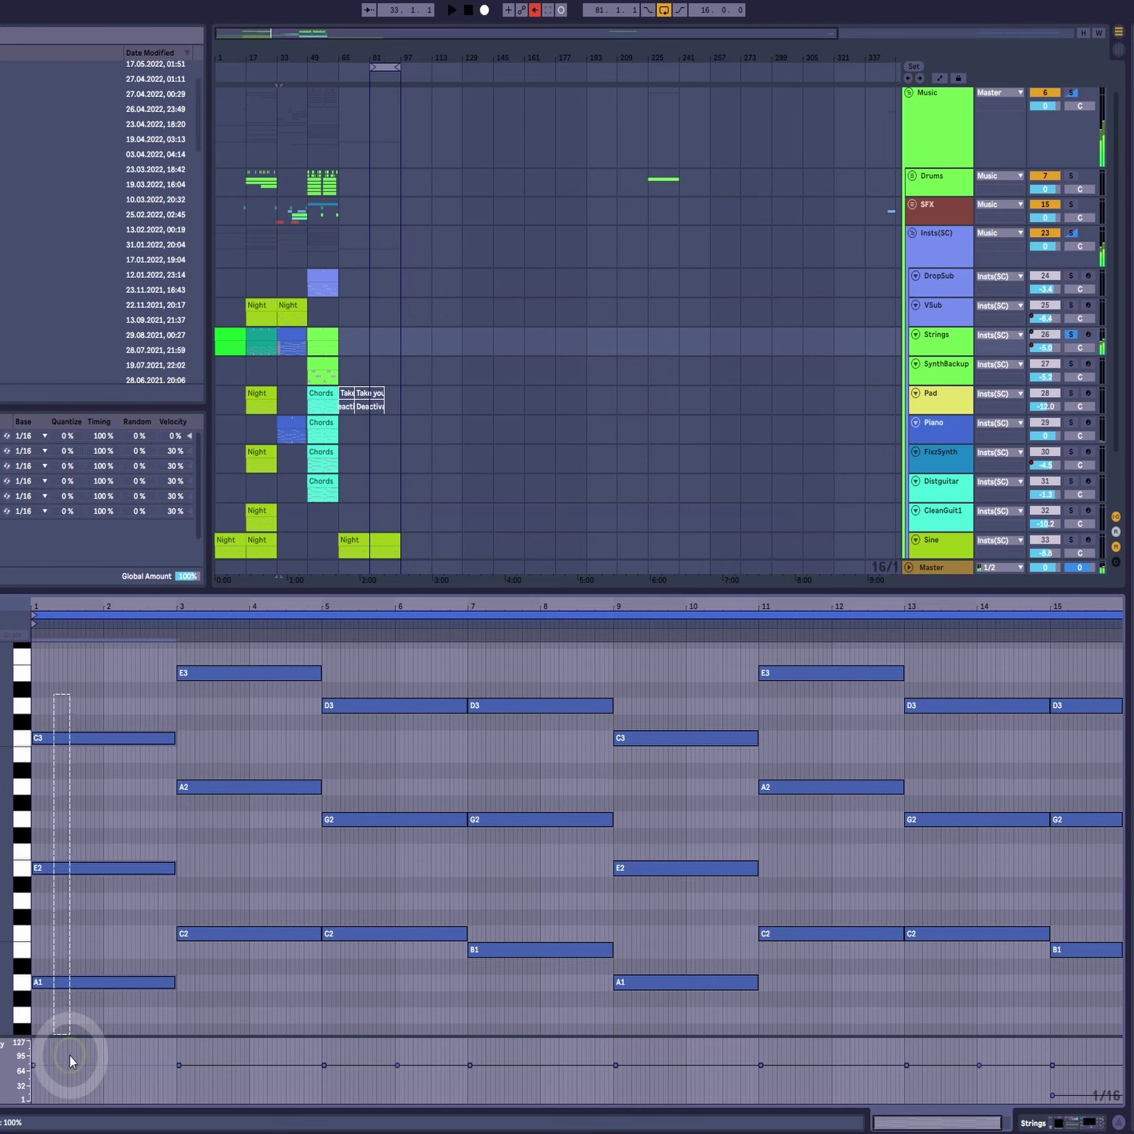
{"action": "scroll", "coordinate": [212, 939], "scroll_direction": "down", "scroll_amount": 1}
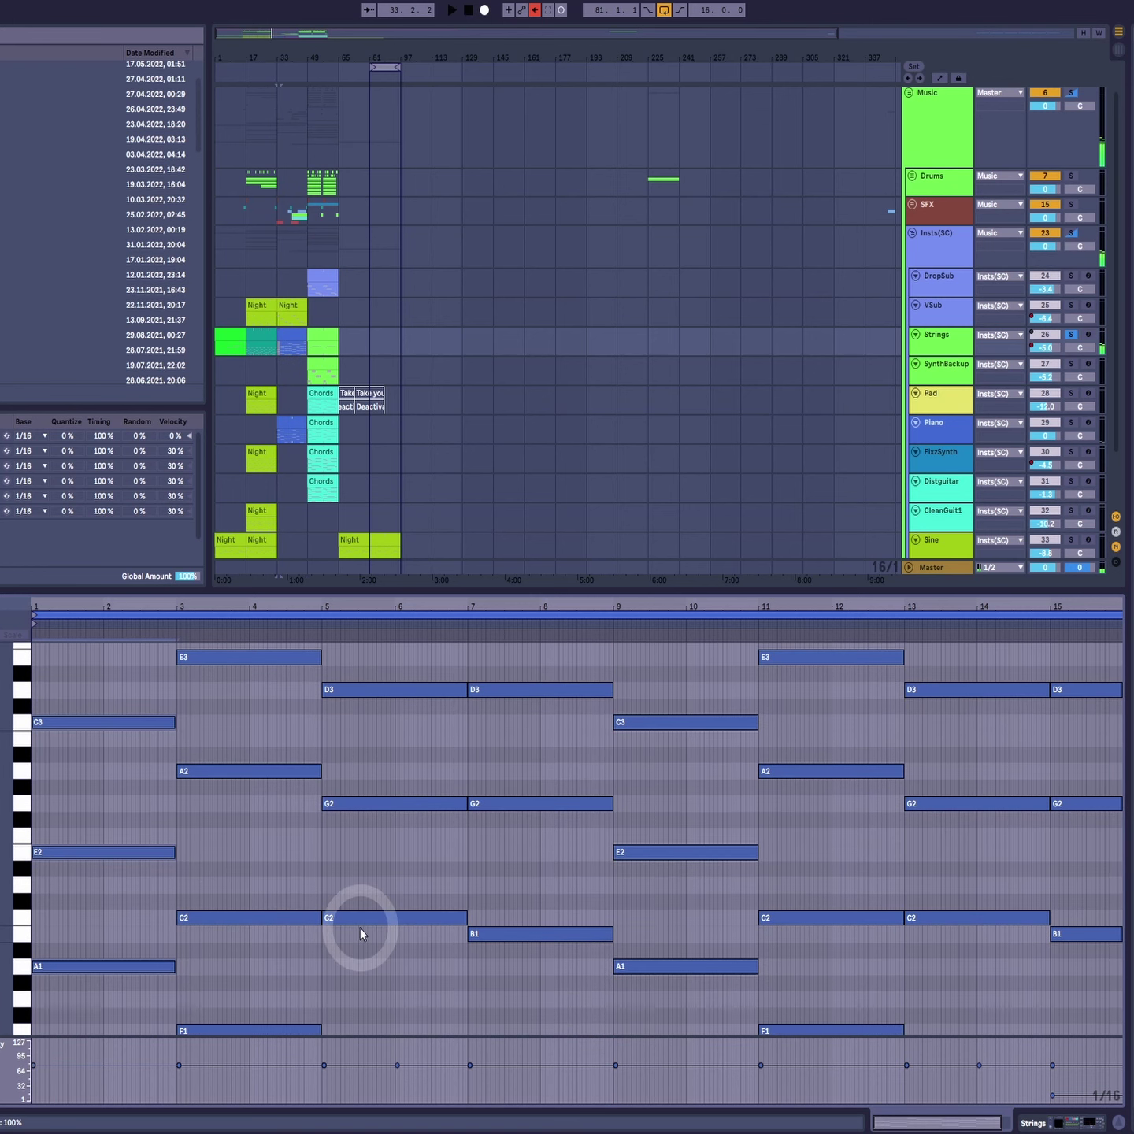
Step: Select the F1, C2 and A2 notes of the second chord in bars 3–4
{"action": "scroll", "coordinate": [360, 928], "scroll_direction": "down", "scroll_amount": 1}
{"action": "left_click_drag", "start_coordinate": [266, 710], "coordinate": [272, 1070]}
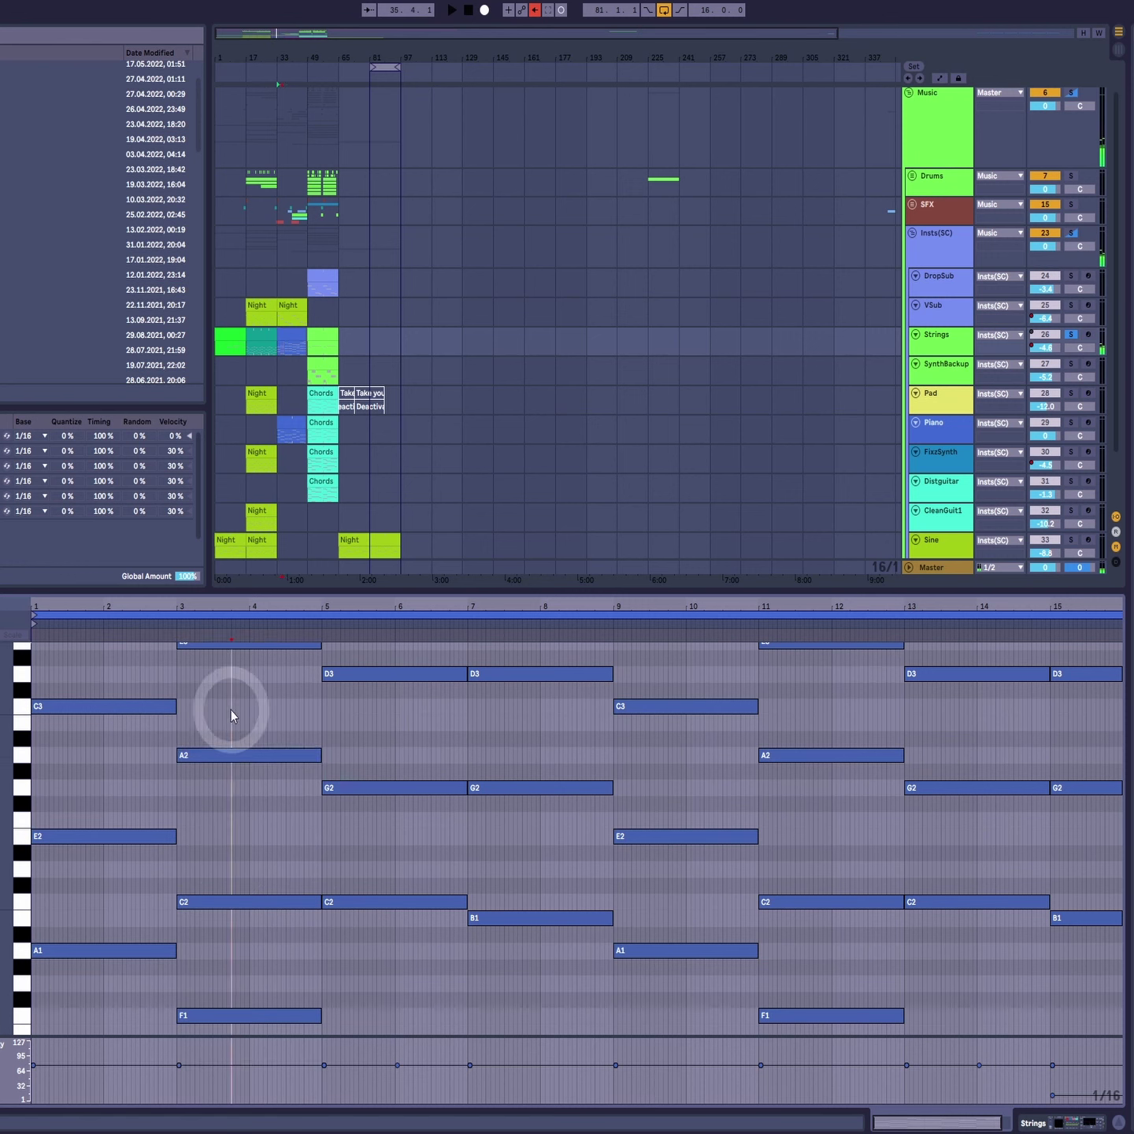
{"action": "left_click_drag", "start_coordinate": [230, 710], "coordinate": [223, 1044]}
{"action": "scroll", "coordinate": [288, 914], "scroll_direction": "up", "scroll_amount": 3}
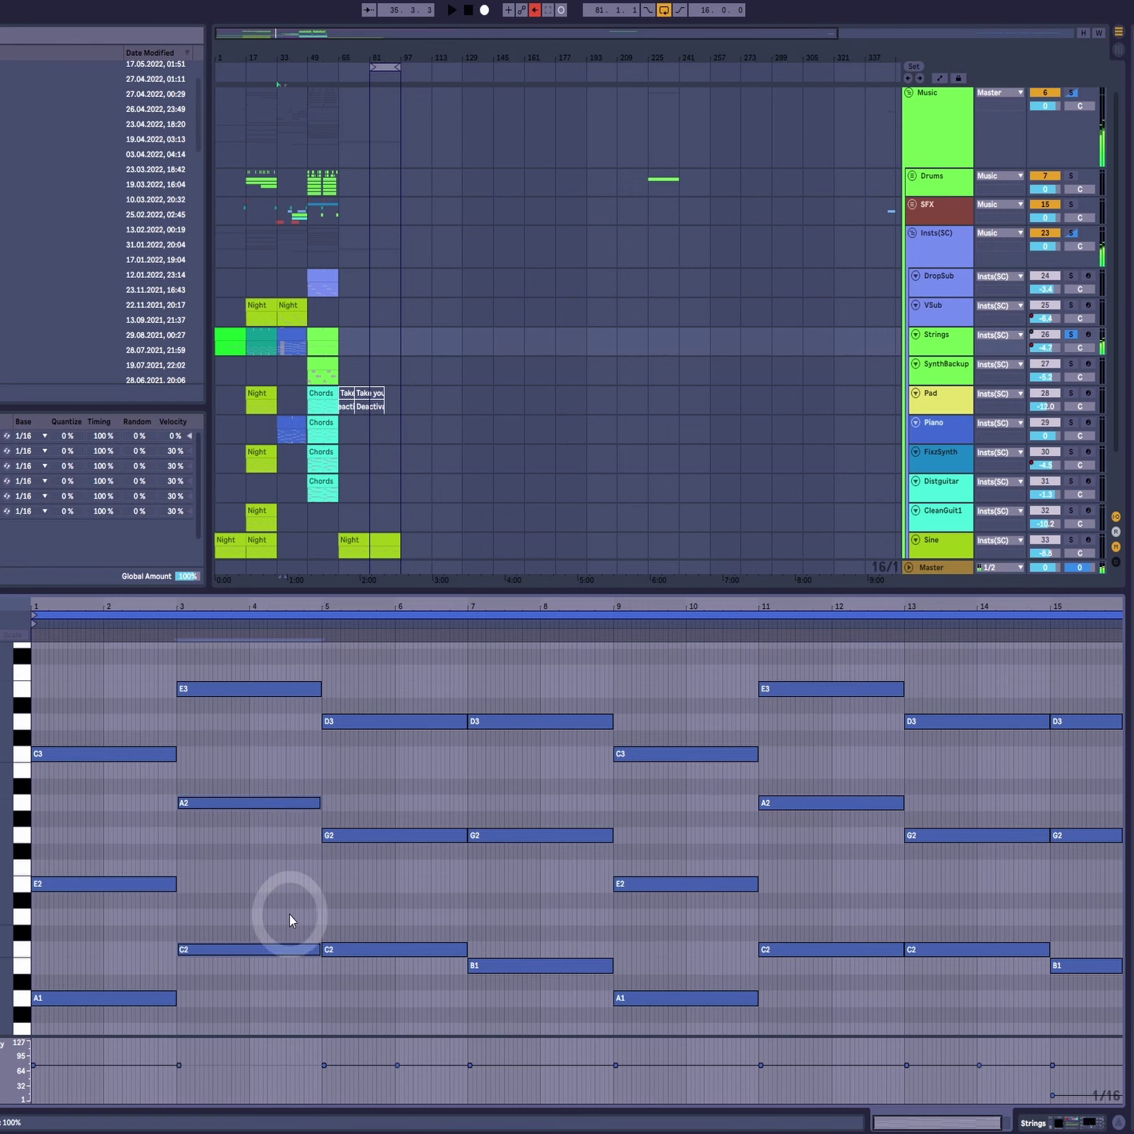
Step: Select the E3 note on top of the chord in bars 3–4 and play that chord
{"action": "left_click", "coordinate": [216, 675]}
{"action": "key", "text": "space"}
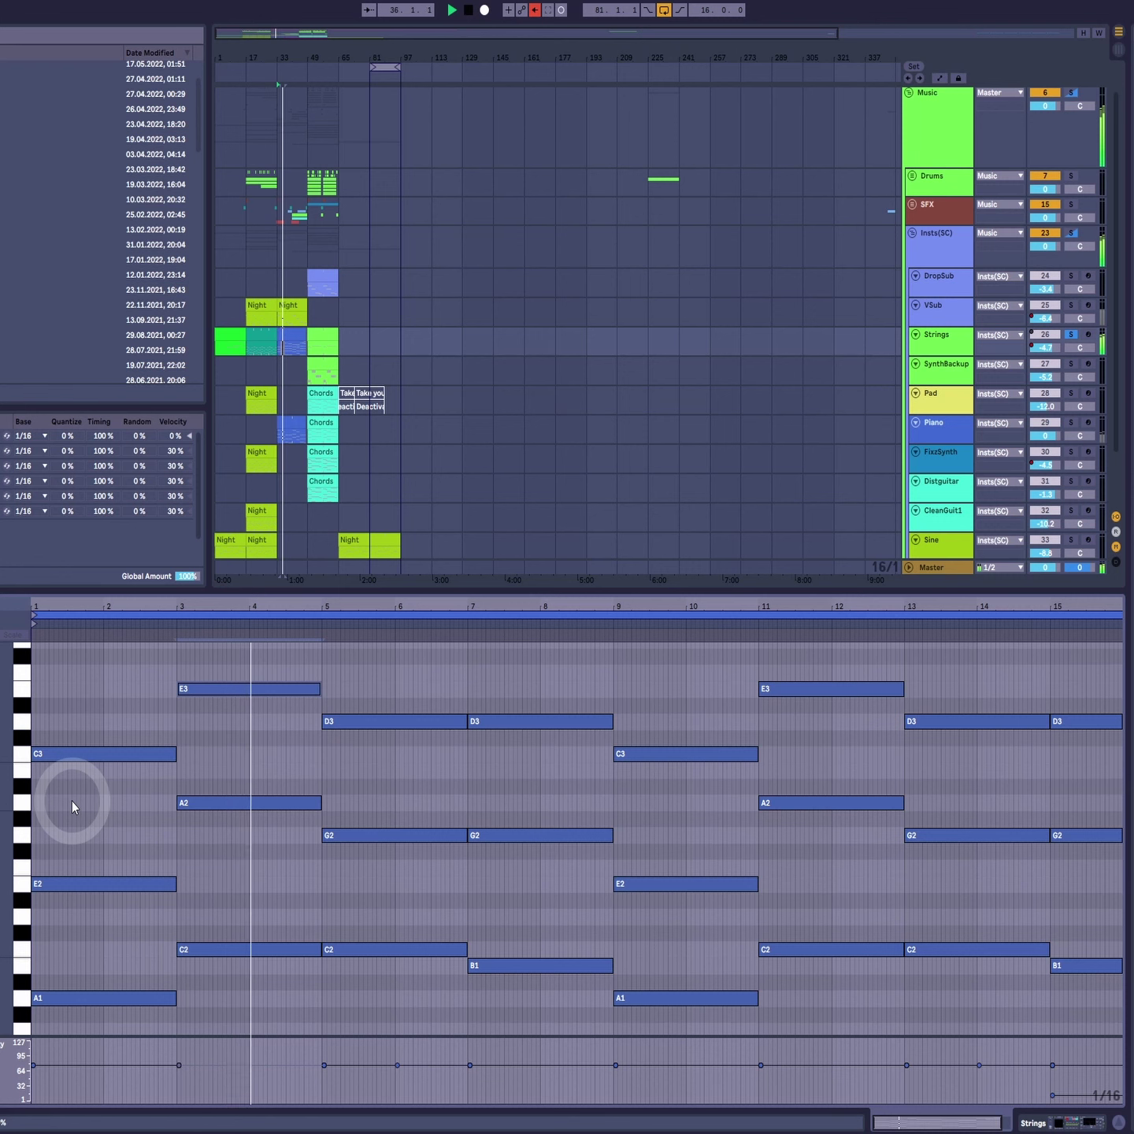
{"action": "key", "text": "space"}
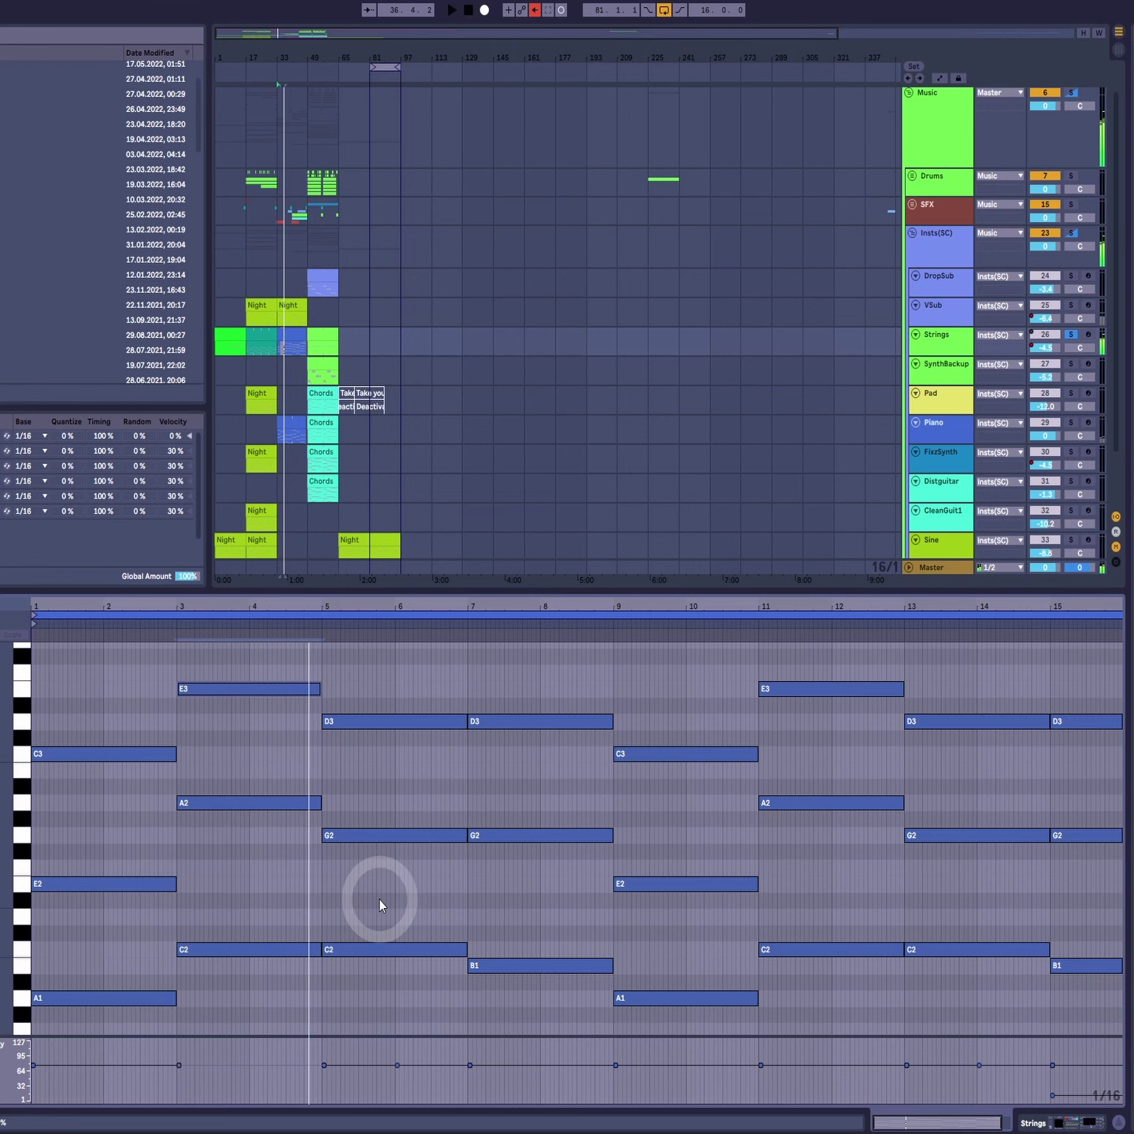
Step: Examine the chord in bars 3–4 from its F1 bass note up, selecting the E3 on top
{"action": "scroll", "coordinate": [380, 899], "scroll_direction": "down", "scroll_amount": 3}
{"action": "scroll", "coordinate": [380, 899], "scroll_direction": "up", "scroll_amount": 8}
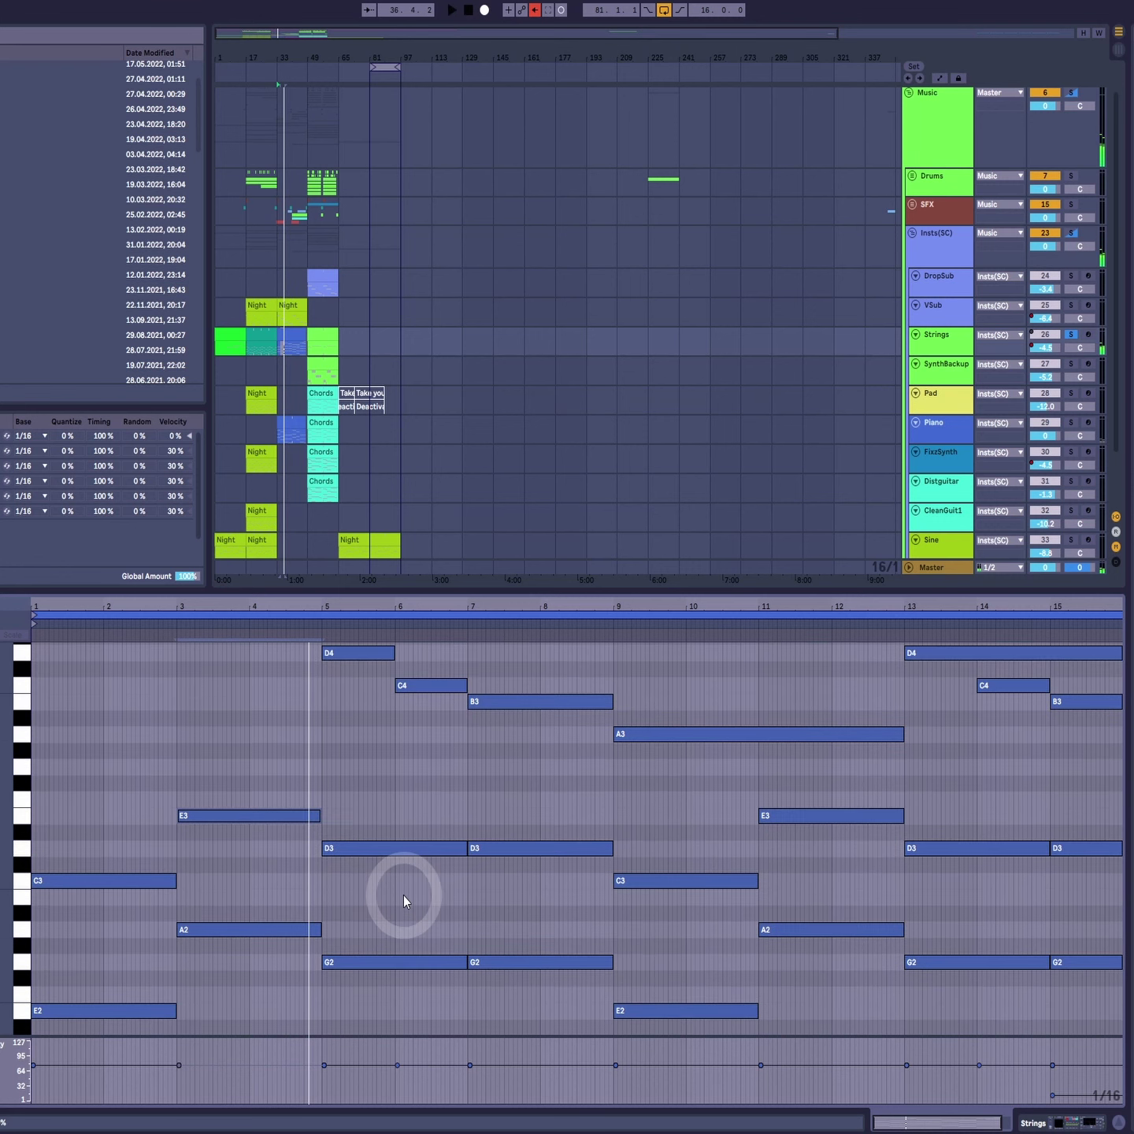
{"action": "scroll", "coordinate": [403, 896], "scroll_direction": "down", "scroll_amount": 6}
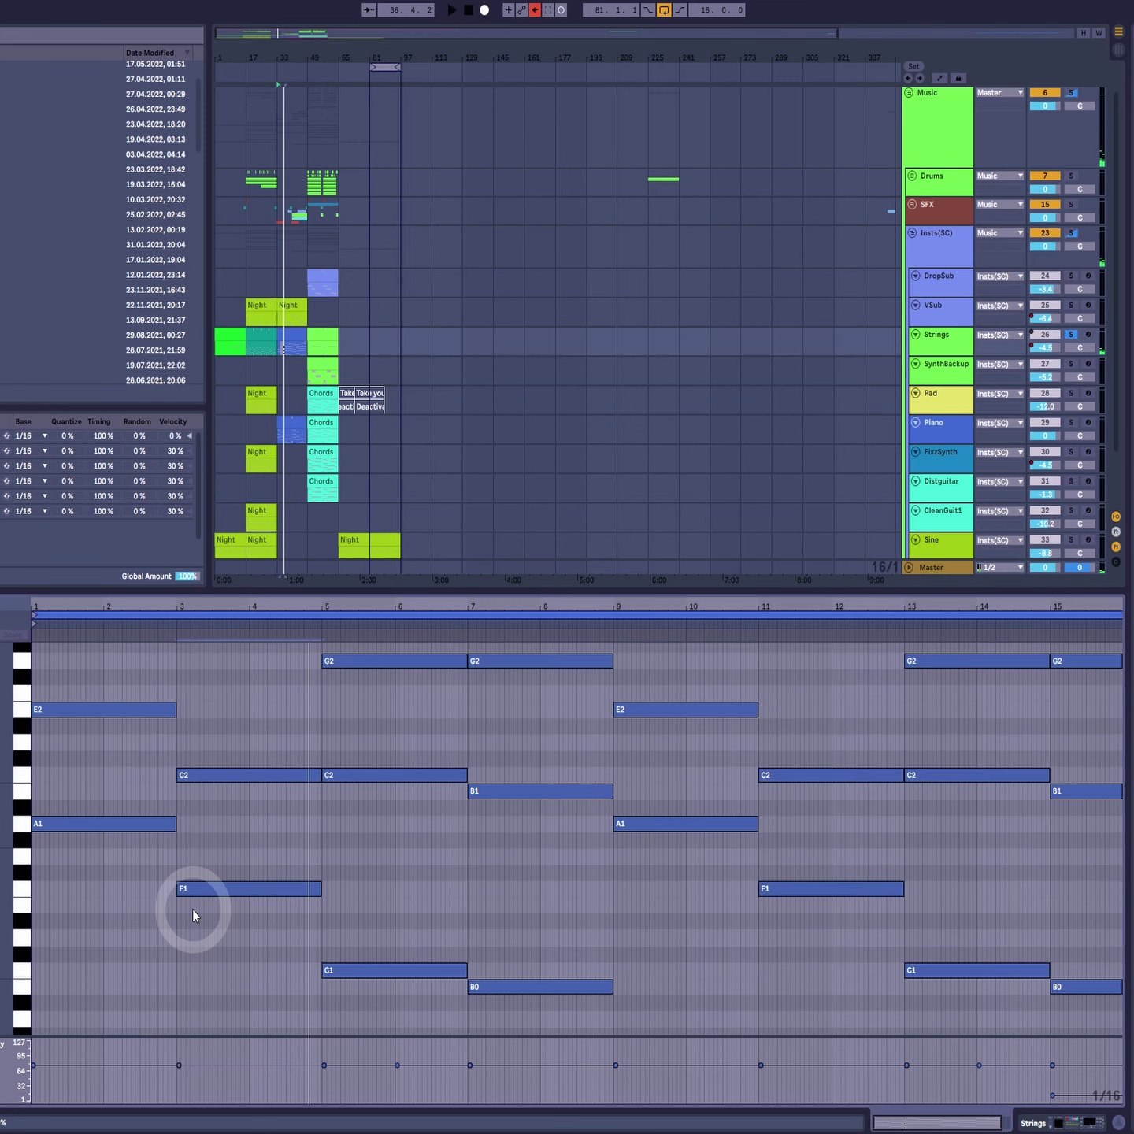
{"action": "scroll", "coordinate": [193, 911], "scroll_direction": "up", "scroll_amount": 2}
{"action": "scroll", "coordinate": [231, 904], "scroll_direction": "up", "scroll_amount": 1}
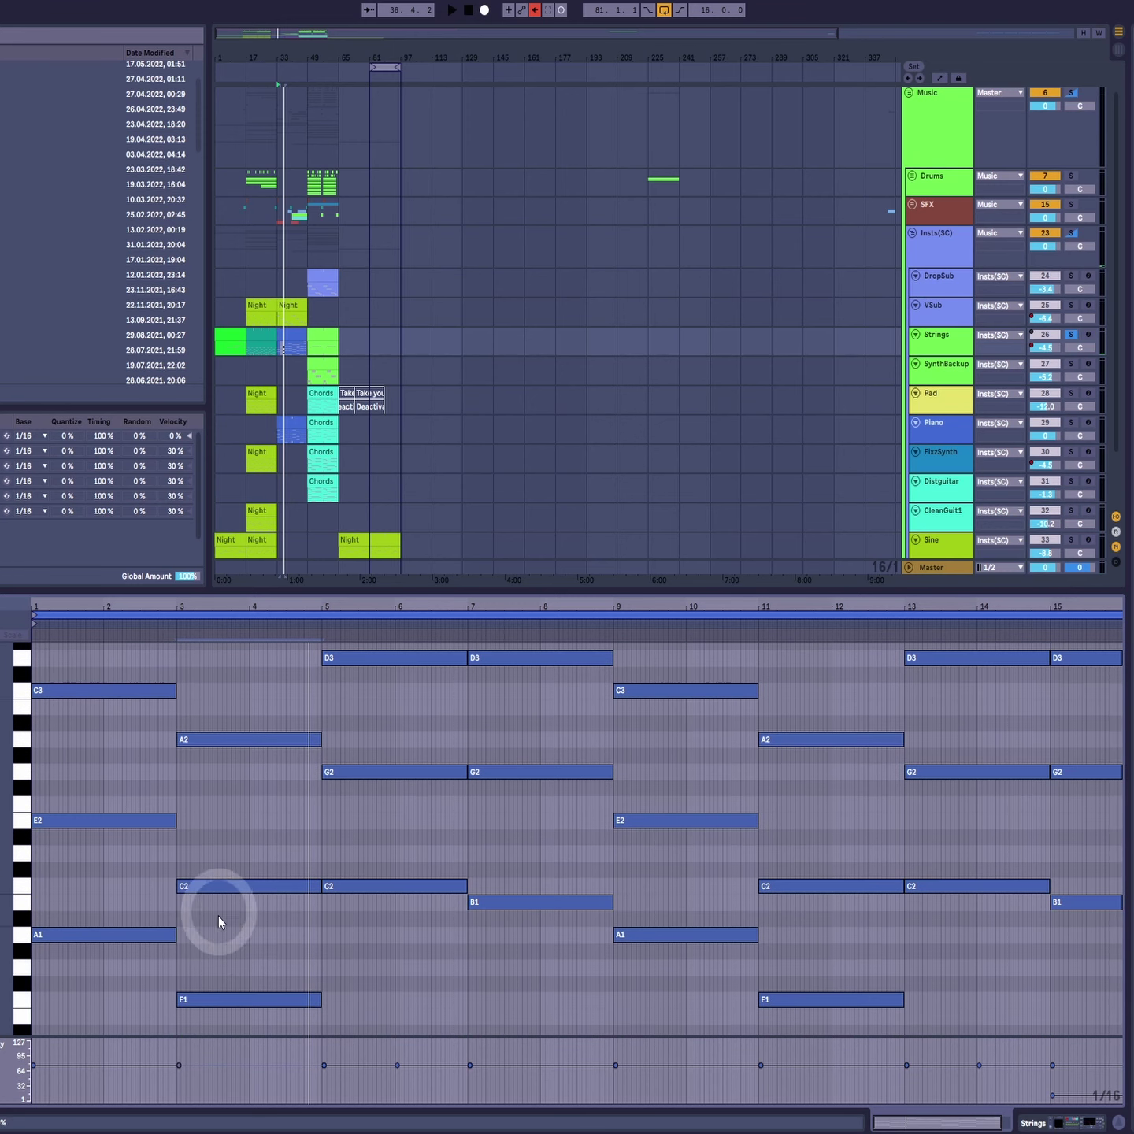
{"action": "scroll", "coordinate": [240, 883], "scroll_direction": "up", "scroll_amount": 4}
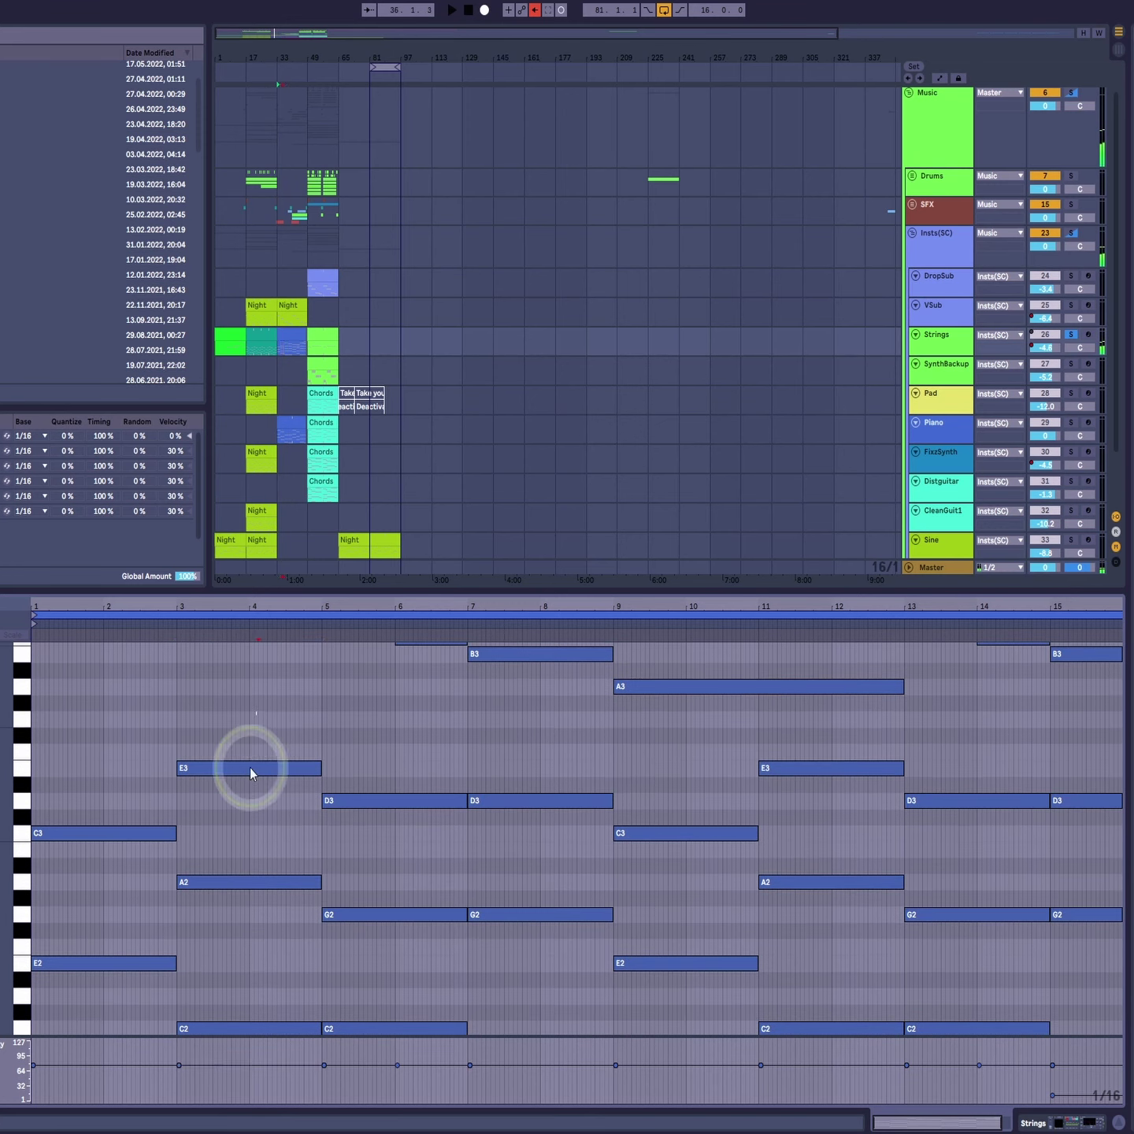
{"action": "left_click", "coordinate": [249, 768]}
{"action": "scroll", "coordinate": [249, 929], "scroll_direction": "down", "scroll_amount": 2}
{"action": "scroll", "coordinate": [246, 973], "scroll_direction": "down", "scroll_amount": 2}
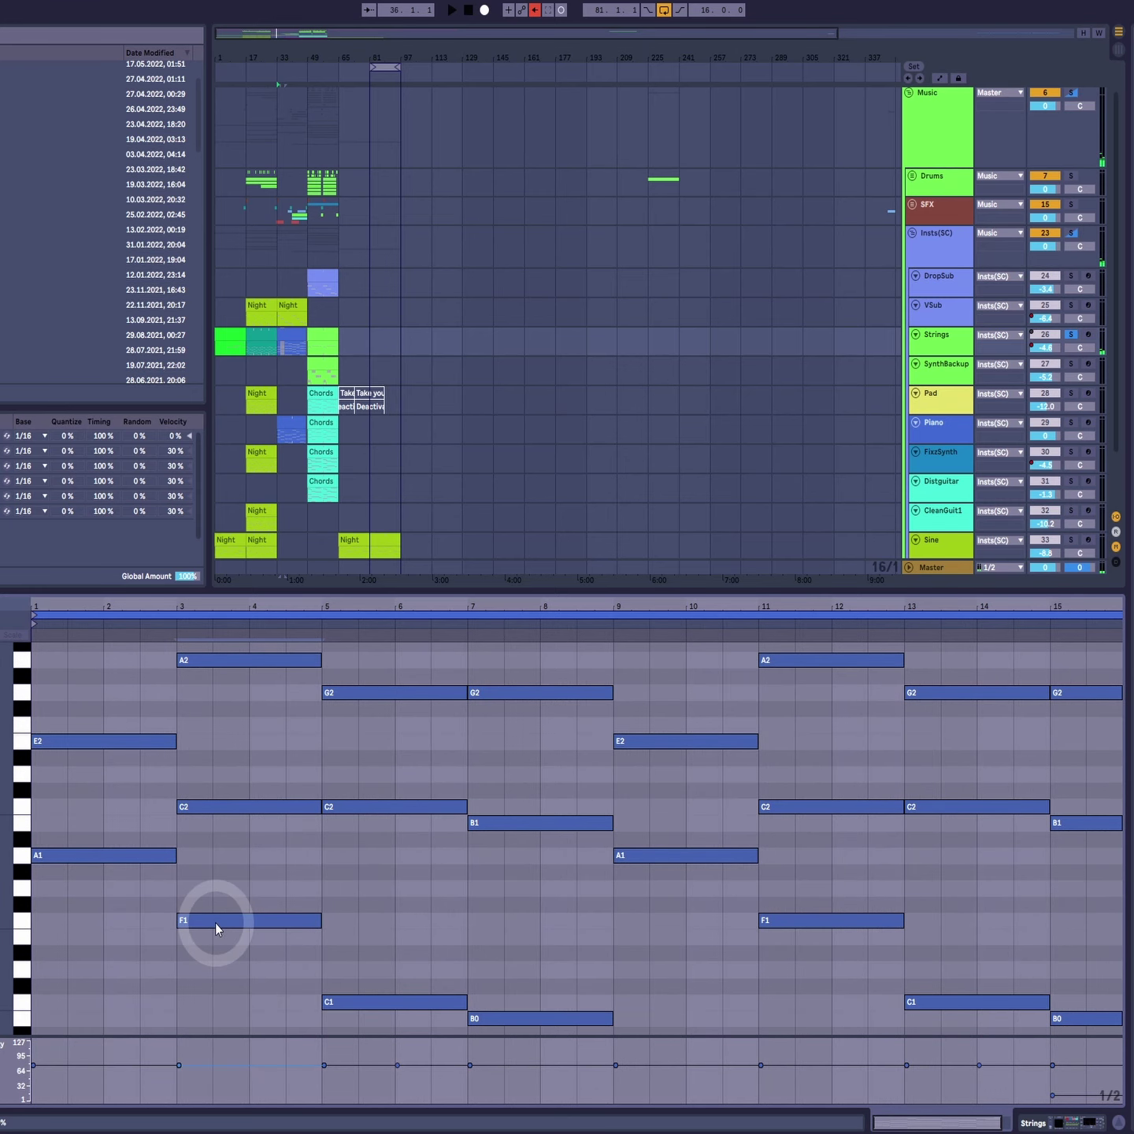
Step: Try copies of the F1 note at A1 and E2 in bars 3–4, and delete both copies
{"action": "left_click_drag", "start_coordinate": [215, 924], "coordinate": [228, 738]}
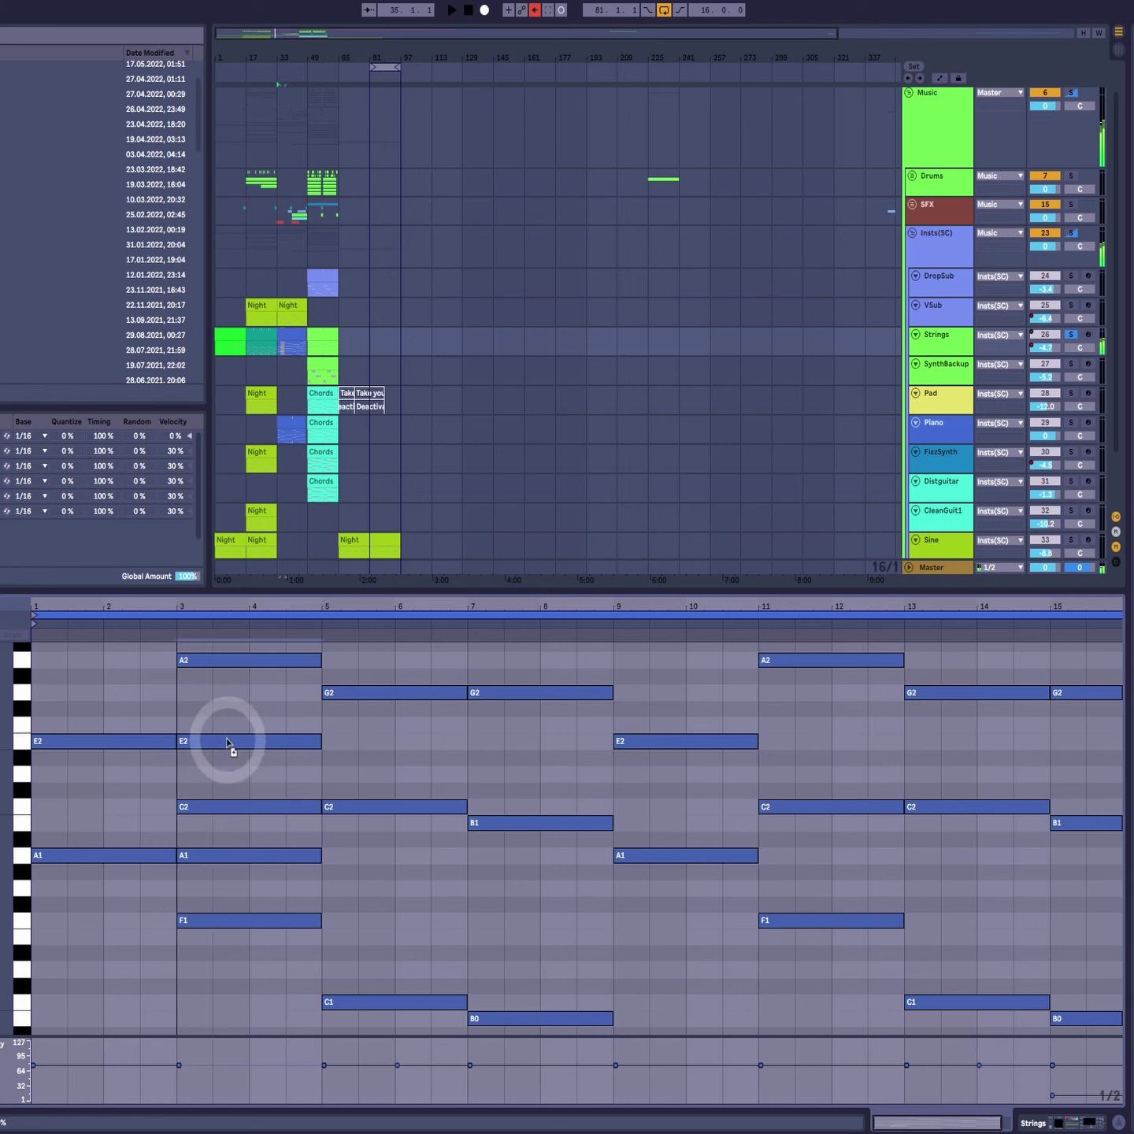
{"action": "left_click", "coordinate": [222, 918]}
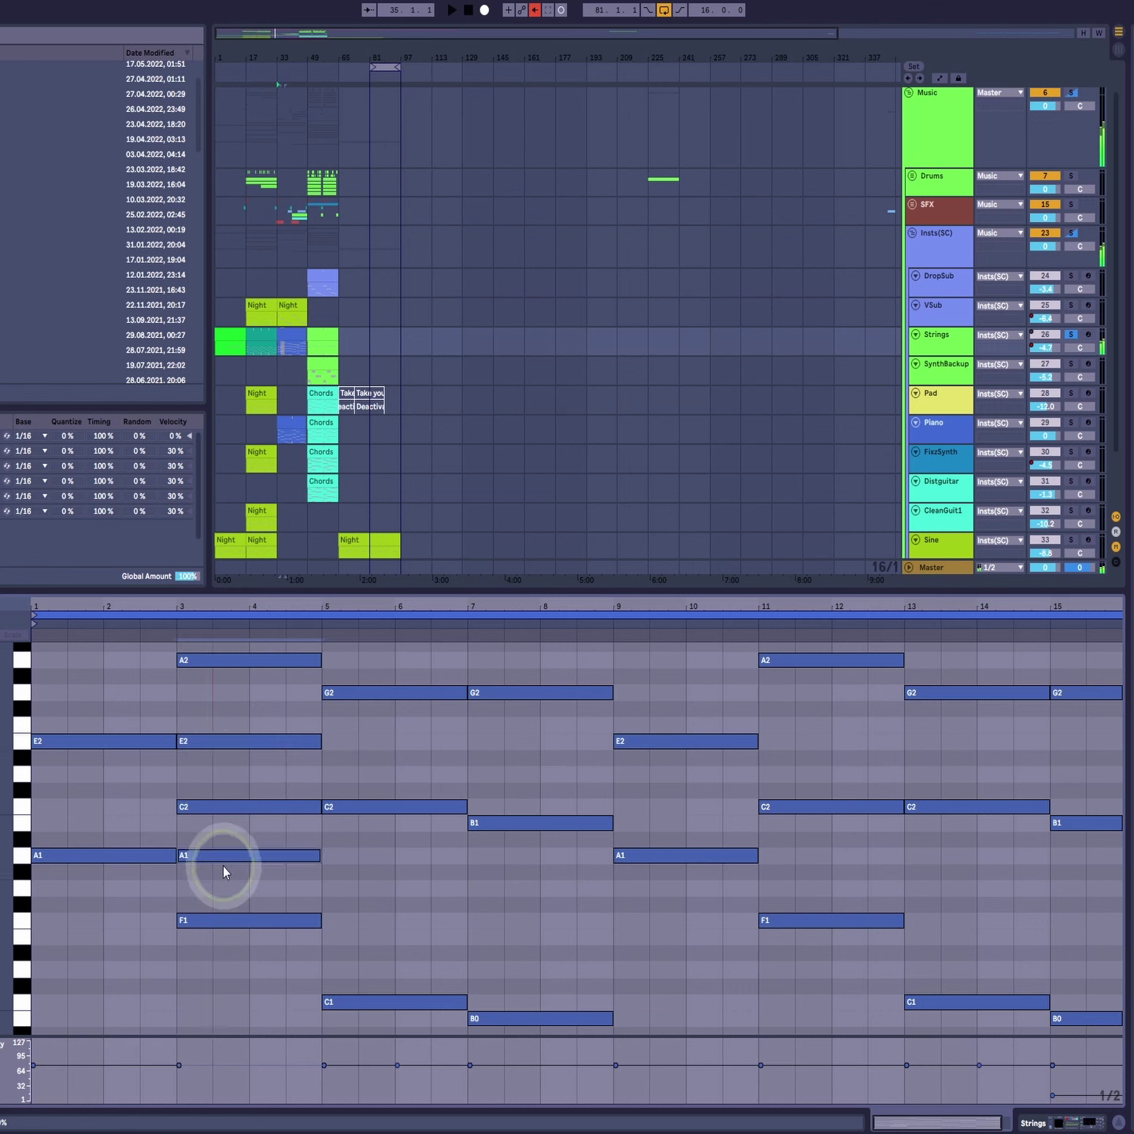
{"action": "left_click_drag", "start_coordinate": [234, 751], "coordinate": [224, 768]}
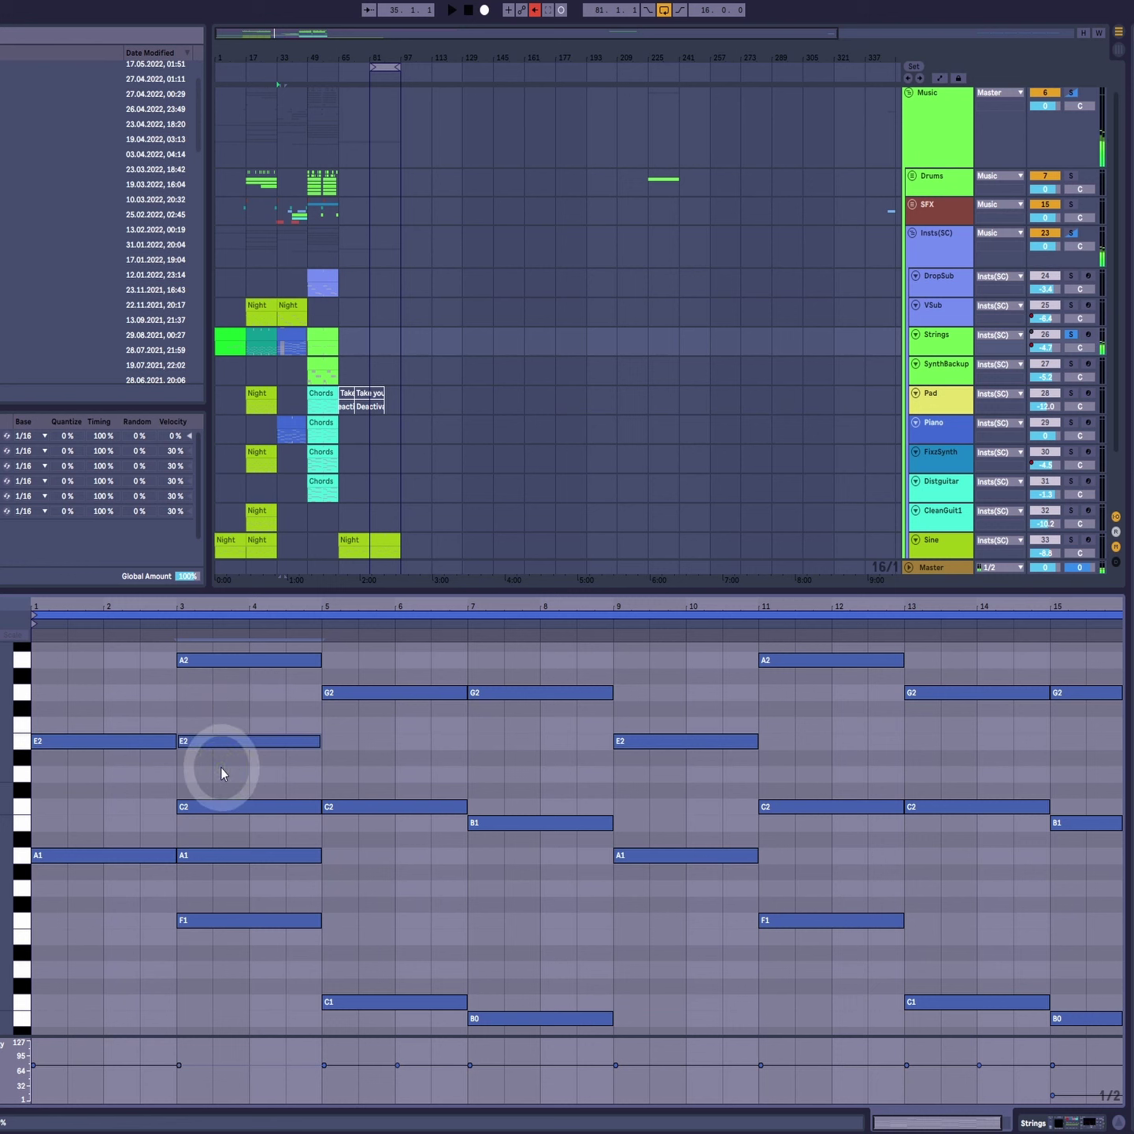
{"action": "double_click", "coordinate": [243, 747]}
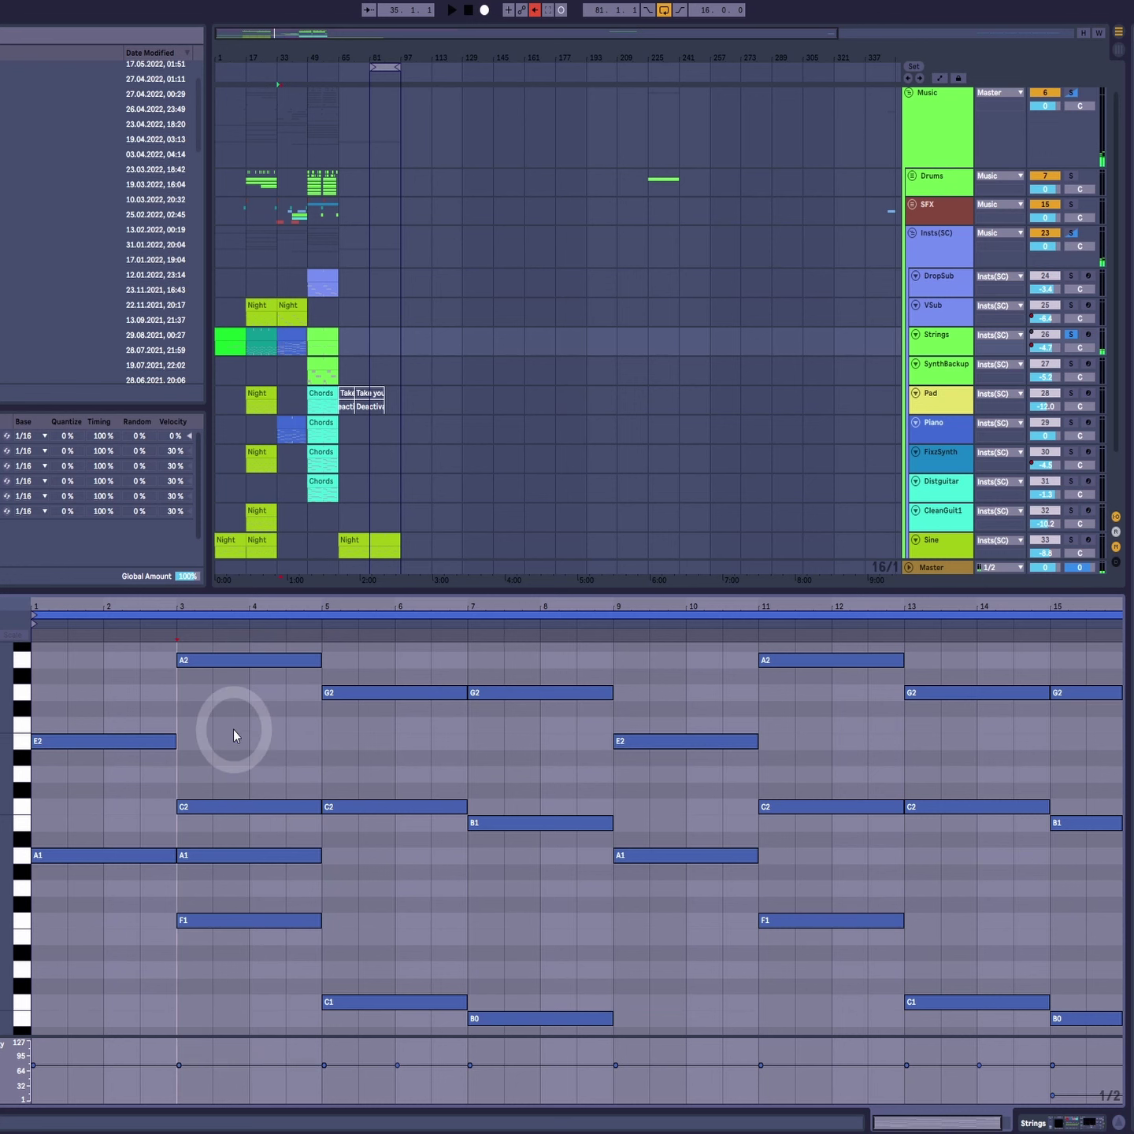
{"action": "double_click", "coordinate": [208, 854]}
Step: Play the bars 3–4 chord with its E3 top note again
{"action": "scroll", "coordinate": [227, 898], "scroll_direction": "up", "scroll_amount": 5}
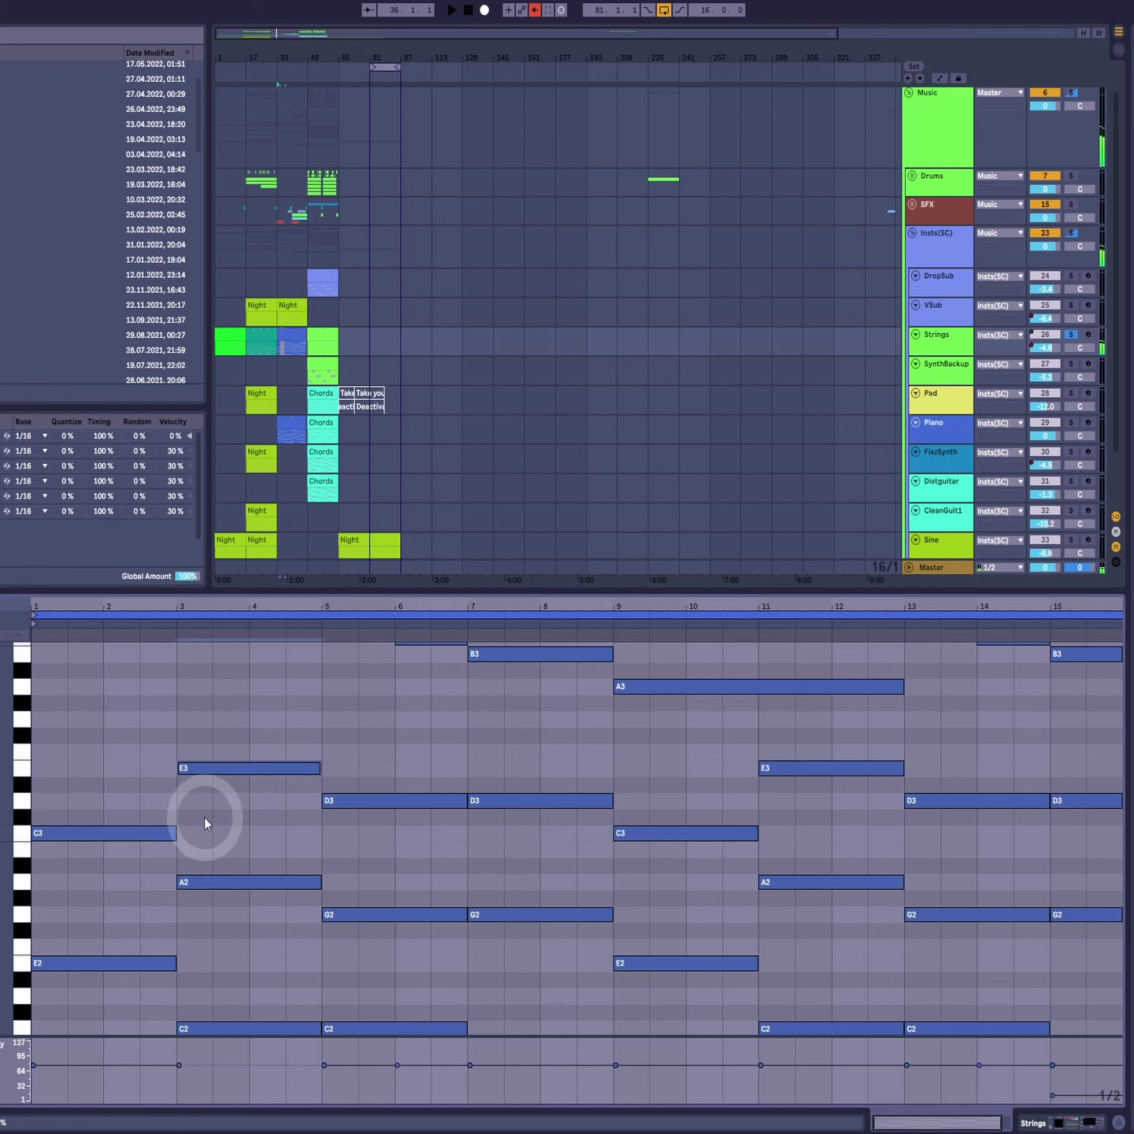
{"action": "key", "text": "space"}
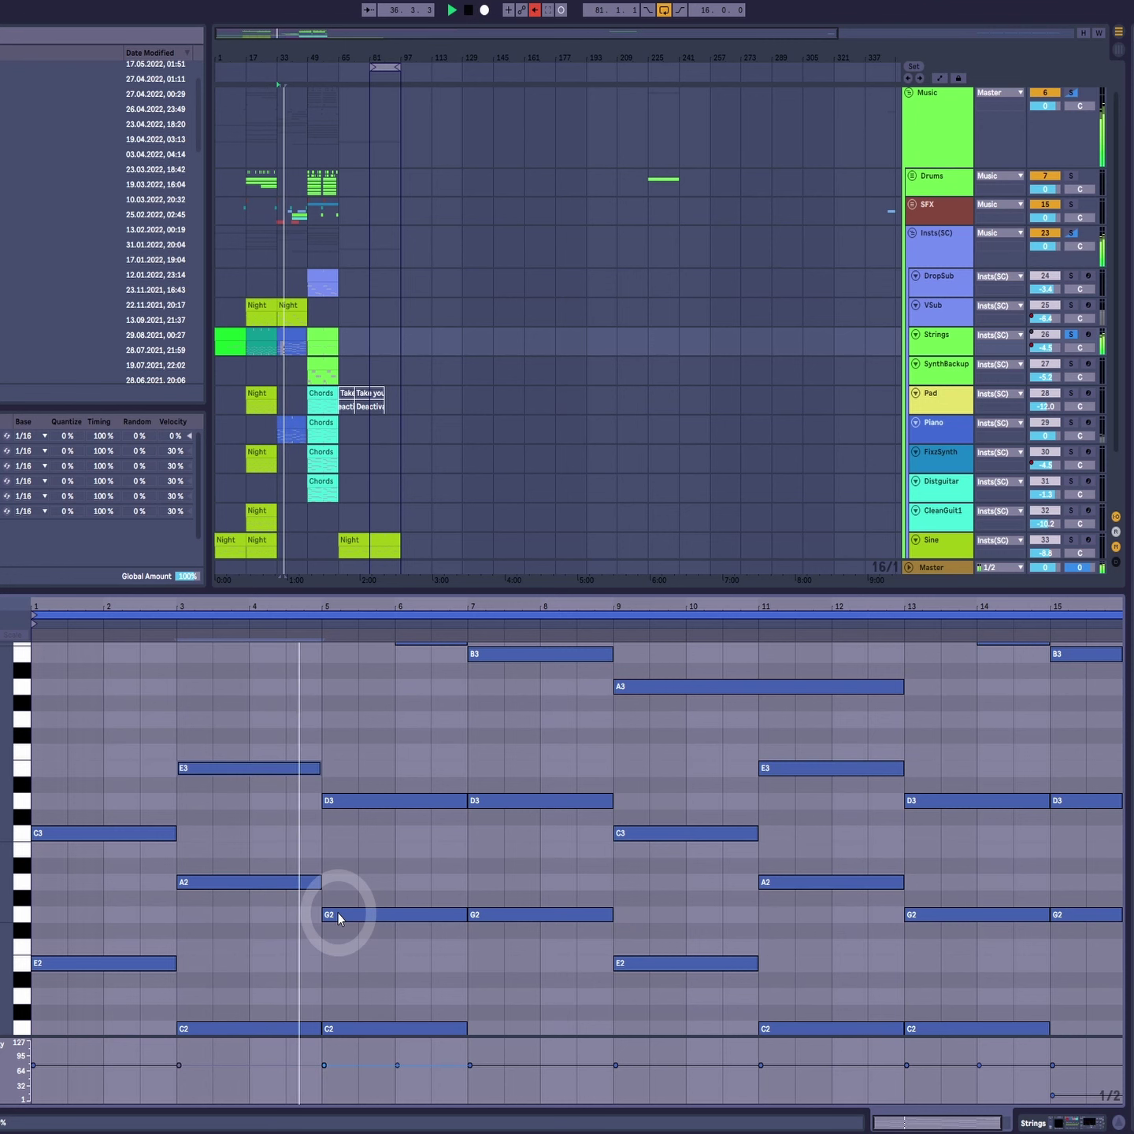
{"action": "key", "text": "space"}
Step: Select the C2, G2 and D3 notes of the chord in bars 5–6, and its C1 bass note
{"action": "scroll", "coordinate": [504, 840], "scroll_direction": "down", "scroll_amount": 5}
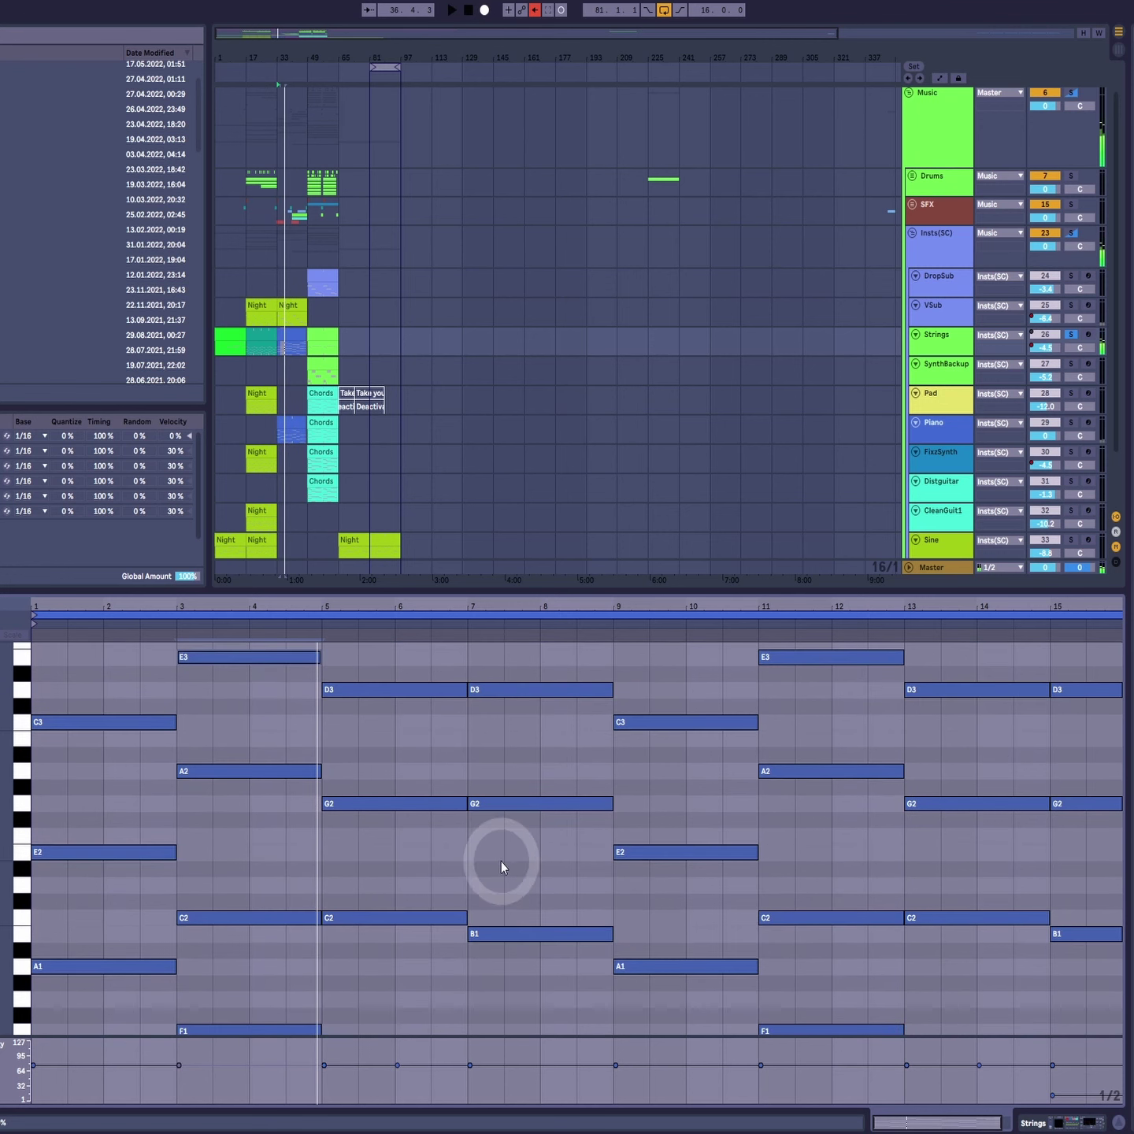
{"action": "scroll", "coordinate": [471, 902], "scroll_direction": "up", "scroll_amount": 4}
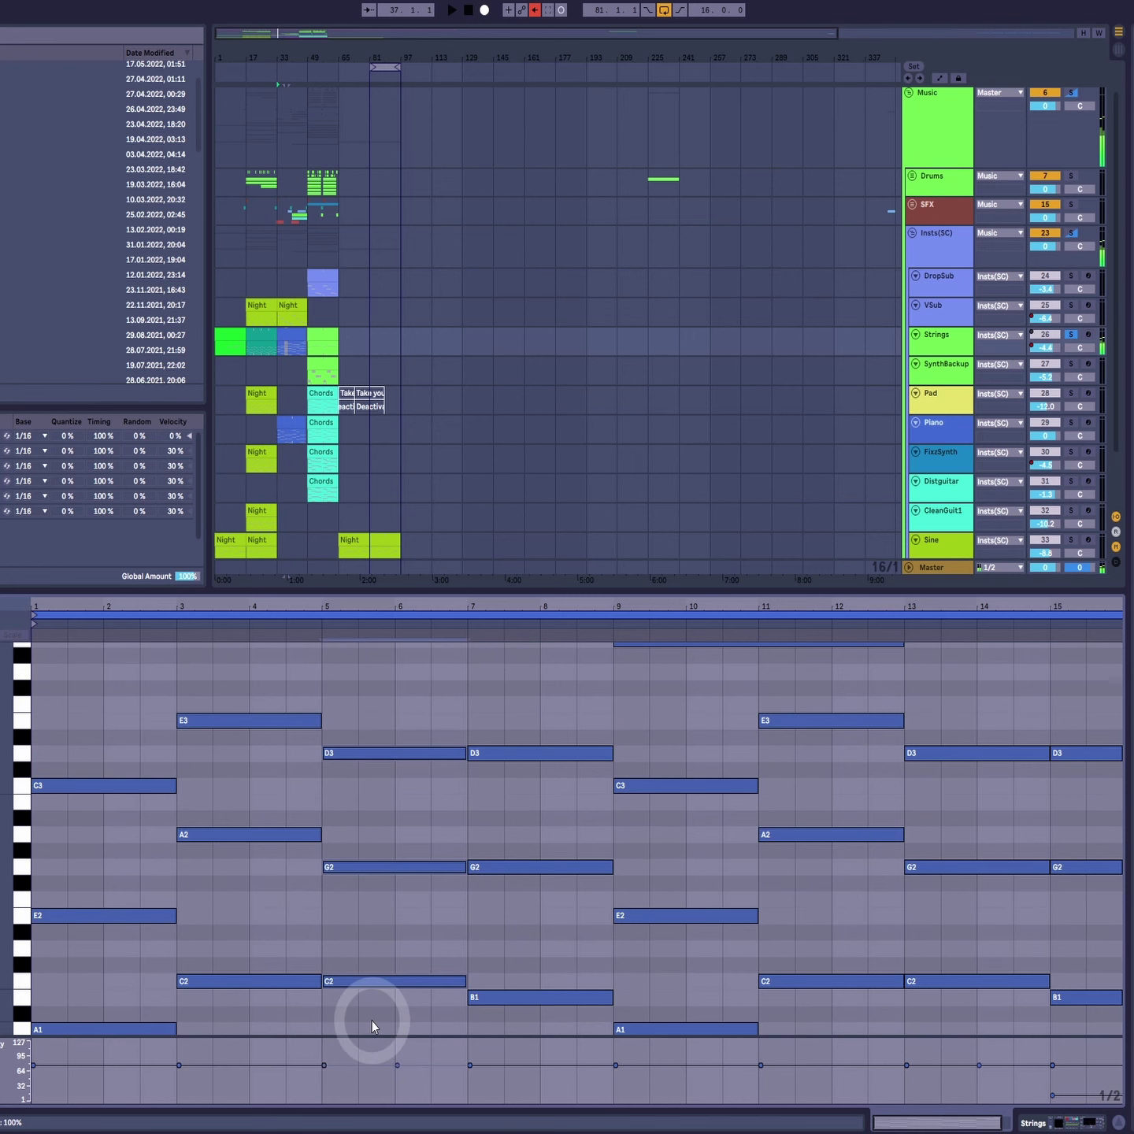
{"action": "left_click_drag", "start_coordinate": [377, 706], "coordinate": [359, 1094]}
{"action": "scroll", "coordinate": [401, 834], "scroll_direction": "down", "scroll_amount": 5}
{"action": "left_click_drag", "start_coordinate": [368, 961], "coordinate": [374, 1056]}
Step: Select the C2 and C1 root notes of the chord in bars 5–6
{"action": "left_click", "coordinate": [382, 826]}
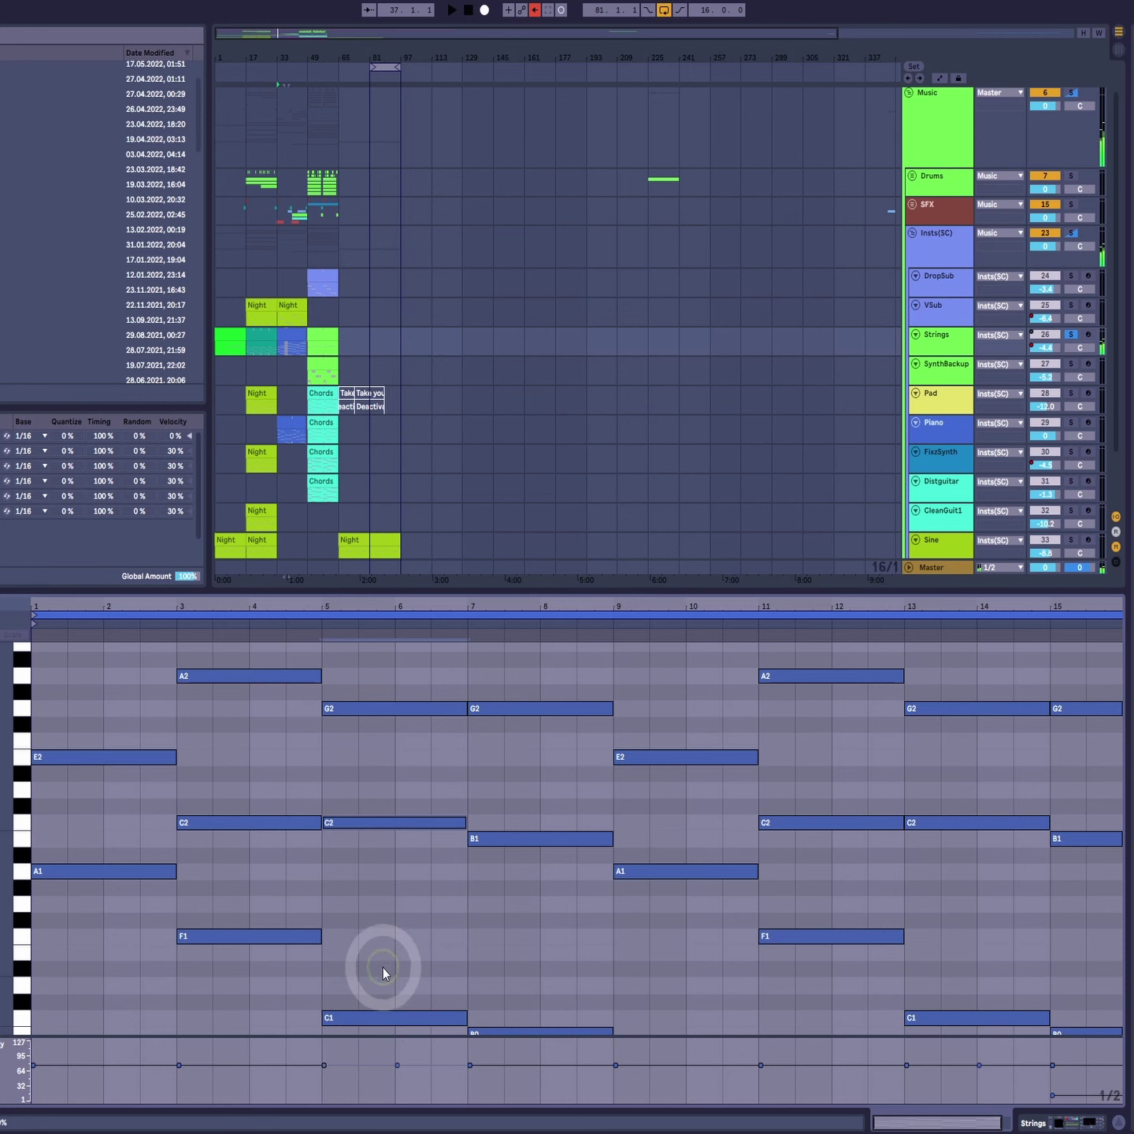
{"action": "left_click_drag", "start_coordinate": [383, 968], "coordinate": [385, 1023]}
{"action": "left_click_drag", "start_coordinate": [377, 790], "coordinate": [374, 1056]}
{"action": "scroll", "coordinate": [465, 945], "scroll_direction": "up", "scroll_amount": 8}
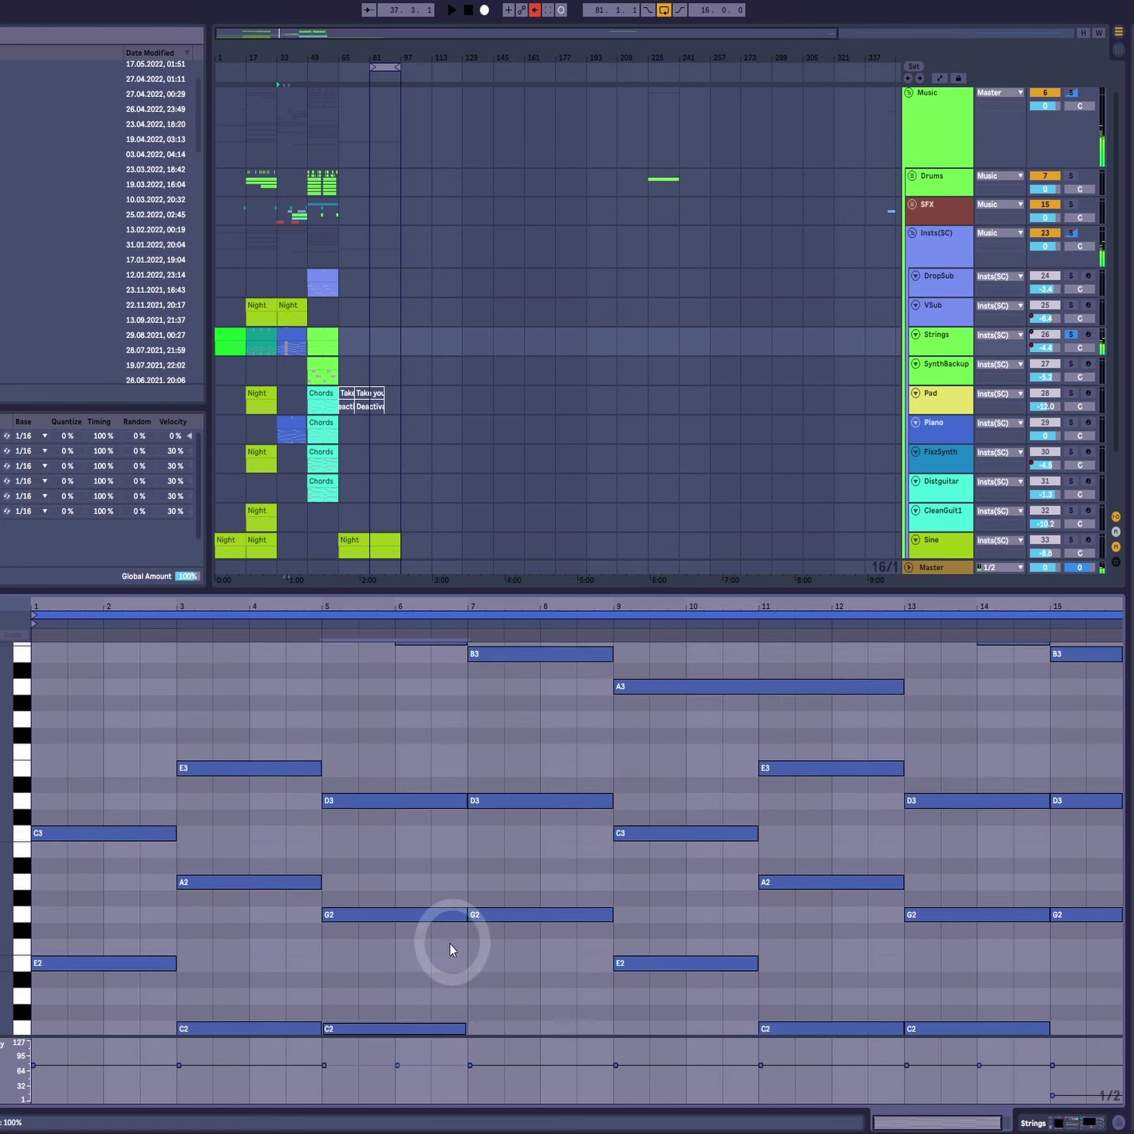
Step: Mark the full chord in bars 5–6, from D3 down to C1
{"action": "left_click_drag", "start_coordinate": [410, 791], "coordinate": [391, 1060]}
{"action": "scroll", "coordinate": [363, 787], "scroll_direction": "down", "scroll_amount": 5}
{"action": "left_click_drag", "start_coordinate": [369, 673], "coordinate": [367, 1048]}
{"action": "scroll", "coordinate": [376, 1024], "scroll_direction": "down", "scroll_amount": 3}
{"action": "left_click_drag", "start_coordinate": [380, 924], "coordinate": [381, 1083]}
{"action": "scroll", "coordinate": [417, 961], "scroll_direction": "up", "scroll_amount": 1}
{"action": "scroll", "coordinate": [417, 960], "scroll_direction": "up", "scroll_amount": 5}
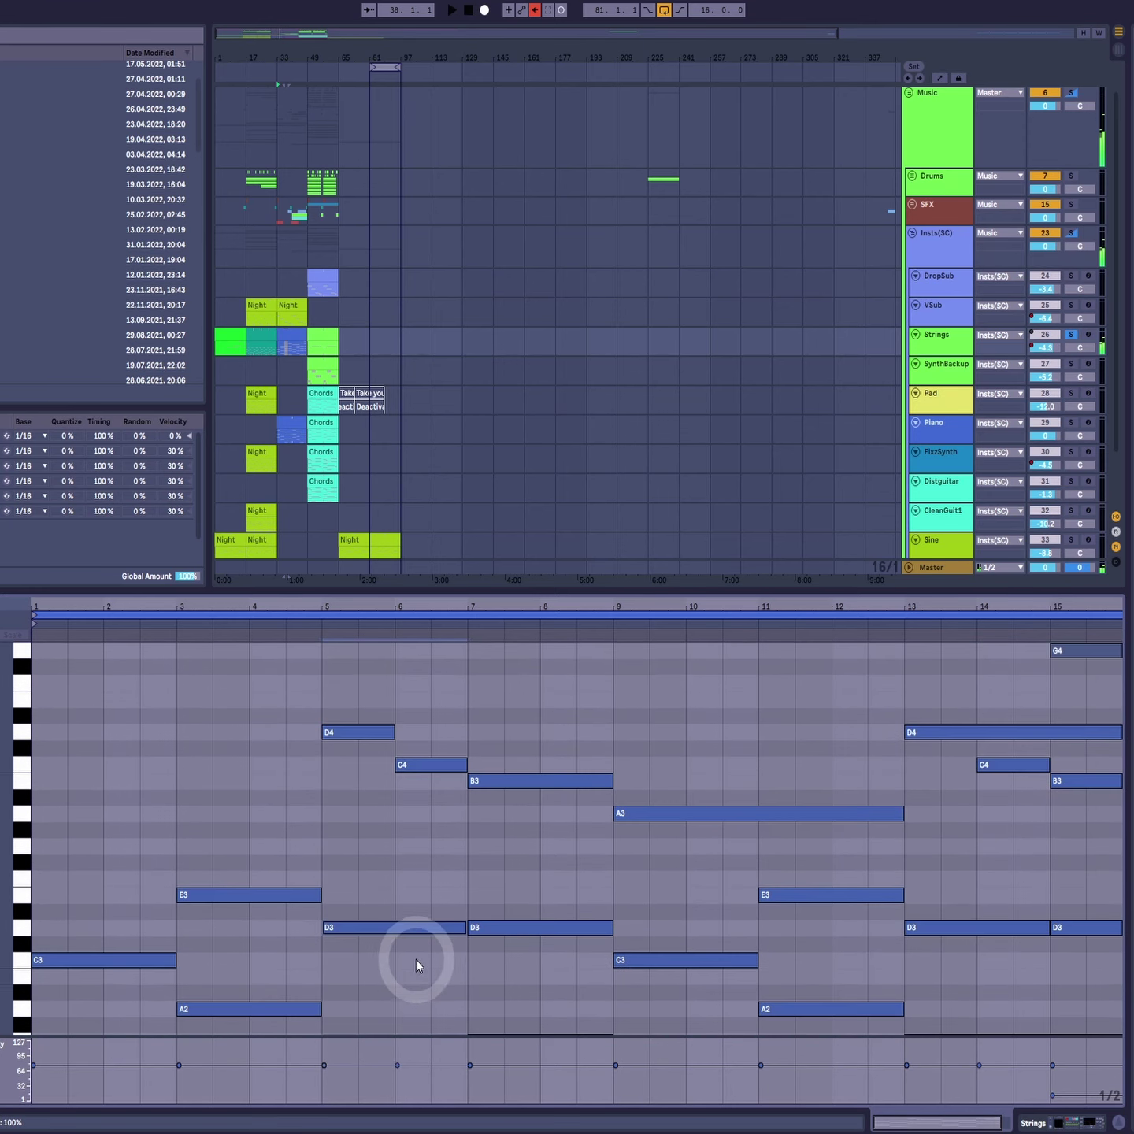
Step: Select the D4 and C4 melody notes in bars 5–6 and play the strings from bar 5
{"action": "left_click_drag", "start_coordinate": [338, 741], "coordinate": [350, 885]}
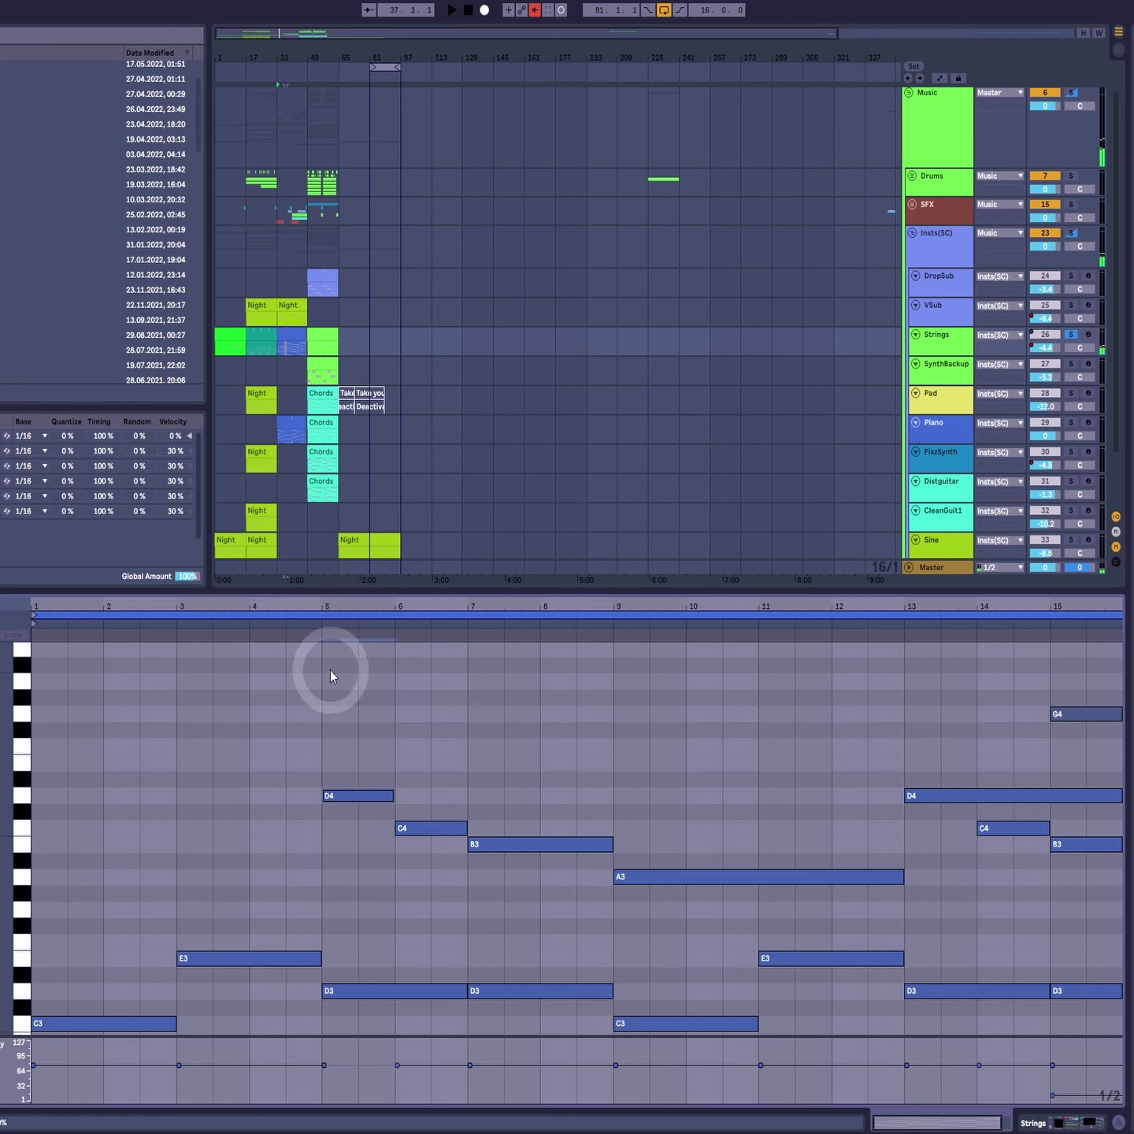
{"action": "left_click", "coordinate": [313, 627]}
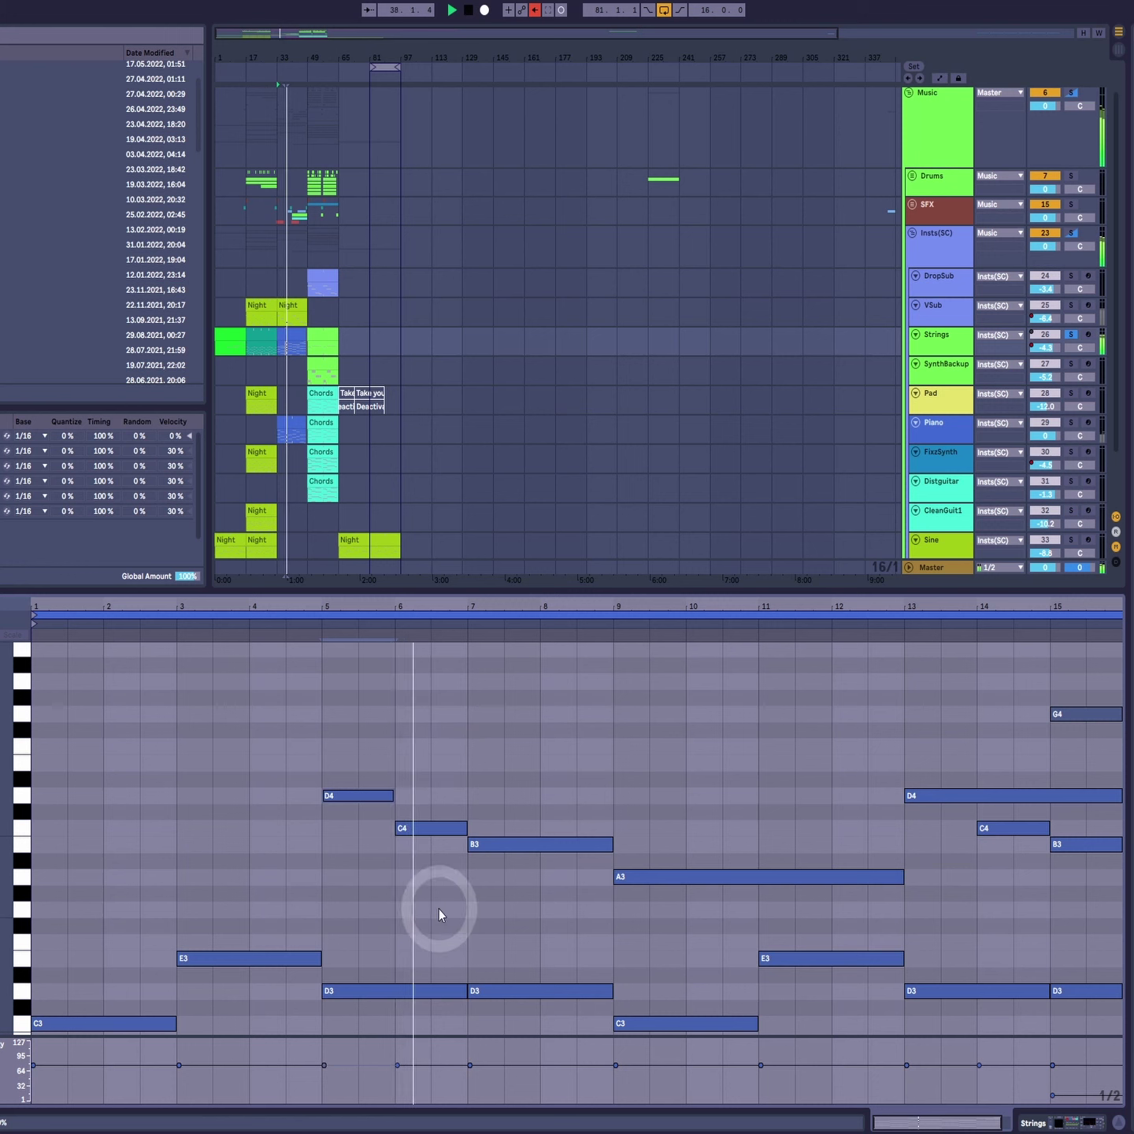
{"action": "key", "text": "space"}
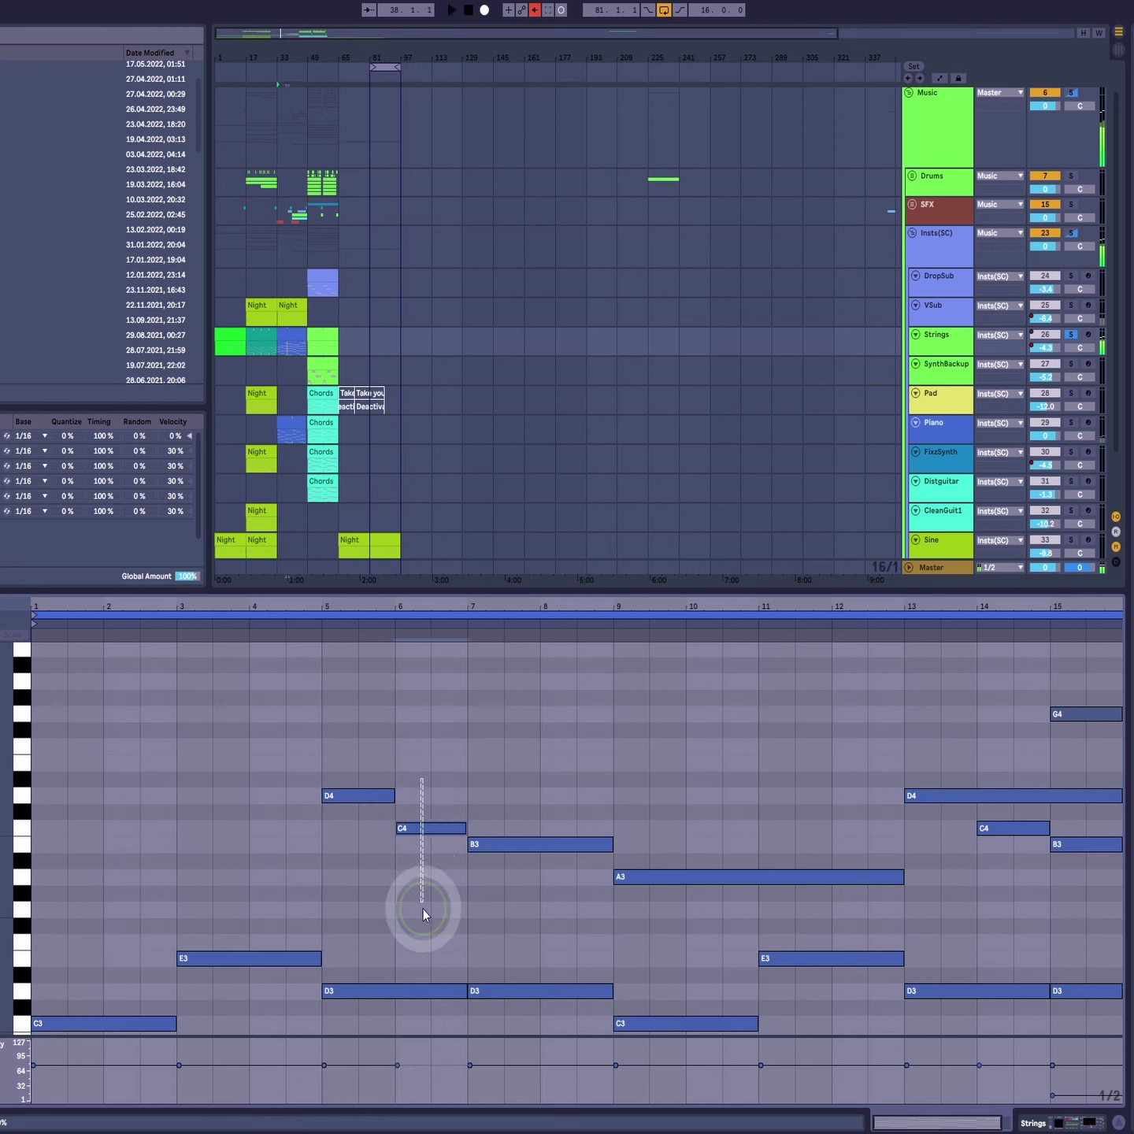
{"action": "left_click", "coordinate": [317, 625]}
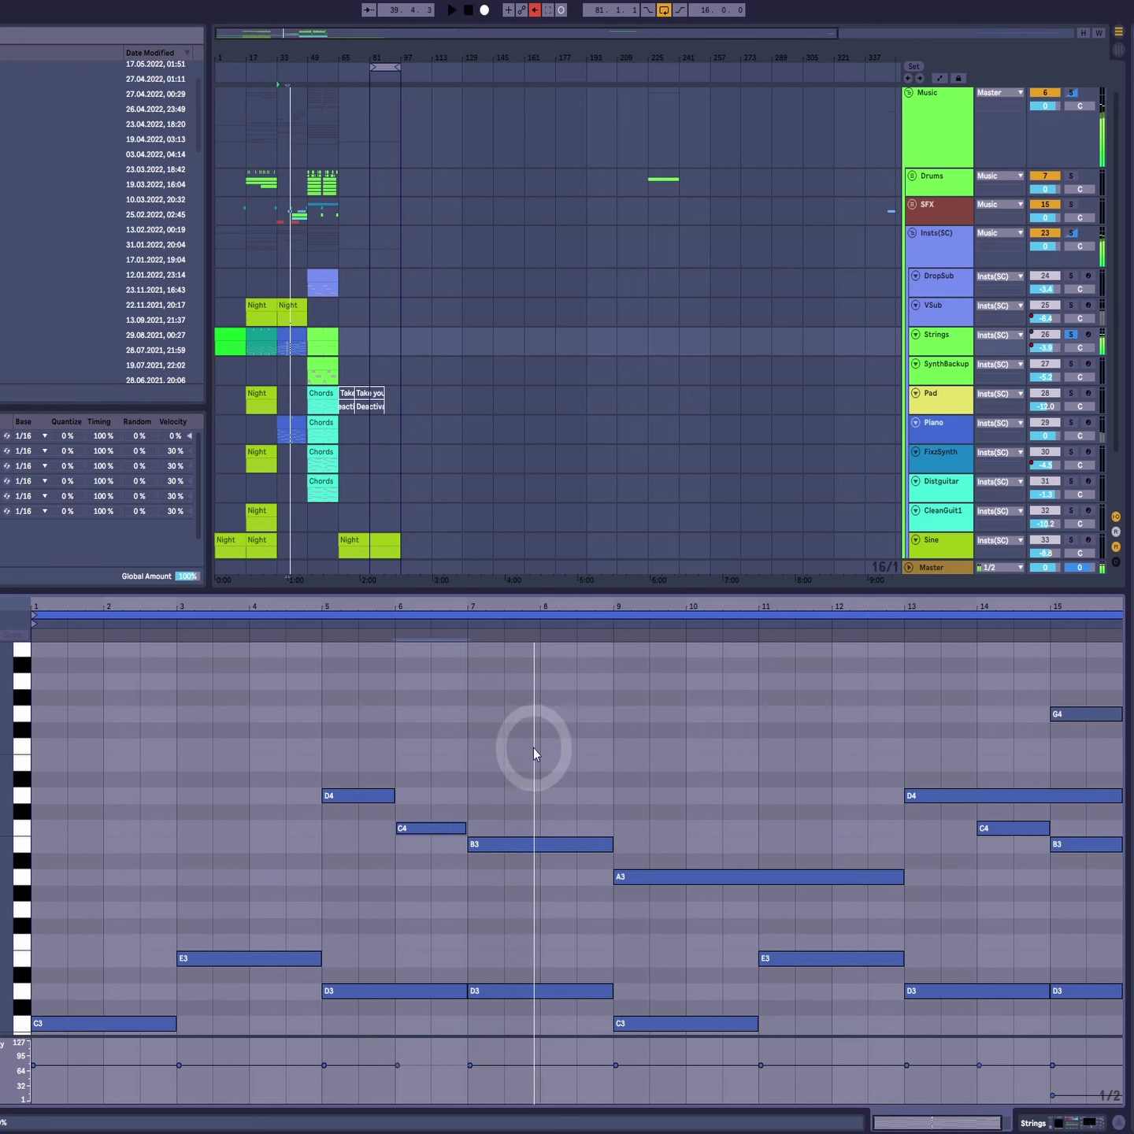
{"action": "key", "text": "space"}
Step: Examine the chord in bars 7–8 from its B0 bass note up, selecting its G2 and D3 notes
{"action": "scroll", "coordinate": [552, 870], "scroll_direction": "down", "scroll_amount": 5}
{"action": "scroll", "coordinate": [549, 869], "scroll_direction": "down", "scroll_amount": 1}
{"action": "scroll", "coordinate": [591, 871], "scroll_direction": "down", "scroll_amount": 5}
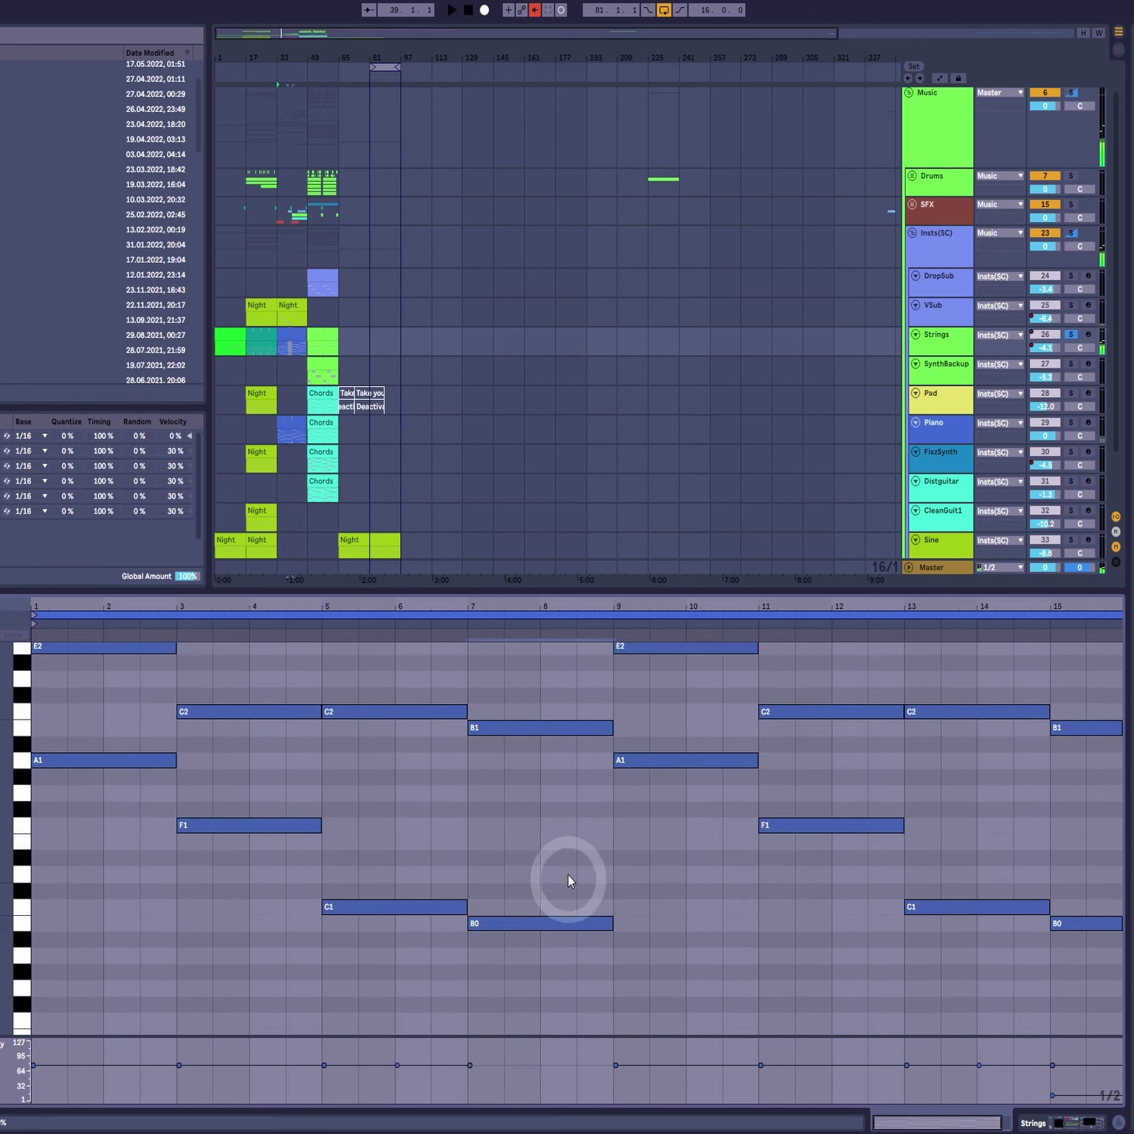
{"action": "scroll", "coordinate": [552, 958], "scroll_direction": "up", "scroll_amount": 4}
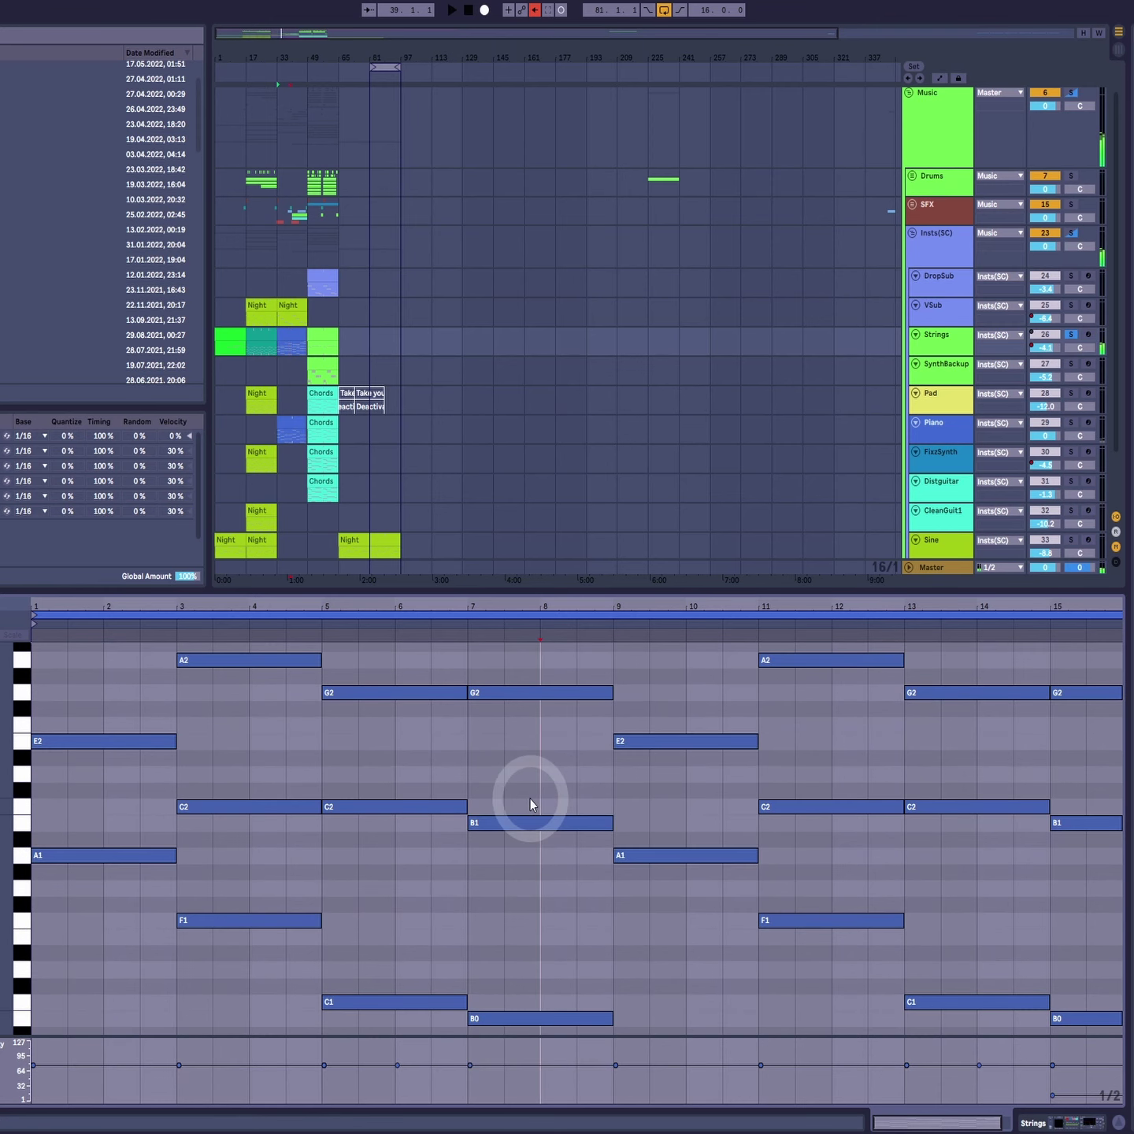
{"action": "scroll", "coordinate": [533, 995], "scroll_direction": "up", "scroll_amount": 10}
{"action": "left_click_drag", "start_coordinate": [521, 734], "coordinate": [498, 998]}
{"action": "left_click_drag", "start_coordinate": [364, 752], "coordinate": [361, 1048]}
{"action": "left_click_drag", "start_coordinate": [512, 776], "coordinate": [462, 1001]}
{"action": "scroll", "coordinate": [463, 1000], "scroll_direction": "up", "scroll_amount": 2}
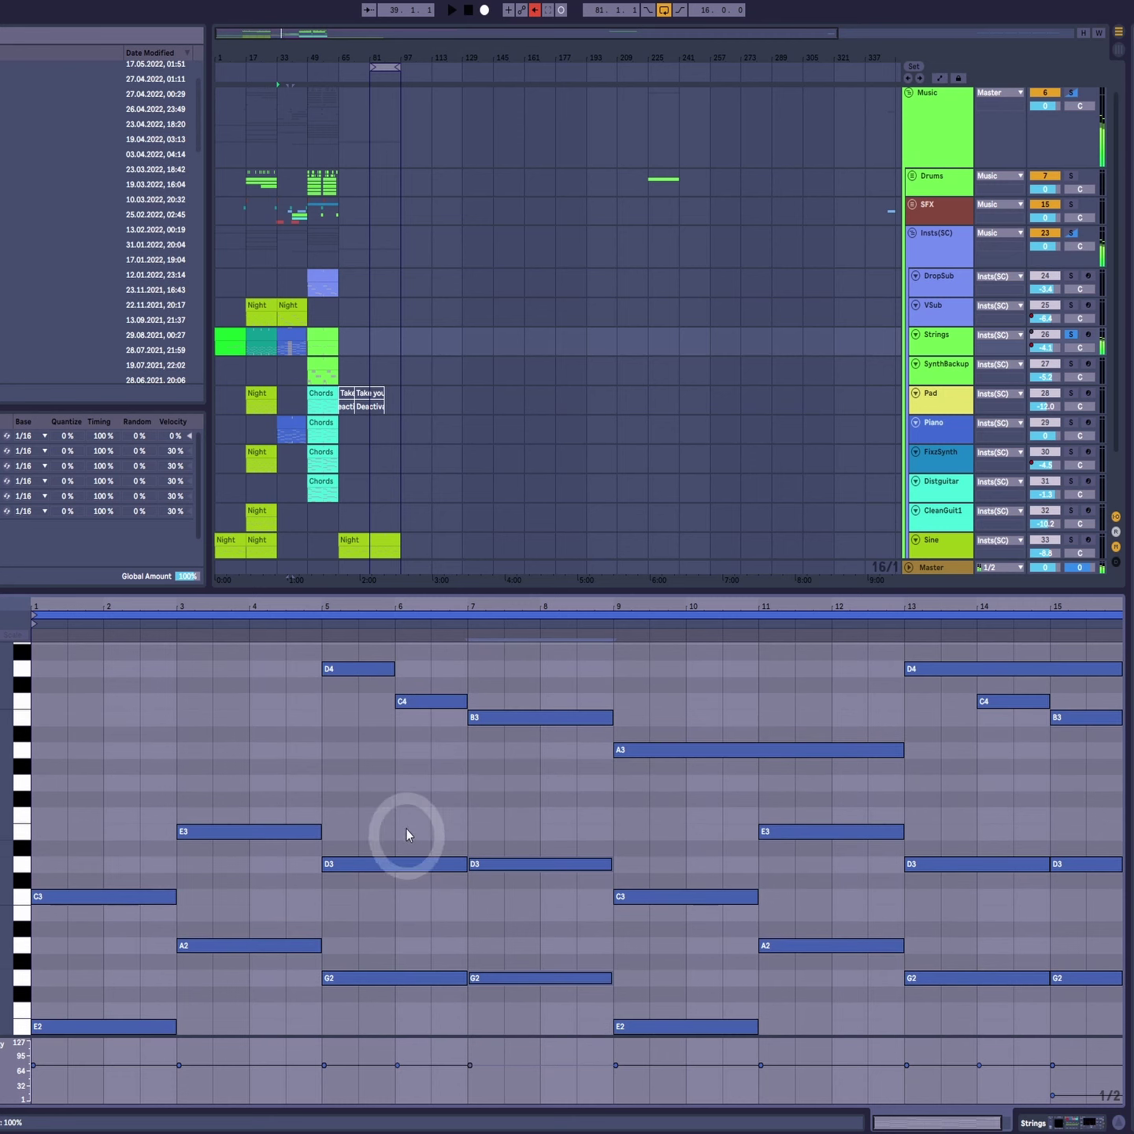
Step: Select the B3 melody note on top of the chord in bars 7–8
{"action": "scroll", "coordinate": [590, 932], "scroll_direction": "up", "scroll_amount": 5}
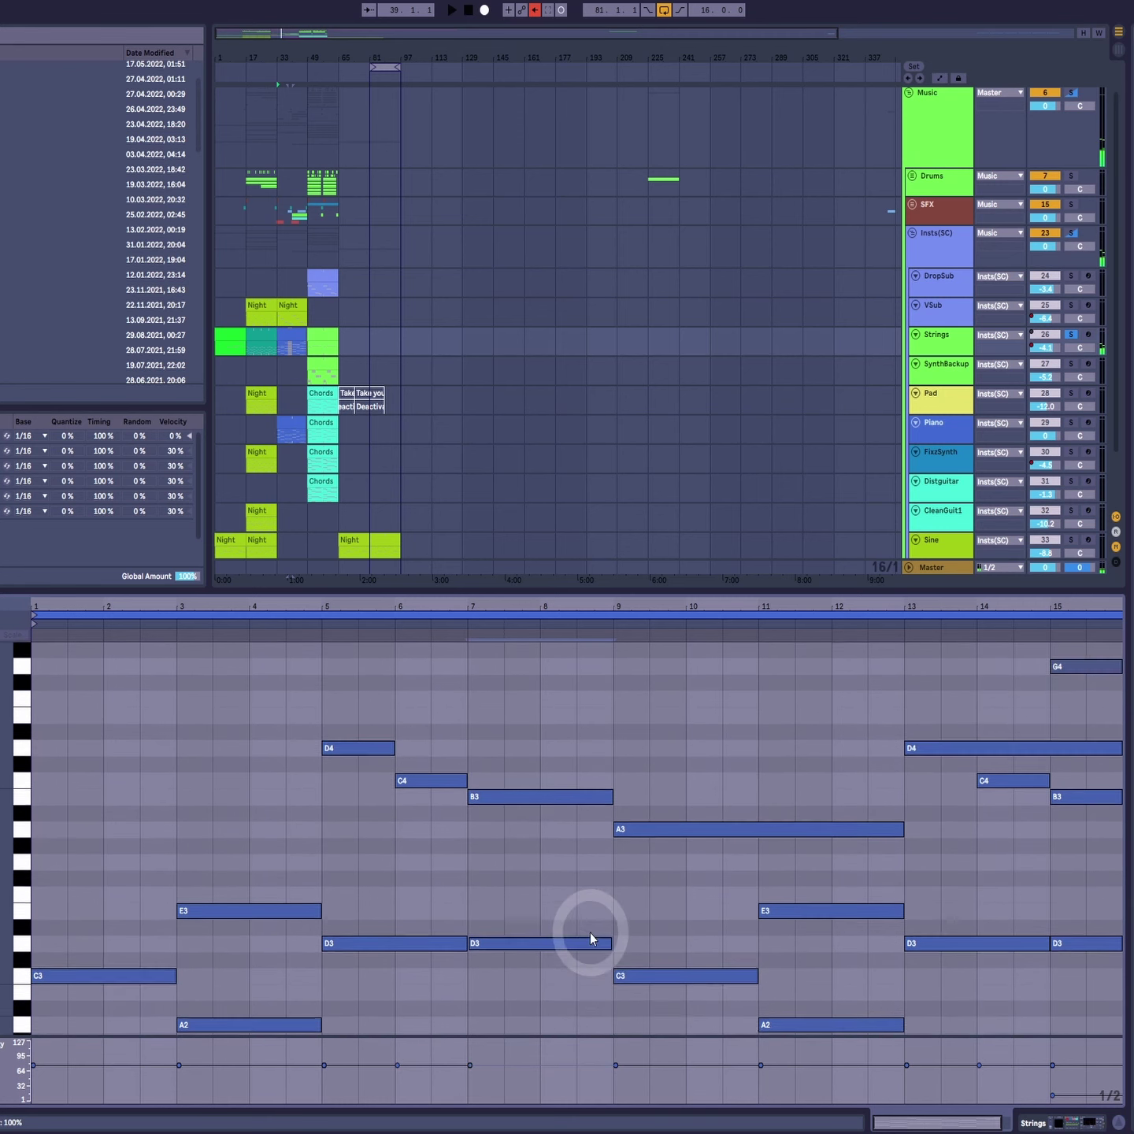
{"action": "left_click_drag", "start_coordinate": [502, 767], "coordinate": [520, 917]}
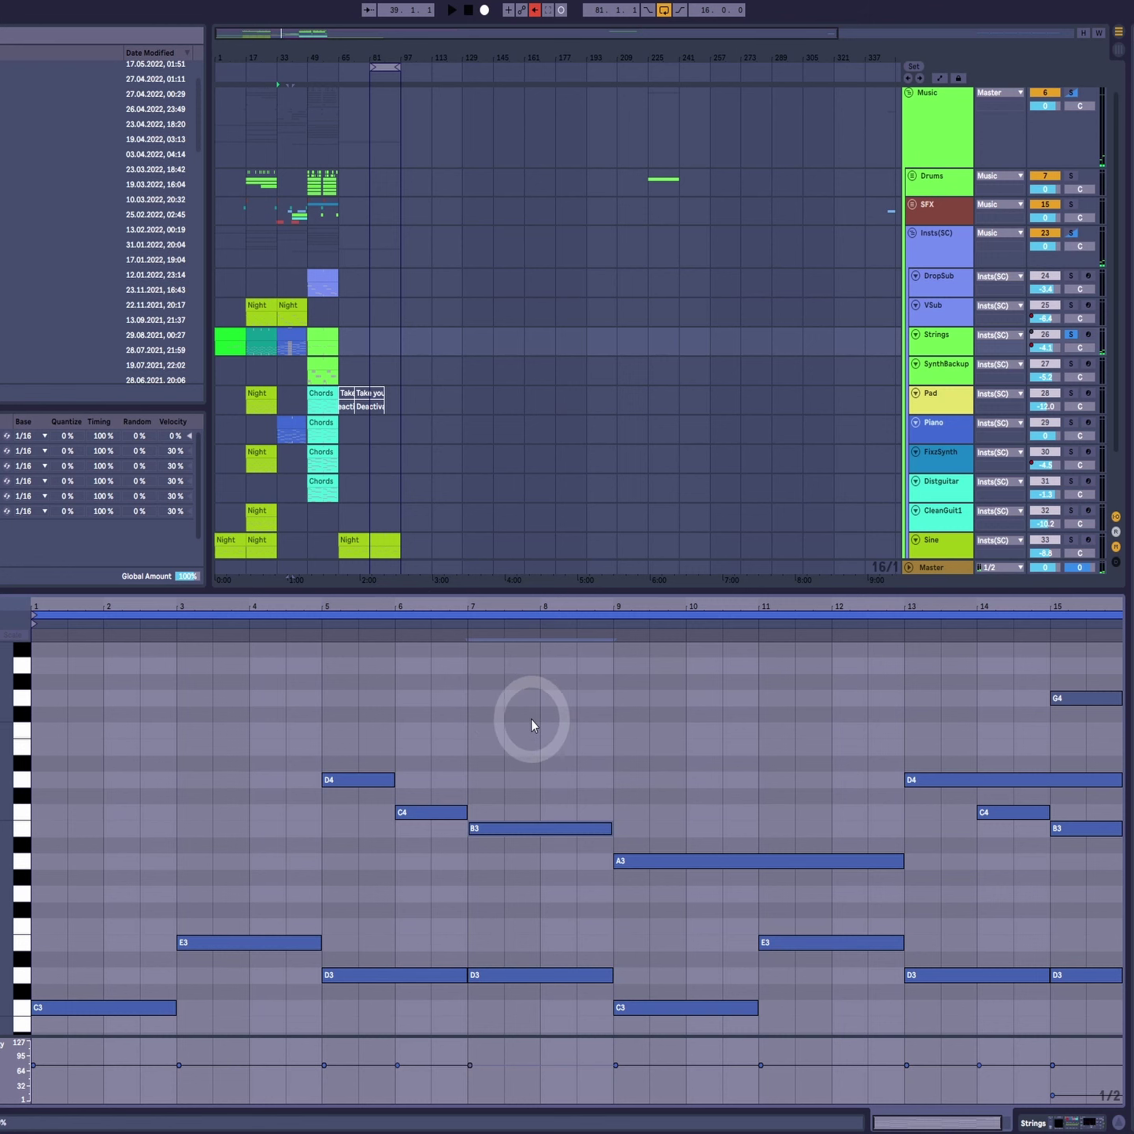
{"action": "scroll", "coordinate": [408, 744], "scroll_direction": "up", "scroll_amount": 2}
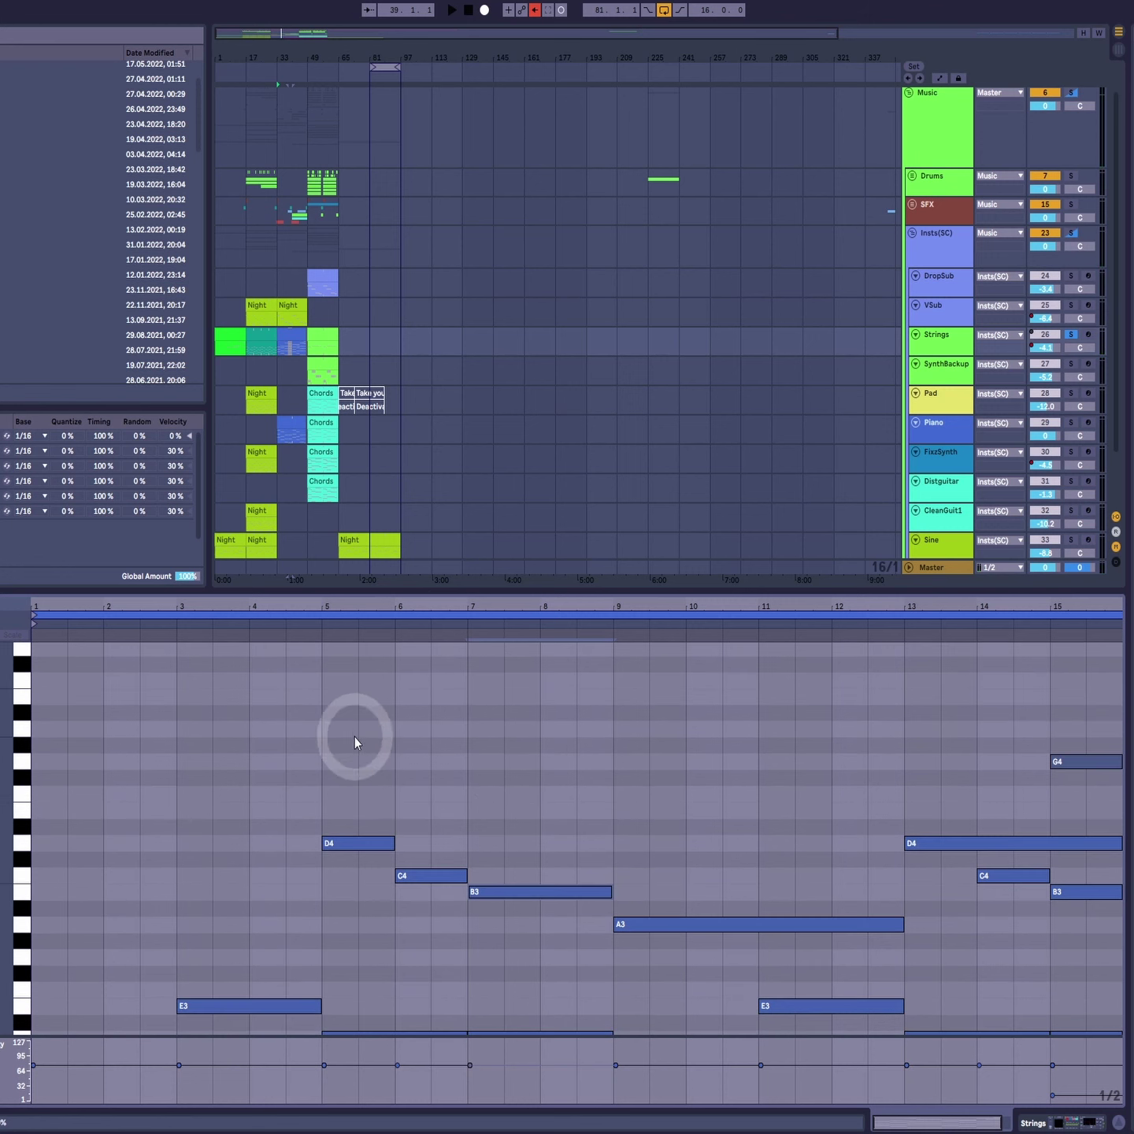
Step: Try the D4 melody note in bar 5 at A4, audition the C4 and B3 notes that follow, and return it to D4
{"action": "left_click_drag", "start_coordinate": [365, 835], "coordinate": [350, 737]}
{"action": "left_click", "coordinate": [417, 877]}
{"action": "left_click", "coordinate": [515, 893]}
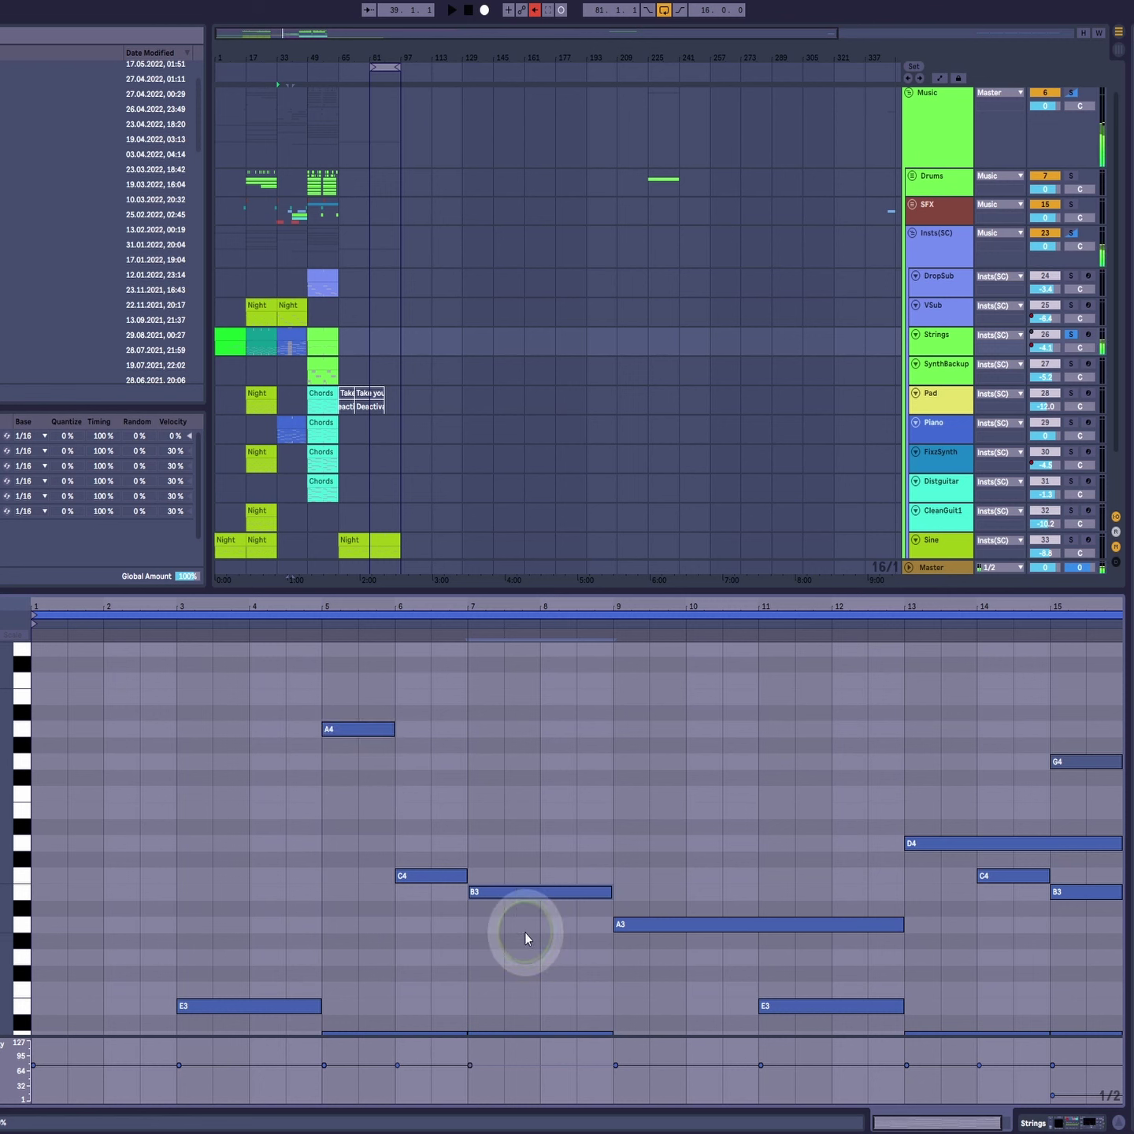
{"action": "left_click_drag", "start_coordinate": [341, 728], "coordinate": [342, 843]}
{"action": "left_click", "coordinate": [477, 892]}
Step: Play the strings from bar 5 into the sustained A3 melody note, stopping in bar 10
{"action": "scroll", "coordinate": [666, 866], "scroll_direction": "down", "scroll_amount": 2}
{"action": "scroll", "coordinate": [665, 866], "scroll_direction": "down", "scroll_amount": 3}
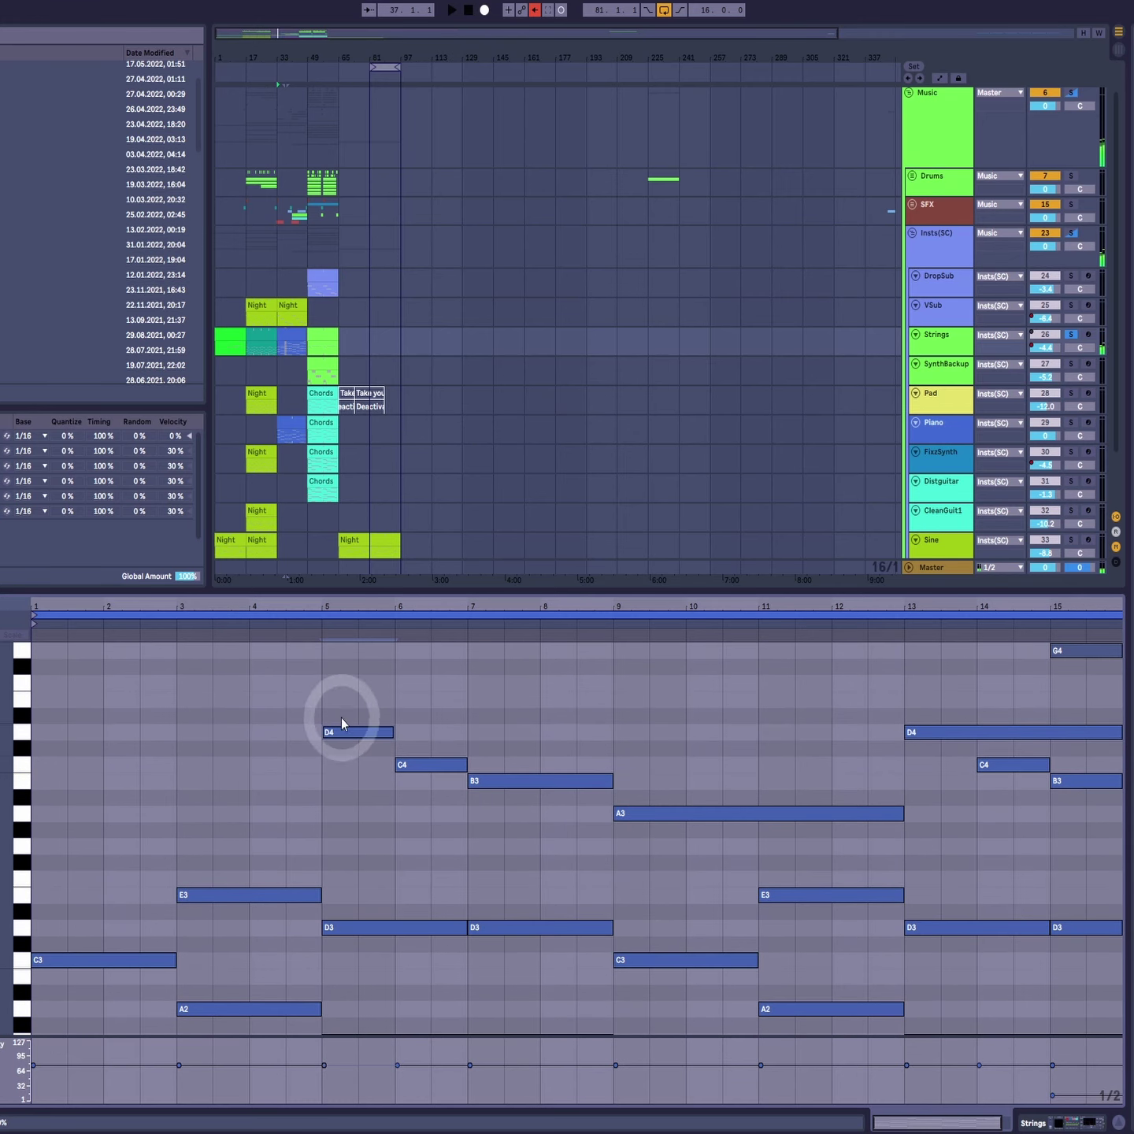
{"action": "scroll", "coordinate": [430, 783], "scroll_direction": "up", "scroll_amount": 4}
{"action": "scroll", "coordinate": [709, 819], "scroll_direction": "down", "scroll_amount": 4}
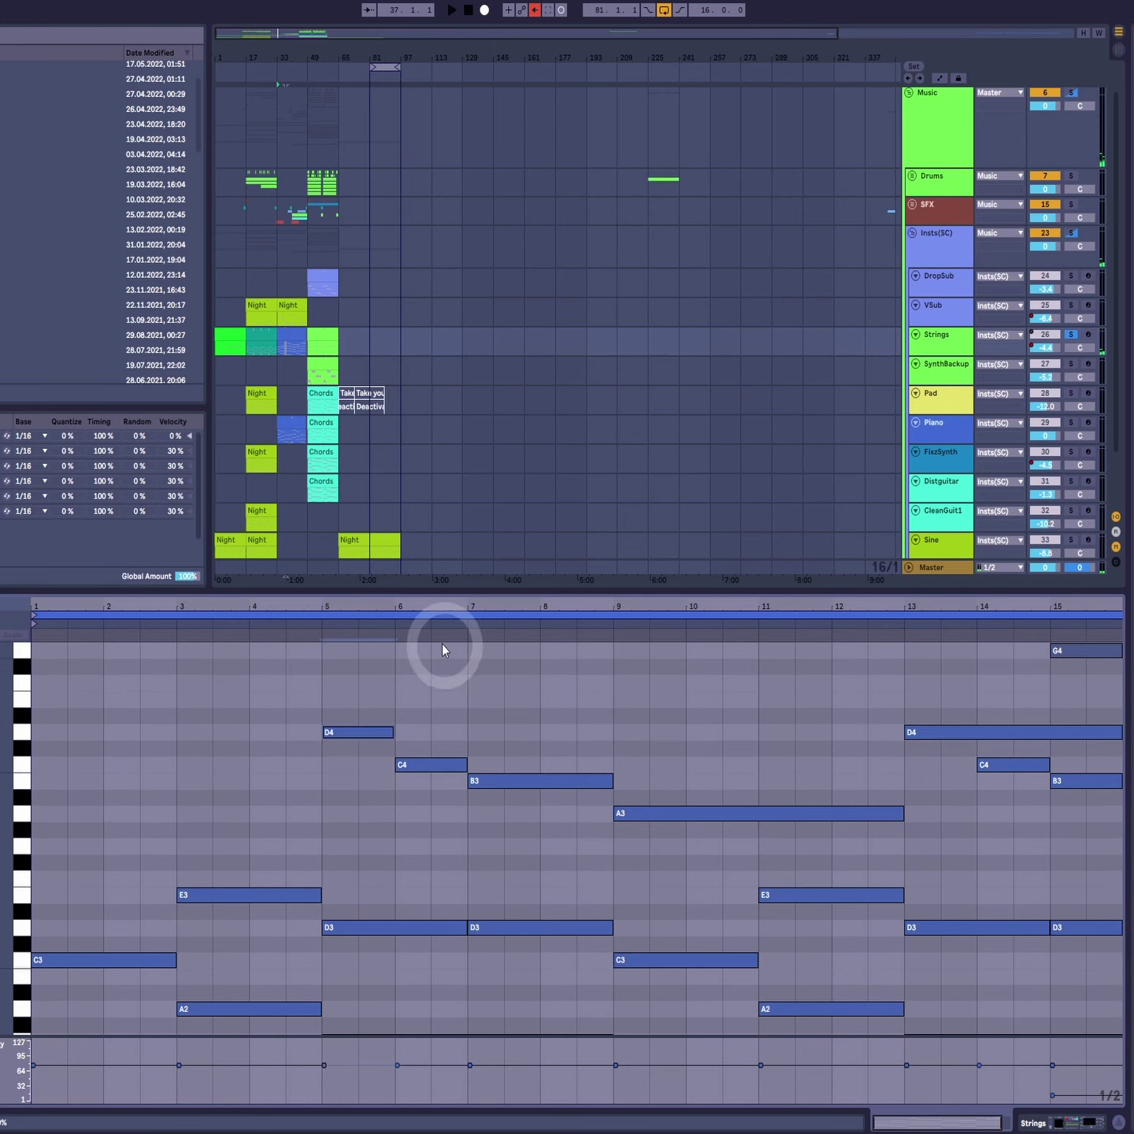
{"action": "key", "text": "space"}
{"action": "scroll", "coordinate": [779, 826], "scroll_direction": "down", "scroll_amount": 5}
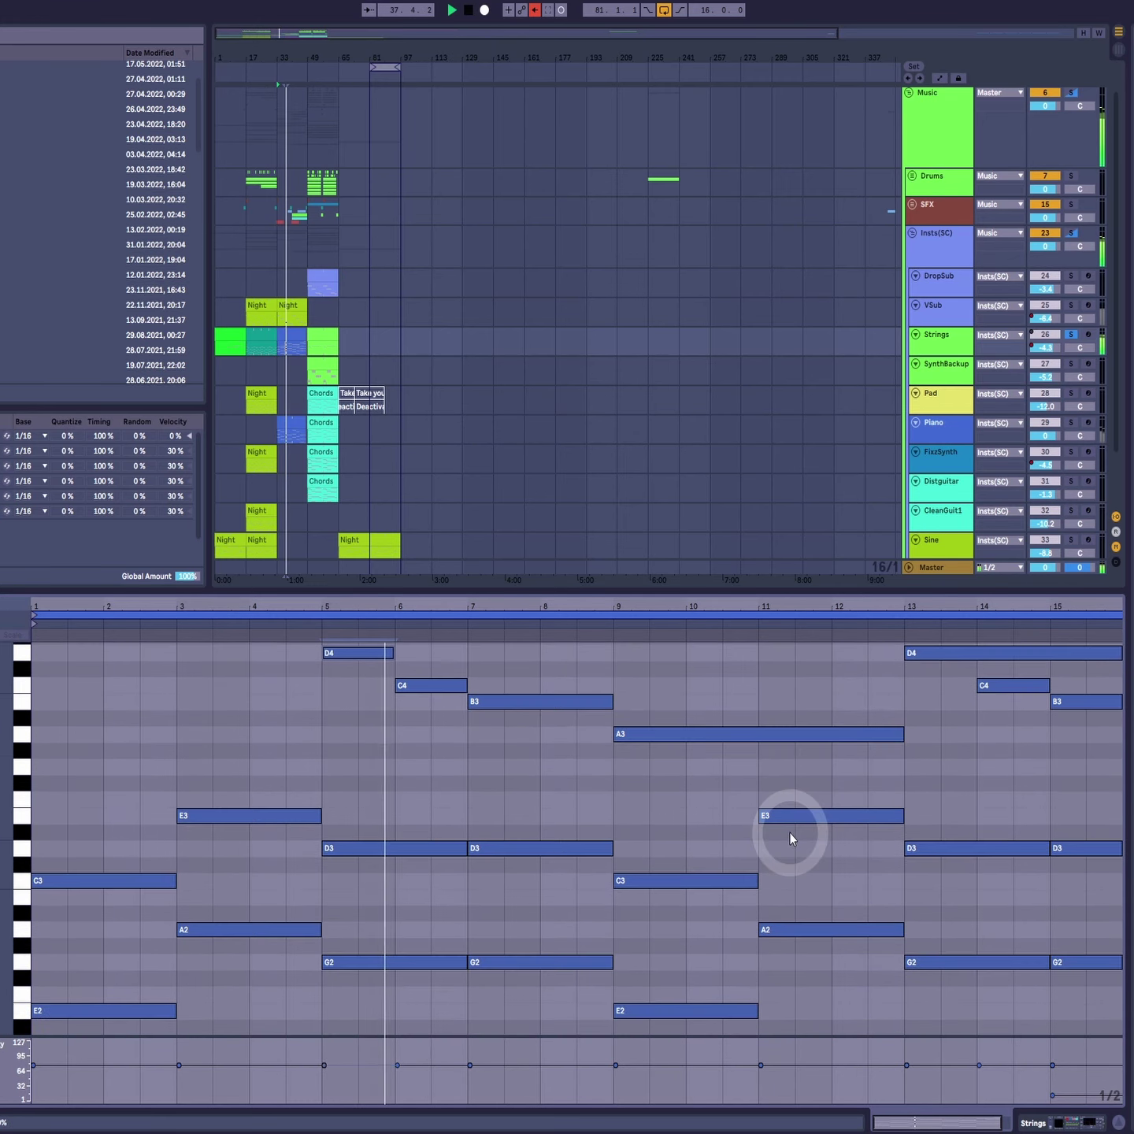
{"action": "scroll", "coordinate": [789, 833], "scroll_direction": "up", "scroll_amount": 5}
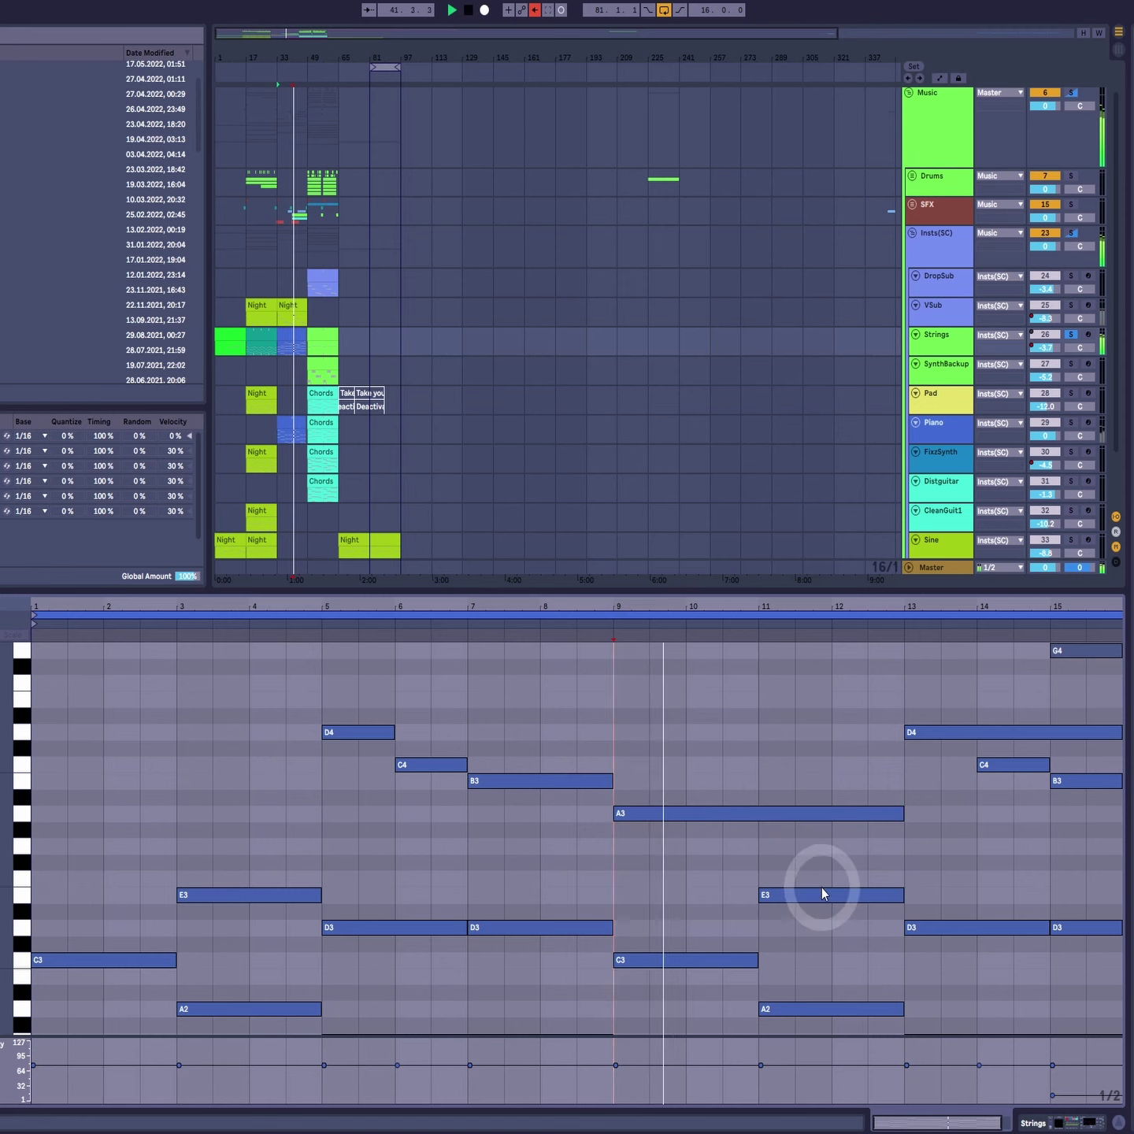
{"action": "scroll", "coordinate": [835, 890], "scroll_direction": "down", "scroll_amount": 6}
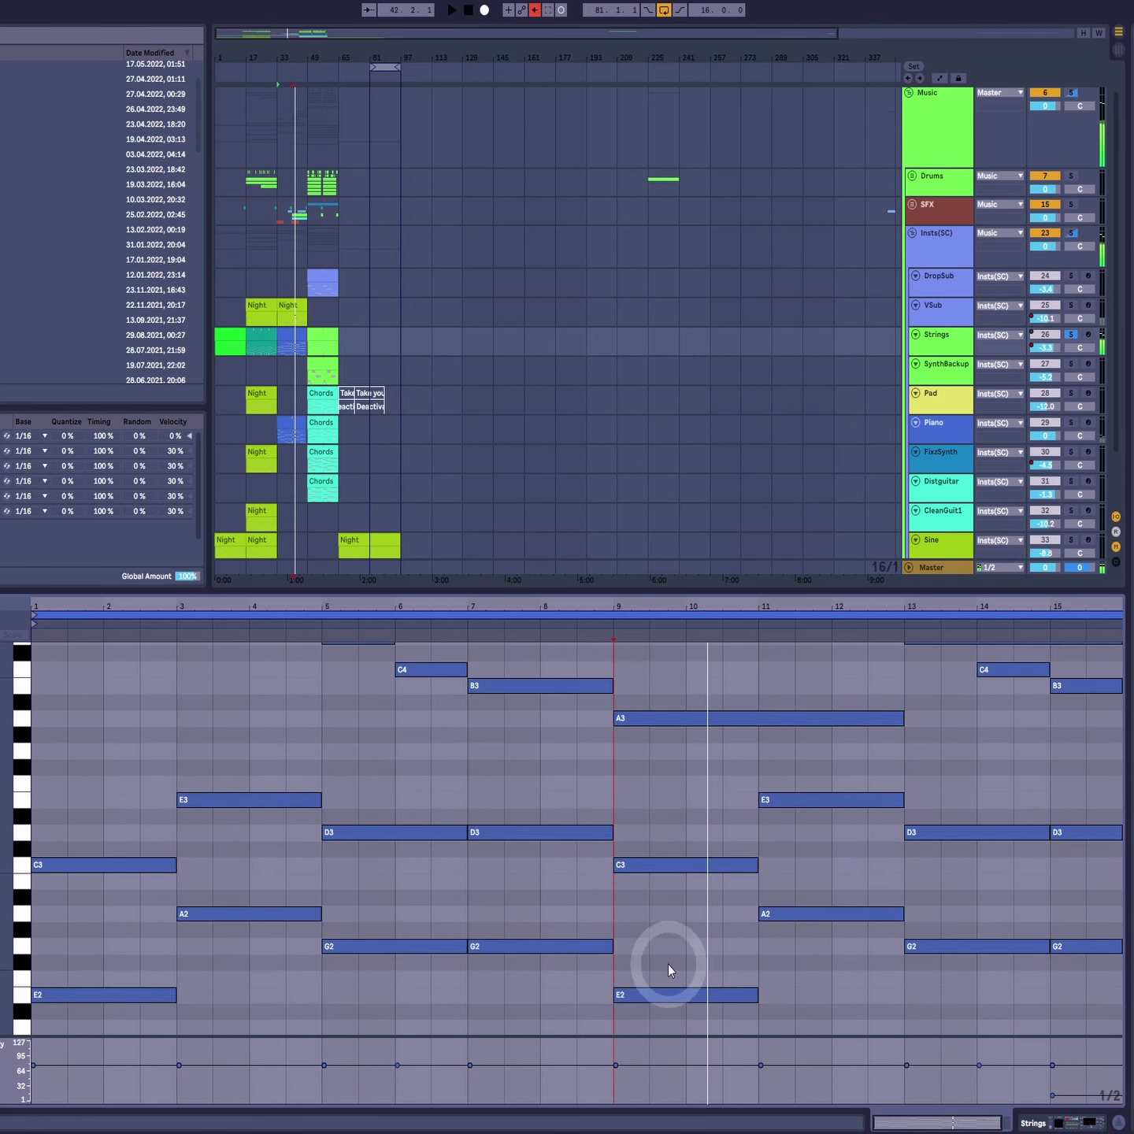
Step: Select the sustained A3 melody note in bars 9–12 and compare it with the C4 note in bar 6
{"action": "left_click", "coordinate": [684, 678]}
{"action": "key", "text": "space"}
{"action": "scroll", "coordinate": [507, 757], "scroll_direction": "up", "scroll_amount": 3}
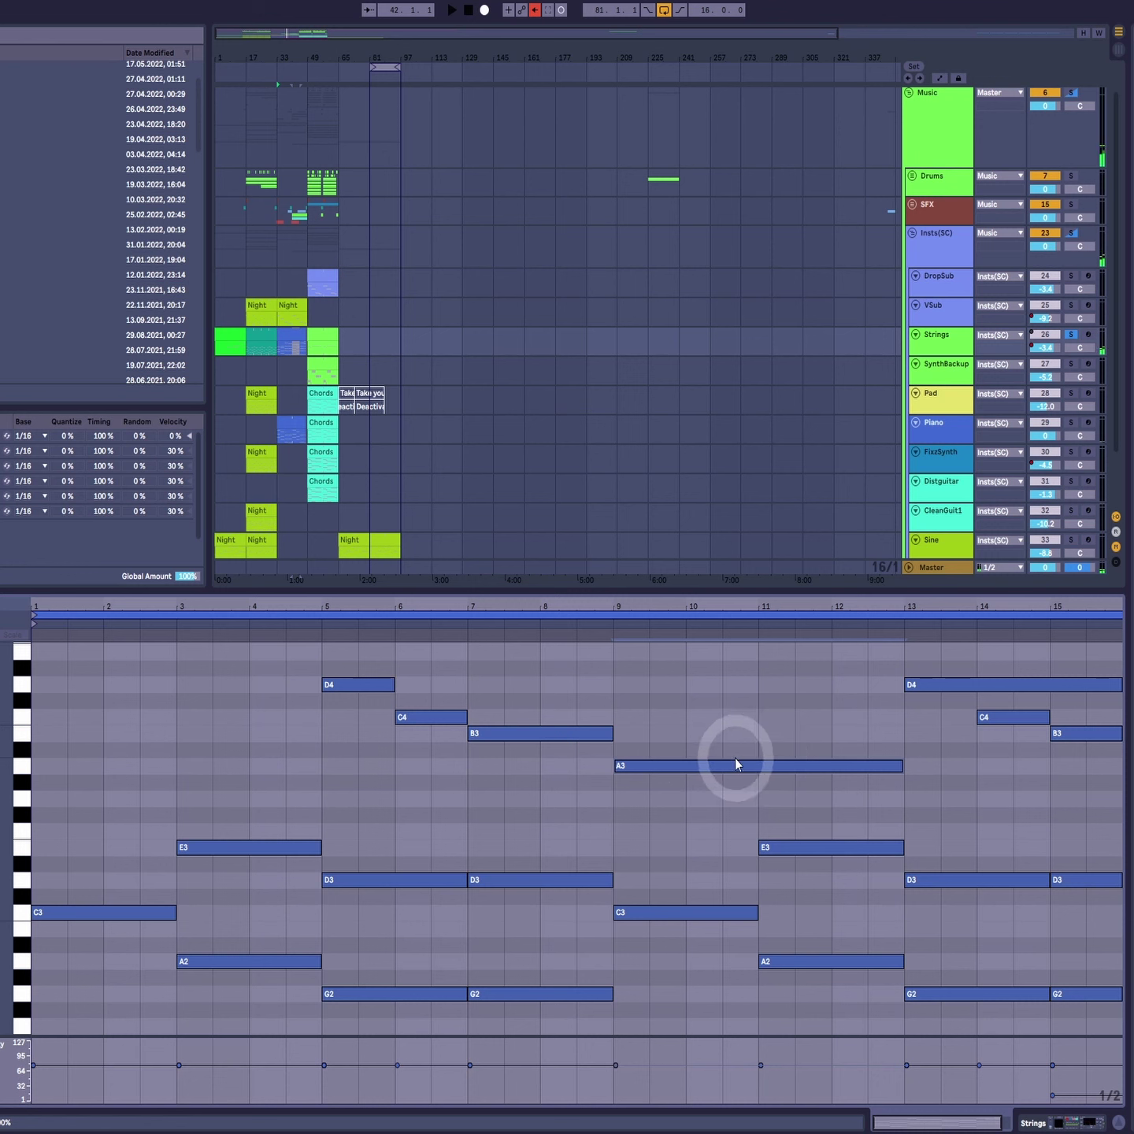
{"action": "left_click_drag", "start_coordinate": [717, 720], "coordinate": [715, 835]}
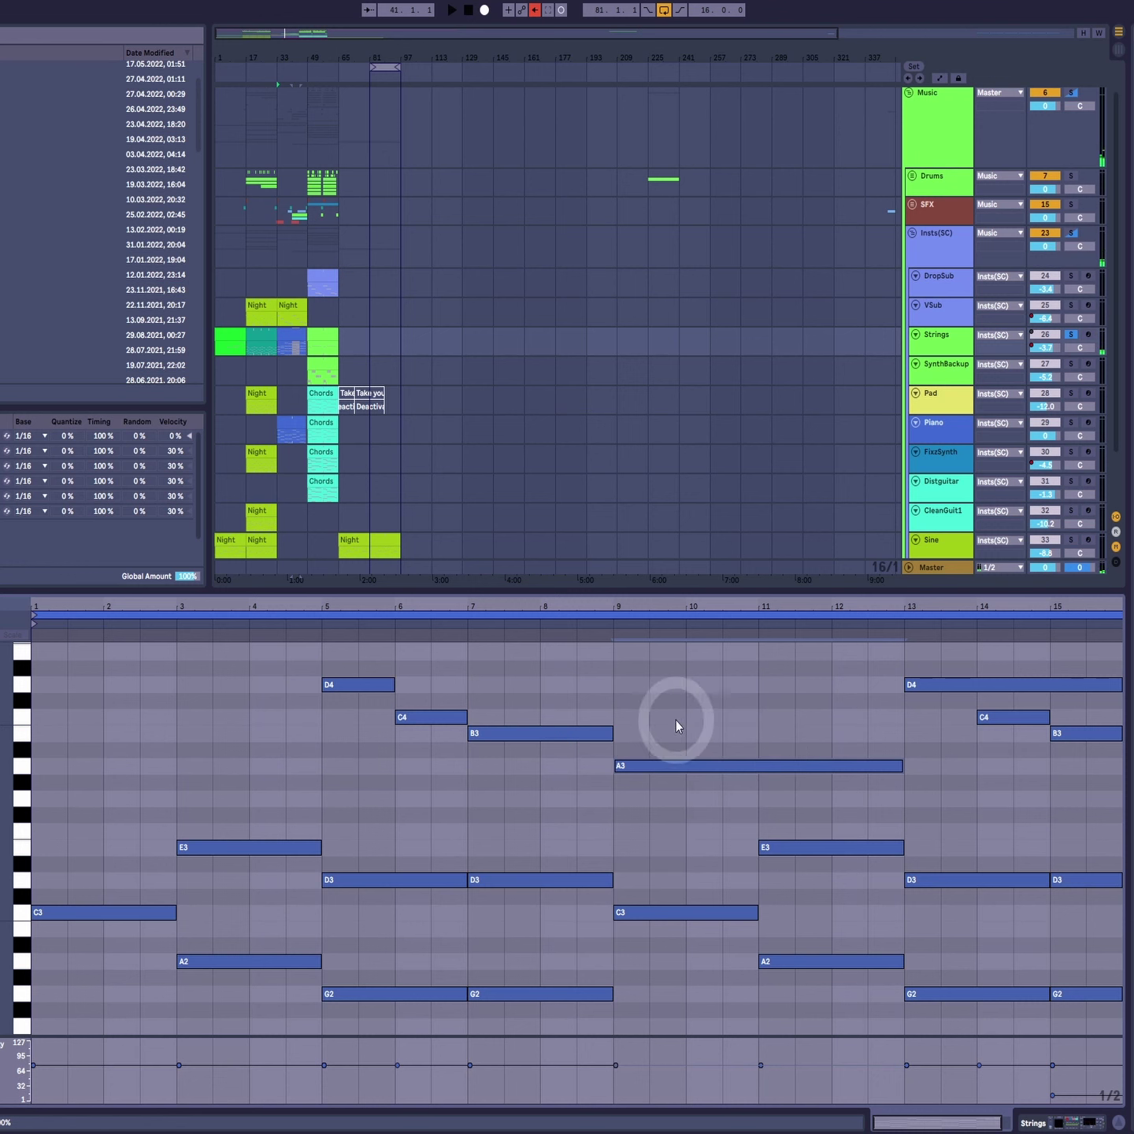
{"action": "left_click", "coordinate": [365, 654]}
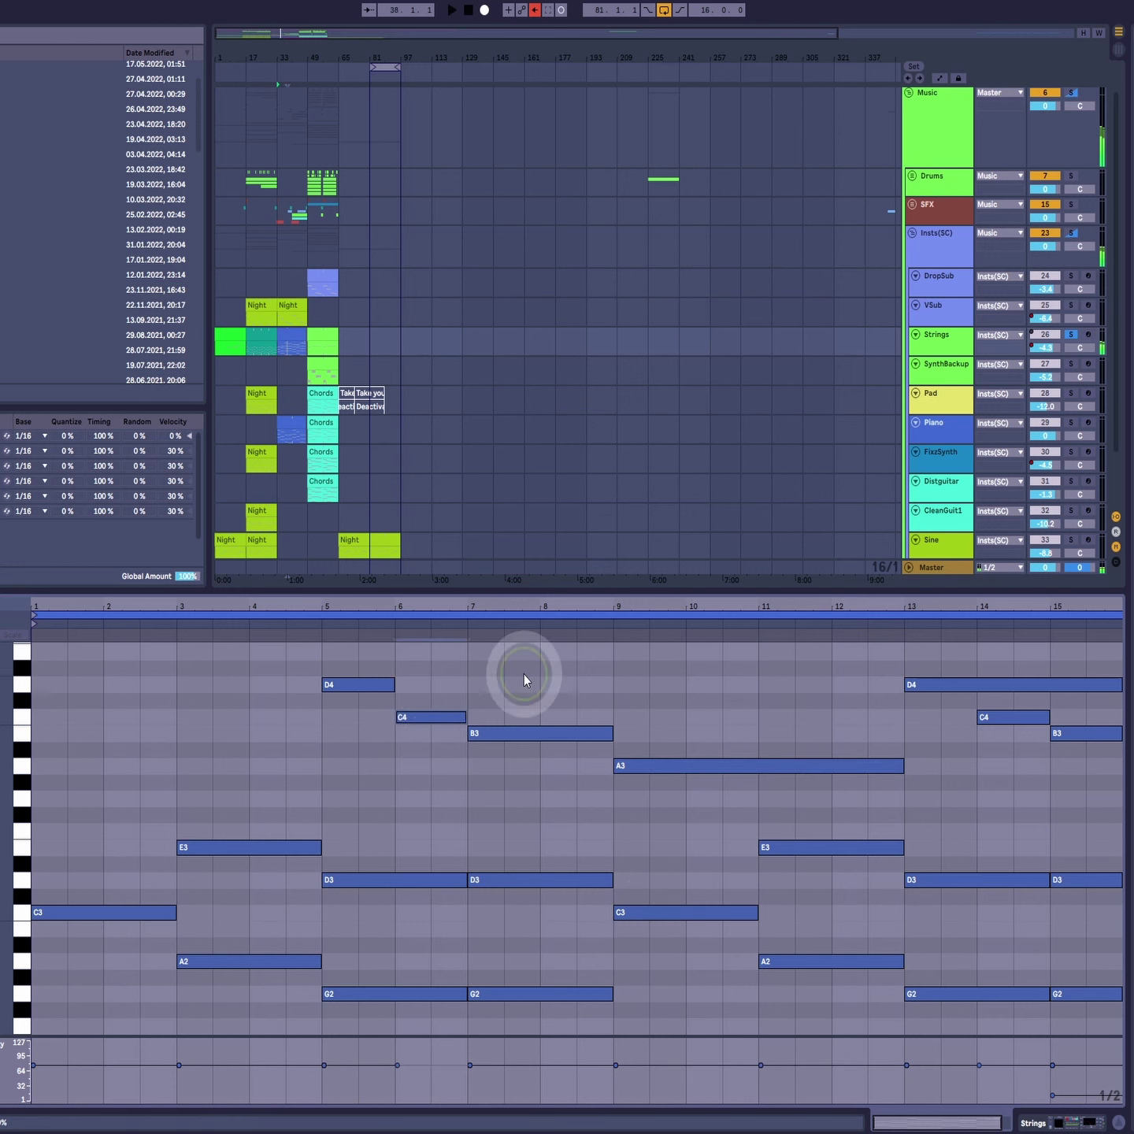
{"action": "left_click", "coordinate": [689, 871]}
{"action": "left_click", "coordinate": [717, 763]}
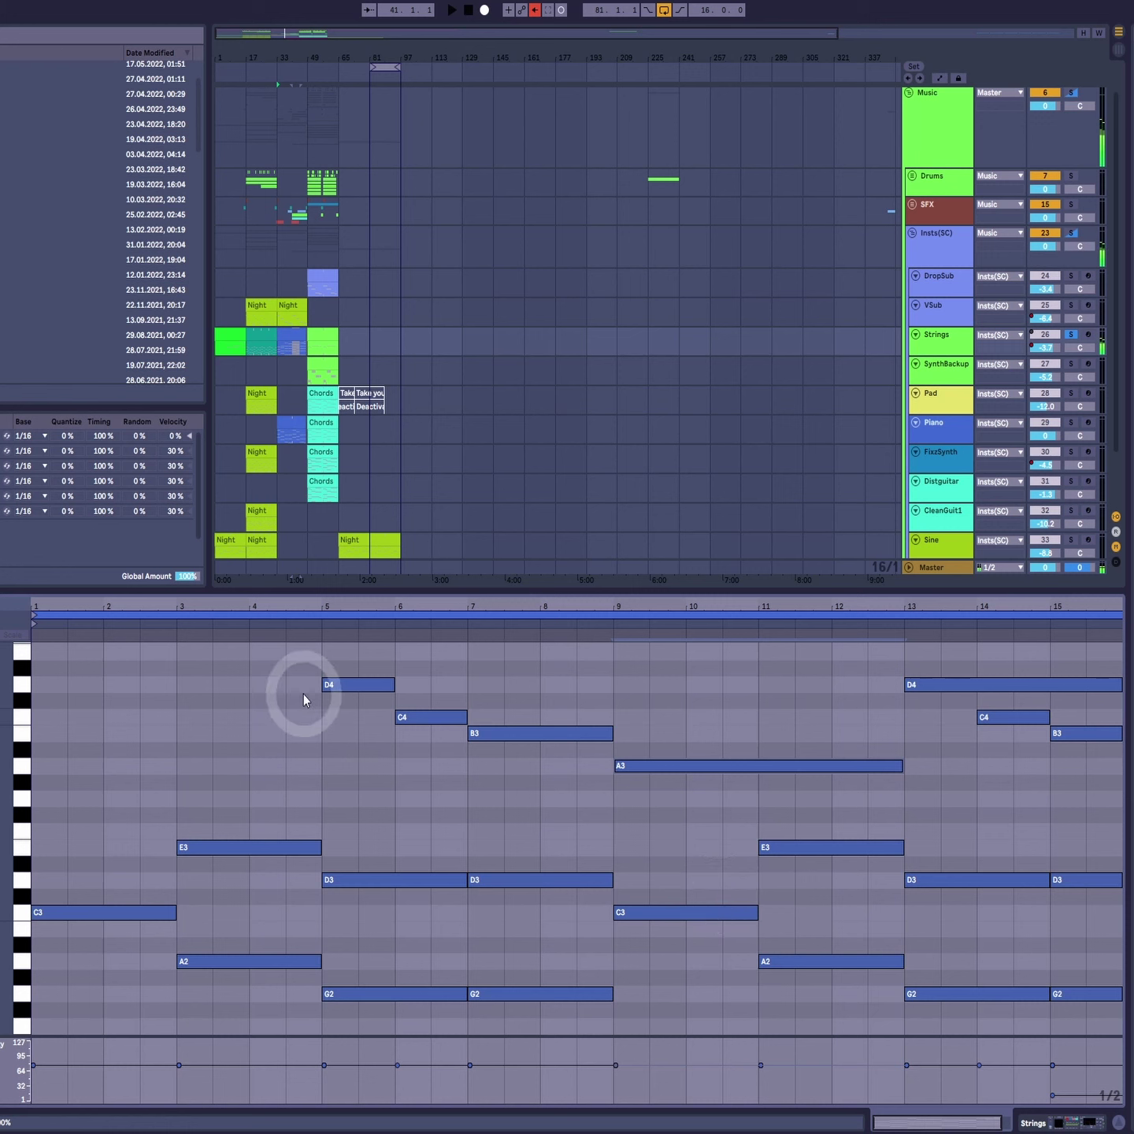
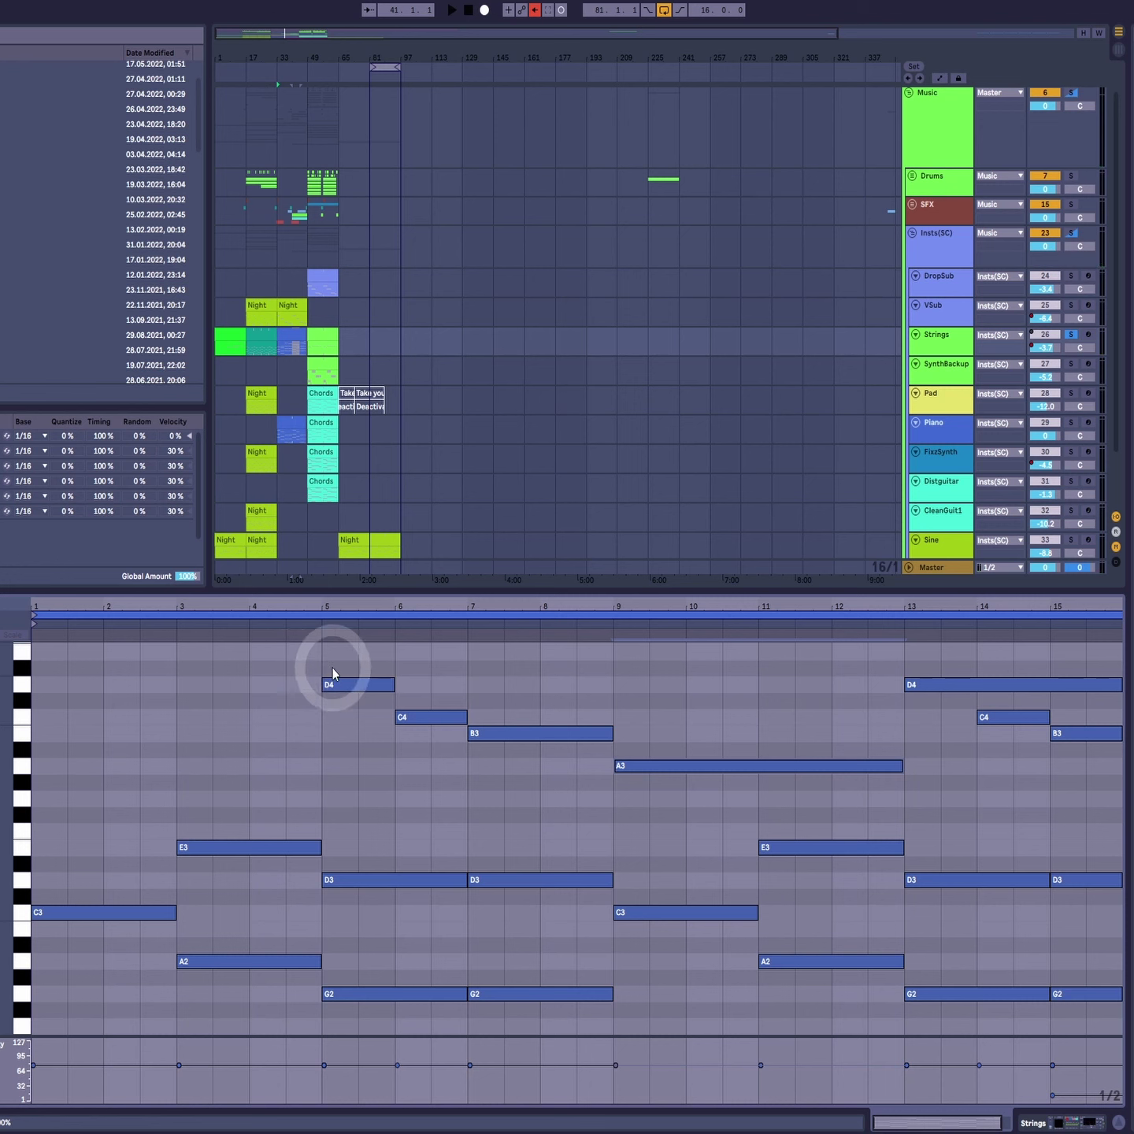
Step: Mark the descending melody notes D4, C4, B3 and A3 one after another from bar 5
{"action": "left_click_drag", "start_coordinate": [327, 652], "coordinate": [351, 707]}
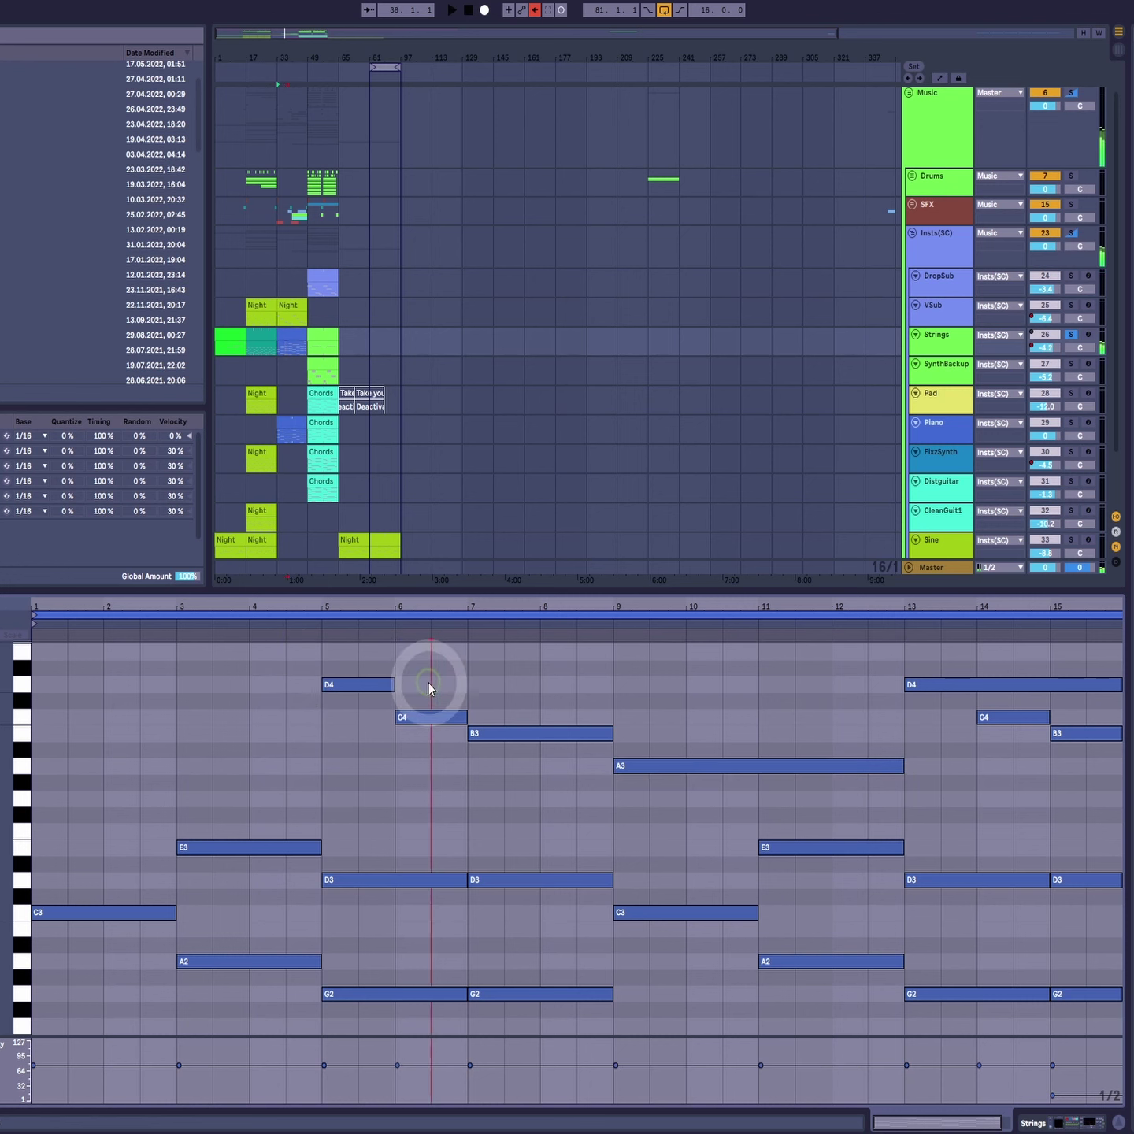
{"action": "left_click_drag", "start_coordinate": [429, 682], "coordinate": [456, 722]}
{"action": "left_click_drag", "start_coordinate": [507, 712], "coordinate": [556, 747]}
{"action": "left_click_drag", "start_coordinate": [639, 698], "coordinate": [584, 771]}
Step: Play the strings from bar 5 through the second half of the progression and stop in bar 14
{"action": "left_click", "coordinate": [332, 638]}
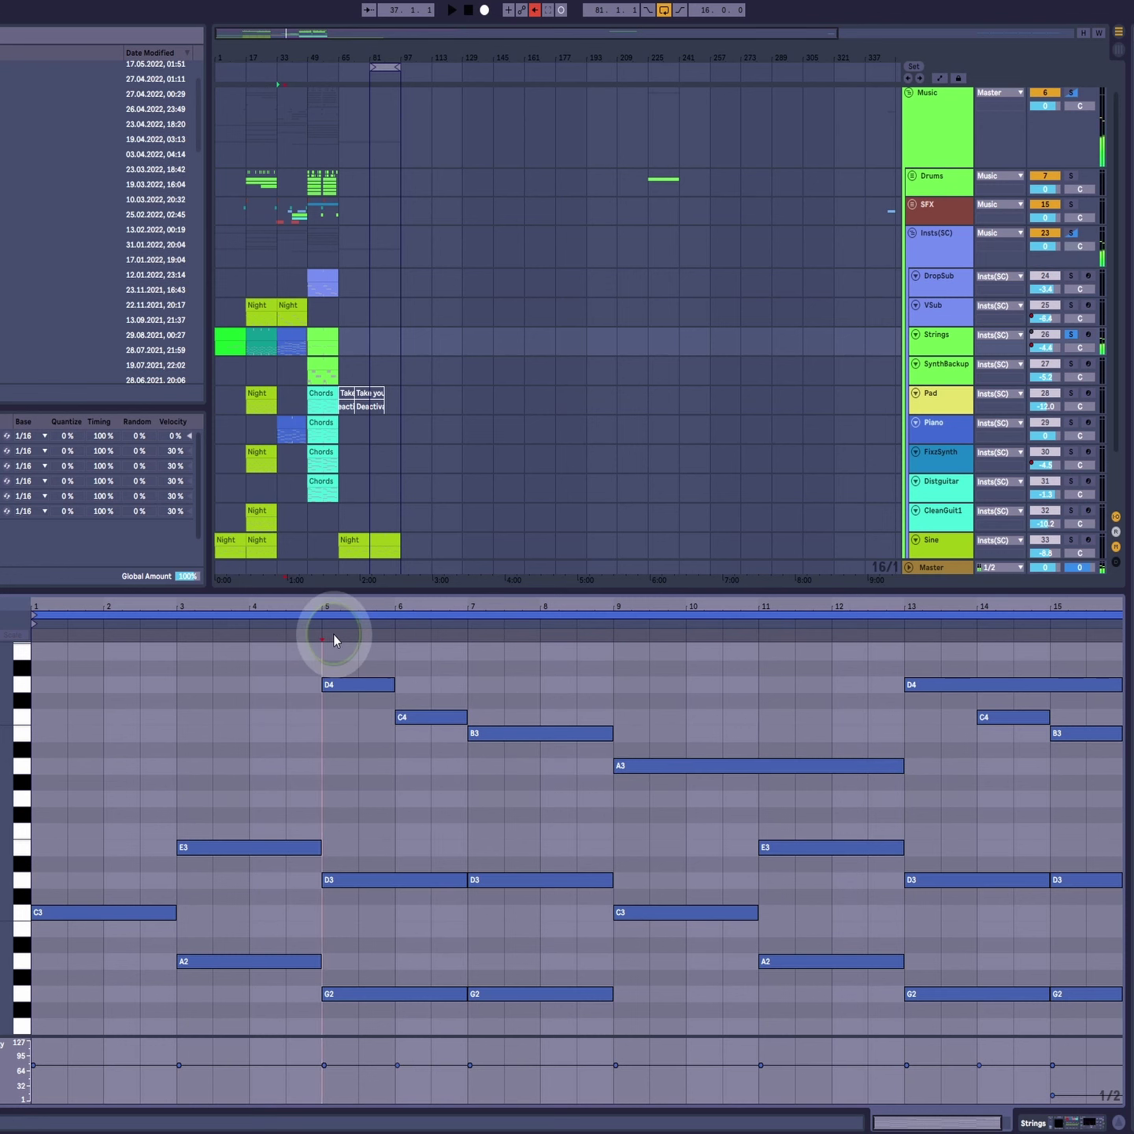
{"action": "left_click", "coordinate": [612, 625]}
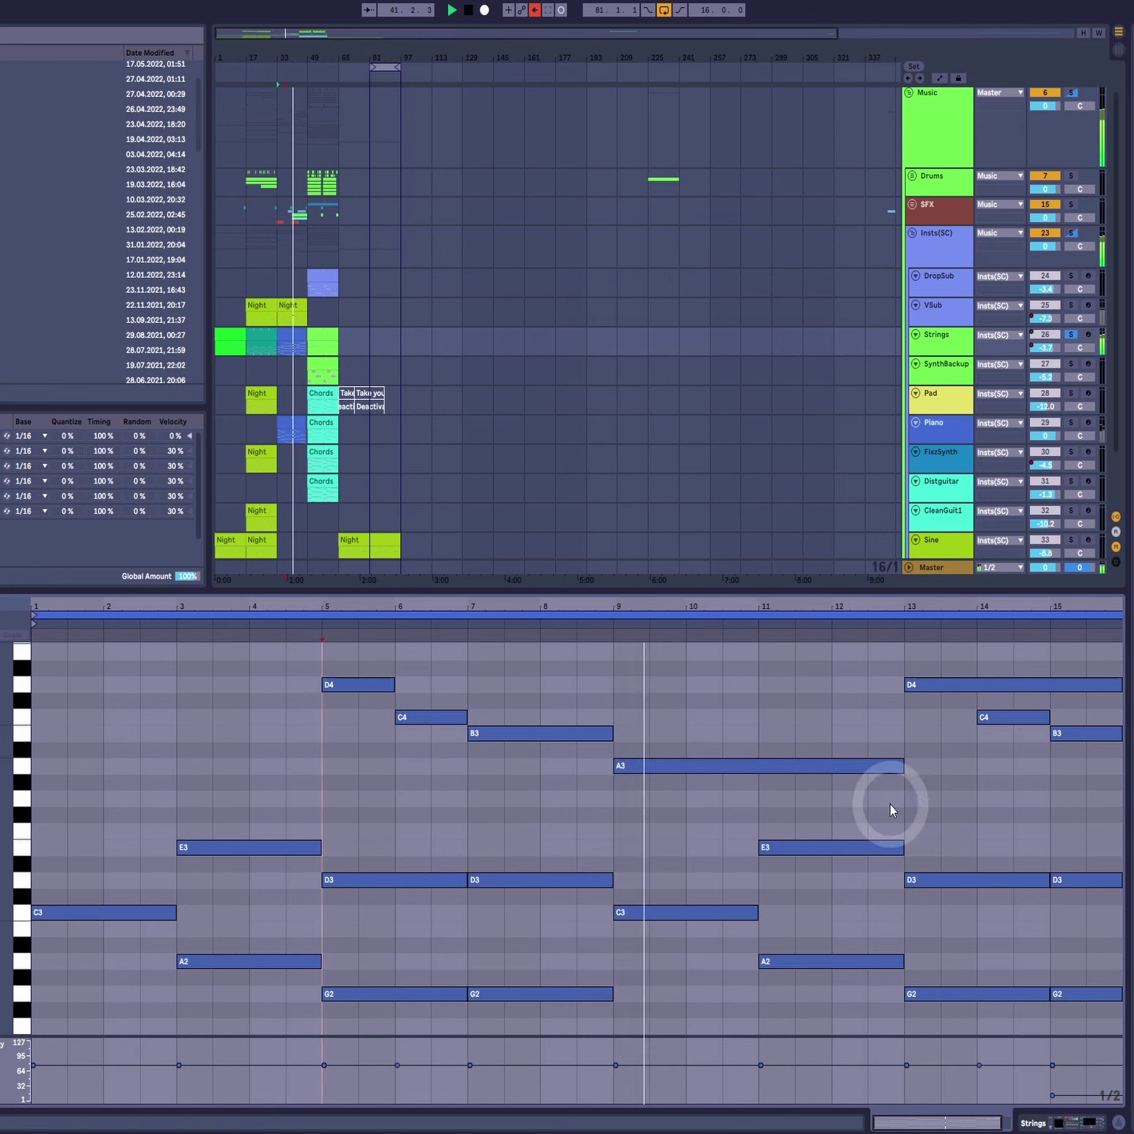
{"action": "scroll", "coordinate": [887, 845], "scroll_direction": "down", "scroll_amount": 1}
{"action": "scroll", "coordinate": [888, 844], "scroll_direction": "down", "scroll_amount": 1}
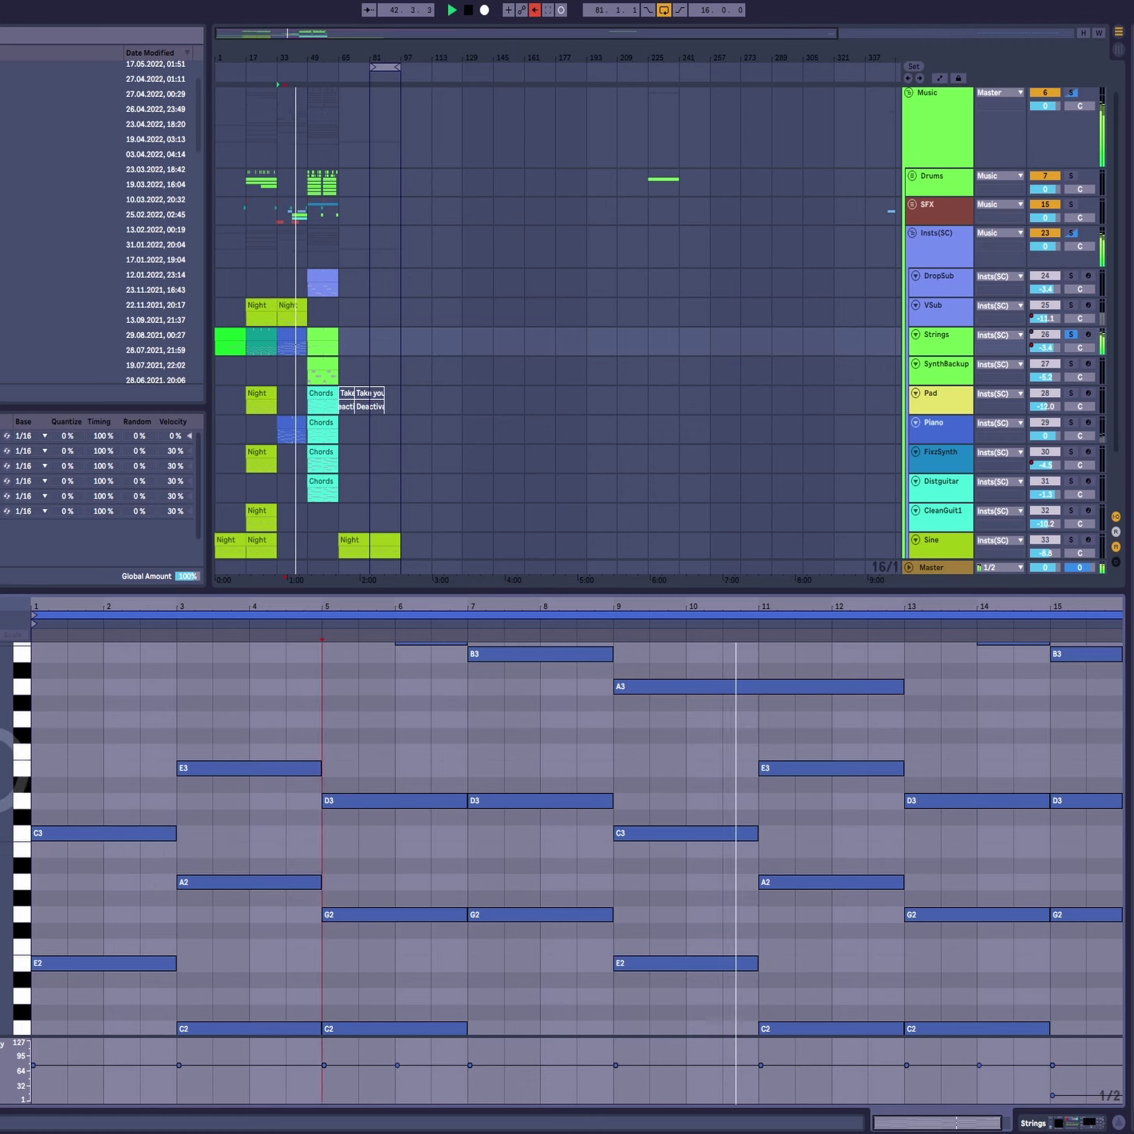
{"action": "left_click_drag", "start_coordinate": [5, 775], "coordinate": [2, 769]}
{"action": "scroll", "coordinate": [1012, 837], "scroll_direction": "up", "scroll_amount": 2}
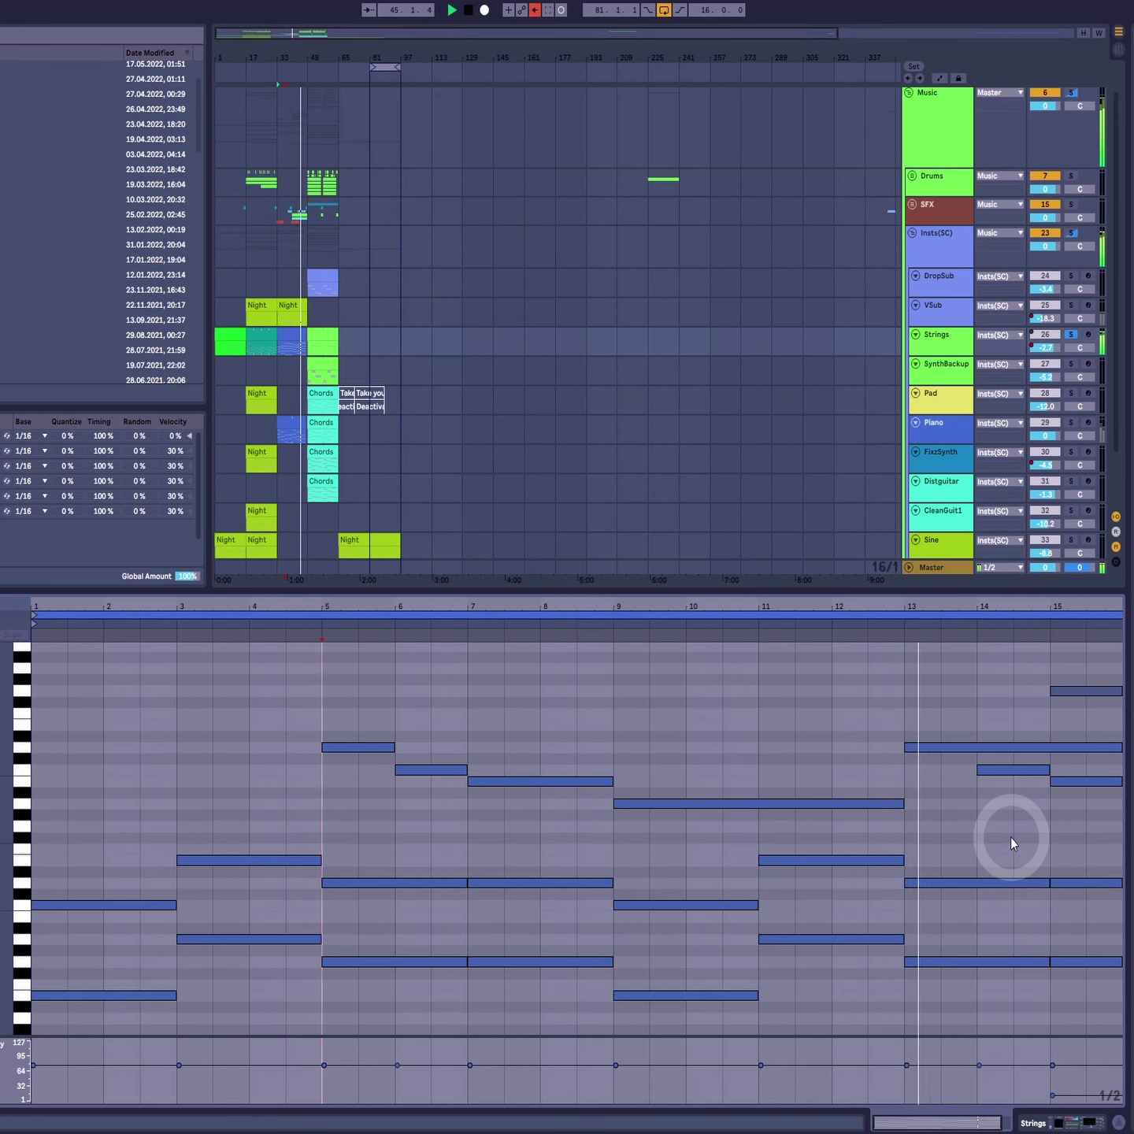
{"action": "key", "text": "space"}
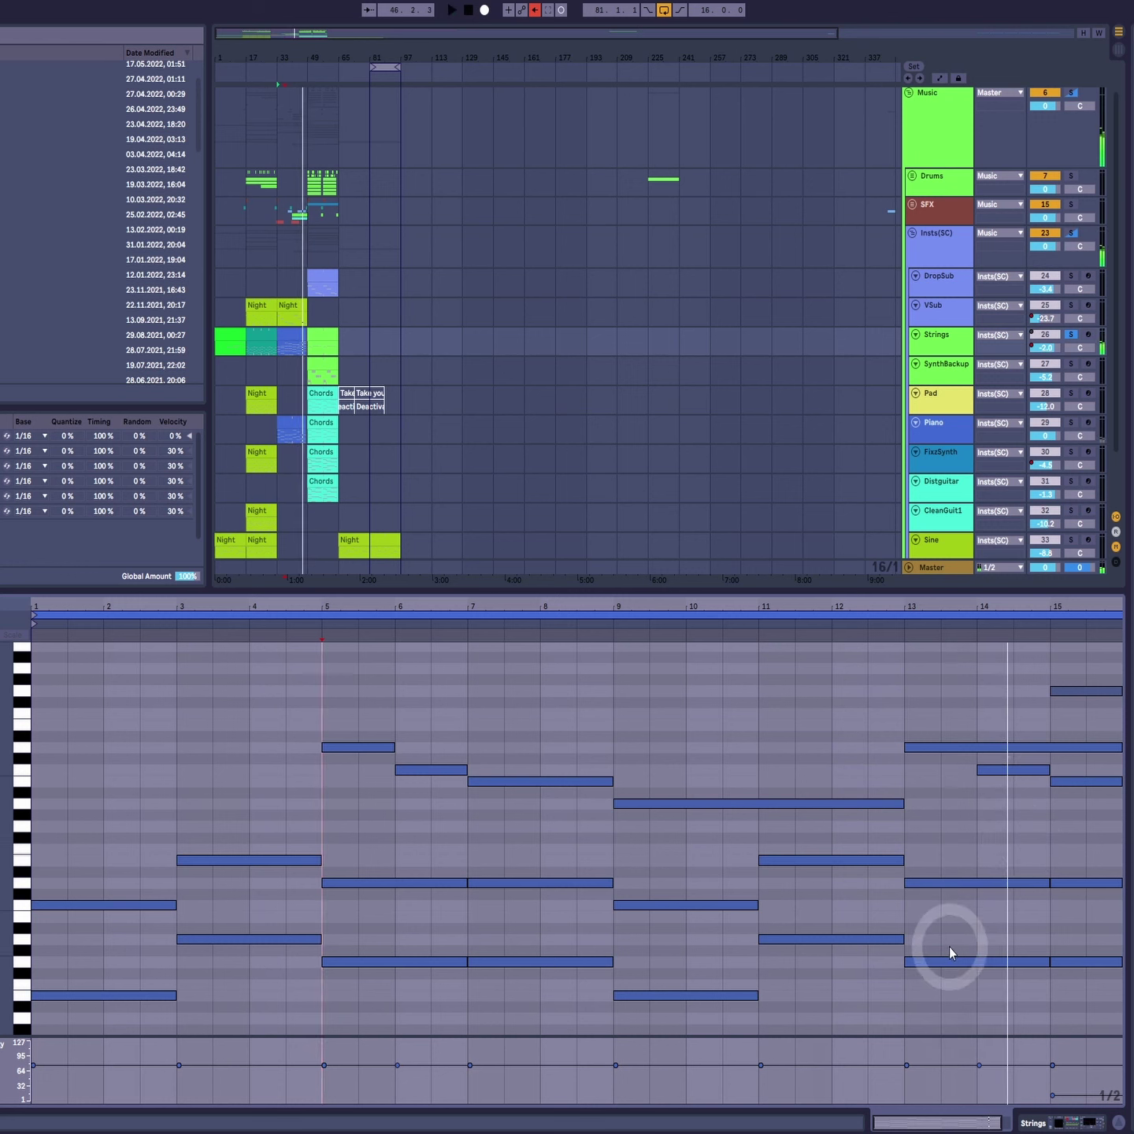
Step: Select the D4 note starting in bar 13, the C4 note in bar 14 and the G4 note in bar 15
{"action": "left_click", "coordinate": [944, 748]}
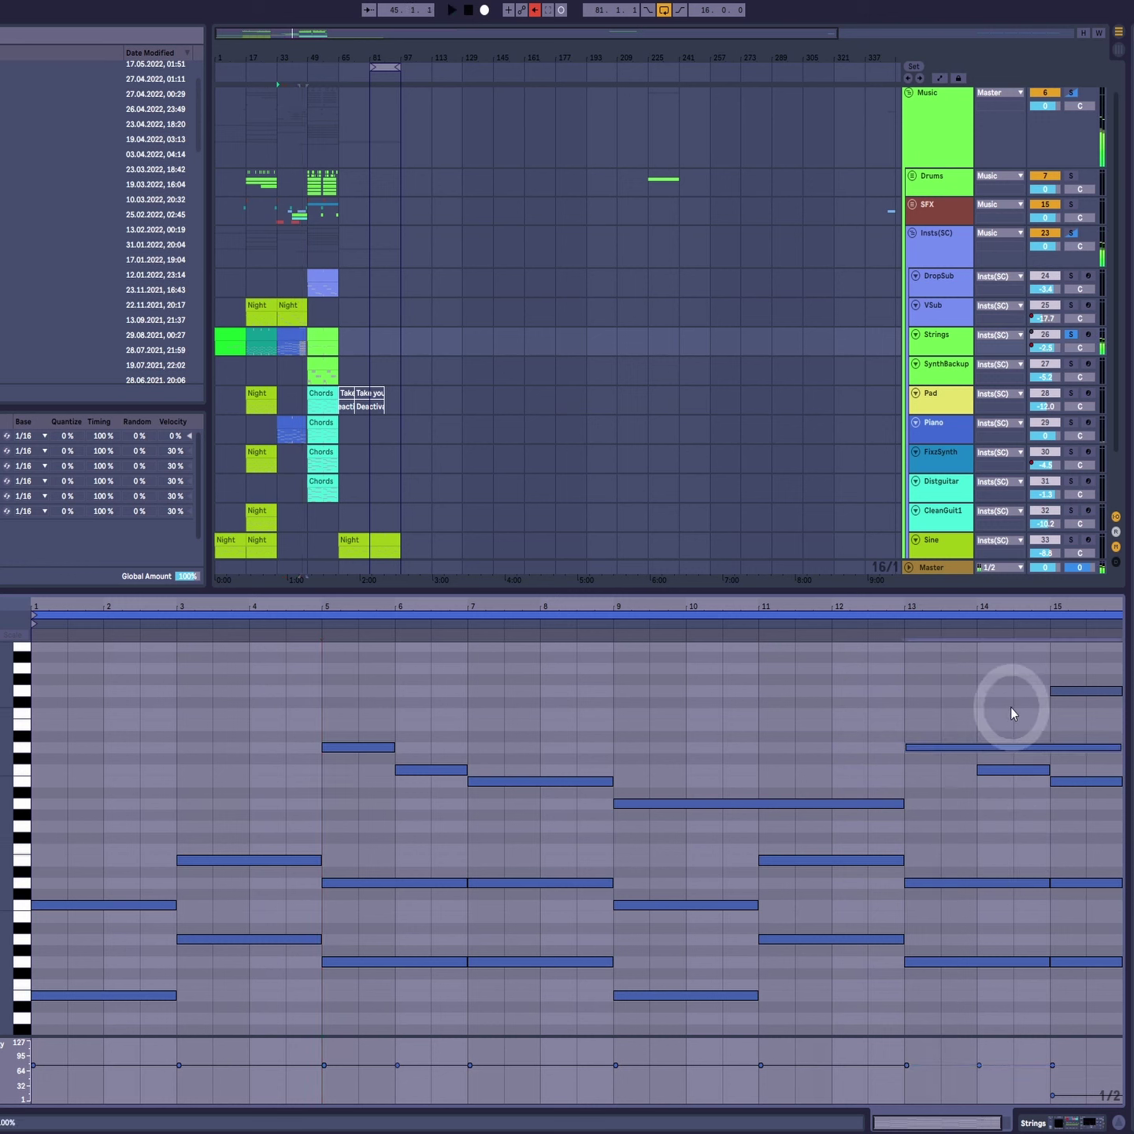
{"action": "left_click", "coordinate": [1022, 769]}
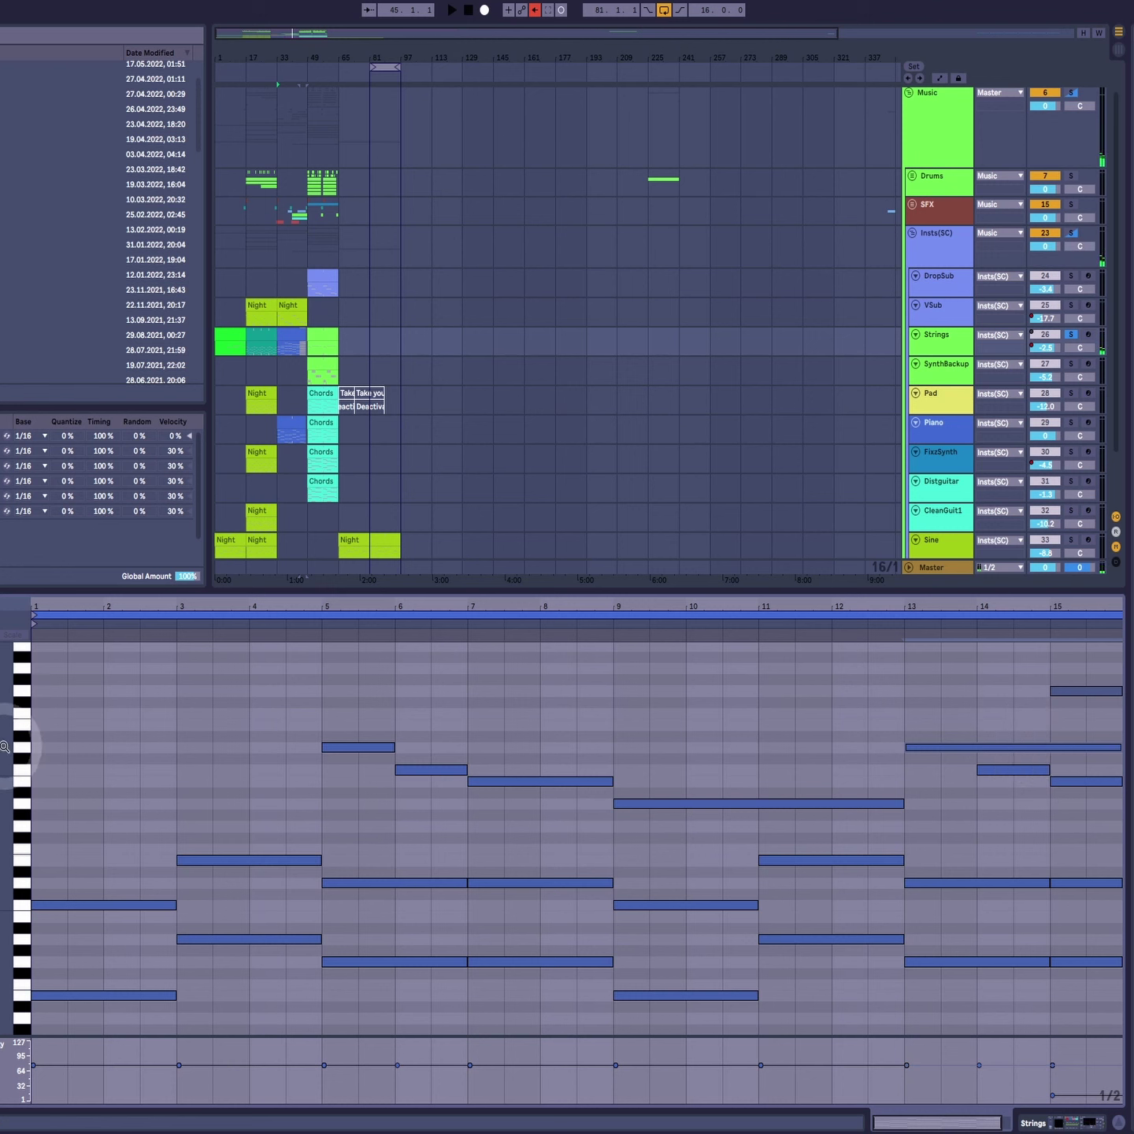
{"action": "left_click", "coordinate": [929, 747]}
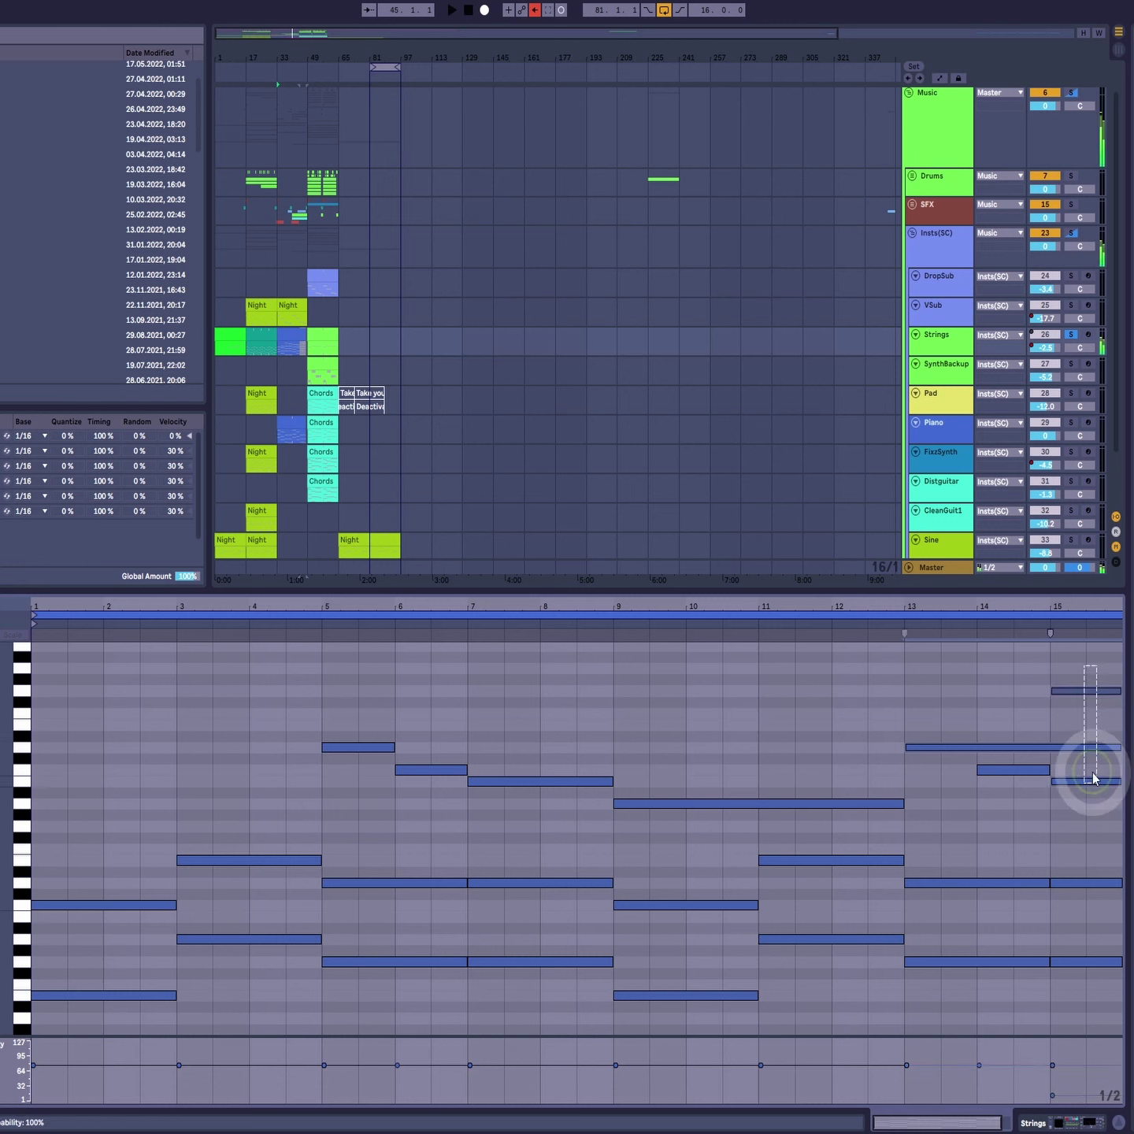
{"action": "left_click_drag", "start_coordinate": [1081, 672], "coordinate": [1083, 727]}
{"action": "left_click", "coordinate": [1083, 725]}
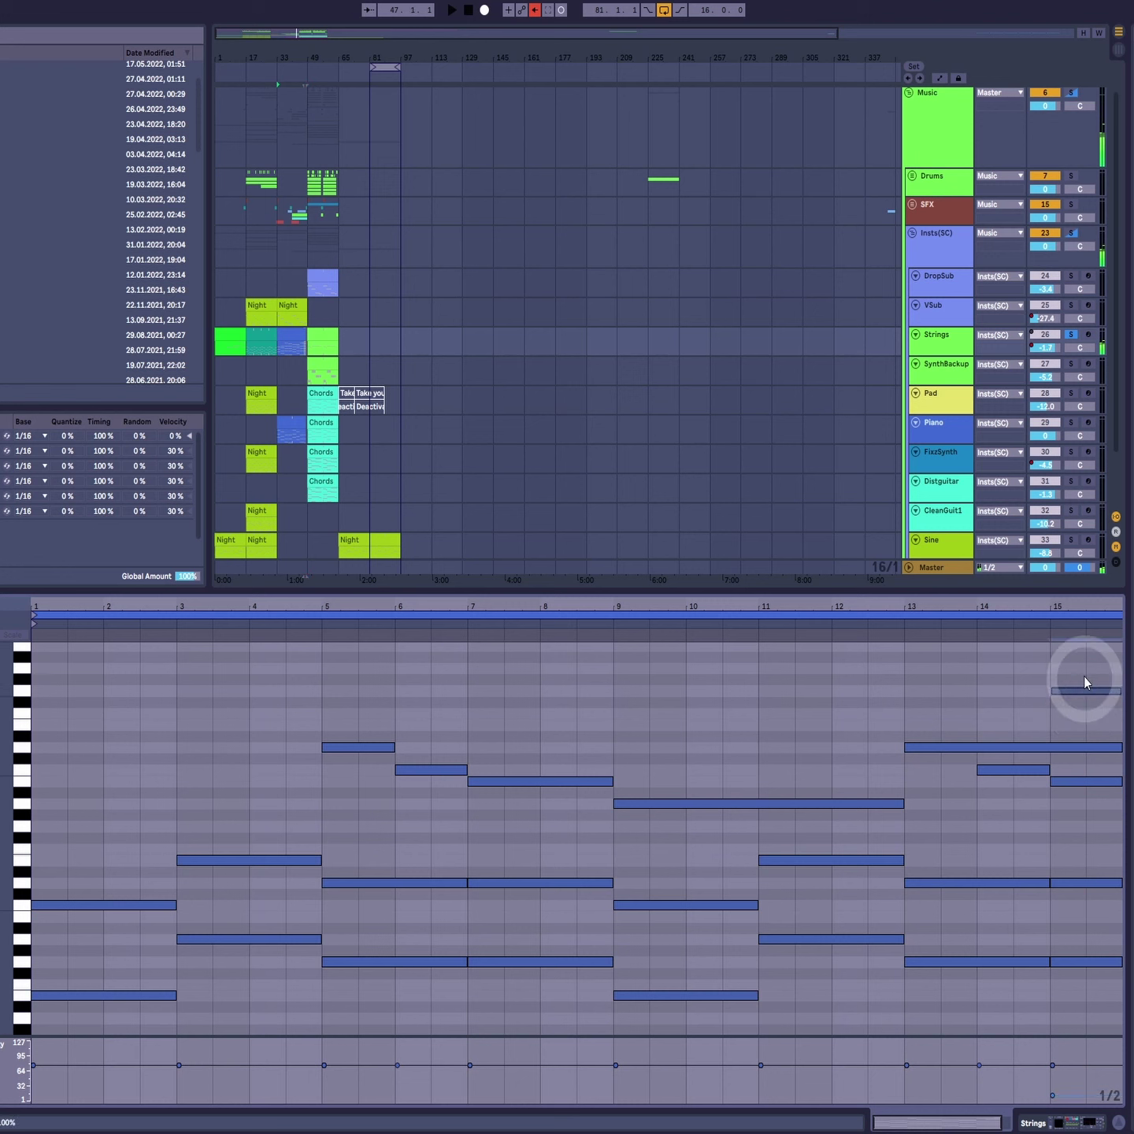
Step: Play the strings from bar 13 and stop in the final chord at bar 15
{"action": "left_click", "coordinate": [893, 621]}
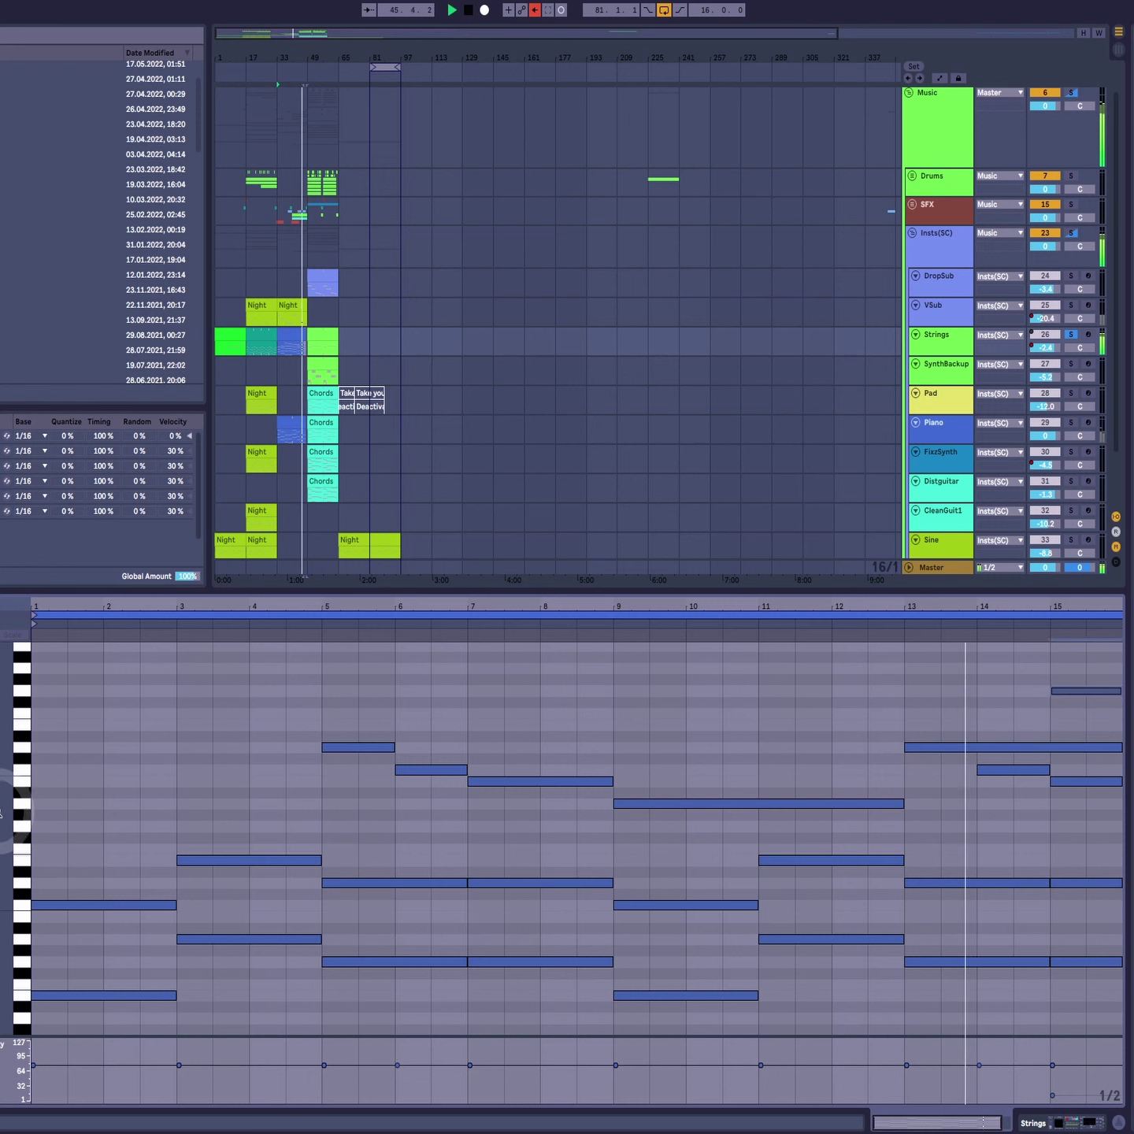
{"action": "left_click_drag", "start_coordinate": [0, 809], "coordinate": [1, 816]}
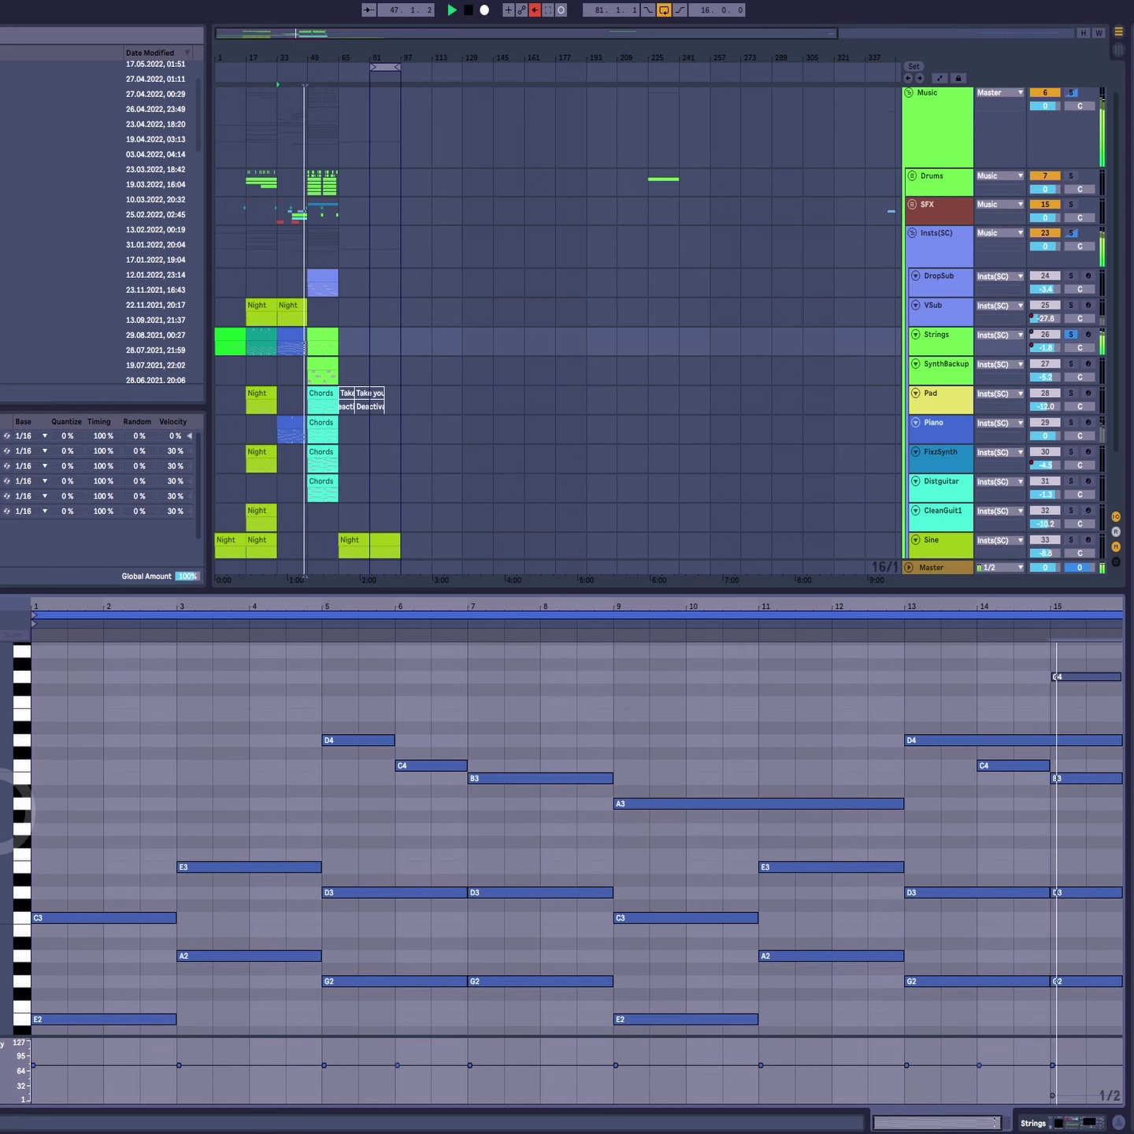
{"action": "key", "text": "space"}
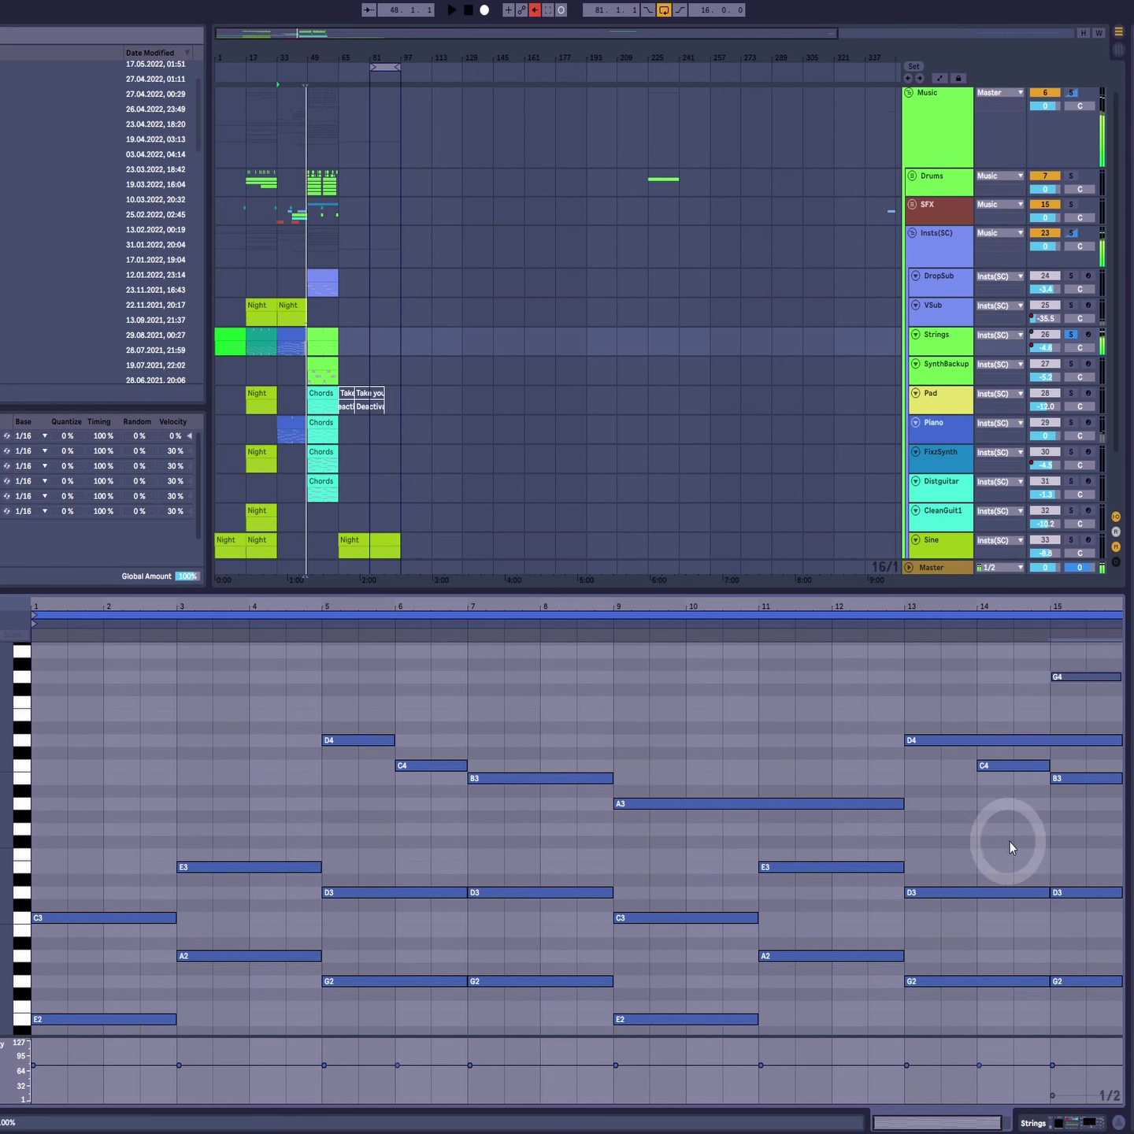
Step: Select the lower notes of the chord in bar 15, up to D3
{"action": "scroll", "coordinate": [1034, 853], "scroll_direction": "down", "scroll_amount": 4}
{"action": "left_click_drag", "start_coordinate": [6, 860], "coordinate": [5, 858]}
{"action": "scroll", "coordinate": [203, 922], "scroll_direction": "down", "scroll_amount": 2}
{"action": "left_click_drag", "start_coordinate": [1077, 981], "coordinate": [1095, 769]}
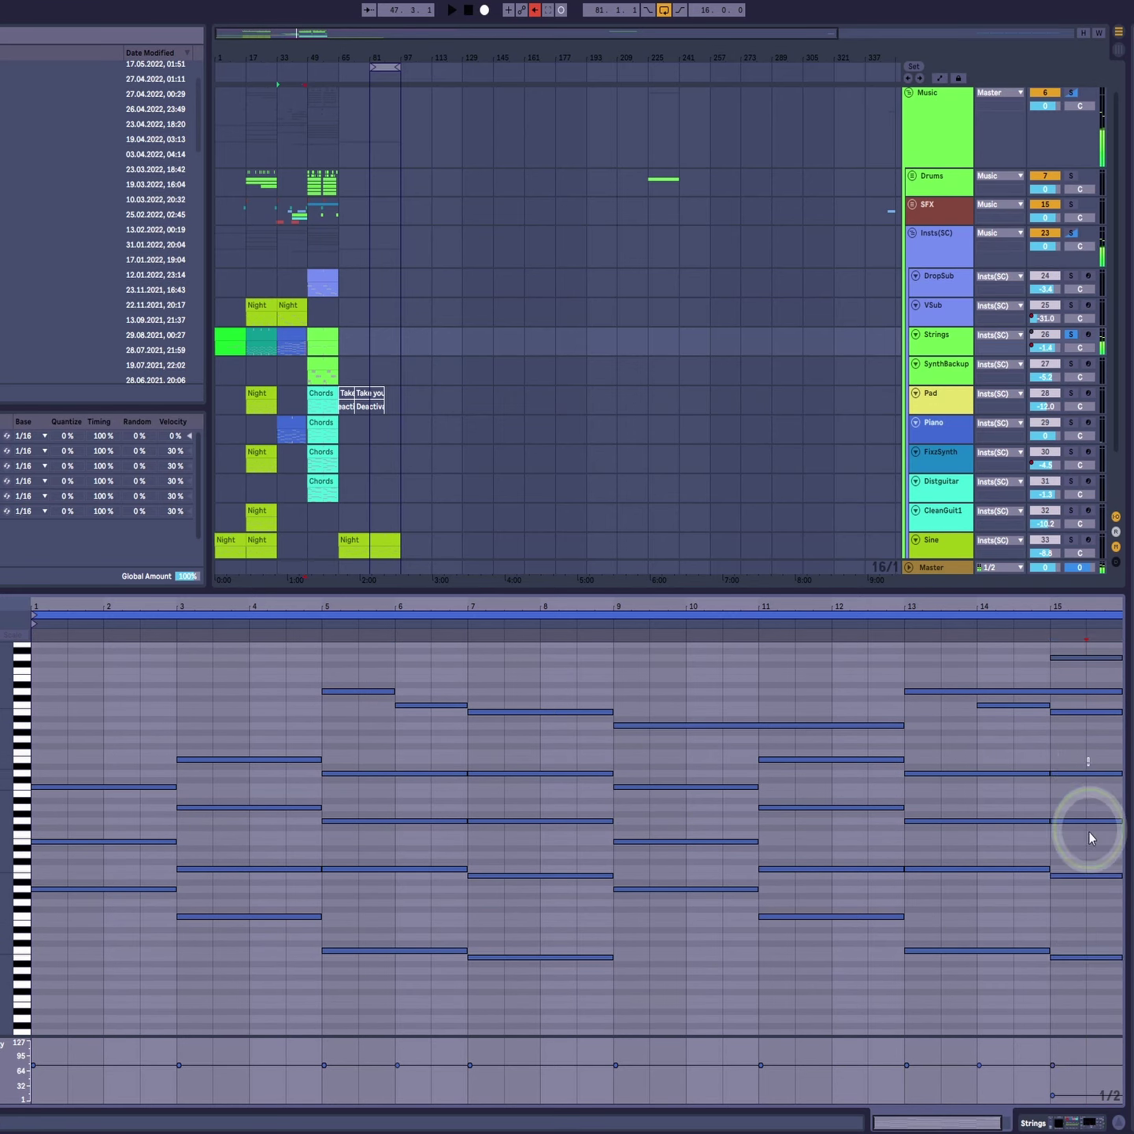
{"action": "scroll", "coordinate": [1098, 889], "scroll_direction": "up", "scroll_amount": 3}
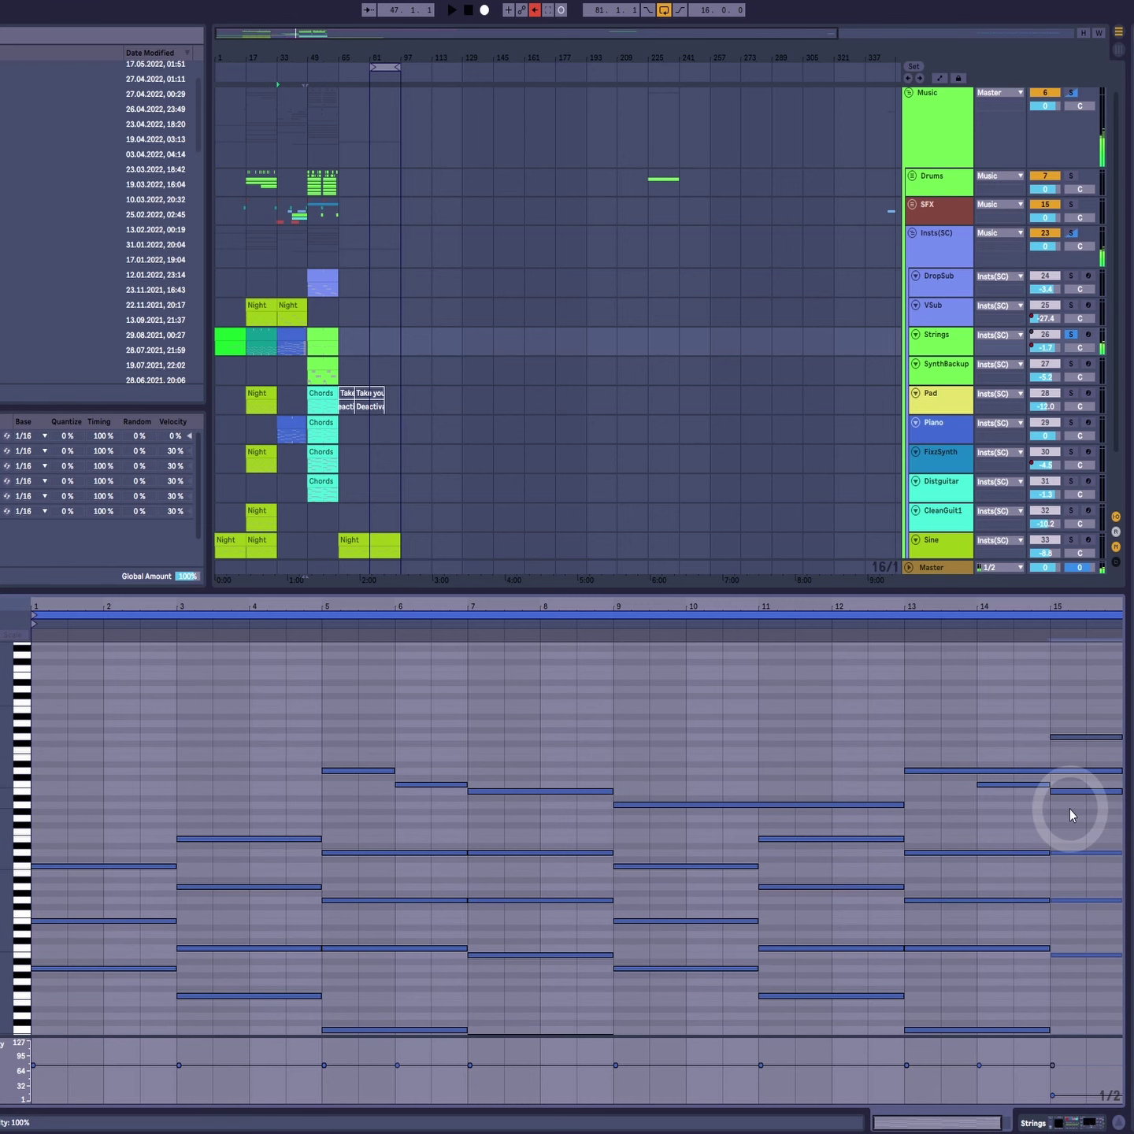
Step: Select the upper notes of the bar 15 chord one by one: B3, D4 and G4
{"action": "left_click", "coordinate": [1024, 771]}
{"action": "left_click", "coordinate": [1061, 791]}
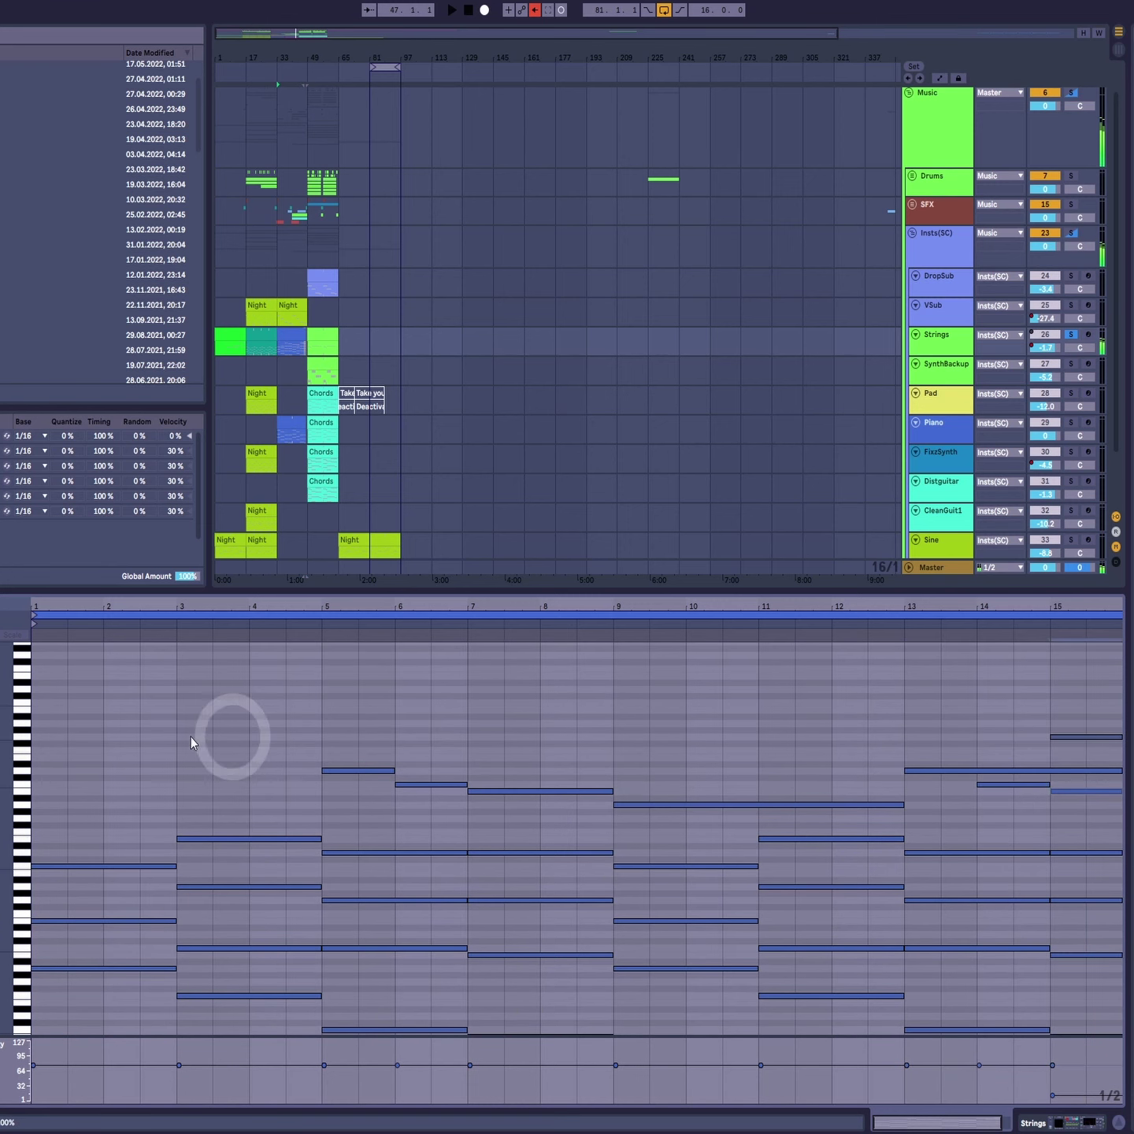
{"action": "left_click_drag", "start_coordinate": [4, 765], "coordinate": [11, 764]}
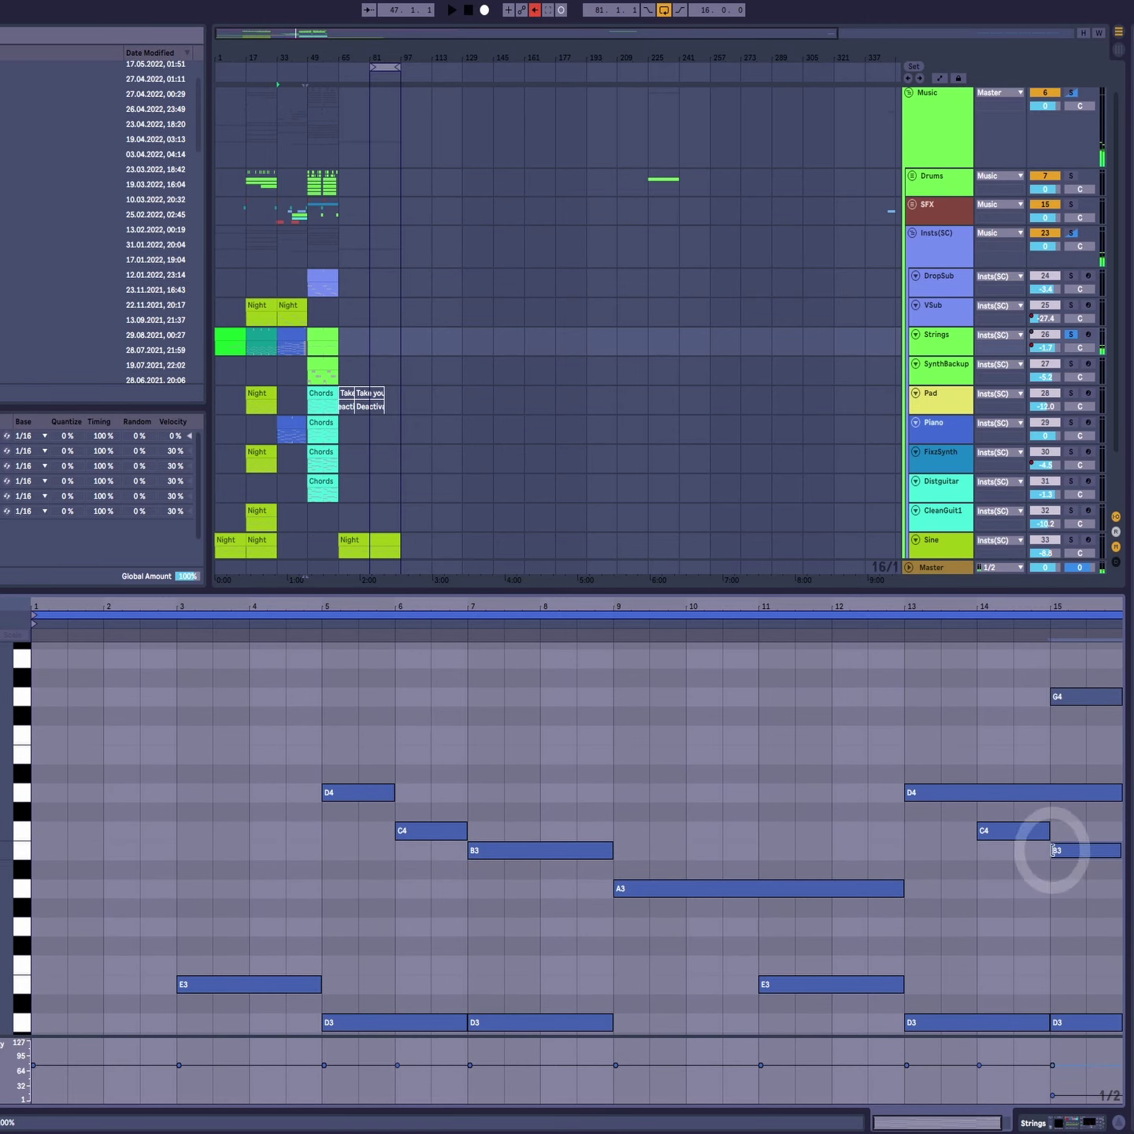
{"action": "left_click", "coordinate": [1065, 788]}
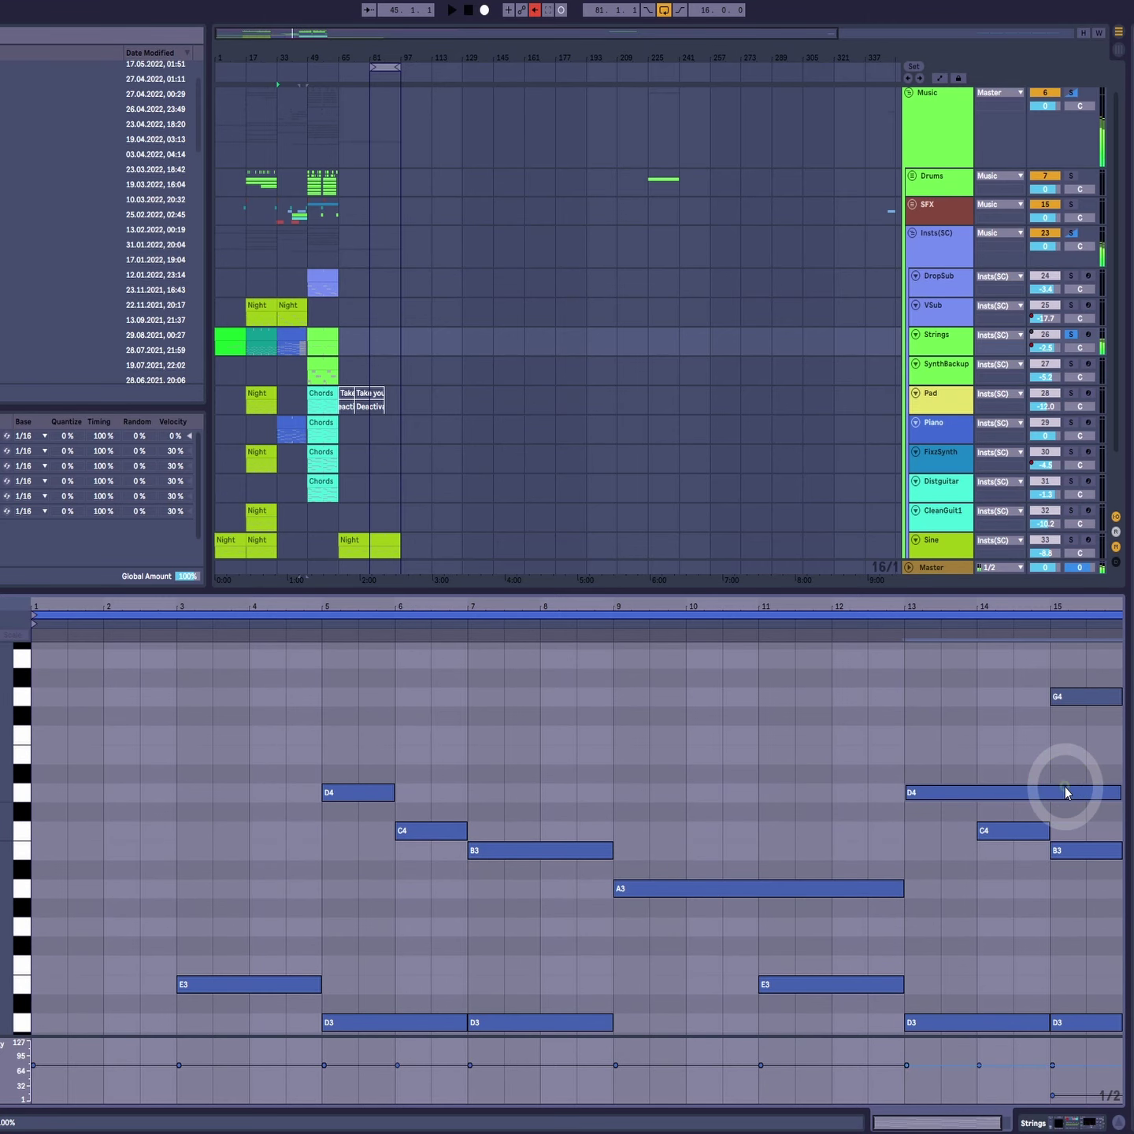
{"action": "left_click", "coordinate": [1089, 692]}
{"action": "left_click", "coordinate": [1081, 796]}
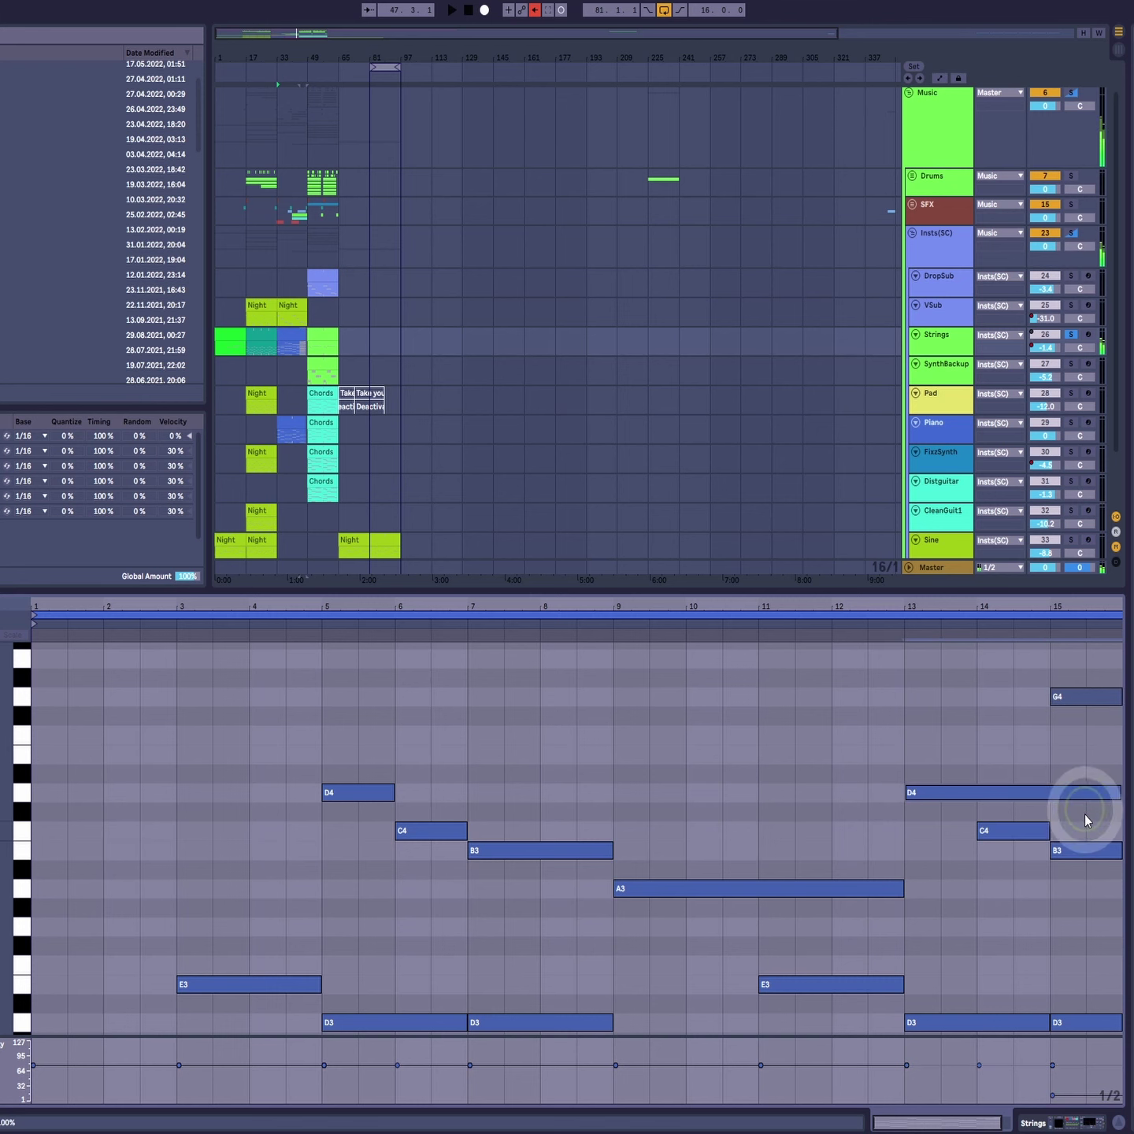
{"action": "left_click", "coordinate": [1090, 852]}
Step: Select the D3 note in bar 15 and examine the chord down to its B0 bass note
{"action": "scroll", "coordinate": [1098, 913], "scroll_direction": "down", "scroll_amount": 1}
{"action": "left_click", "coordinate": [1100, 987]}
{"action": "scroll", "coordinate": [1115, 945], "scroll_direction": "down", "scroll_amount": 1}
{"action": "scroll", "coordinate": [1121, 929], "scroll_direction": "down", "scroll_amount": 6}
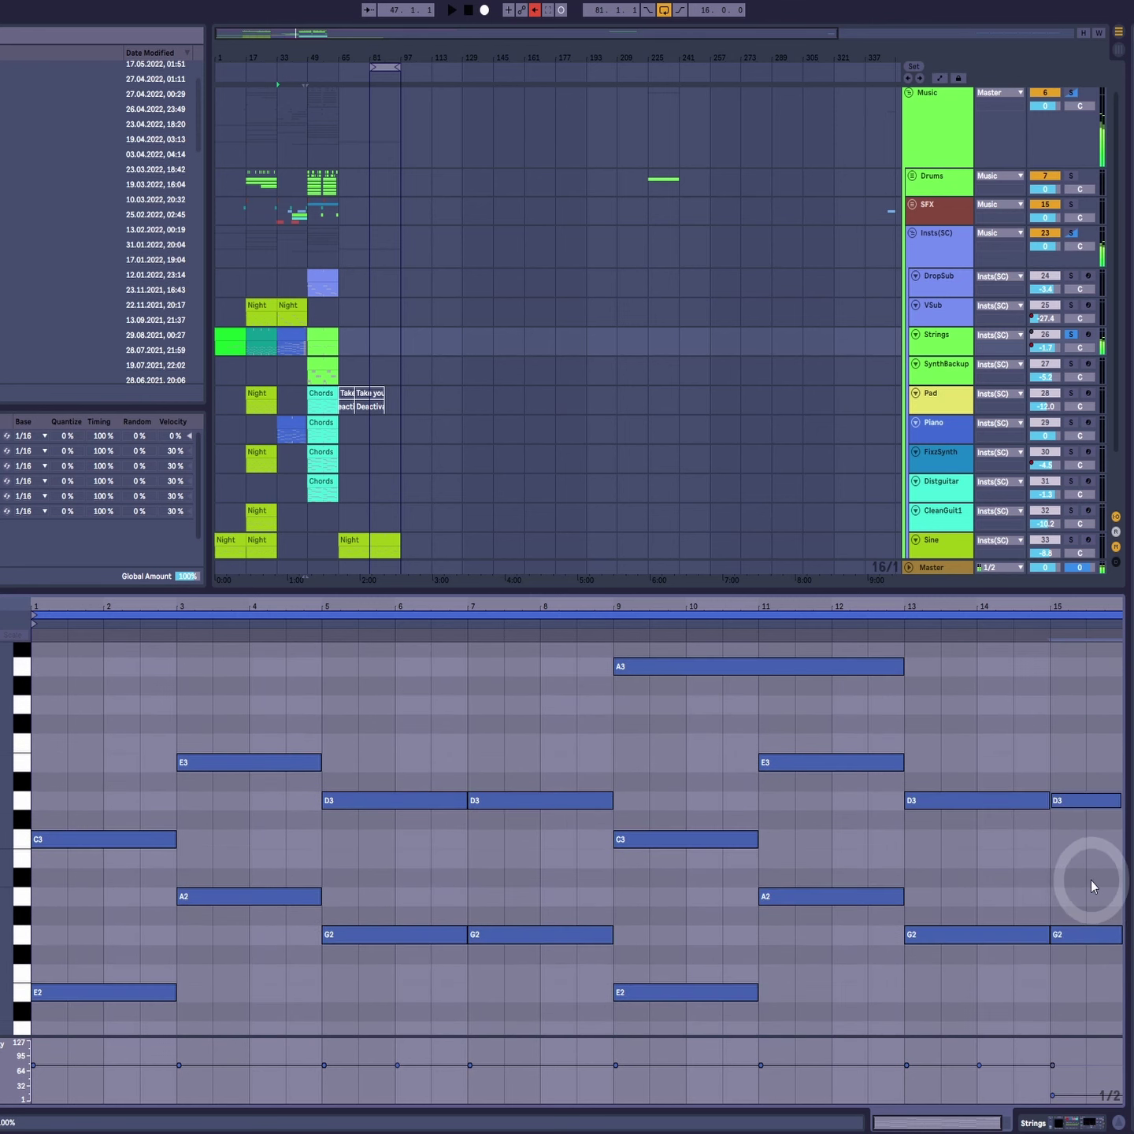
{"action": "scroll", "coordinate": [1084, 894], "scroll_direction": "up", "scroll_amount": 5}
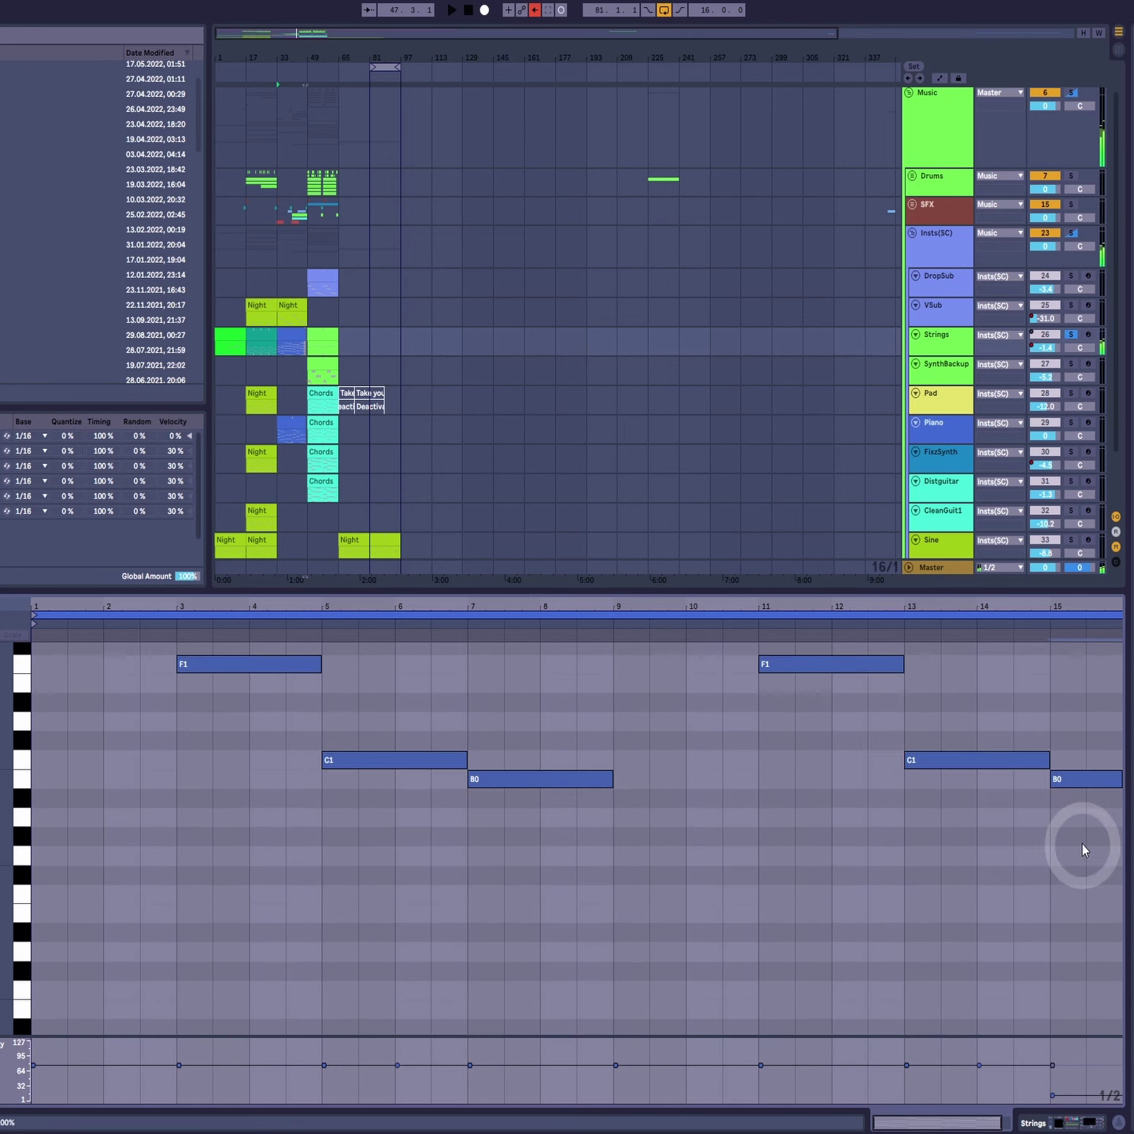
Step: Play the soloed Strings clip from its start with the whole chord progression in view
{"action": "scroll", "coordinate": [968, 866], "scroll_direction": "up", "scroll_amount": 8}
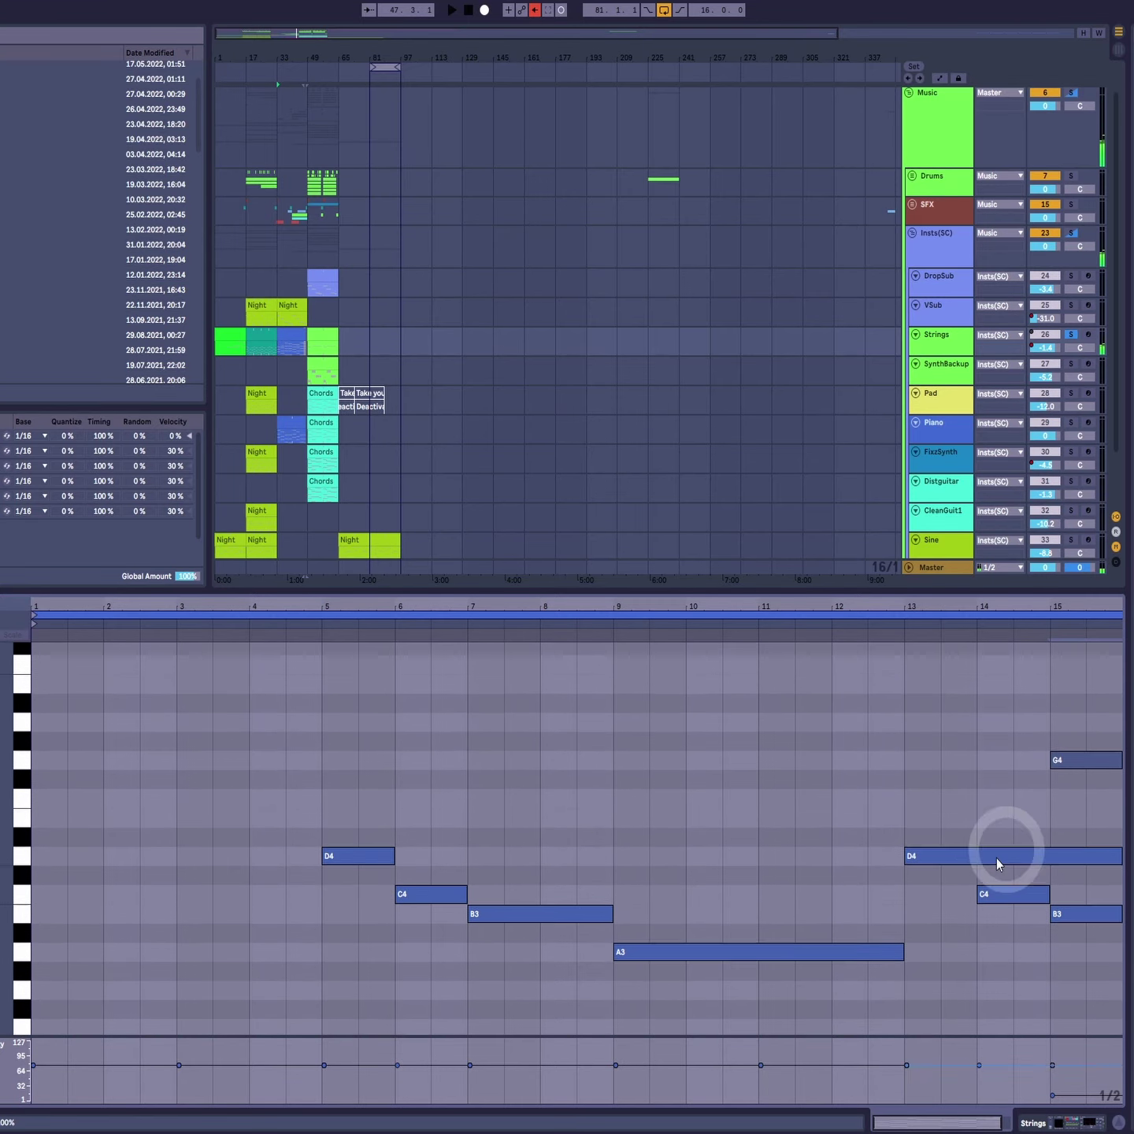
{"action": "key", "text": "space"}
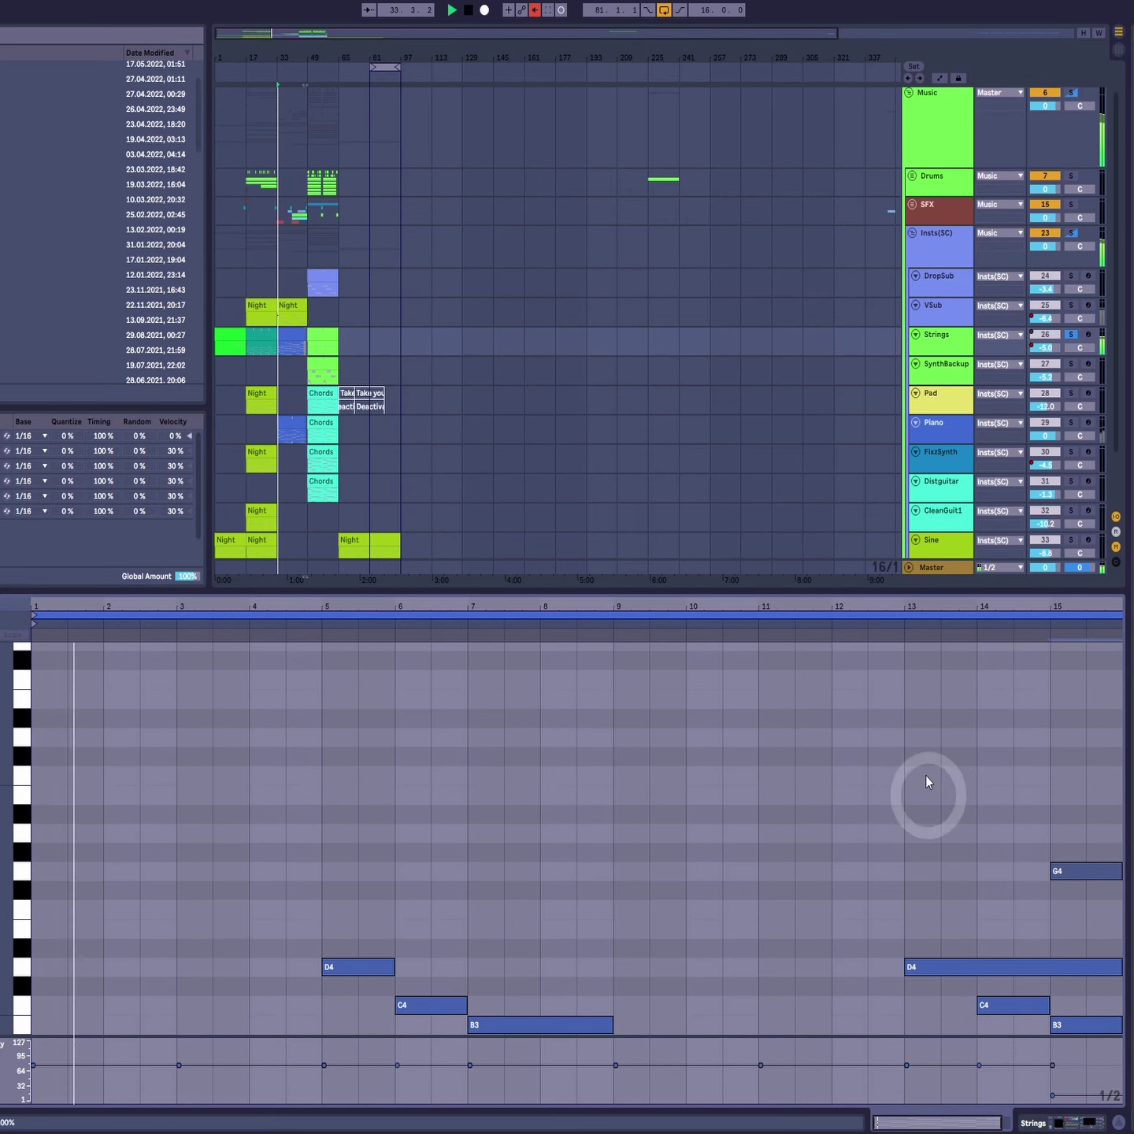
{"action": "scroll", "coordinate": [624, 732], "scroll_direction": "down", "scroll_amount": 4}
{"action": "left_click_drag", "start_coordinate": [5, 756], "coordinate": [0, 756]}
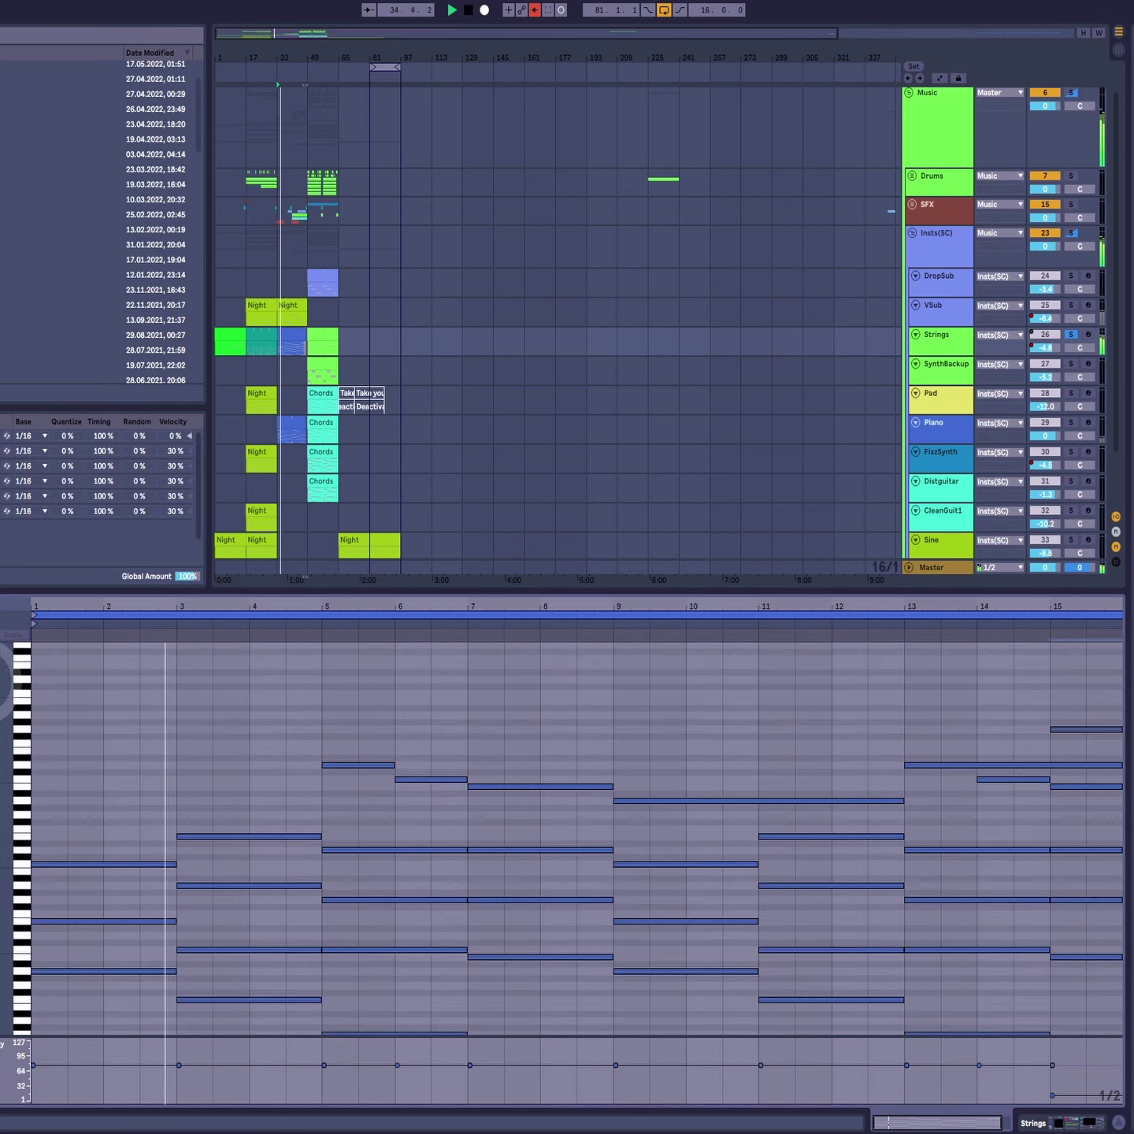
{"action": "left_click_drag", "start_coordinate": [1, 854], "coordinate": [4, 791]}
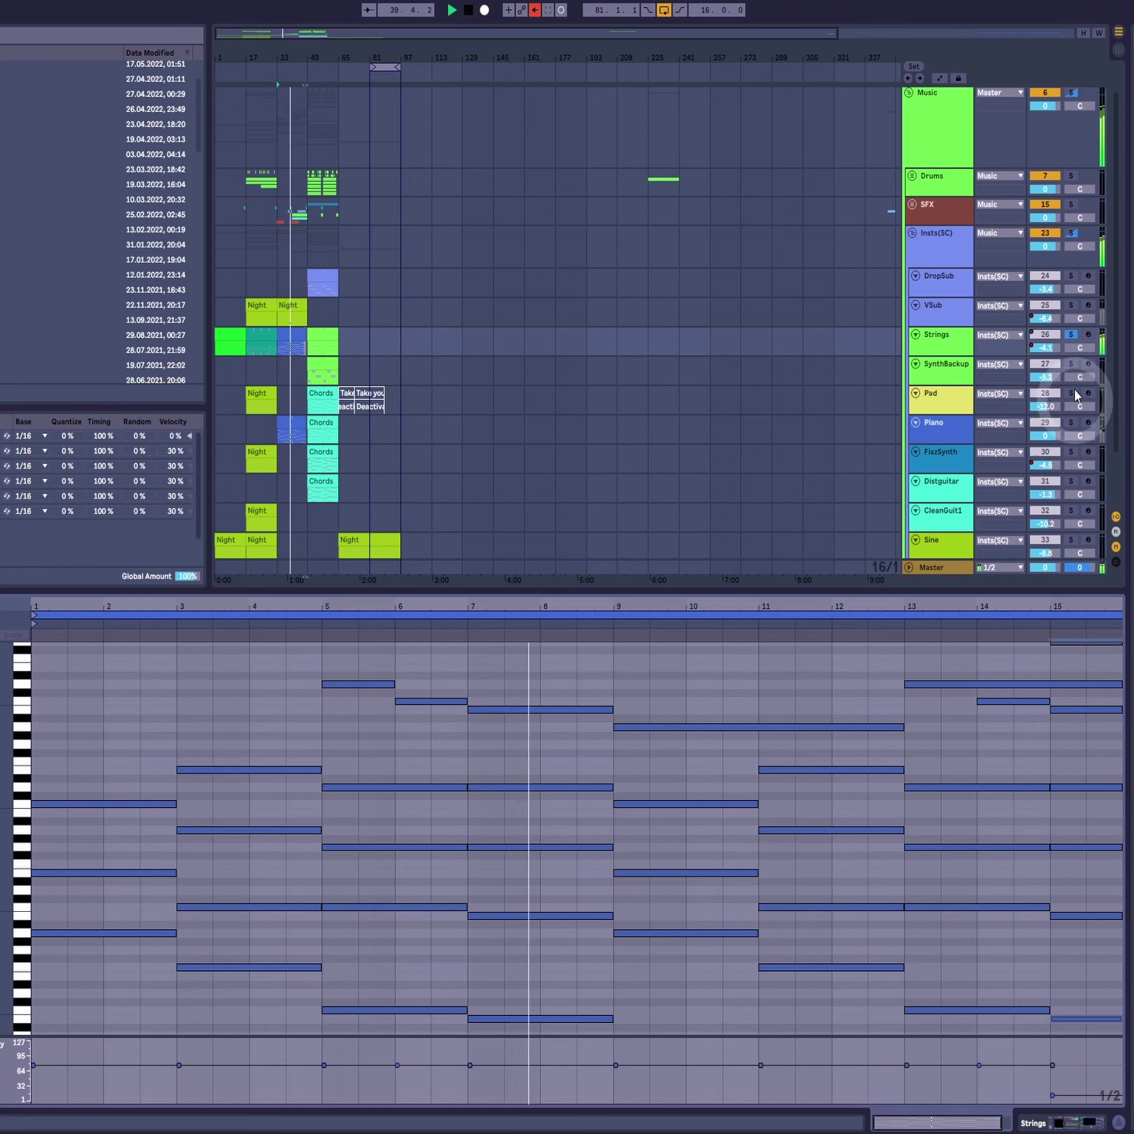
Step: Take the Strings track out of solo and listen to the rest of the section with all tracks
{"action": "left_click", "coordinate": [1071, 336]}
{"action": "left_click", "coordinate": [784, 1063]}
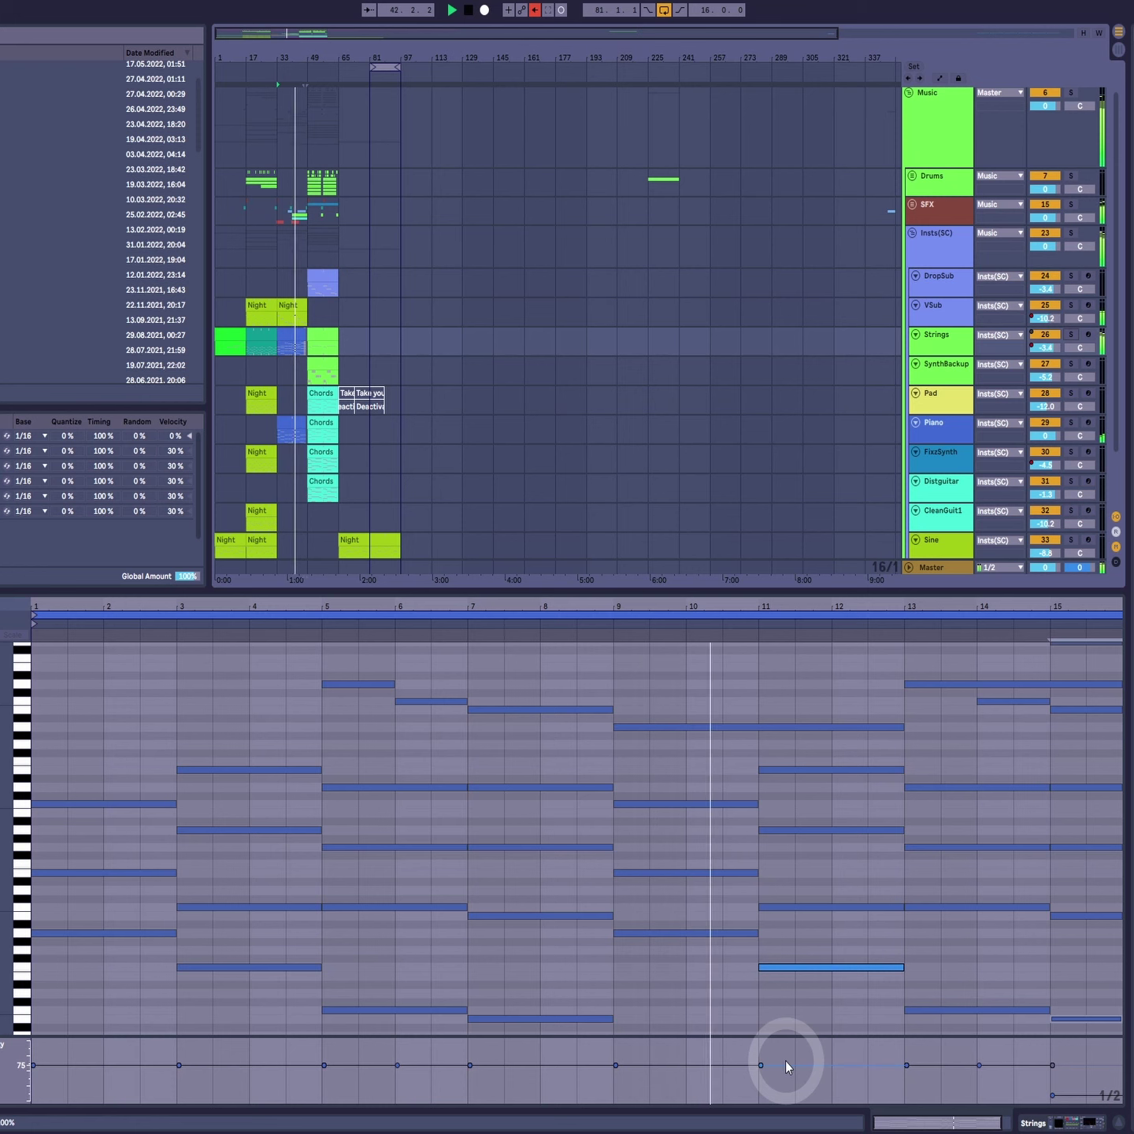
{"action": "left_click", "coordinate": [833, 1026]}
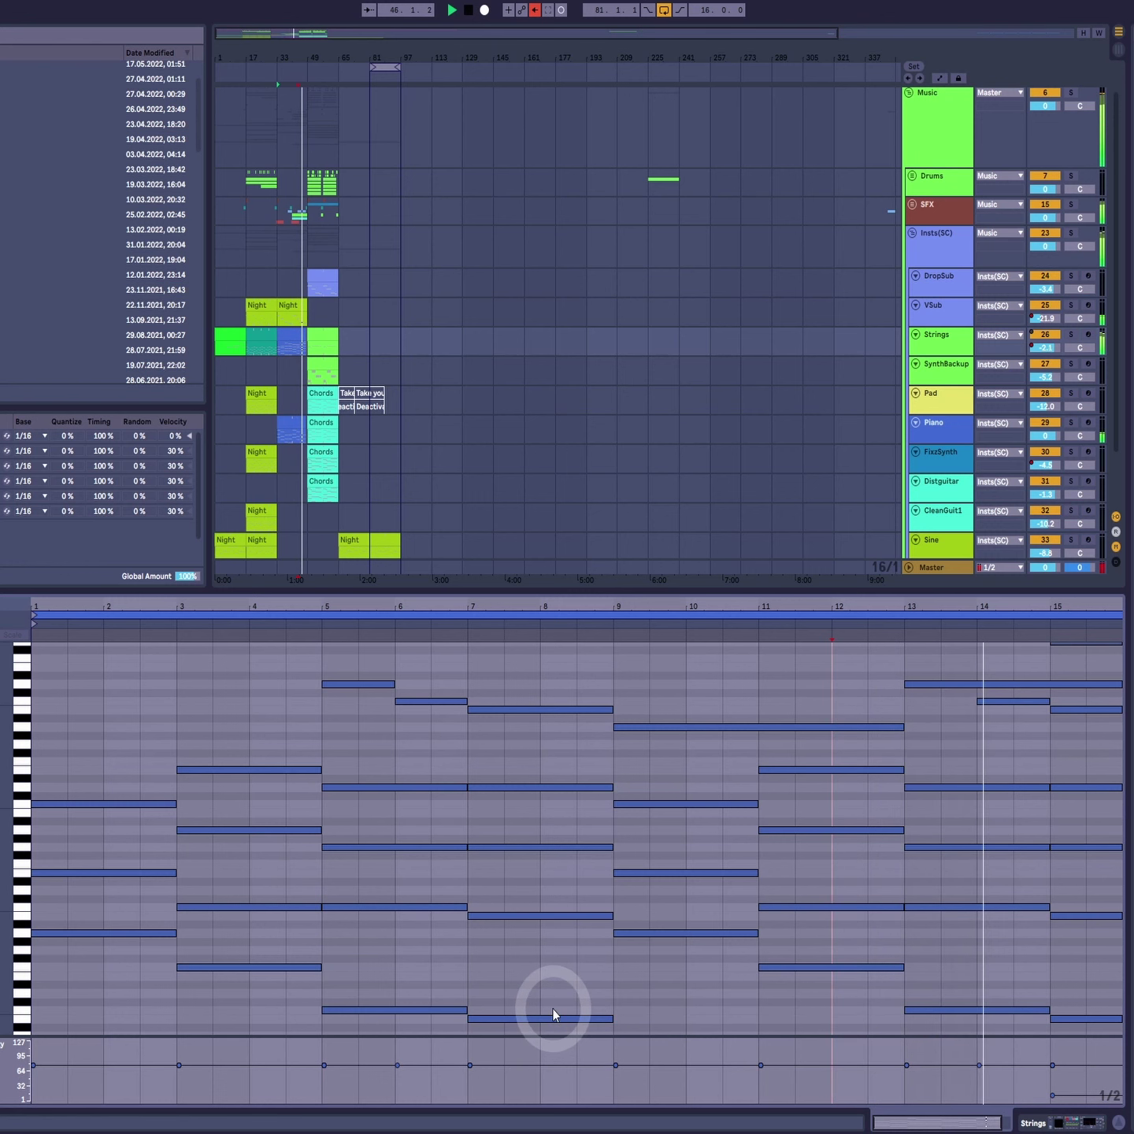
{"action": "scroll", "coordinate": [562, 476], "scroll_direction": "down", "scroll_amount": 3}
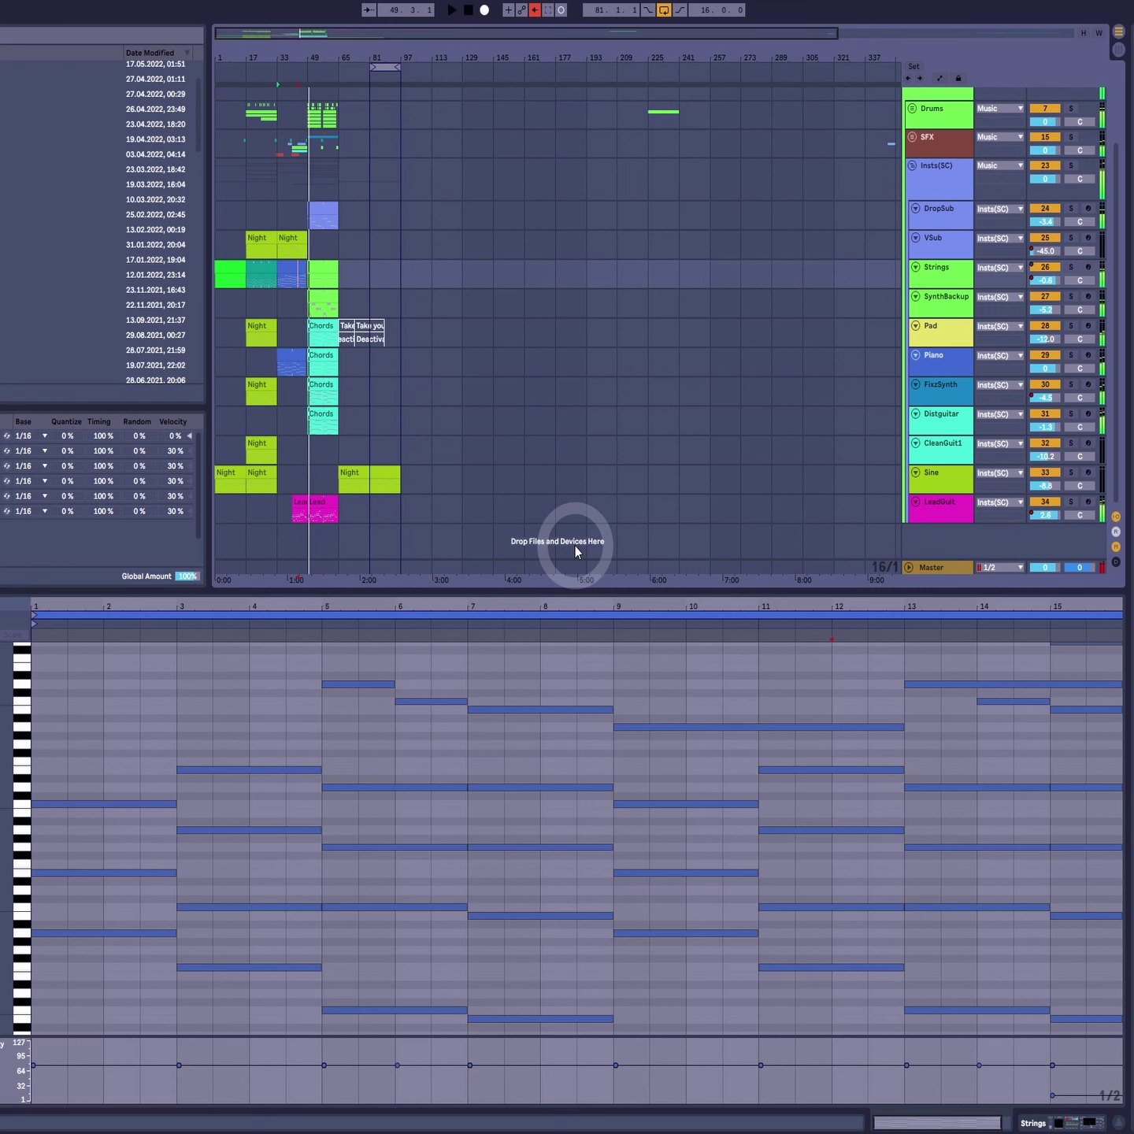
Step: Set the playback start to bar 49, open the Distguitar Chords clip and play it back in solo
{"action": "left_click", "coordinate": [308, 448]}
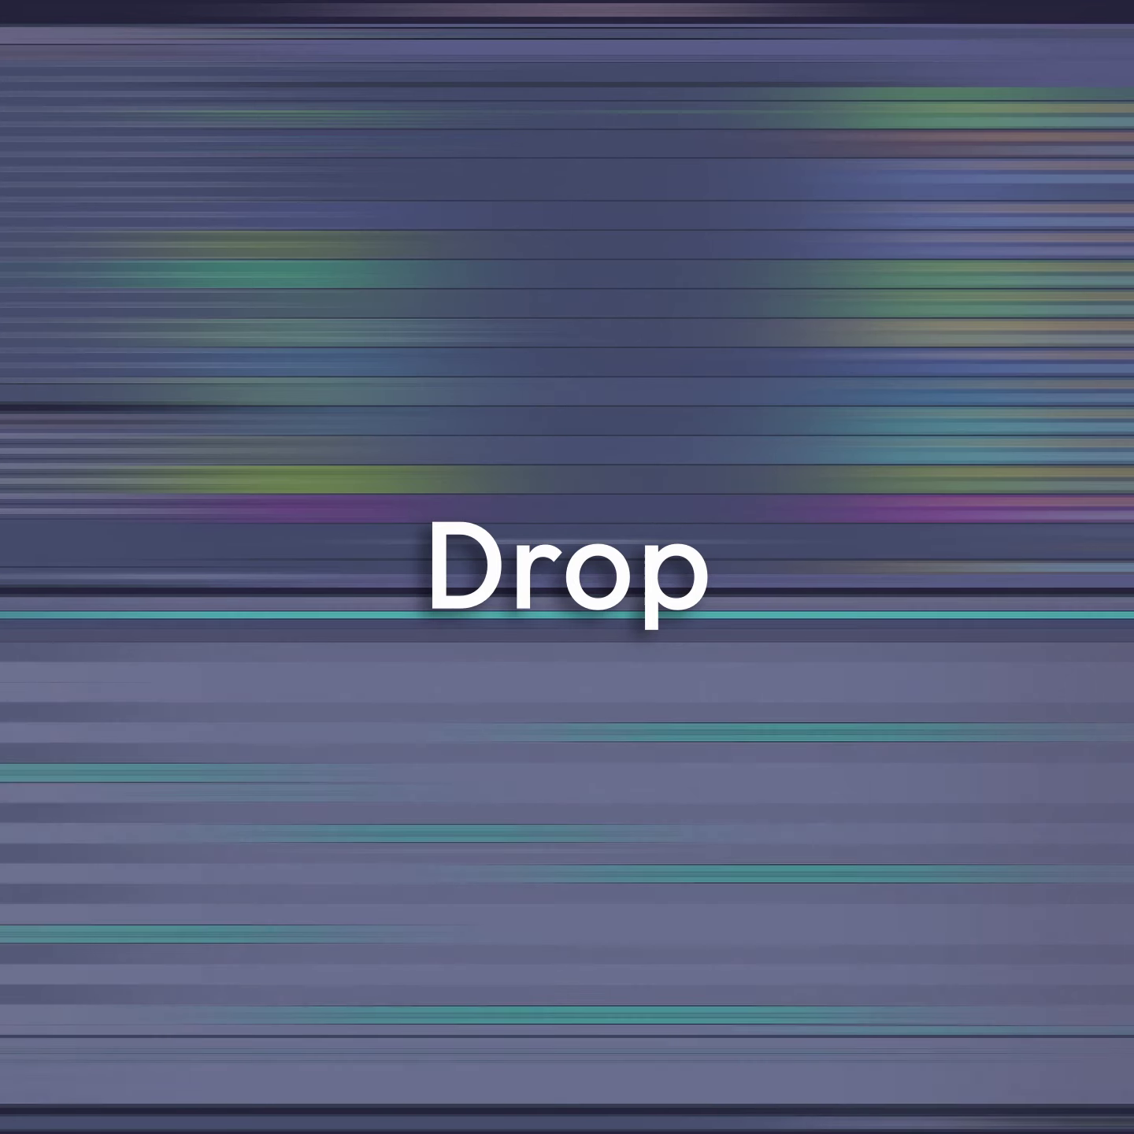
{"action": "left_click", "coordinate": [317, 407]}
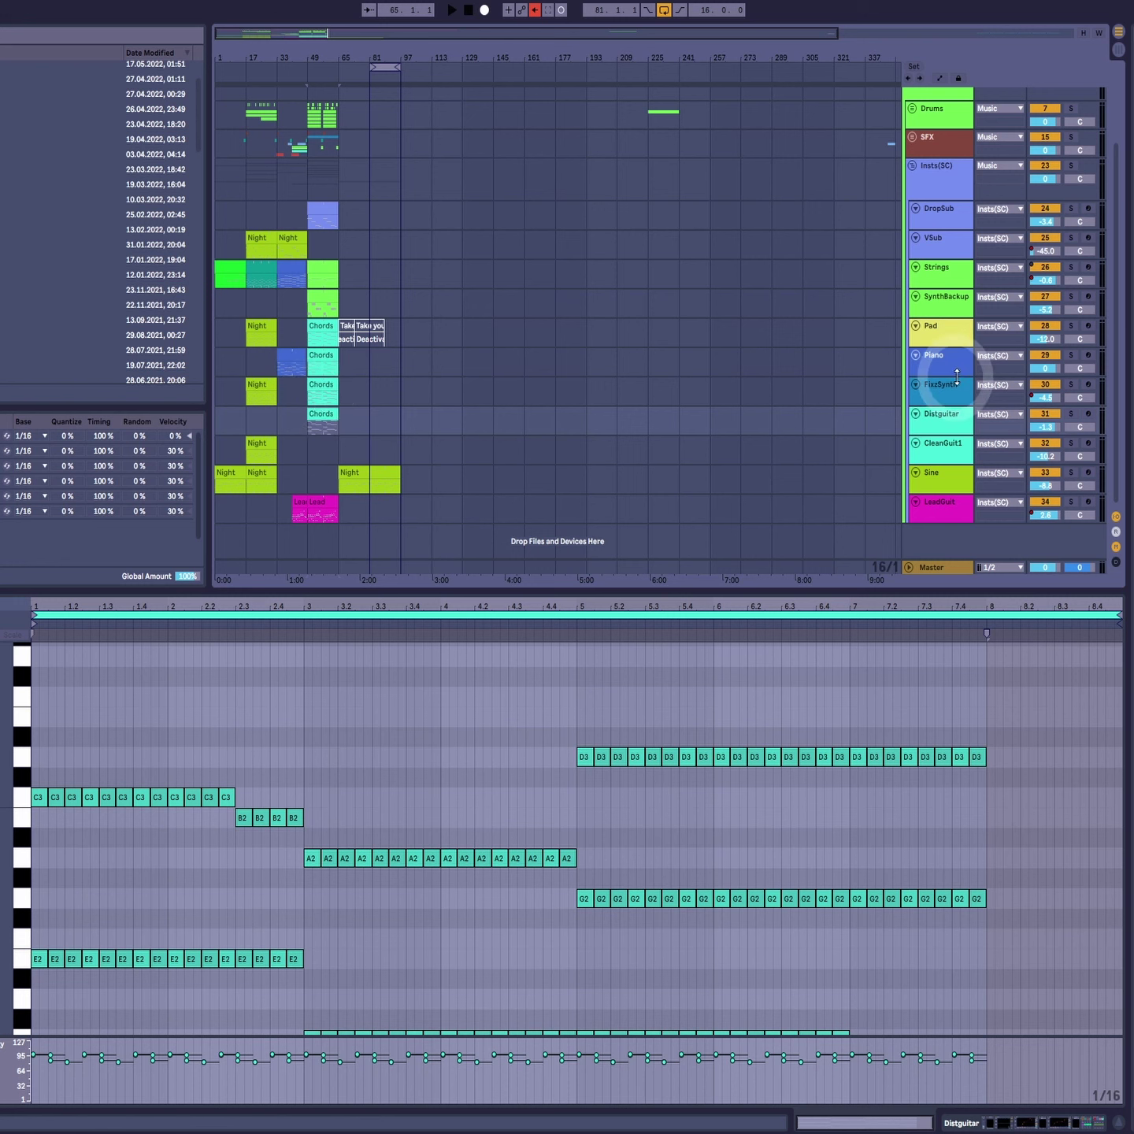
{"action": "left_click", "coordinate": [937, 414]}
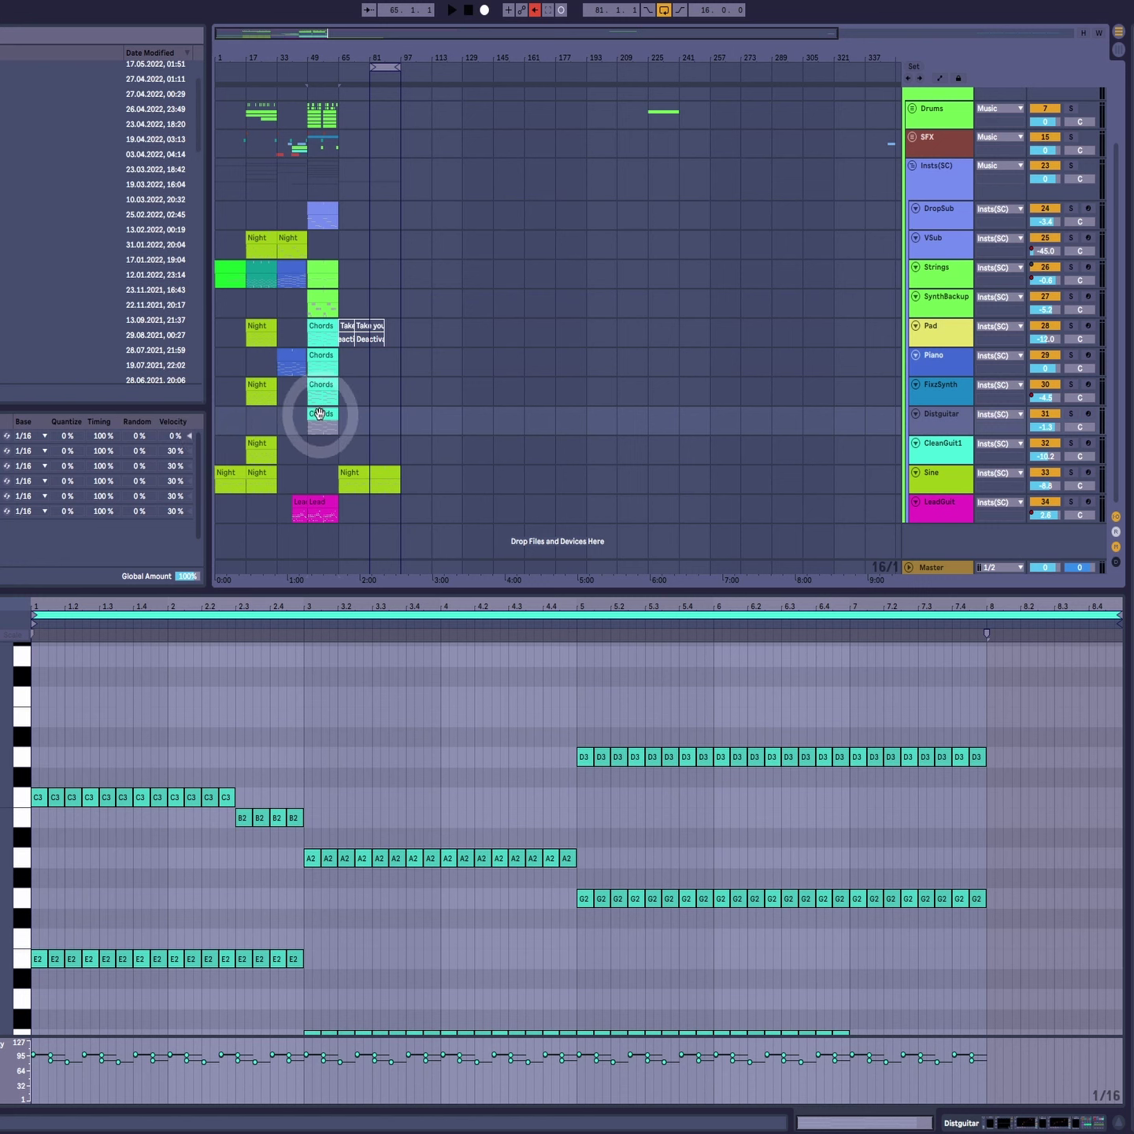
{"action": "left_click", "coordinate": [1070, 415]}
{"action": "key", "text": "space"}
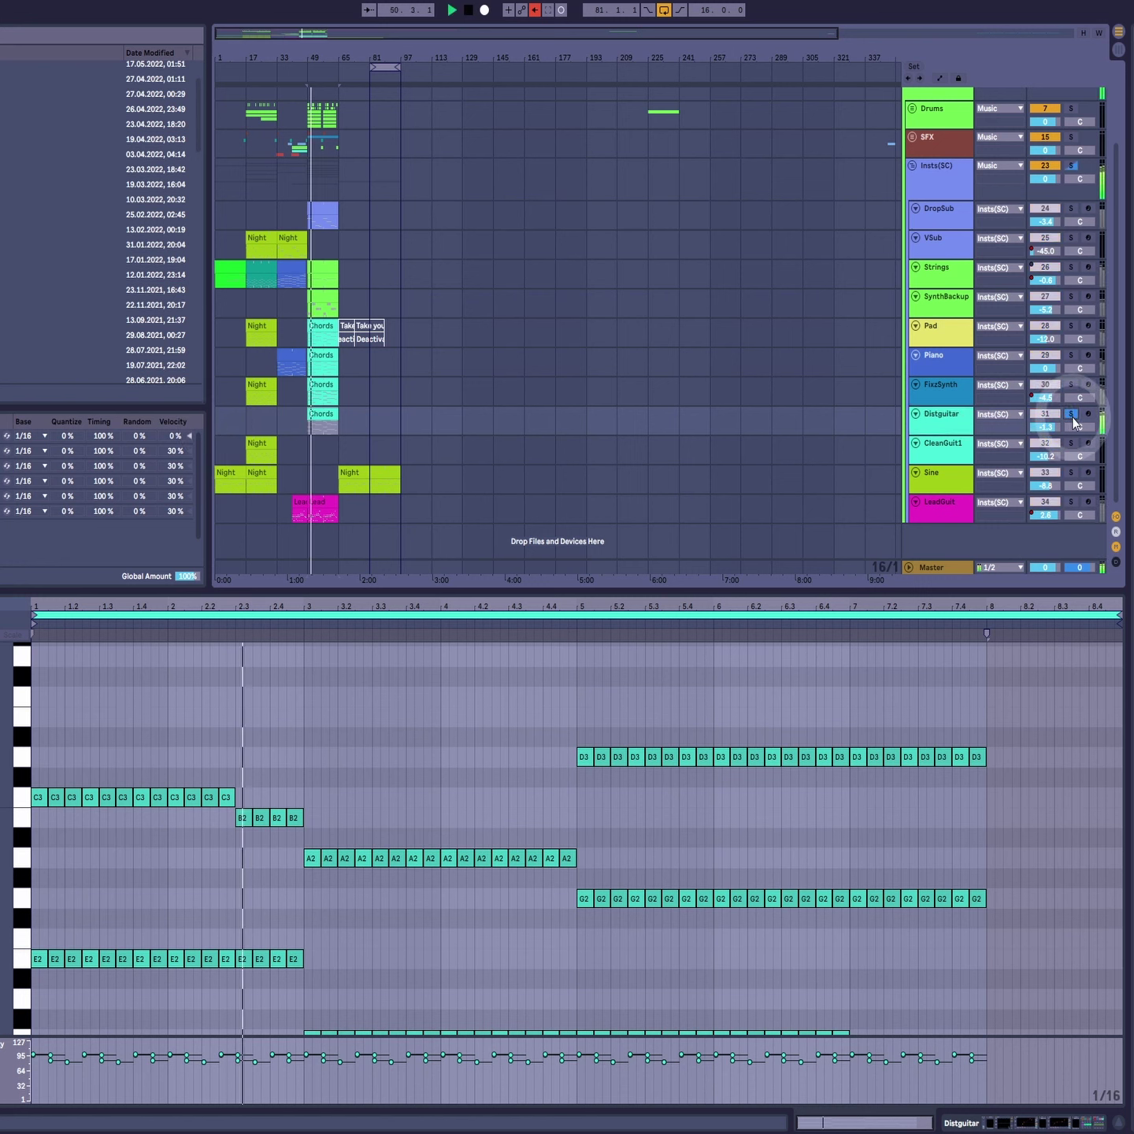
{"action": "key", "text": "space"}
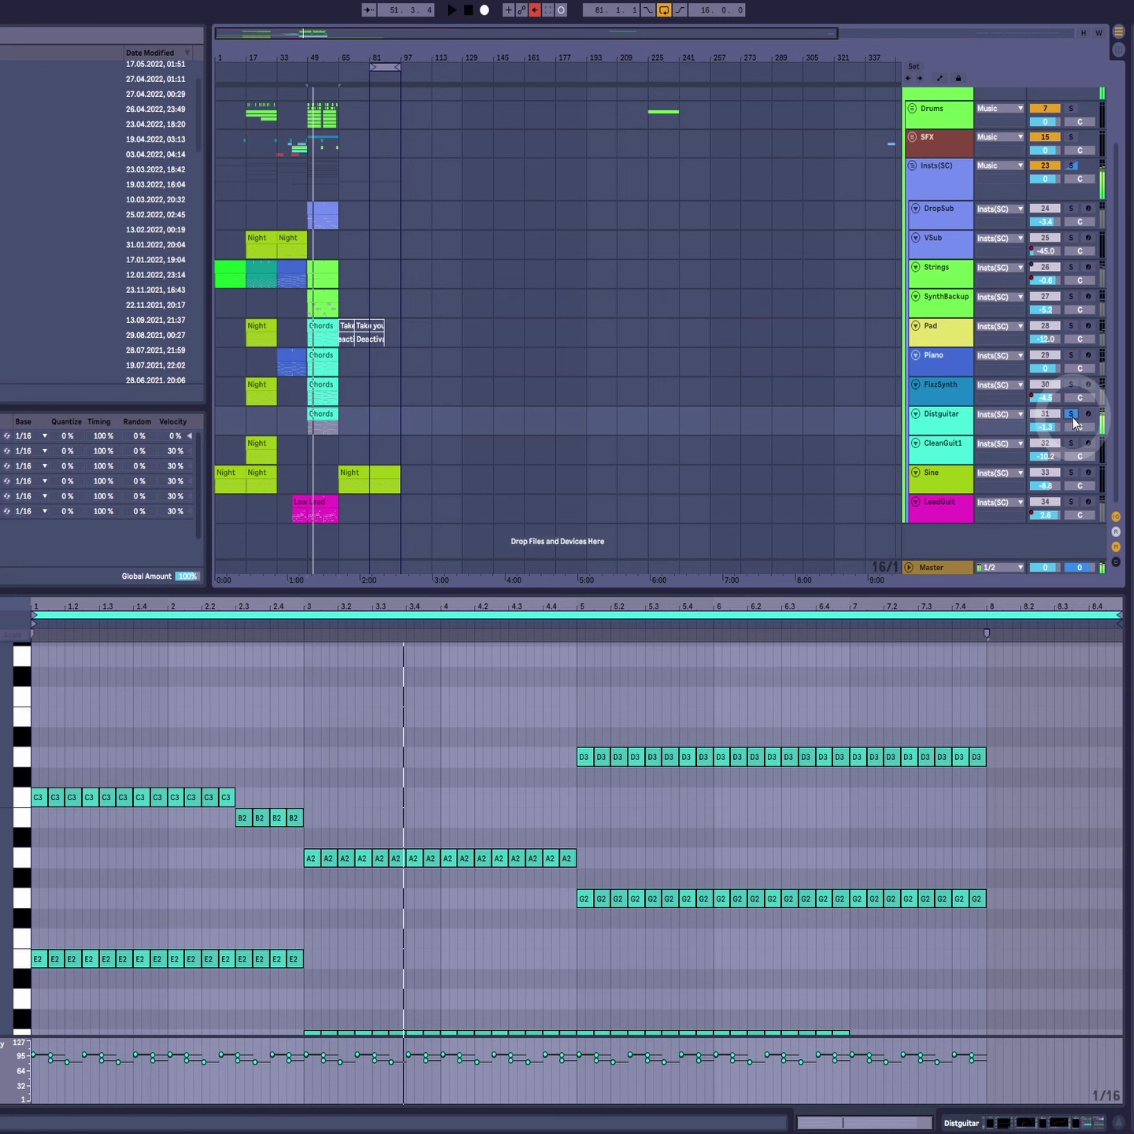
{"action": "left_click", "coordinate": [1071, 415]}
Step: Open the Chords clip on the FizzSynth track and play it back in solo
{"action": "left_click", "coordinate": [945, 389]}
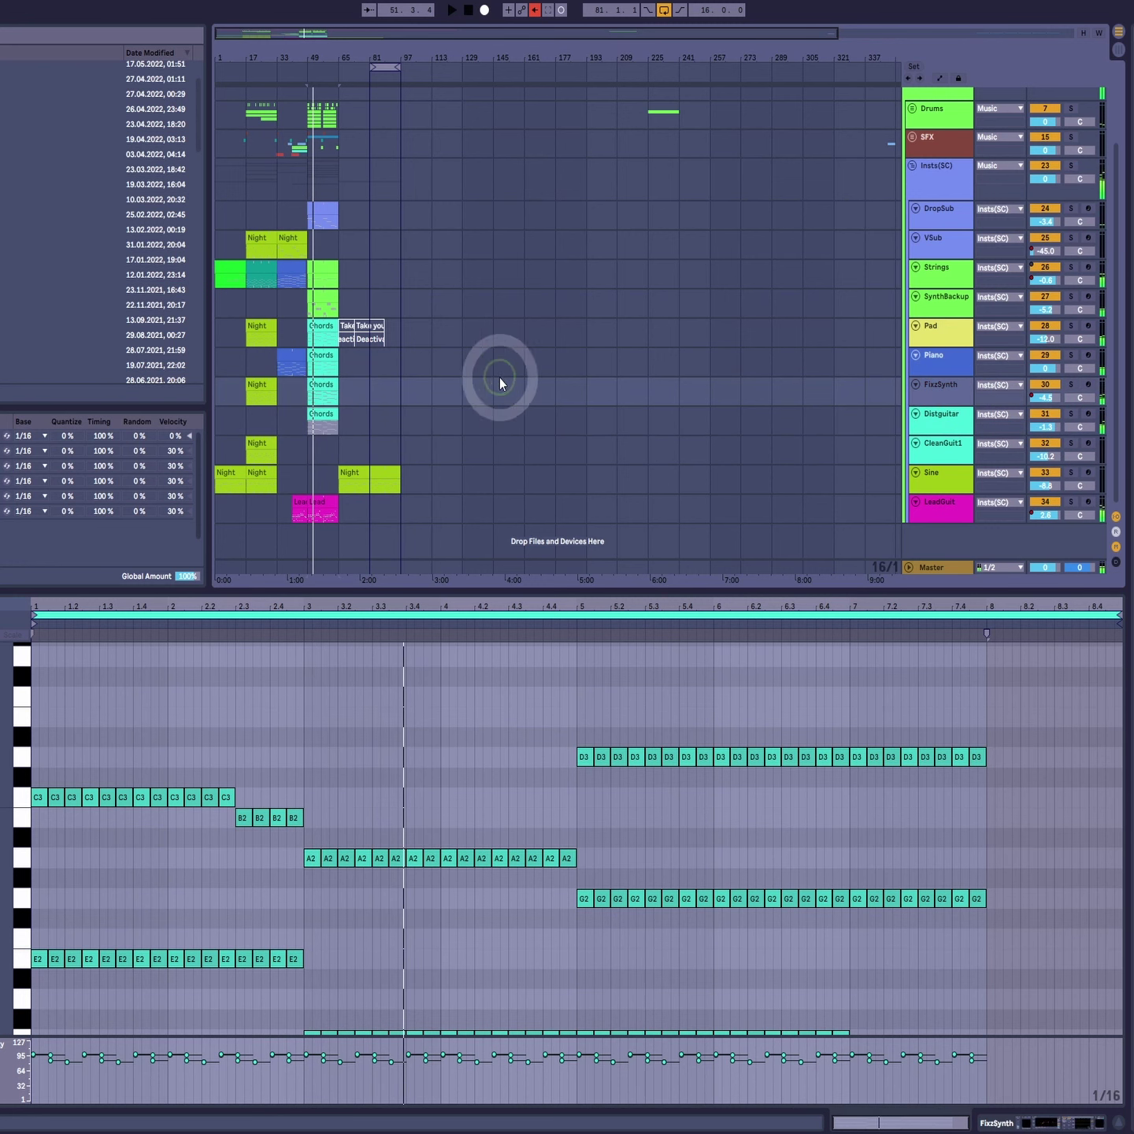
{"action": "left_click", "coordinate": [322, 385]}
{"action": "left_click", "coordinate": [1070, 385]}
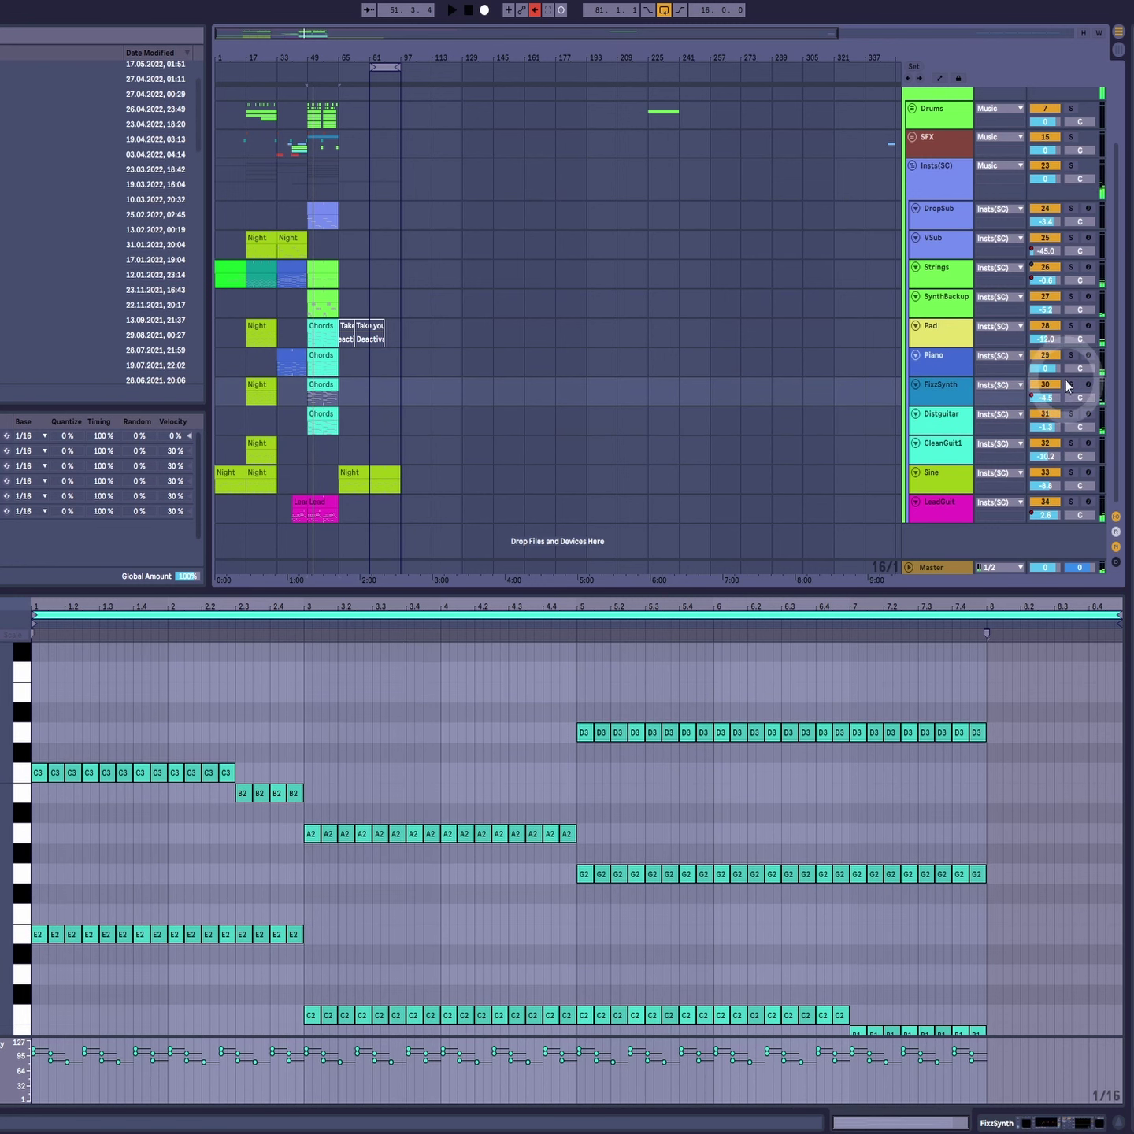
{"action": "key", "text": "space"}
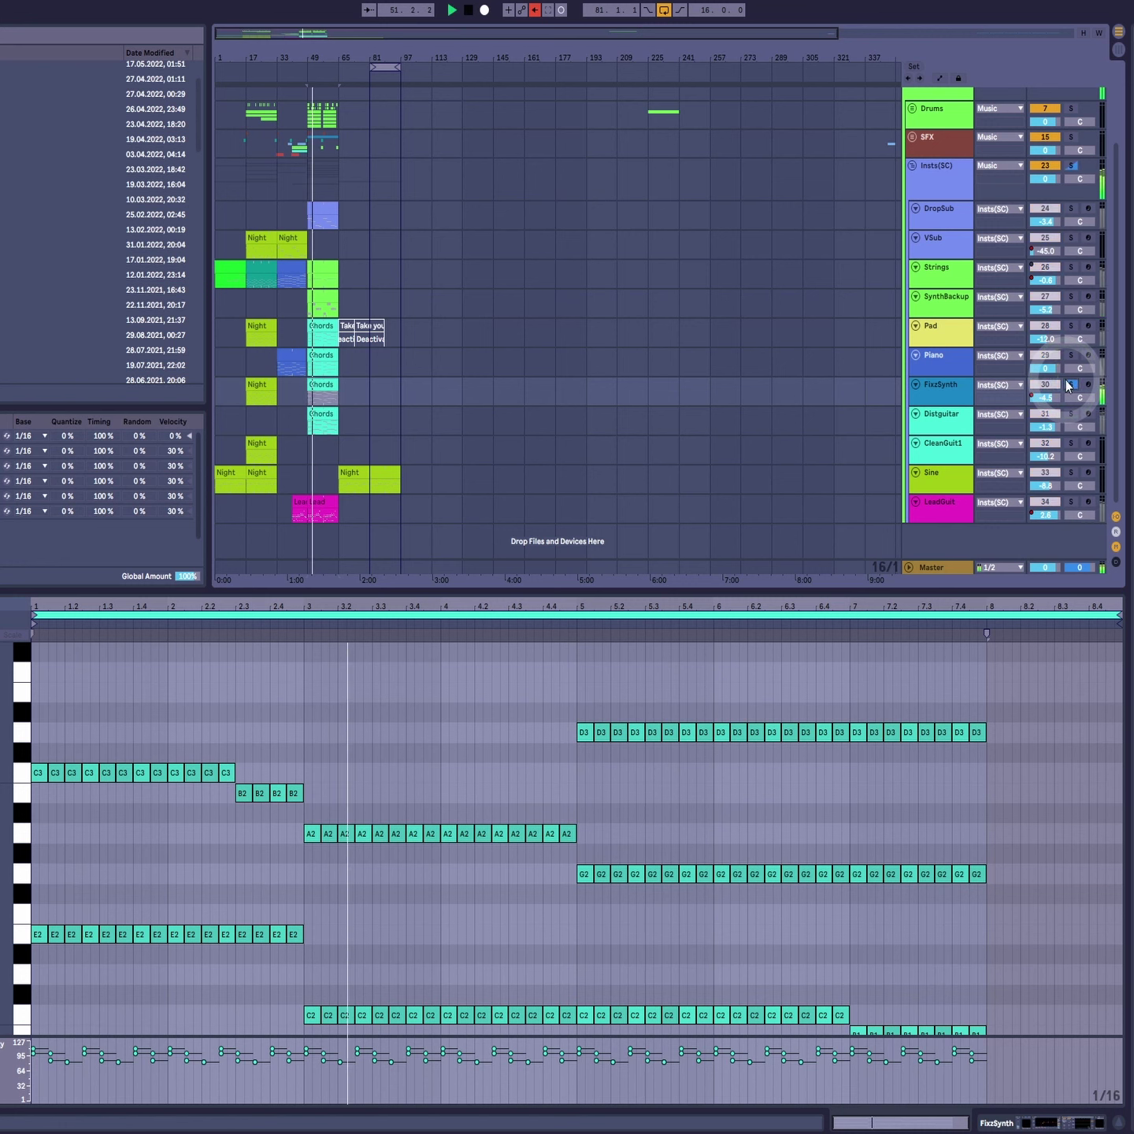
{"action": "key", "text": "space"}
Step: Solo the Piano track, open its Chords clip, play it back and unsolo the track
{"action": "left_click", "coordinate": [1071, 356]}
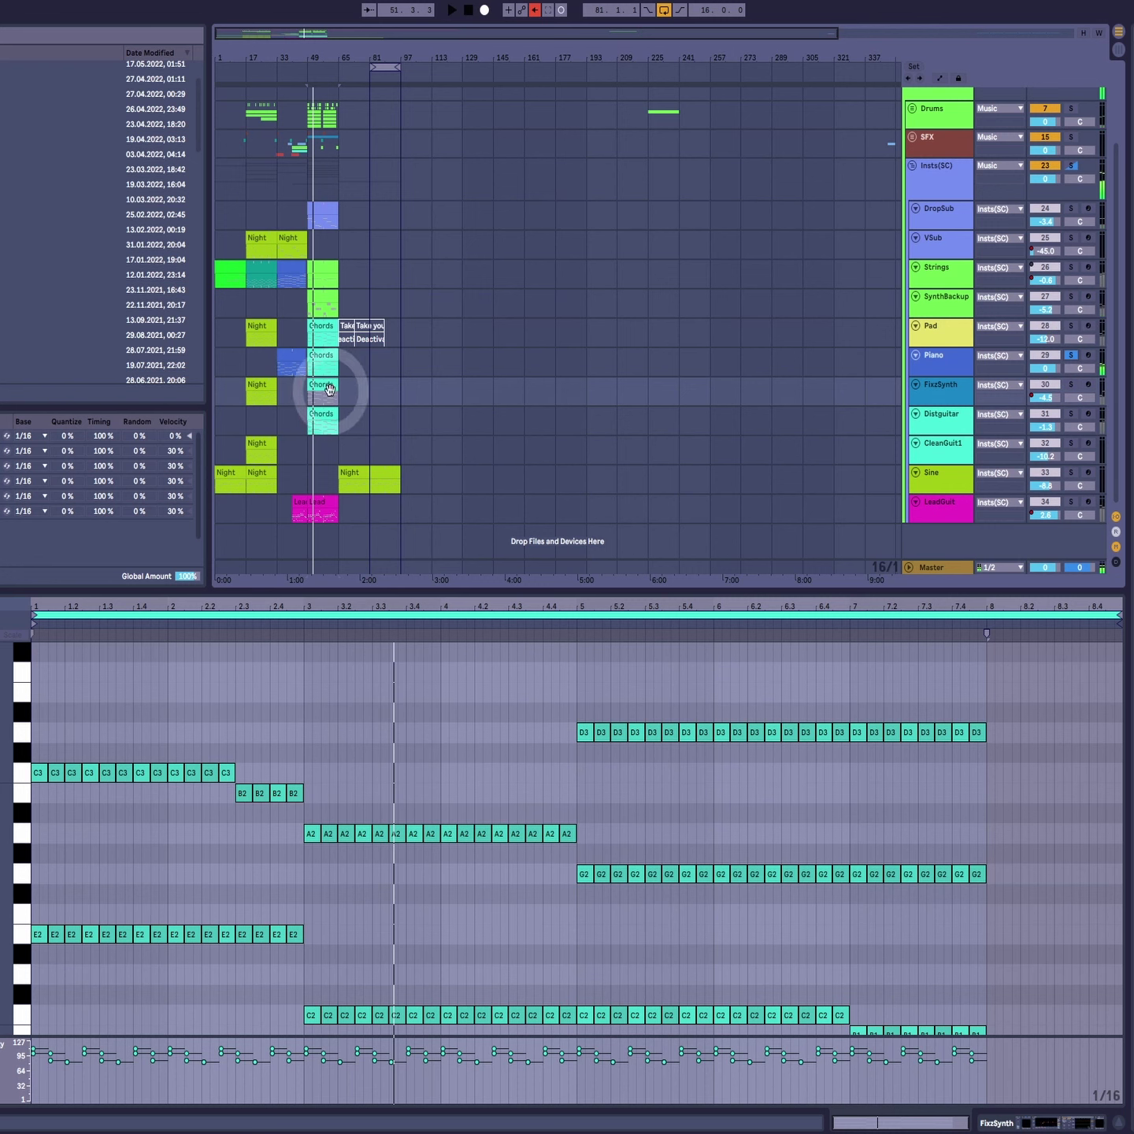
{"action": "left_click", "coordinate": [320, 355]}
{"action": "key", "text": "space"}
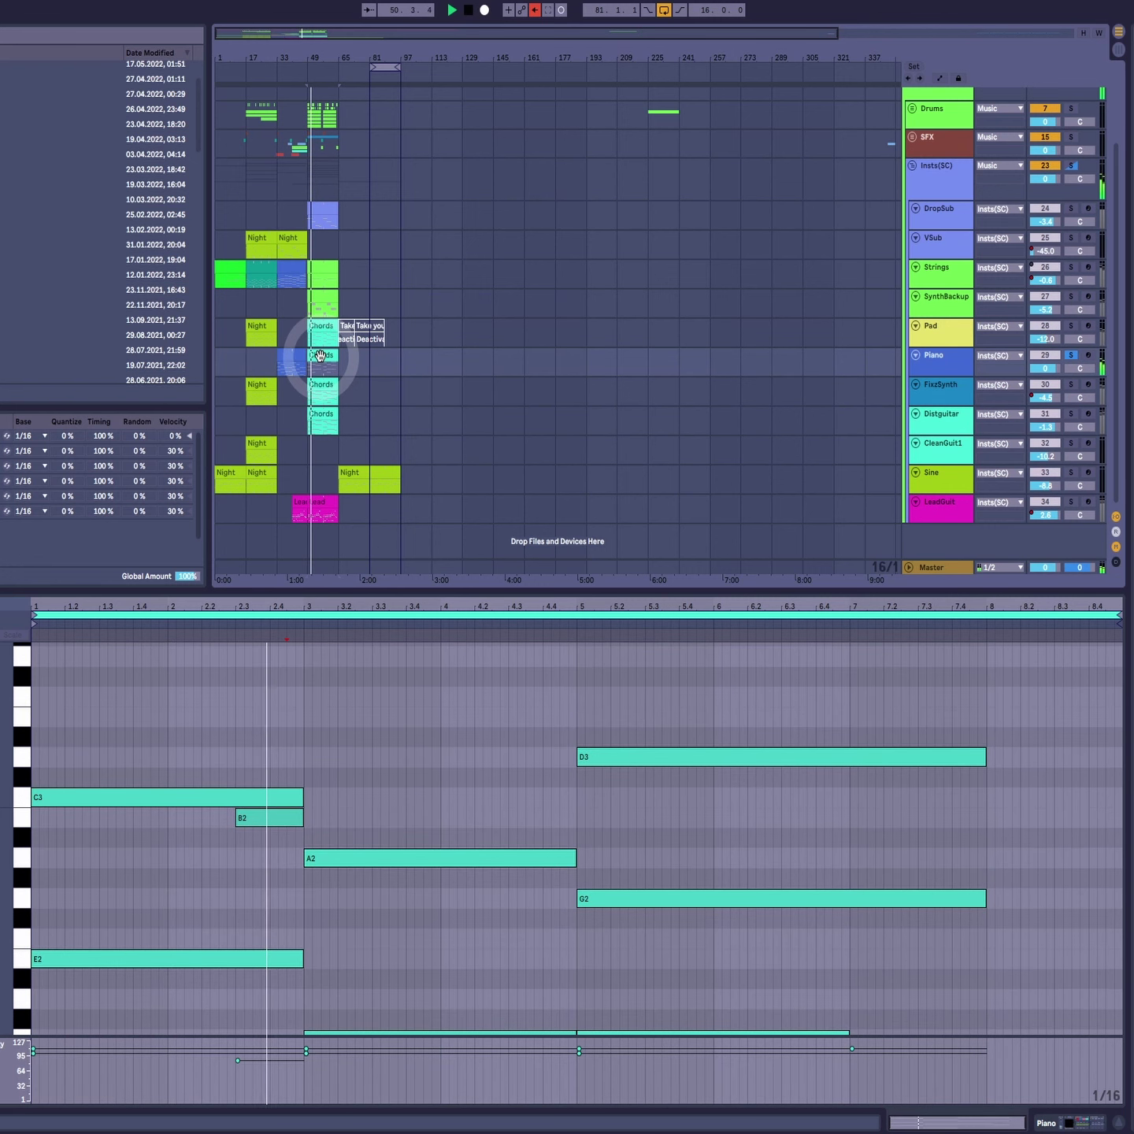
{"action": "key", "text": "space"}
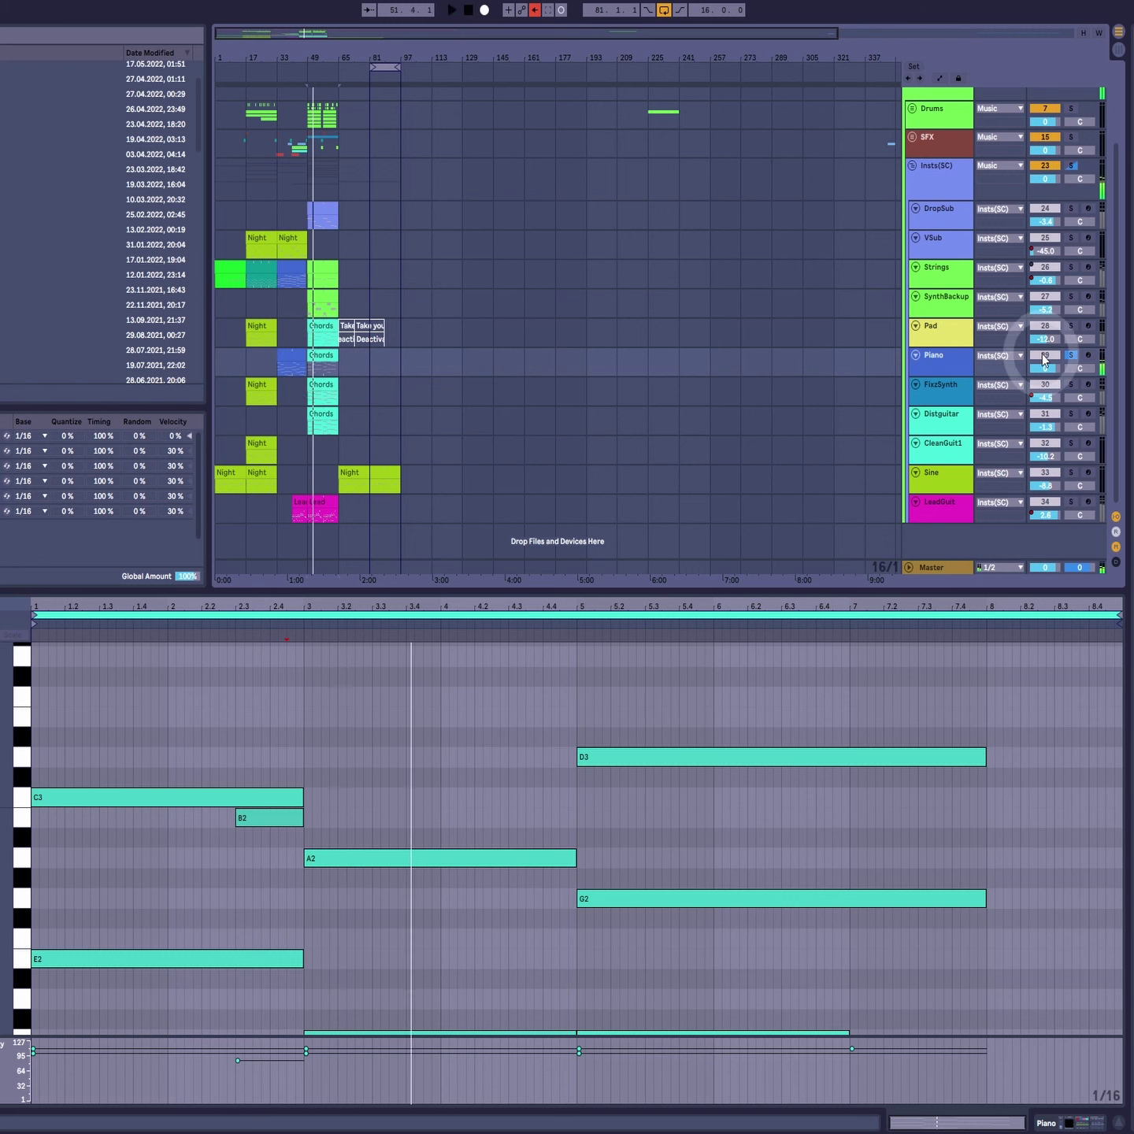
{"action": "left_click", "coordinate": [1071, 355]}
{"action": "left_click", "coordinate": [954, 368]}
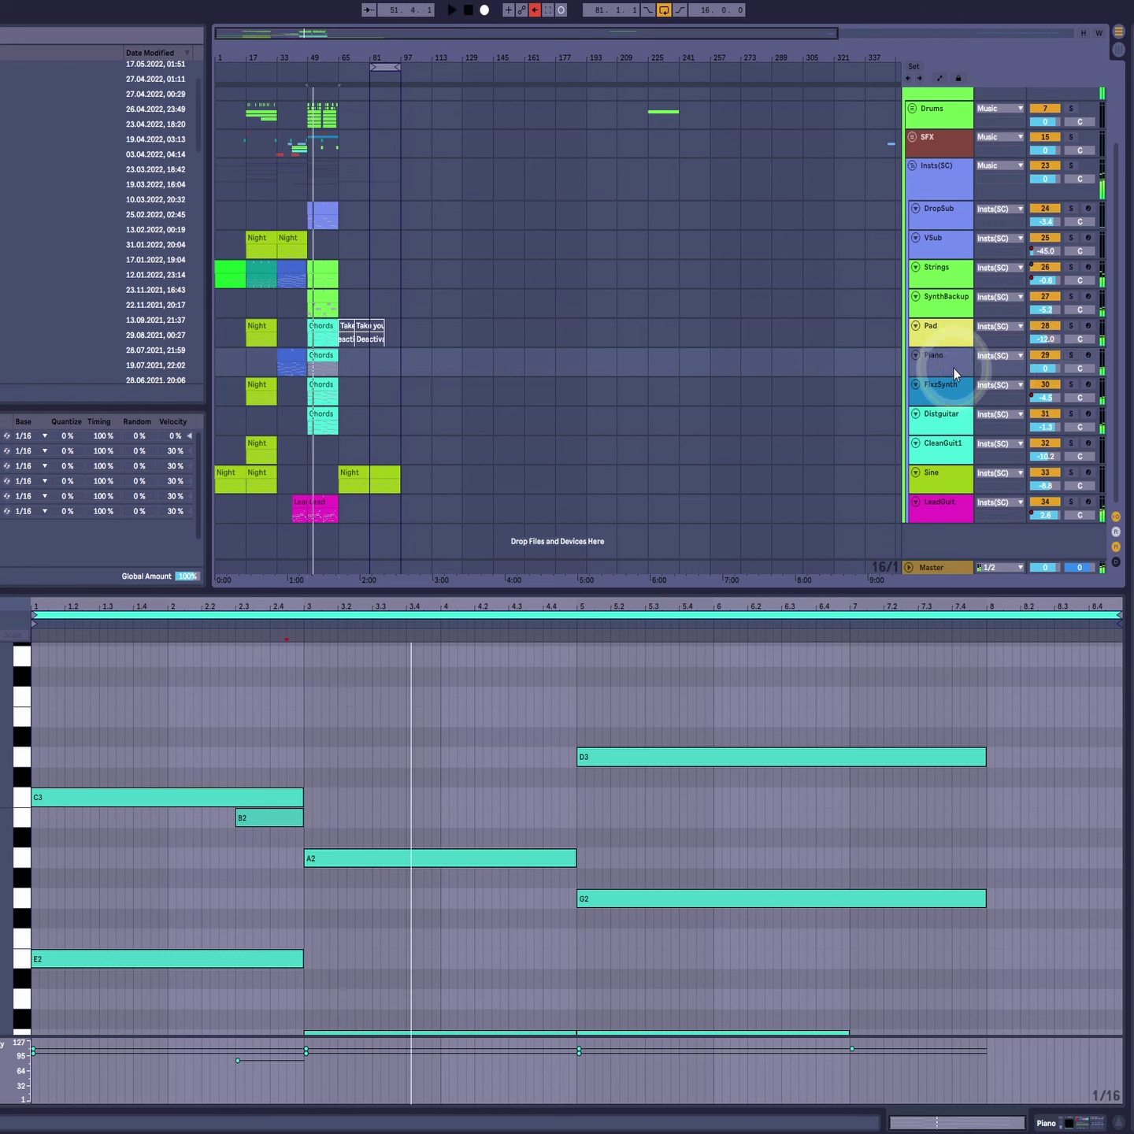
Step: Solo the Pad track, open its Chords clip, play it back and unsolo the track
{"action": "left_click", "coordinate": [951, 329]}
{"action": "left_click", "coordinate": [1071, 326]}
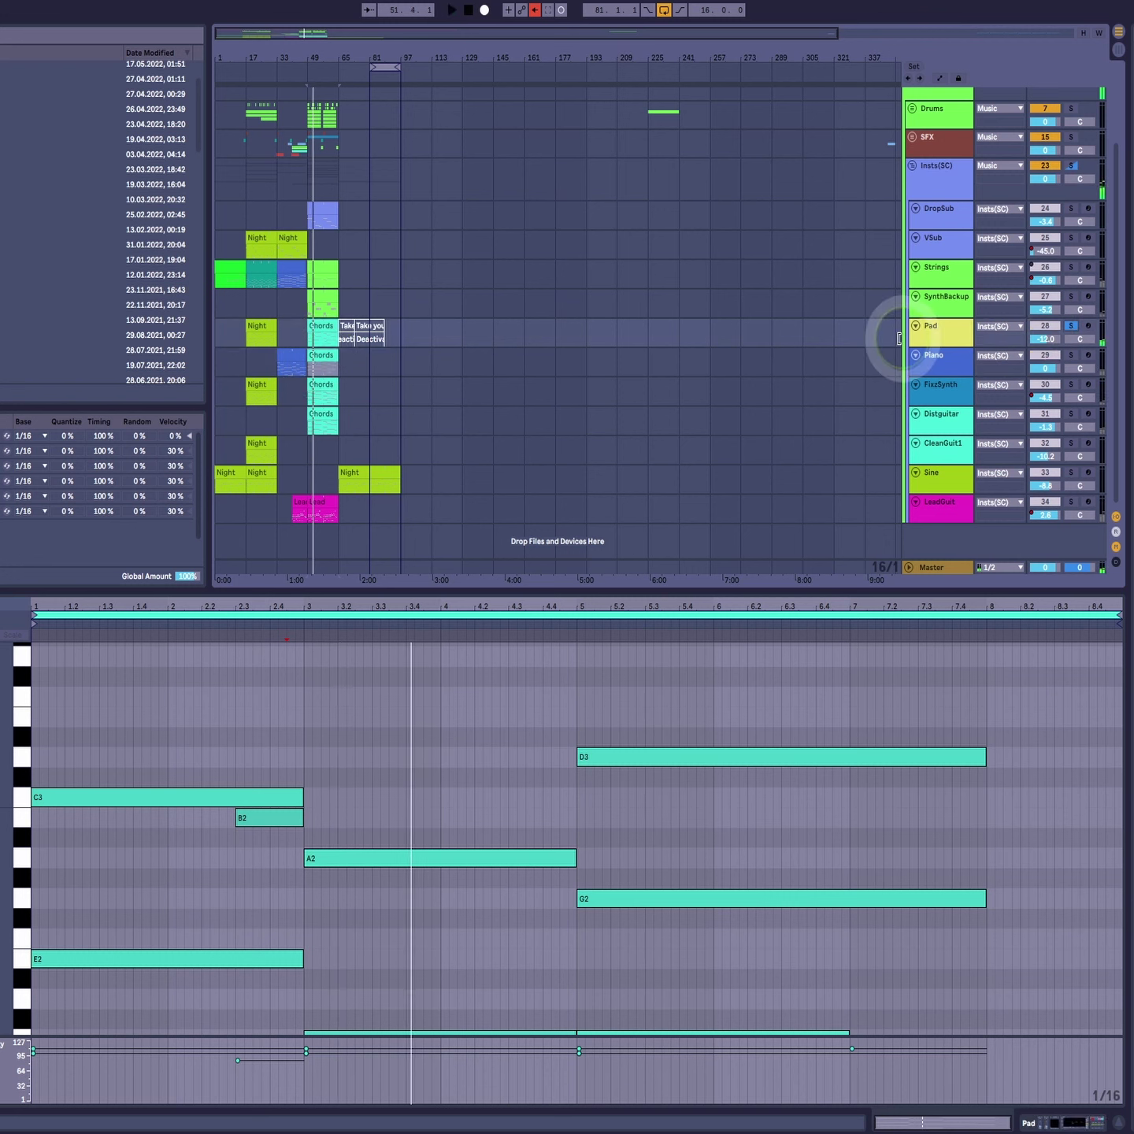
{"action": "left_click", "coordinate": [329, 326]}
{"action": "key", "text": "space"}
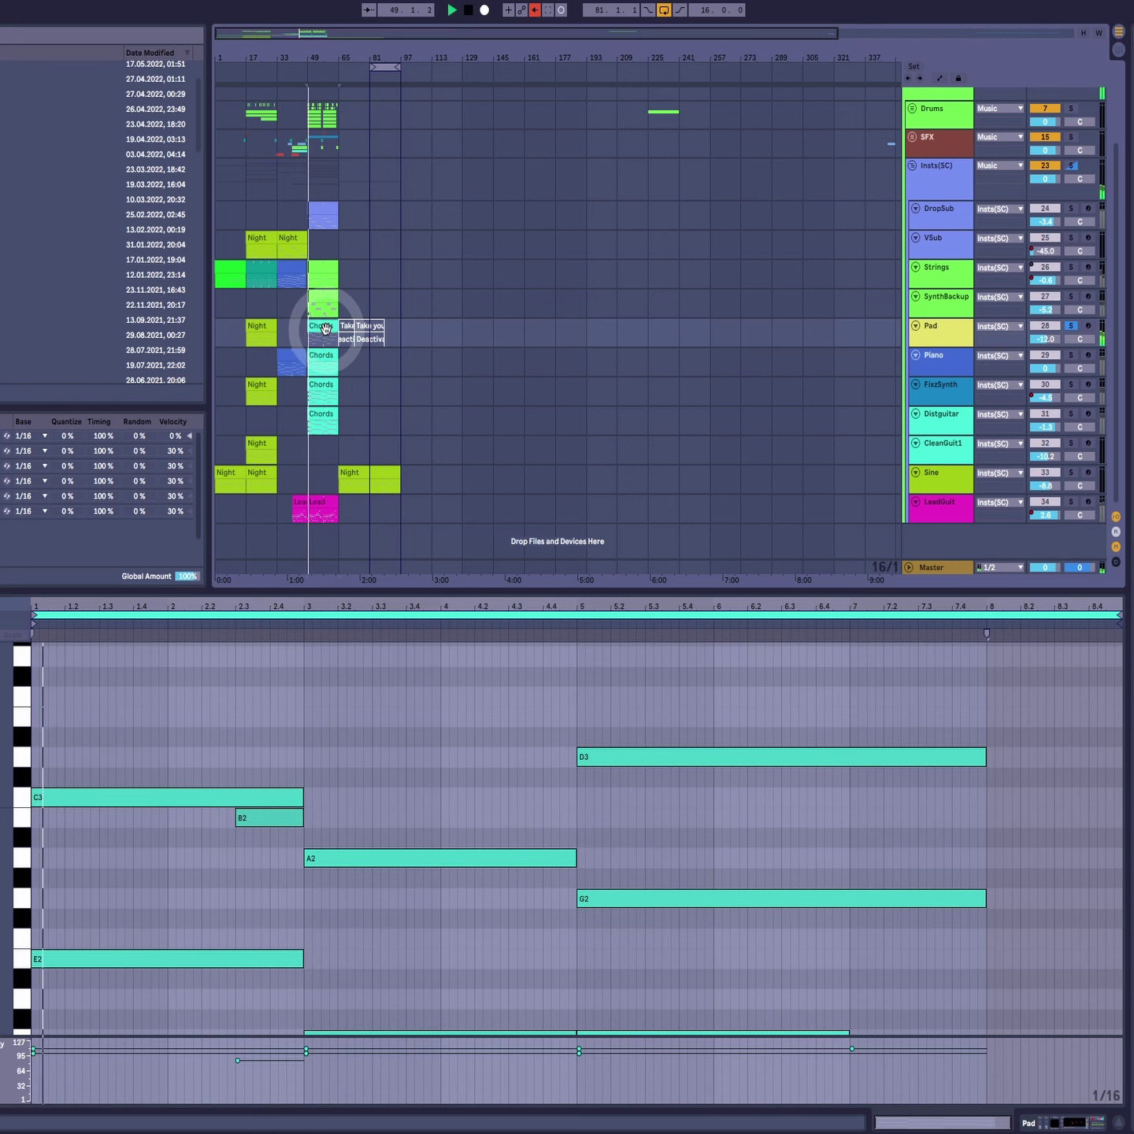
{"action": "left_click", "coordinate": [1071, 326]}
Step: Open the SynthBackup clip at bar 49 and play it back soloed together with the Strings track
{"action": "left_click", "coordinate": [327, 298]}
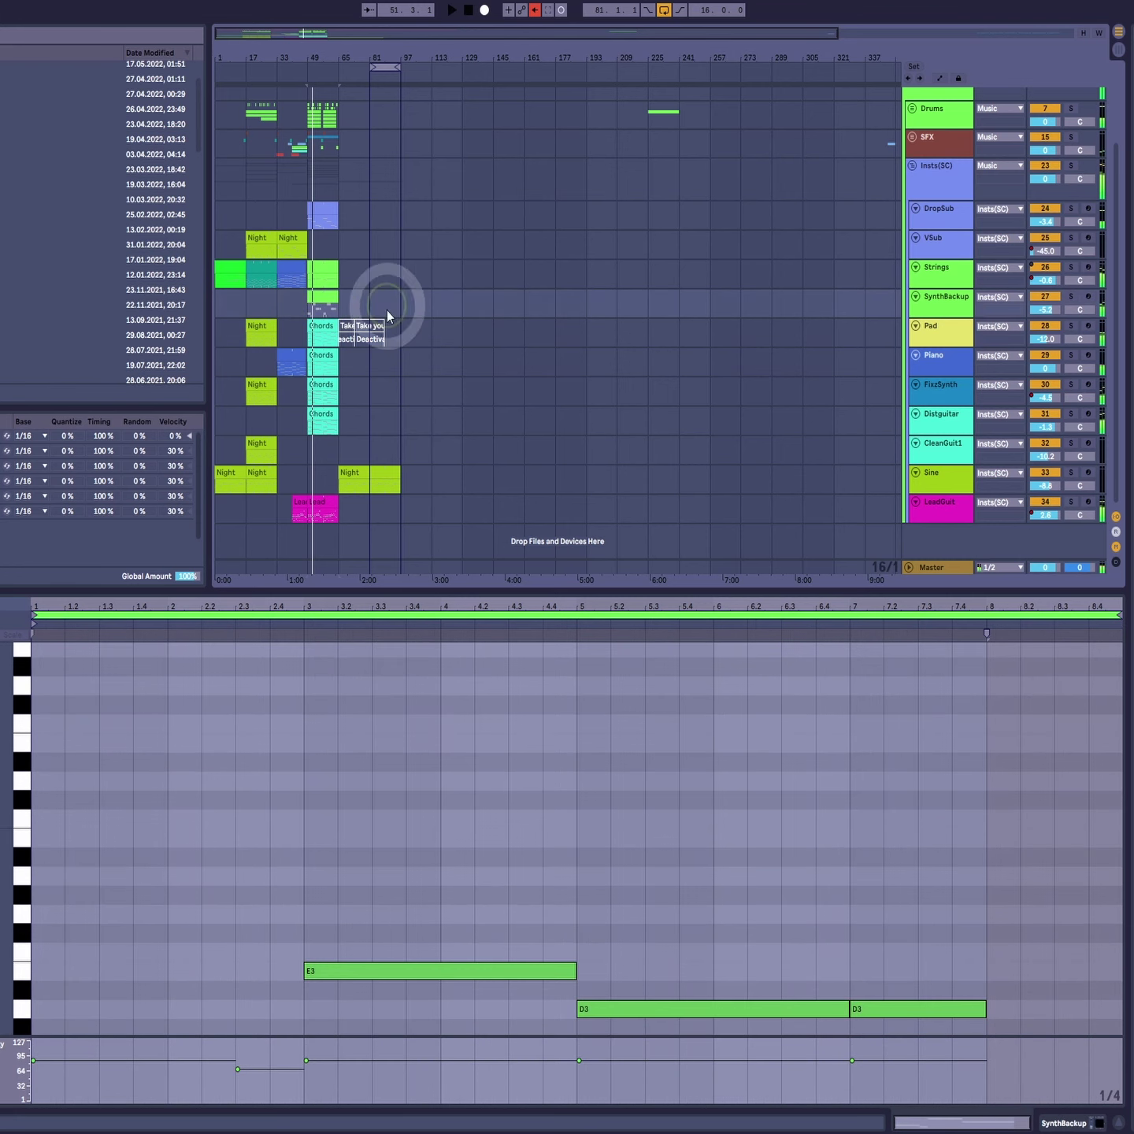
{"action": "left_click", "coordinate": [1072, 268]}
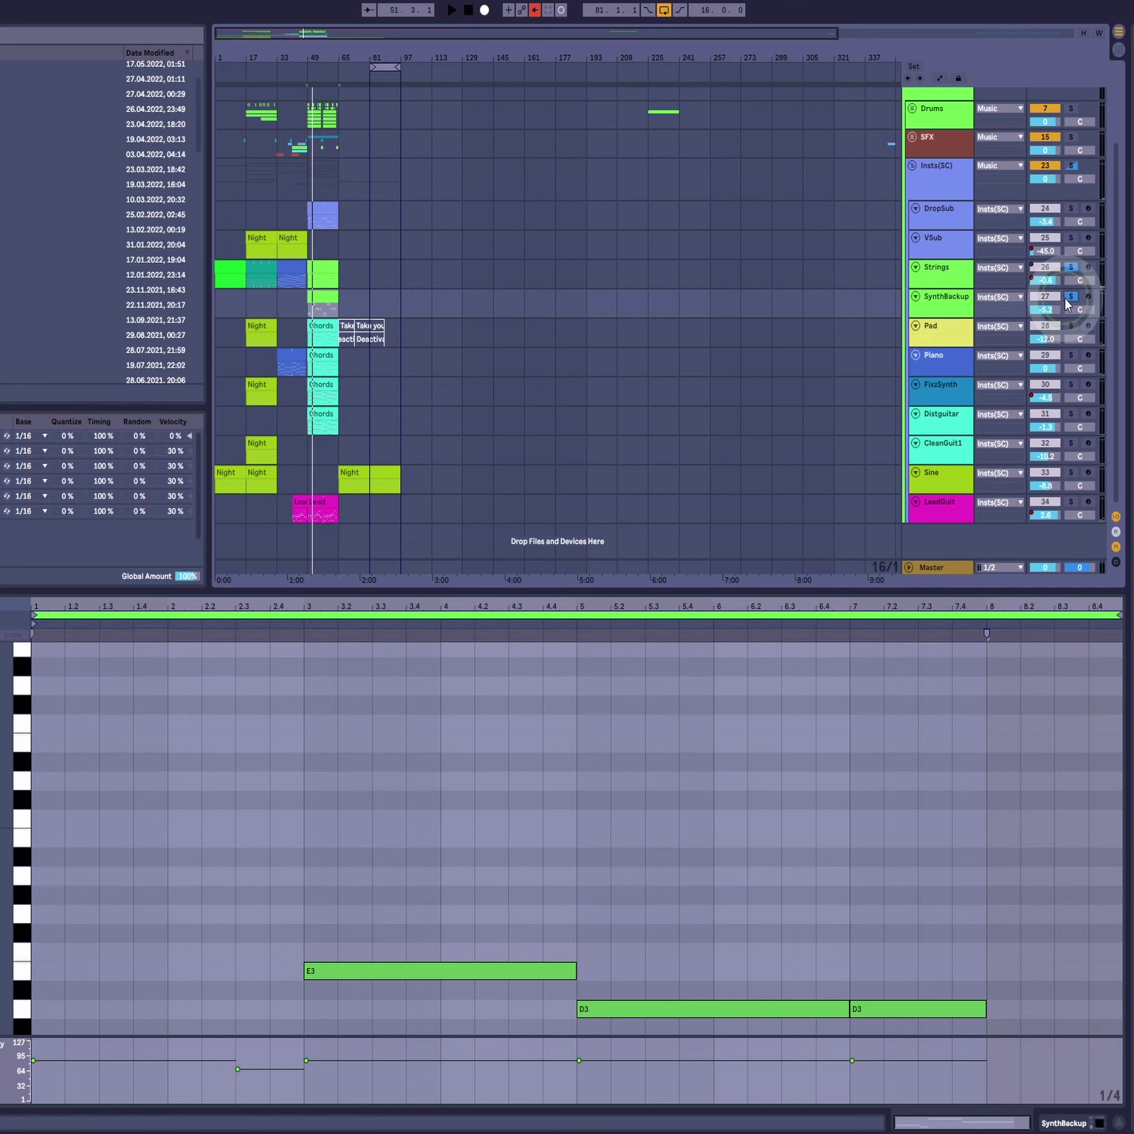
{"action": "key", "text": "space"}
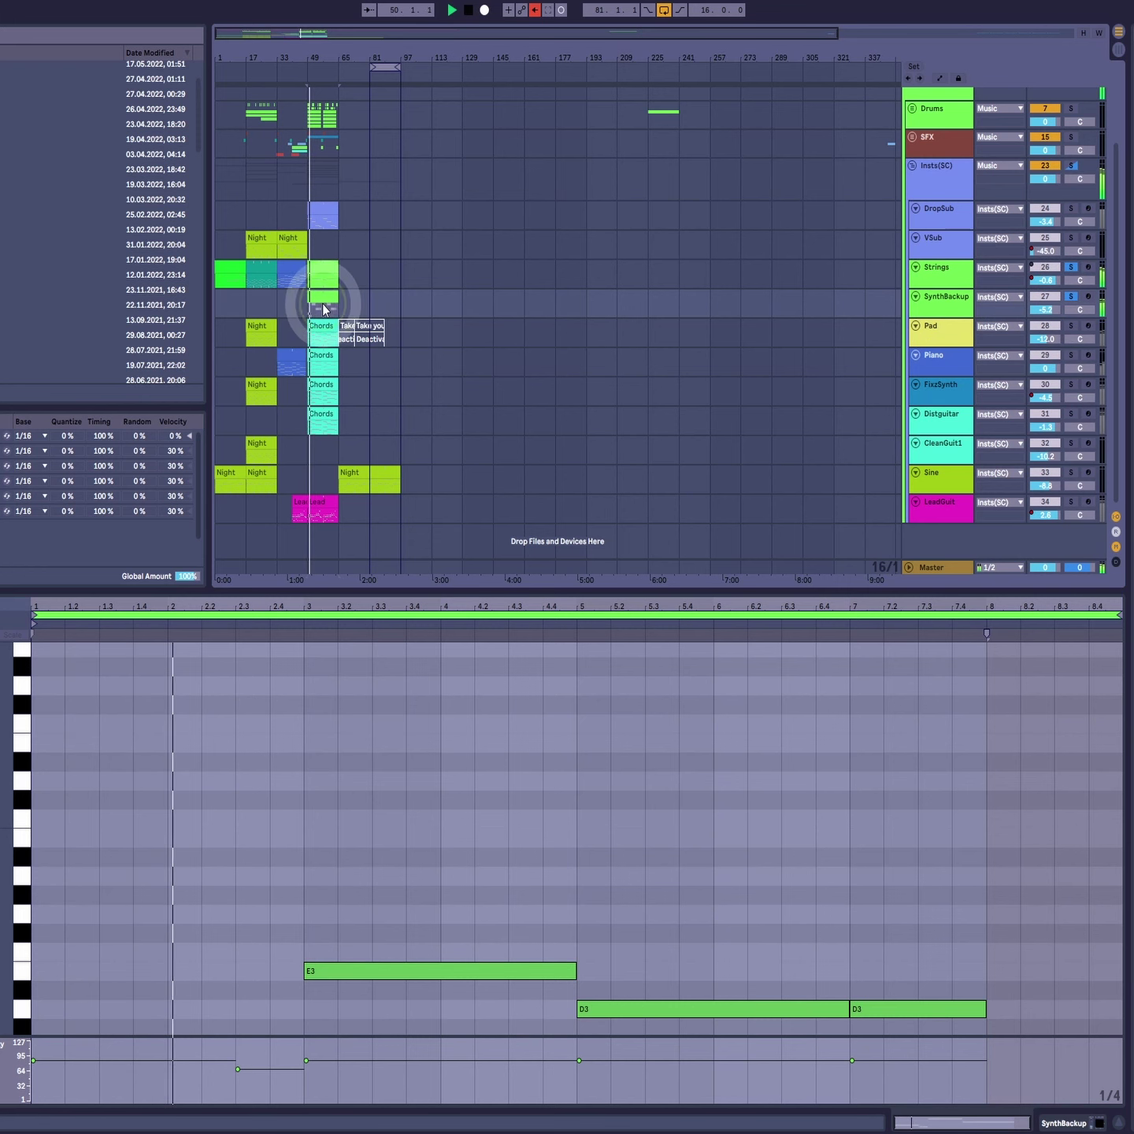
{"action": "scroll", "coordinate": [250, 858], "scroll_direction": "down", "scroll_amount": 4}
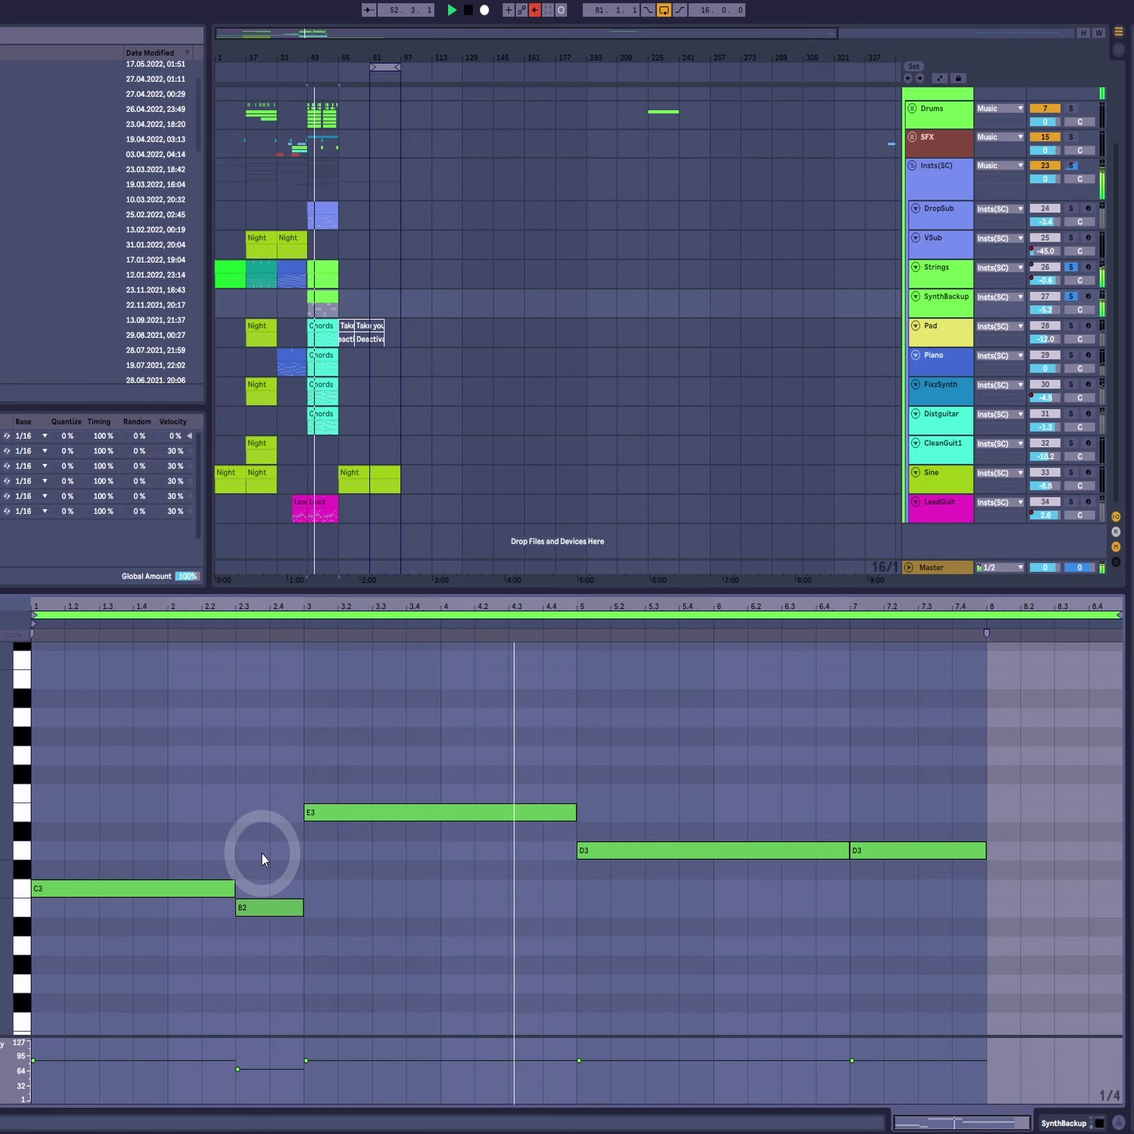
{"action": "scroll", "coordinate": [261, 854], "scroll_direction": "up", "scroll_amount": 3}
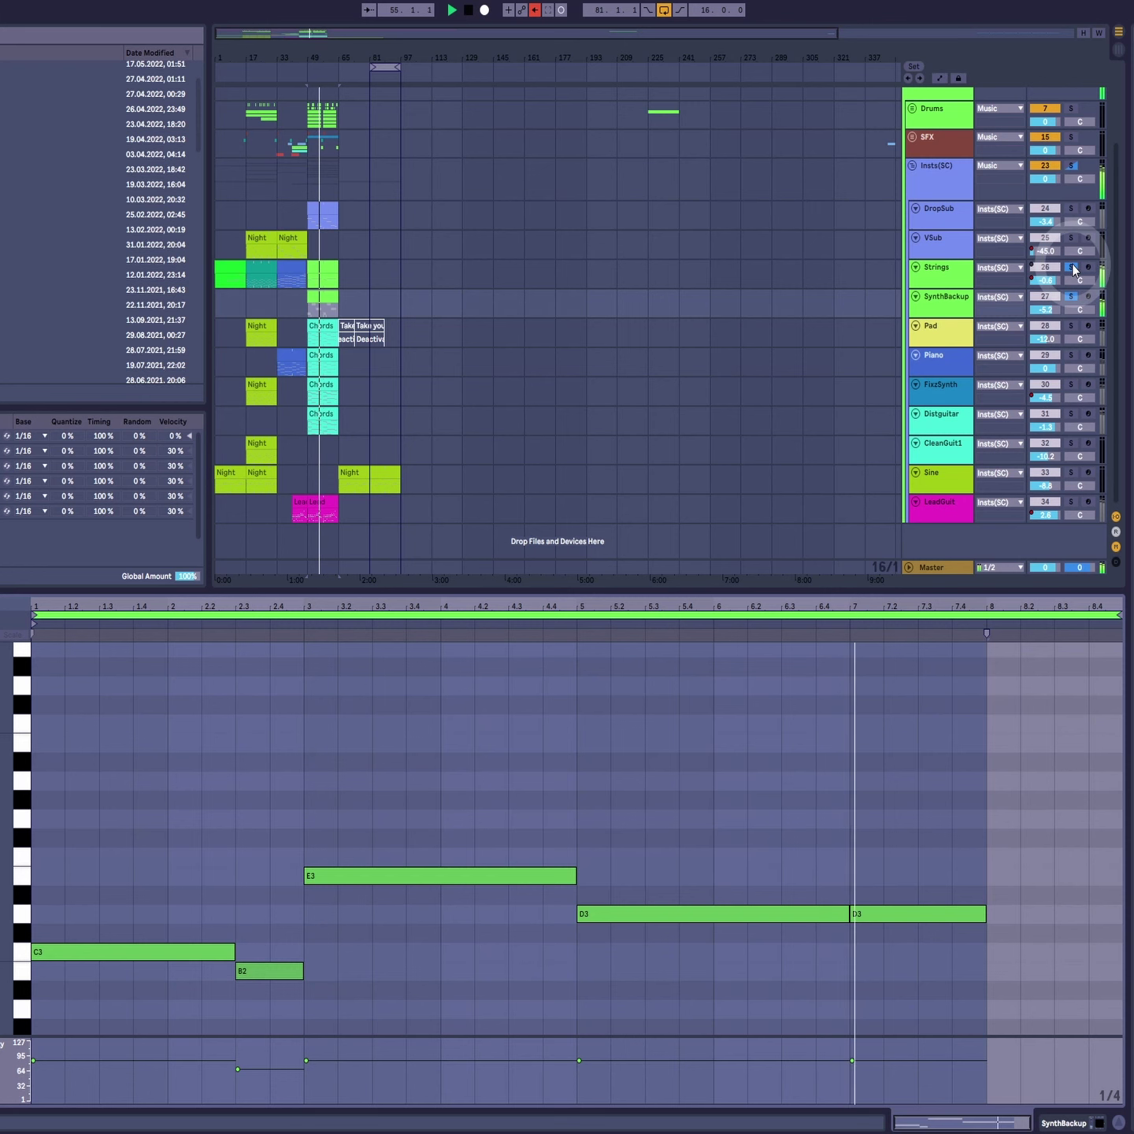
{"action": "key", "text": "space"}
{"action": "left_click", "coordinate": [1072, 267]}
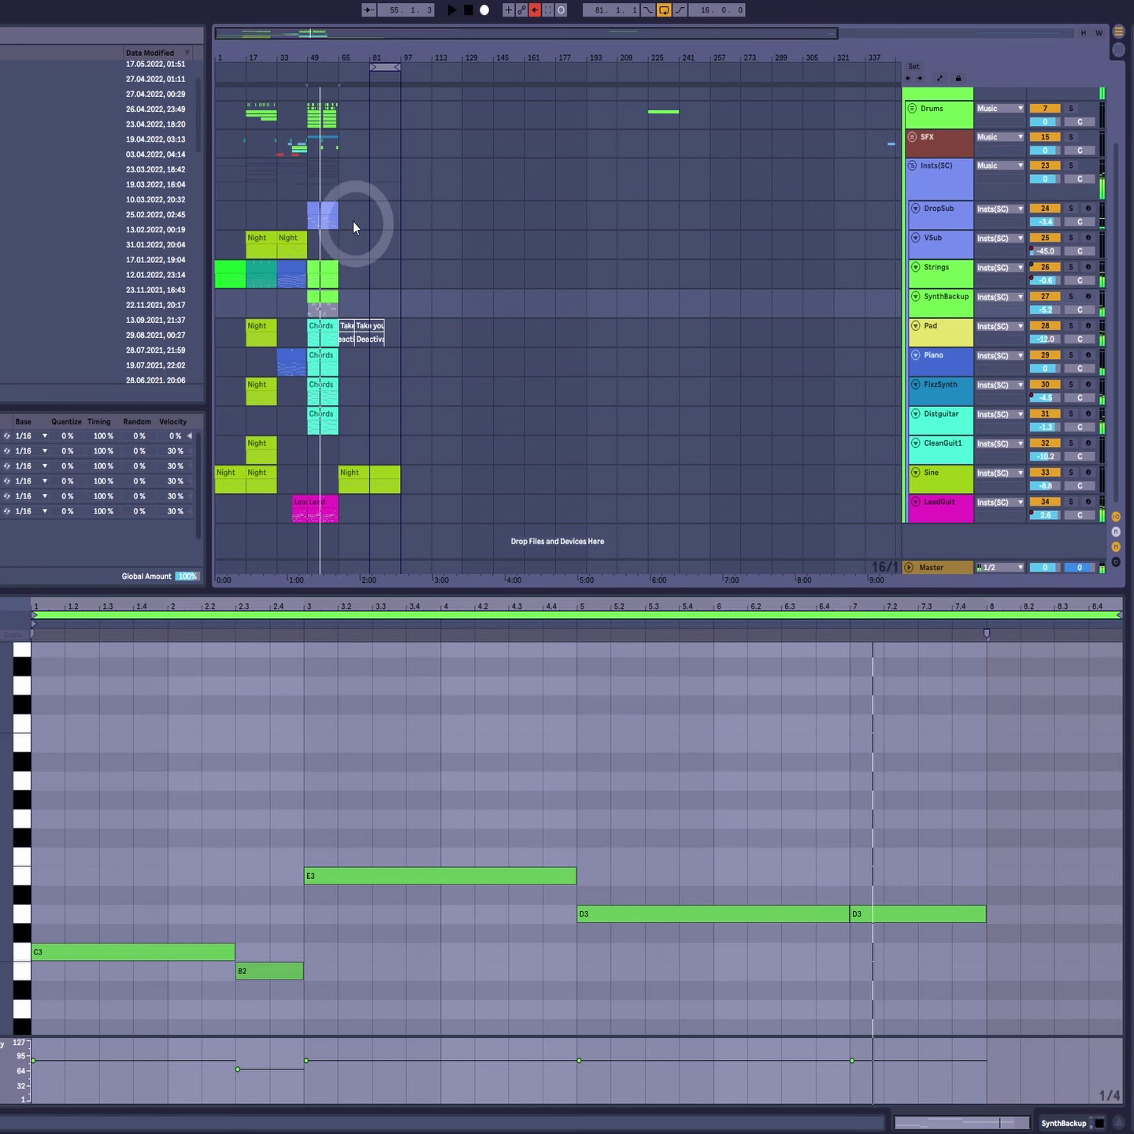
Step: Open the DropSub clip and play its bass notes in solo, and briefly play the drop with all tracks
{"action": "left_click", "coordinate": [324, 210]}
{"action": "scroll", "coordinate": [420, 829], "scroll_direction": "down", "scroll_amount": 10}
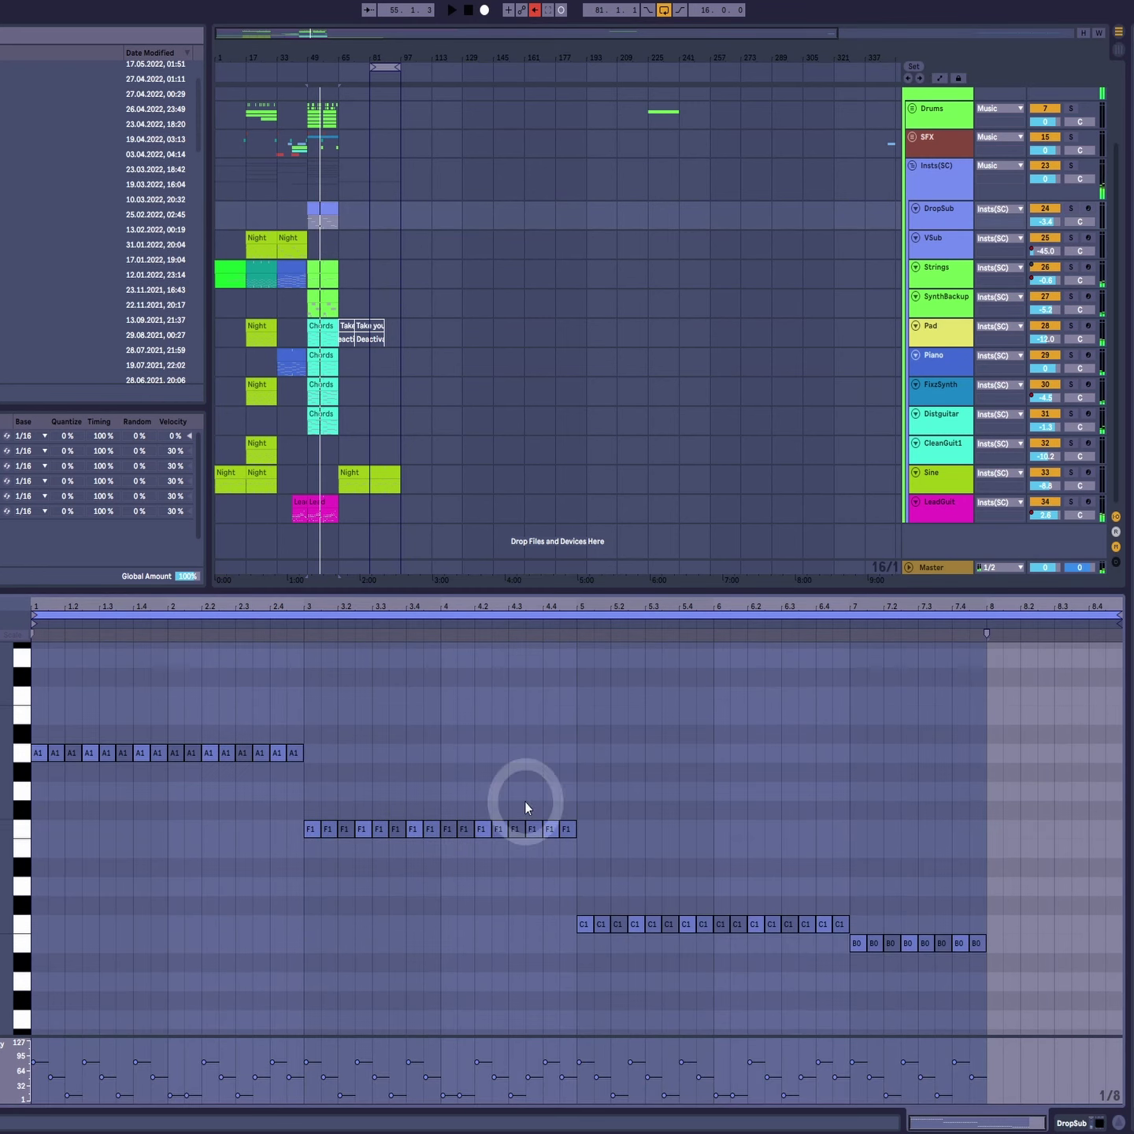
{"action": "left_click", "coordinate": [1070, 210]}
{"action": "key", "text": "space"}
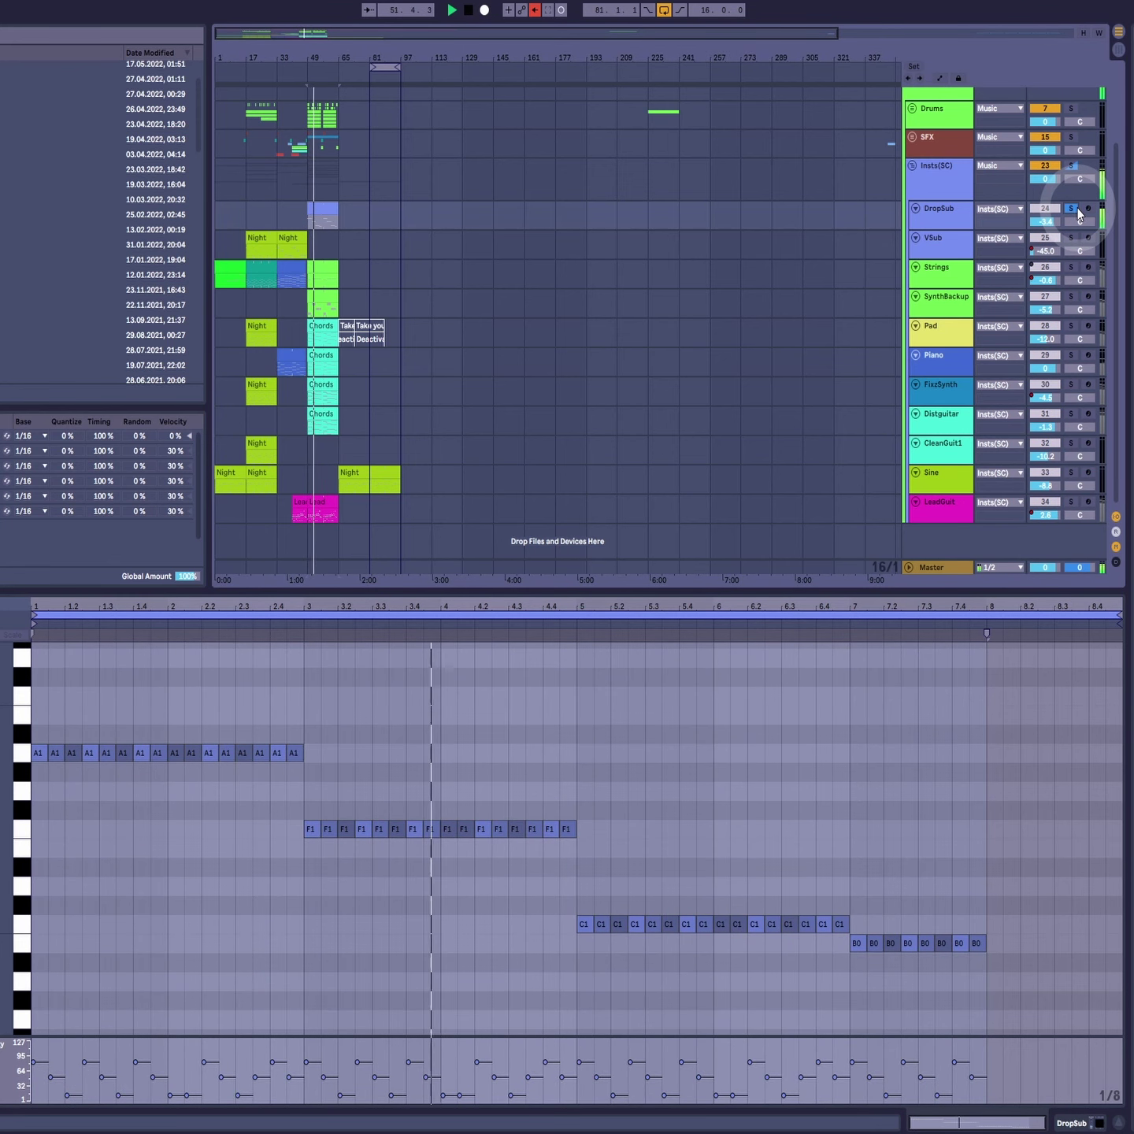
{"action": "key", "text": "space"}
{"action": "left_click", "coordinate": [1071, 207]}
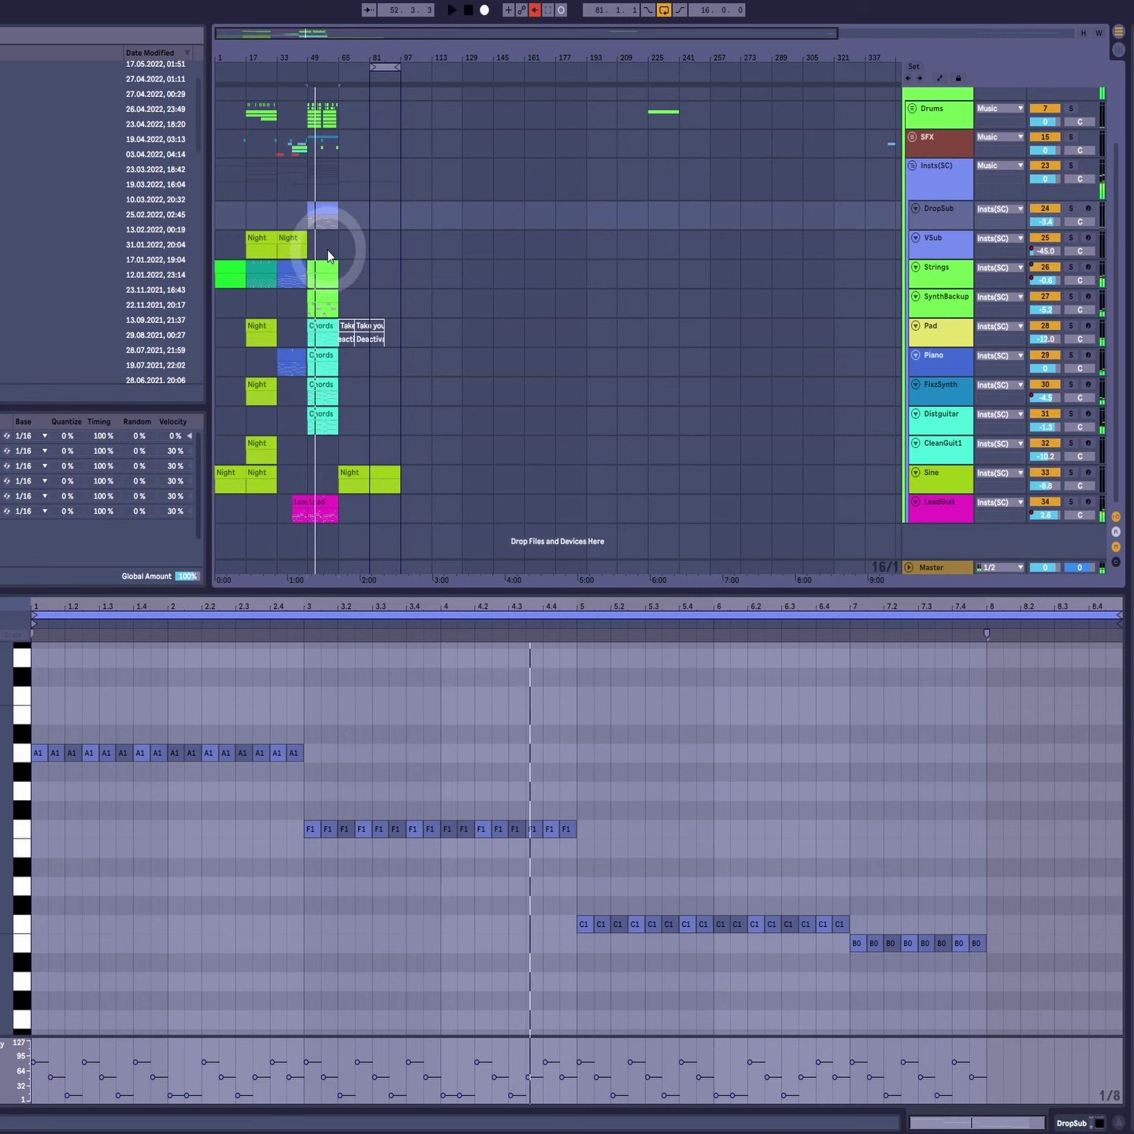
{"action": "double_click", "coordinate": [326, 210]}
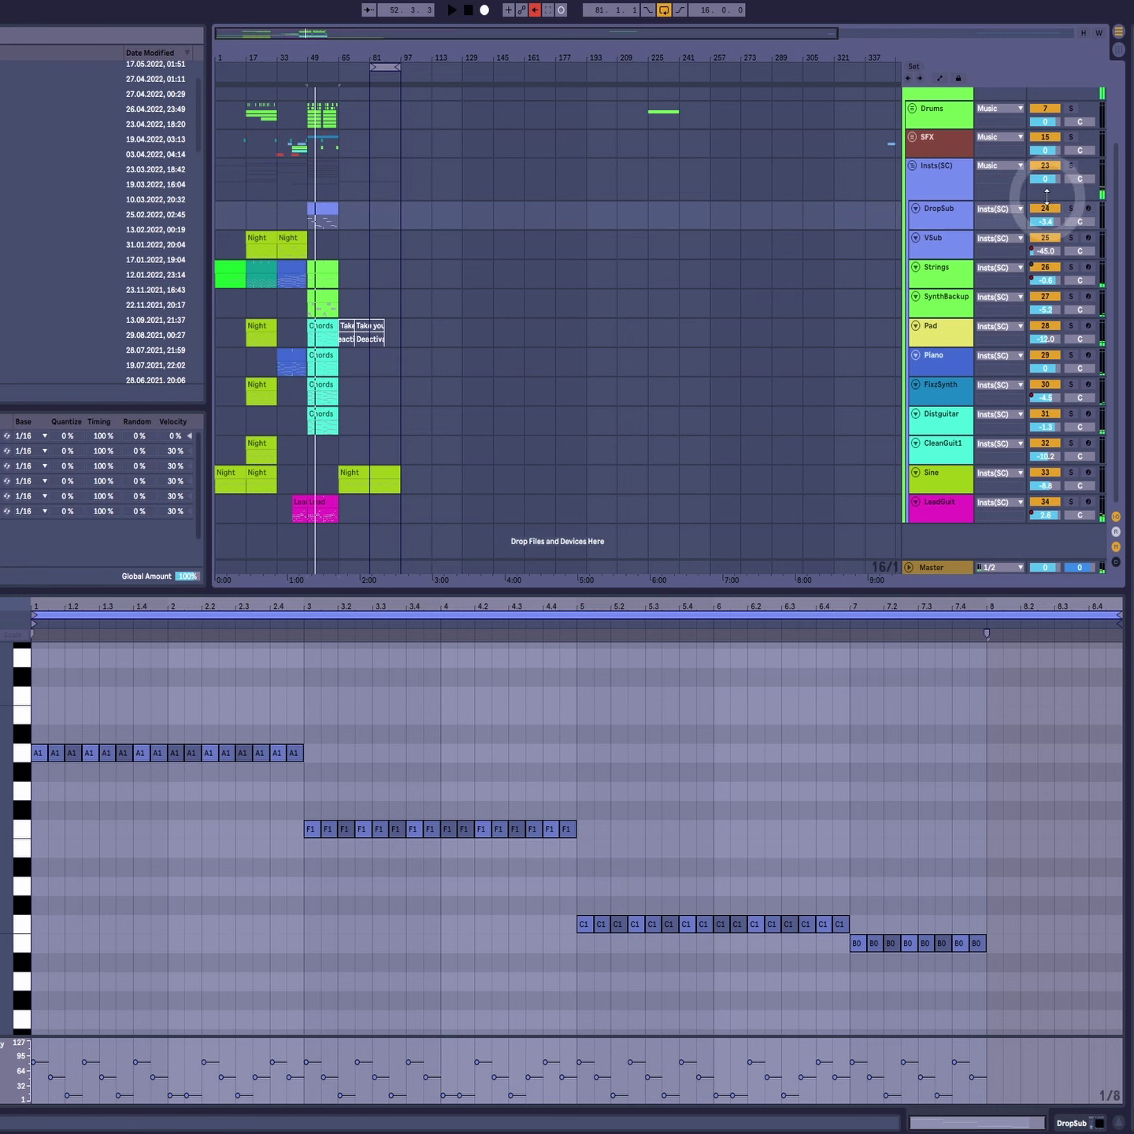
{"action": "key", "text": "space"}
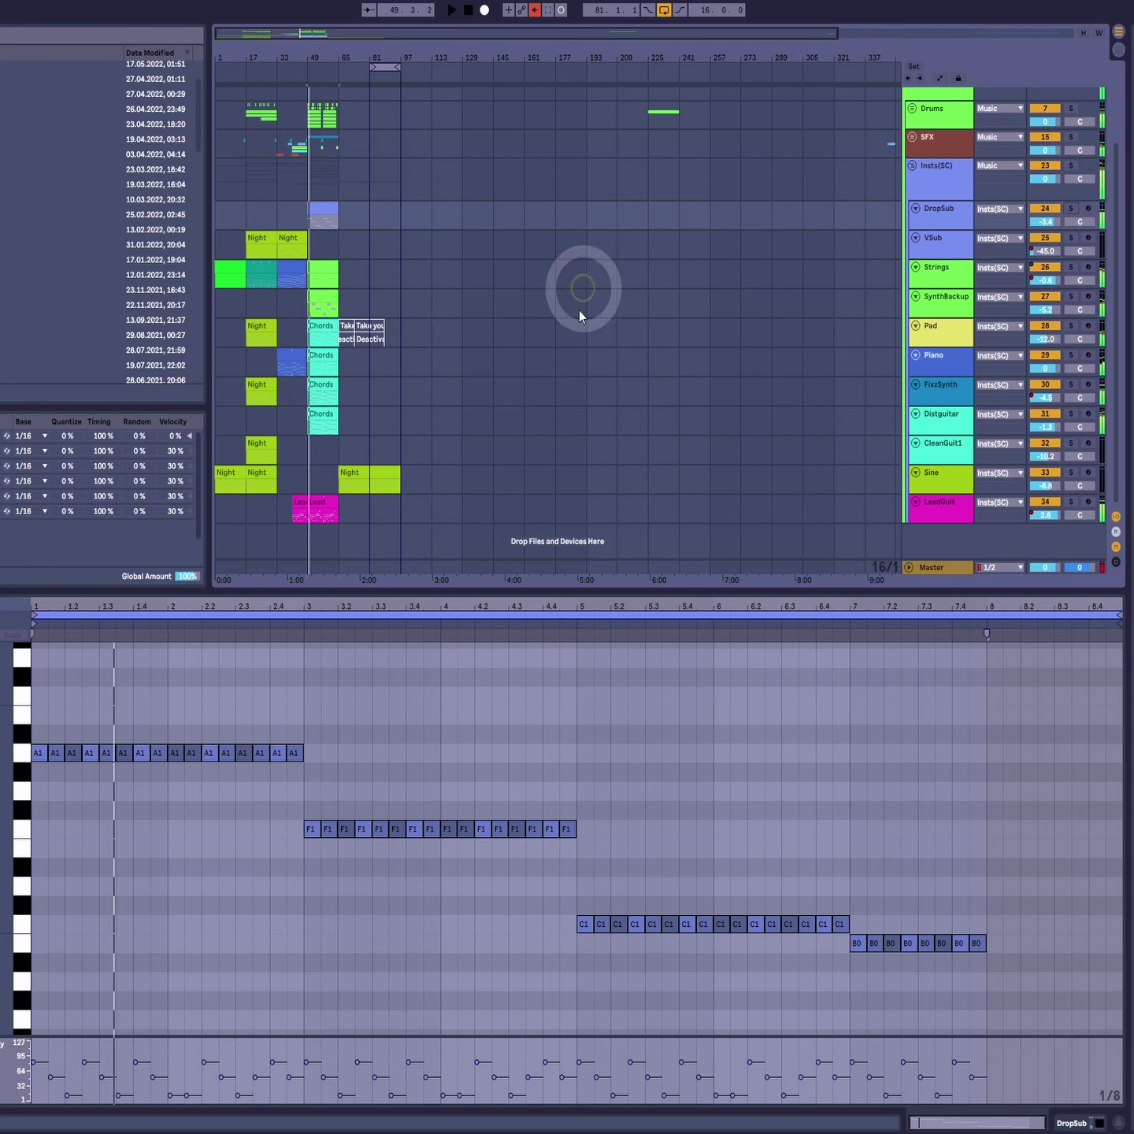
Step: Open the LeadGuit clip at bar 49 and play its melody in solo through the final B3 notes
{"action": "left_click", "coordinate": [327, 508]}
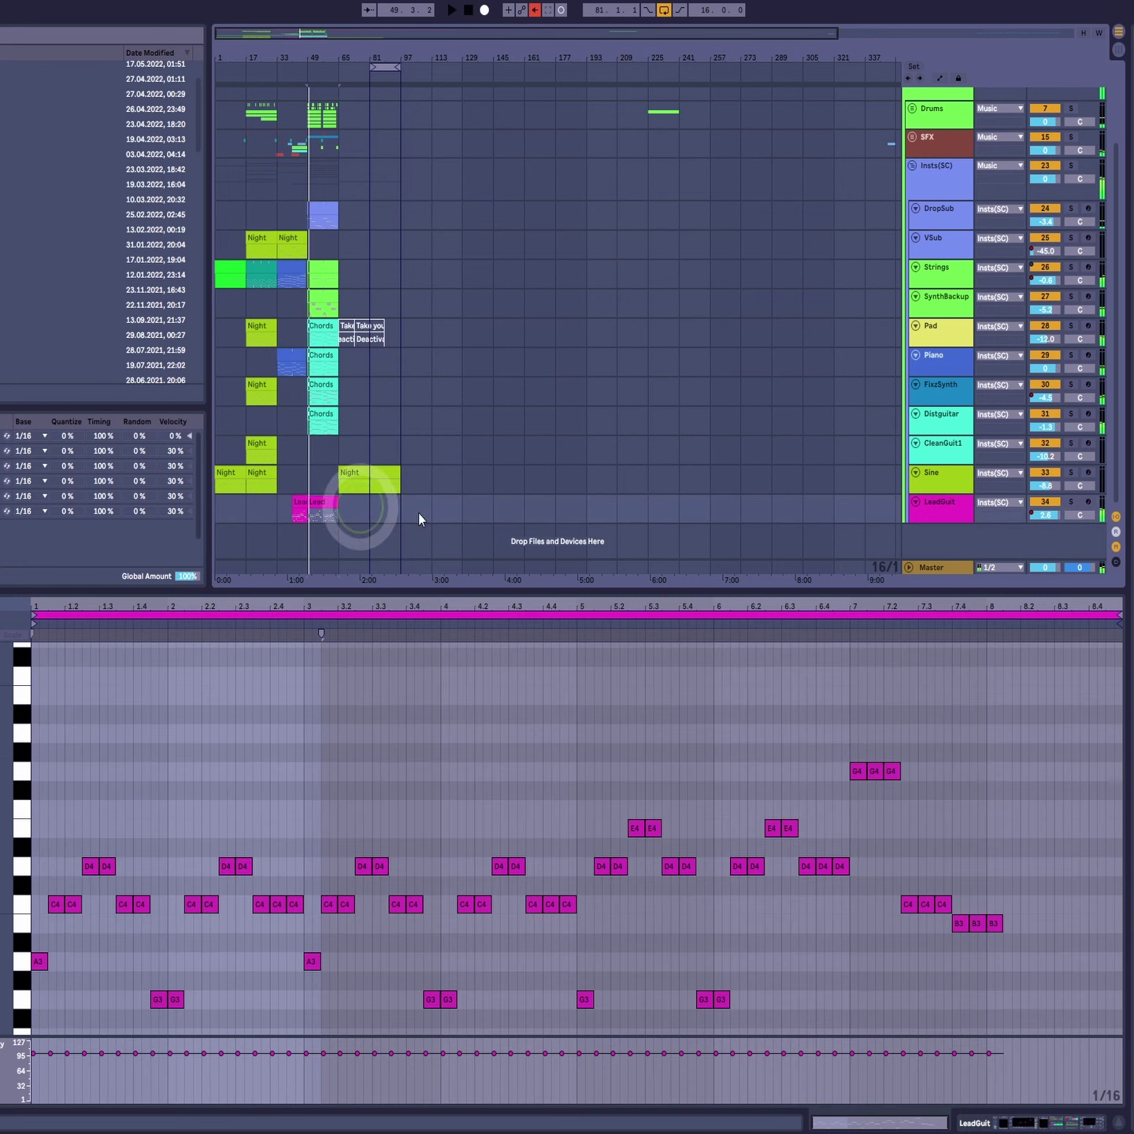
{"action": "left_click", "coordinate": [1070, 500]}
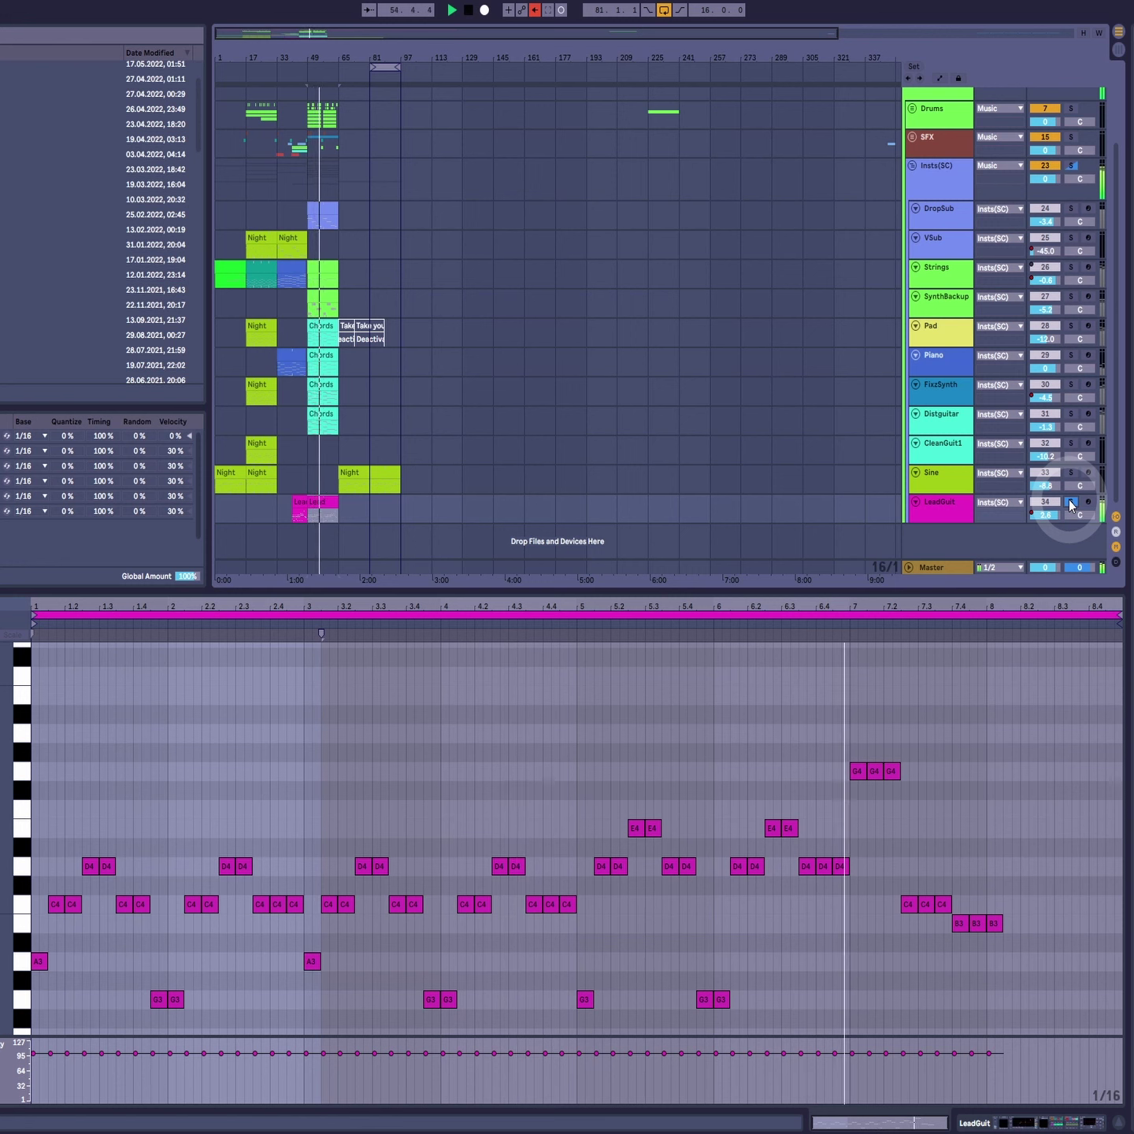
{"action": "key", "text": "space"}
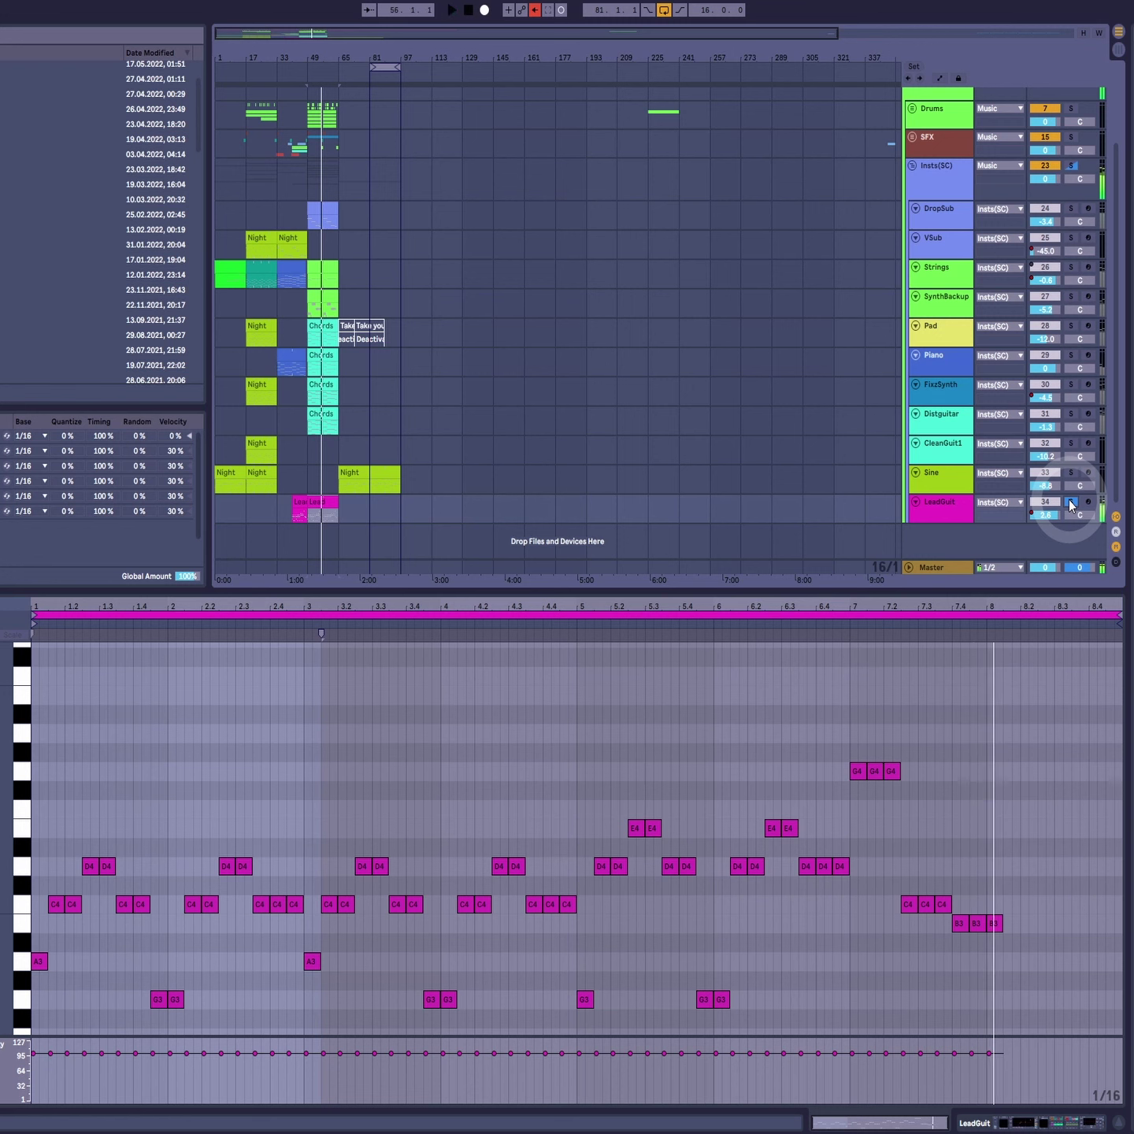
Step: Unsolo the LeadGuit track and select the G4 notes at clip bar 7, followed by the closing B3 notes
{"action": "left_click", "coordinate": [1069, 501]}
{"action": "left_click_drag", "start_coordinate": [821, 693], "coordinate": [943, 799]}
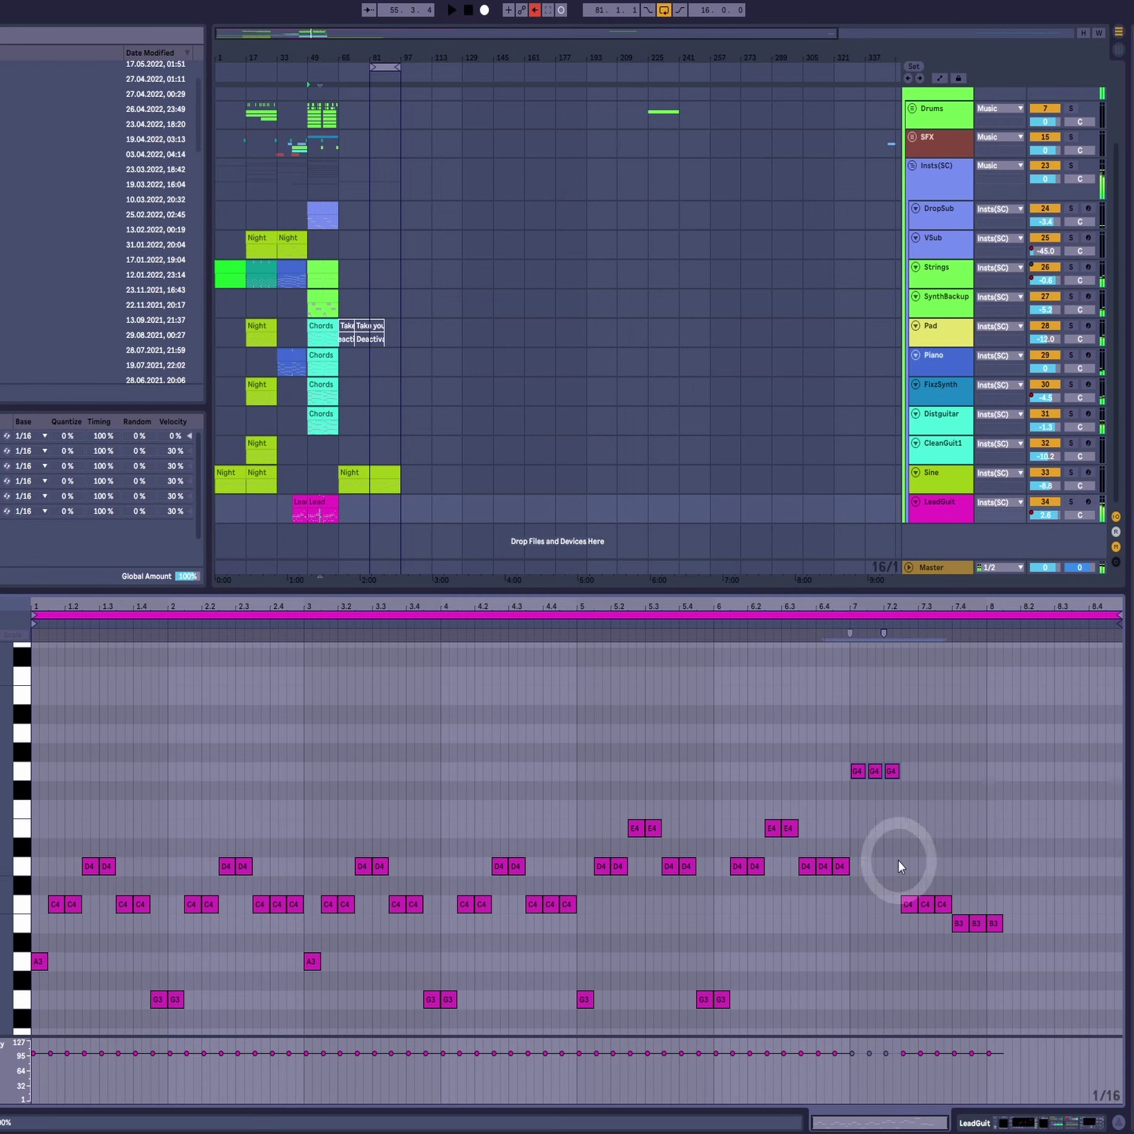
{"action": "left_click_drag", "start_coordinate": [891, 856], "coordinate": [1017, 961]}
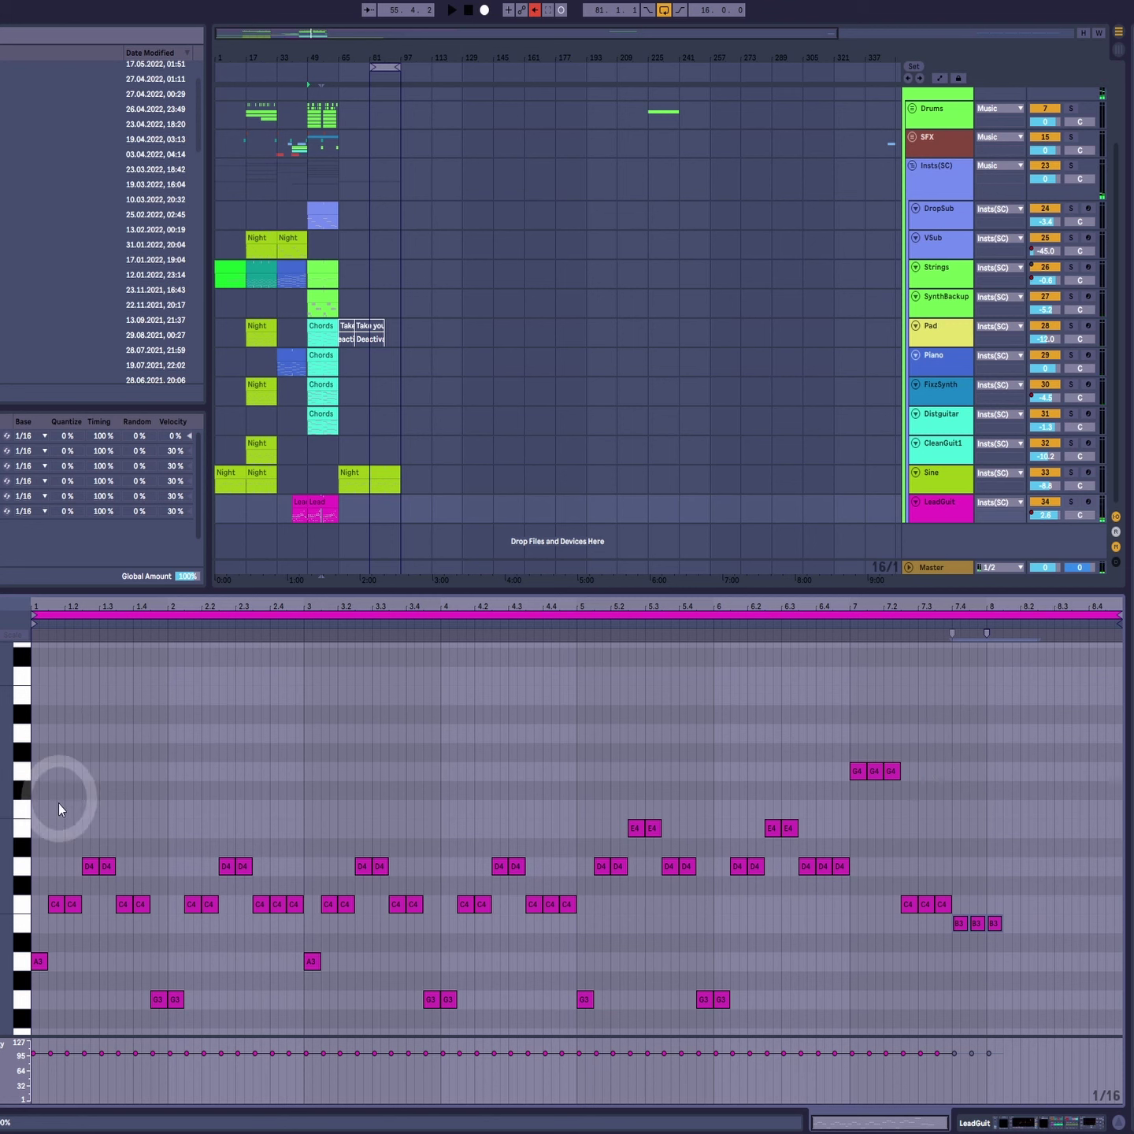
Step: Examine the opening of the LeadGuit melody by selecting its first A3 note and the repeated D4 notes
{"action": "left_click", "coordinate": [38, 961]}
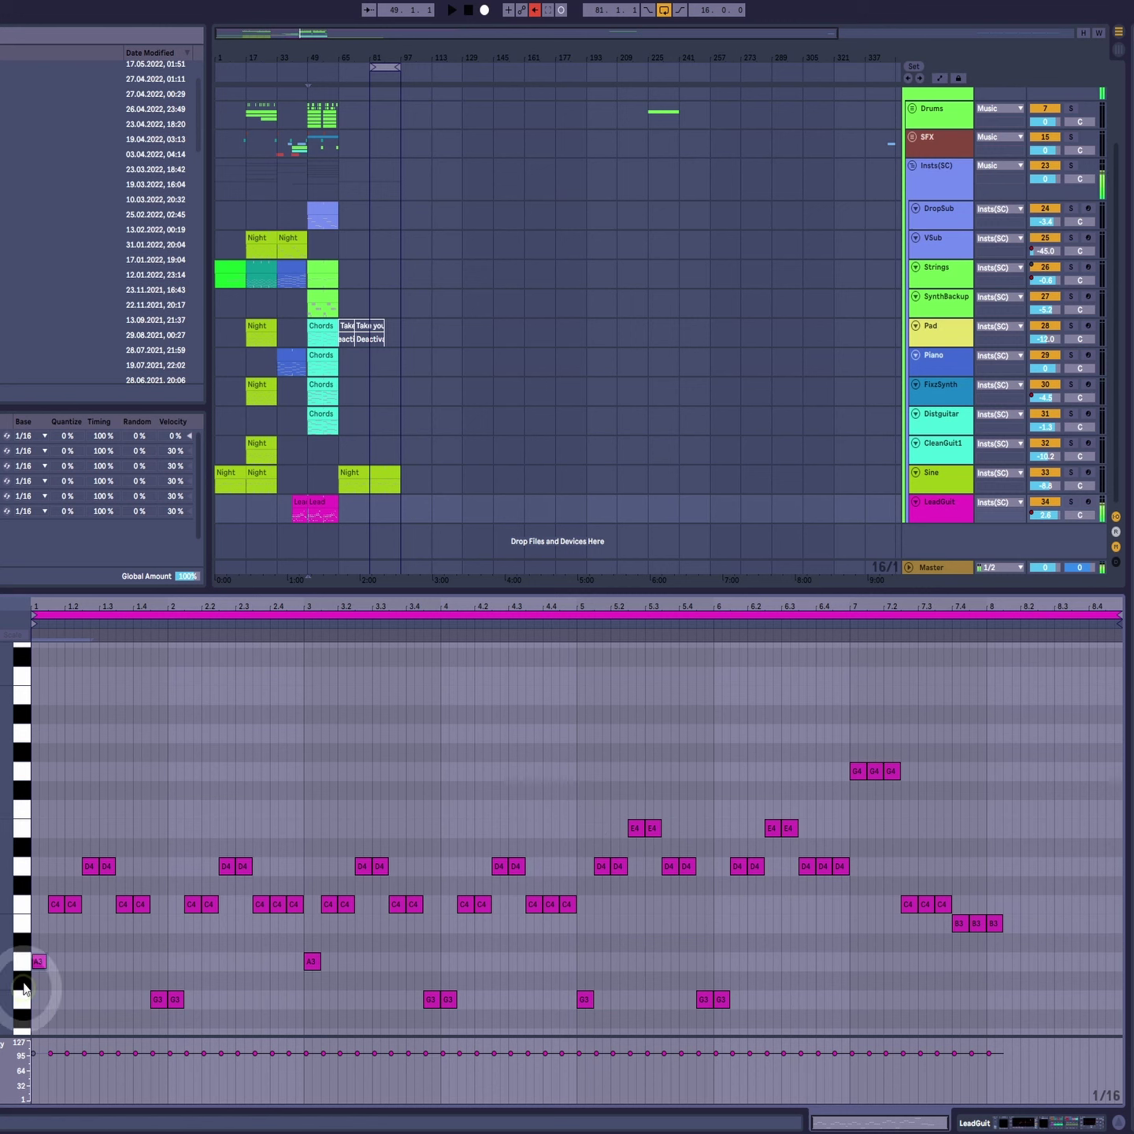
{"action": "left_click_drag", "start_coordinate": [40, 898], "coordinate": [70, 866]}
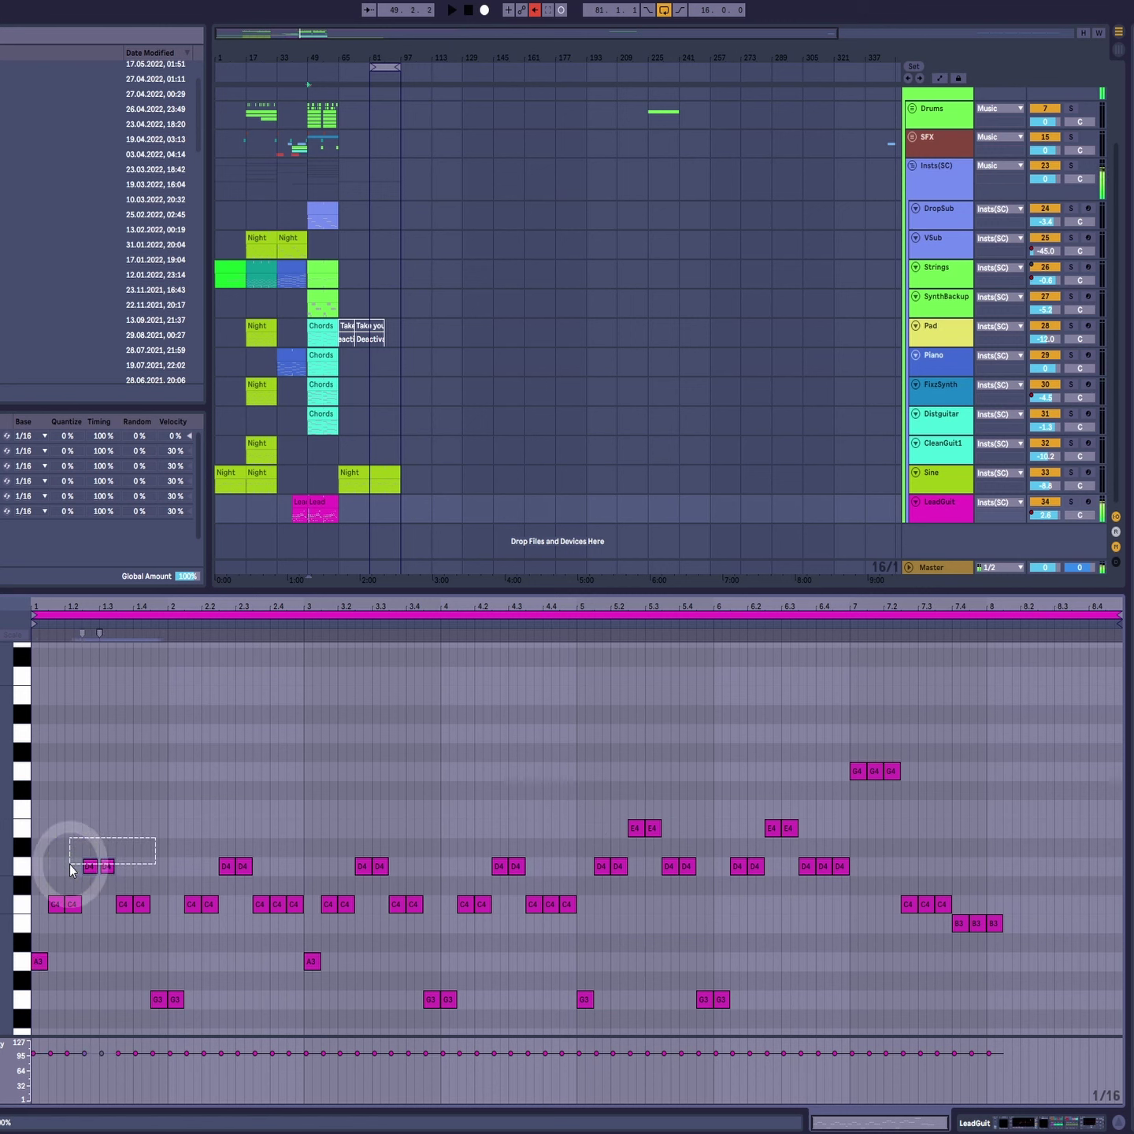
{"action": "left_click", "coordinate": [85, 908]}
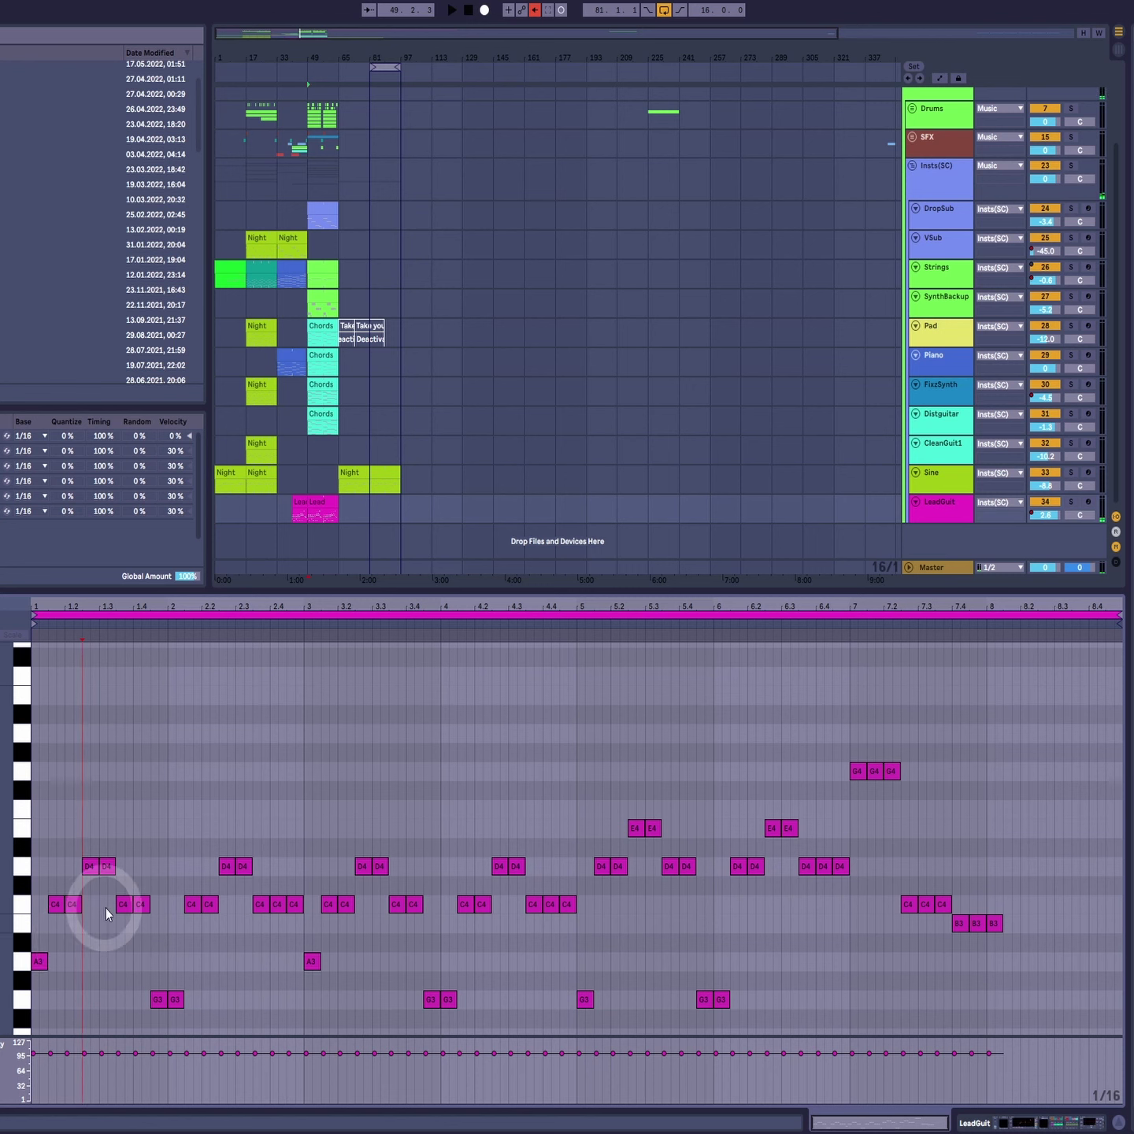
{"action": "left_click_drag", "start_coordinate": [131, 849], "coordinate": [62, 874]}
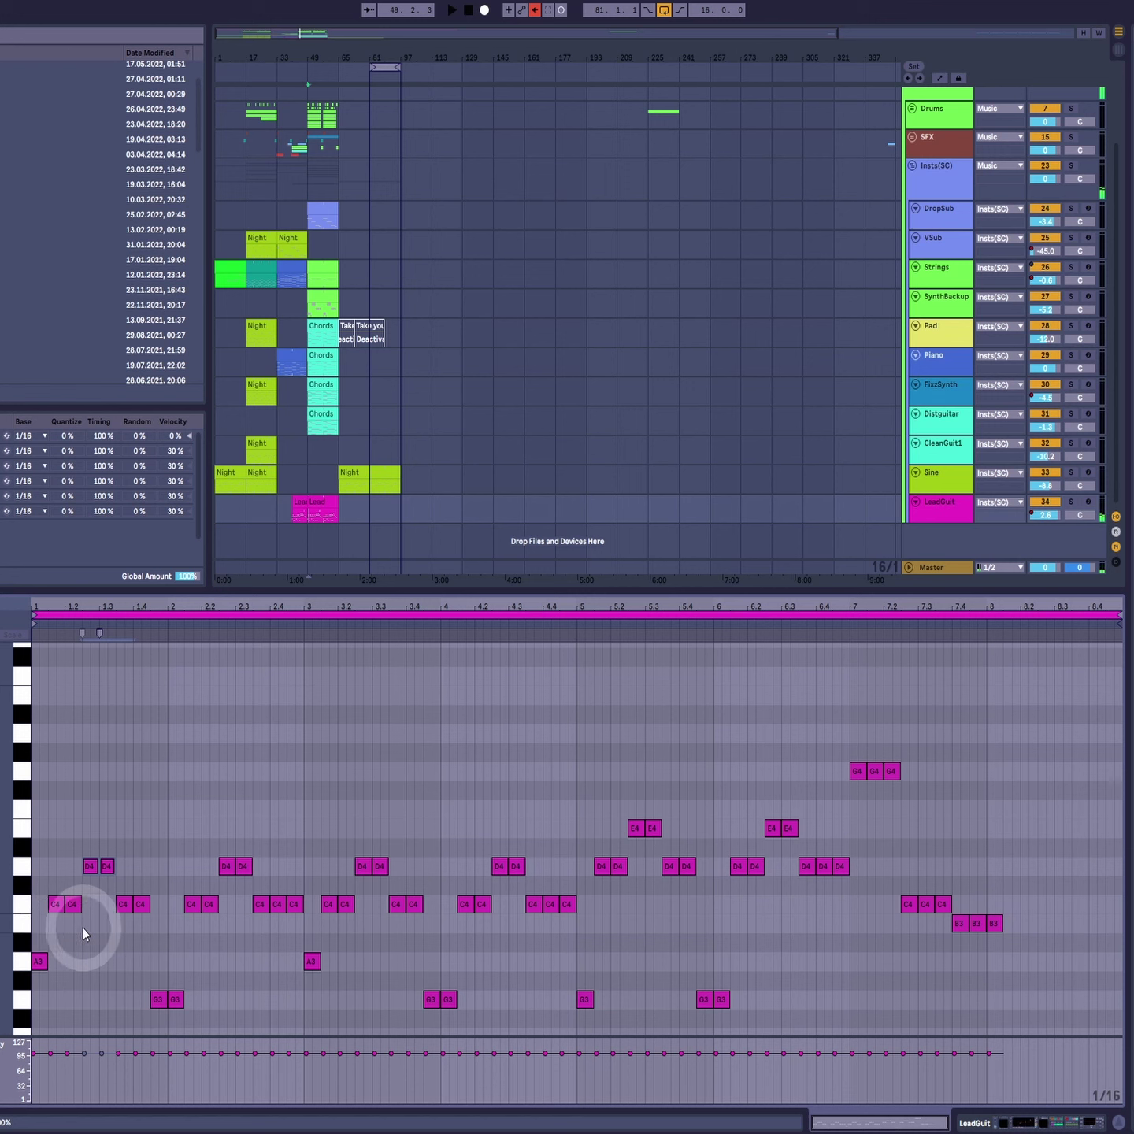
{"action": "left_click_drag", "start_coordinate": [71, 840], "coordinate": [58, 874]}
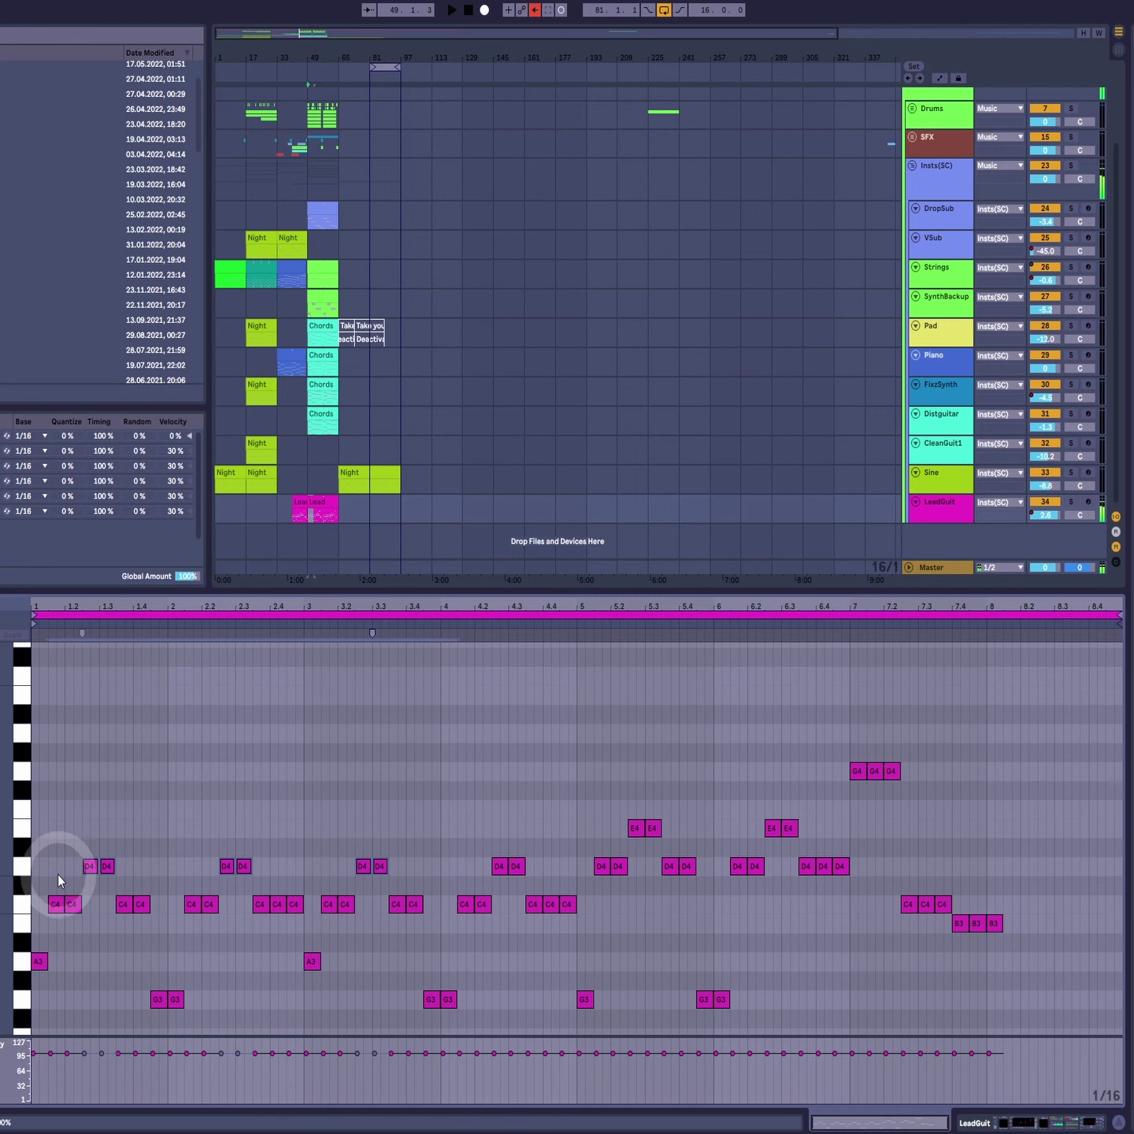
{"action": "left_click", "coordinate": [61, 929]}
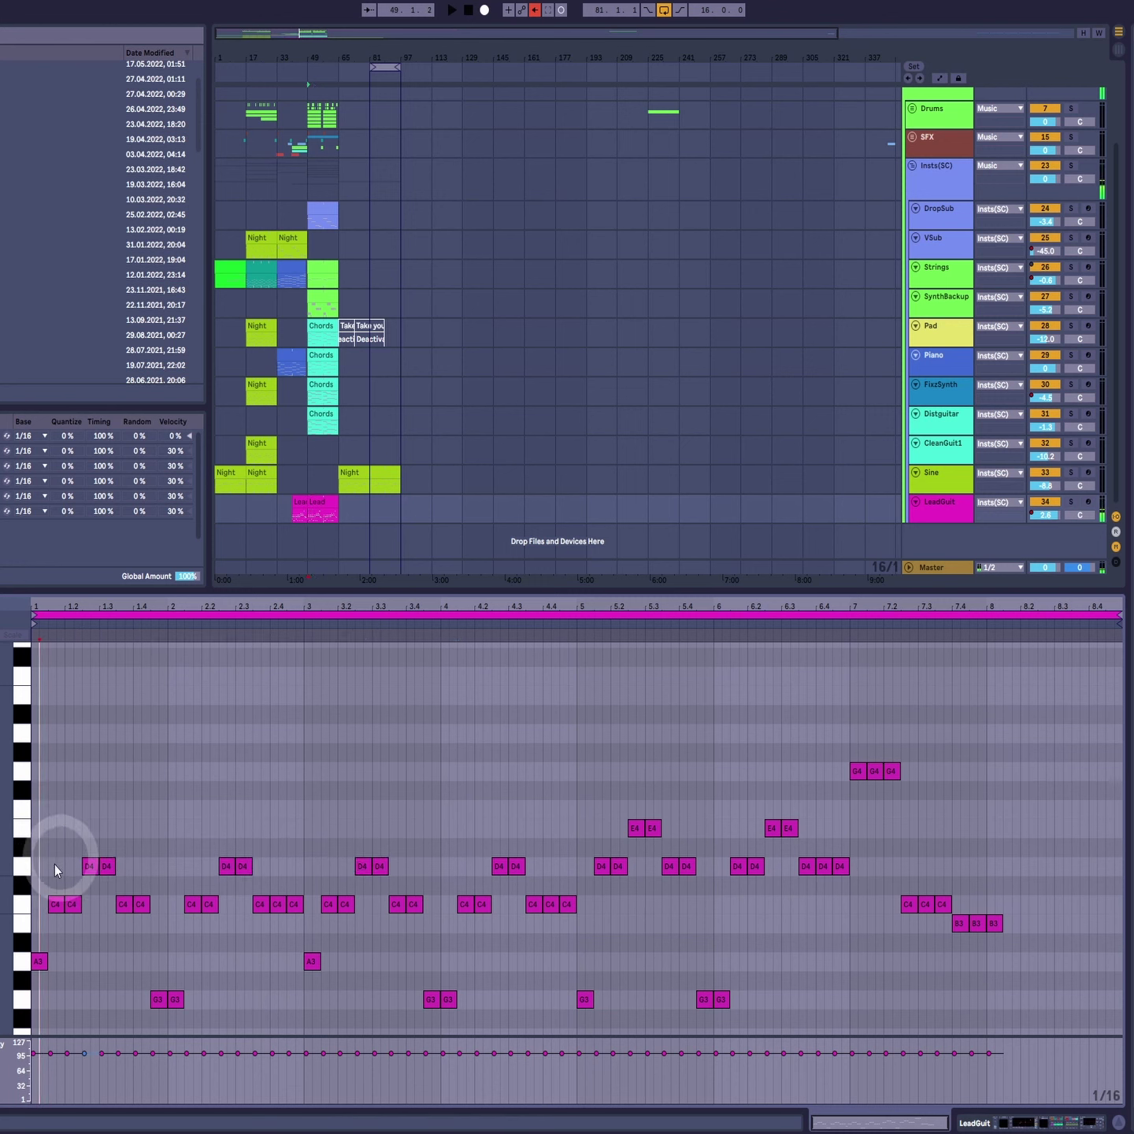
Step: Examine the melody through clip bar 2 by selecting its C4, G3 and D4 note pairs in turn
{"action": "scroll", "coordinate": [122, 949], "scroll_direction": "down", "scroll_amount": 2}
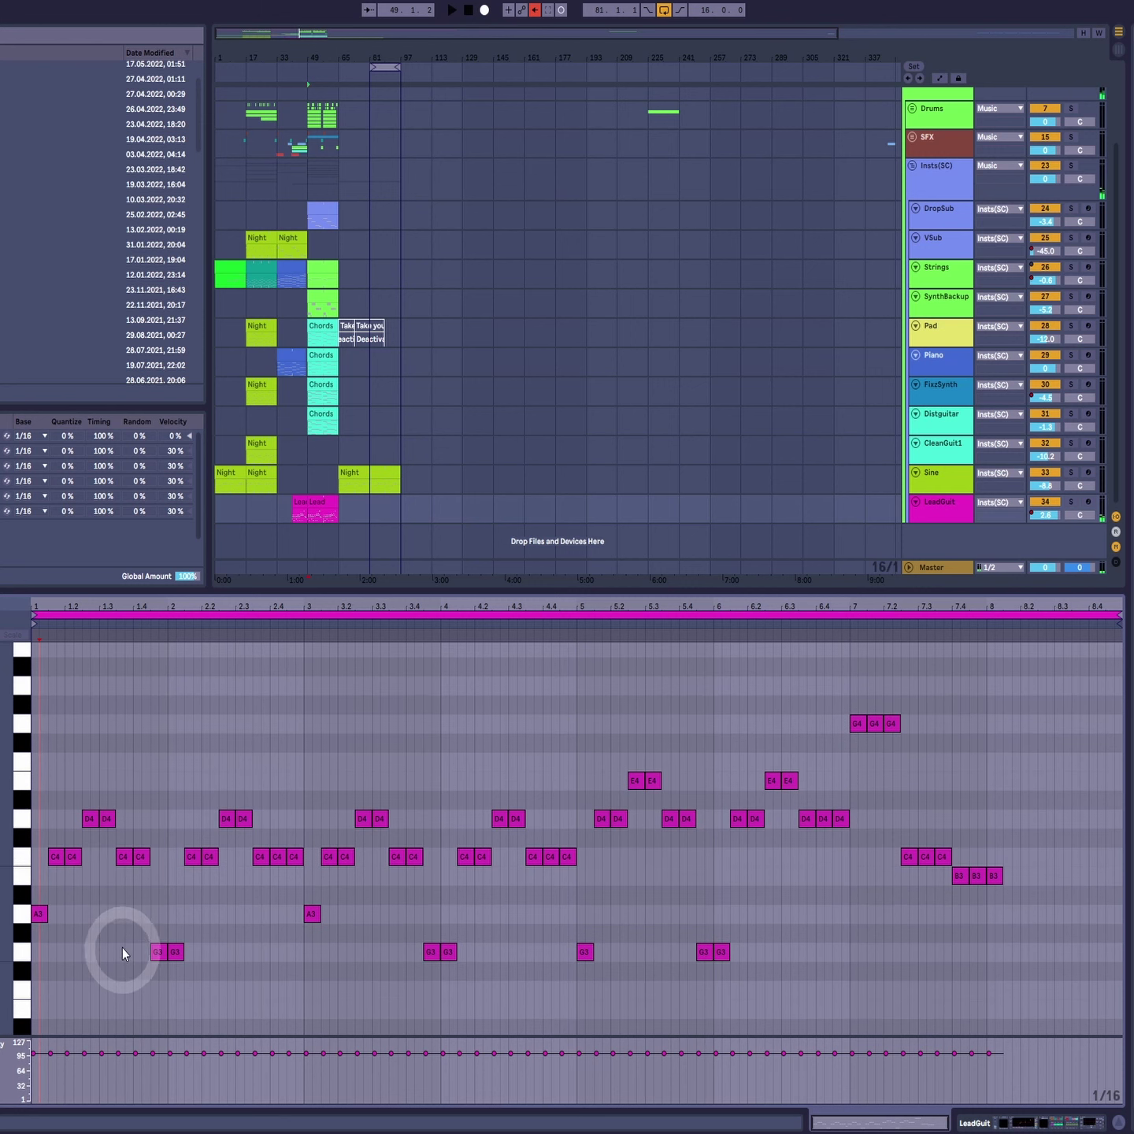
{"action": "scroll", "coordinate": [118, 866], "scroll_direction": "up", "scroll_amount": 4}
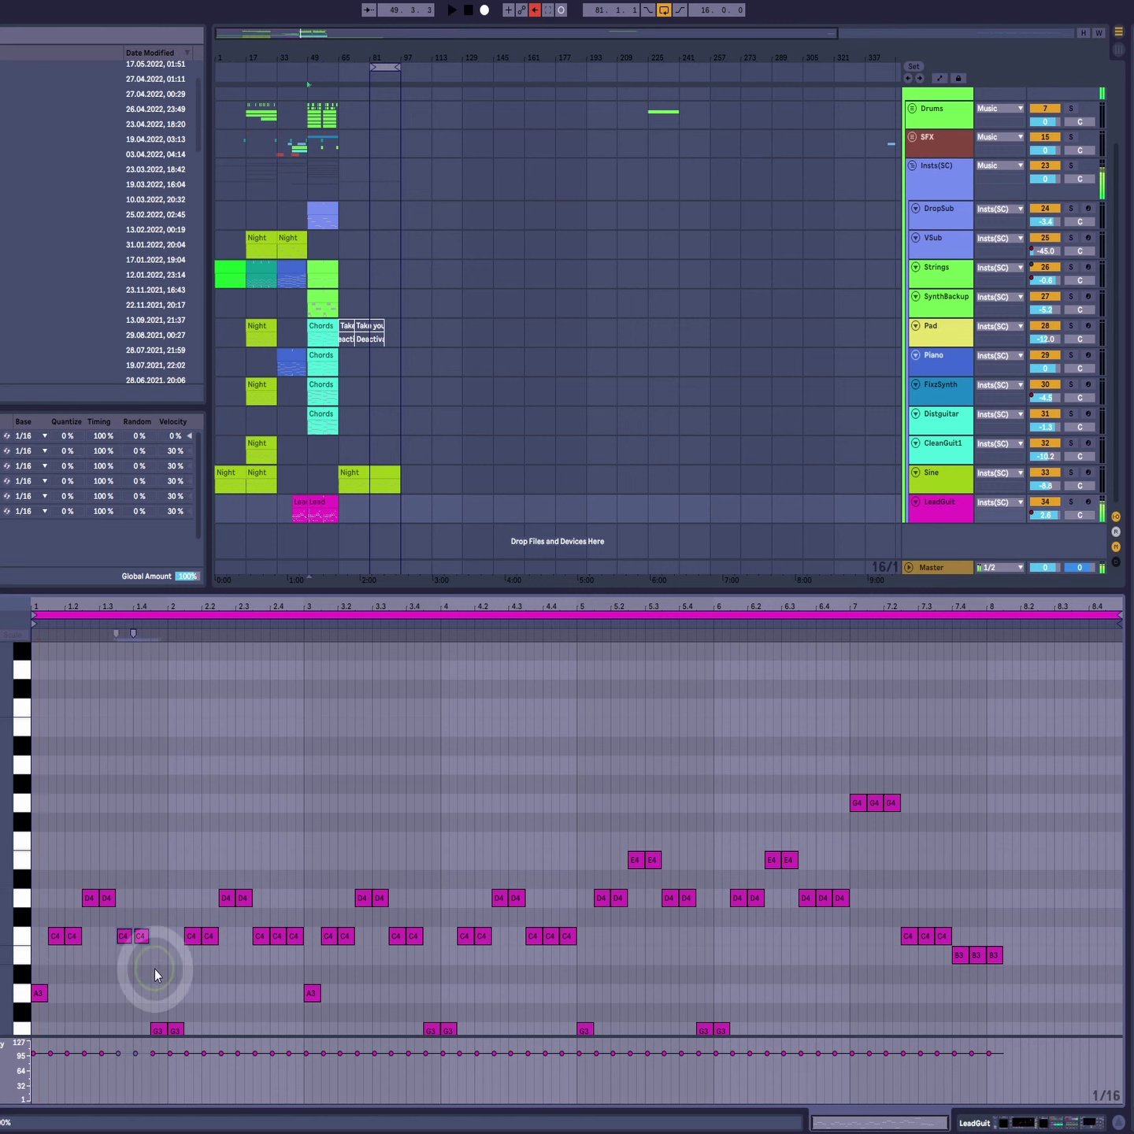
{"action": "scroll", "coordinate": [193, 952], "scroll_direction": "down", "scroll_amount": 3}
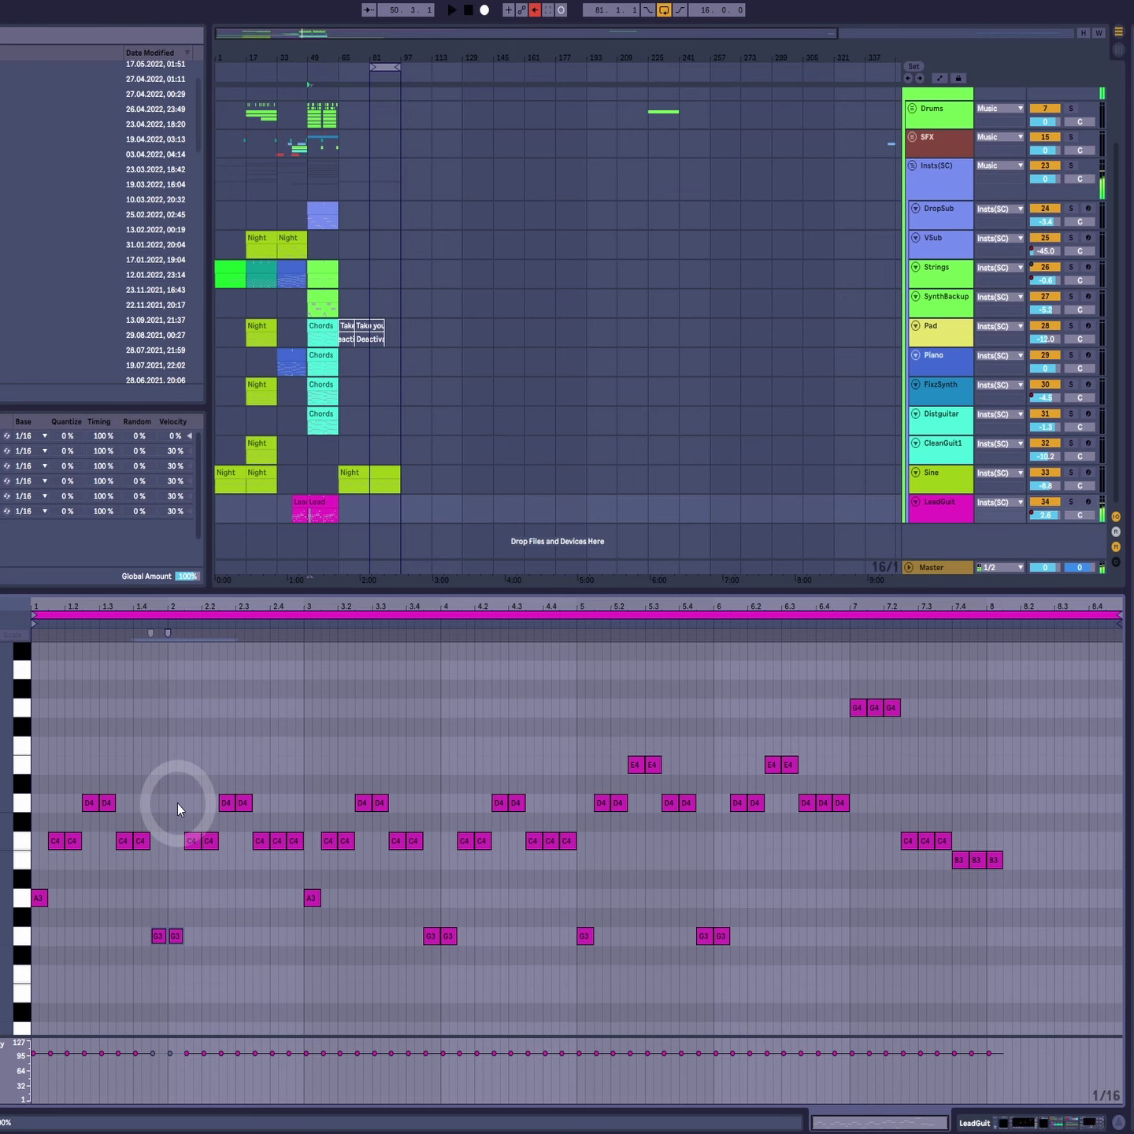
{"action": "left_click", "coordinate": [34, 897]}
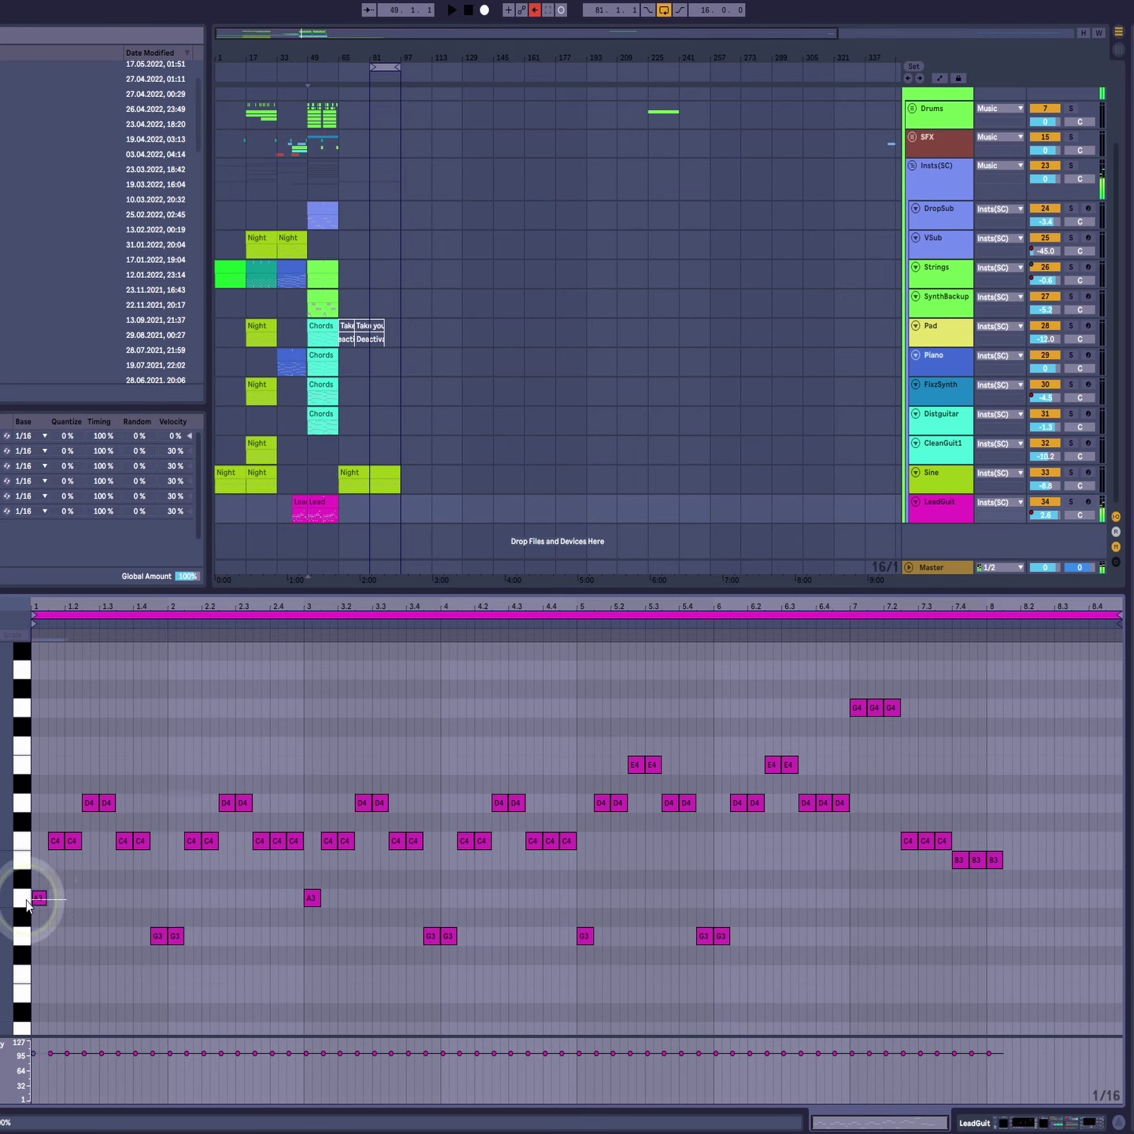
{"action": "left_click_drag", "start_coordinate": [196, 949], "coordinate": [197, 950]}
{"action": "left_click_drag", "start_coordinate": [182, 874], "coordinate": [275, 857]}
{"action": "left_click_drag", "start_coordinate": [192, 786], "coordinate": [263, 817]}
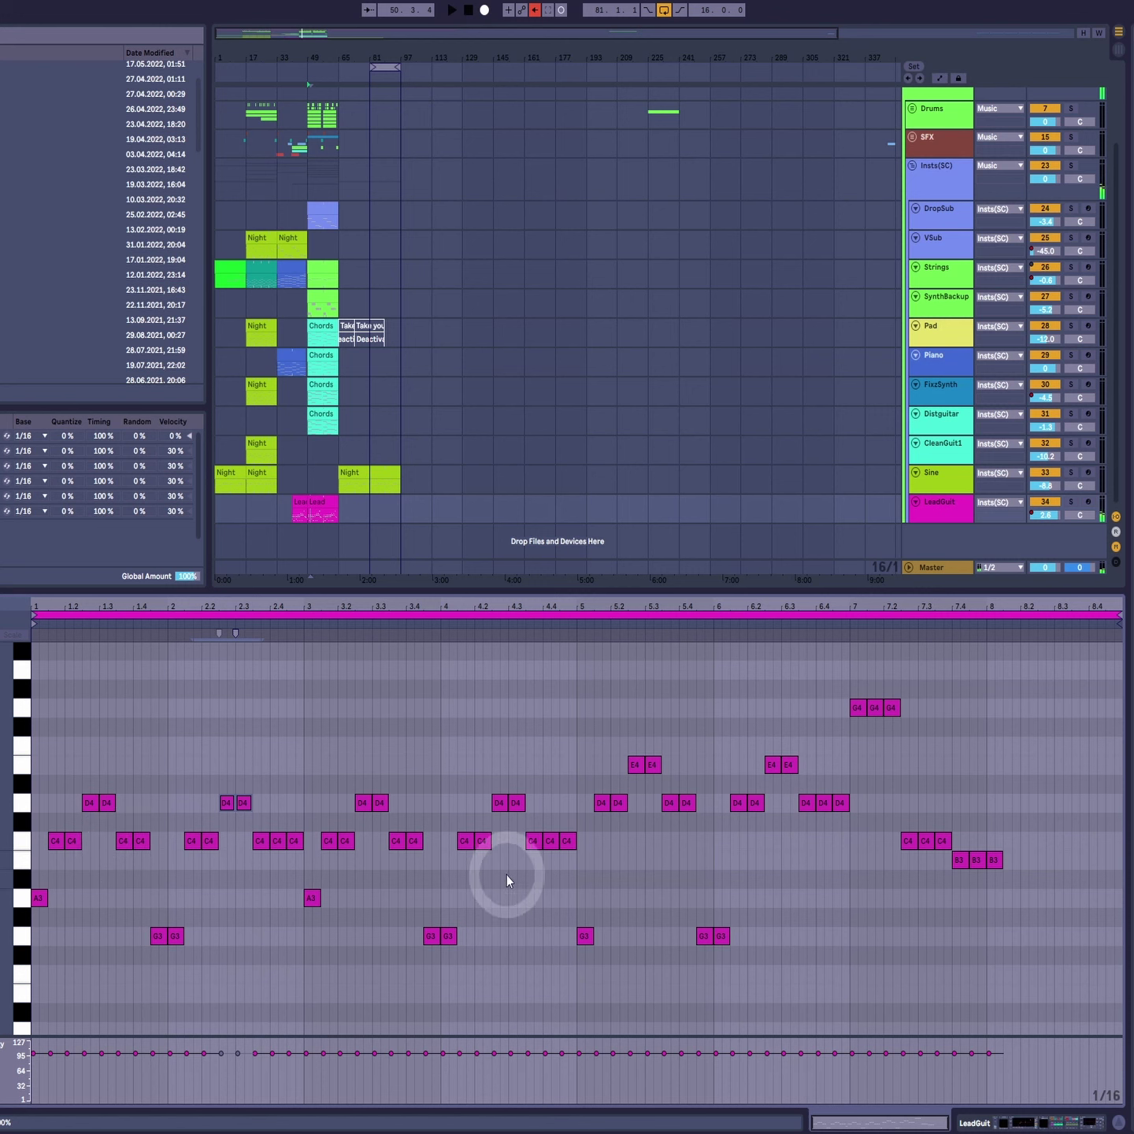
Step: Play the drop with all tracks from clip bar 2 and select the LeadGuit G3 note at clip bar 5
{"action": "key", "text": "space"}
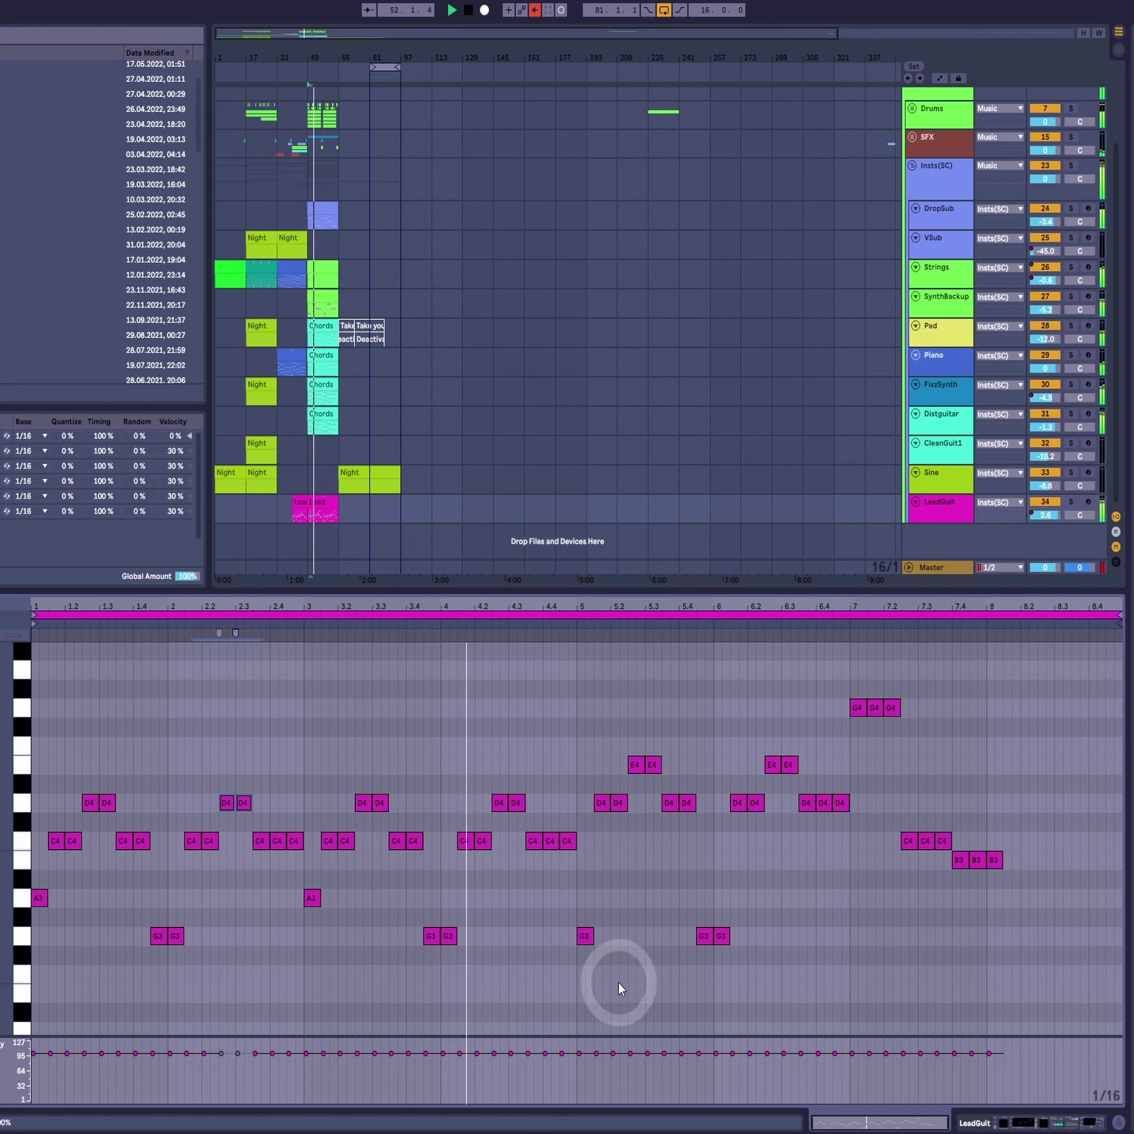
{"action": "key", "text": "space"}
{"action": "left_click", "coordinate": [577, 725]}
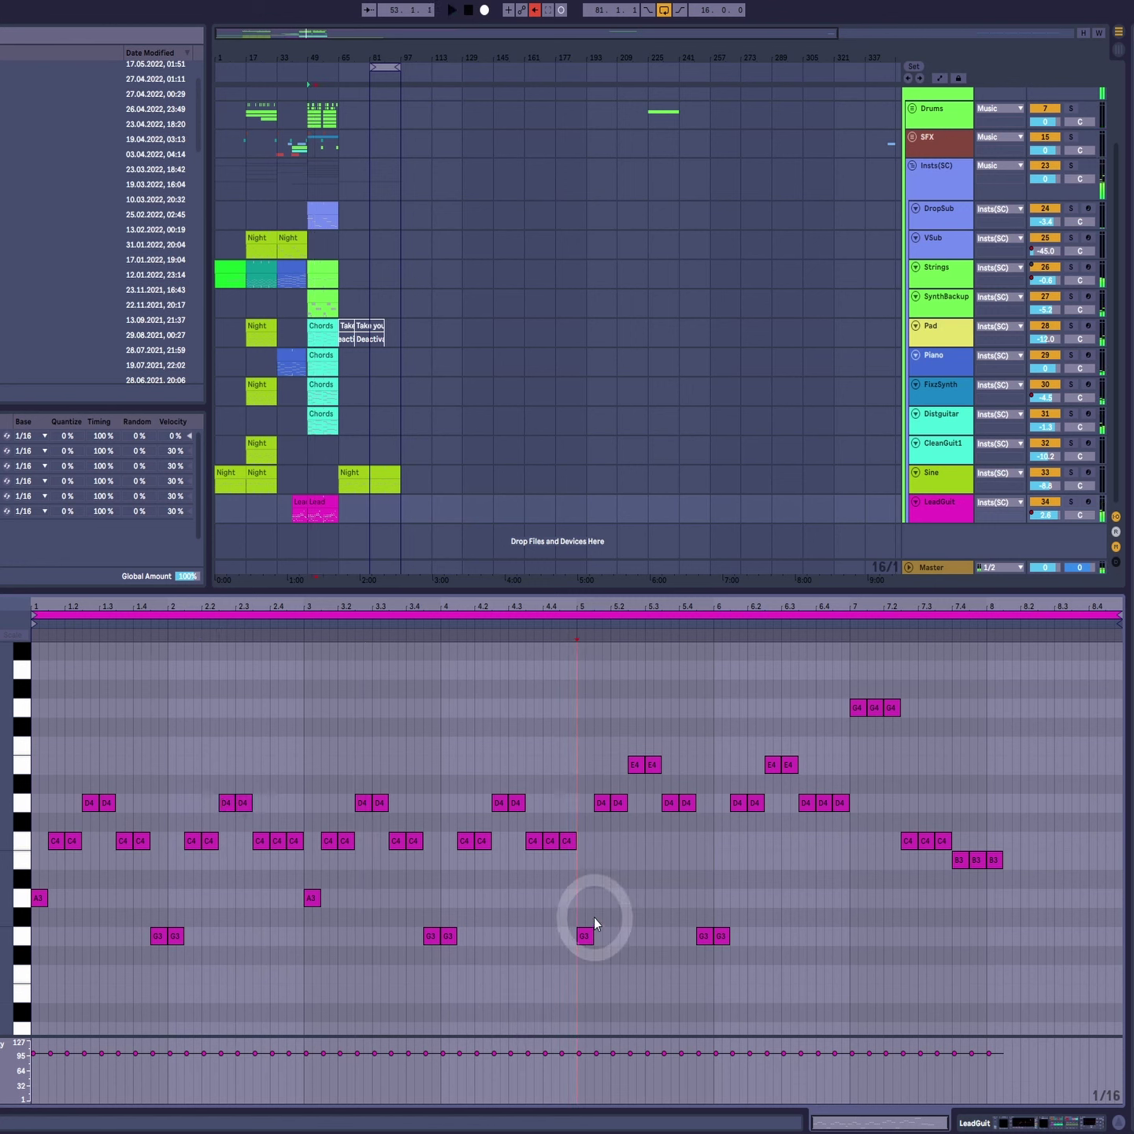
{"action": "left_click", "coordinate": [586, 936]}
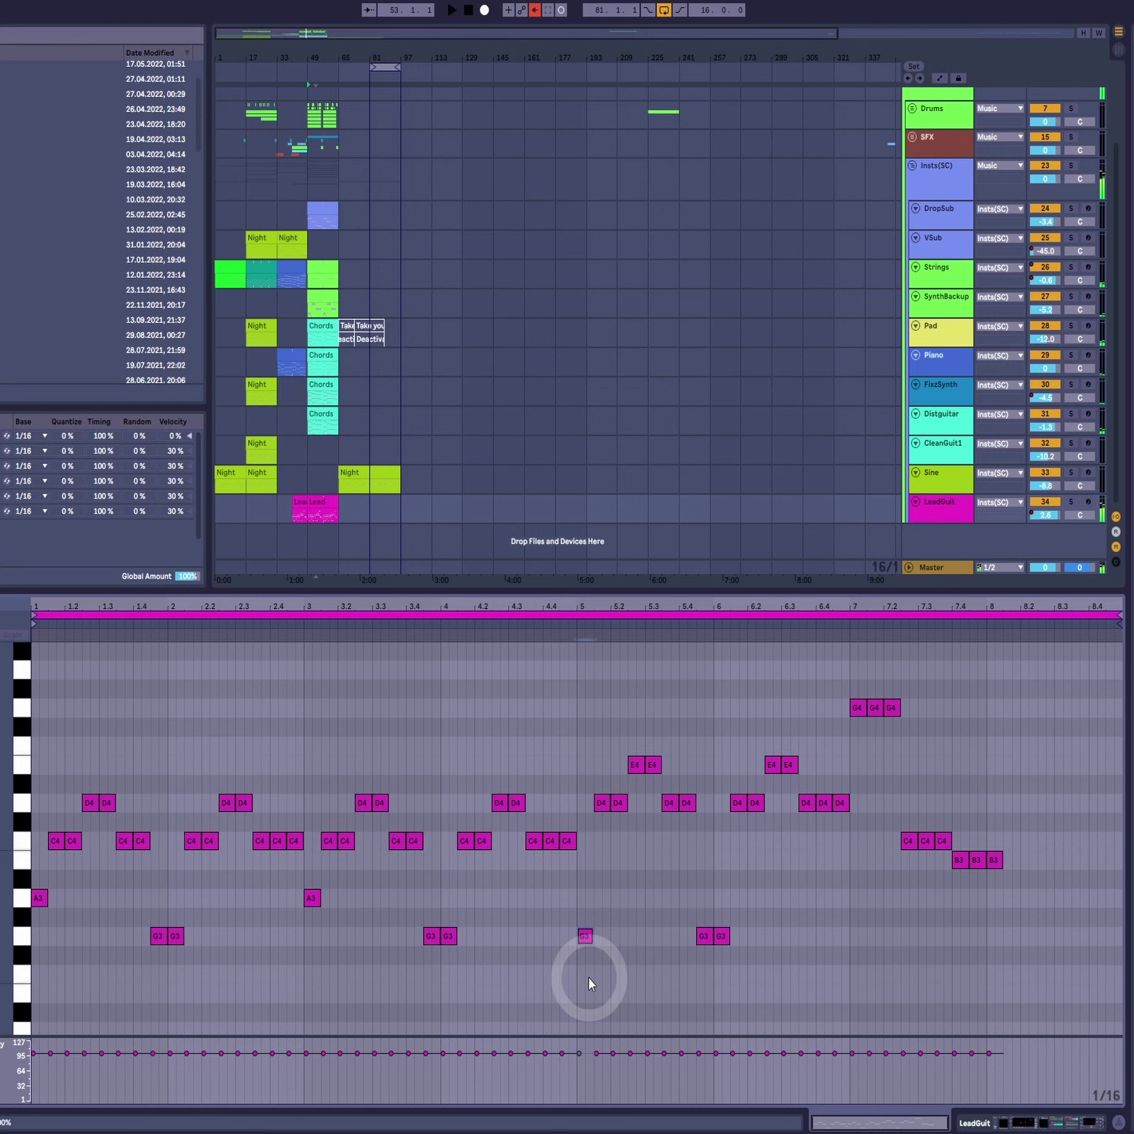
Step: Add C3 and E3 notes beneath the G3 at clip bar 5 to form a C major chord
{"action": "scroll", "coordinate": [606, 946], "scroll_direction": "down", "scroll_amount": 5}
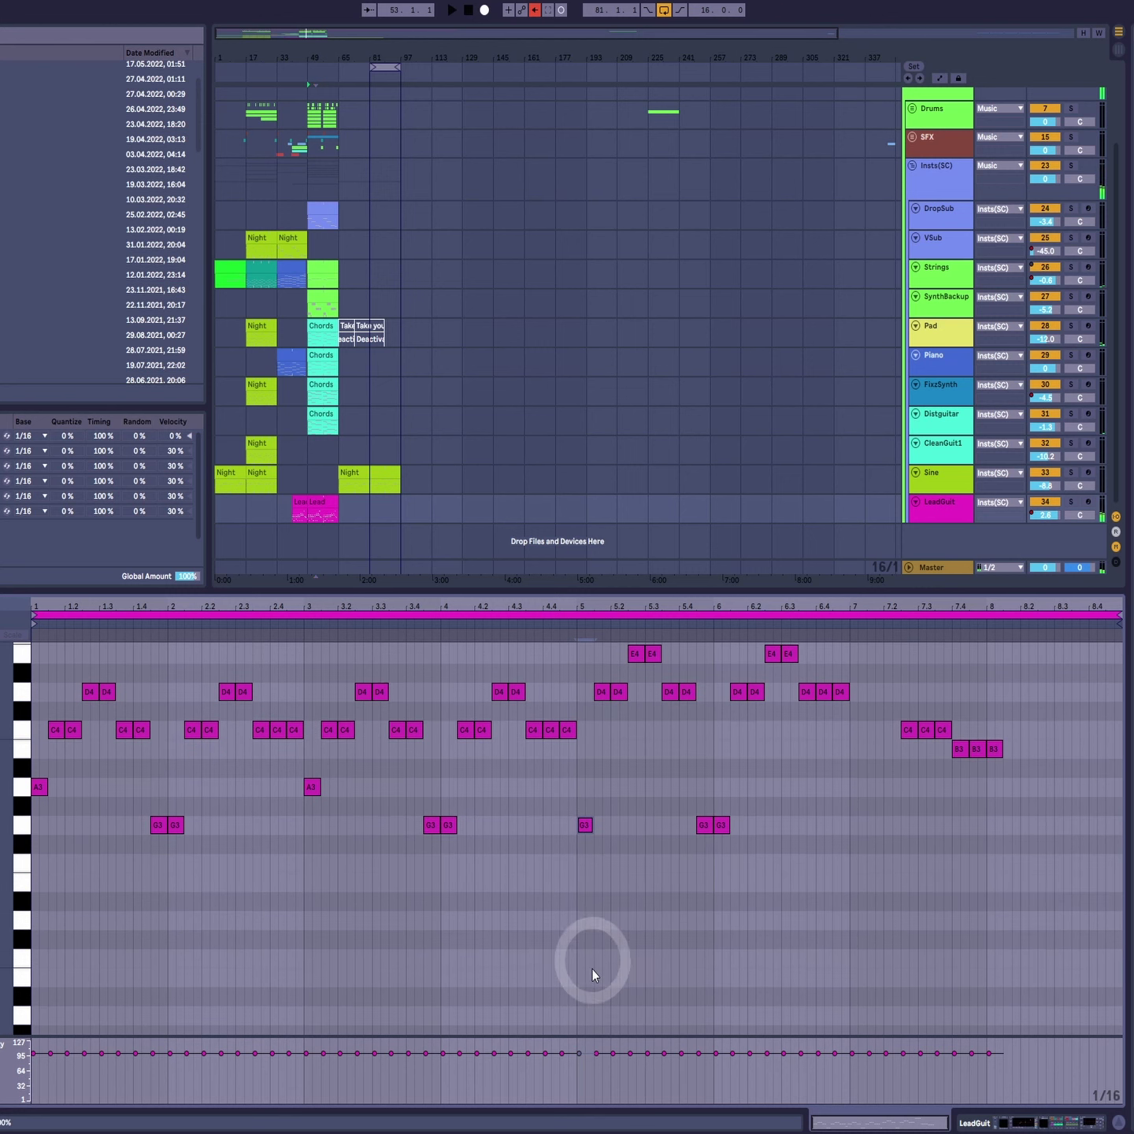
{"action": "double_click", "coordinate": [580, 956]}
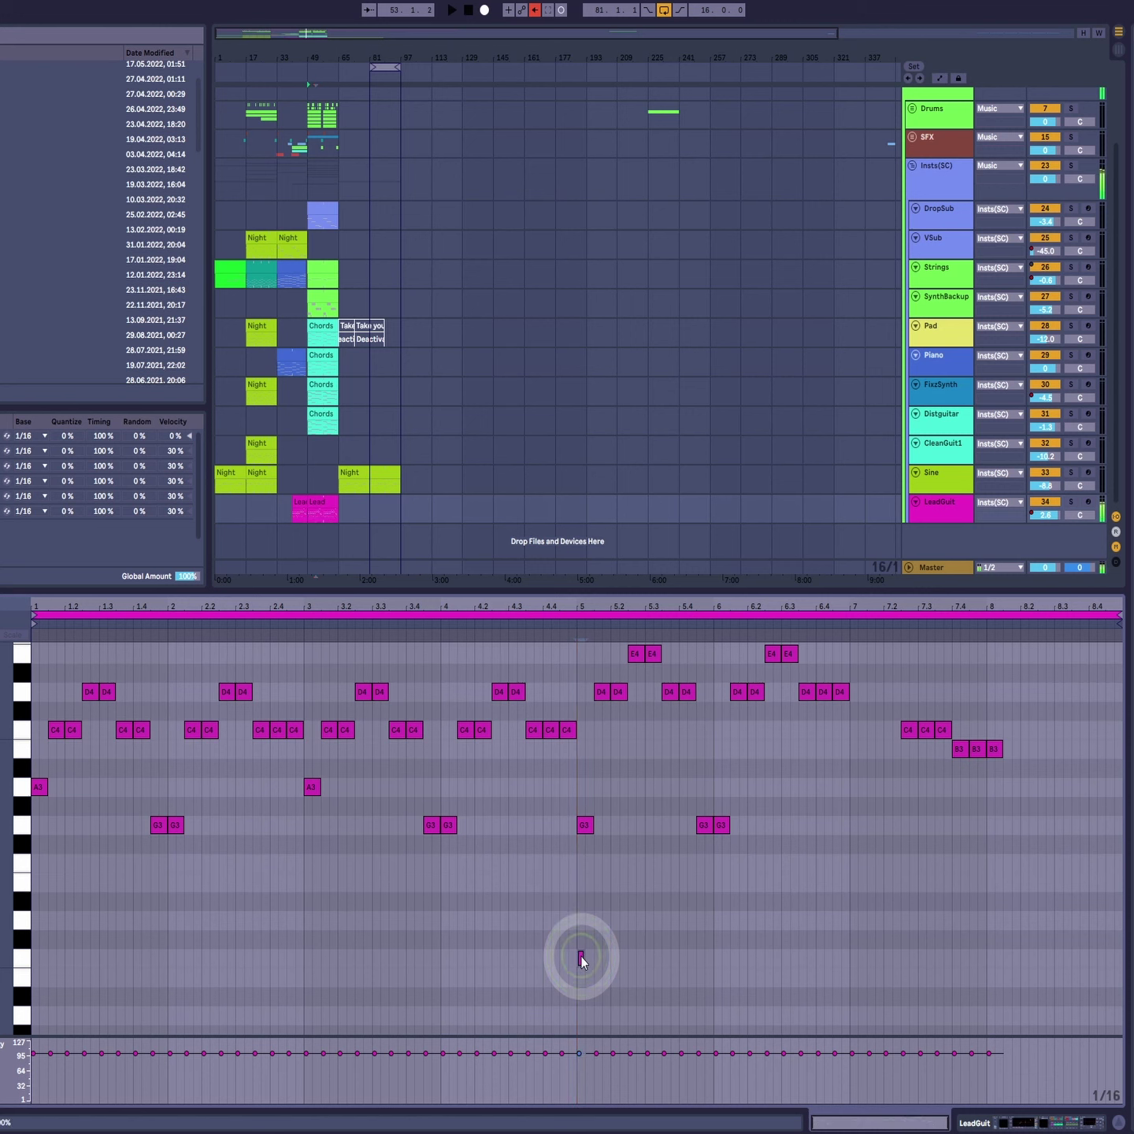
{"action": "mouse_move", "coordinate": [583, 956]}
{"action": "left_mouse_down"}
{"action": "mouse_move", "coordinate": [593, 955]}
{"action": "mouse_move", "coordinate": [589, 884]}
{"action": "left_mouse_up"}
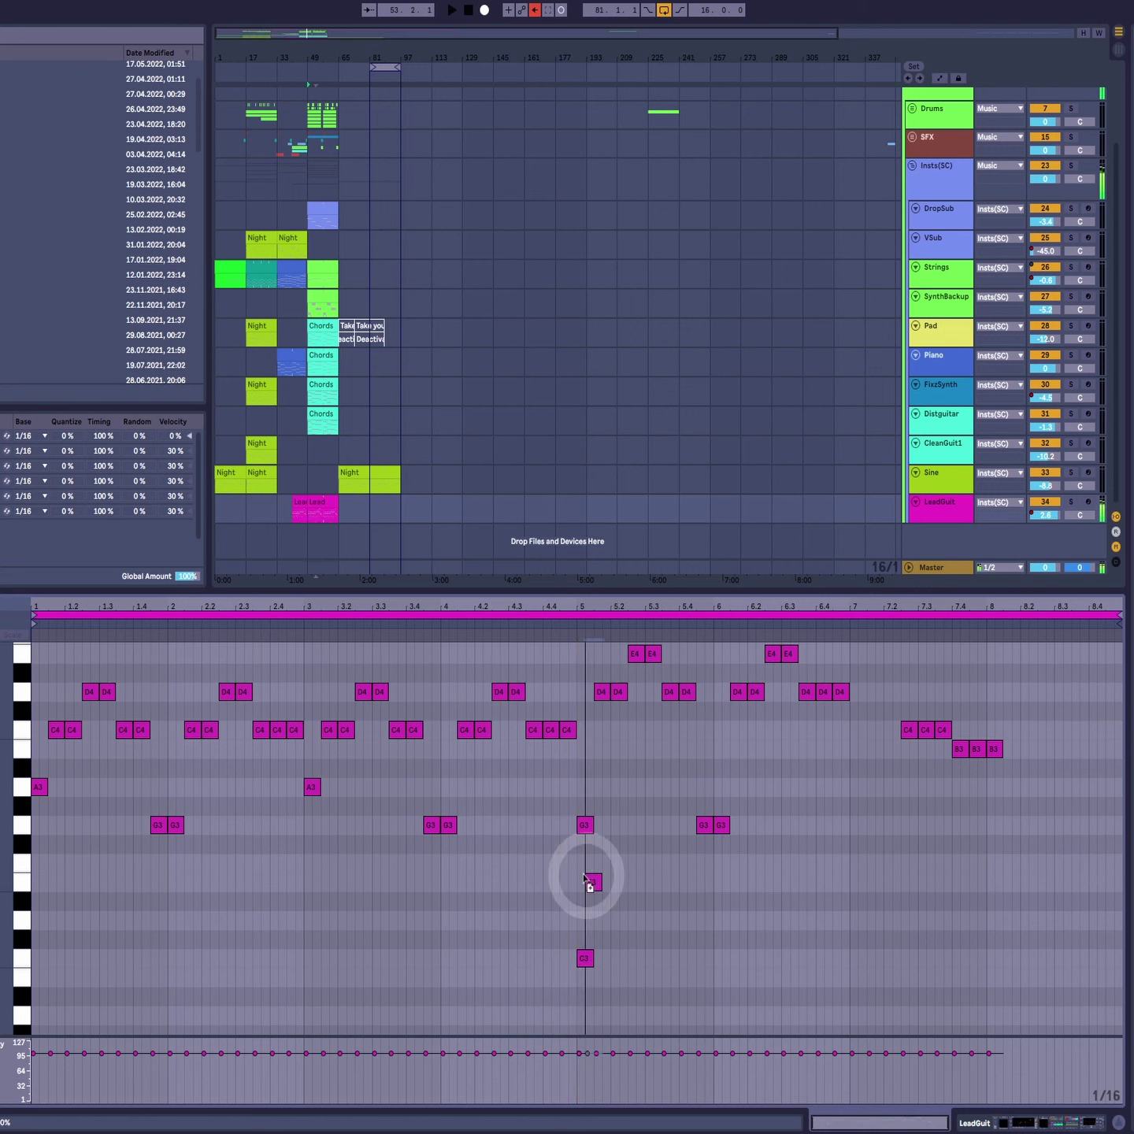
{"action": "scroll", "coordinate": [652, 865], "scroll_direction": "up", "scroll_amount": 3}
{"action": "scroll", "coordinate": [52, 928], "scroll_direction": "down", "scroll_amount": 3}
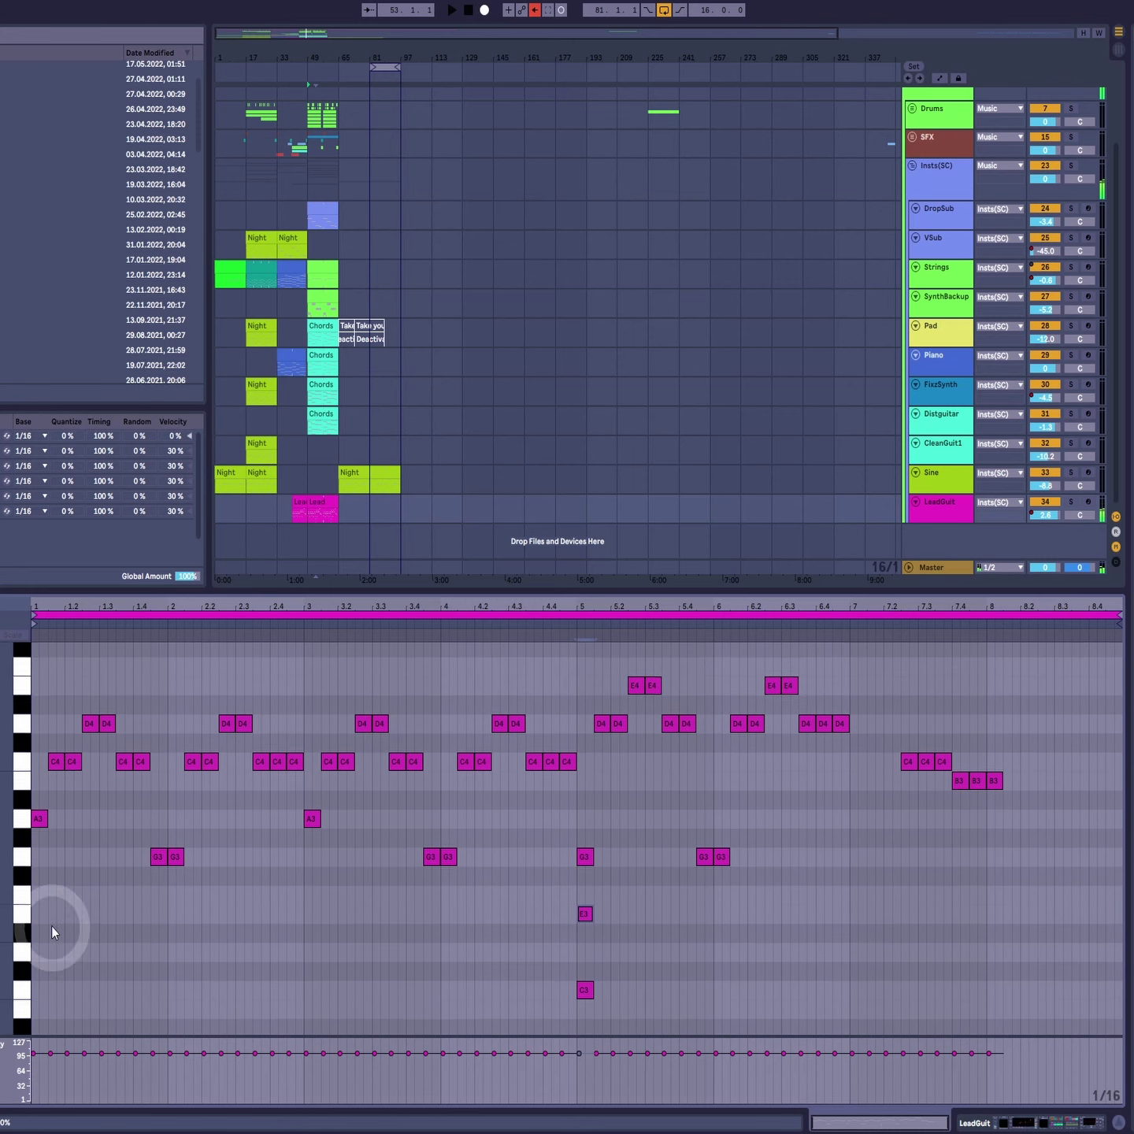
Step: Stack C4 and E4 above the opening A3 note as an A minor chord, and remove the added notes
{"action": "left_click_drag", "start_coordinate": [36, 786], "coordinate": [43, 904]}
{"action": "key", "text": "ctrl+z"}
{"action": "scroll", "coordinate": [52, 840], "scroll_direction": "up", "scroll_amount": 2}
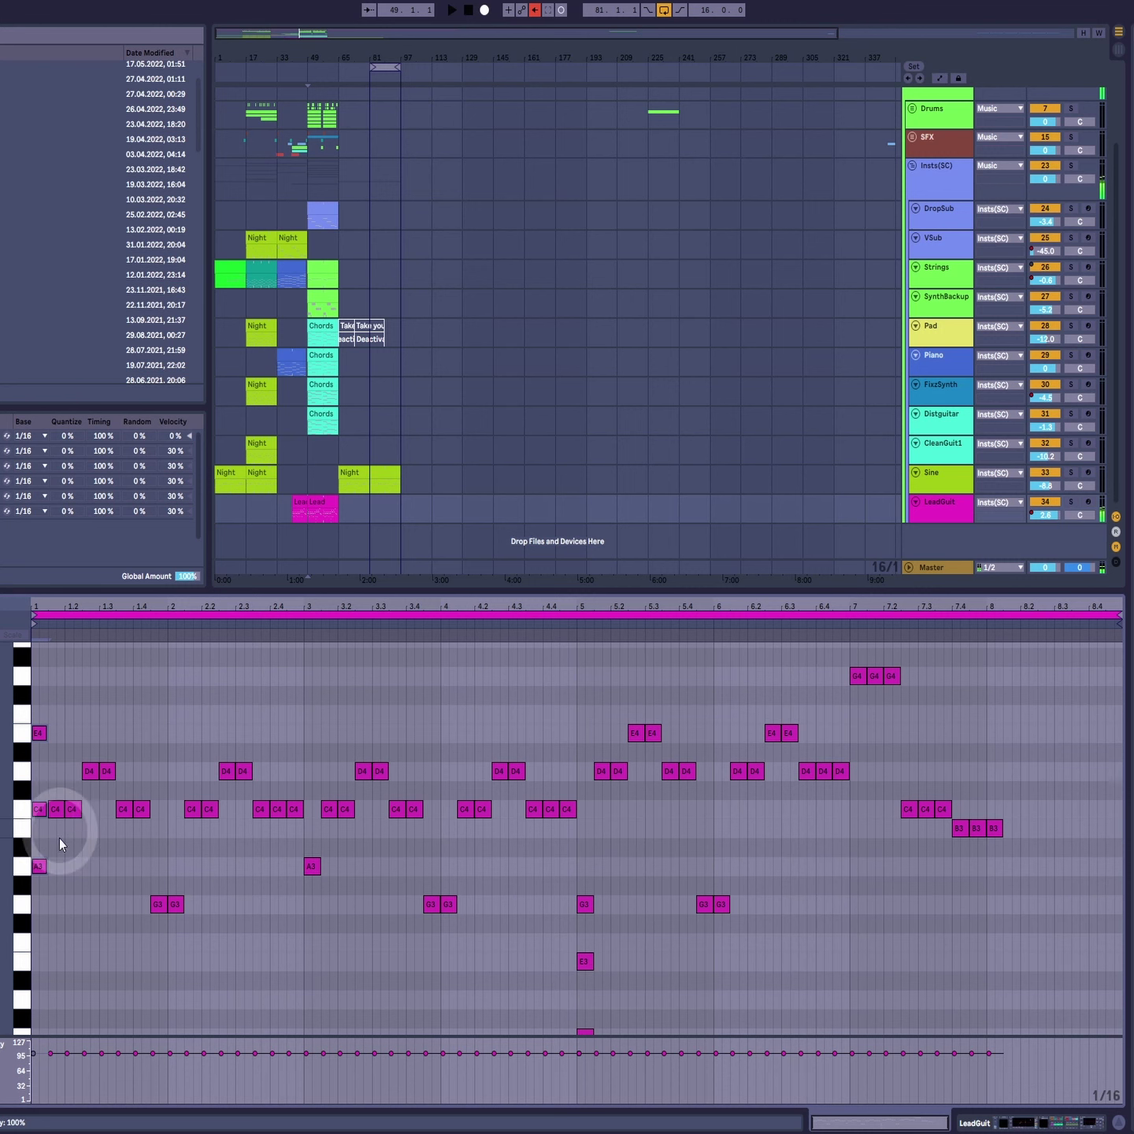
{"action": "key", "text": "Delete"}
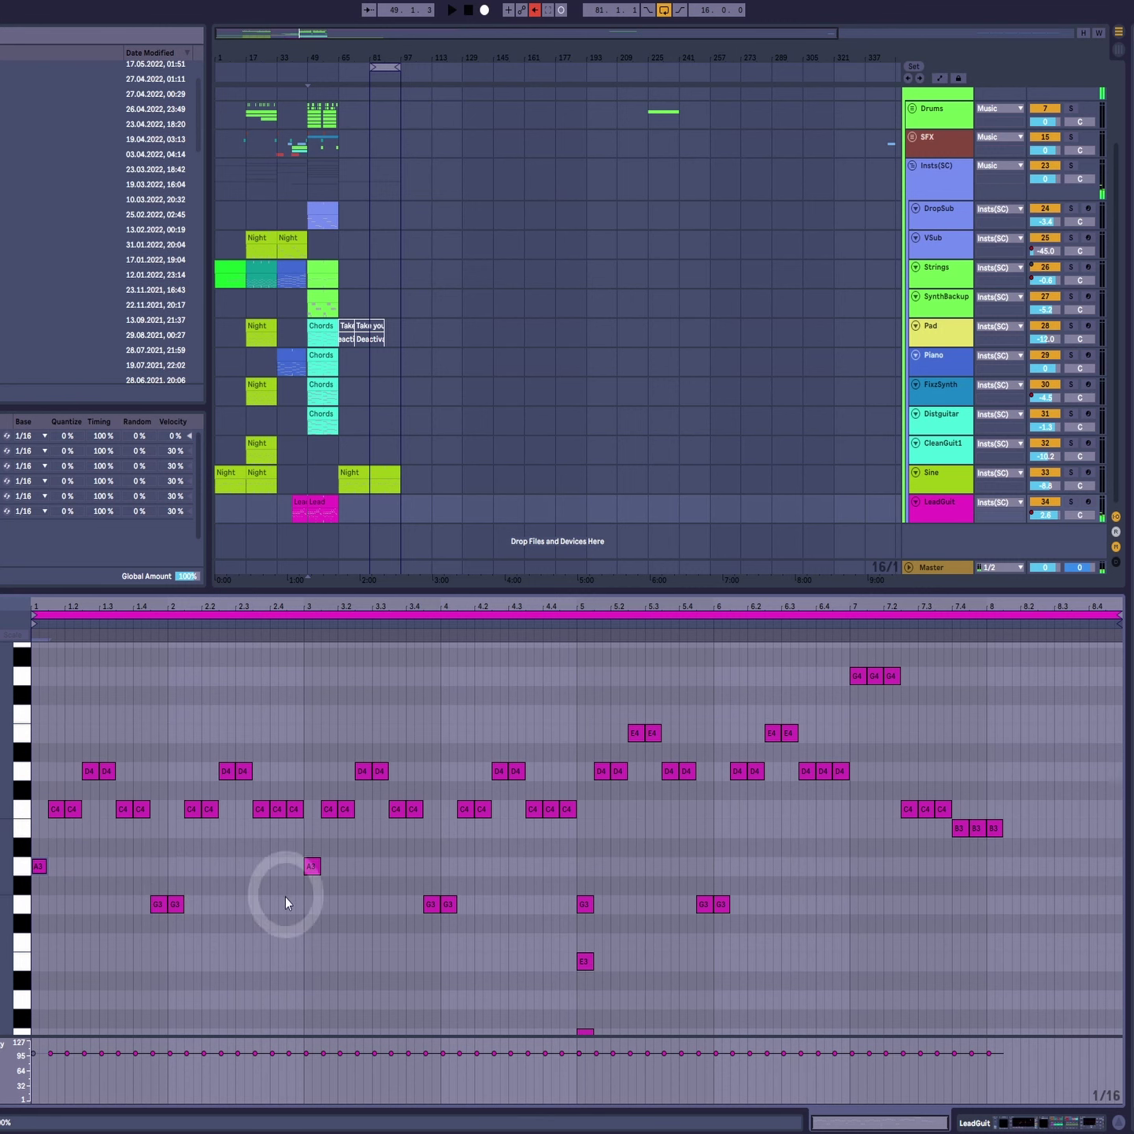
Step: Add F3 and C4 around the A3 note at clip bar 3 as an F major chord, and undo the additions
{"action": "scroll", "coordinate": [405, 910], "scroll_direction": "down", "scroll_amount": 1}
{"action": "scroll", "coordinate": [406, 910], "scroll_direction": "down", "scroll_amount": 1}
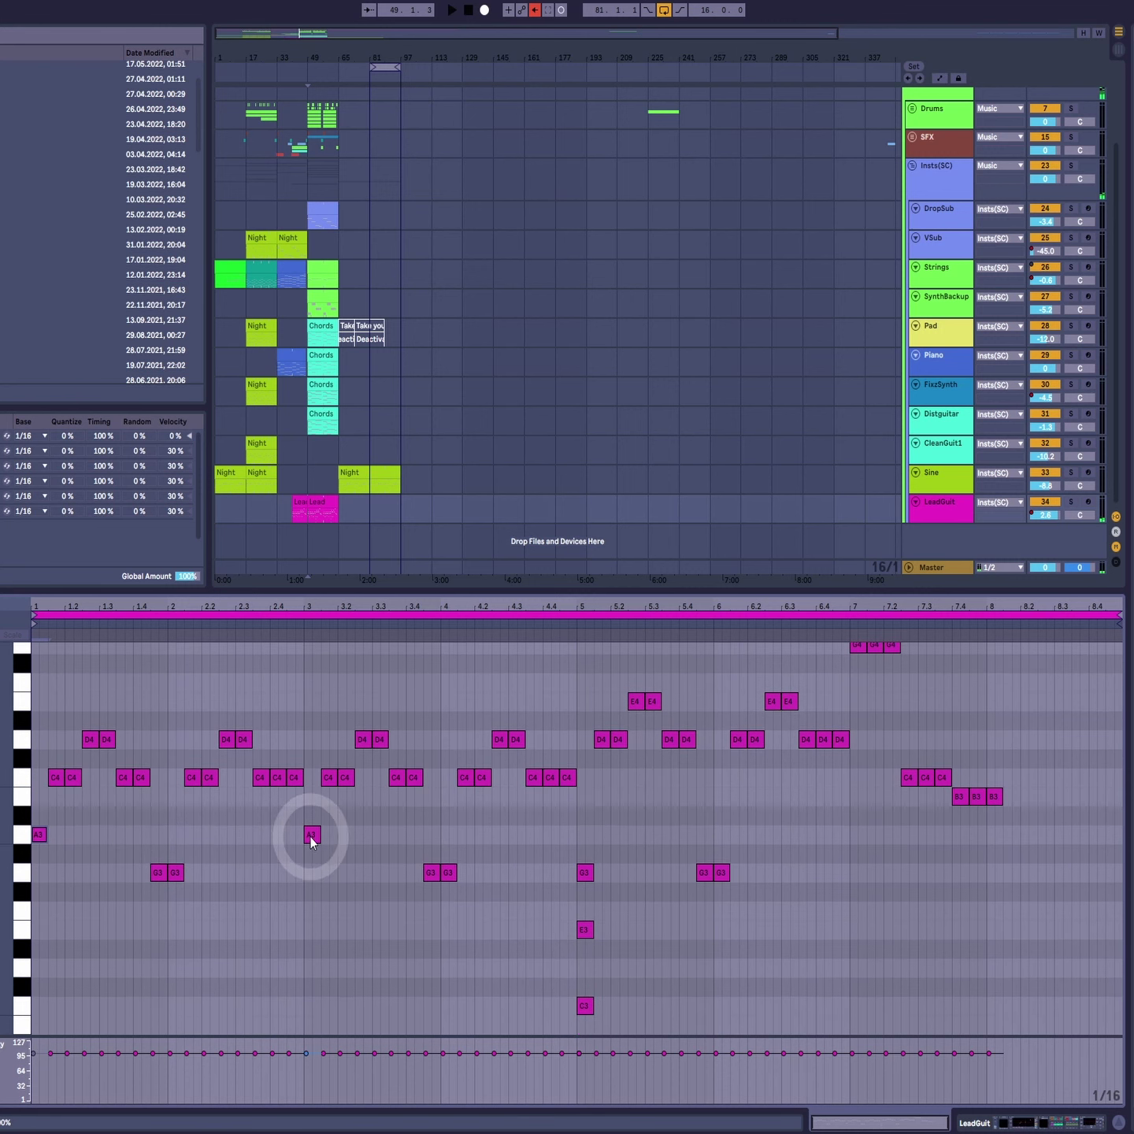
{"action": "left_click_drag", "start_coordinate": [311, 838], "coordinate": [309, 907]}
{"action": "left_click_drag", "start_coordinate": [312, 836], "coordinate": [311, 778]}
{"action": "left_click_drag", "start_coordinate": [308, 746], "coordinate": [315, 909]}
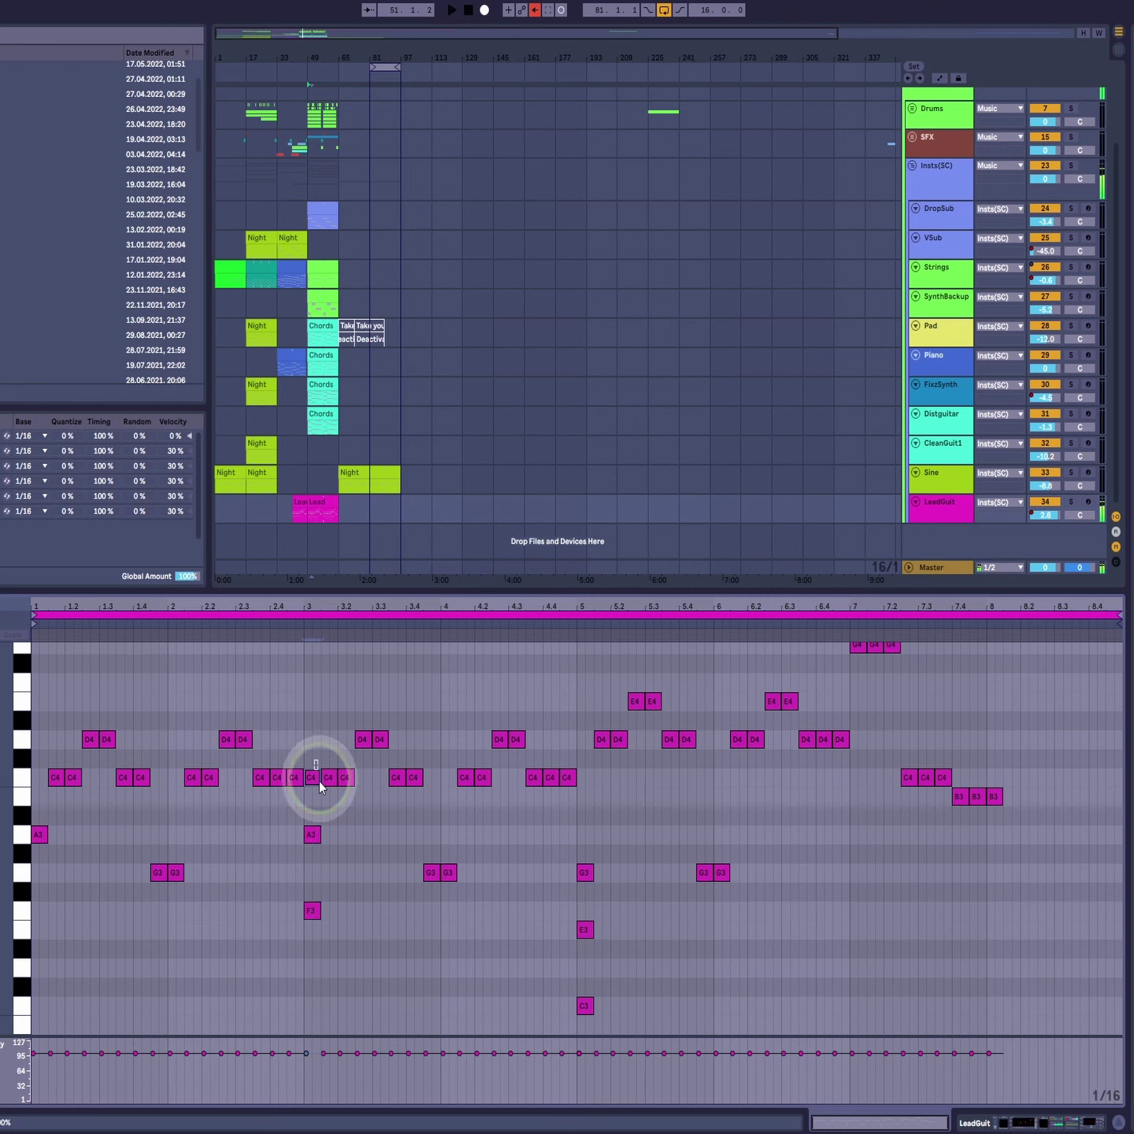
{"action": "left_click", "coordinate": [365, 776]}
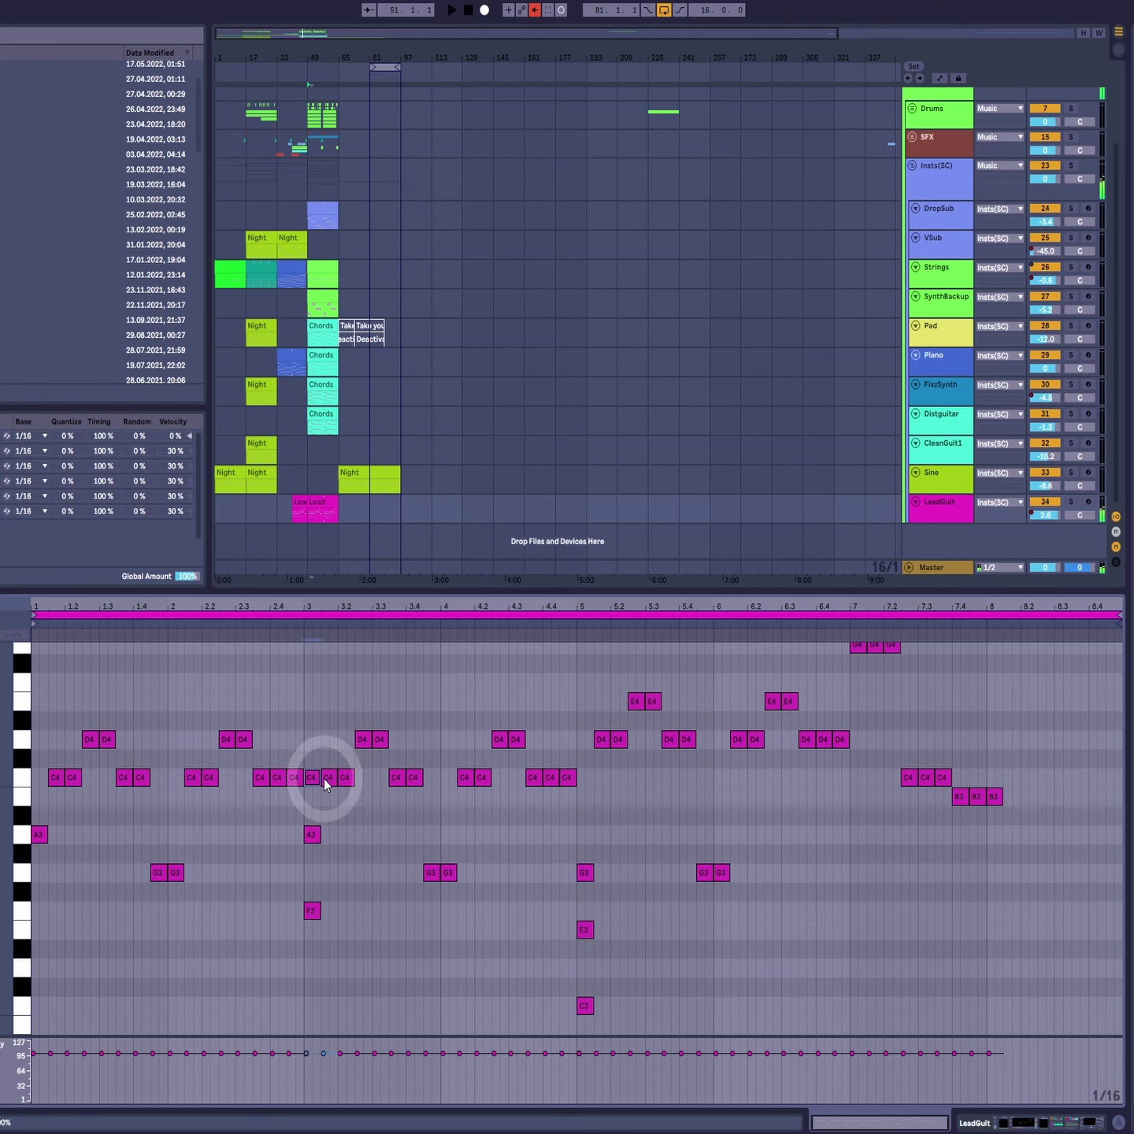
{"action": "key", "text": "ctrl+z"}
{"action": "key", "text": "ctrl+z"}
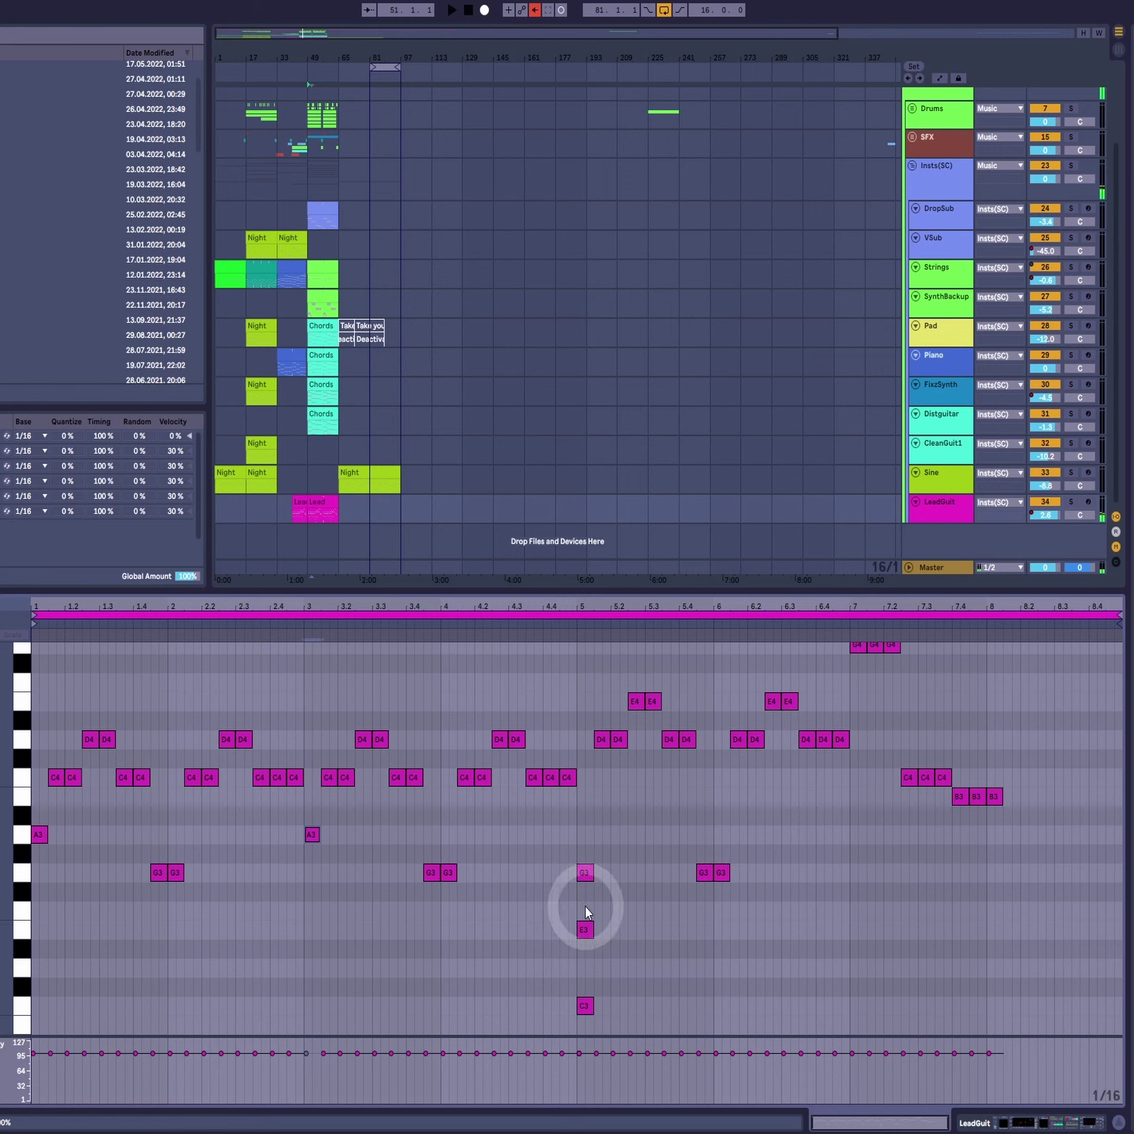
Step: Add B3 and D4 above the G3 note at clip bar 5, and undo all the chord notes added there
{"action": "scroll", "coordinate": [605, 890], "scroll_direction": "down", "scroll_amount": 2}
{"action": "scroll", "coordinate": [614, 890], "scroll_direction": "up", "scroll_amount": 3}
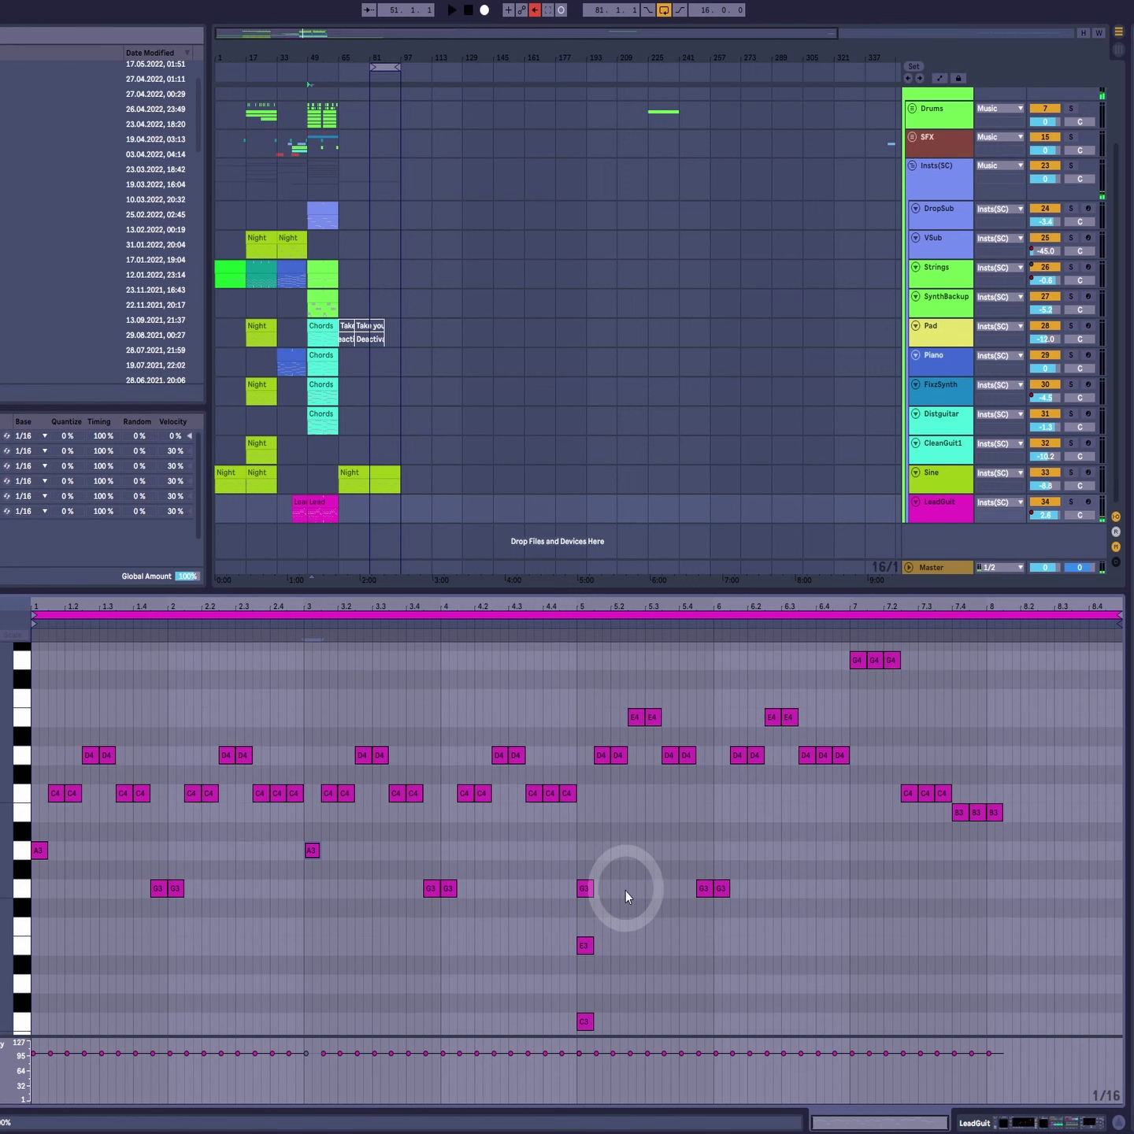
{"action": "scroll", "coordinate": [648, 897], "scroll_direction": "down", "scroll_amount": 2}
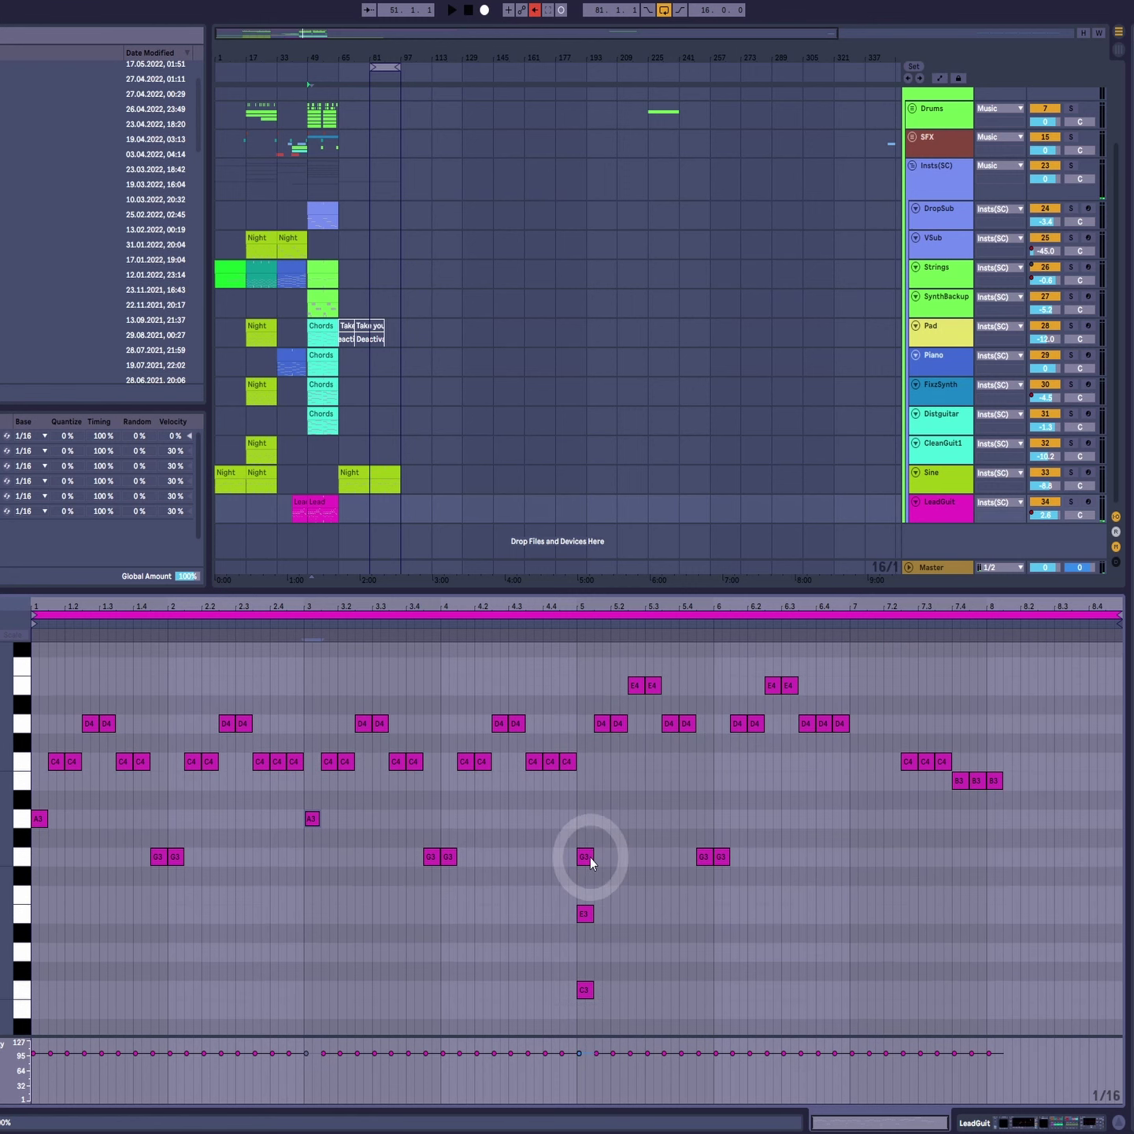
{"action": "left_click_drag", "start_coordinate": [590, 857], "coordinate": [583, 723]}
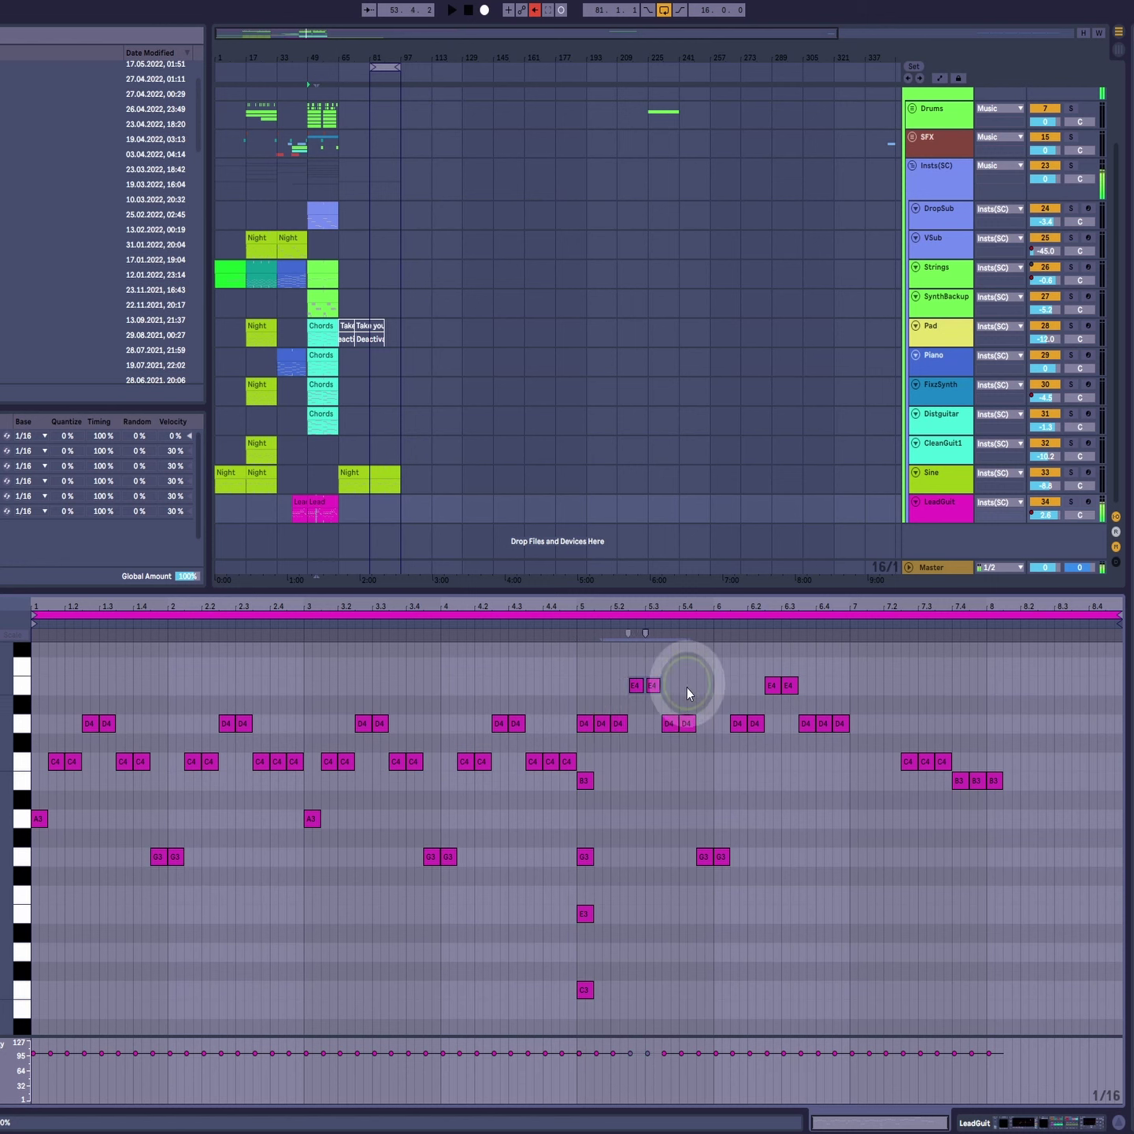
{"action": "key", "text": "ctrl+z"}
{"action": "key", "text": "ctrl+z"}
{"action": "key", "text": "ctrl+z"}
{"action": "key", "text": "ctrl+z"}
{"action": "key", "text": "ctrl+z"}
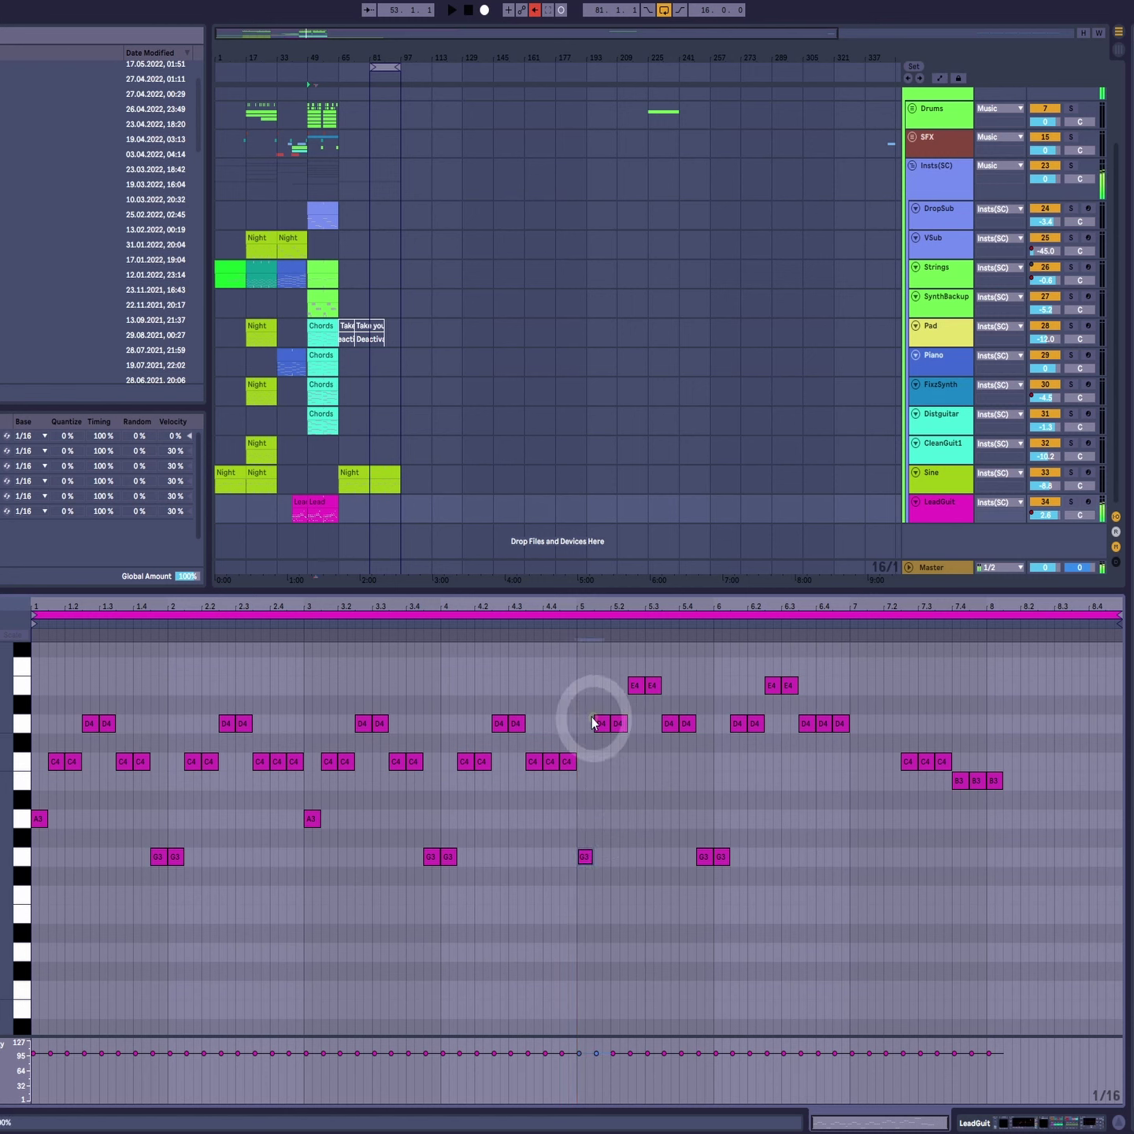
Step: Compare the E4 and D4 notes in LeadGuit clip bar 5 with the same bar of the Sine clip at bar 65, and reopen the LeadGuit clip
{"action": "left_click_drag", "start_coordinate": [621, 705], "coordinate": [691, 677]}
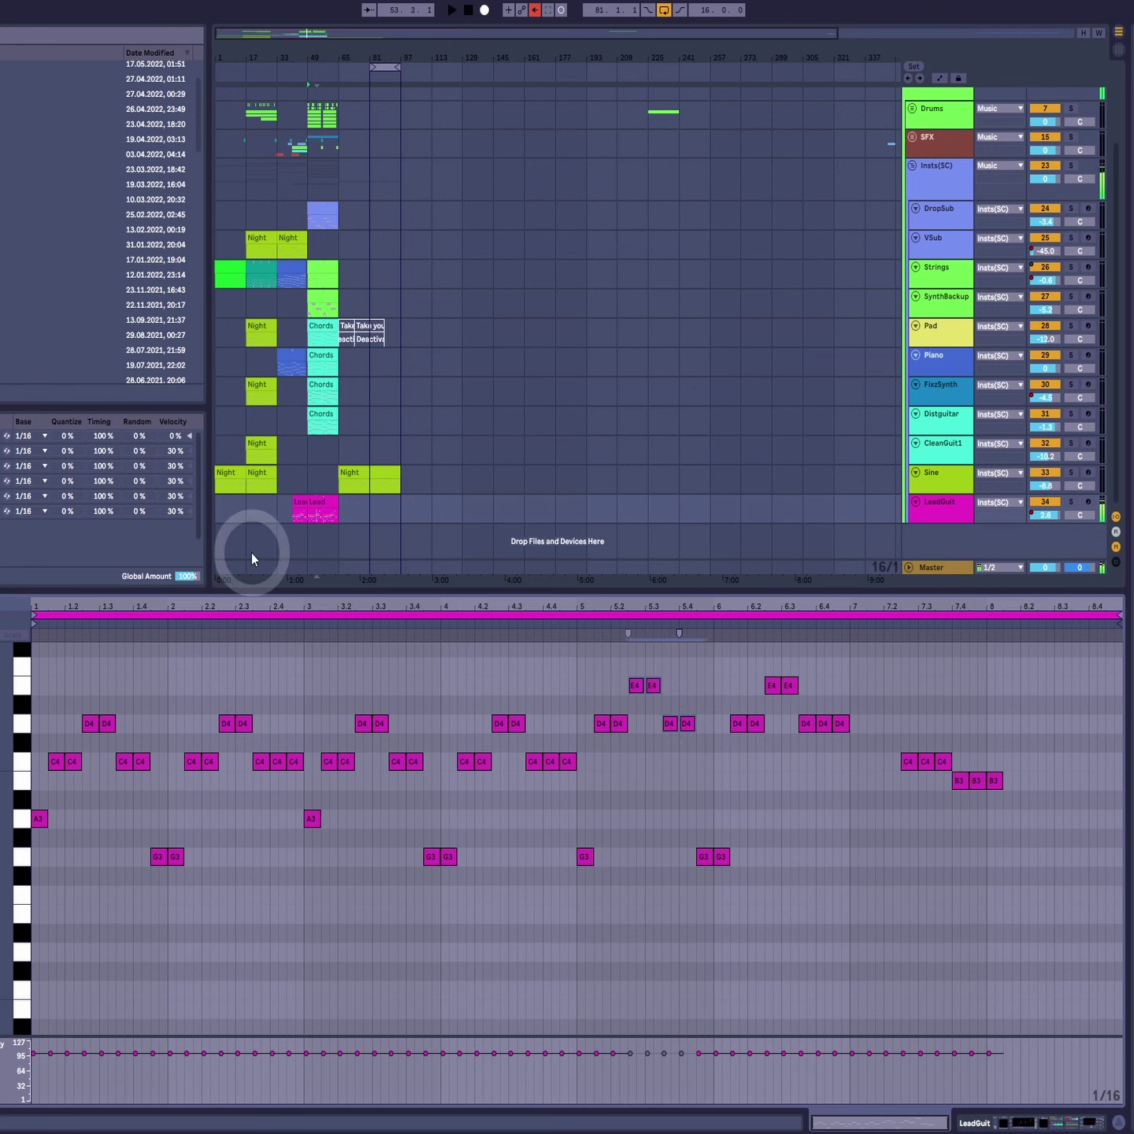
{"action": "left_click", "coordinate": [354, 478]}
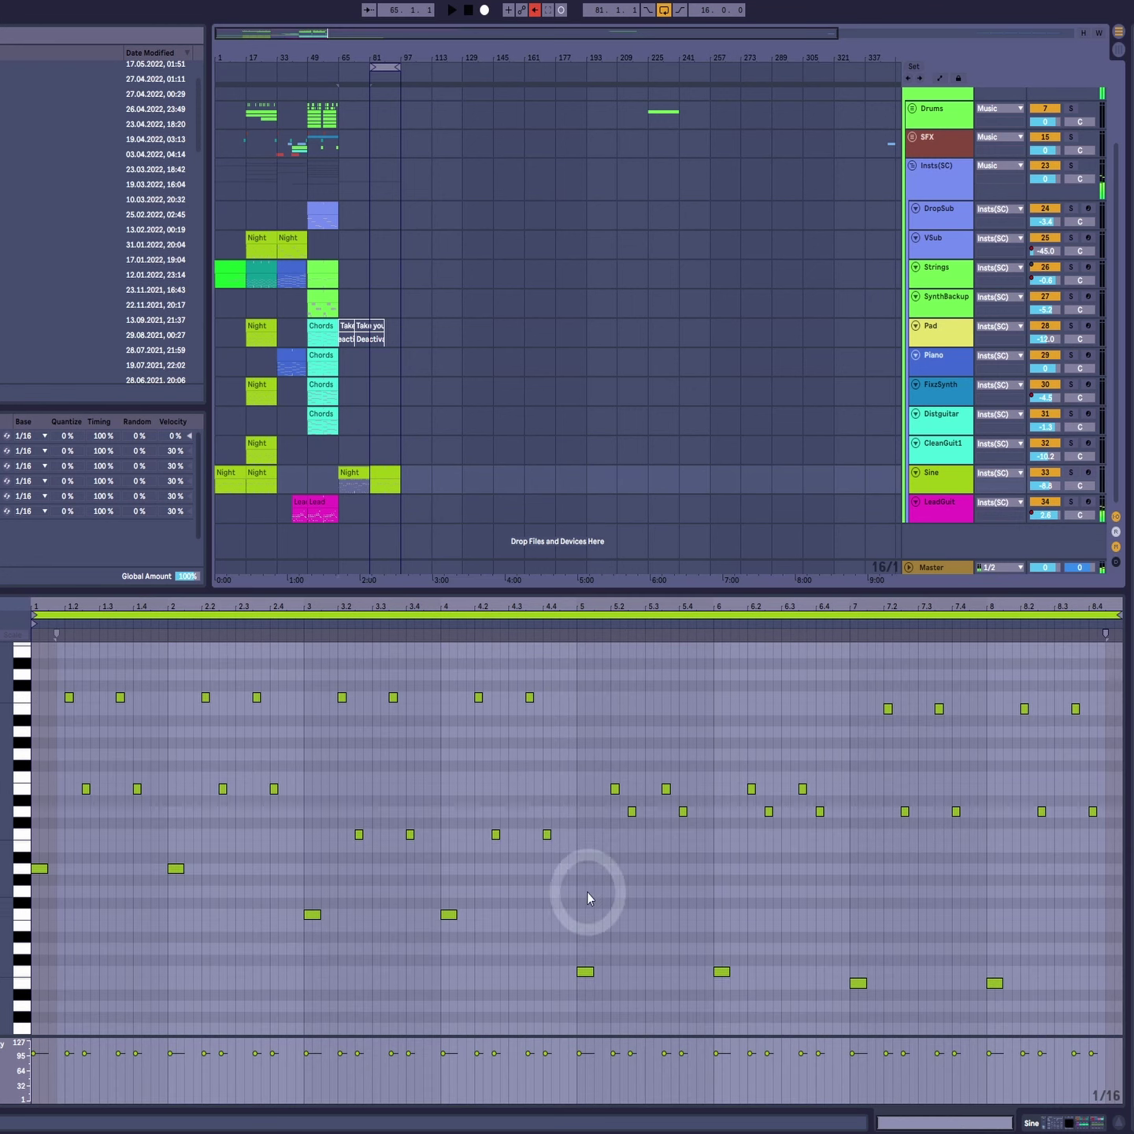
{"action": "left_click_drag", "start_coordinate": [585, 925], "coordinate": [594, 989]}
{"action": "left_click_drag", "start_coordinate": [596, 700], "coordinate": [649, 813]}
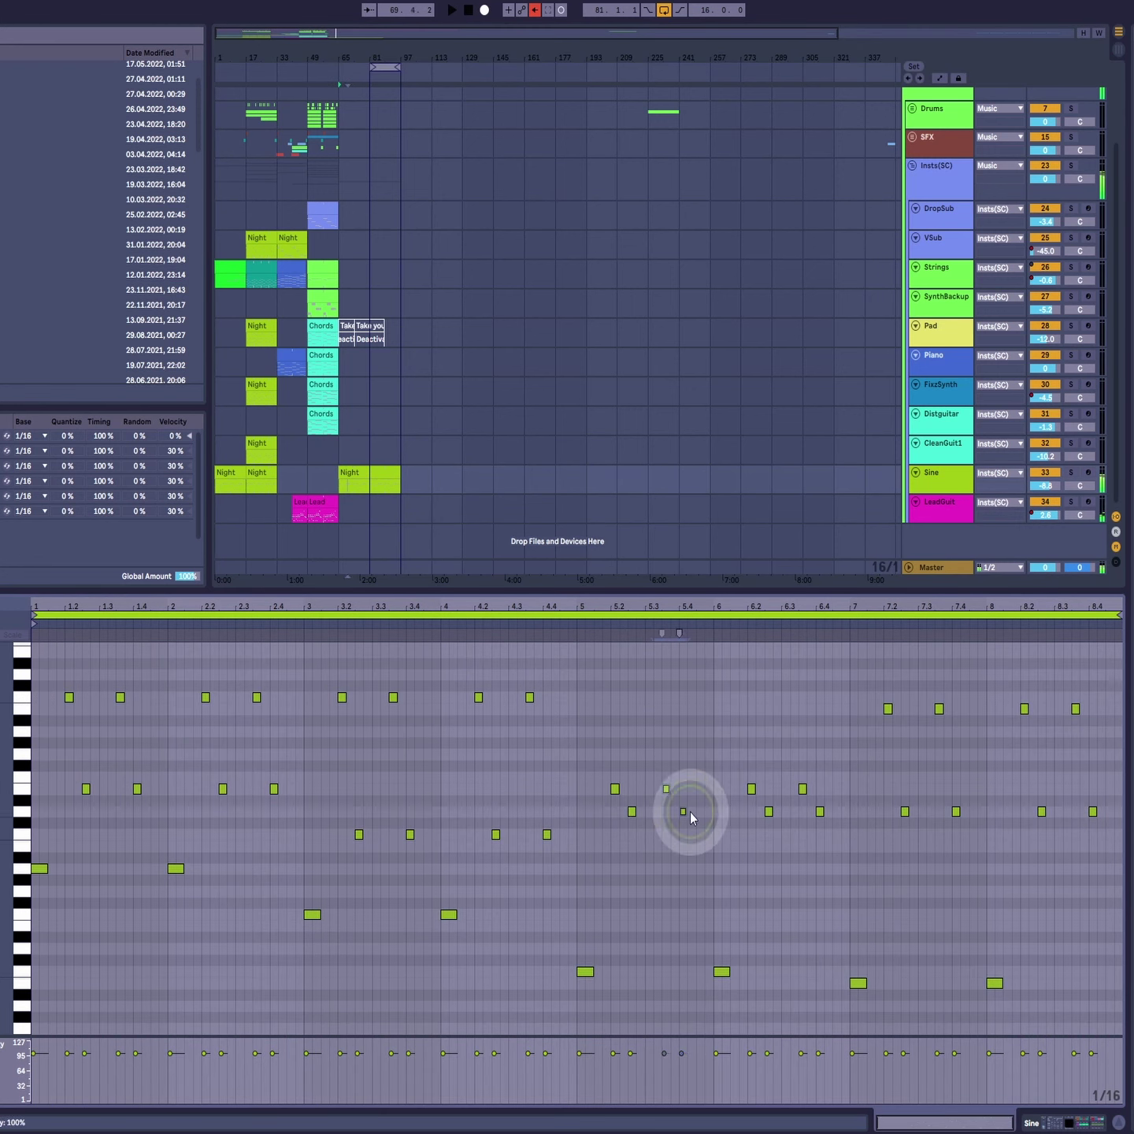
{"action": "left_click", "coordinate": [319, 502]}
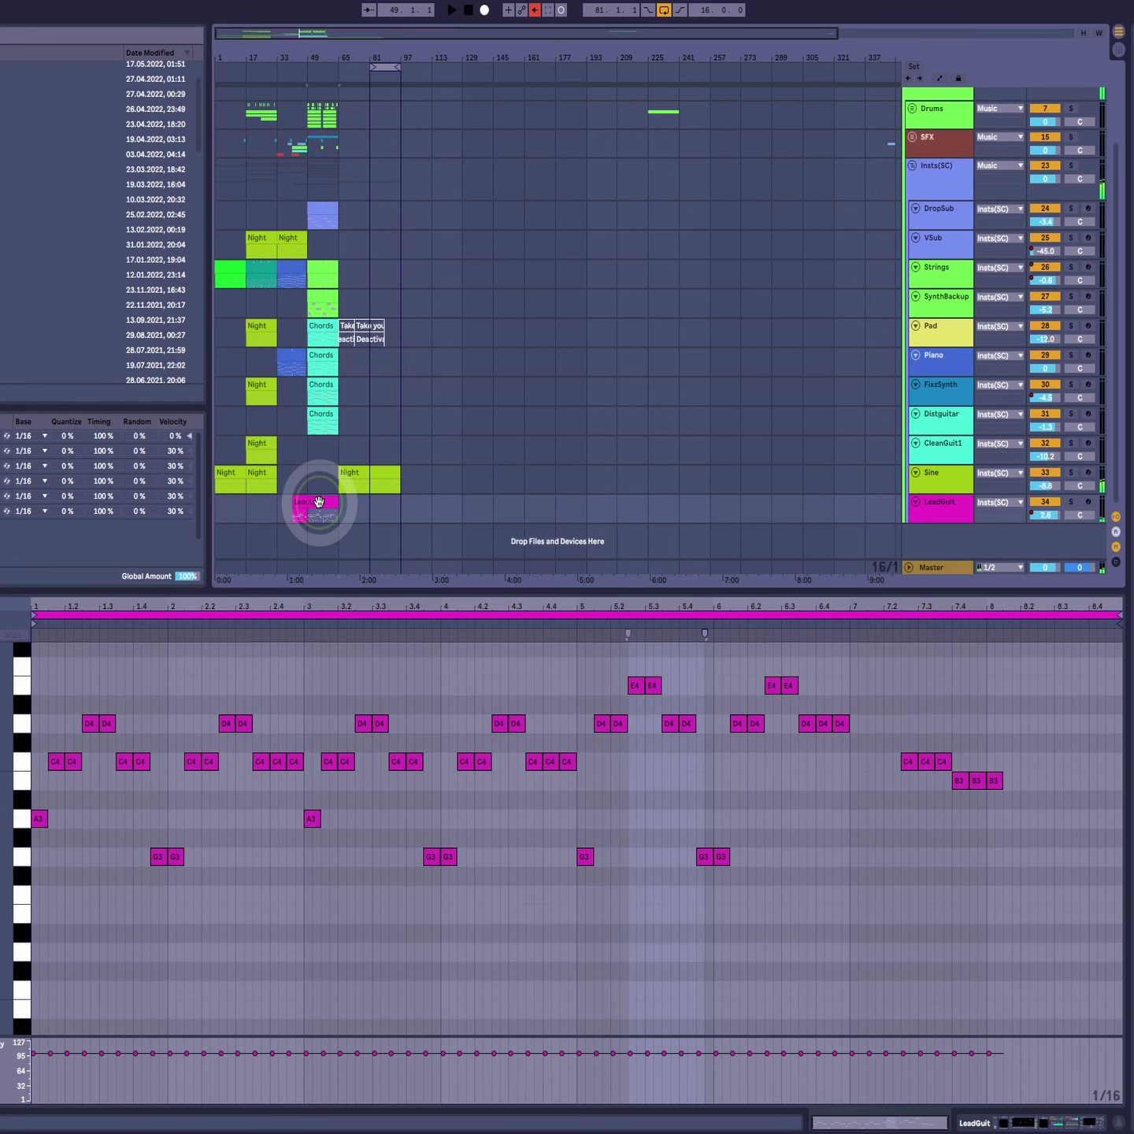
{"action": "scroll", "coordinate": [840, 886], "scroll_direction": "up", "scroll_amount": 3}
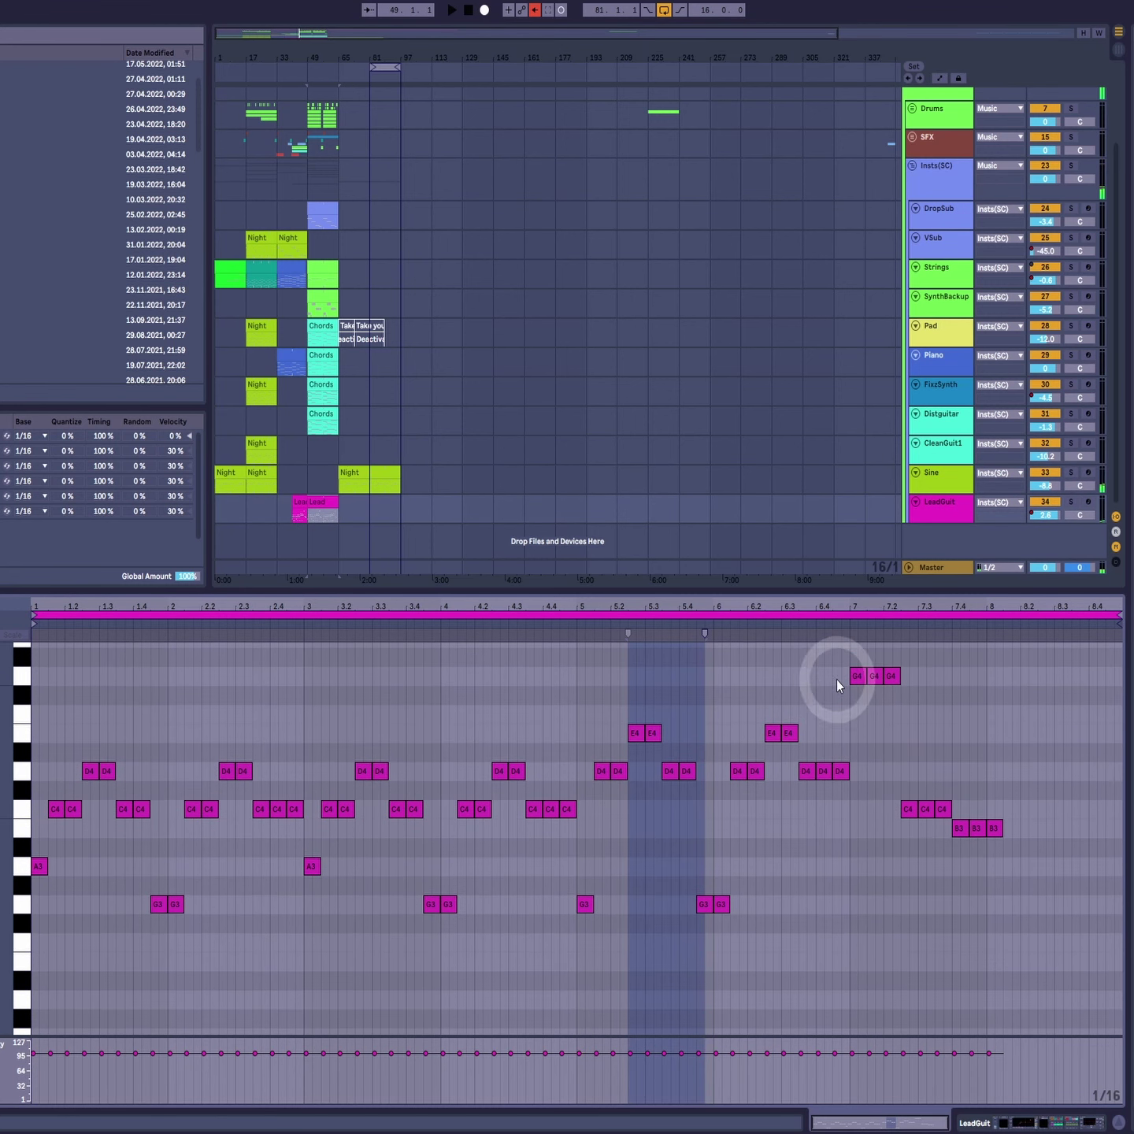
Step: Highlight the G4, C4 and B3 note groups in turn in LeadGuit clip bar 7, and pick them out once more
{"action": "left_click", "coordinate": [835, 678]}
{"action": "left_click_drag", "start_coordinate": [836, 679], "coordinate": [919, 686]}
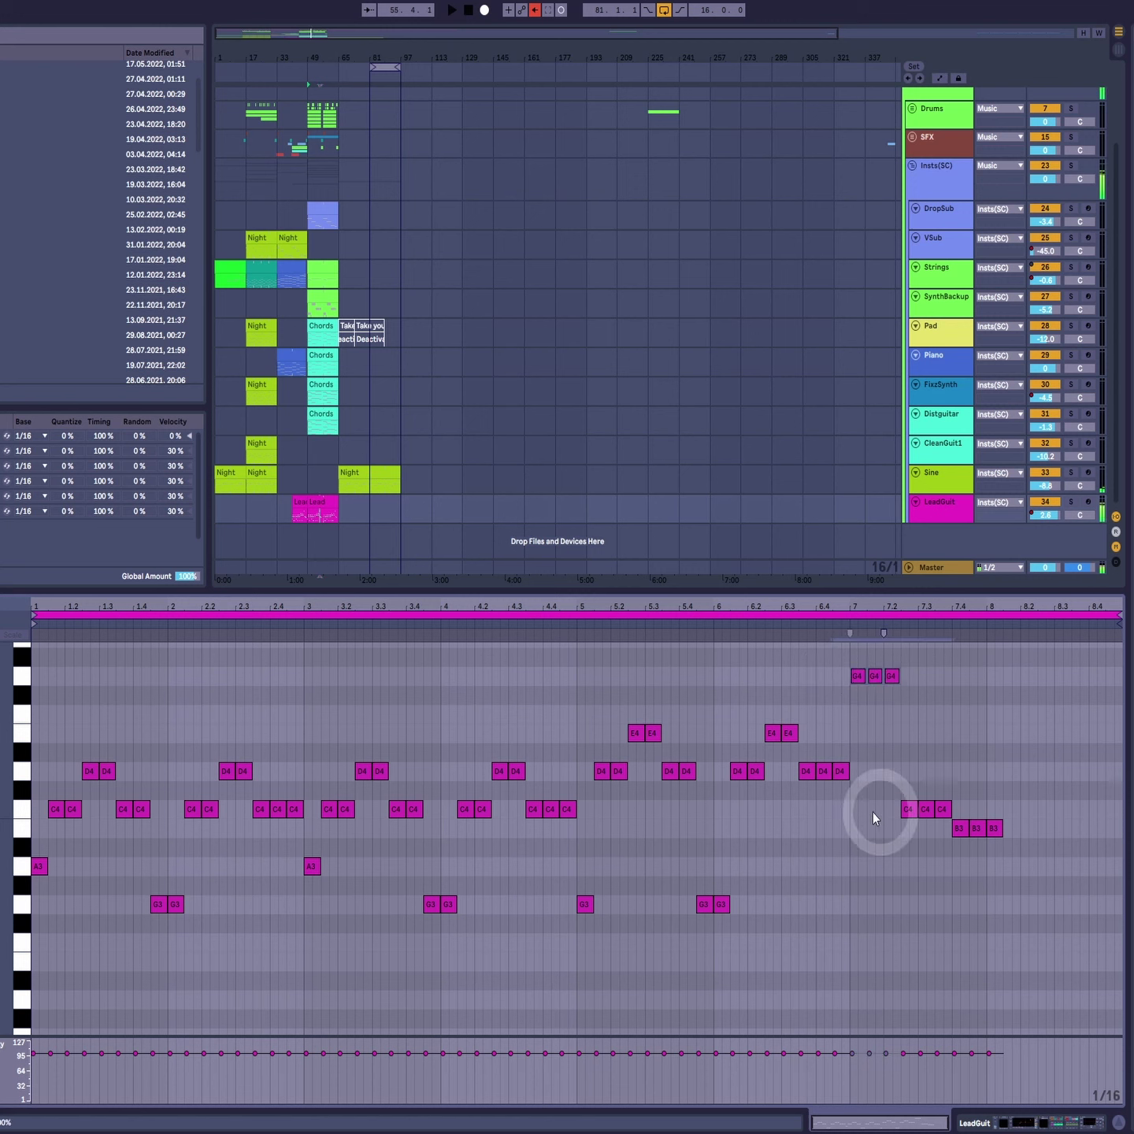
{"action": "left_click_drag", "start_coordinate": [882, 797], "coordinate": [952, 802]}
{"action": "key", "text": "shift+Right"}
{"action": "key", "text": "shift+Right"}
{"action": "key", "text": "shift+Right"}
{"action": "key", "text": "shift+Right"}
{"action": "key", "text": "shift+Right"}
{"action": "key", "text": "shift+Right"}
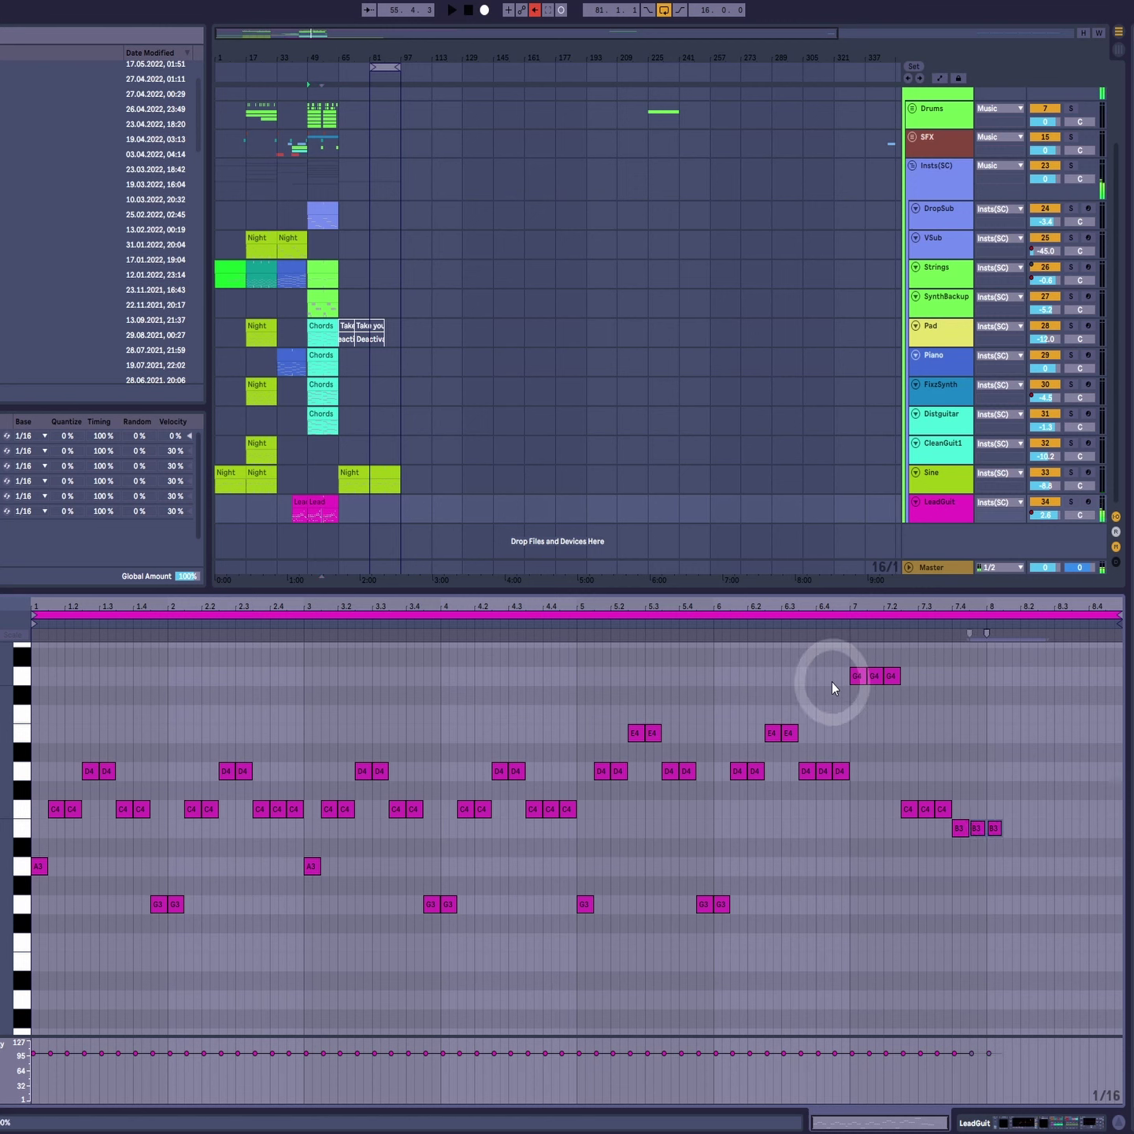
{"action": "left_click_drag", "start_coordinate": [833, 684], "coordinate": [932, 695]}
{"action": "left_click_drag", "start_coordinate": [879, 810], "coordinate": [954, 808]}
{"action": "left_click_drag", "start_coordinate": [1035, 816], "coordinate": [1016, 841]}
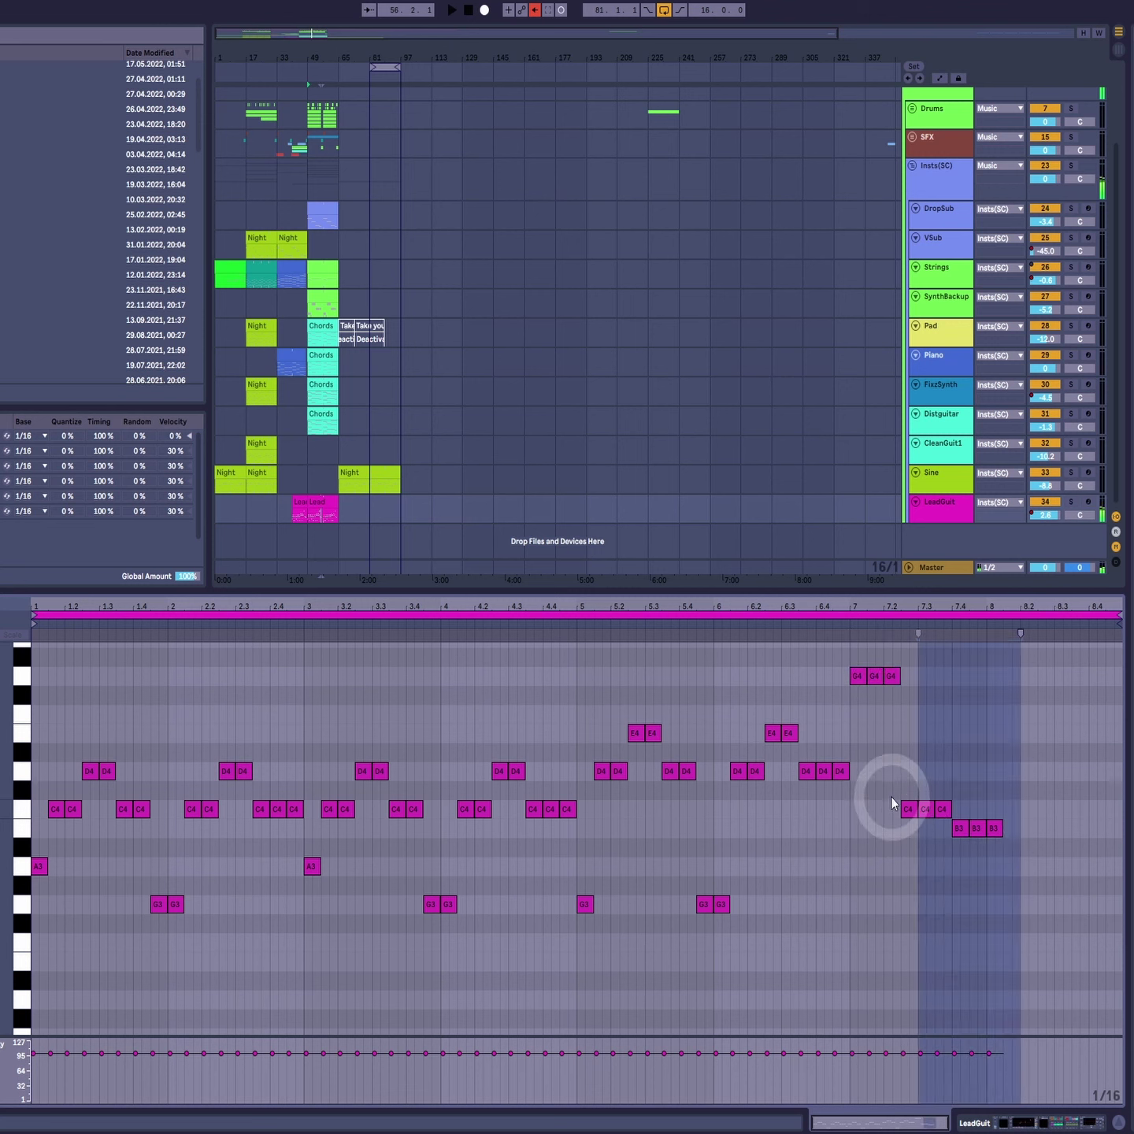
Step: Select the three C4 notes at 7.2 to 7.3 and the three B3 notes that follow them in the LeadGuit clip
{"action": "left_click_drag", "start_coordinate": [891, 804], "coordinate": [926, 842]}
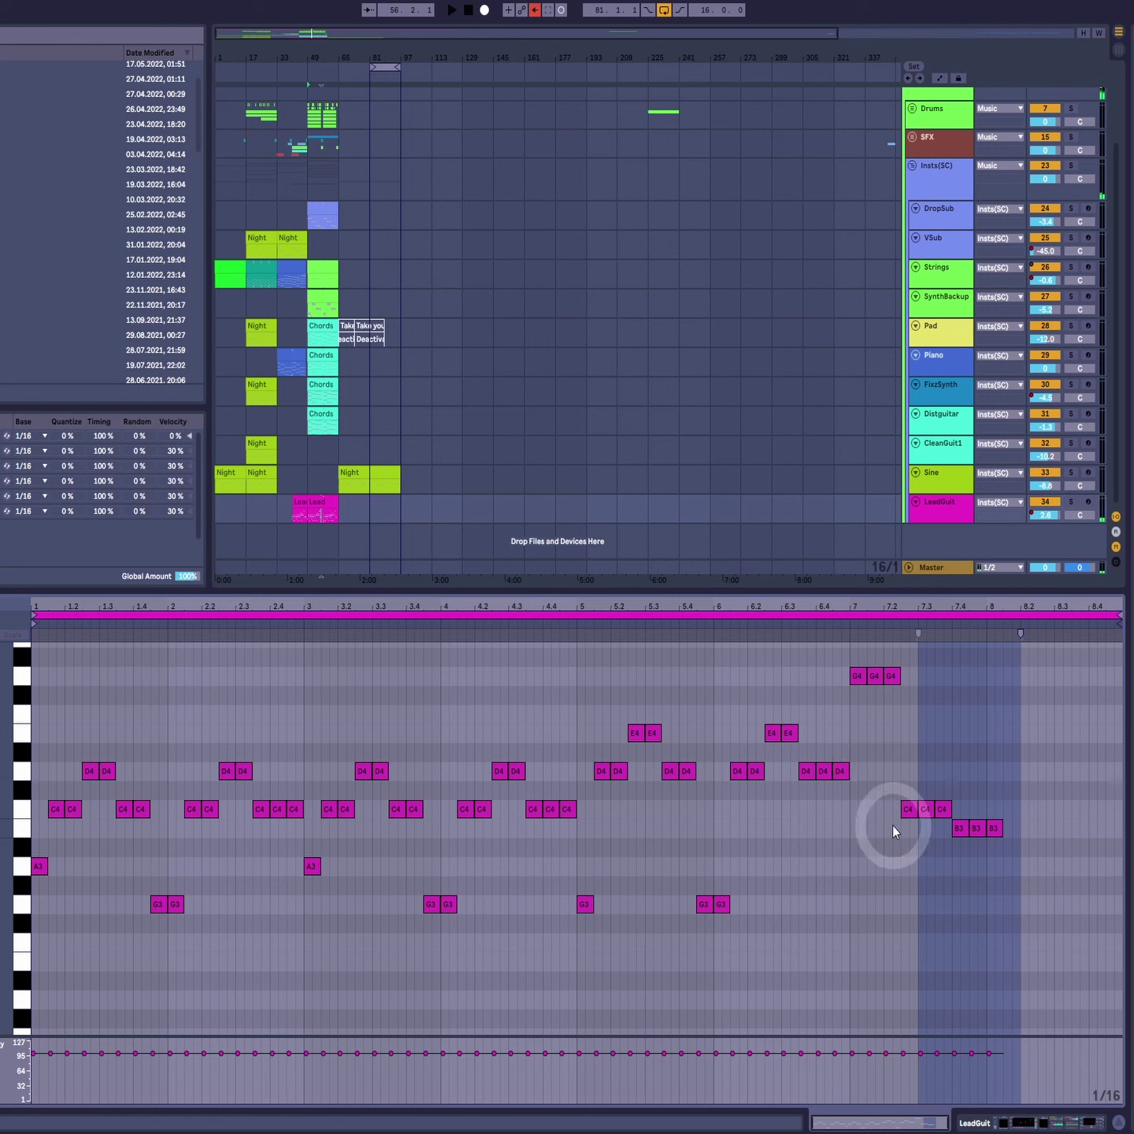
{"action": "left_click_drag", "start_coordinate": [889, 821], "coordinate": [950, 814]}
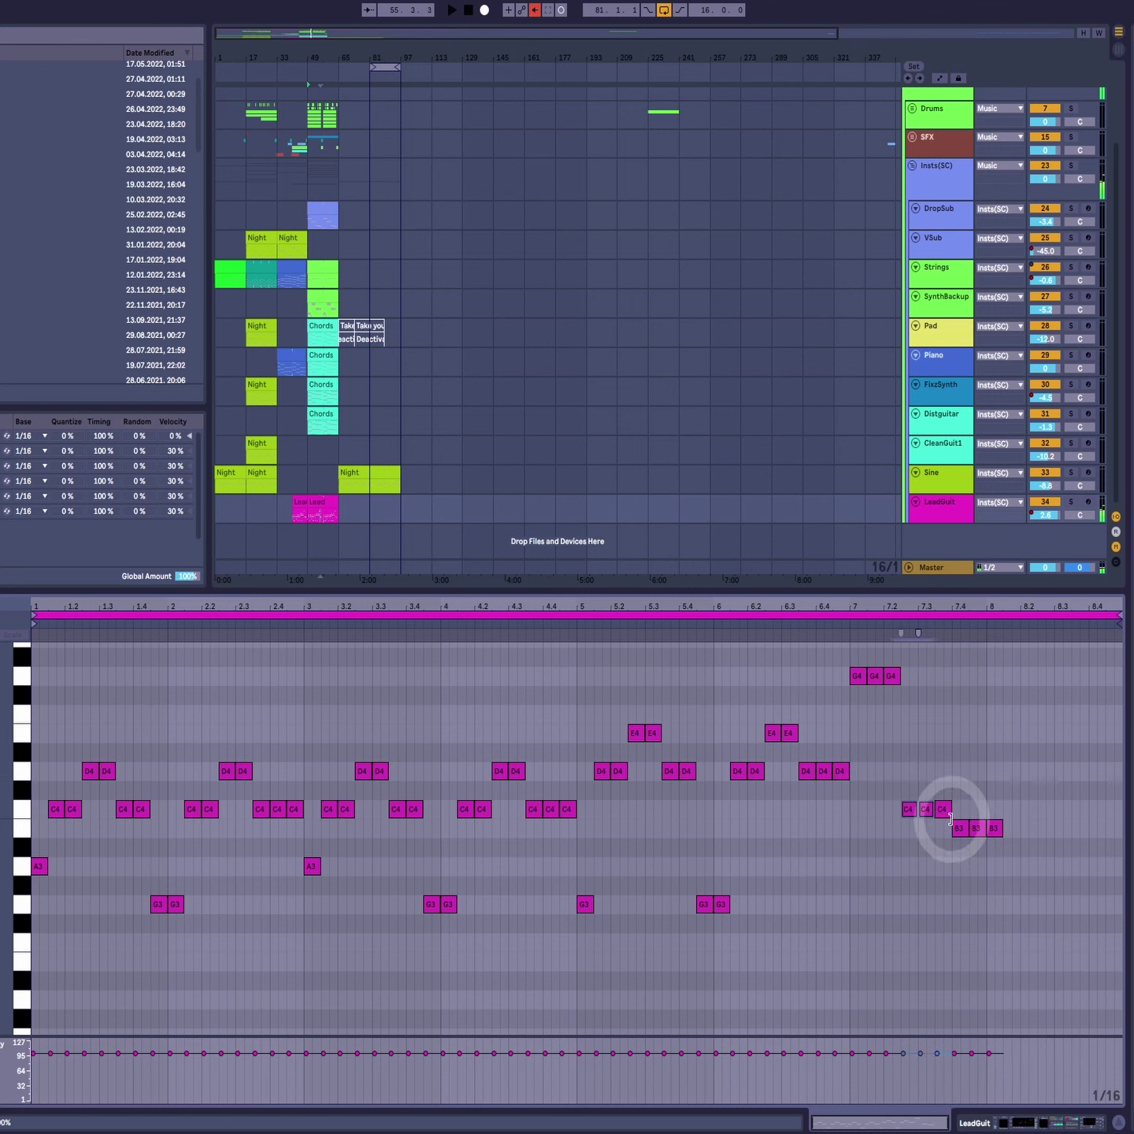
{"action": "left_click_drag", "start_coordinate": [1068, 840], "coordinate": [1069, 836]}
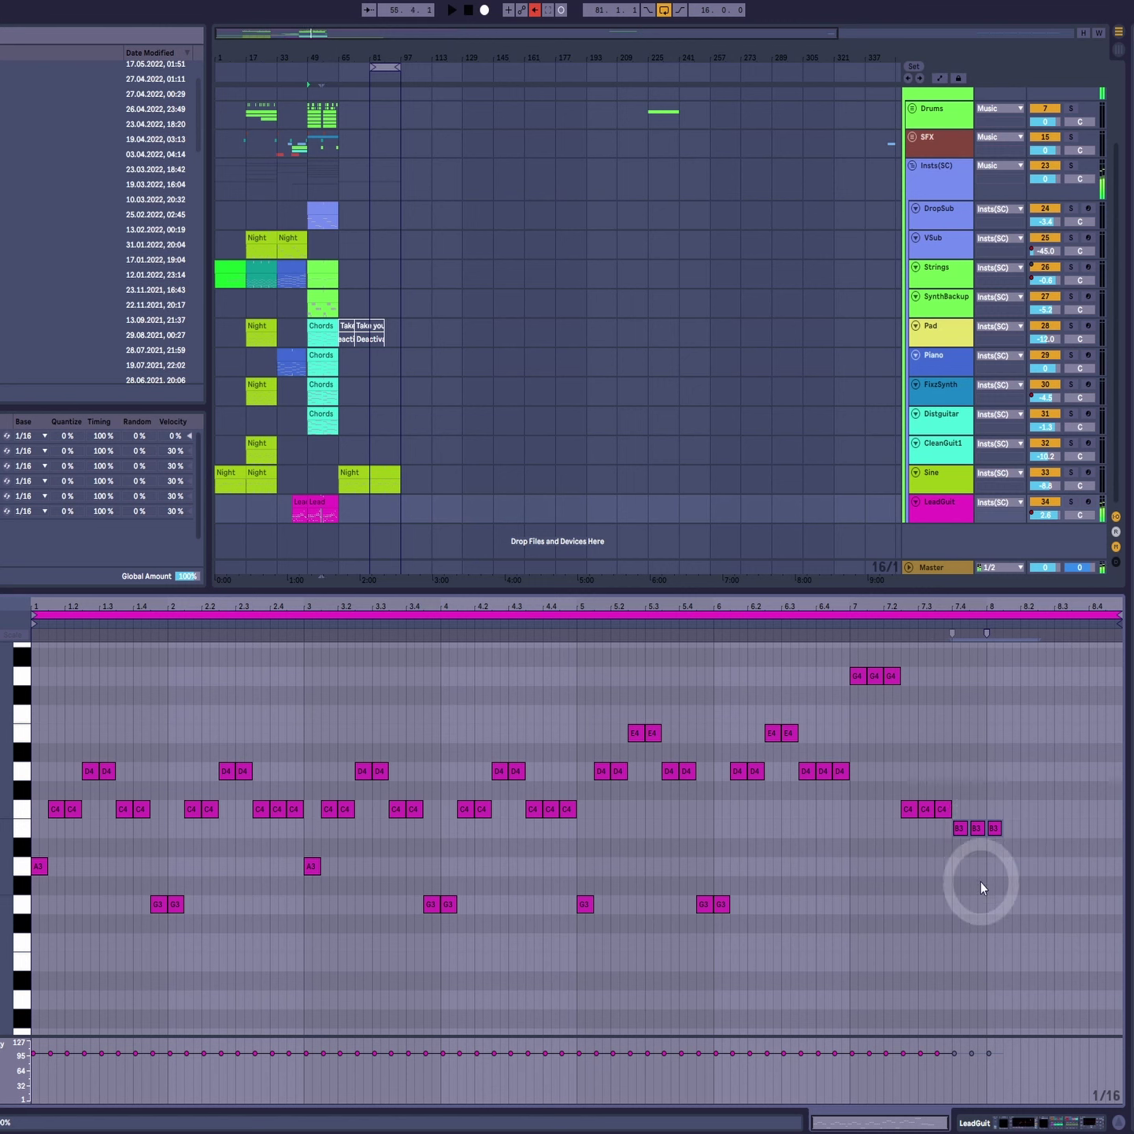
Step: Add G3 and D4 around the first B3 note at clip position 7.4 as a G major chord, and undo the additions
{"action": "double_click", "coordinate": [955, 904]}
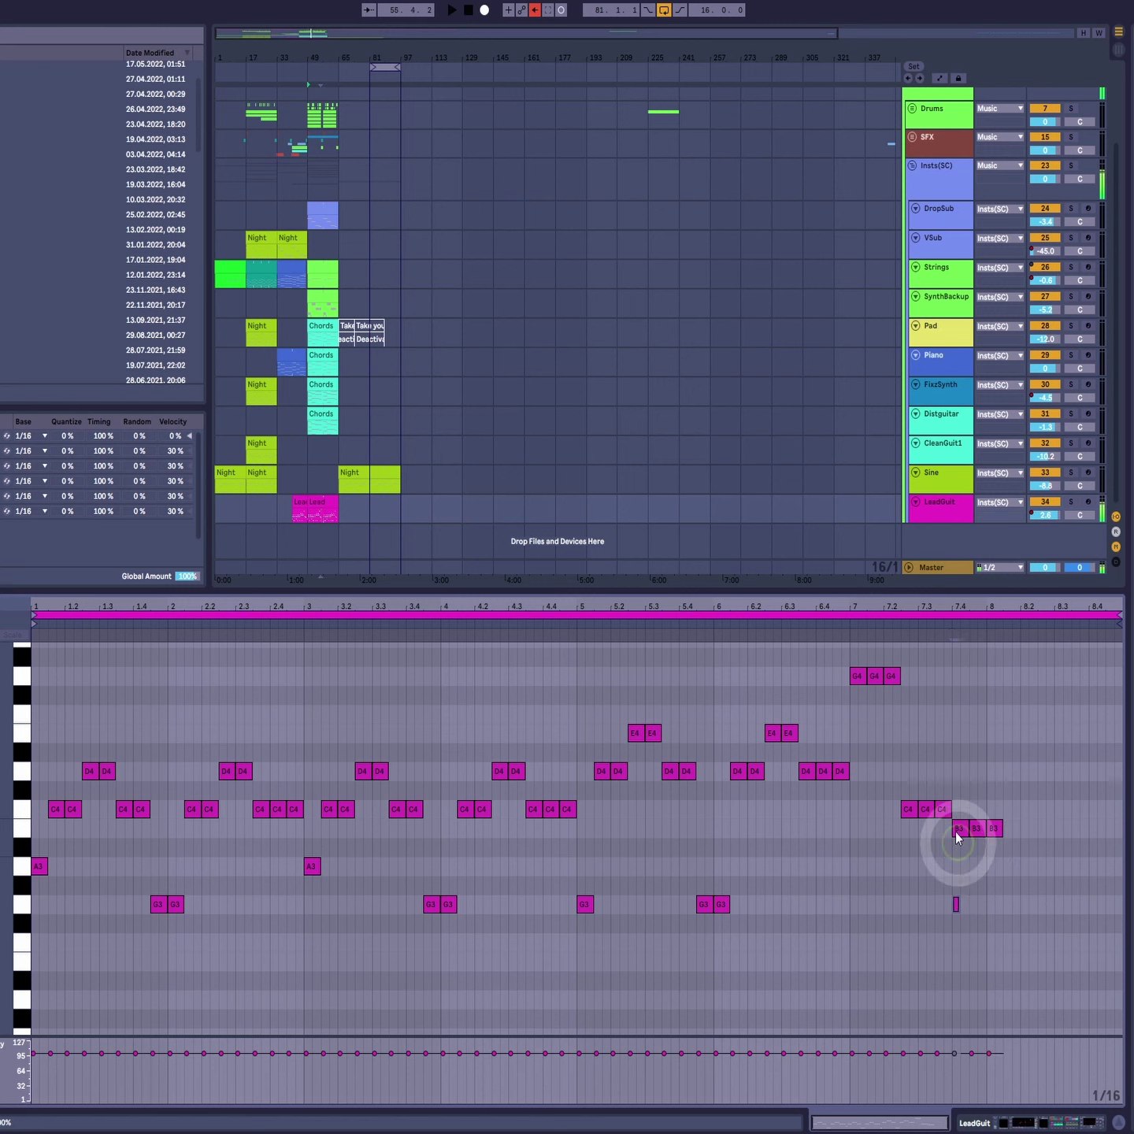
{"action": "double_click", "coordinate": [958, 770]}
{"action": "left_click_drag", "start_coordinate": [954, 742], "coordinate": [963, 912]}
{"action": "key", "text": "ctrl+z"}
{"action": "key", "text": "ctrl+z"}
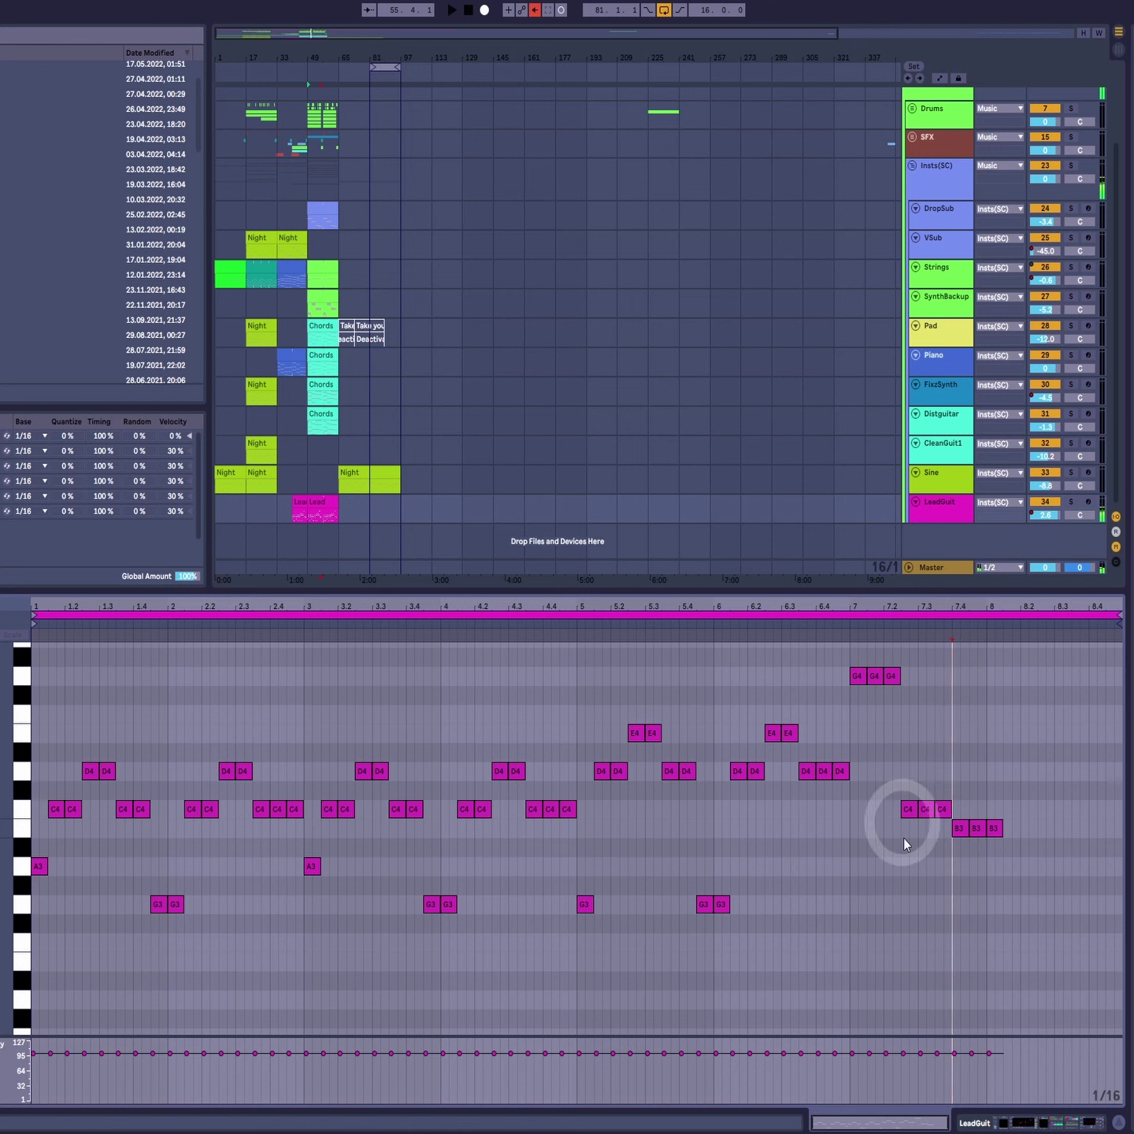
Step: Show the LeadGuit track's device chain, inspect the LABS instrument and its Electric Guitars preset, and close the plug-in window
{"action": "left_click", "coordinate": [948, 521]}
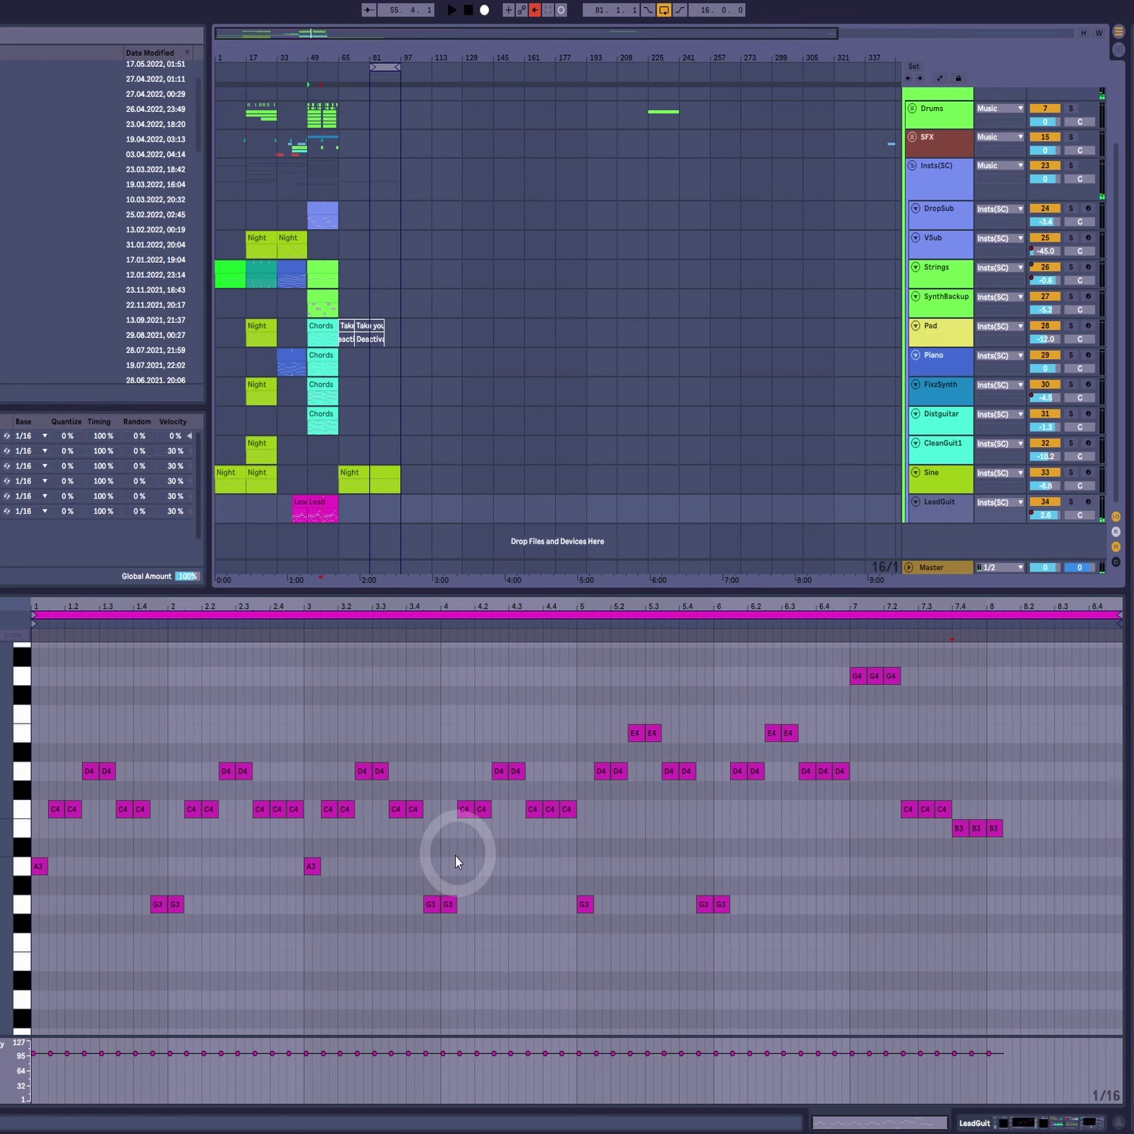
{"action": "key", "text": "shift+Tab"}
{"action": "key", "text": "ctrl+alt+p"}
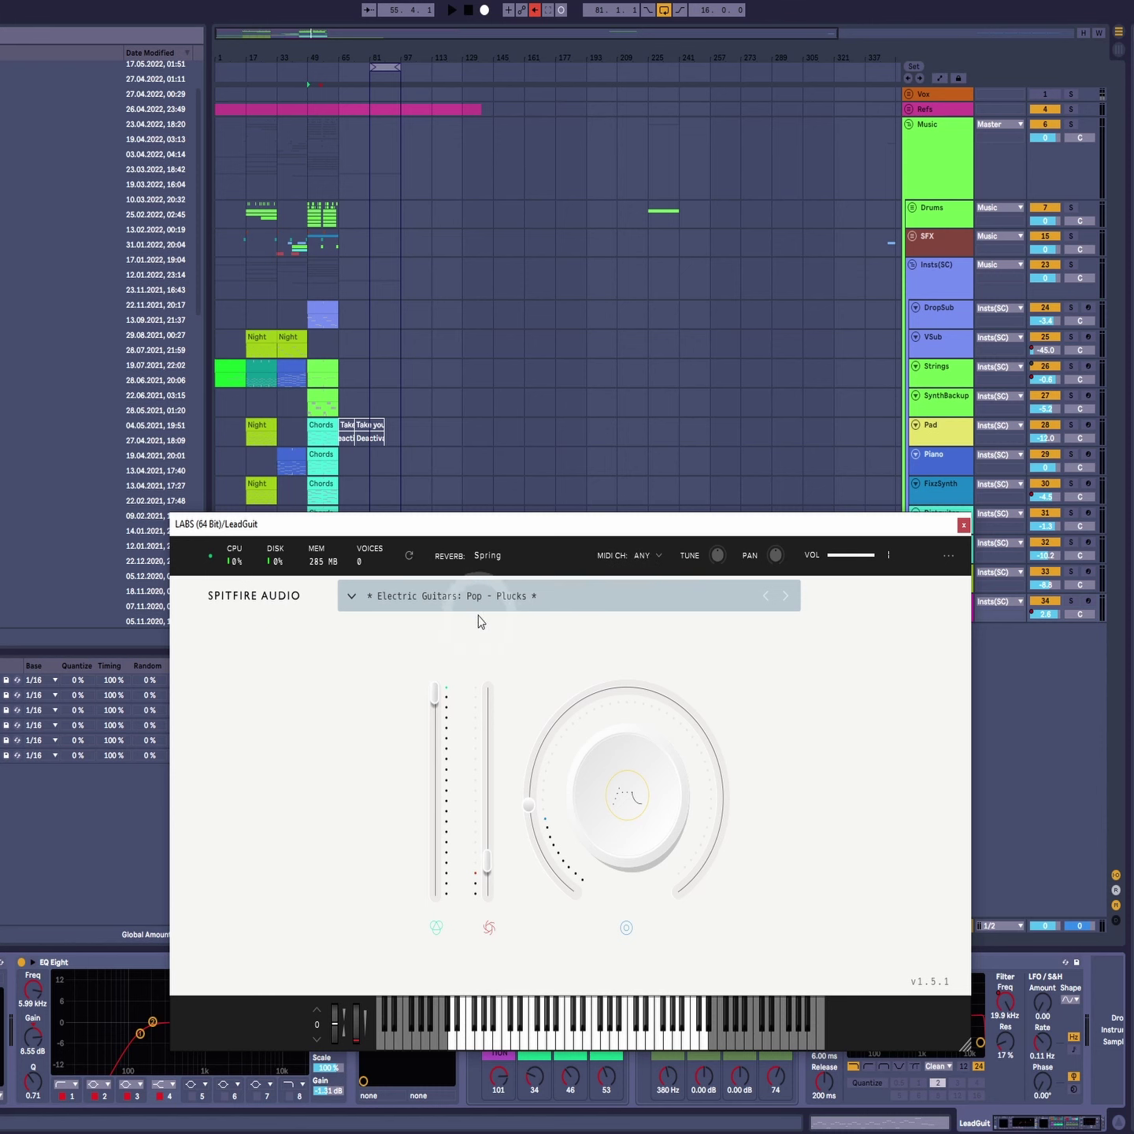
{"action": "left_click", "coordinate": [965, 529]}
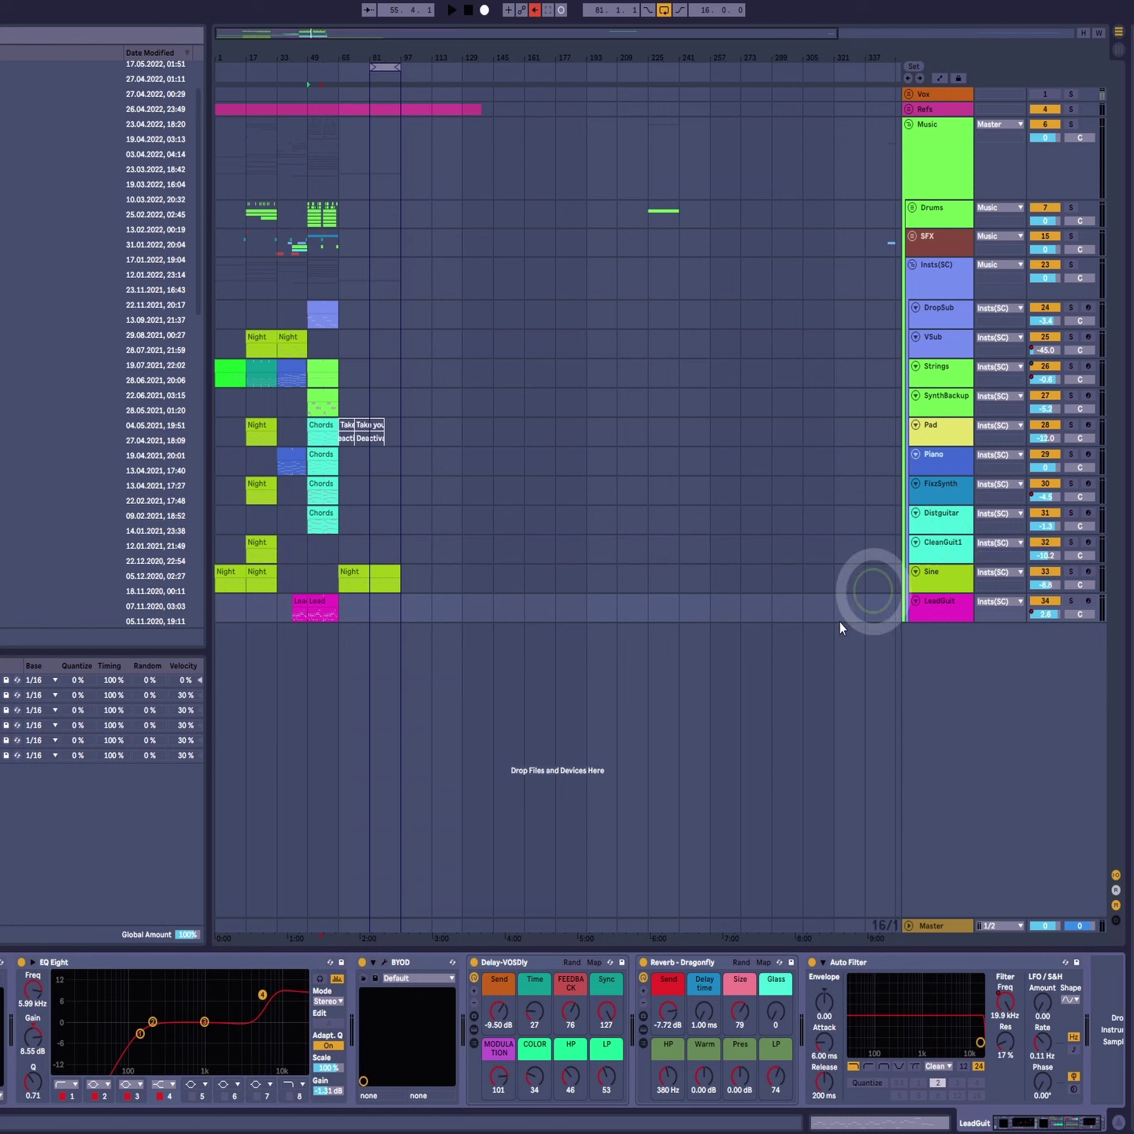
Step: Inspect the Muff Drive, SVF and Amp IRs modules in LeadGuit's BYOD plug-in, and hide its window
{"action": "left_click", "coordinate": [381, 960]}
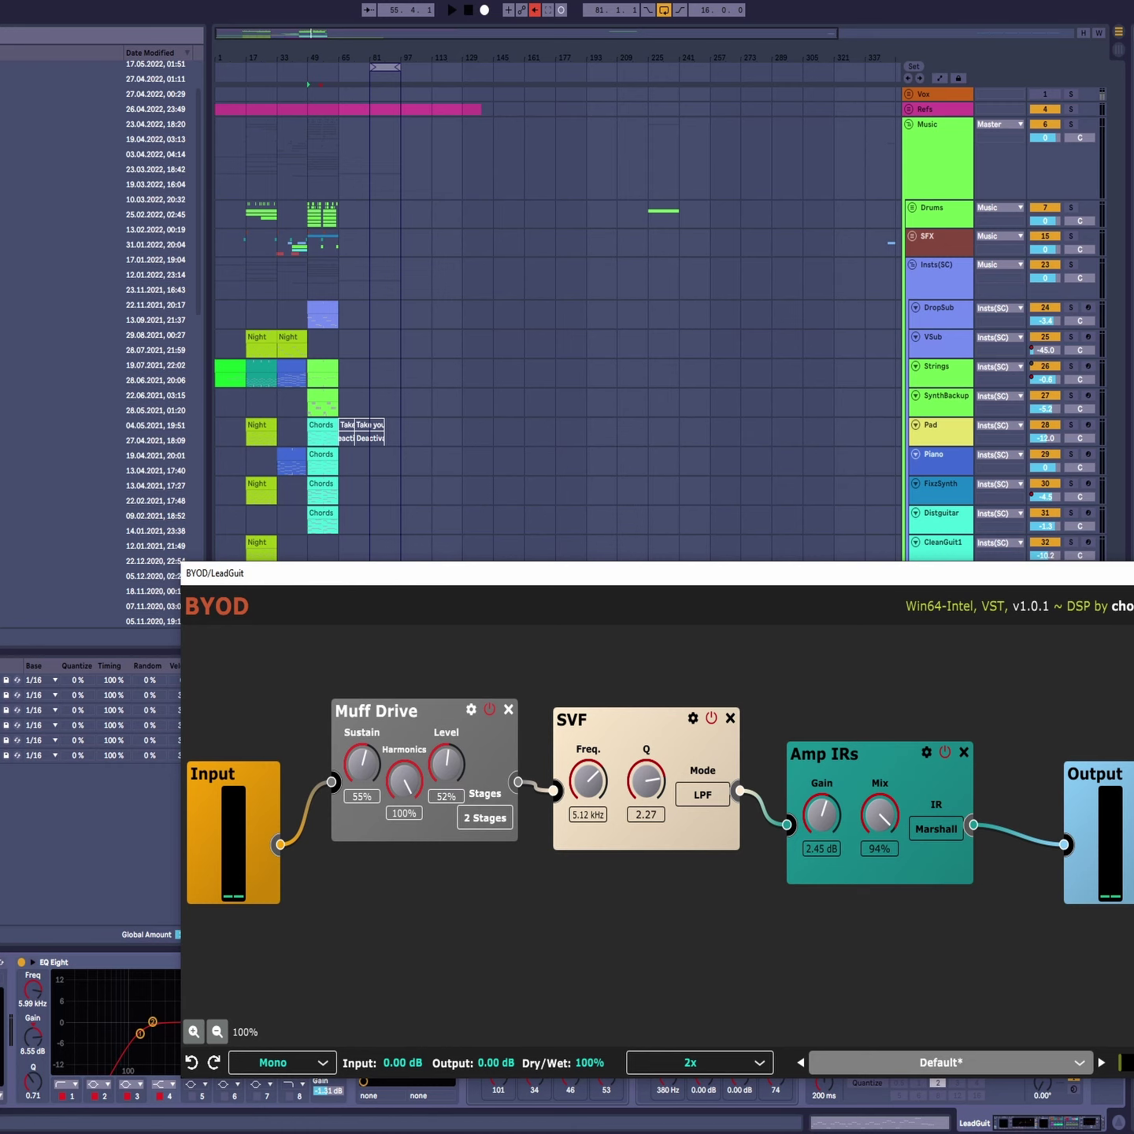
{"action": "key", "text": "ctrl+alt+p"}
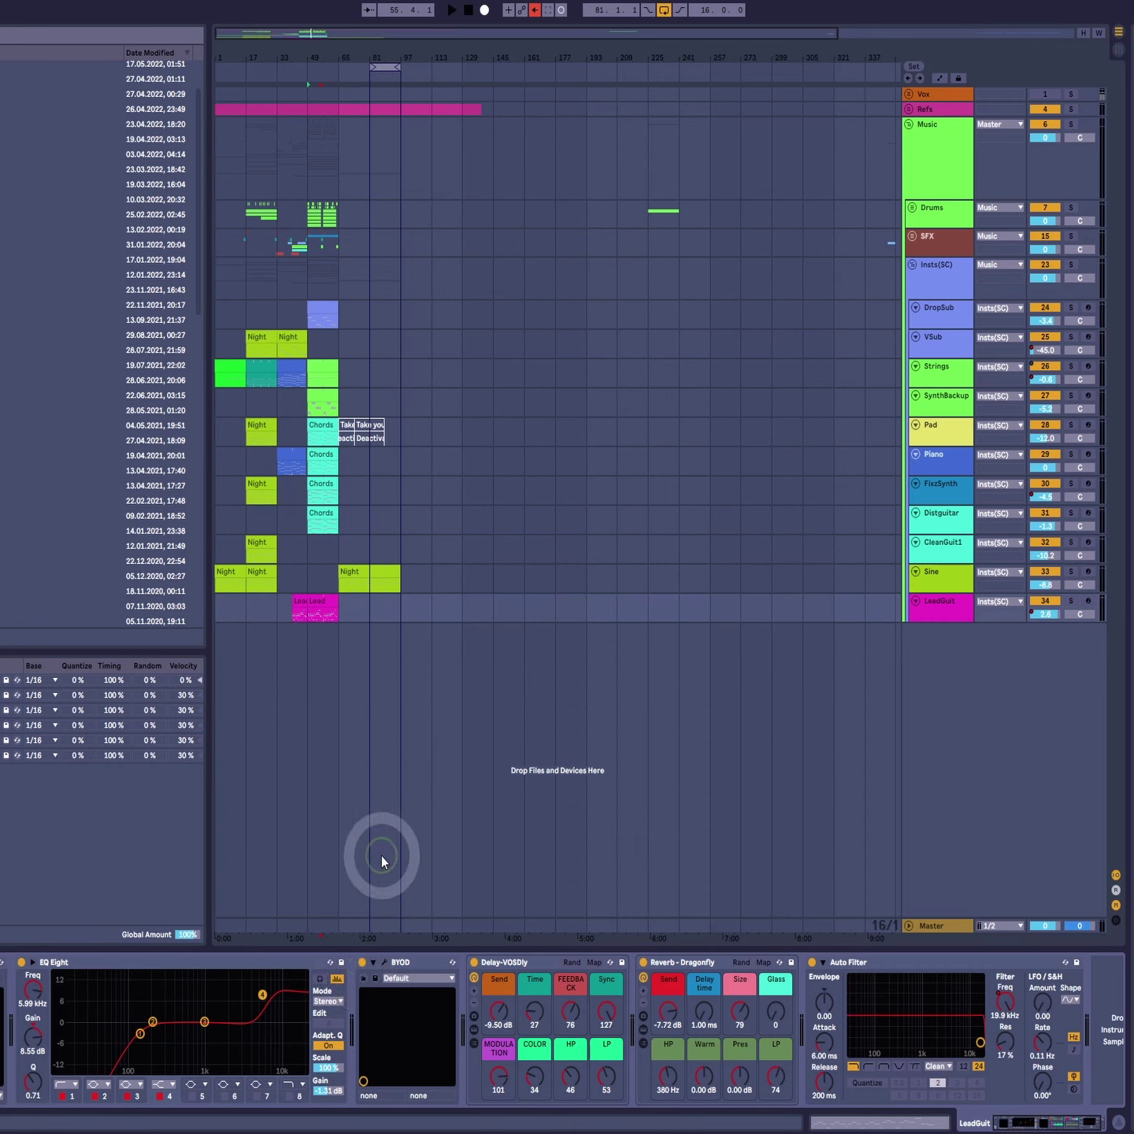
{"action": "left_click", "coordinate": [385, 964]}
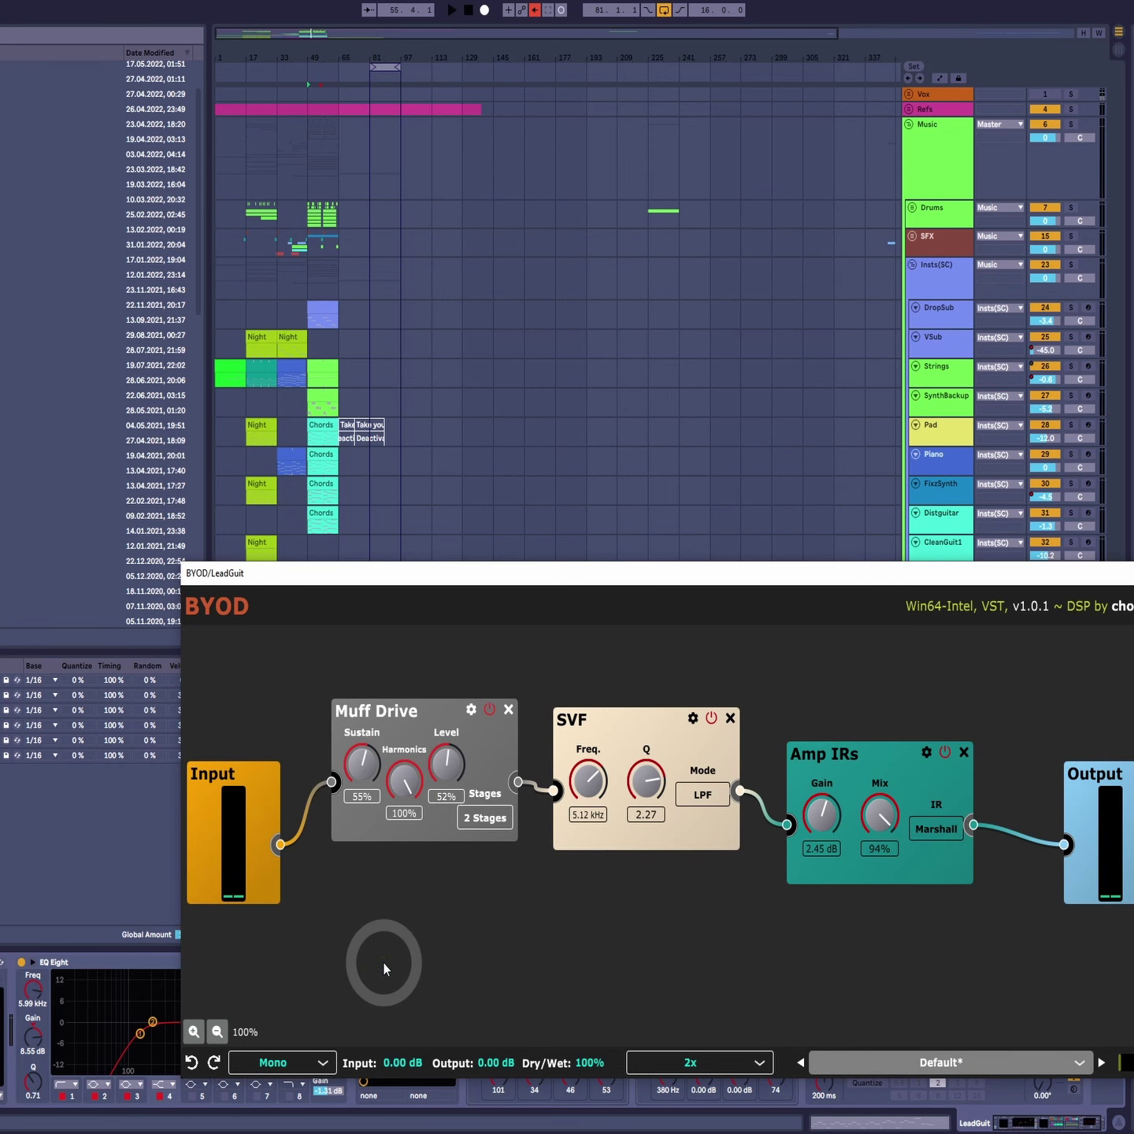
{"action": "key", "text": "ctrl+alt+p"}
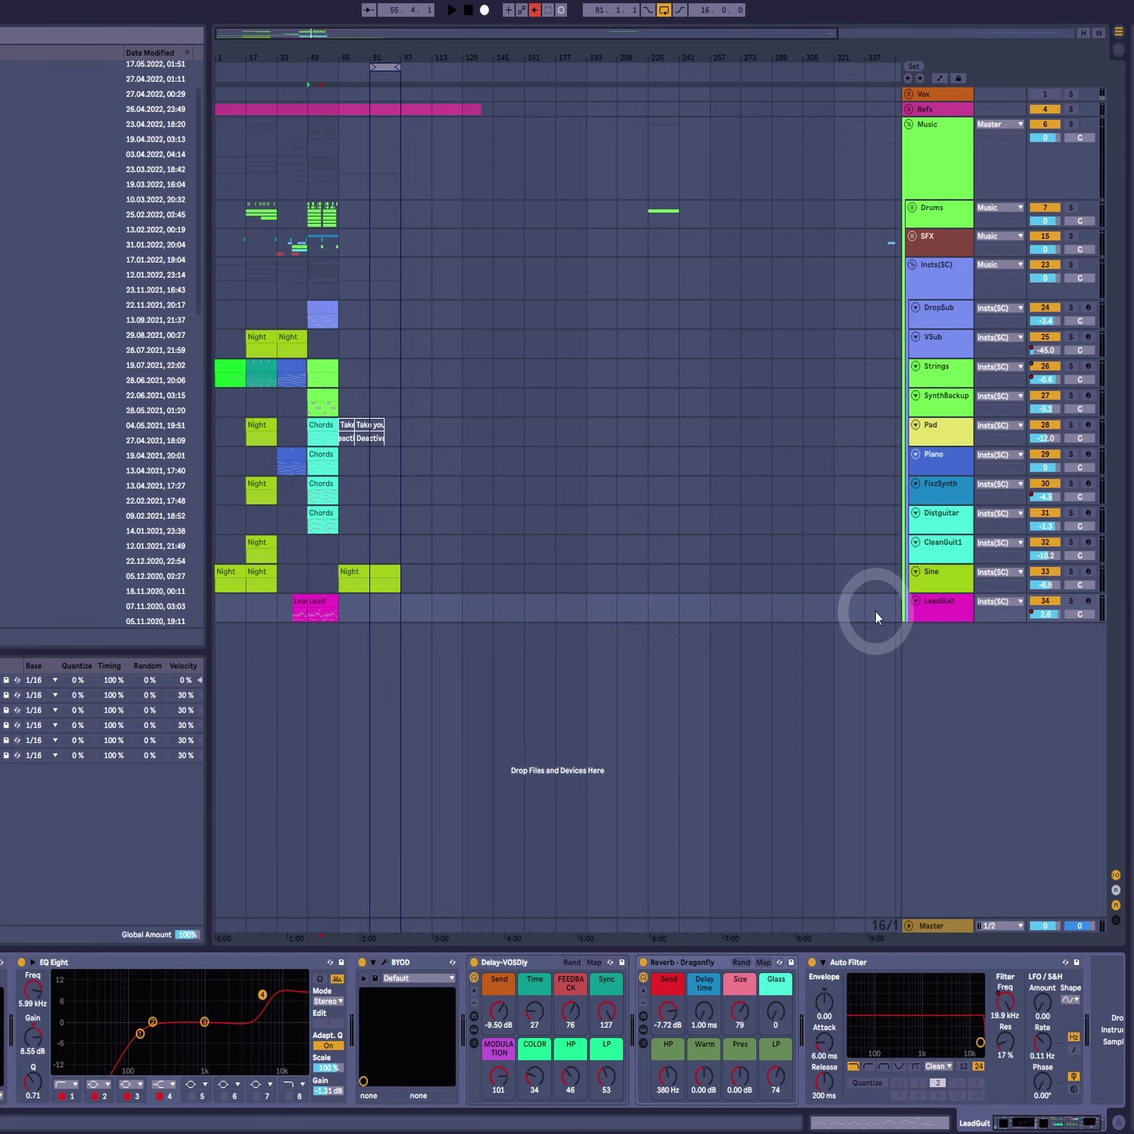
Step: Solo the Distguitar track and play it from bar 49 with the full range of its Chords clip notes in view
{"action": "left_click", "coordinate": [397, 521]}
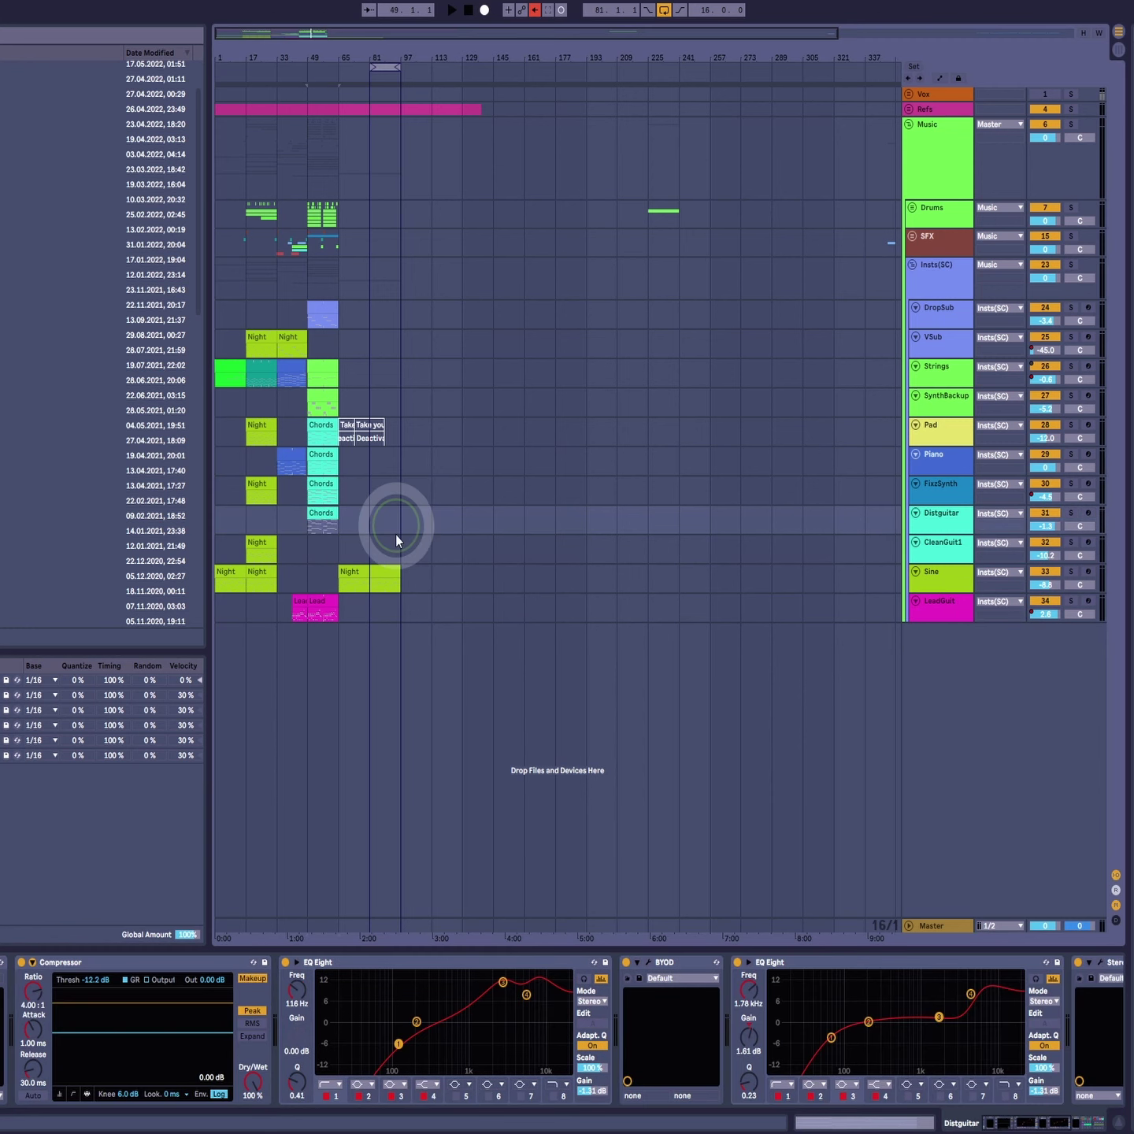
{"action": "left_click", "coordinate": [1070, 515]}
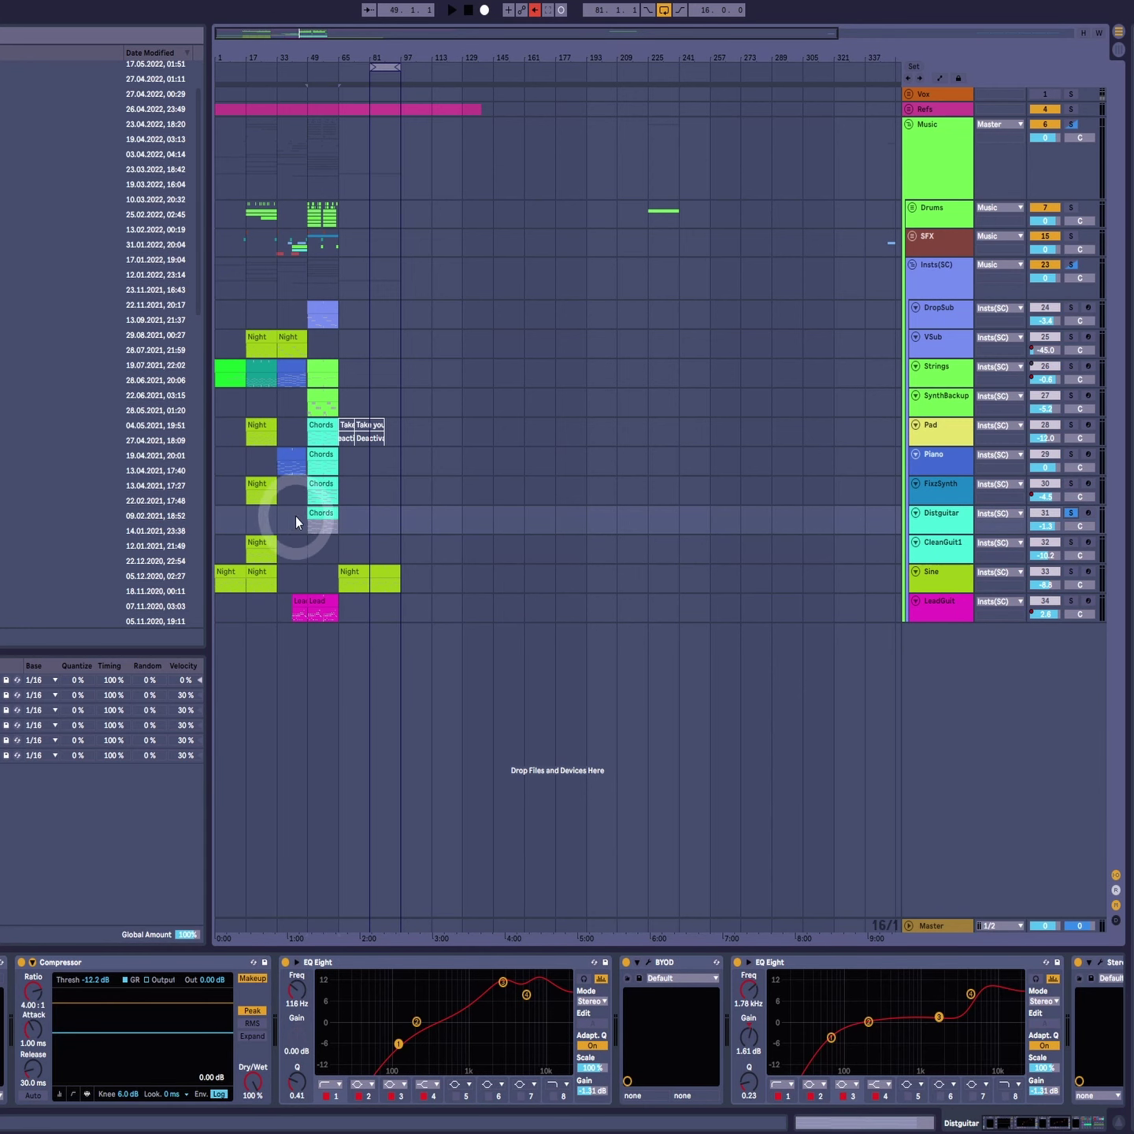
{"action": "double_click", "coordinate": [326, 513]}
{"action": "key", "text": "space"}
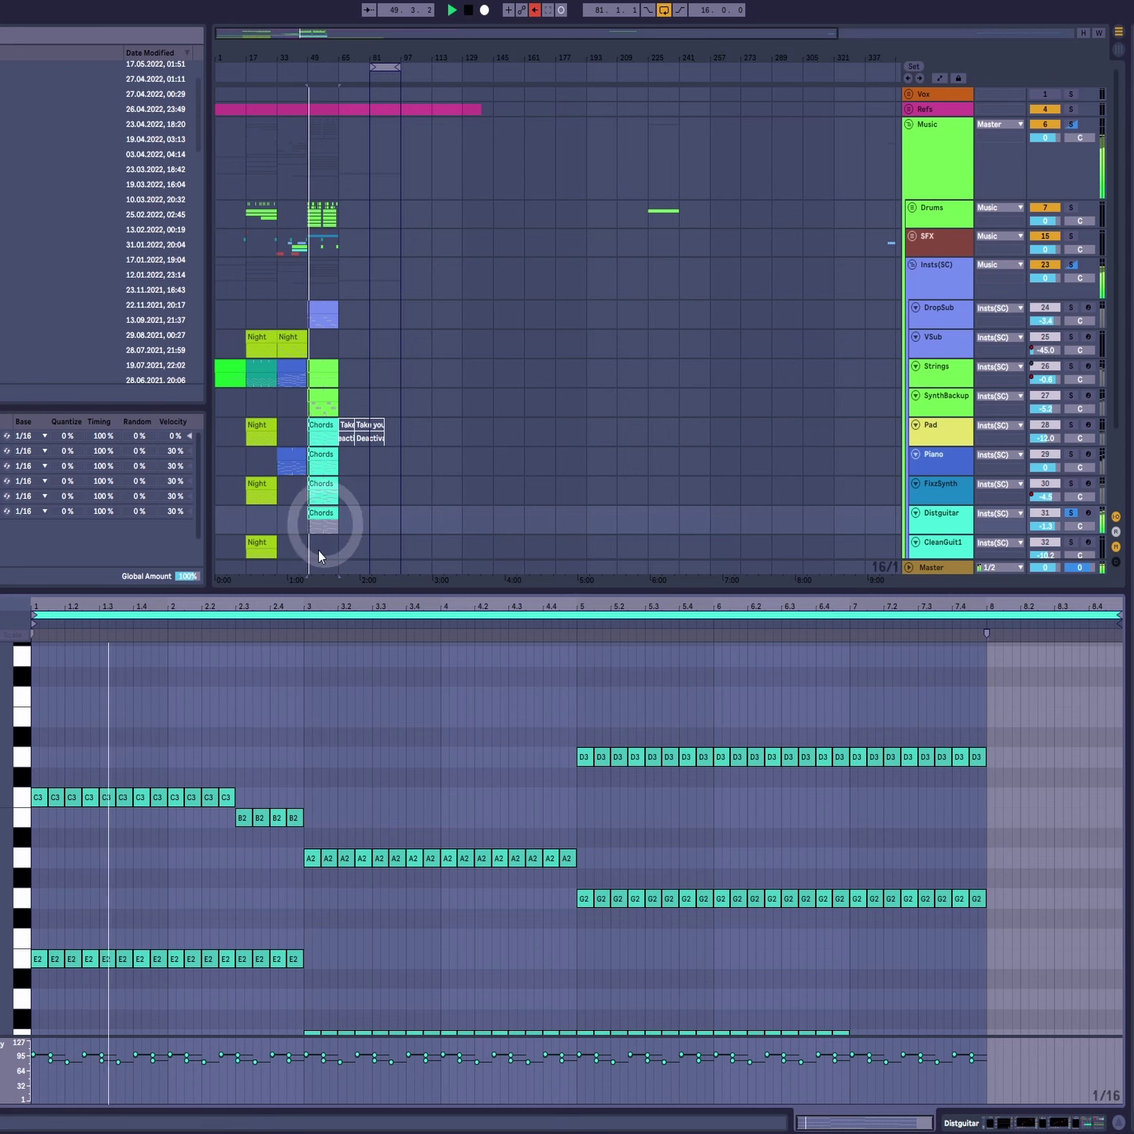
{"action": "scroll", "coordinate": [375, 794], "scroll_direction": "down", "scroll_amount": 3}
{"action": "left_click_drag", "start_coordinate": [5, 832], "coordinate": [32, 924]}
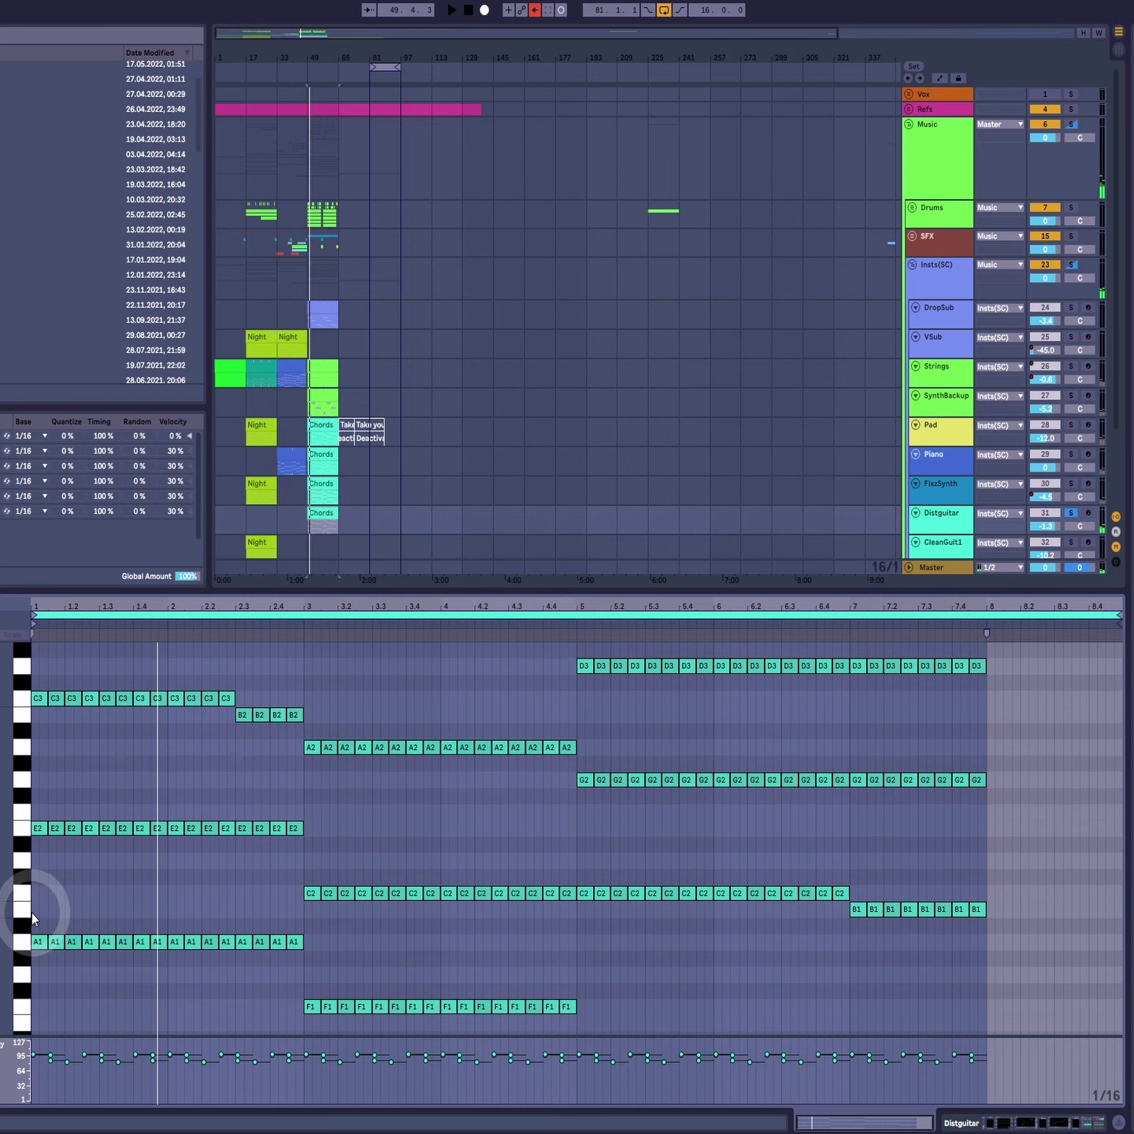
{"action": "key", "text": "space"}
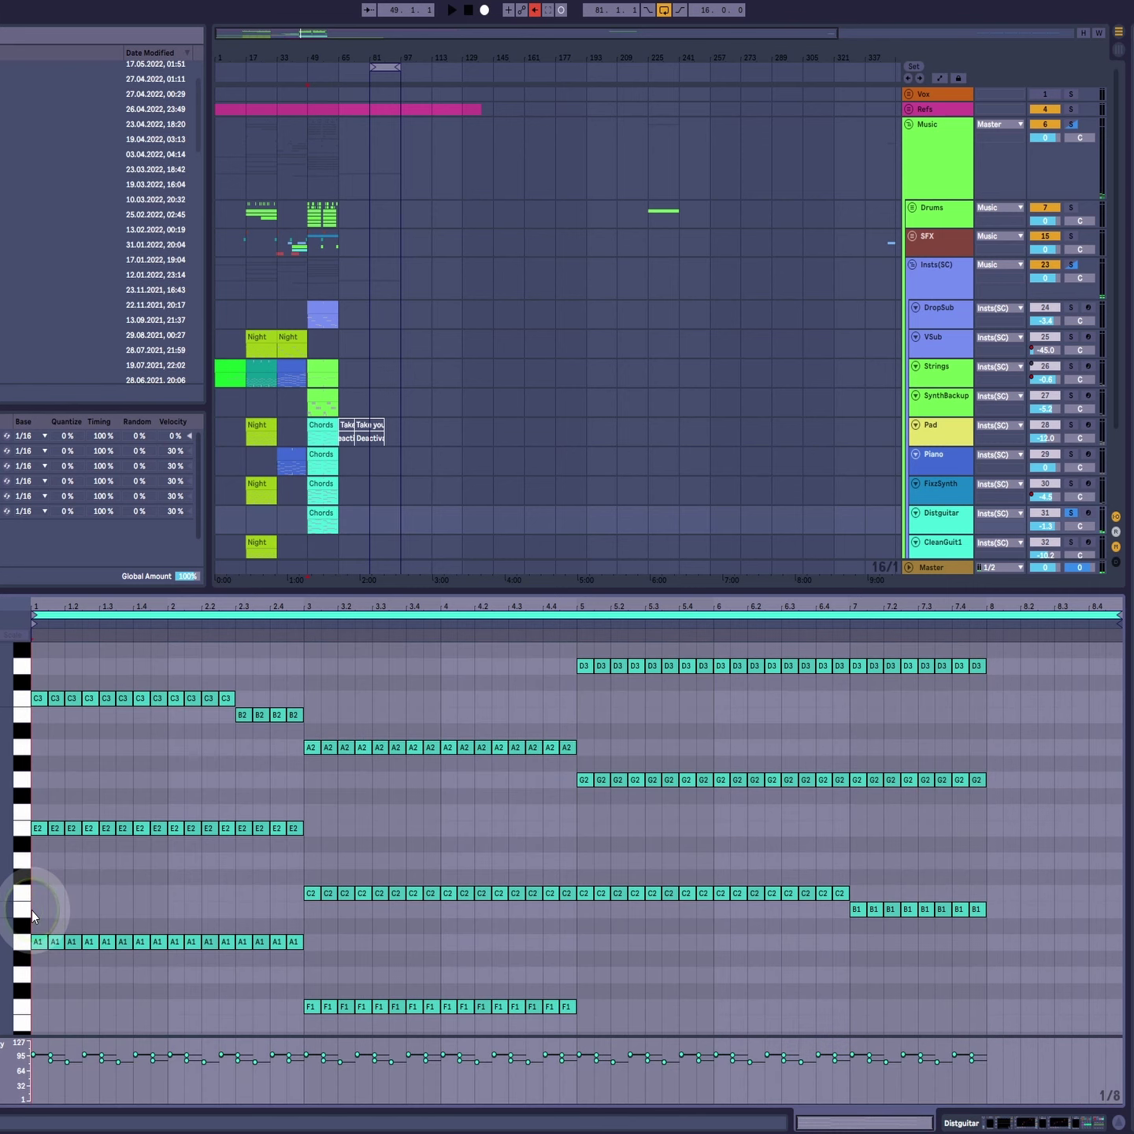
{"action": "key", "text": "space"}
{"action": "key", "text": "Delete"}
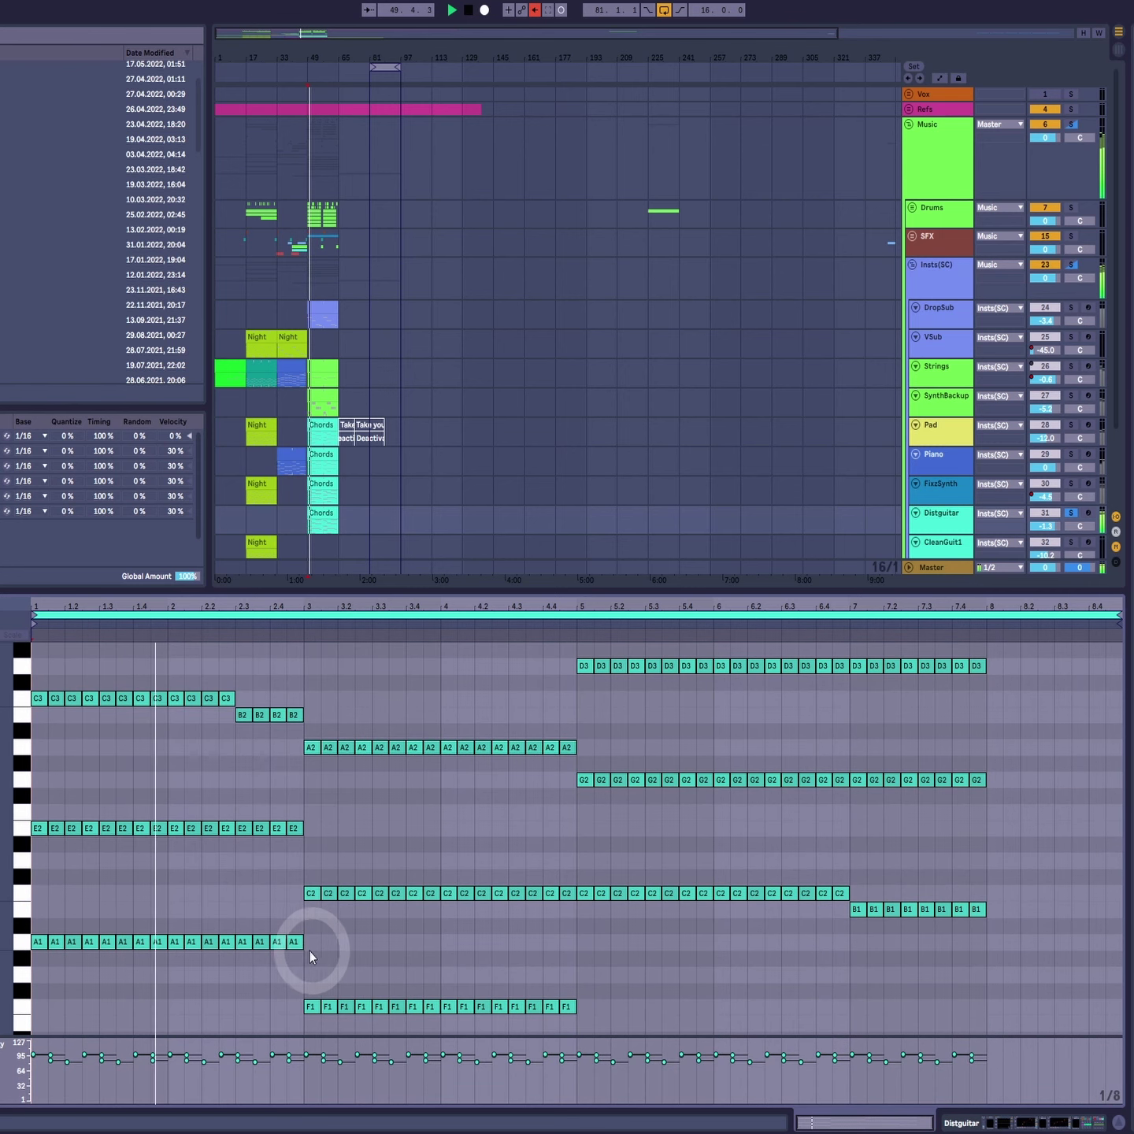
Step: Audition Distguitar from bar 49 with its BYOD distortion bypassed, and switch BYOD back on
{"action": "key", "text": "shift+Tab"}
{"action": "key", "text": "shift+Tab"}
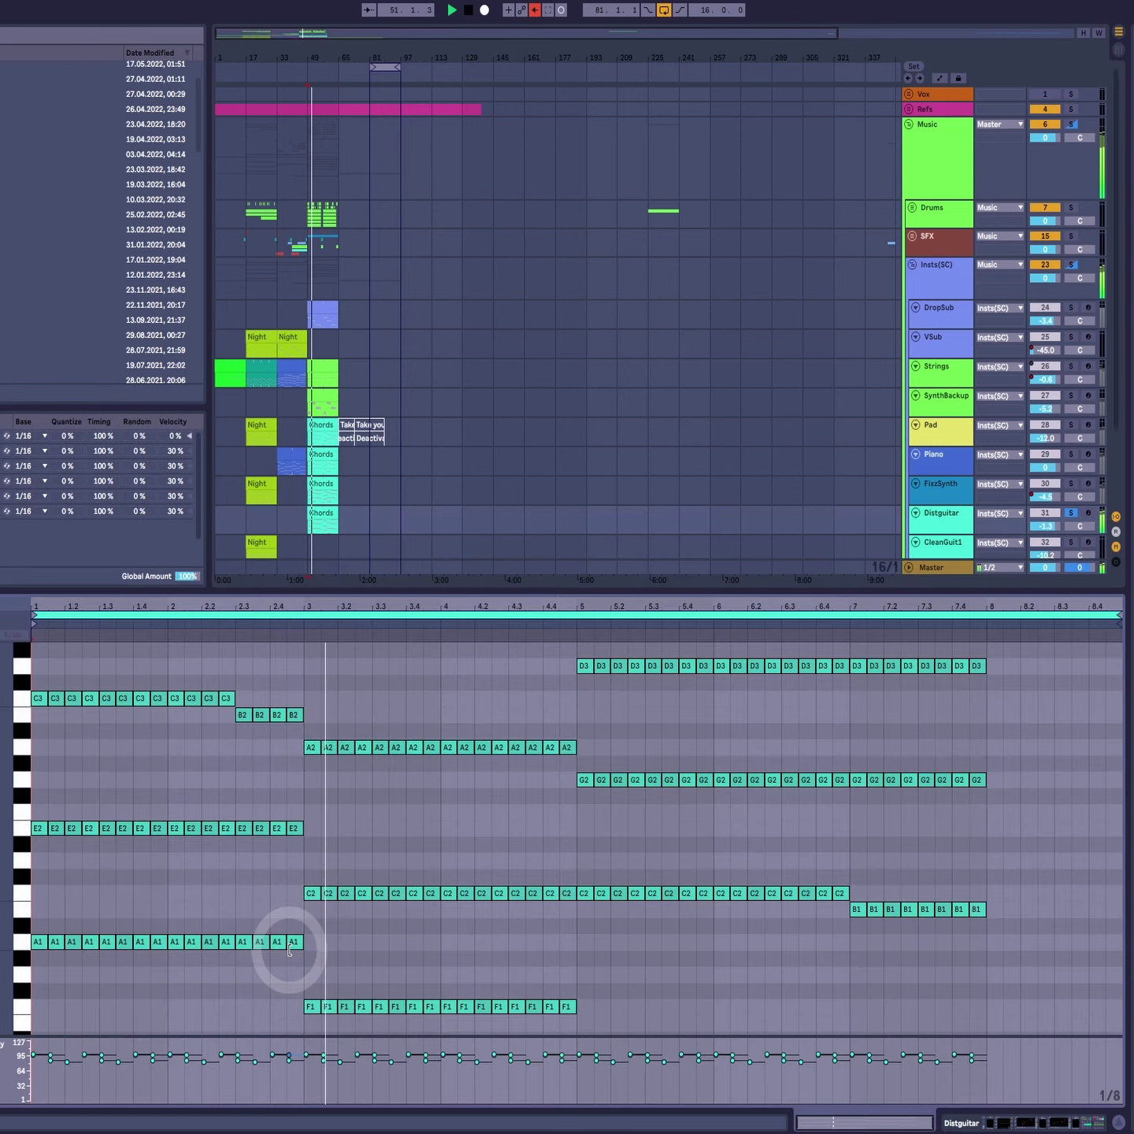
{"action": "key", "text": "shift+Tab"}
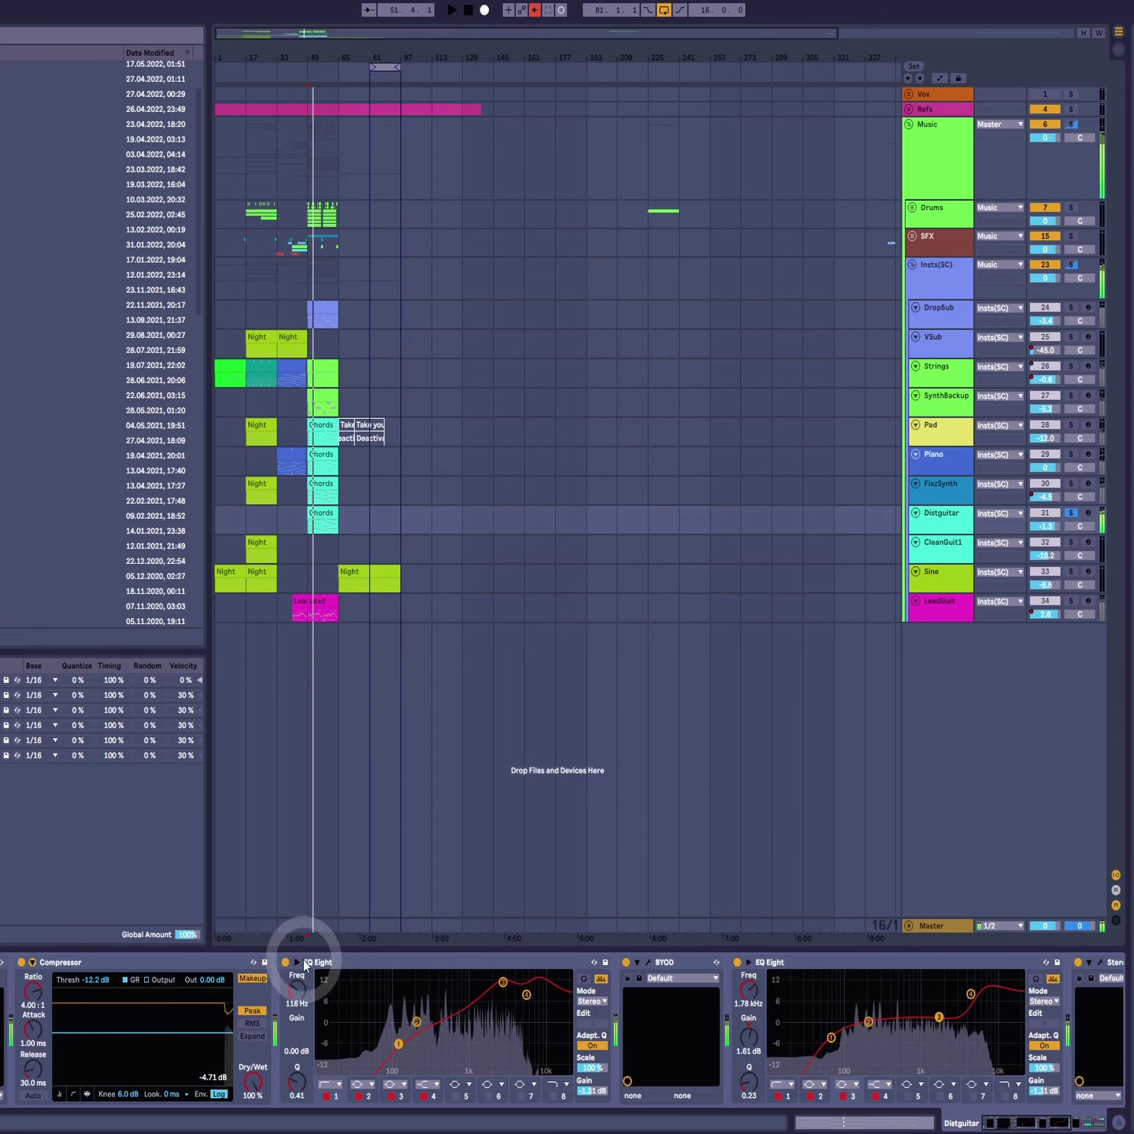
{"action": "left_click", "coordinate": [627, 961]}
{"action": "key", "text": "space"}
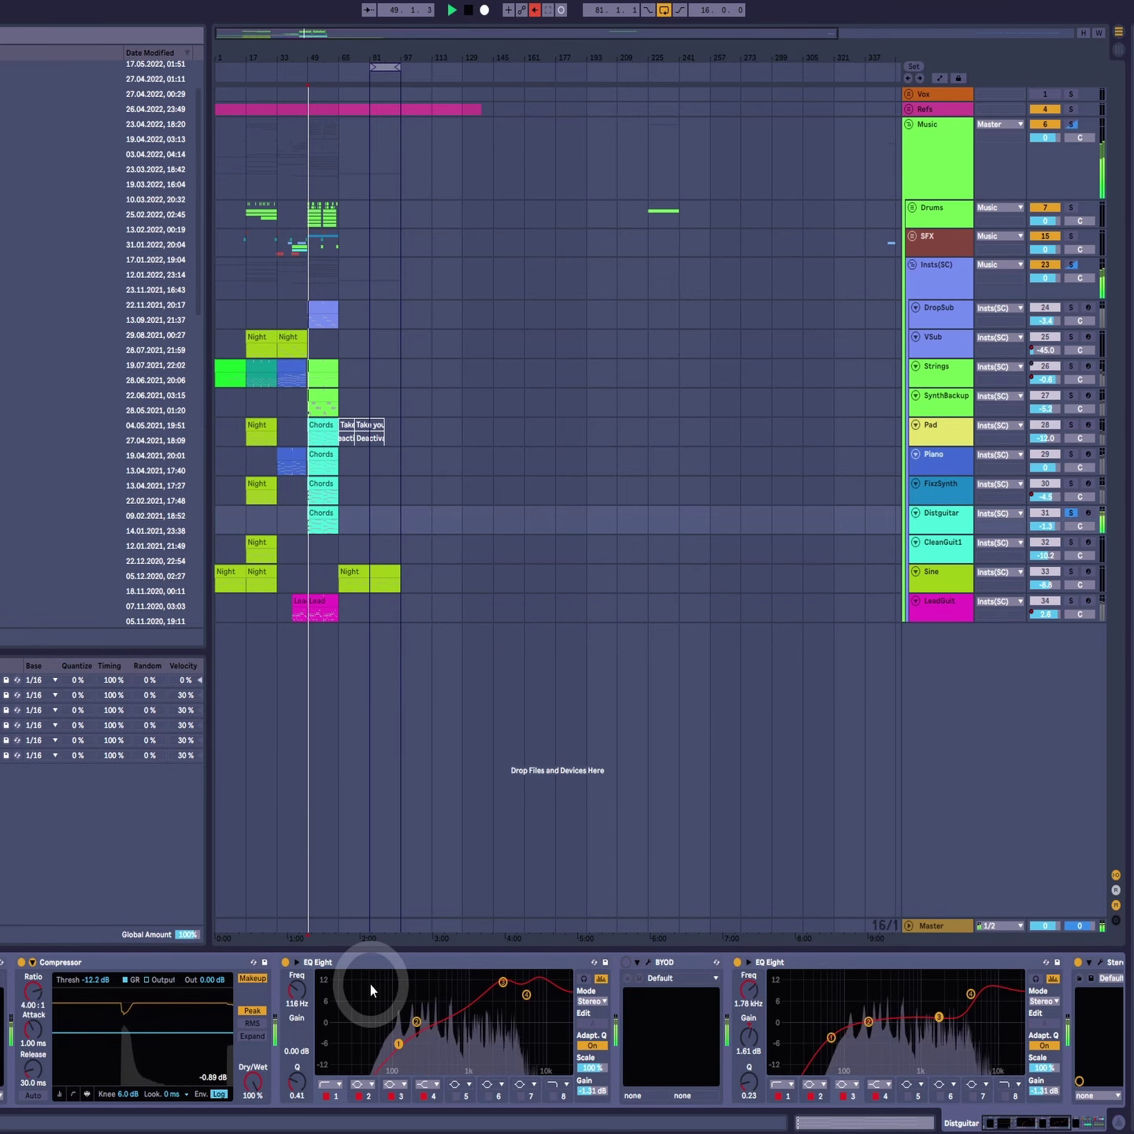
{"action": "double_click", "coordinate": [323, 513]}
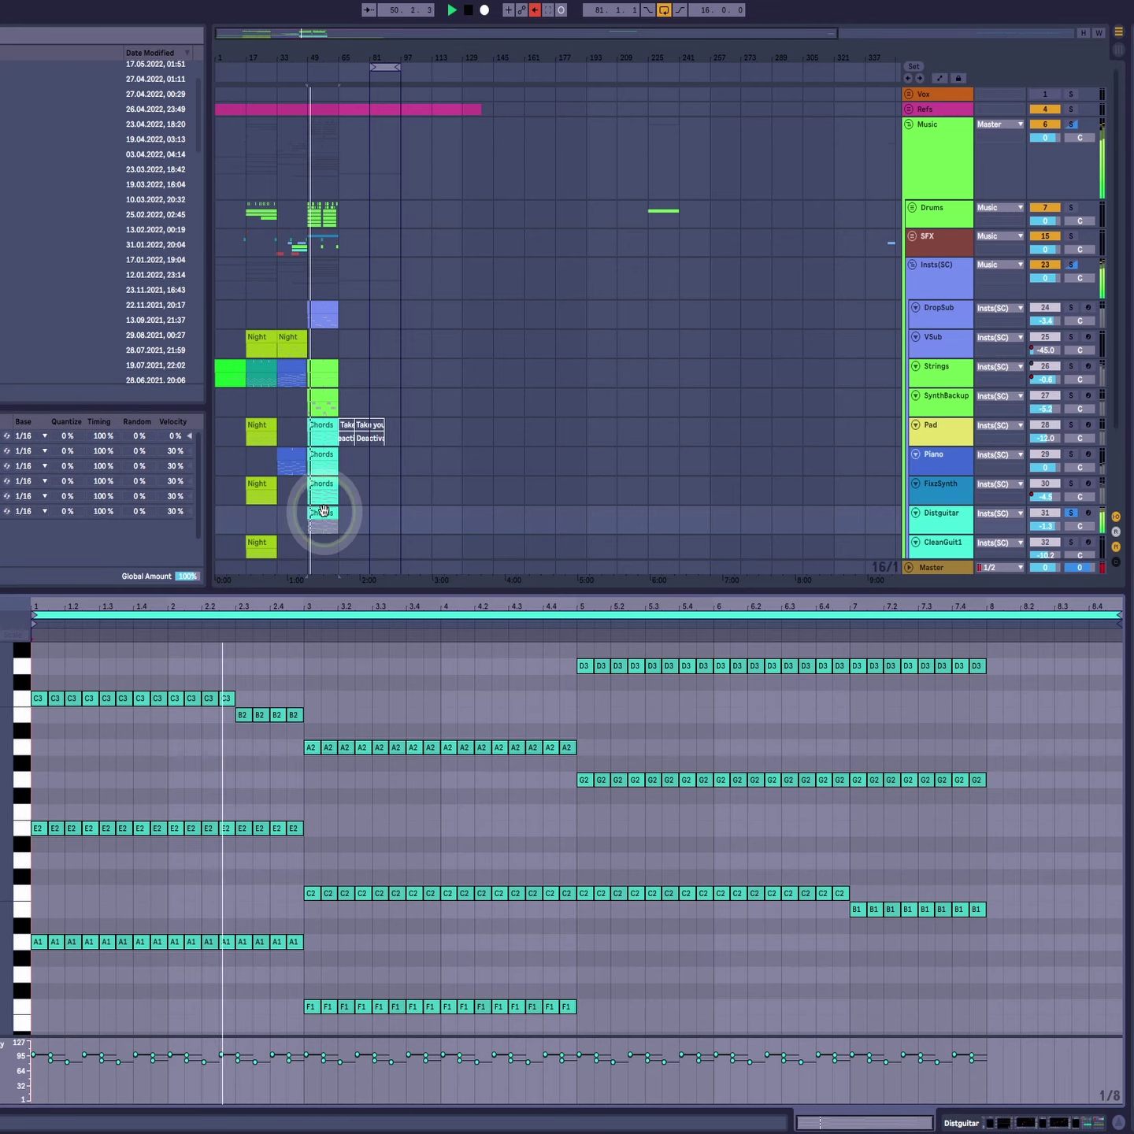
{"action": "key", "text": "shift+Tab"}
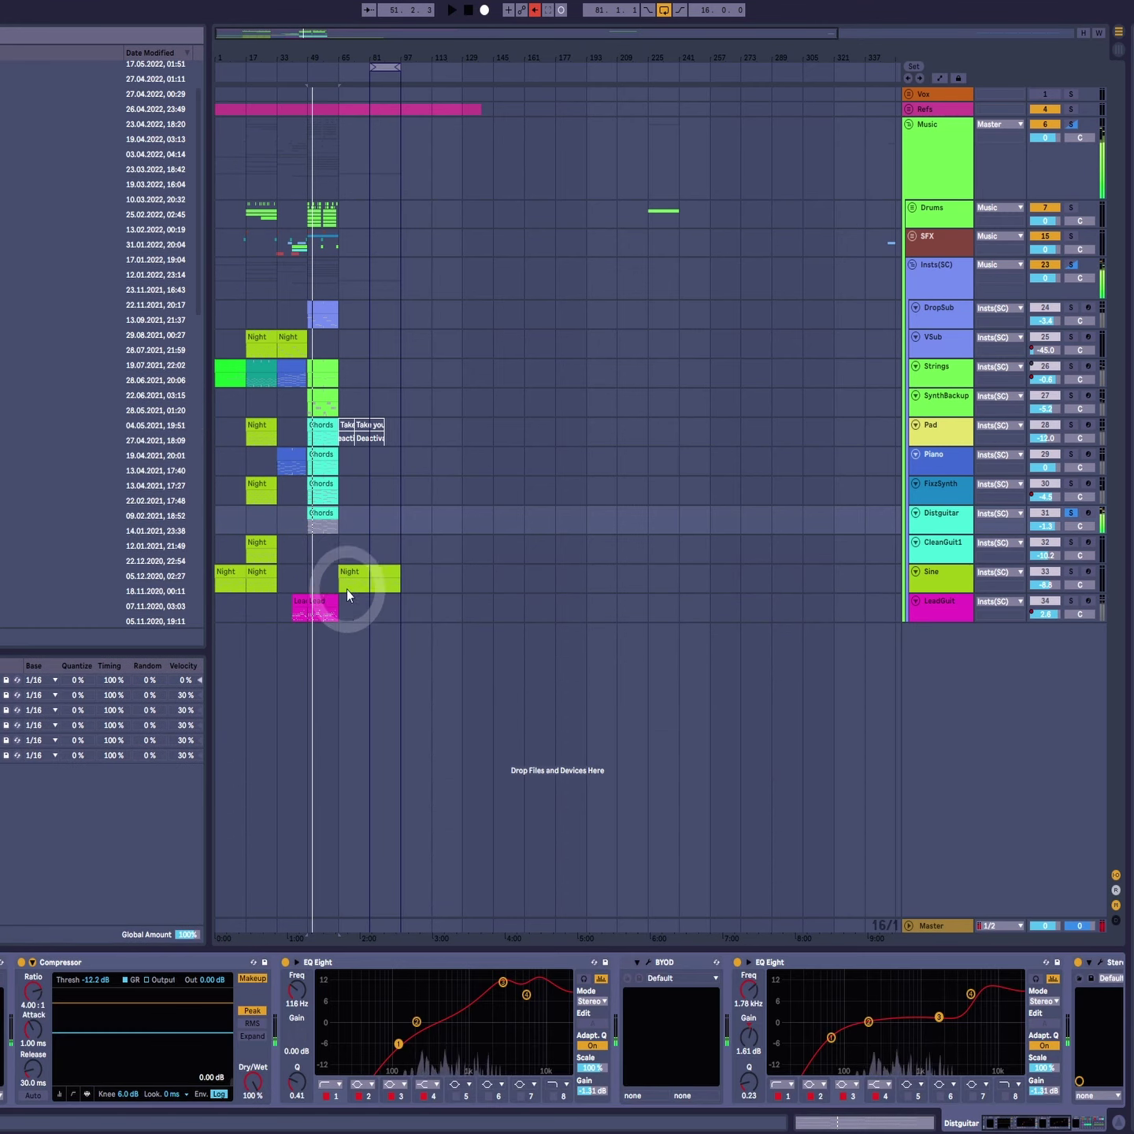
{"action": "left_click", "coordinate": [625, 961]}
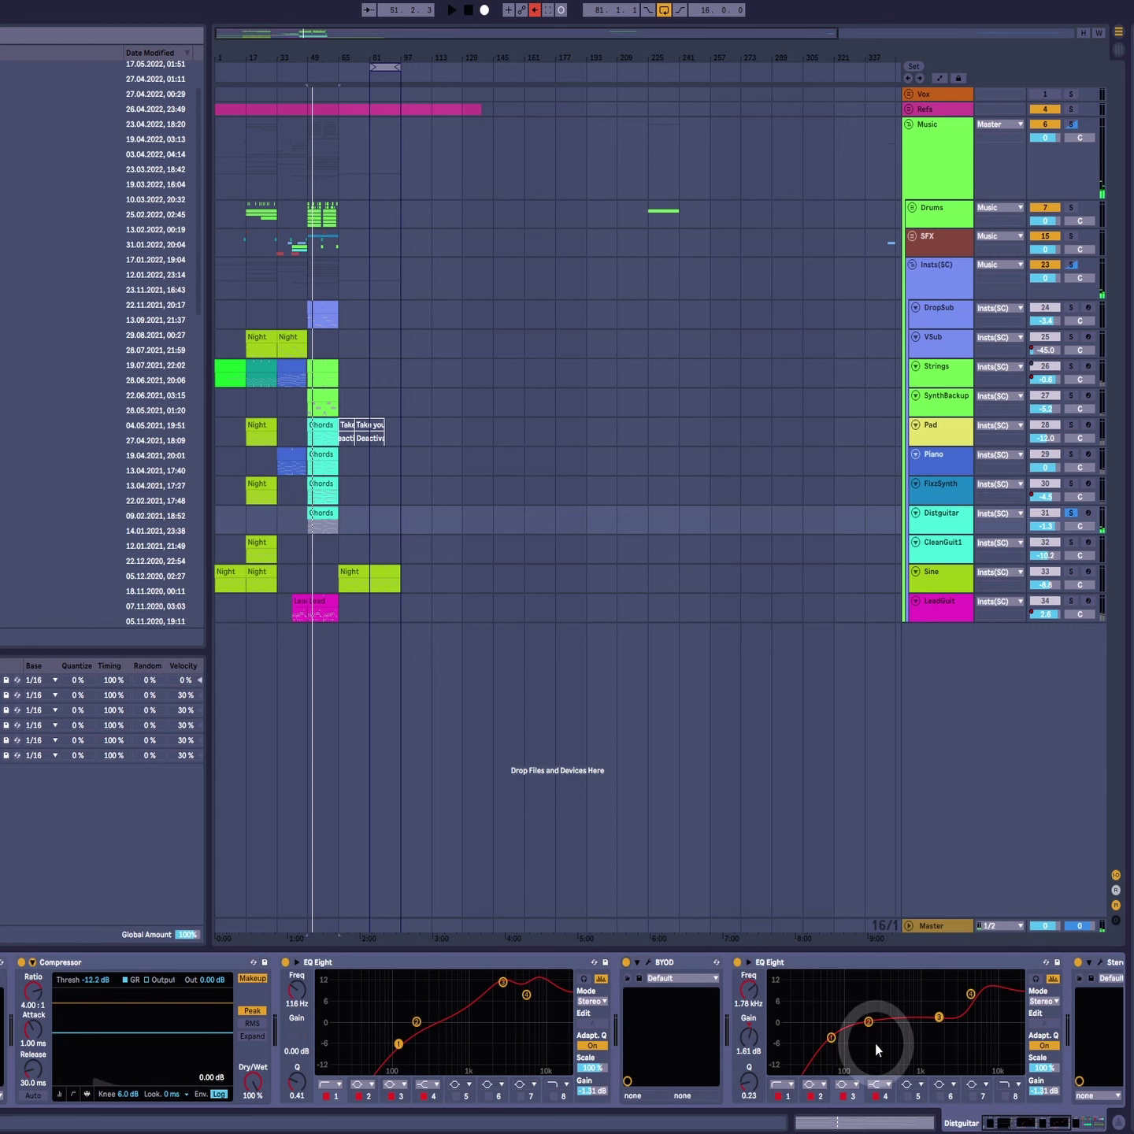
Step: Examine the rest of the Distguitar effects chain, from BYOD and EQ Eight through Stereo Touch to the delay and reverb
{"action": "left_click", "coordinate": [1079, 1128]}
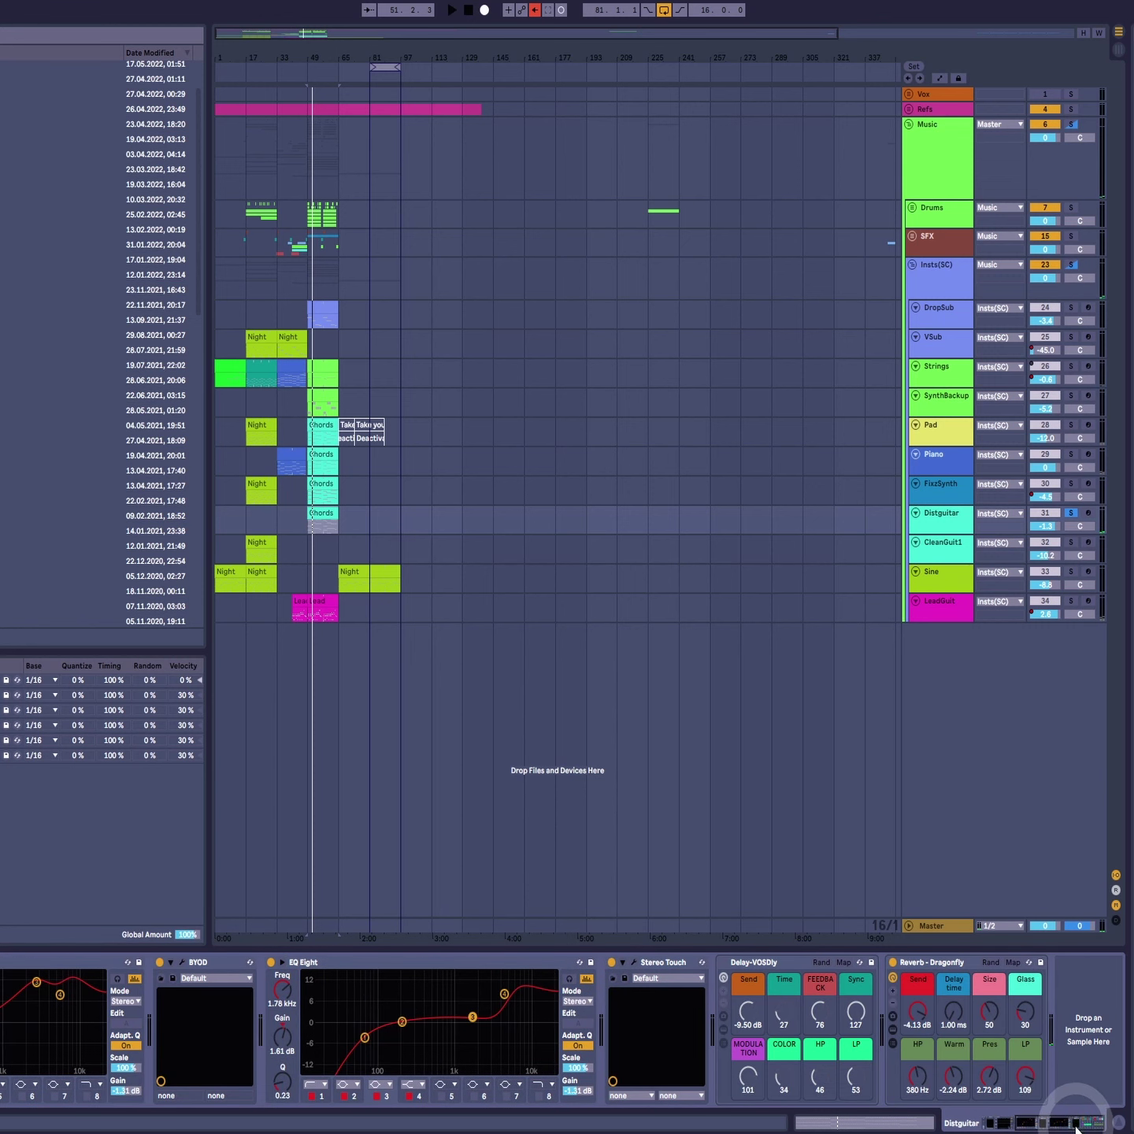
{"action": "left_click", "coordinate": [1077, 1128]}
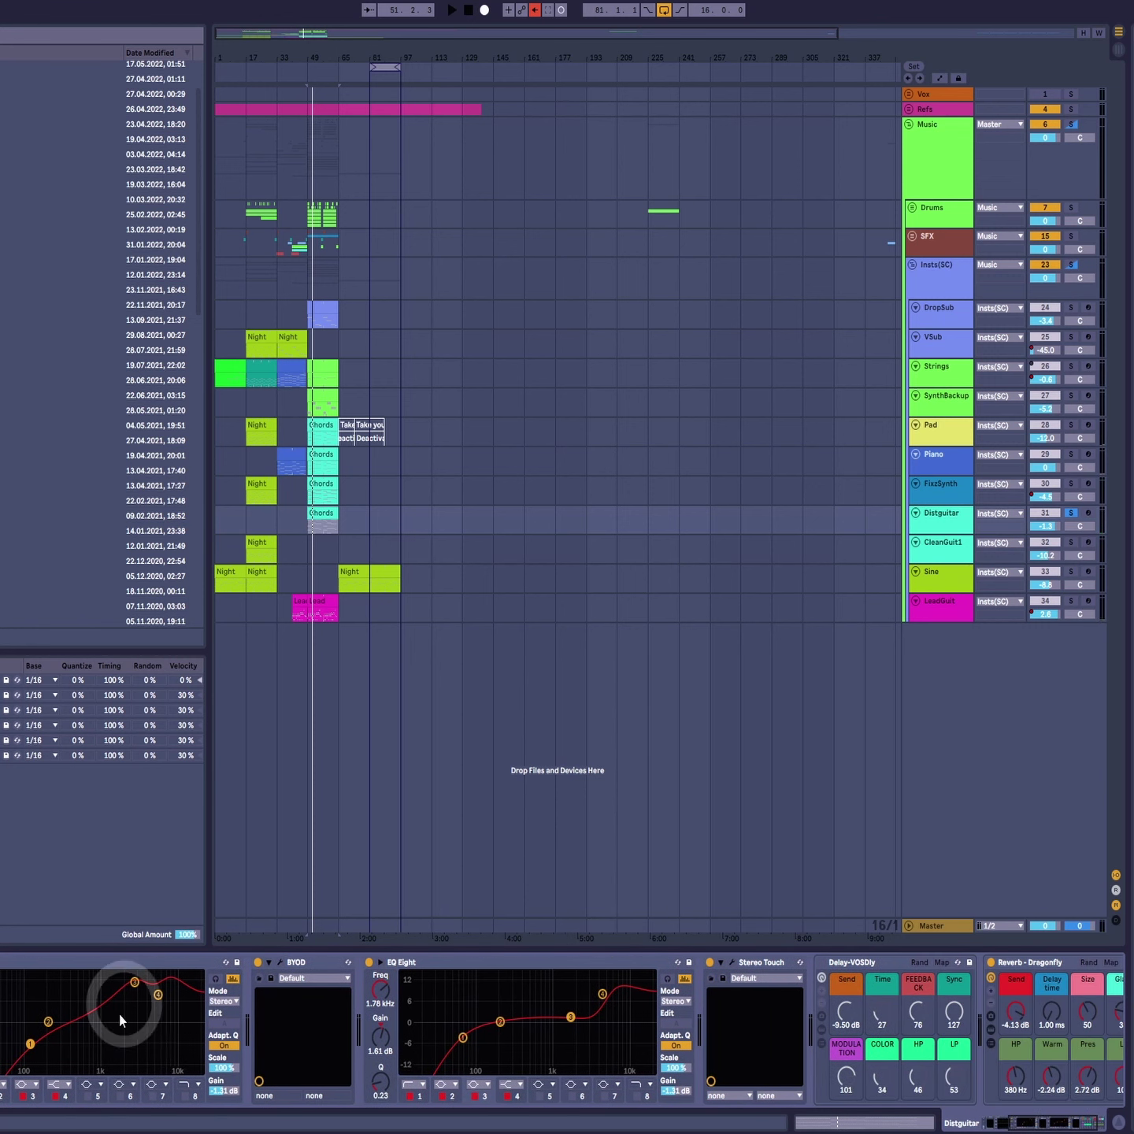
{"action": "mouse_move", "coordinate": [1055, 1126]}
{"action": "left_mouse_down"}
{"action": "mouse_move", "coordinate": [1014, 1129]}
{"action": "mouse_move", "coordinate": [1053, 1122]}
{"action": "left_mouse_up"}
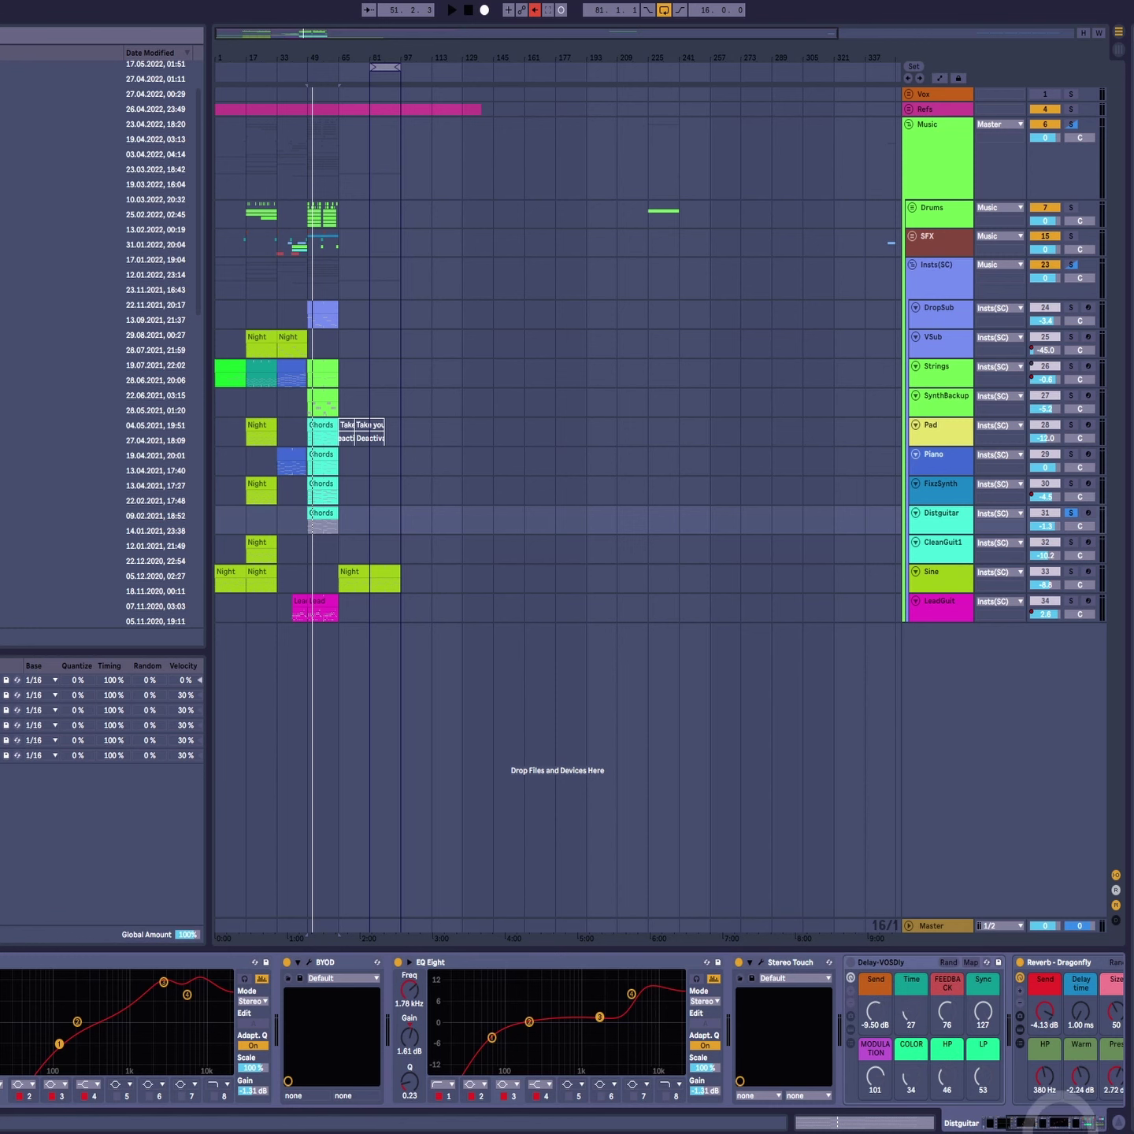
{"action": "left_click", "coordinate": [1074, 1119]}
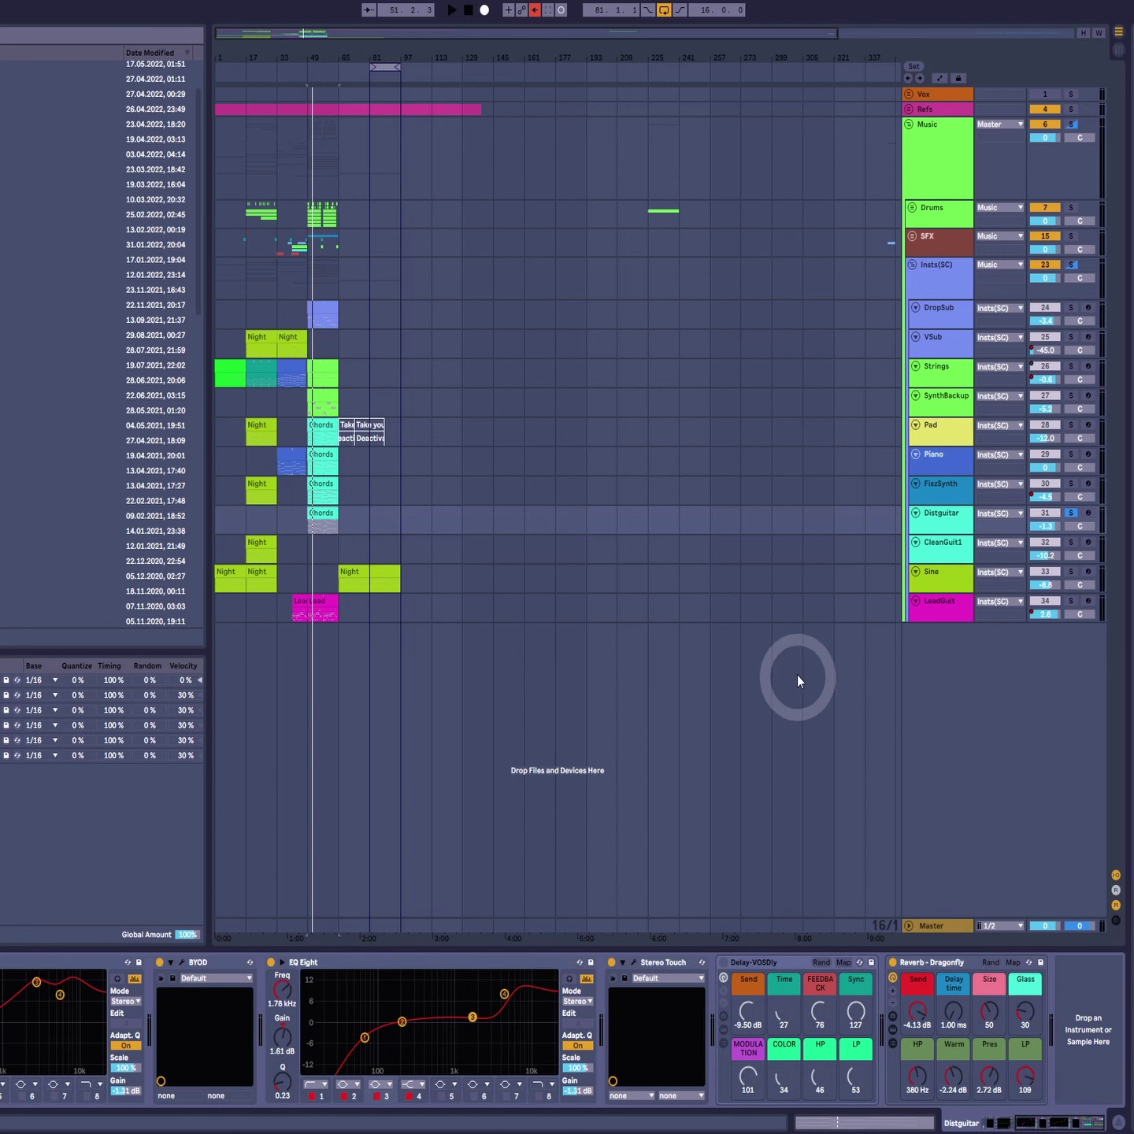
Step: Unsolo Distguitar, solo FizzSynth and play it from bar 49 with its Chords clip notes in view
{"action": "left_click", "coordinate": [1070, 513]}
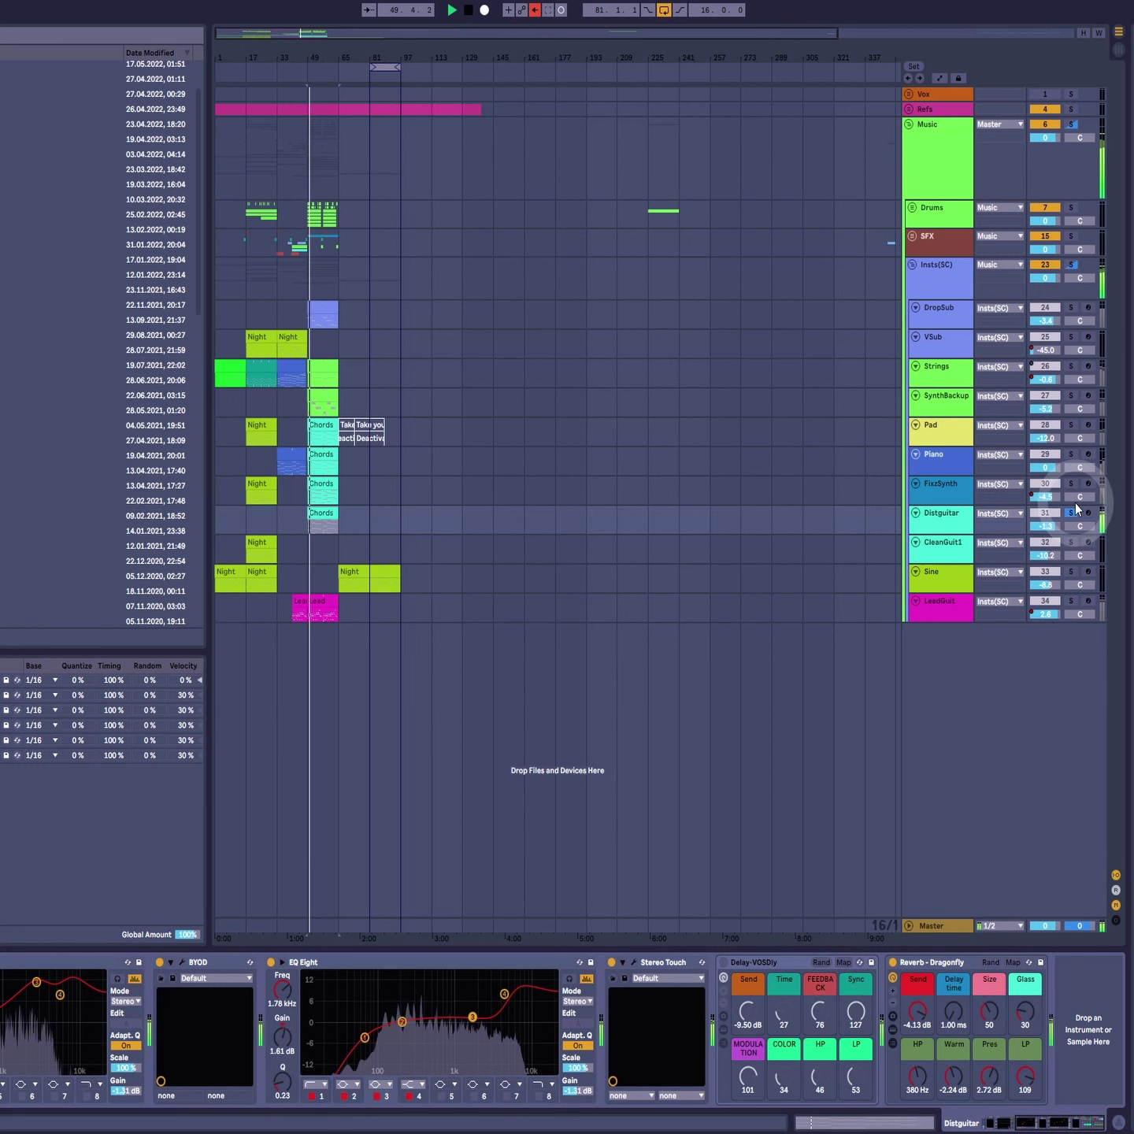
{"action": "left_click", "coordinate": [1070, 484]}
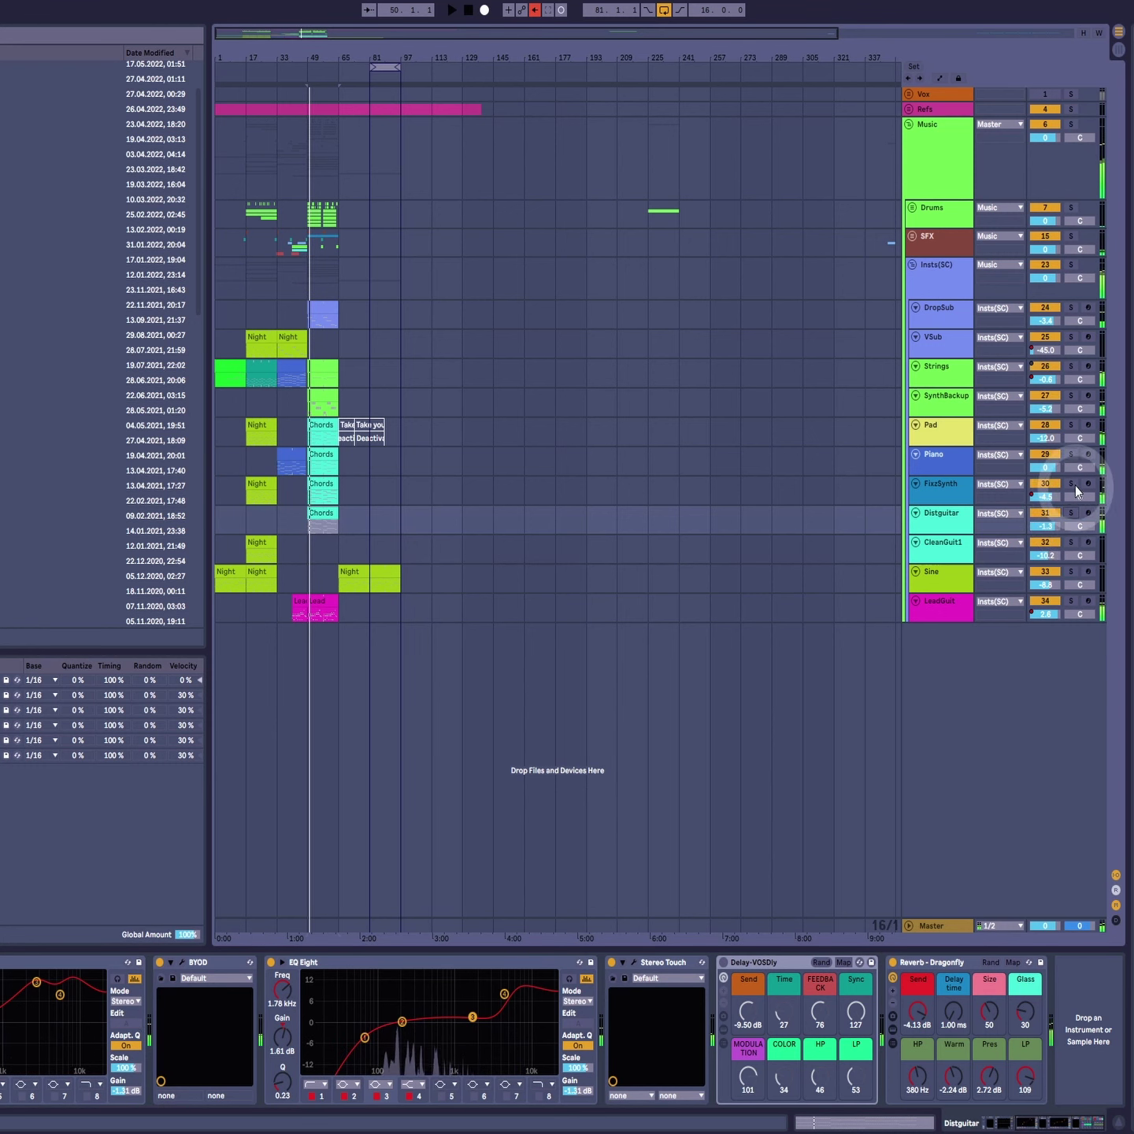
{"action": "left_click", "coordinate": [935, 497]}
{"action": "left_click", "coordinate": [322, 485]}
{"action": "double_click", "coordinate": [321, 485]}
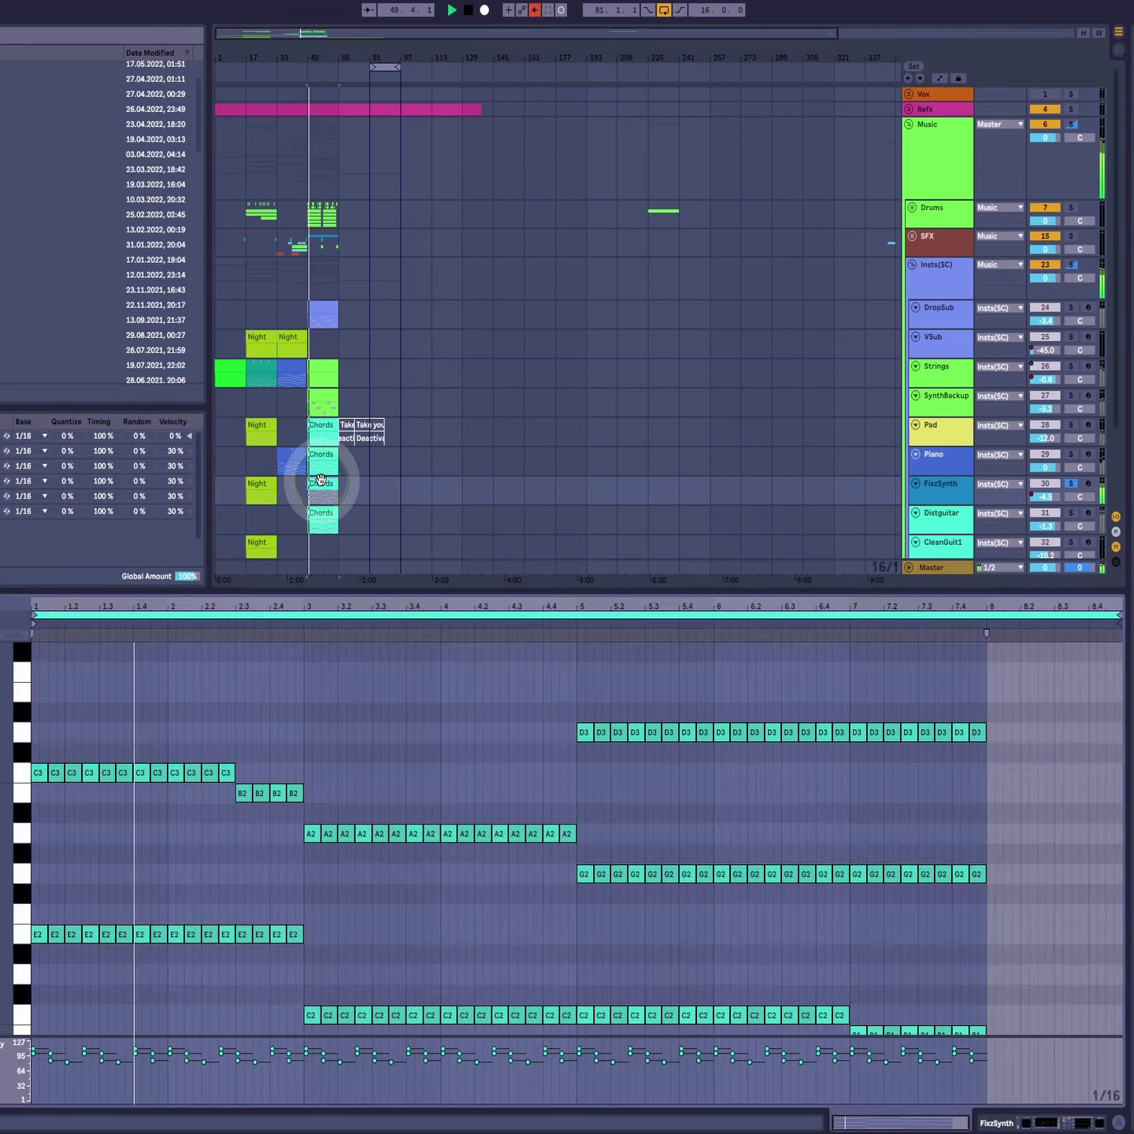
{"action": "scroll", "coordinate": [466, 867], "scroll_direction": "down", "scroll_amount": 3}
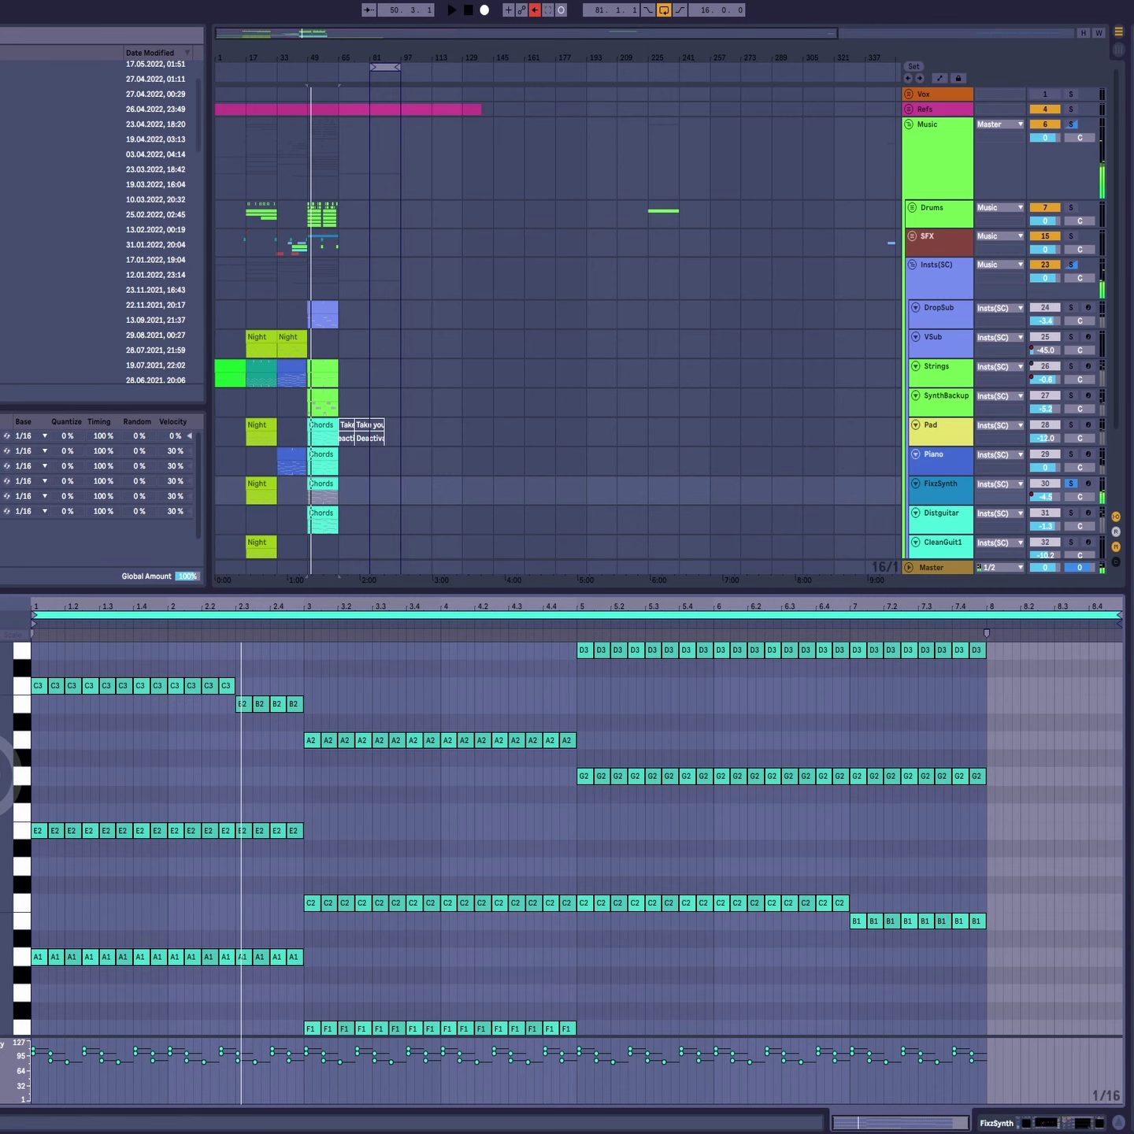
Step: Highlight the A1, E2 and C3 notes of the first chord and the B2 notes that follow in the FixzSynth clip
{"action": "left_click_drag", "start_coordinate": [42, 664], "coordinate": [300, 1008]}
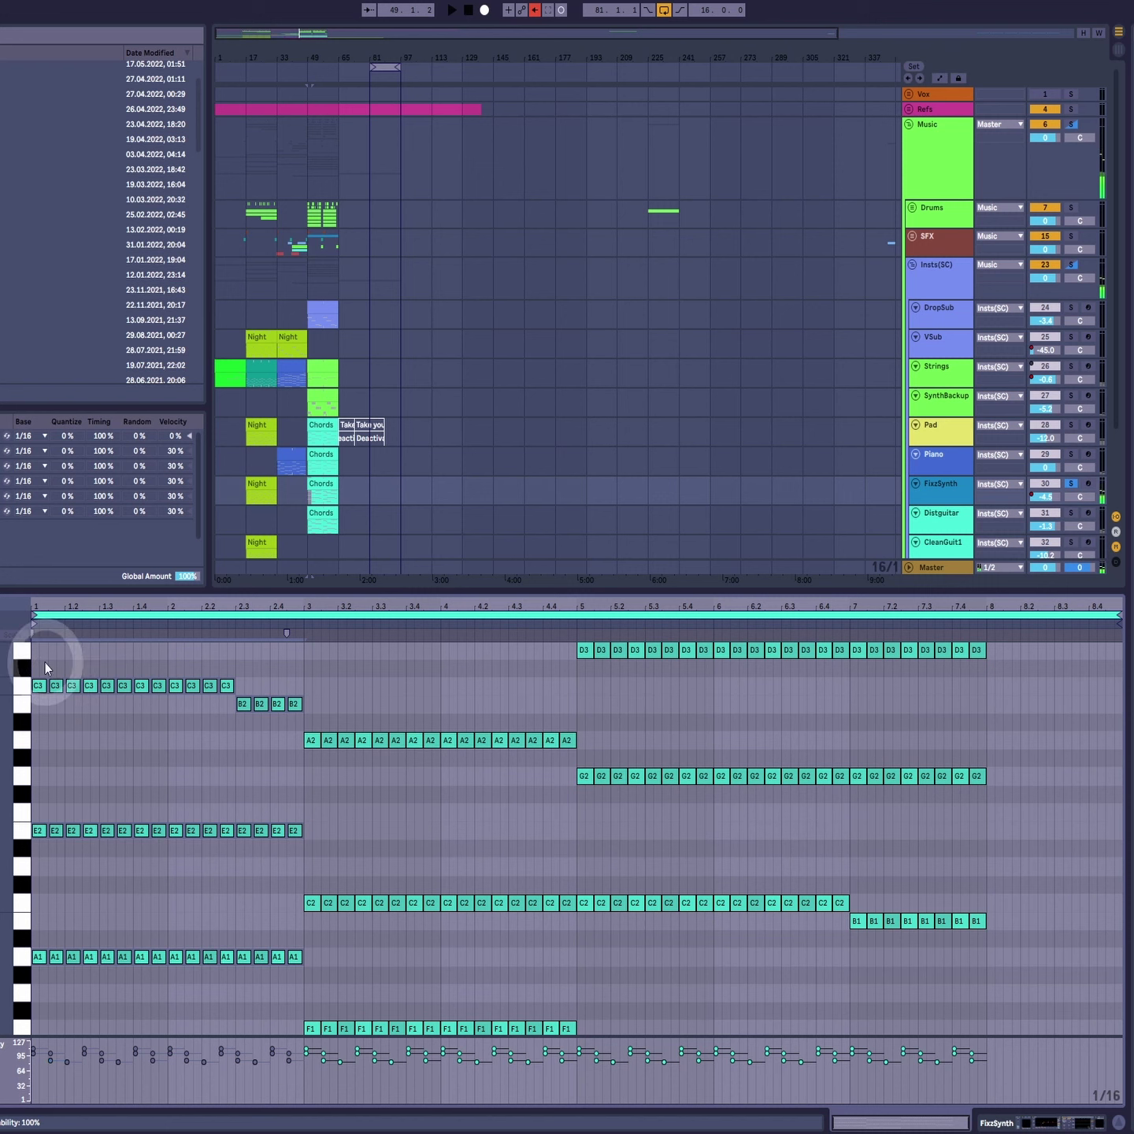
{"action": "left_click_drag", "start_coordinate": [45, 662], "coordinate": [228, 1012]}
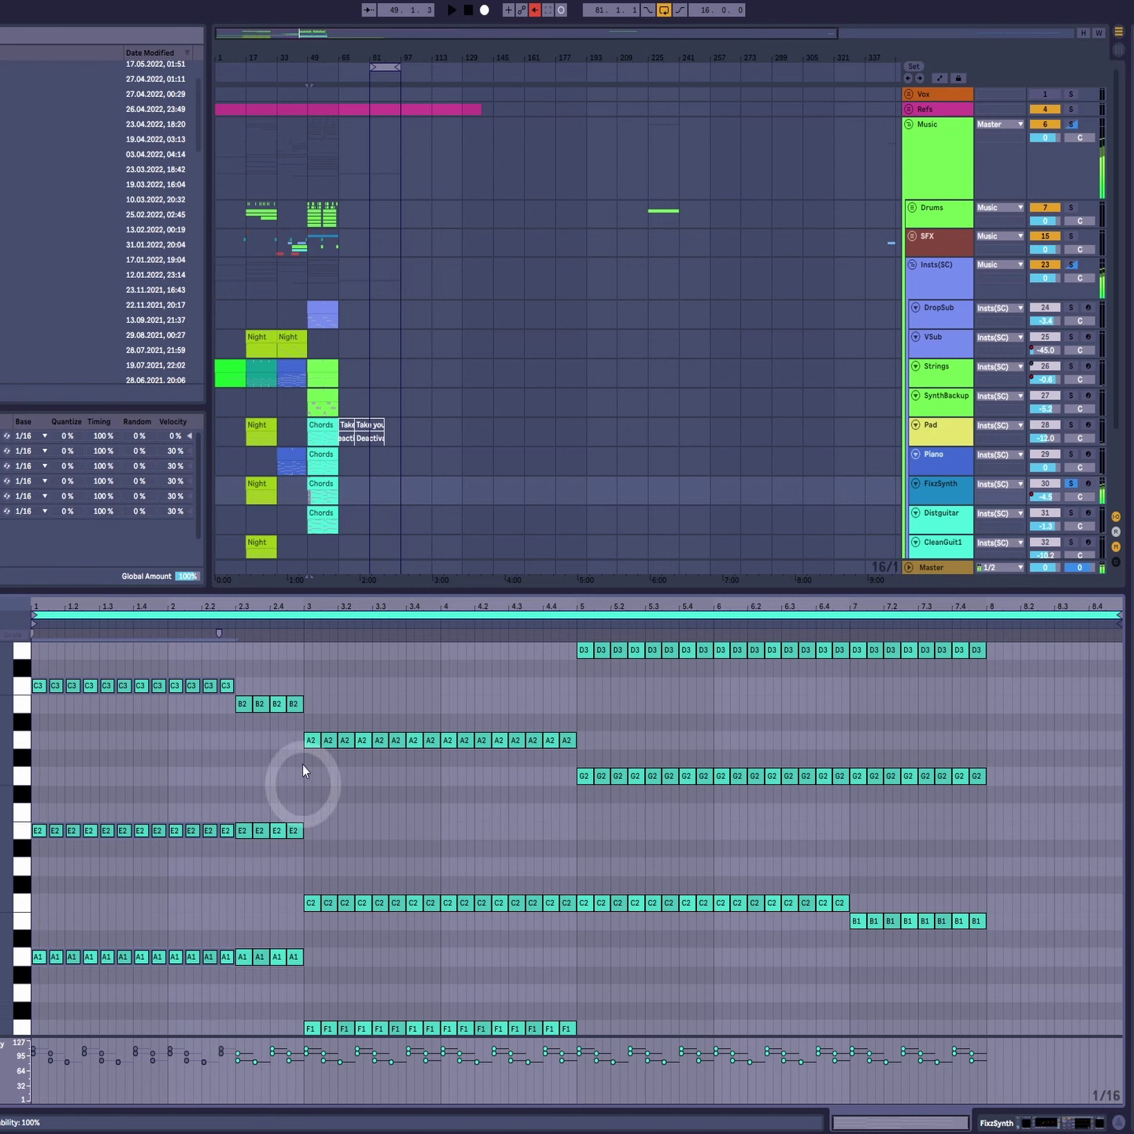
{"action": "left_click", "coordinate": [331, 711]}
{"action": "left_click_drag", "start_coordinate": [248, 674], "coordinate": [332, 712]}
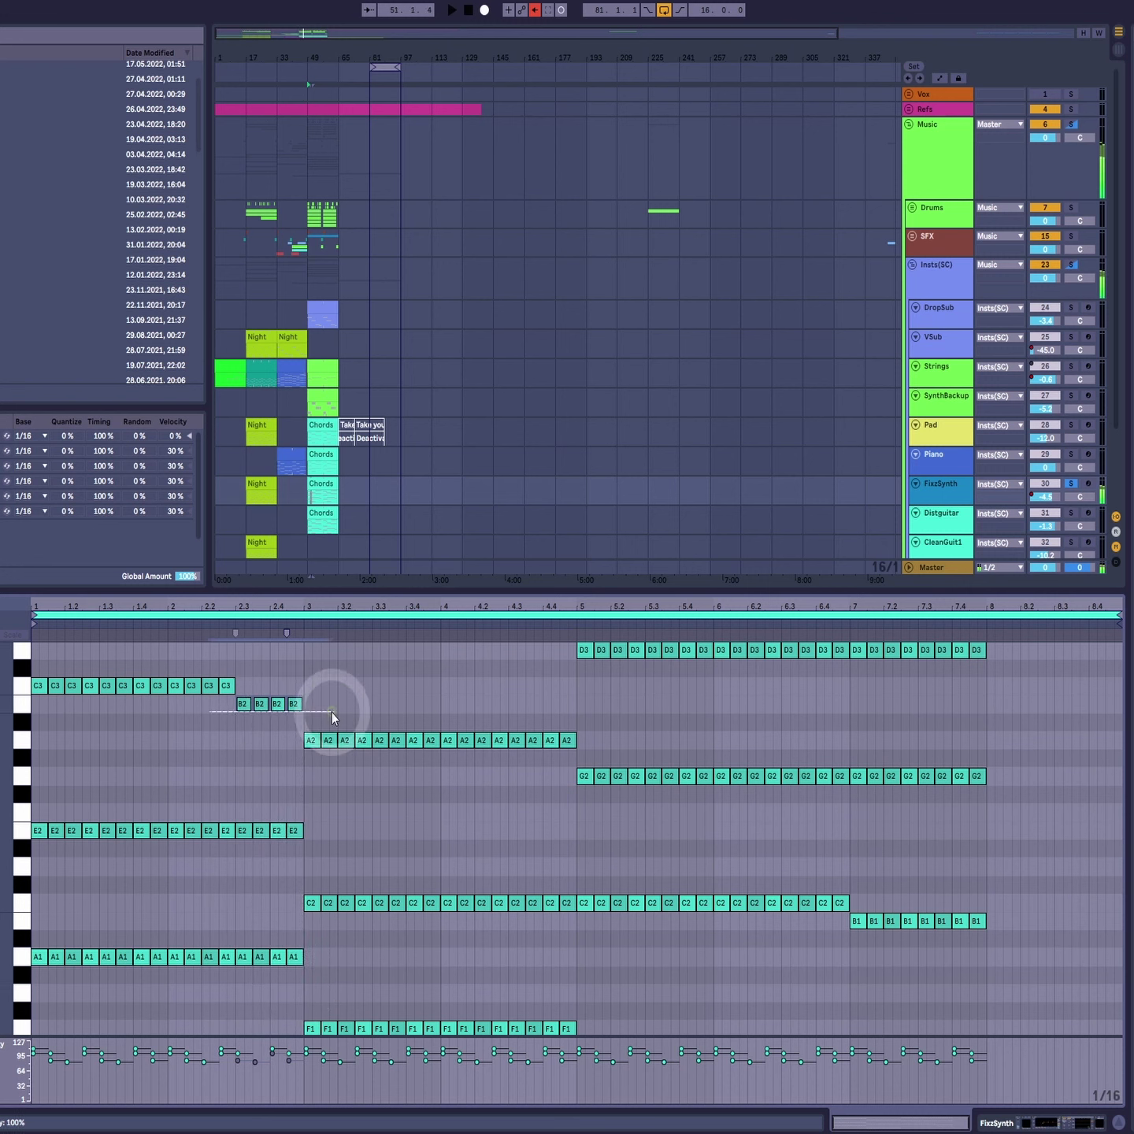
{"action": "left_click_drag", "start_coordinate": [313, 978], "coordinate": [248, 780]}
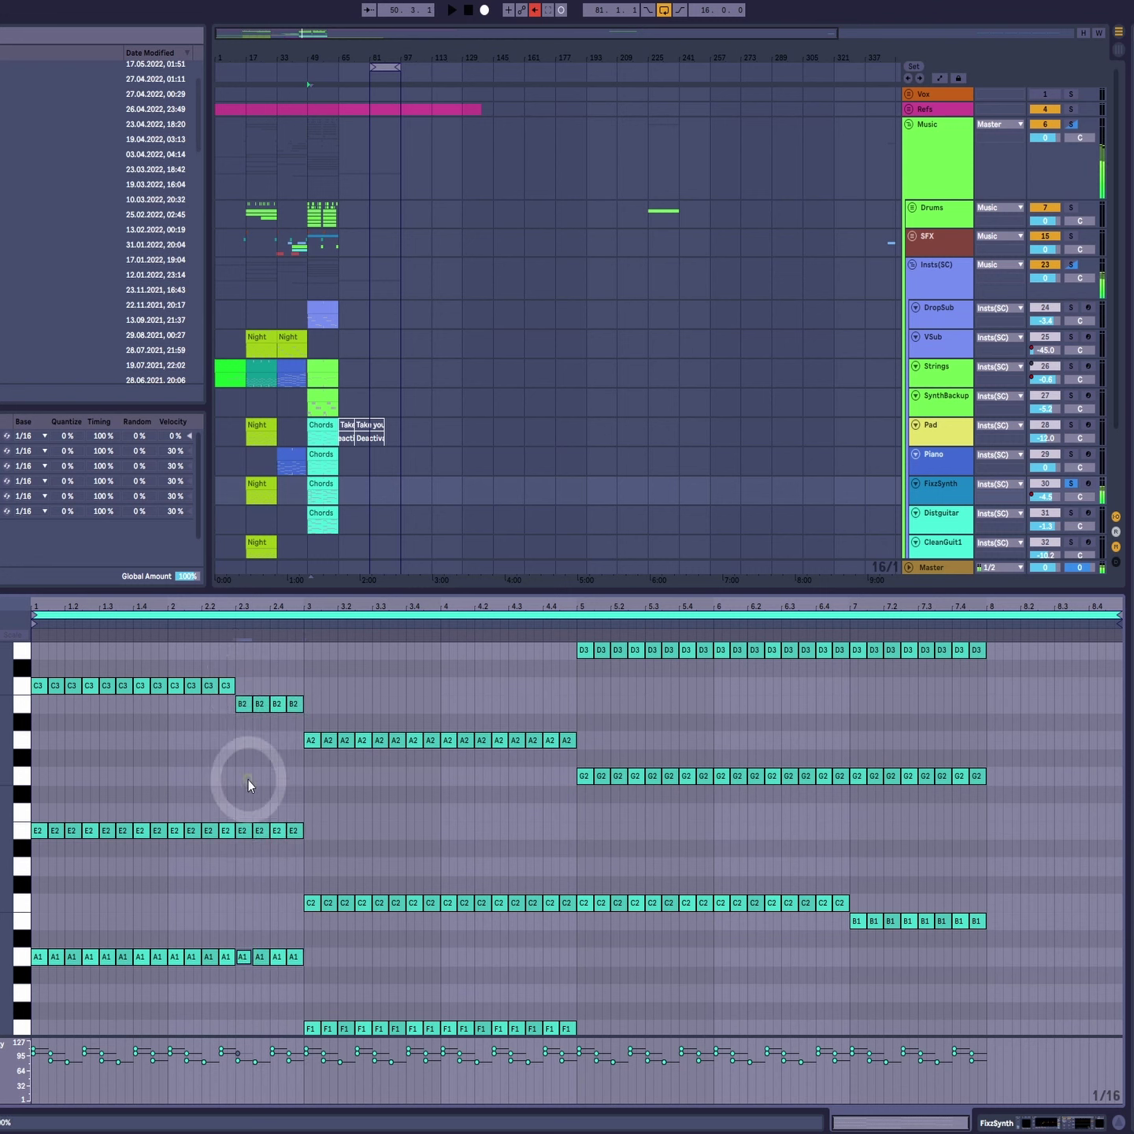
{"action": "left_click_drag", "start_coordinate": [249, 879], "coordinate": [288, 725]}
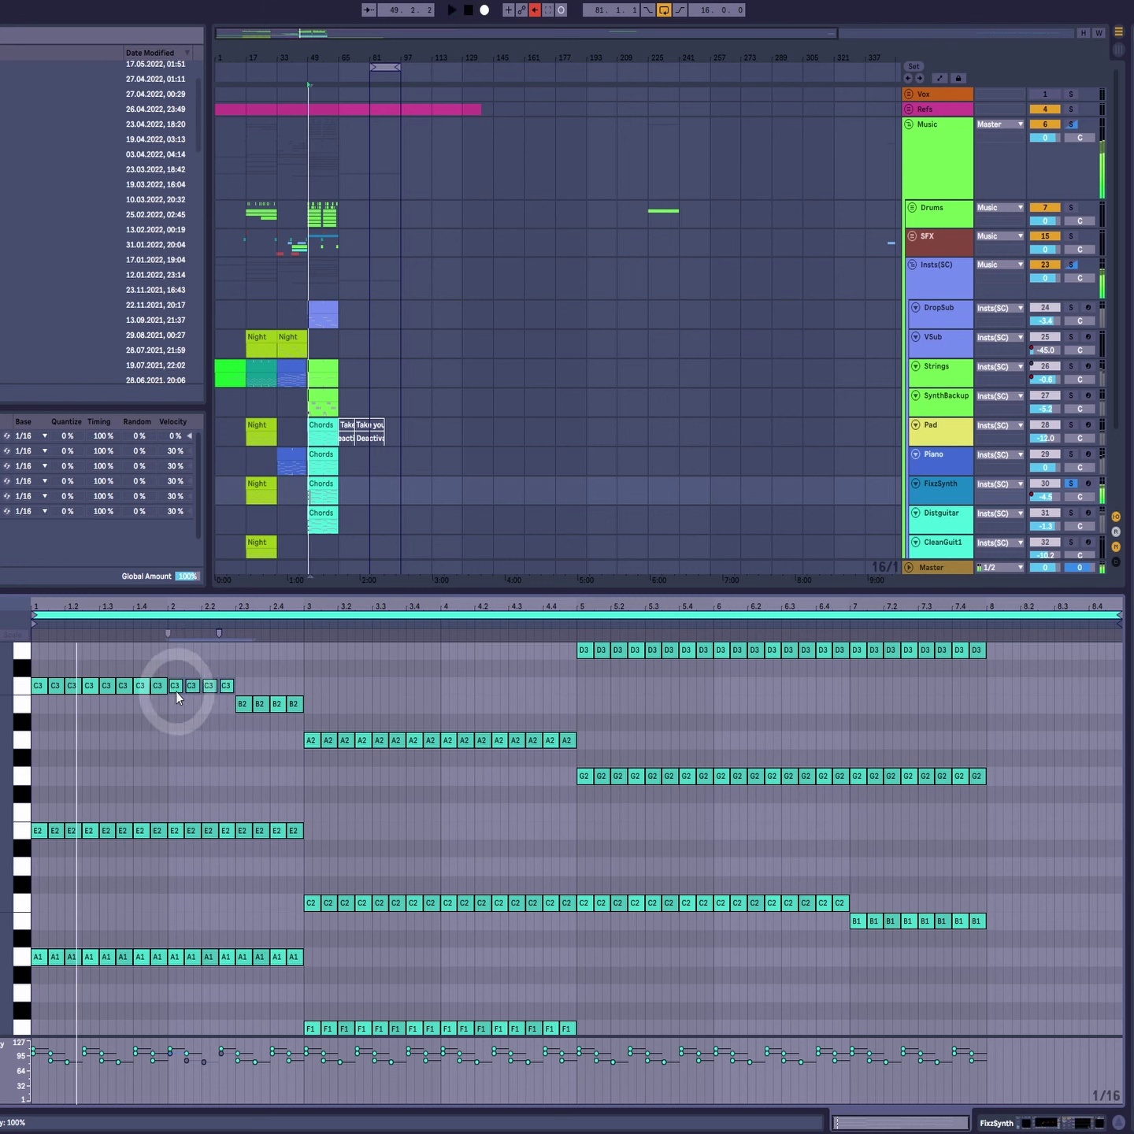
Step: Try adding C3 above the B2 notes in the second half of clip bar 2, play it, and undo the addition
{"action": "left_click_drag", "start_coordinate": [238, 699], "coordinate": [292, 983]}
{"action": "key", "text": "space"}
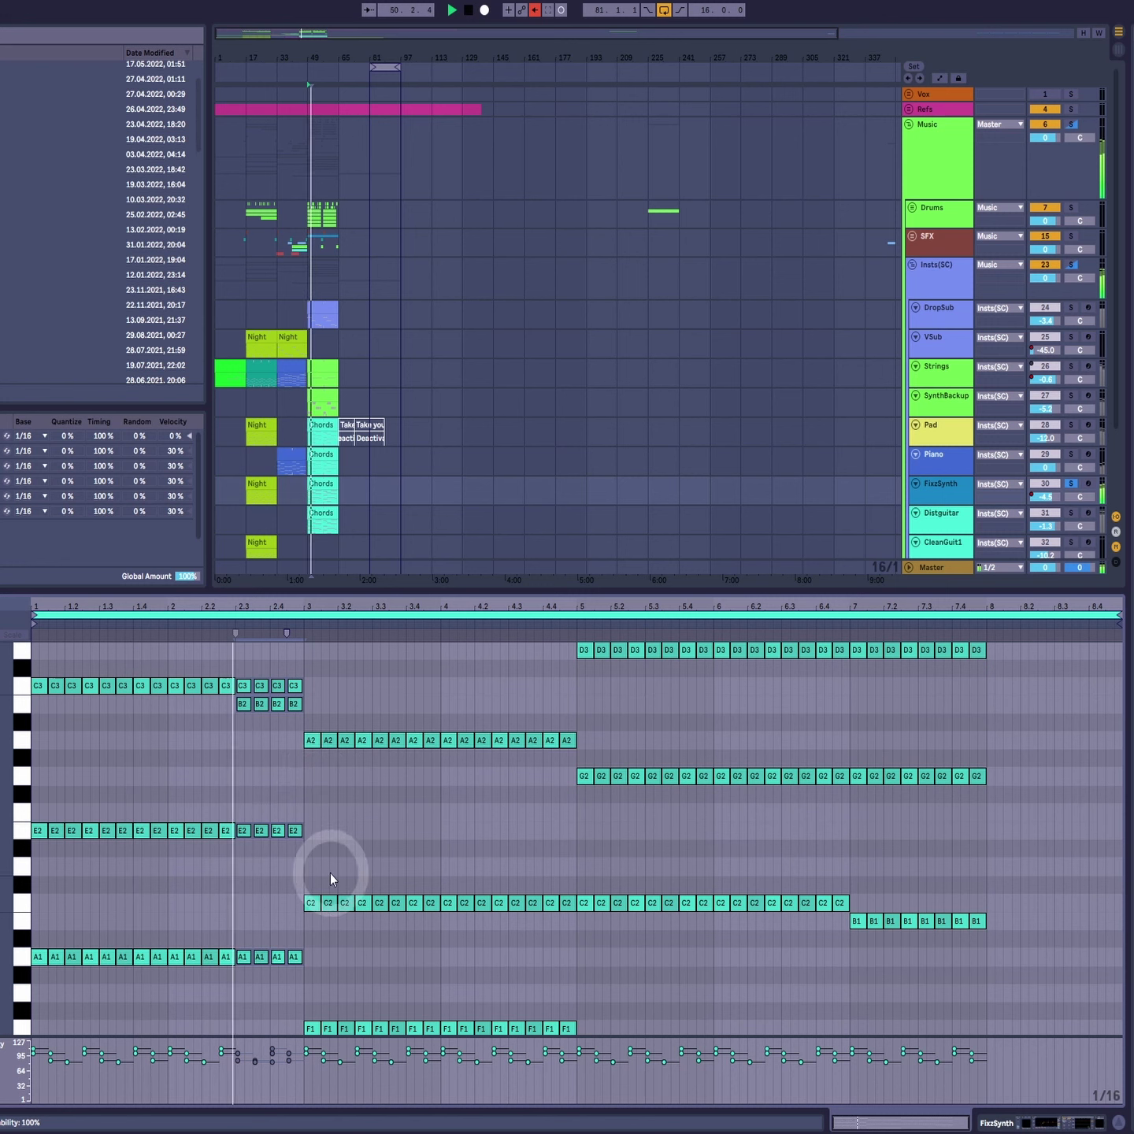
{"action": "key", "text": "space"}
{"action": "key", "text": "ctrl+z"}
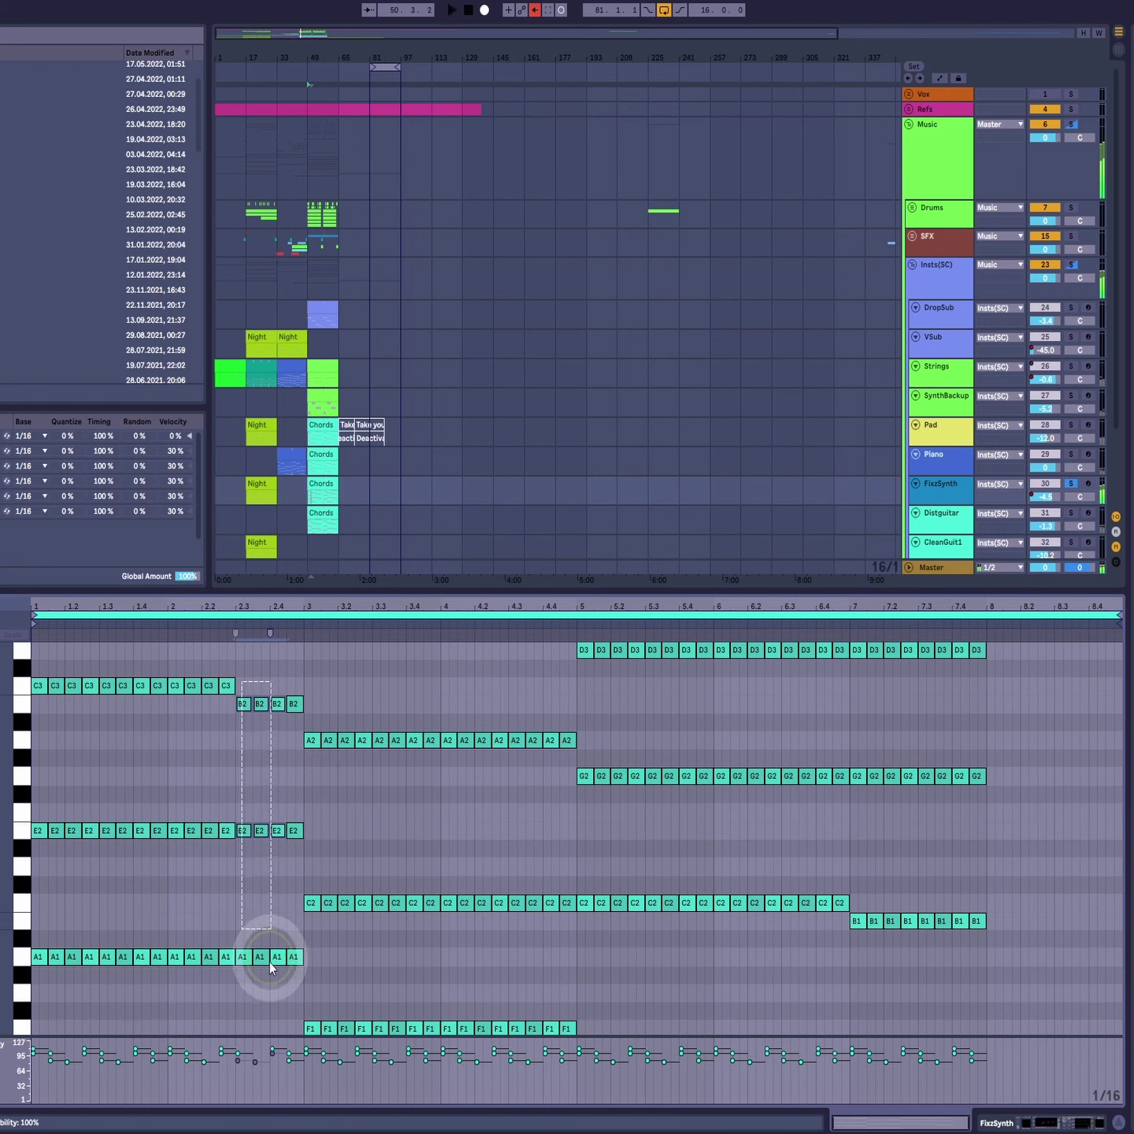
Step: Highlight the F1, C2 and A2 chord in clip bars 3 to 4 and play the clip from bar 3
{"action": "left_click", "coordinate": [307, 700]}
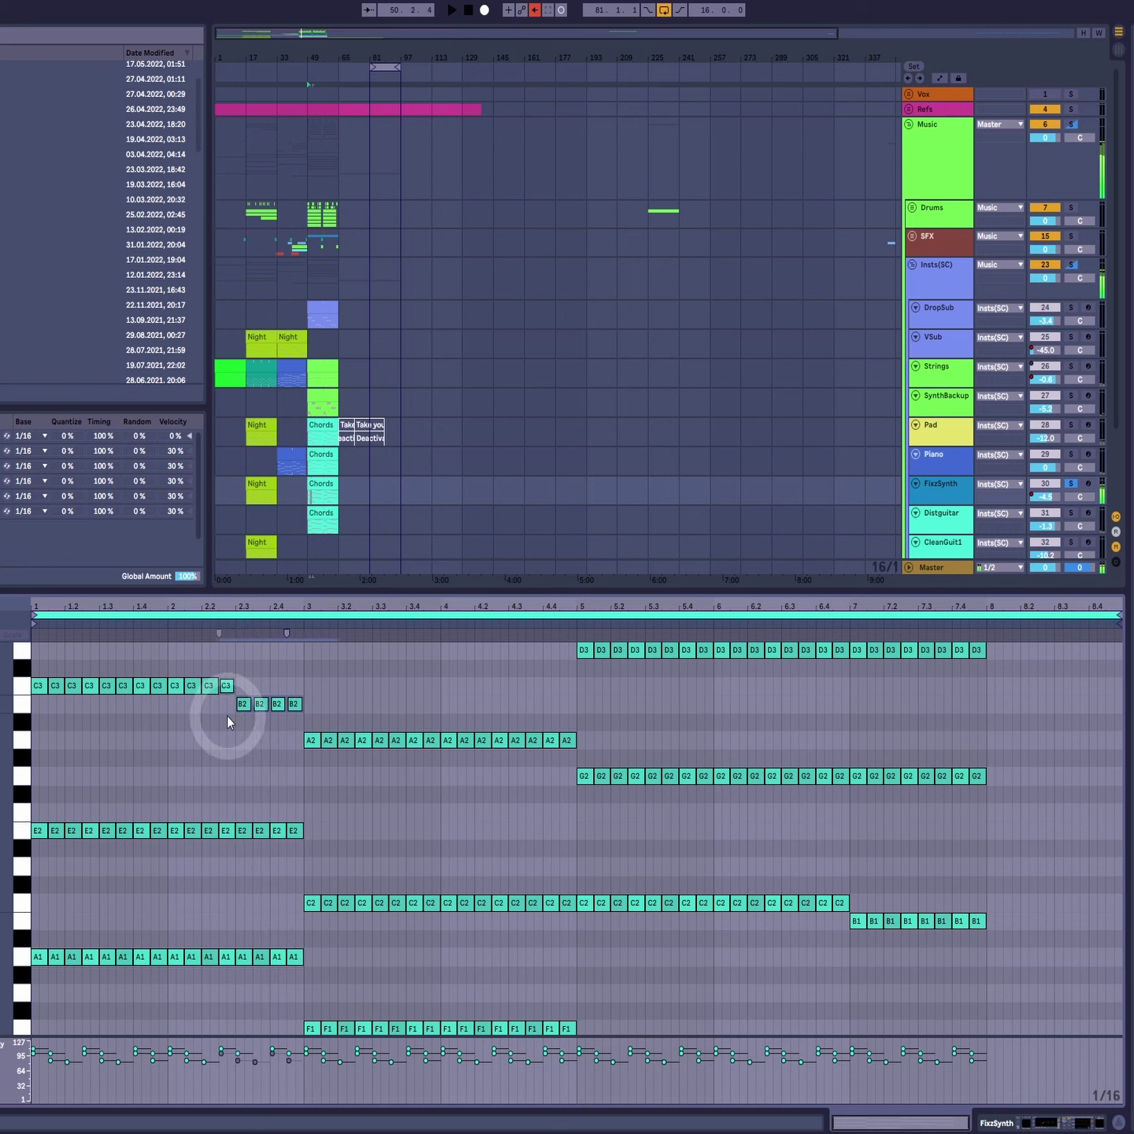
{"action": "left_click_drag", "start_coordinate": [227, 716], "coordinate": [572, 1091]}
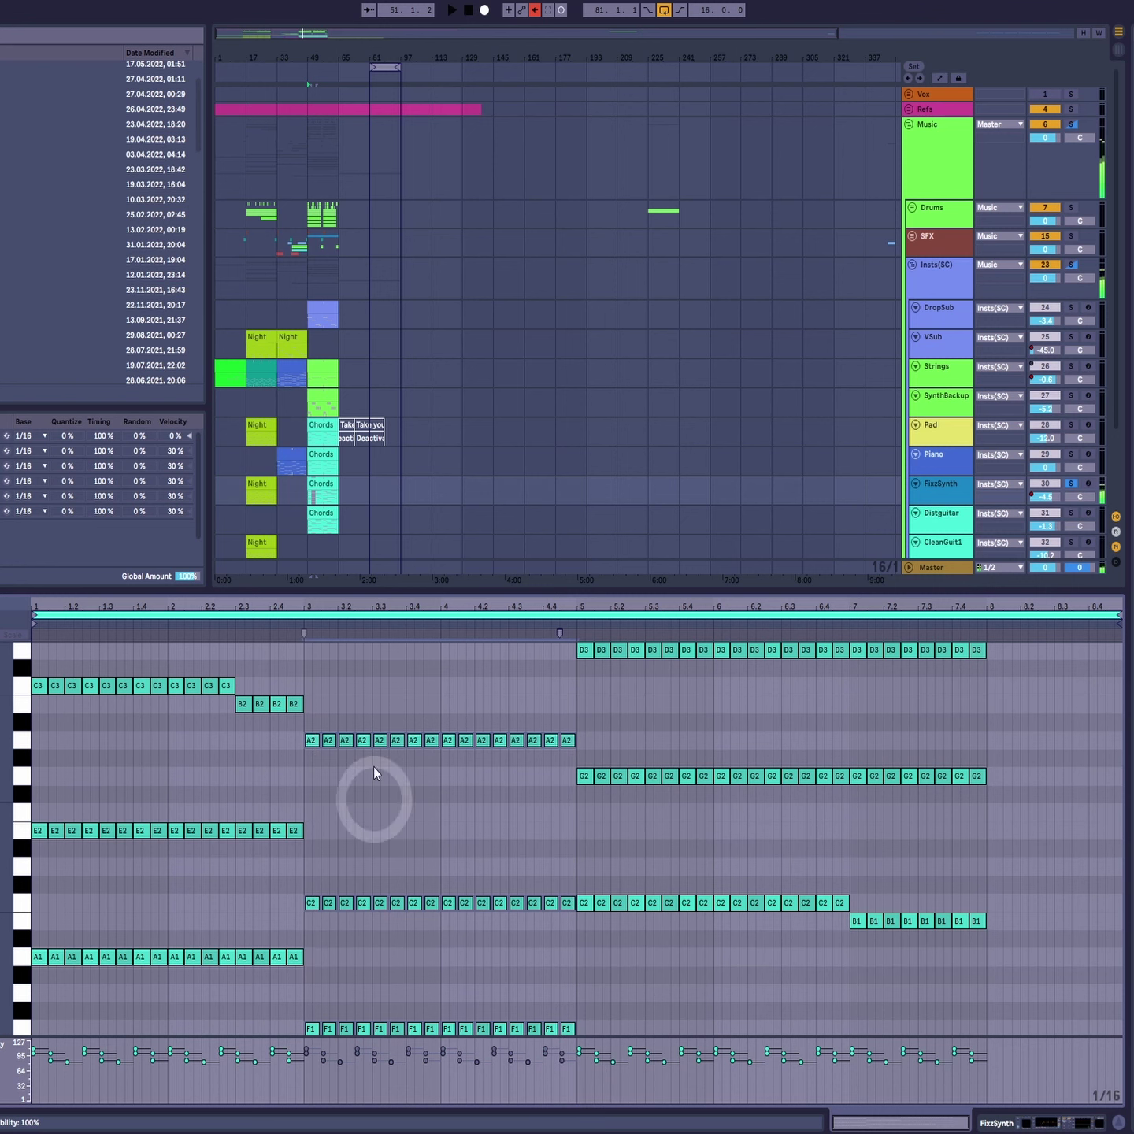
{"action": "left_click", "coordinate": [301, 623]}
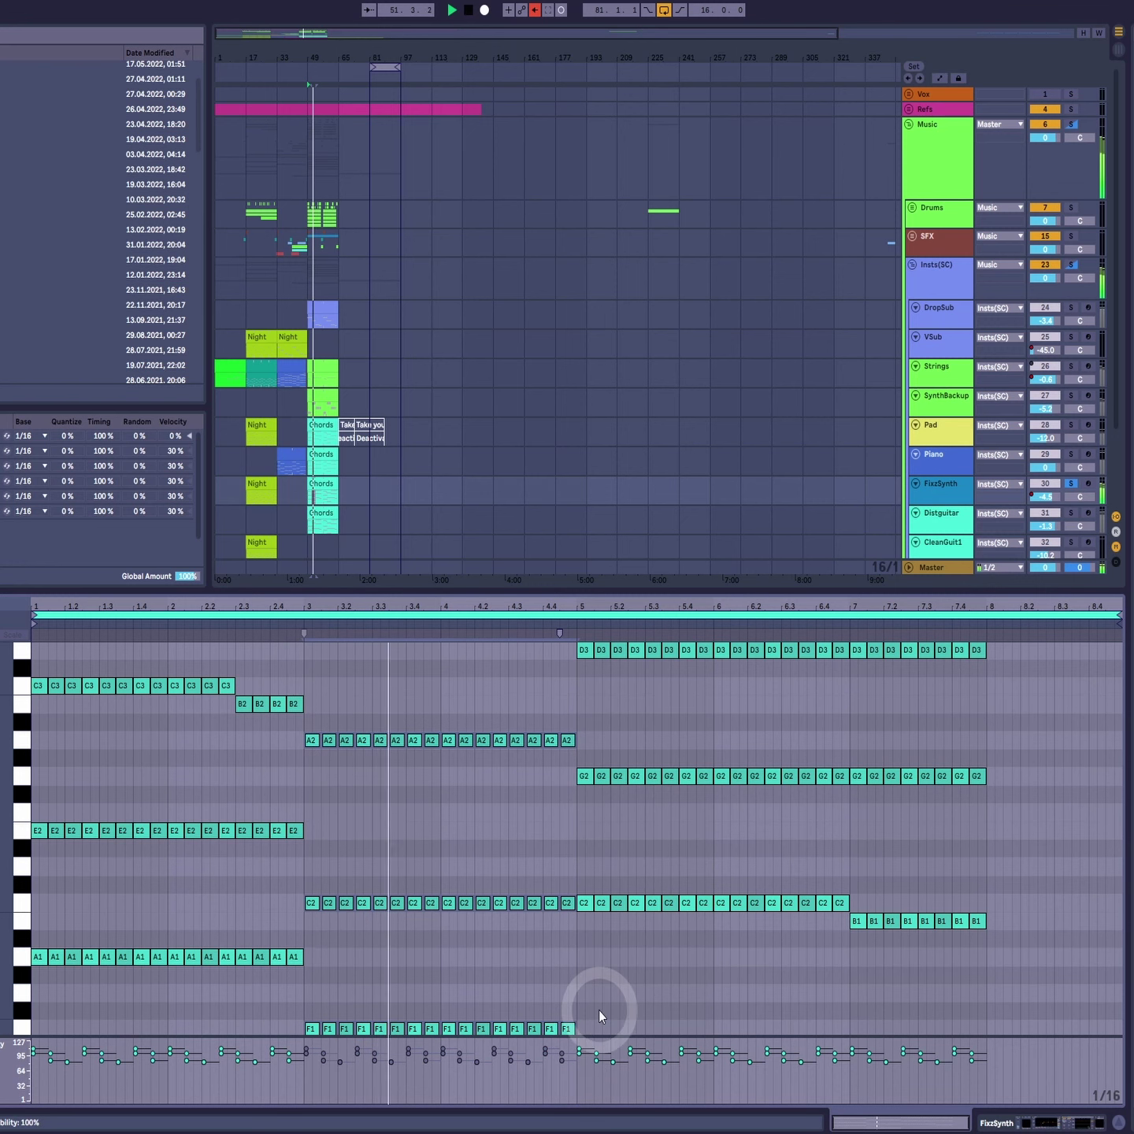
{"action": "scroll", "coordinate": [599, 997], "scroll_direction": "up", "scroll_amount": 2}
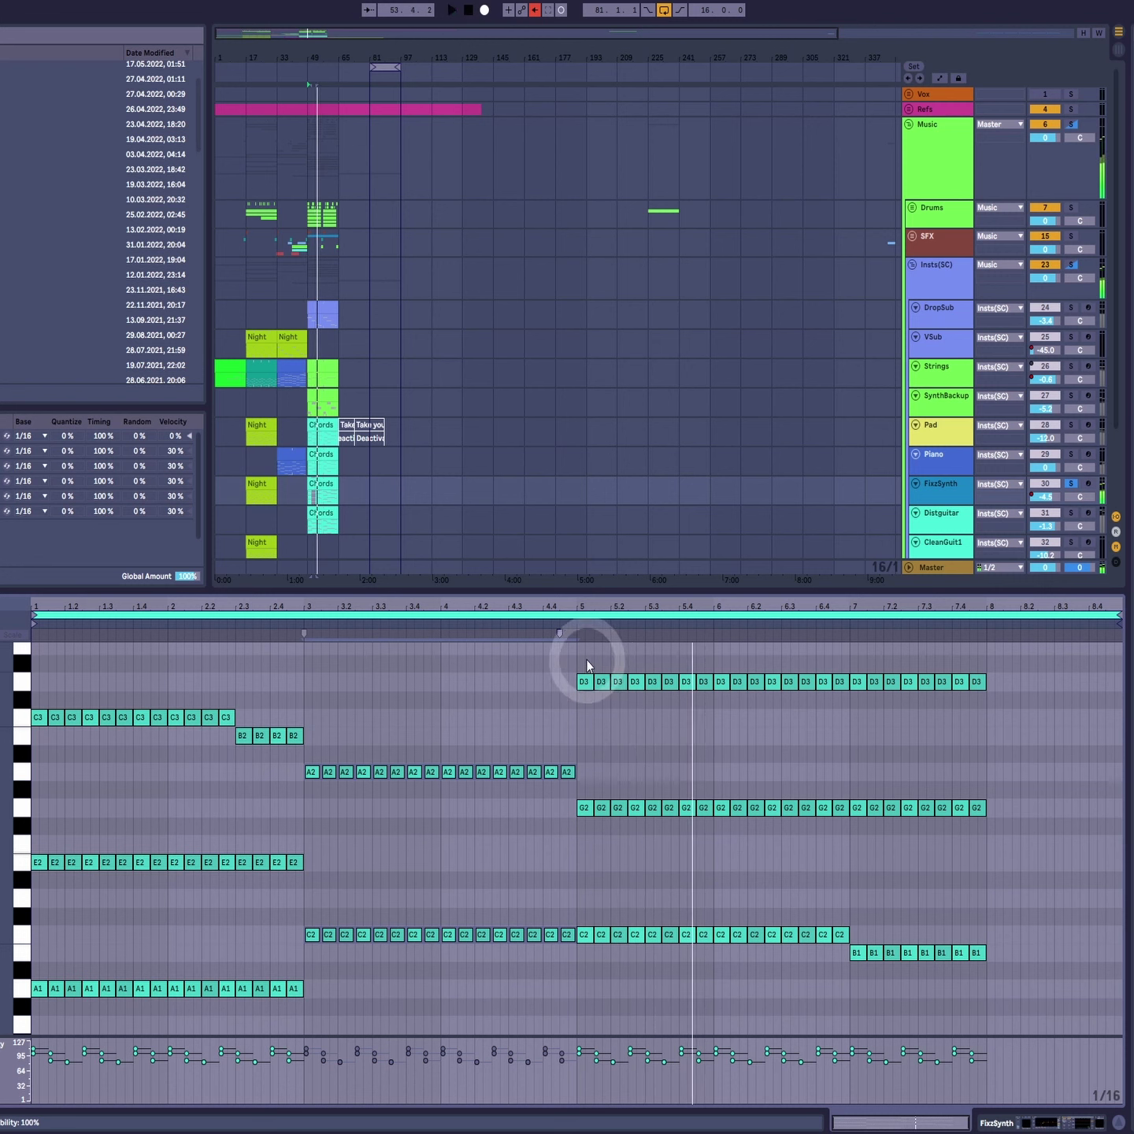
{"action": "key", "text": "space"}
Step: Highlight the C2, G2 and D3 chord in clip bars 5 to 6 and play the clip from bar 5
{"action": "left_click_drag", "start_coordinate": [585, 666], "coordinate": [843, 955]}
{"action": "left_click", "coordinate": [579, 622]}
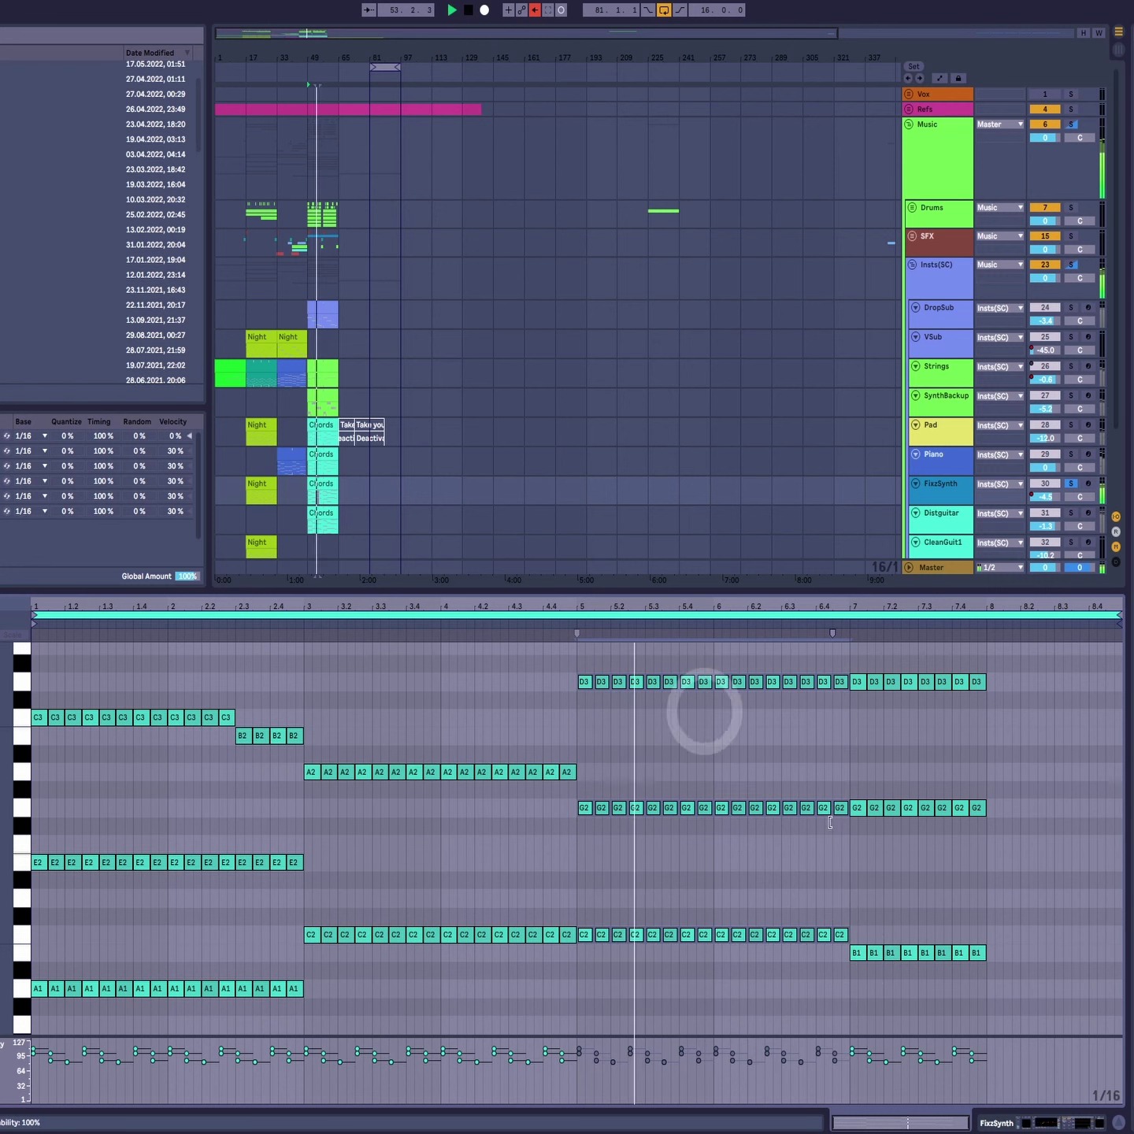
{"action": "key", "text": "space"}
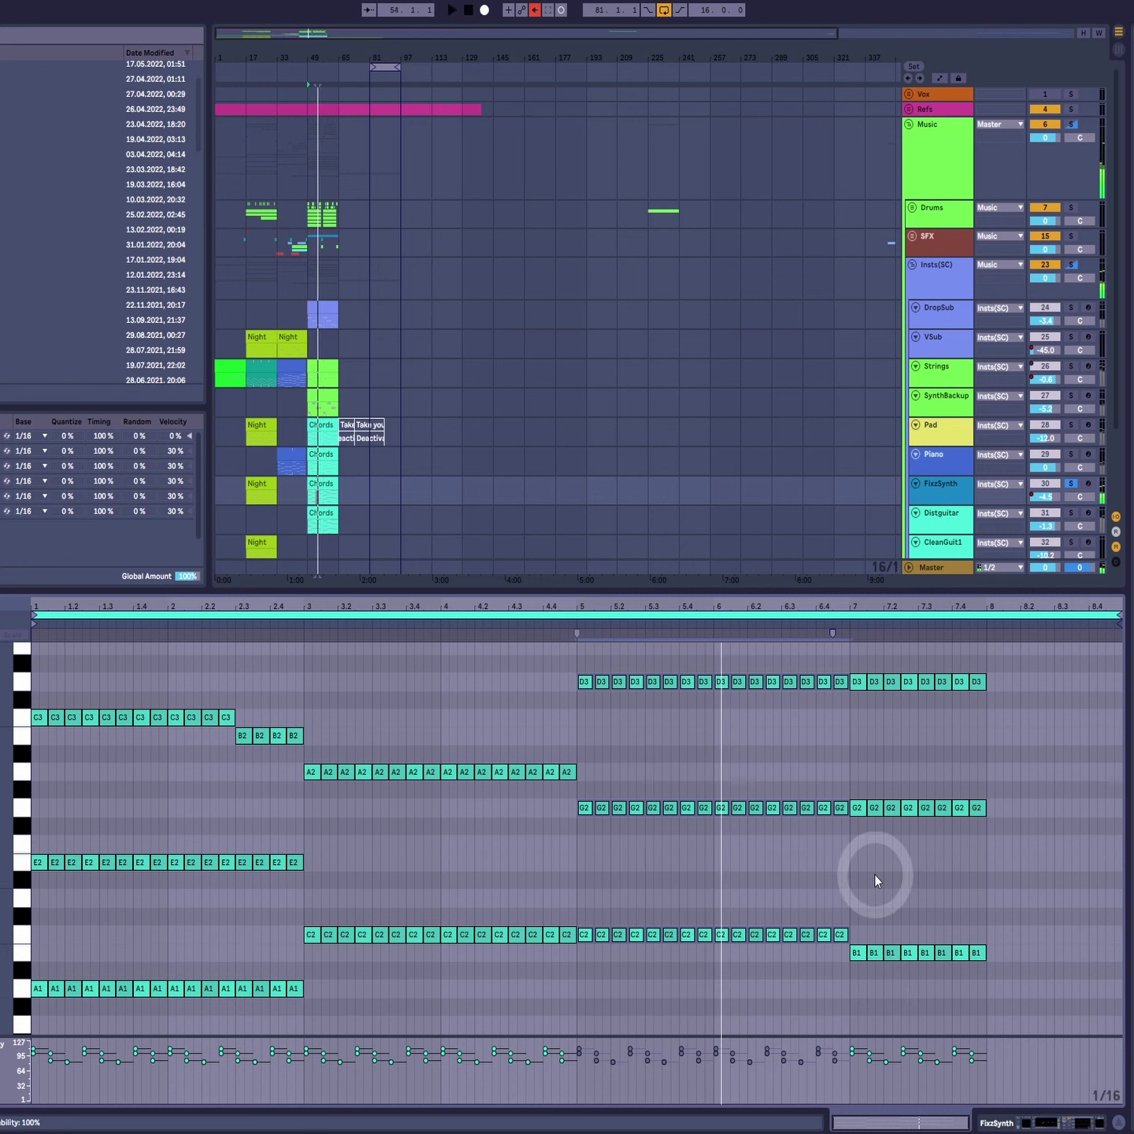
{"action": "key", "text": "space"}
{"action": "key", "text": "space"}
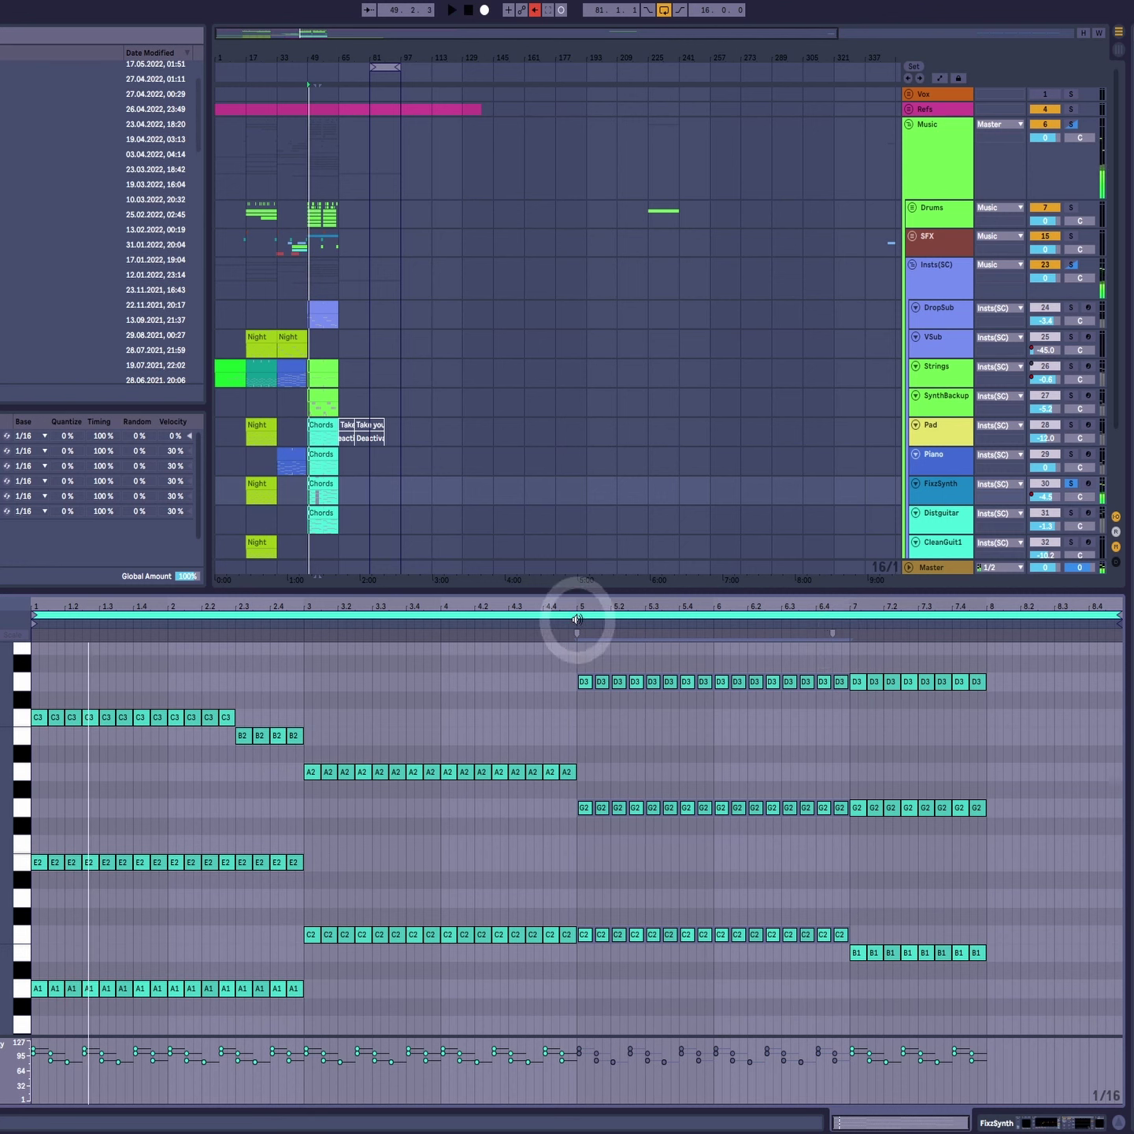
{"action": "left_click", "coordinate": [577, 621]}
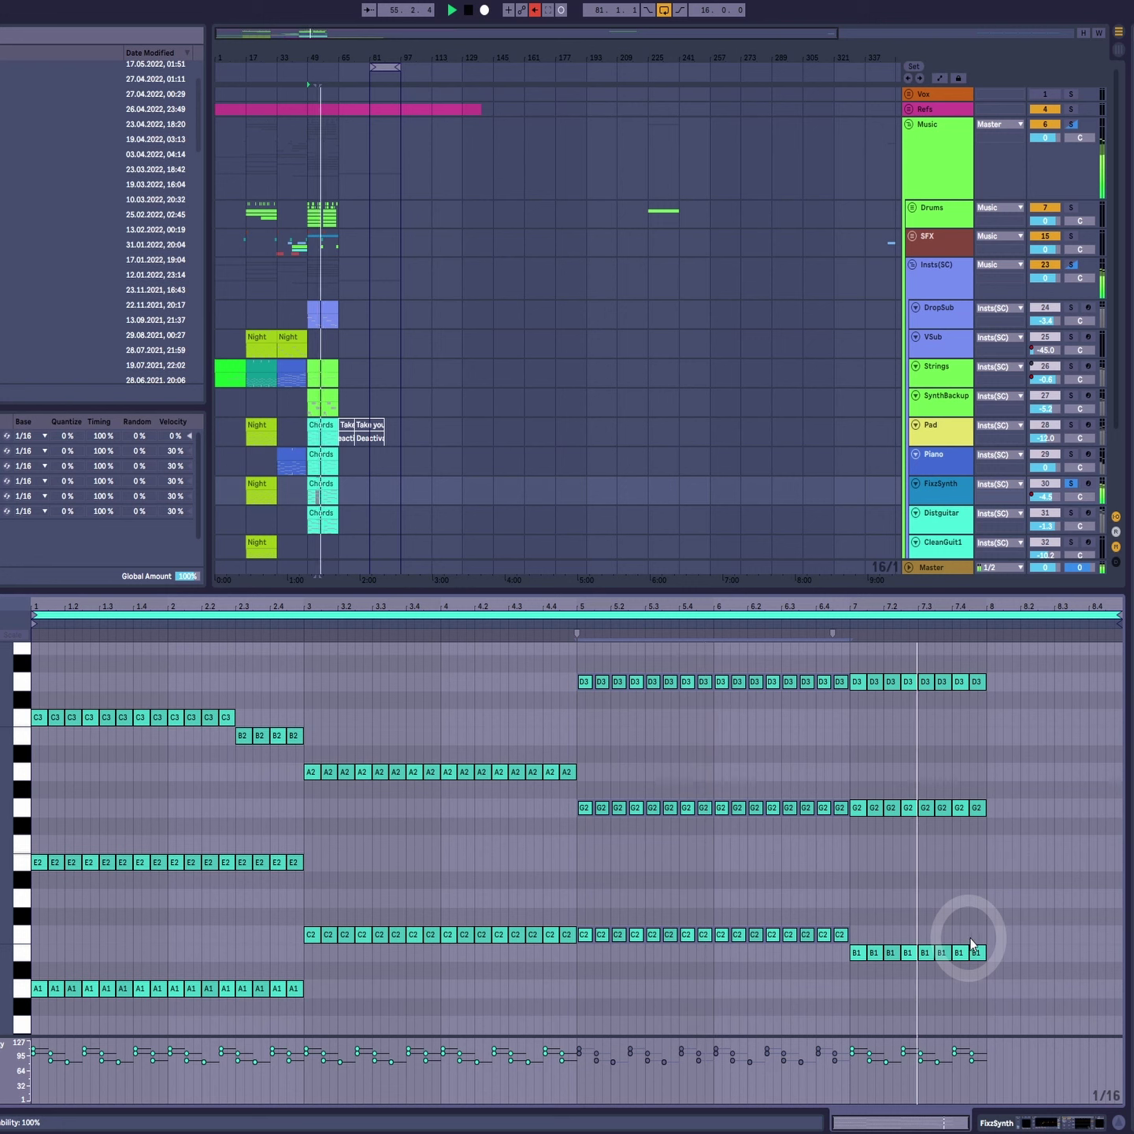
{"action": "key", "text": "space"}
Step: Solo Distguitar together with FixzSynth, play both from bar 49 with the Distguitar clip open, and clear the solos
{"action": "left_click", "coordinate": [1067, 514]}
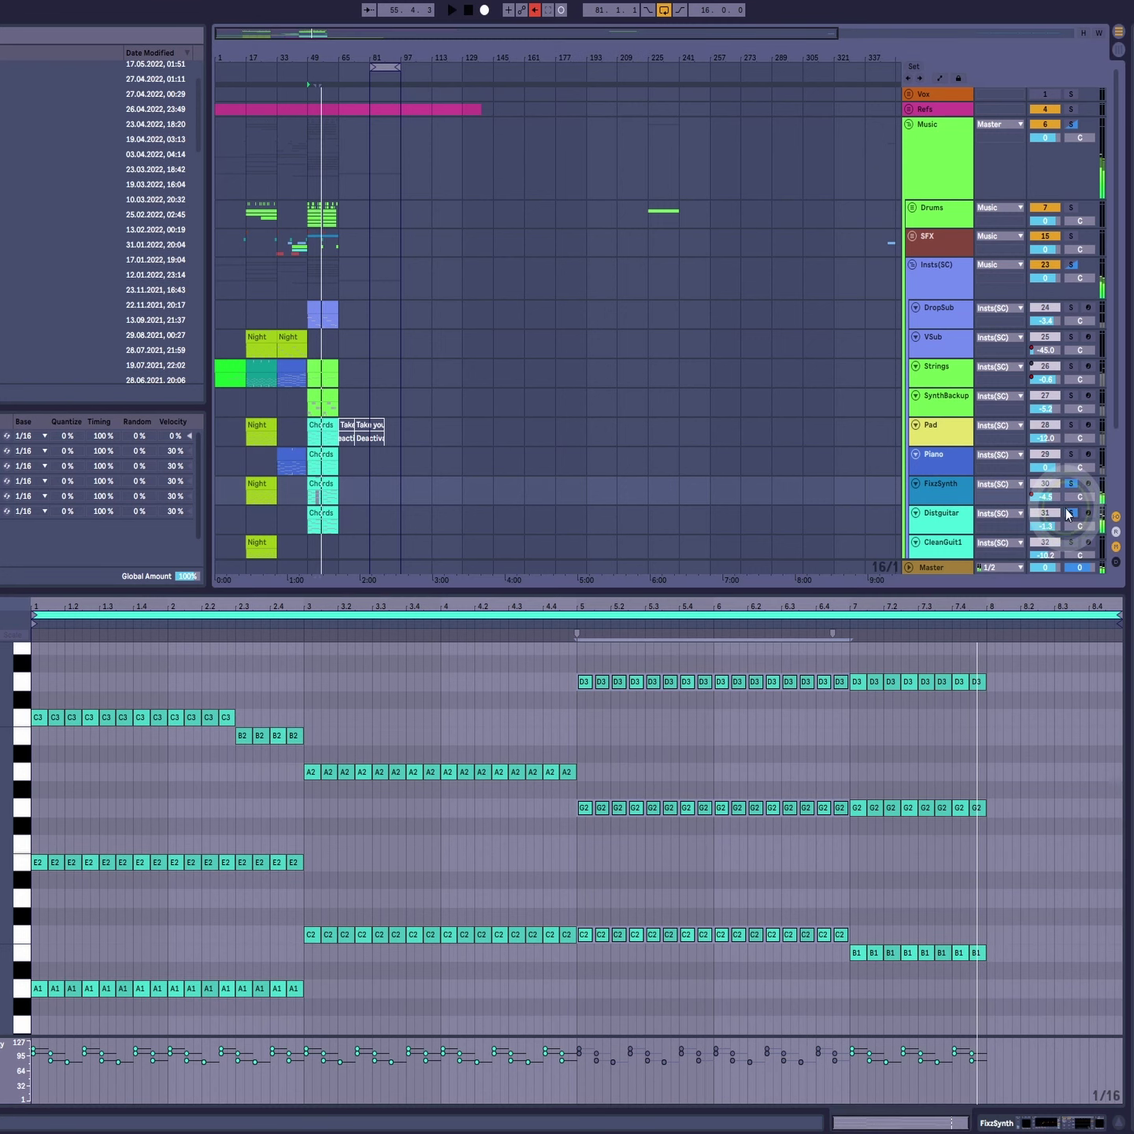
{"action": "left_click", "coordinate": [322, 518]}
{"action": "key", "text": "space"}
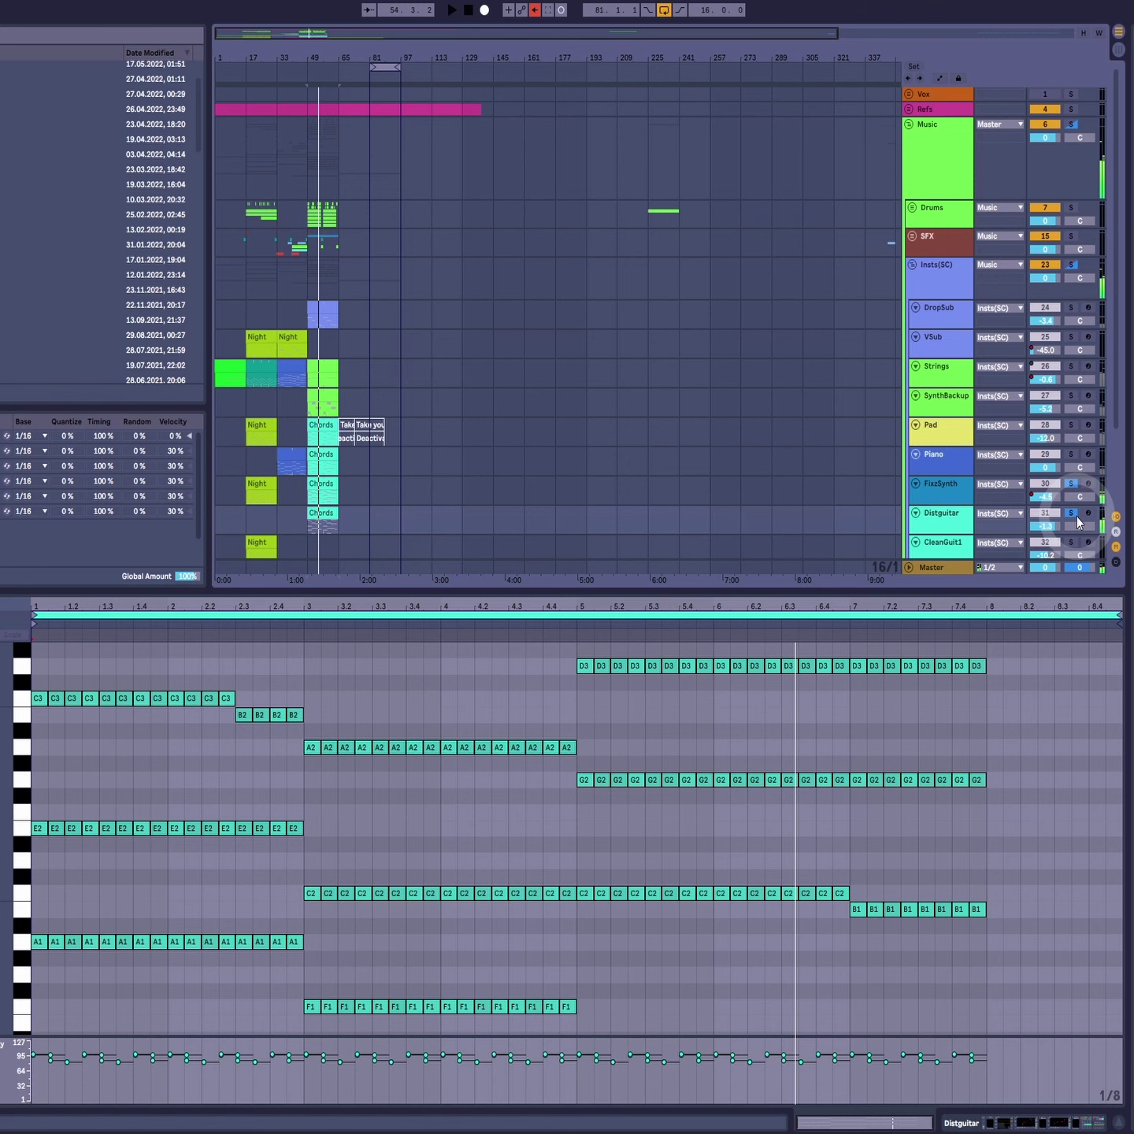
{"action": "scroll", "coordinate": [734, 770], "scroll_direction": "up", "scroll_amount": 5}
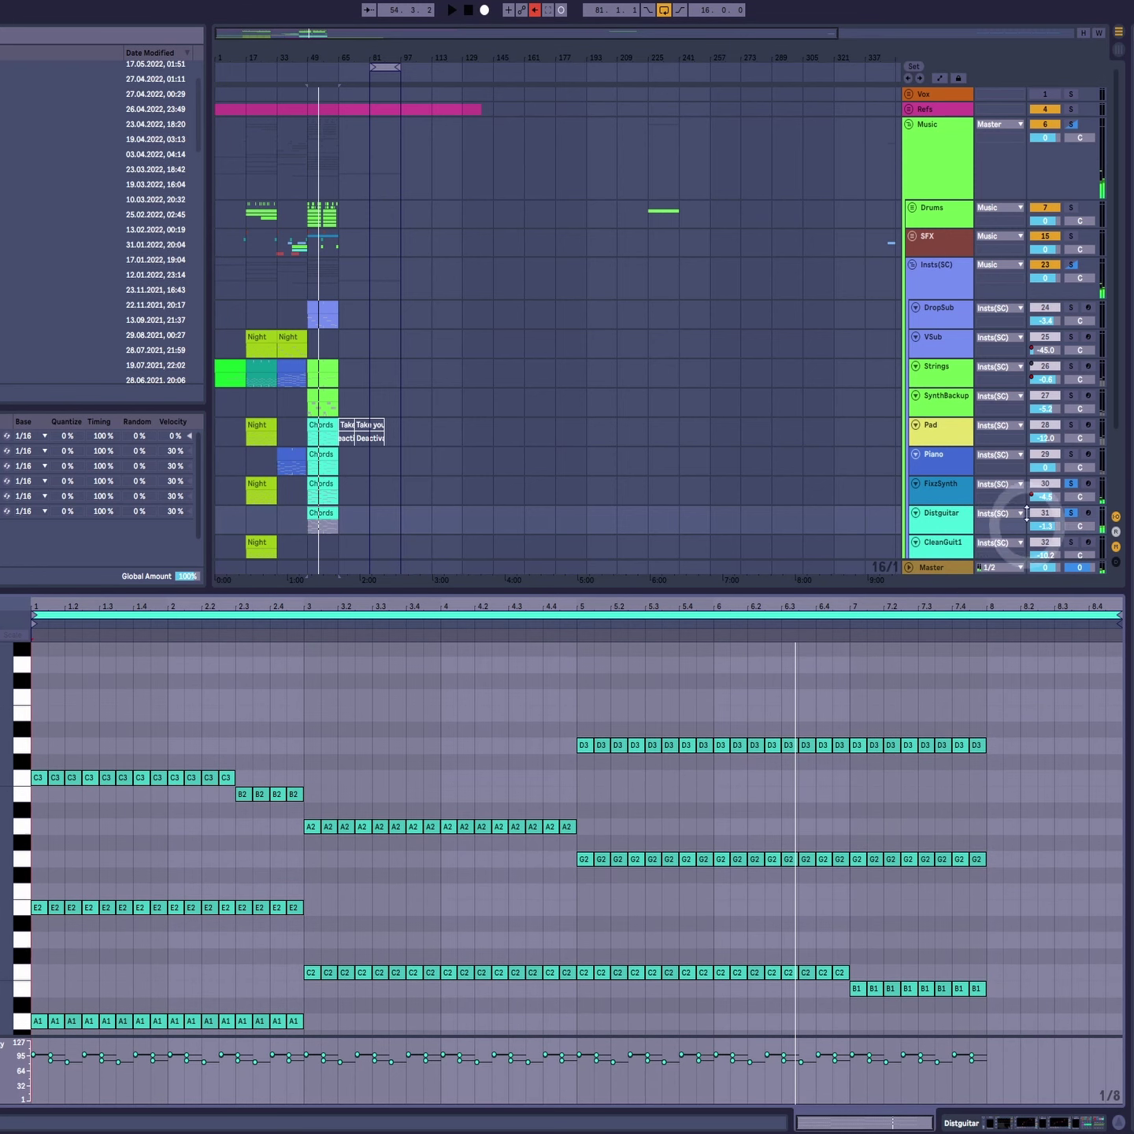
{"action": "left_click", "coordinate": [1070, 513]}
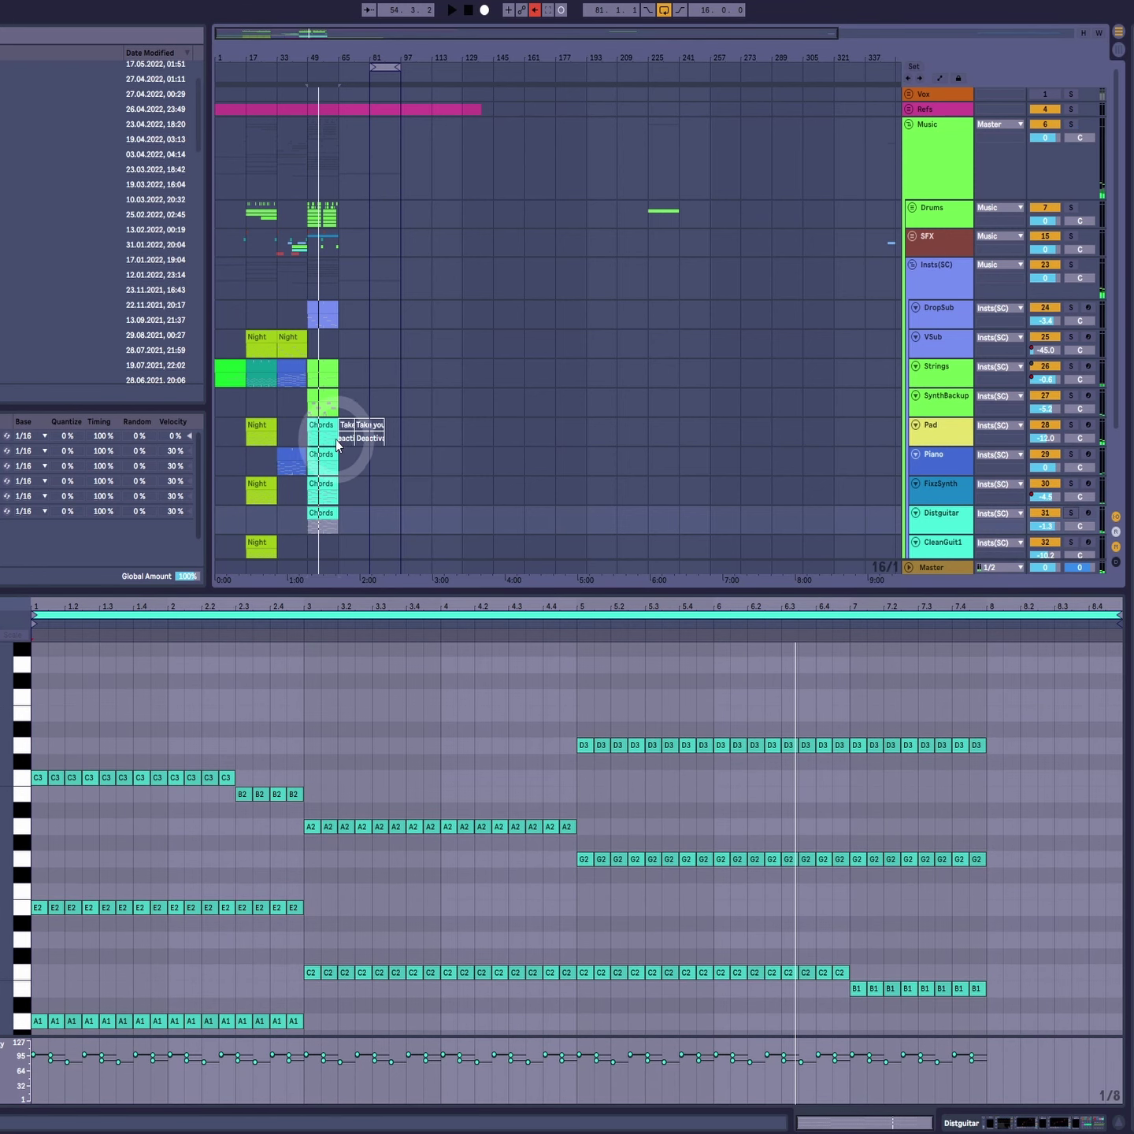
Step: Solo the Pad and Piano tracks and show their Chords clips at bar 49 together in the note editor
{"action": "left_click", "coordinate": [476, 456]}
{"action": "left_click", "coordinate": [1071, 425]}
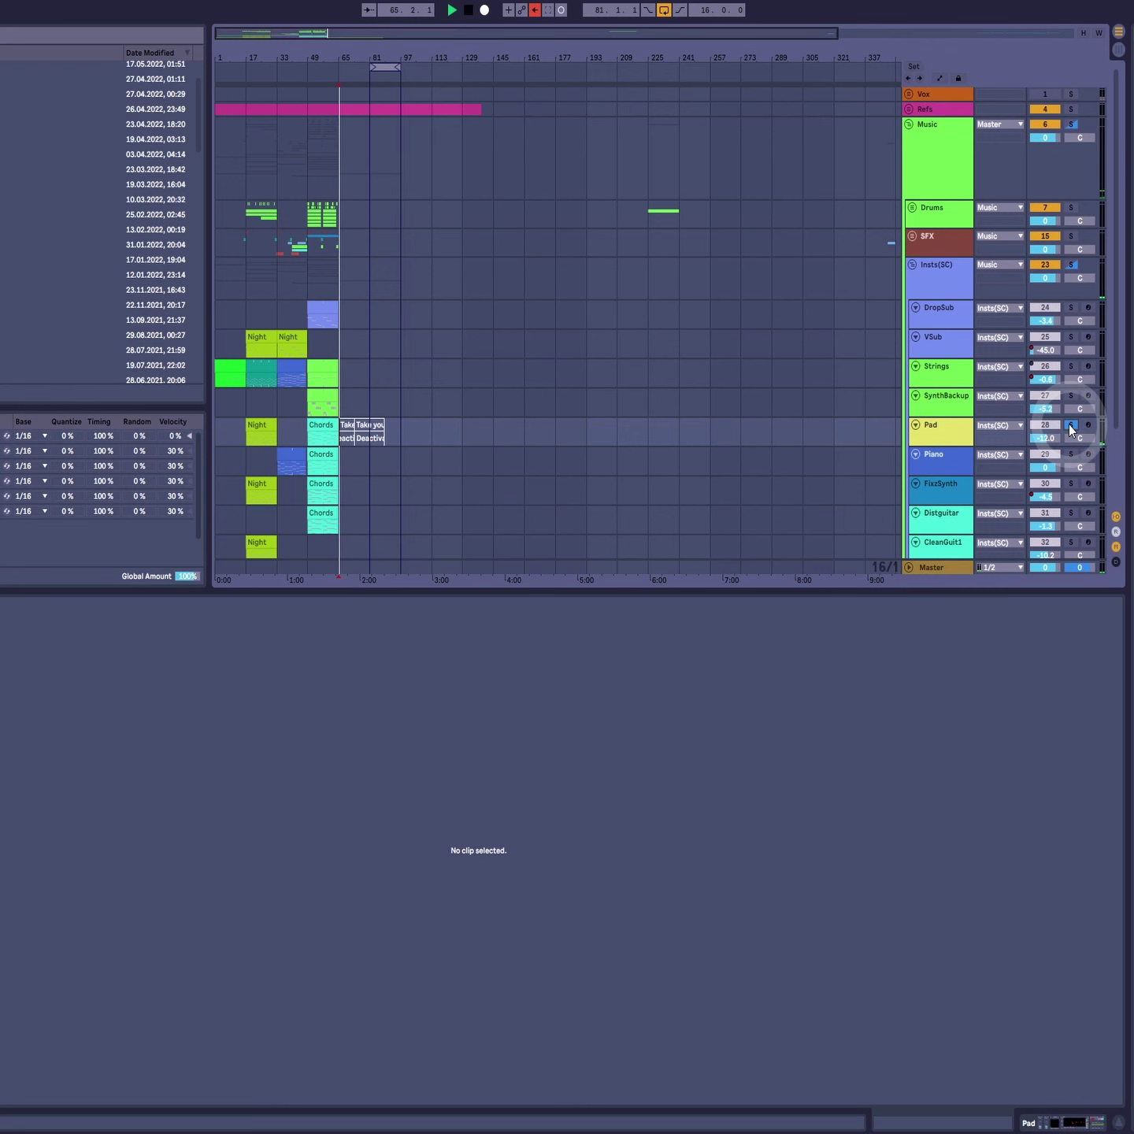
{"action": "left_click", "coordinate": [316, 427]}
{"action": "key", "text": "space"}
{"action": "left_click", "coordinate": [318, 455]}
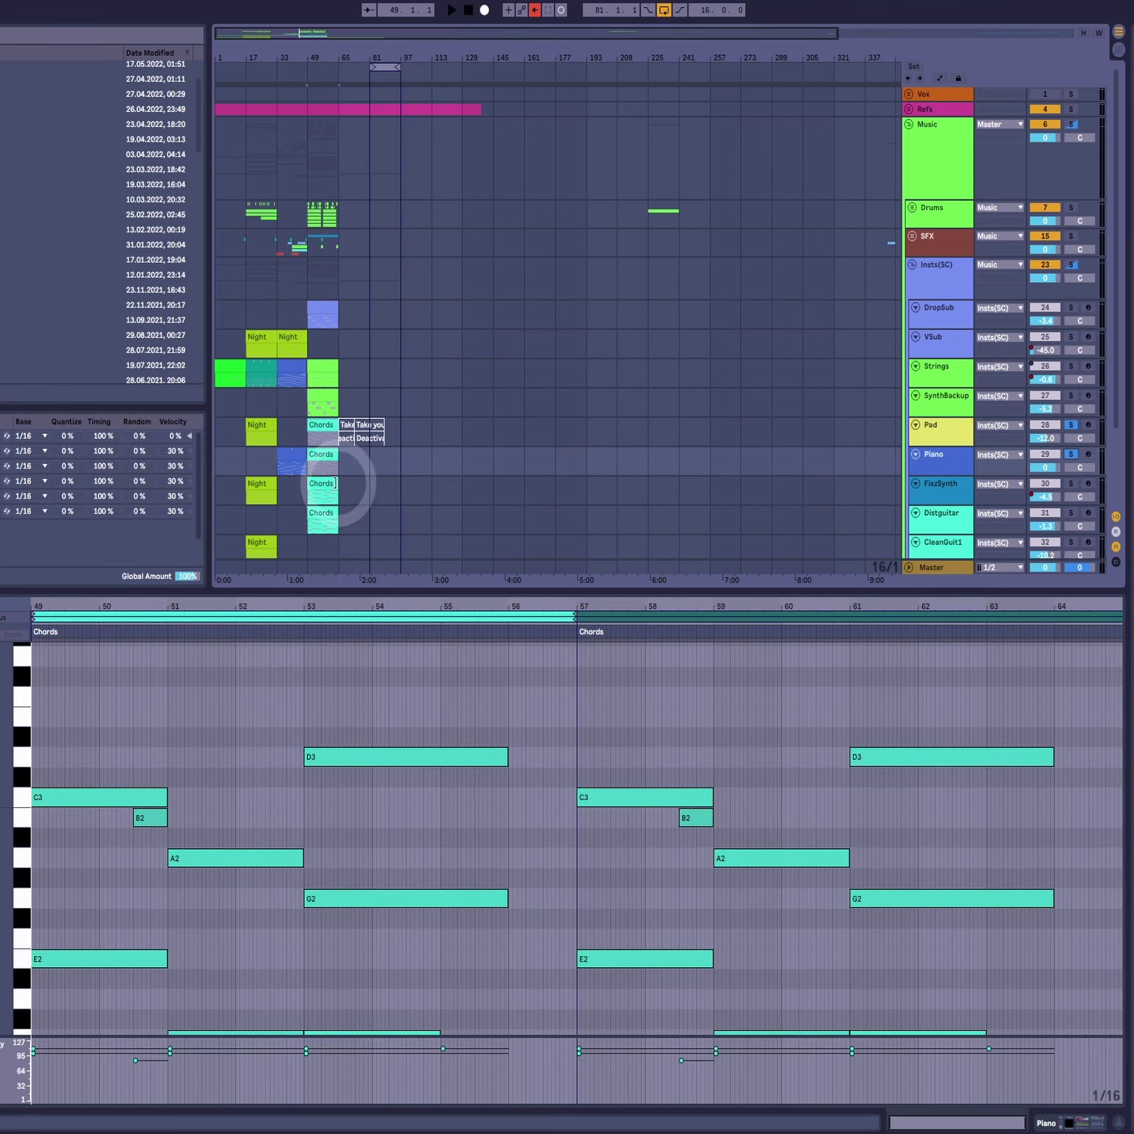
{"action": "left_click", "coordinate": [321, 442]}
{"action": "left_click", "coordinate": [322, 428]}
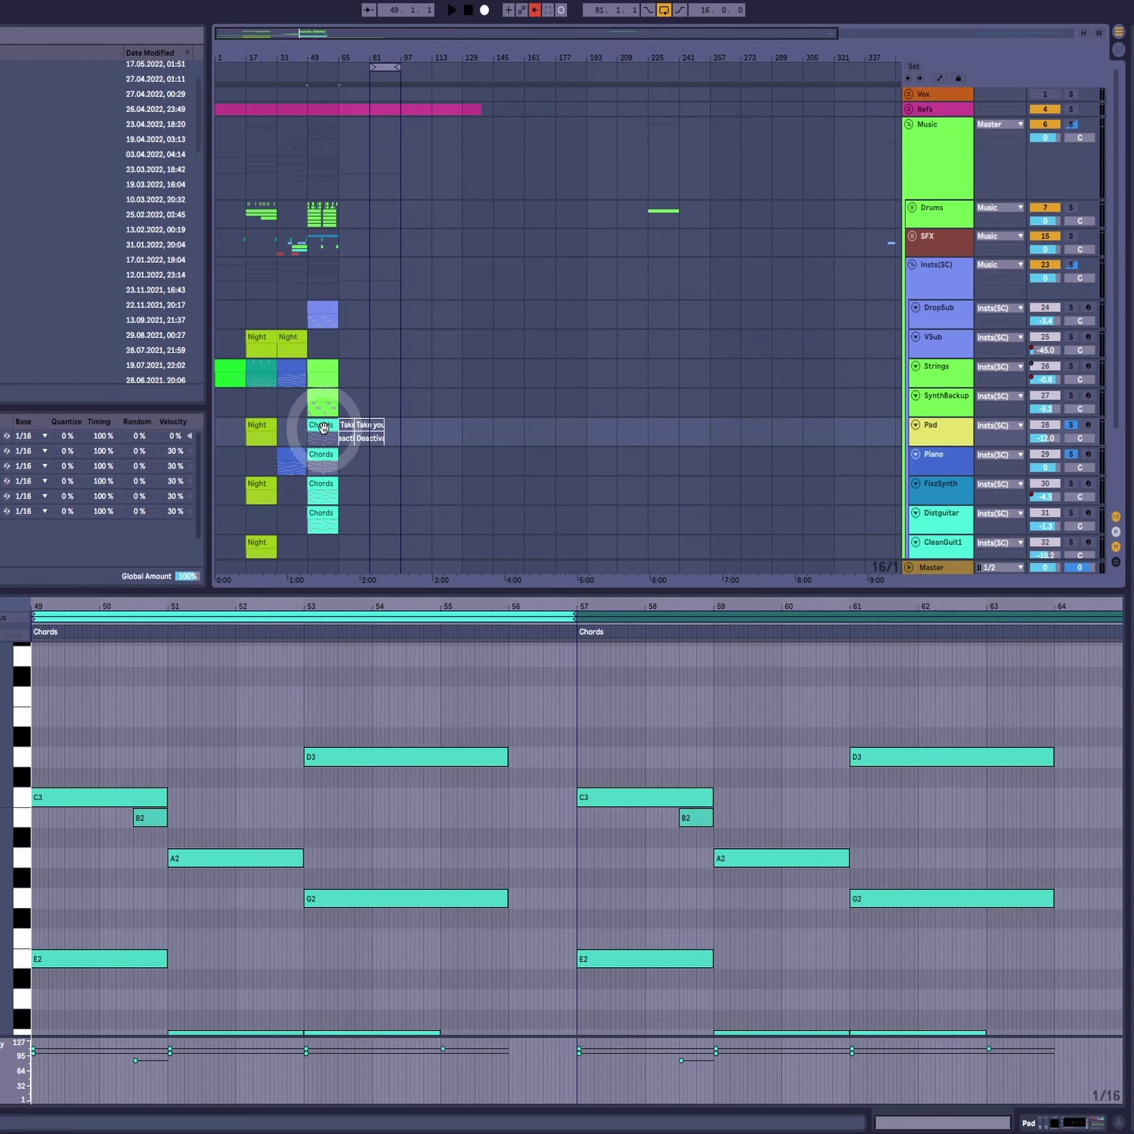
Step: Play the soloed Pad and Piano from bar 49 with their low and high chord notes in view, and clear the solos
{"action": "key", "text": "space"}
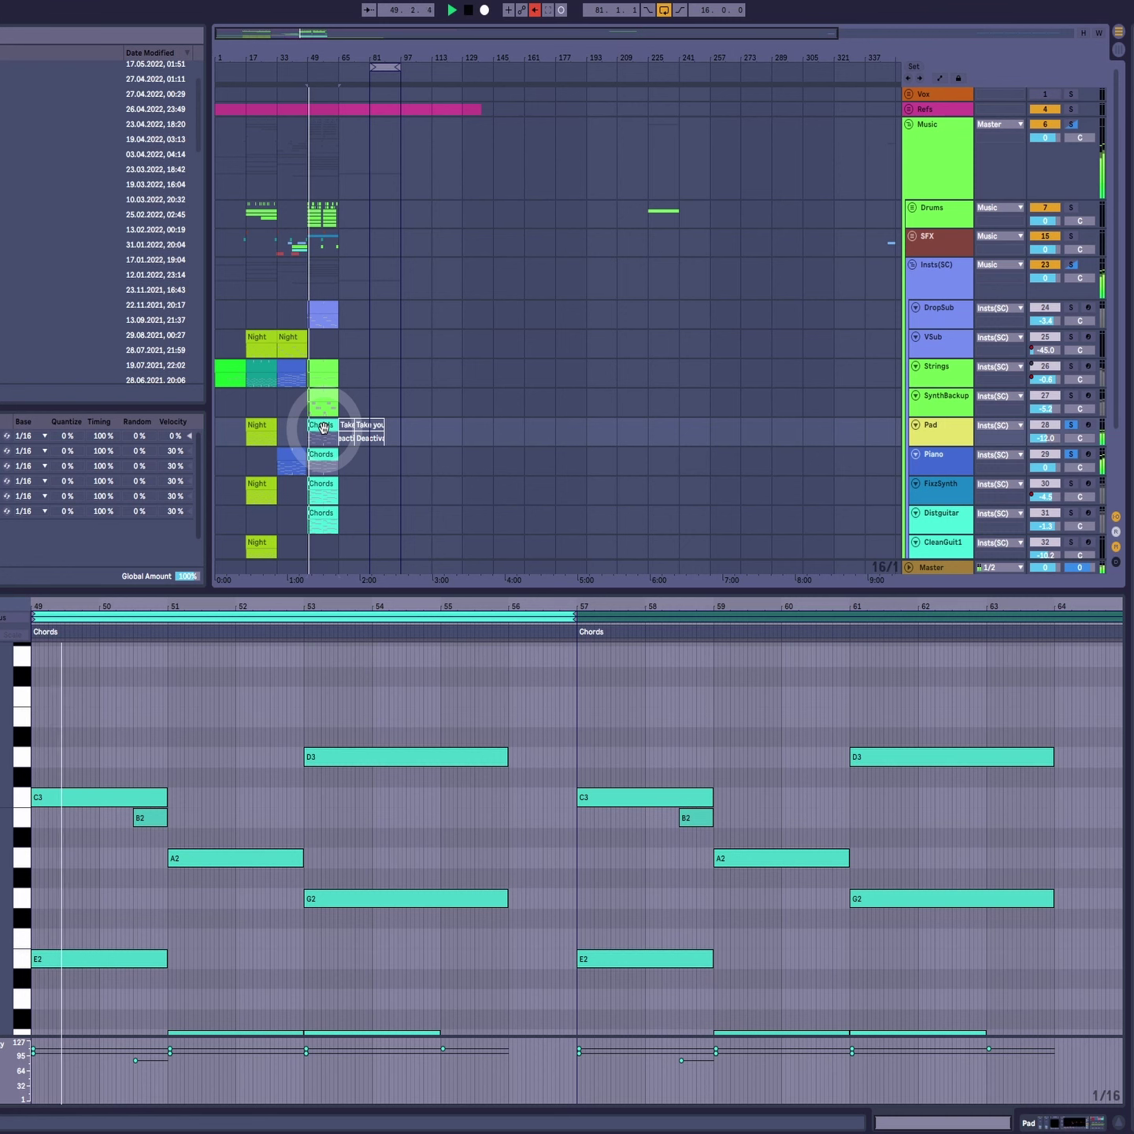
{"action": "scroll", "coordinate": [414, 801], "scroll_direction": "down", "scroll_amount": 5}
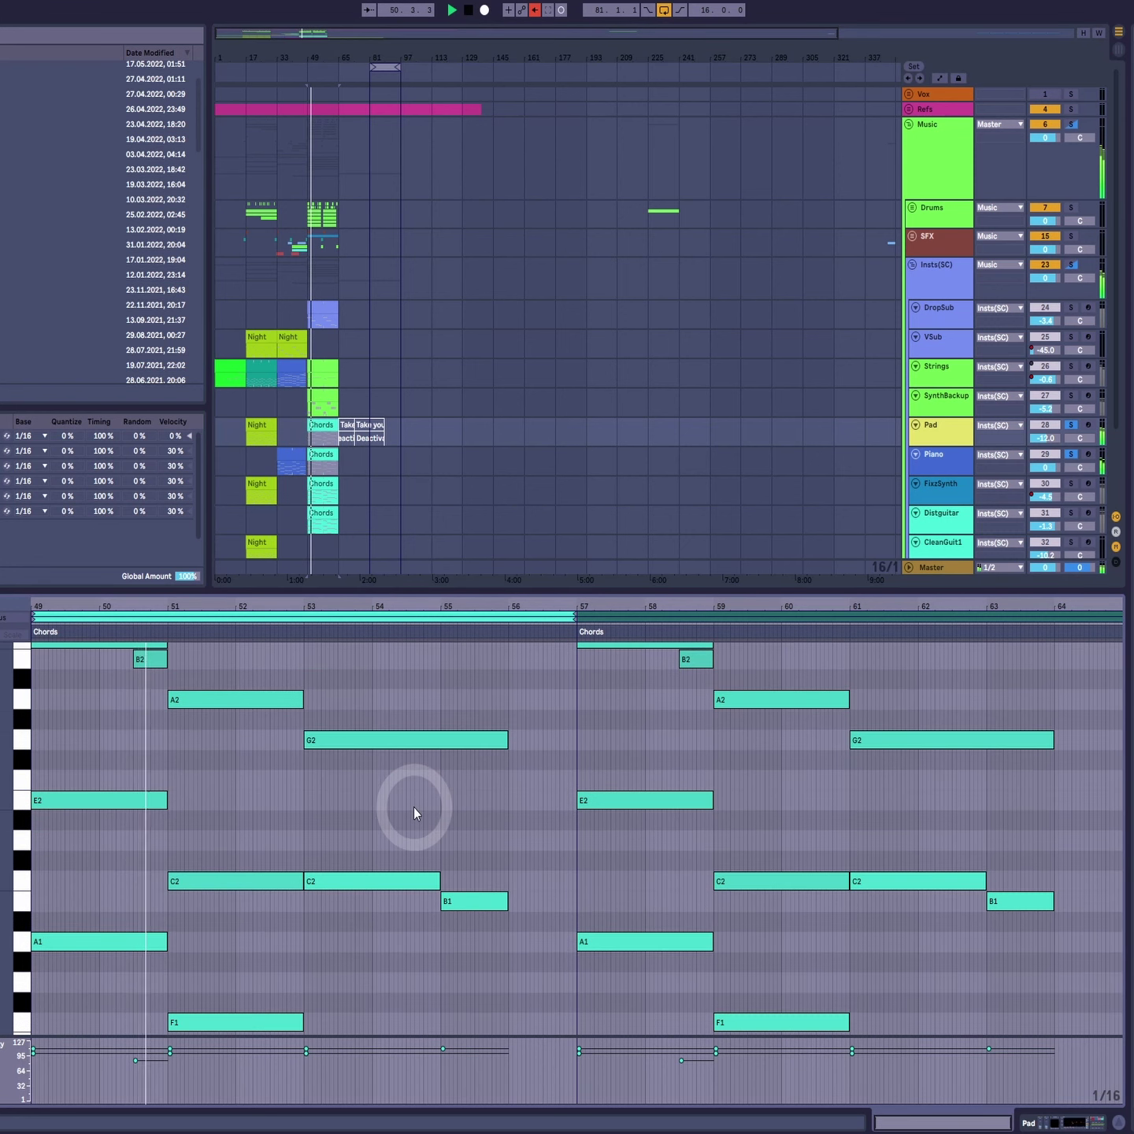
{"action": "scroll", "coordinate": [412, 806], "scroll_direction": "up", "scroll_amount": 5}
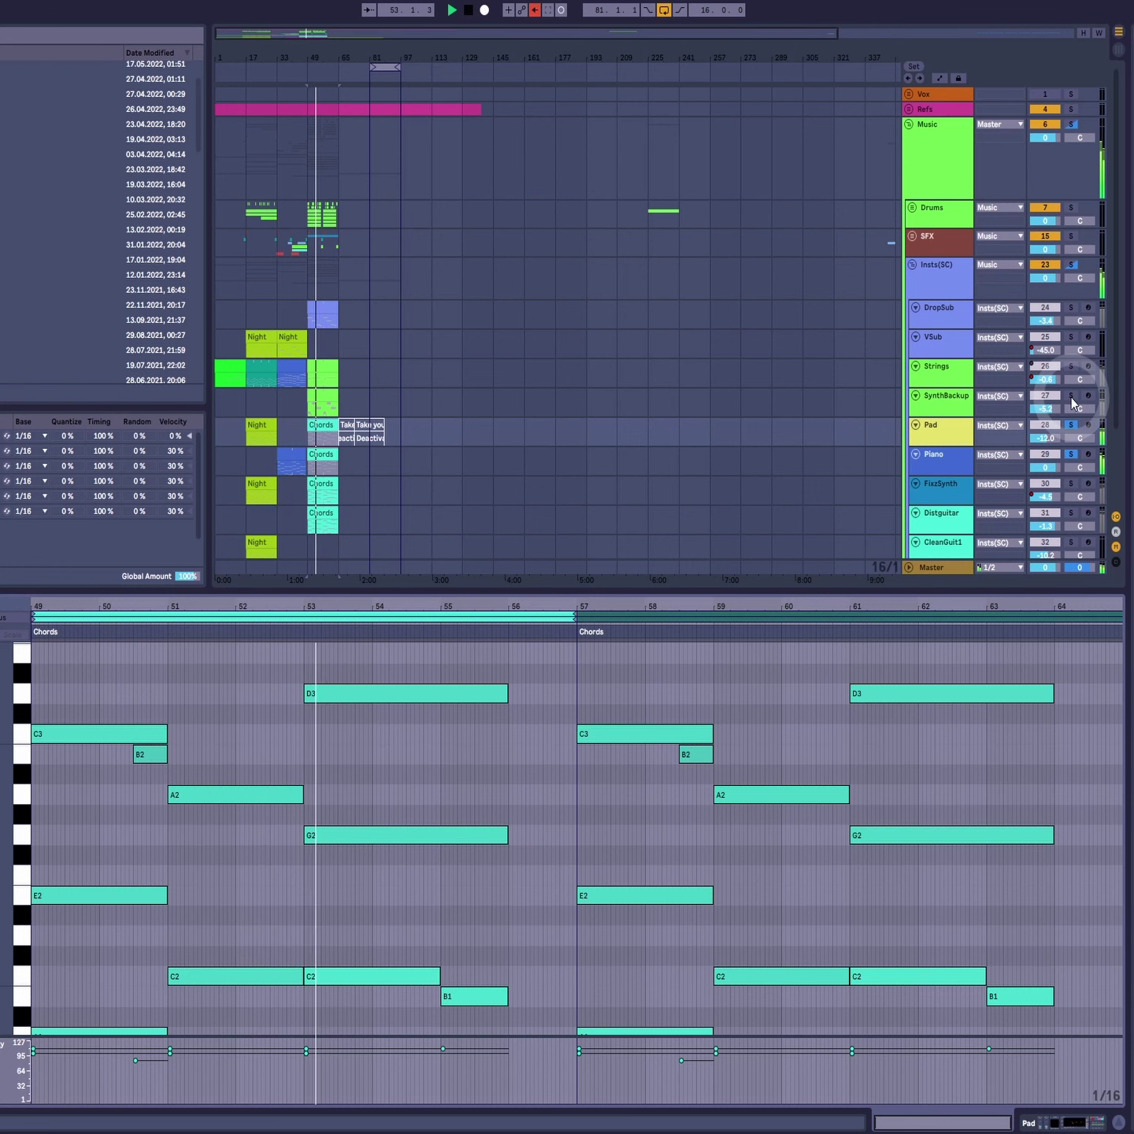
{"action": "left_click", "coordinate": [1071, 454]}
Step: Compare the notes of the Strings and SynthBackup clips at bar 49
{"action": "left_click", "coordinate": [949, 373]}
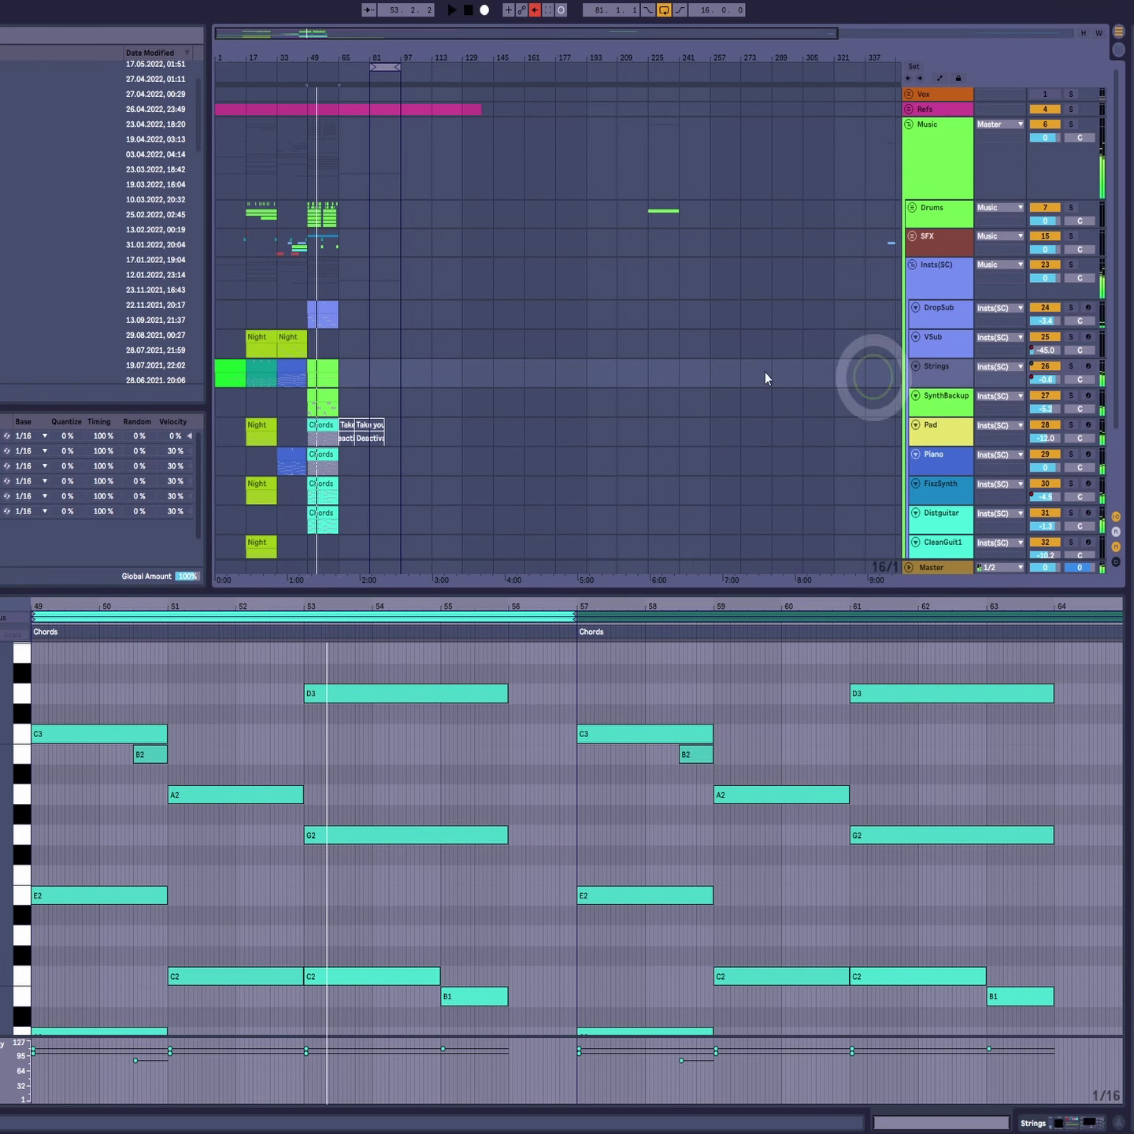
{"action": "left_click", "coordinate": [327, 371]}
{"action": "left_click", "coordinate": [321, 400]}
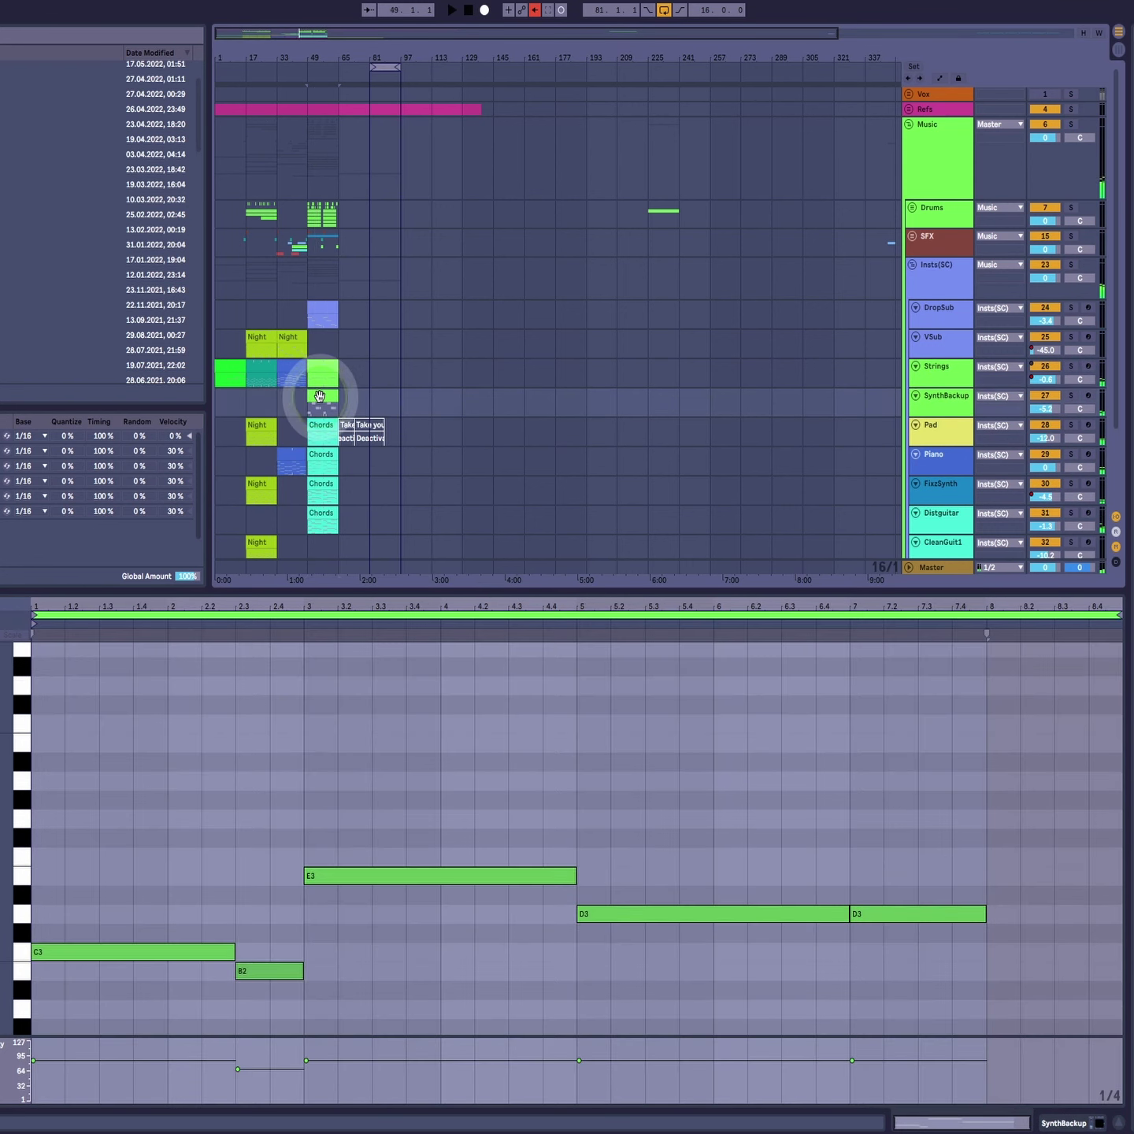
{"action": "left_click", "coordinate": [322, 371]}
{"action": "scroll", "coordinate": [415, 526], "scroll_direction": "down", "scroll_amount": 3}
{"action": "scroll", "coordinate": [342, 716], "scroll_direction": "down", "scroll_amount": 2}
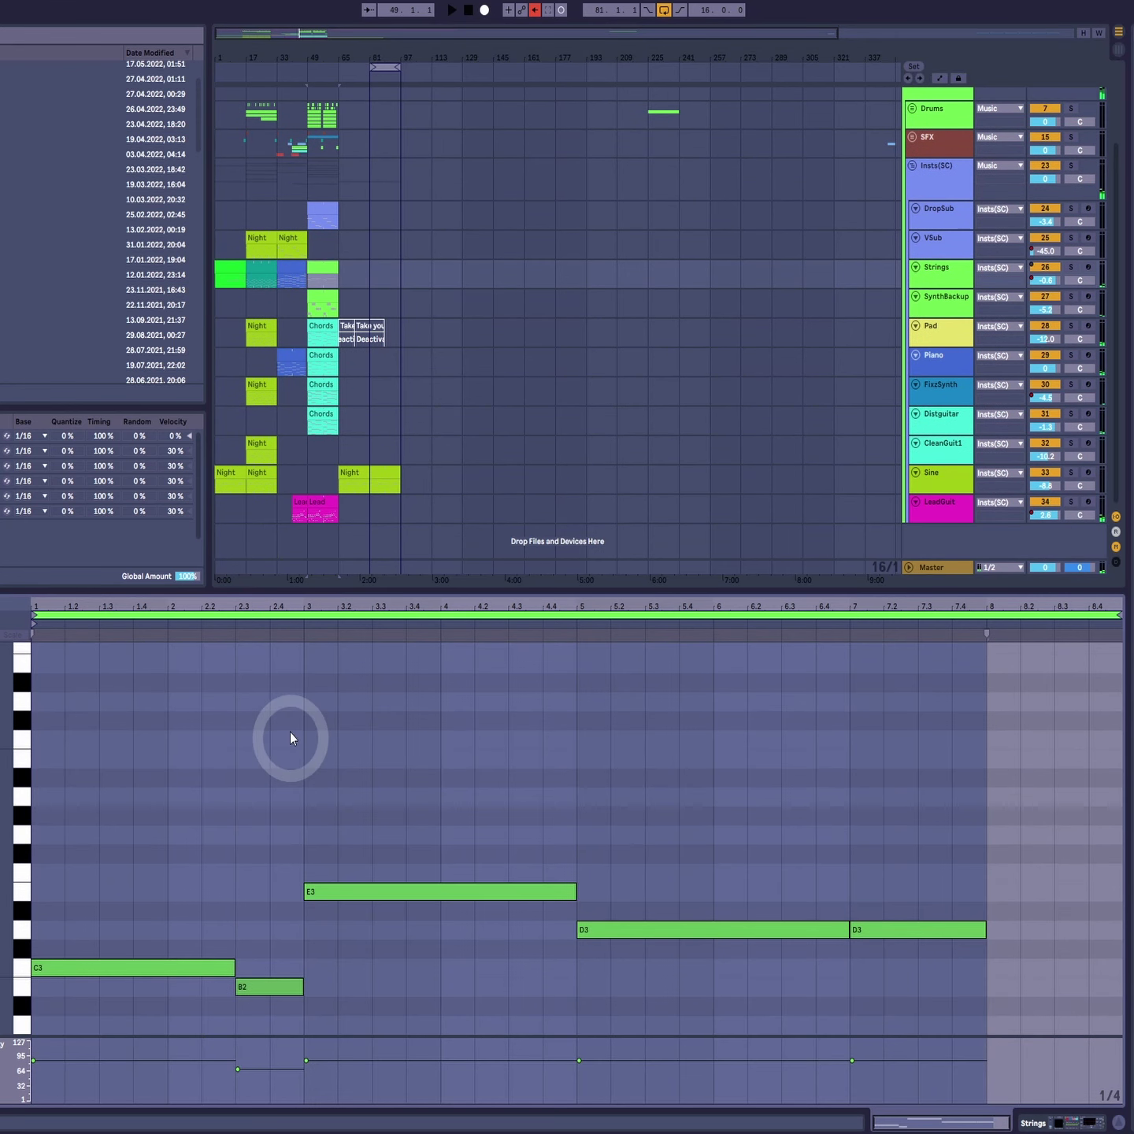
Step: Play from bar 49 with SynthBackup soloed and its clip notes in view, and clear the solo
{"action": "key", "text": "space"}
{"action": "left_click", "coordinate": [1071, 296]}
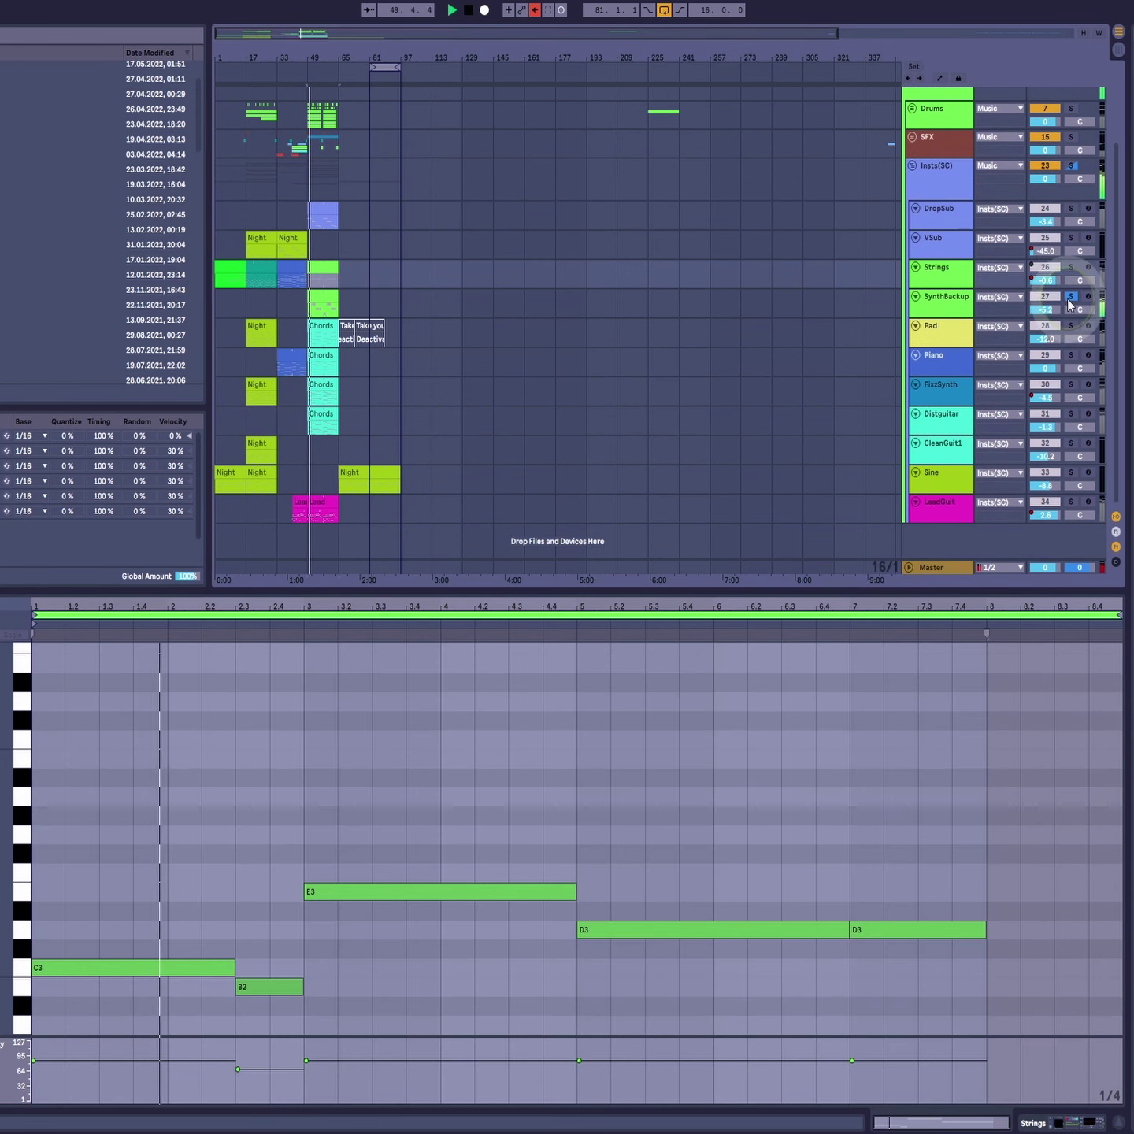
{"action": "left_click", "coordinate": [328, 294]}
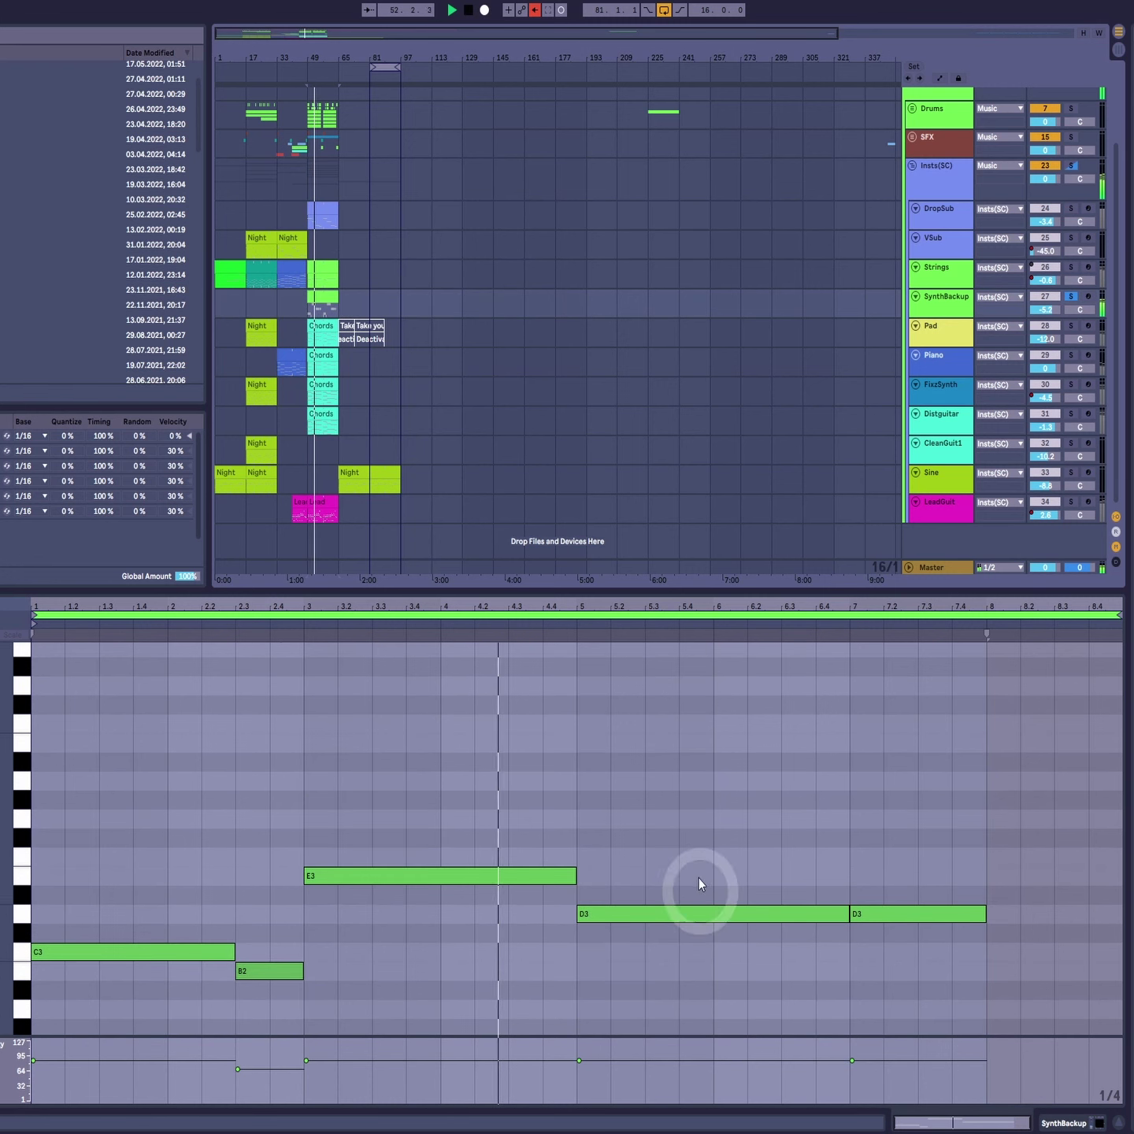
{"action": "left_click", "coordinate": [1071, 297]}
Step: Inspect the Piano track's device chain and LABS instrument window, and bring up the VSub track's devices
{"action": "left_click", "coordinate": [941, 359]}
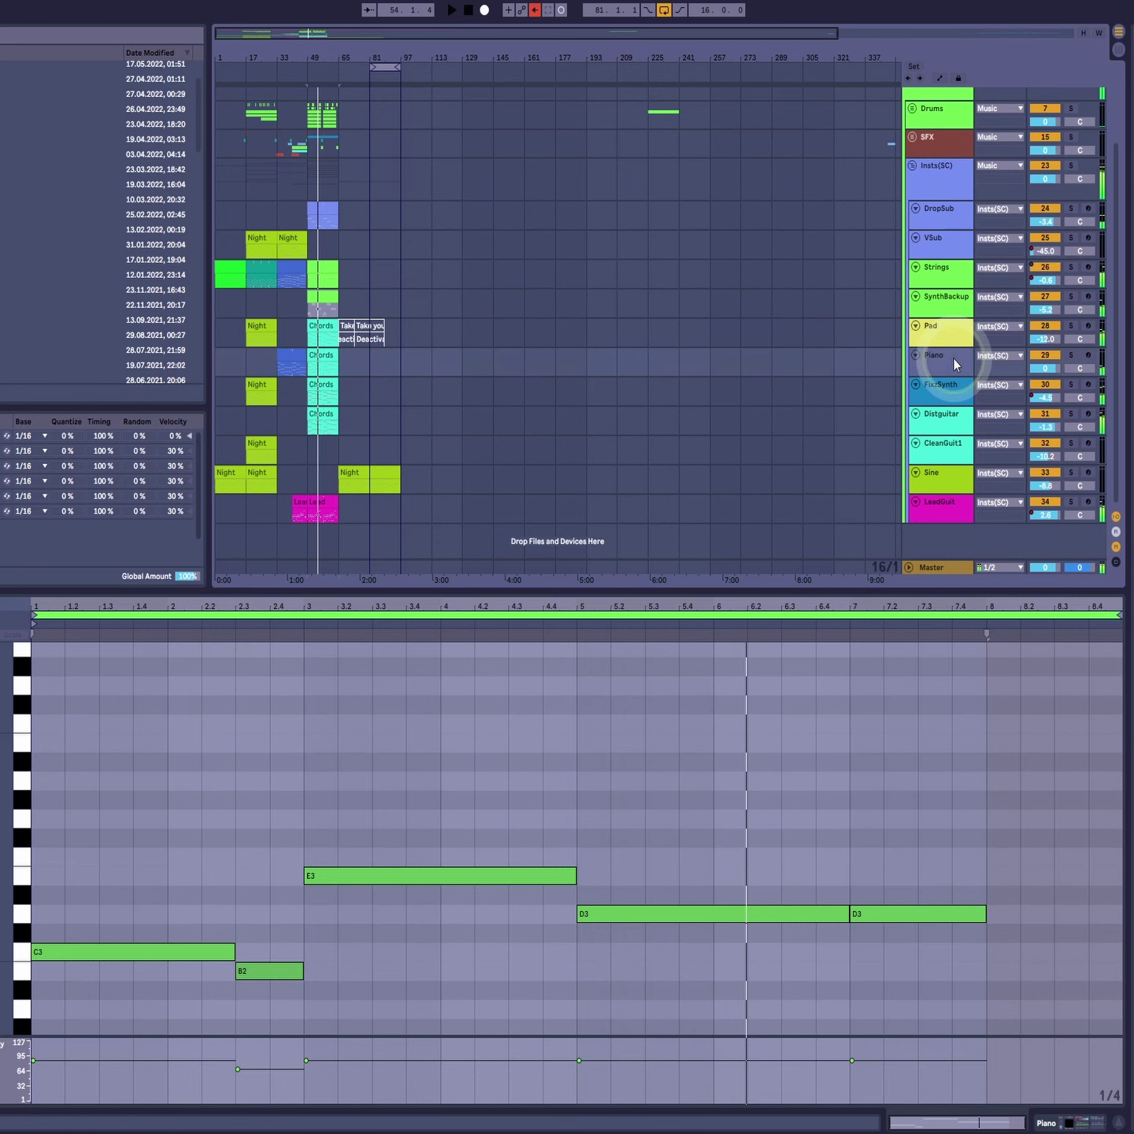
{"action": "key", "text": "shift+Tab"}
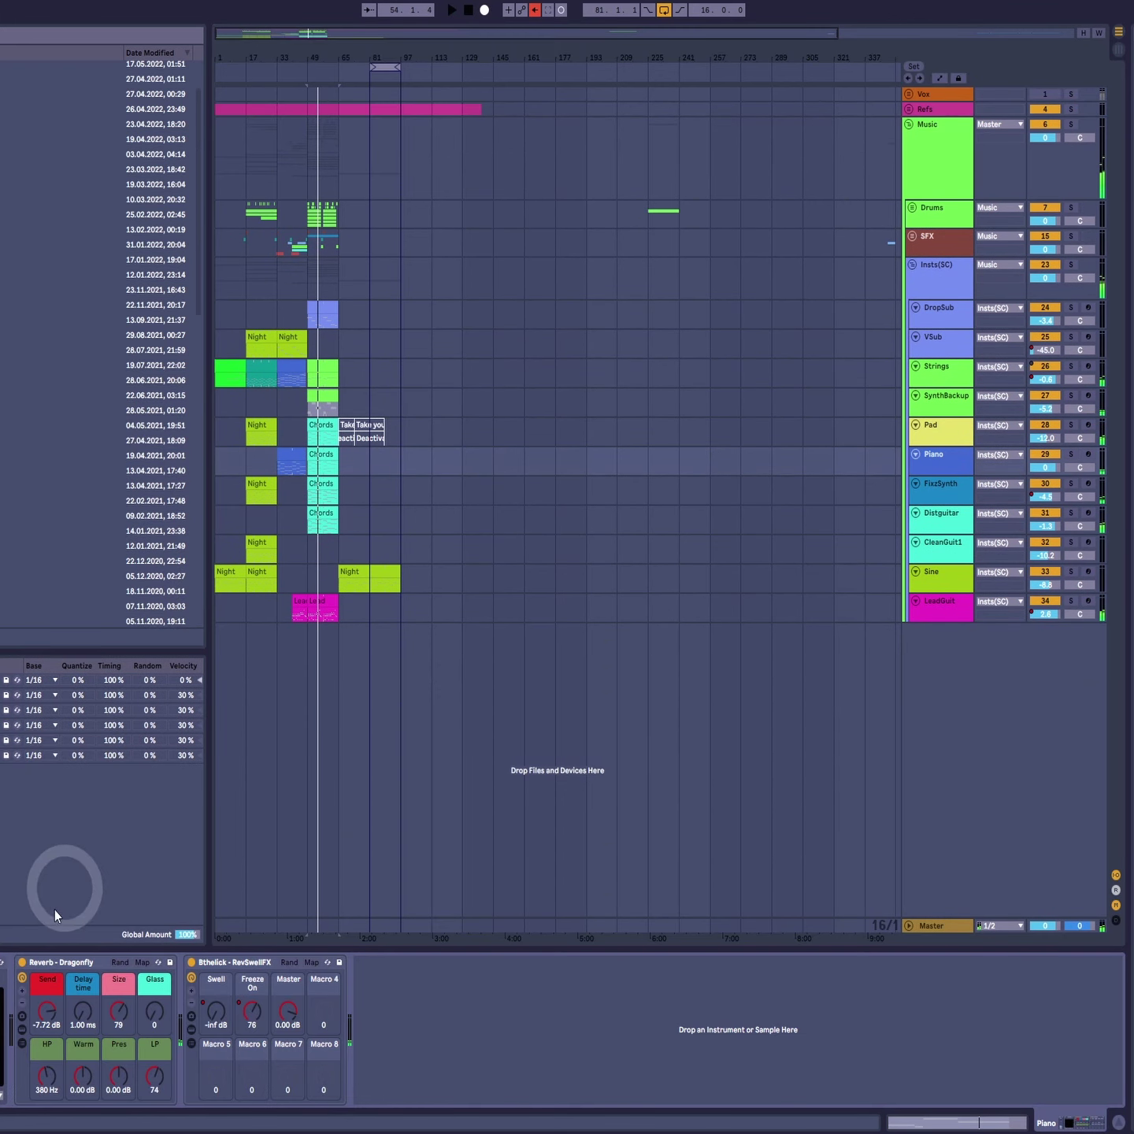
{"action": "left_click", "coordinate": [225, 963]}
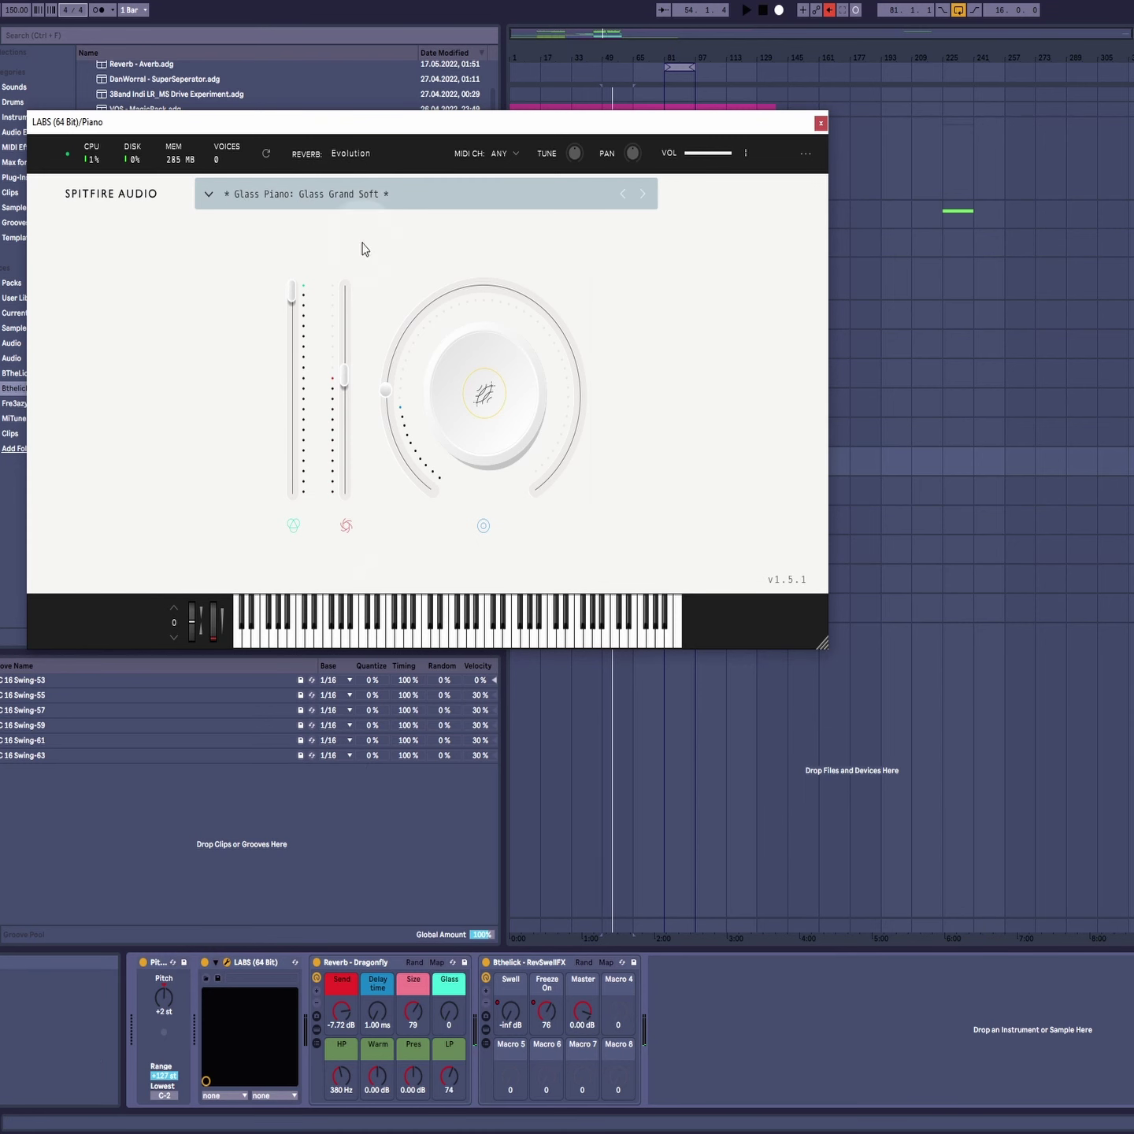
{"action": "left_click", "coordinate": [225, 962]}
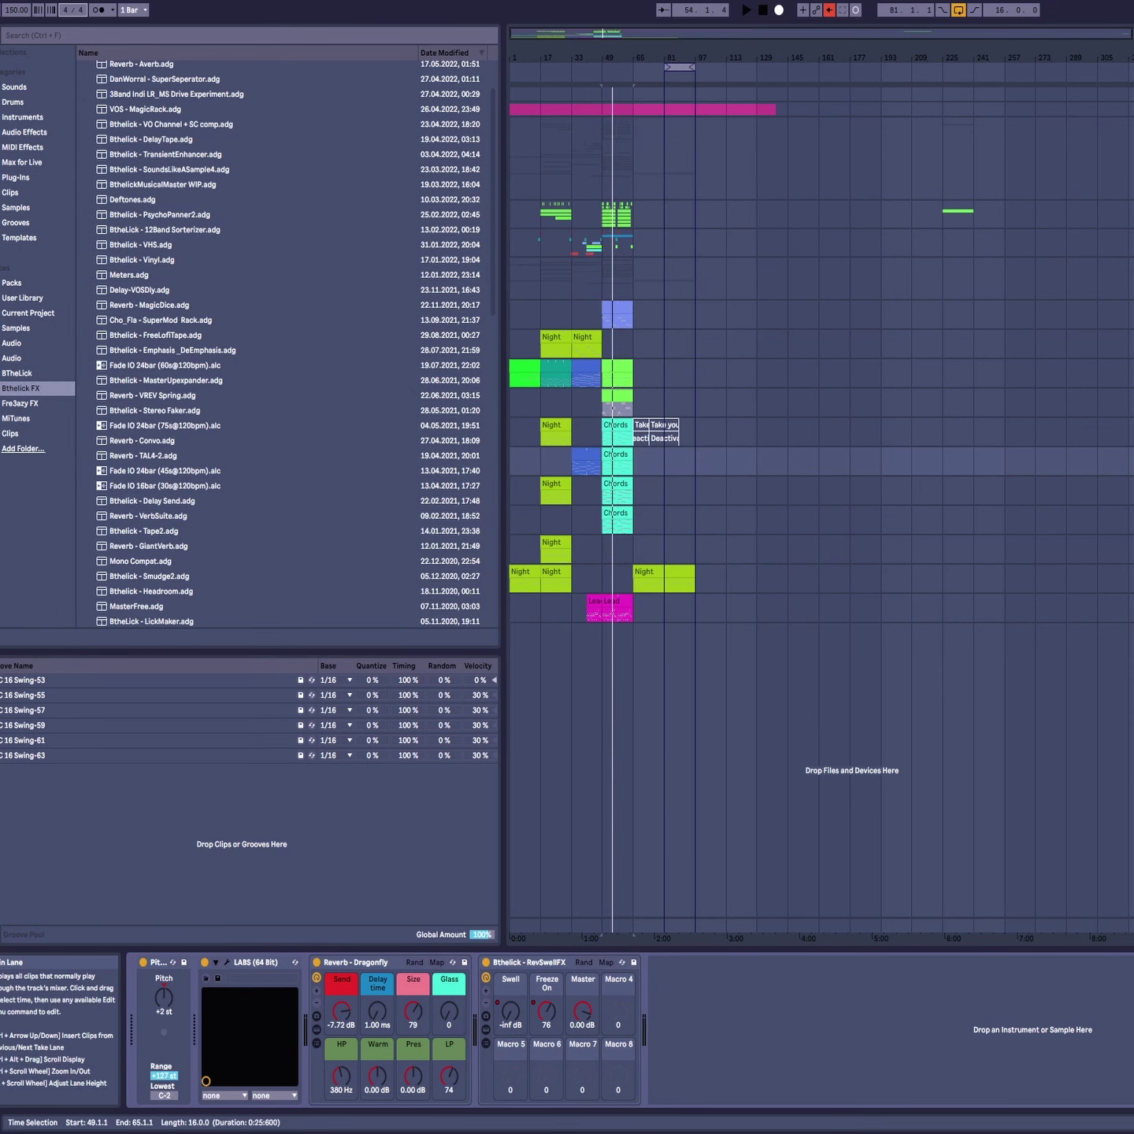
{"action": "left_click", "coordinate": [771, 344]}
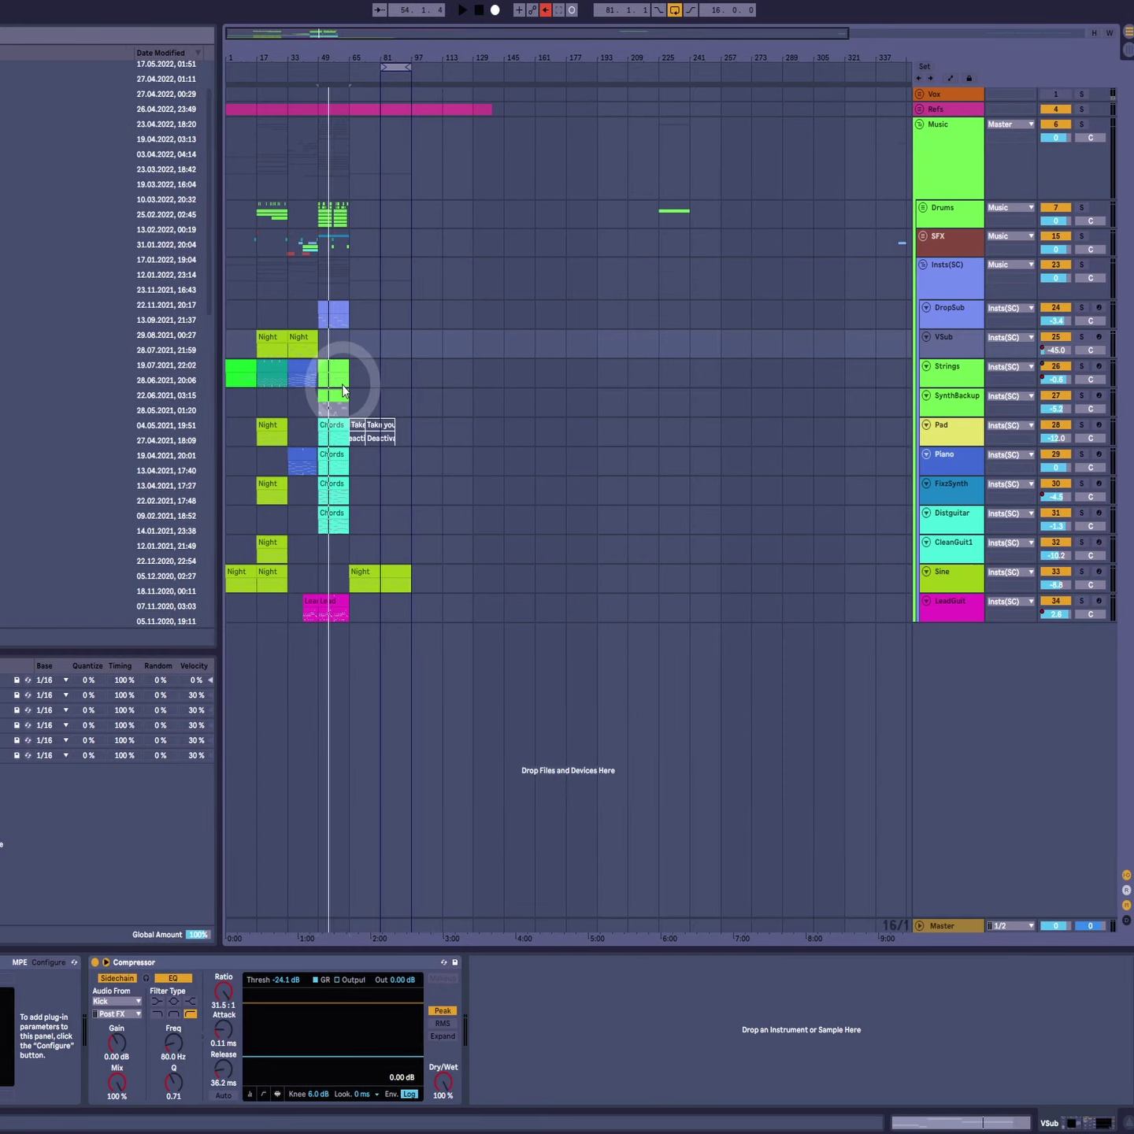
Step: Play SynthBackup soloed from bar 49 with its Vital window open, and switch off Filter 2
{"action": "left_click", "coordinate": [495, 401]}
{"action": "left_click", "coordinate": [1070, 396]}
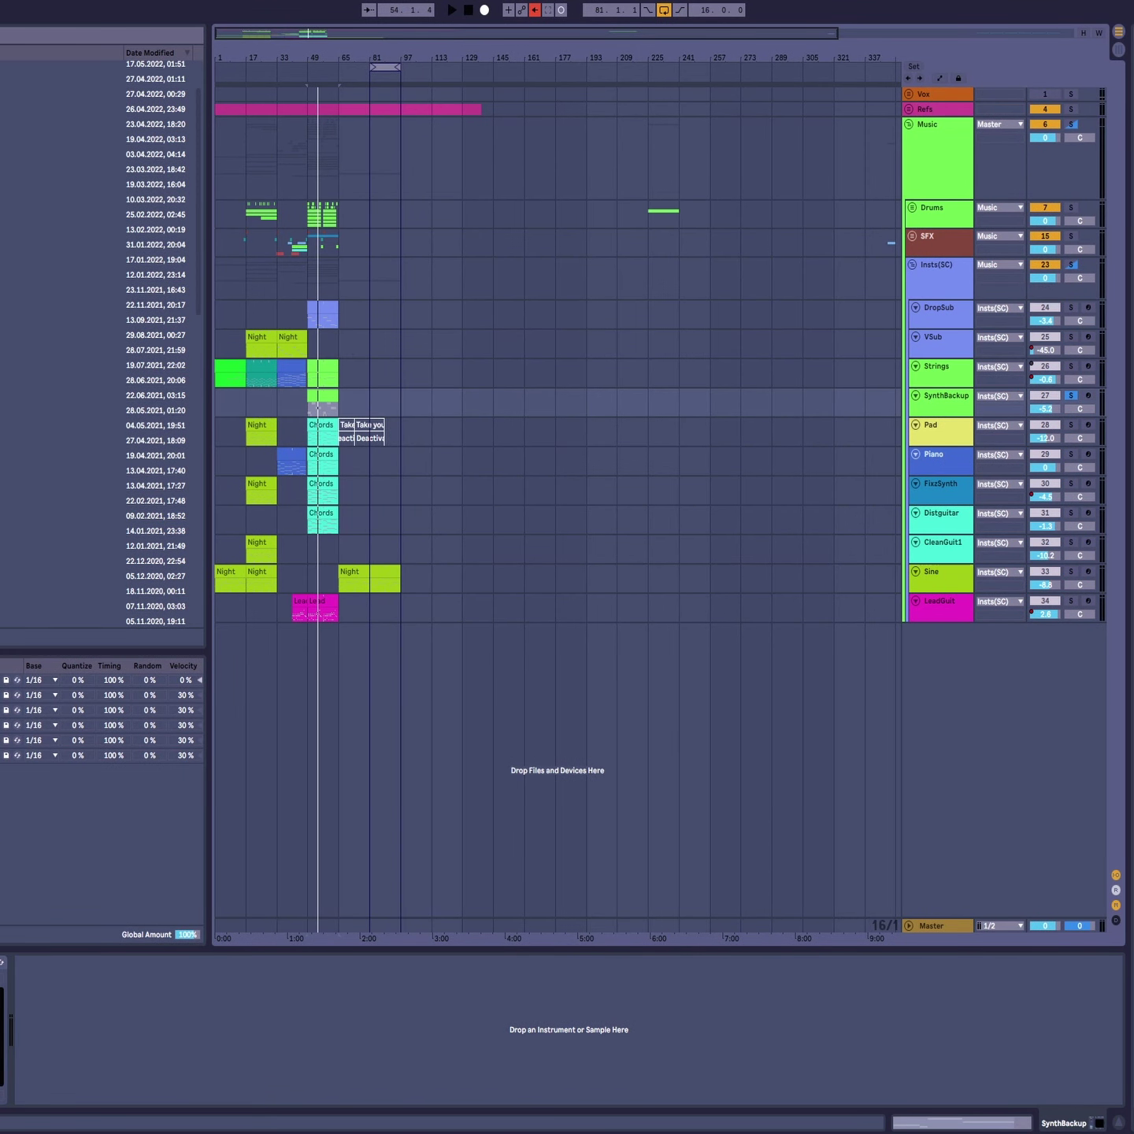
{"action": "left_click", "coordinate": [3, 961]}
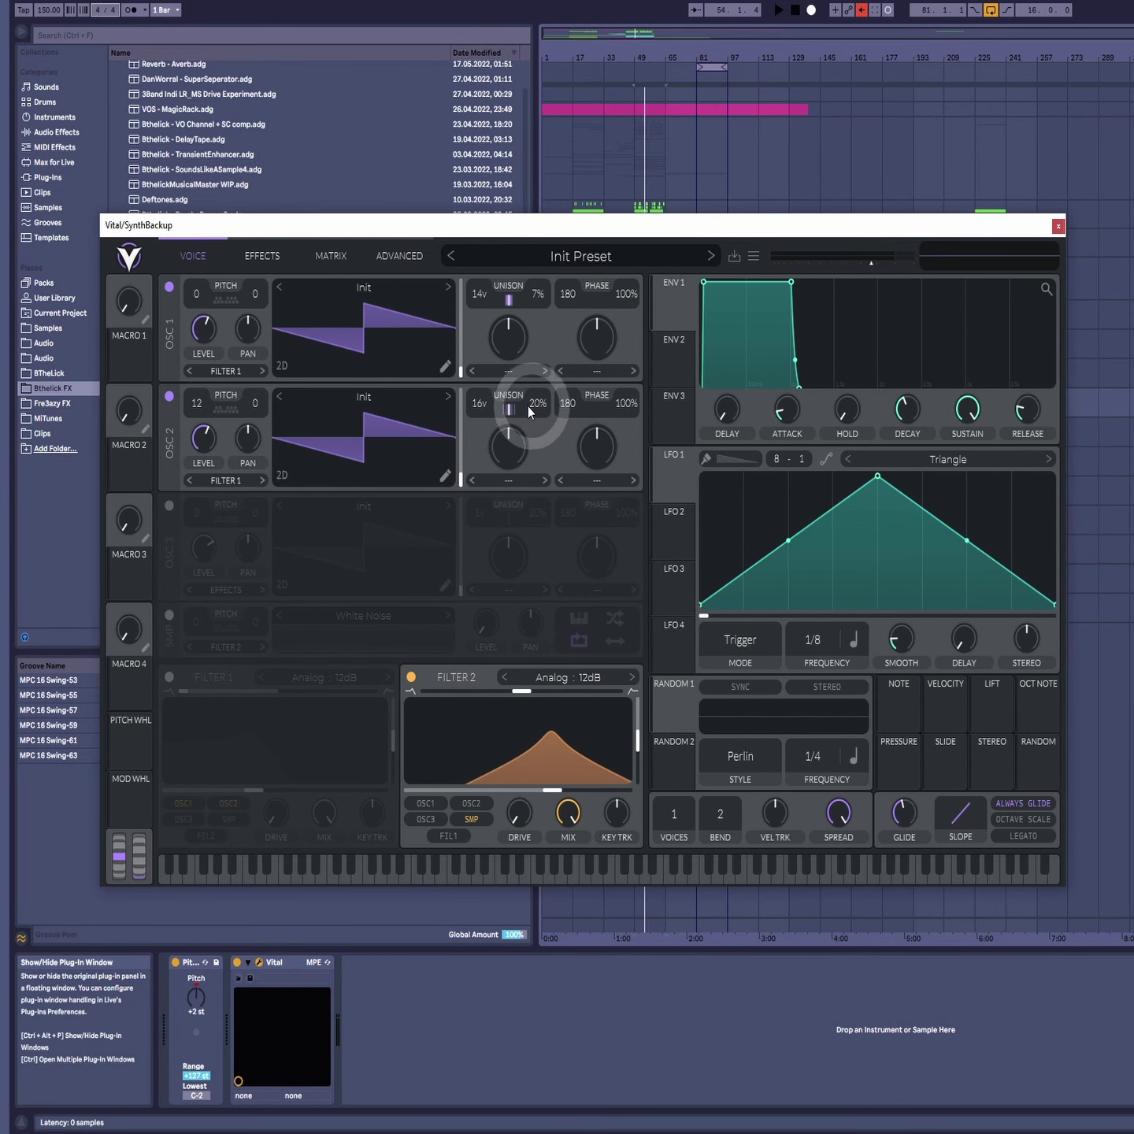
{"action": "key", "text": "space"}
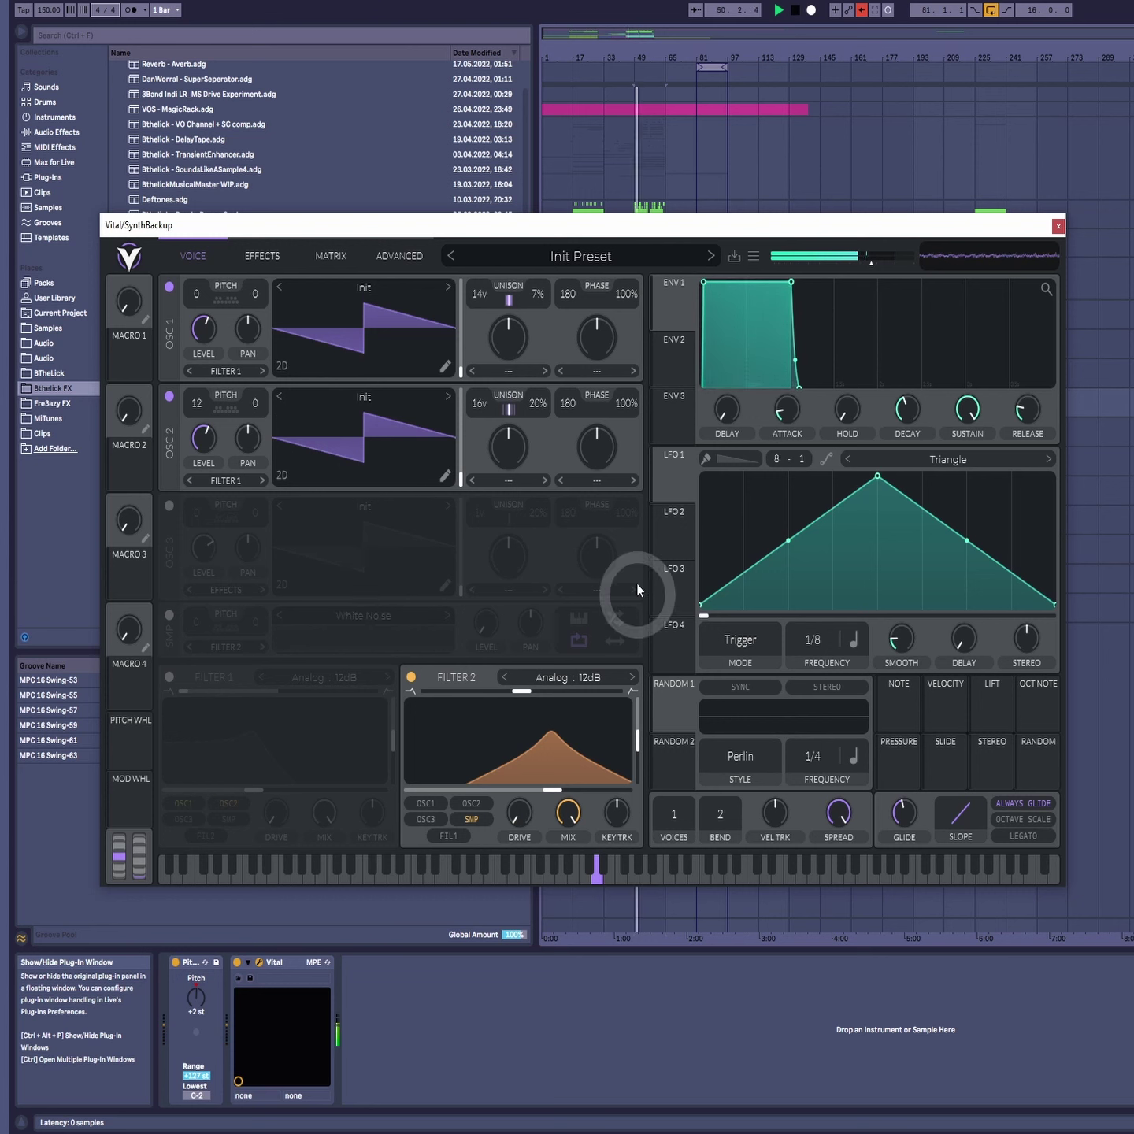
{"action": "left_click", "coordinate": [410, 676]}
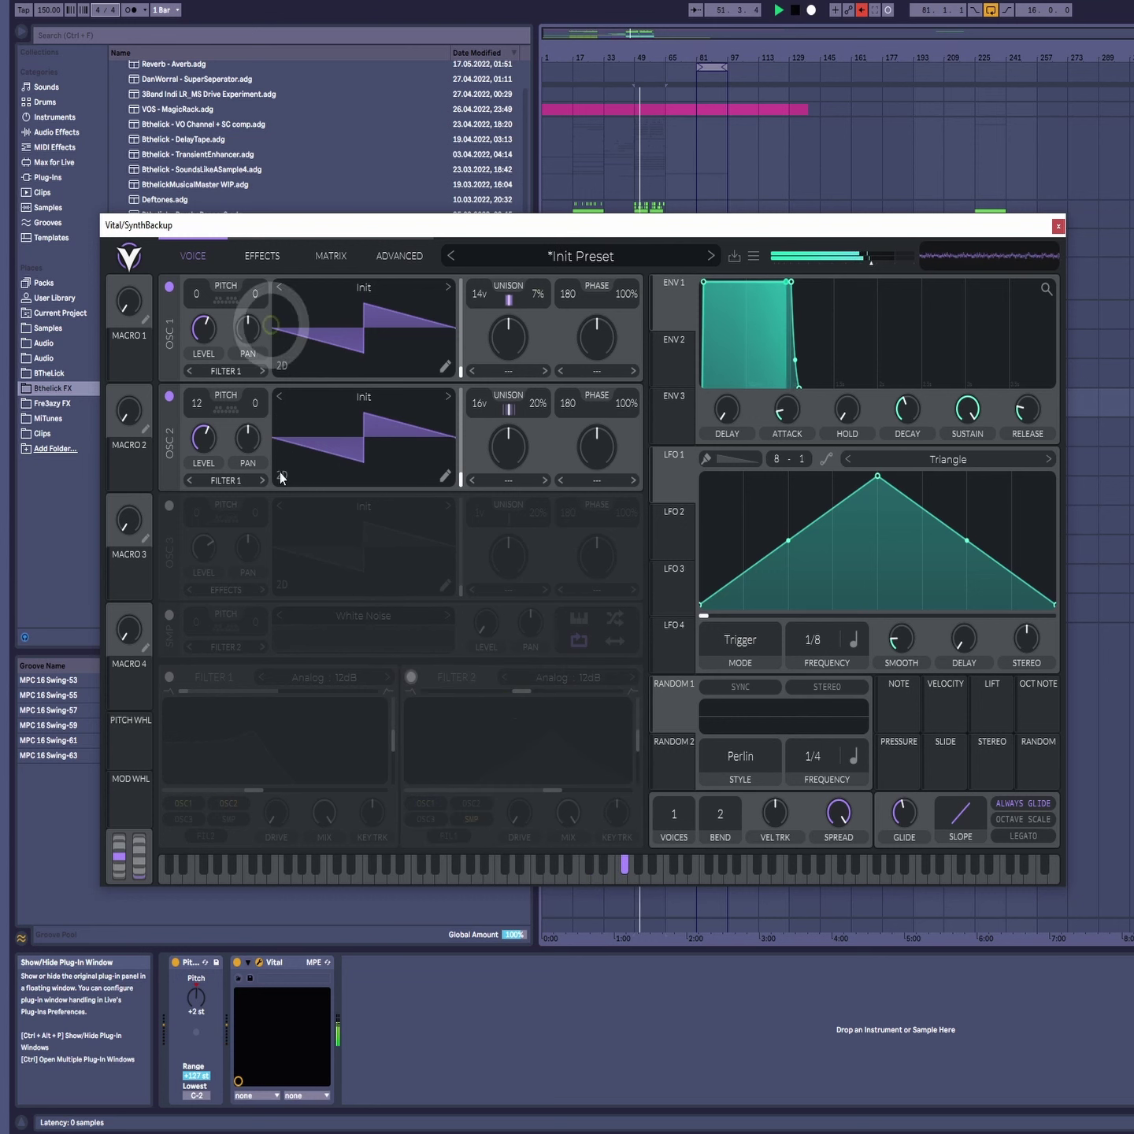
{"action": "key", "text": "space"}
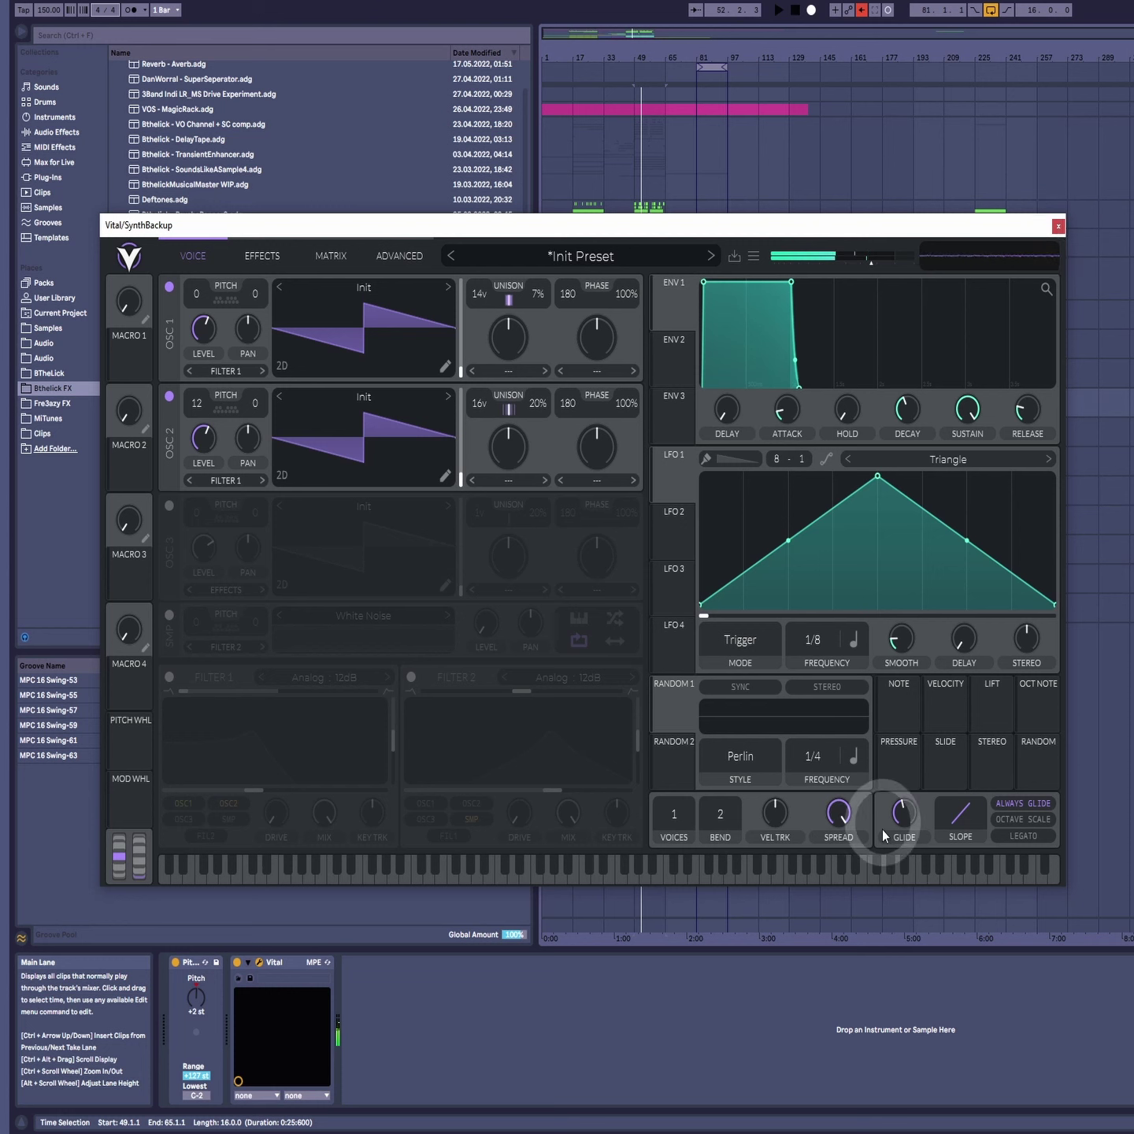
Step: Adjust the glide amount in SynthBackup's Vital, play again from bar 49, and close the instrument window
{"action": "left_click_drag", "start_coordinate": [882, 829], "coordinate": [906, 827]}
{"action": "left_click", "coordinate": [1118, 273]}
{"action": "key", "text": "space"}
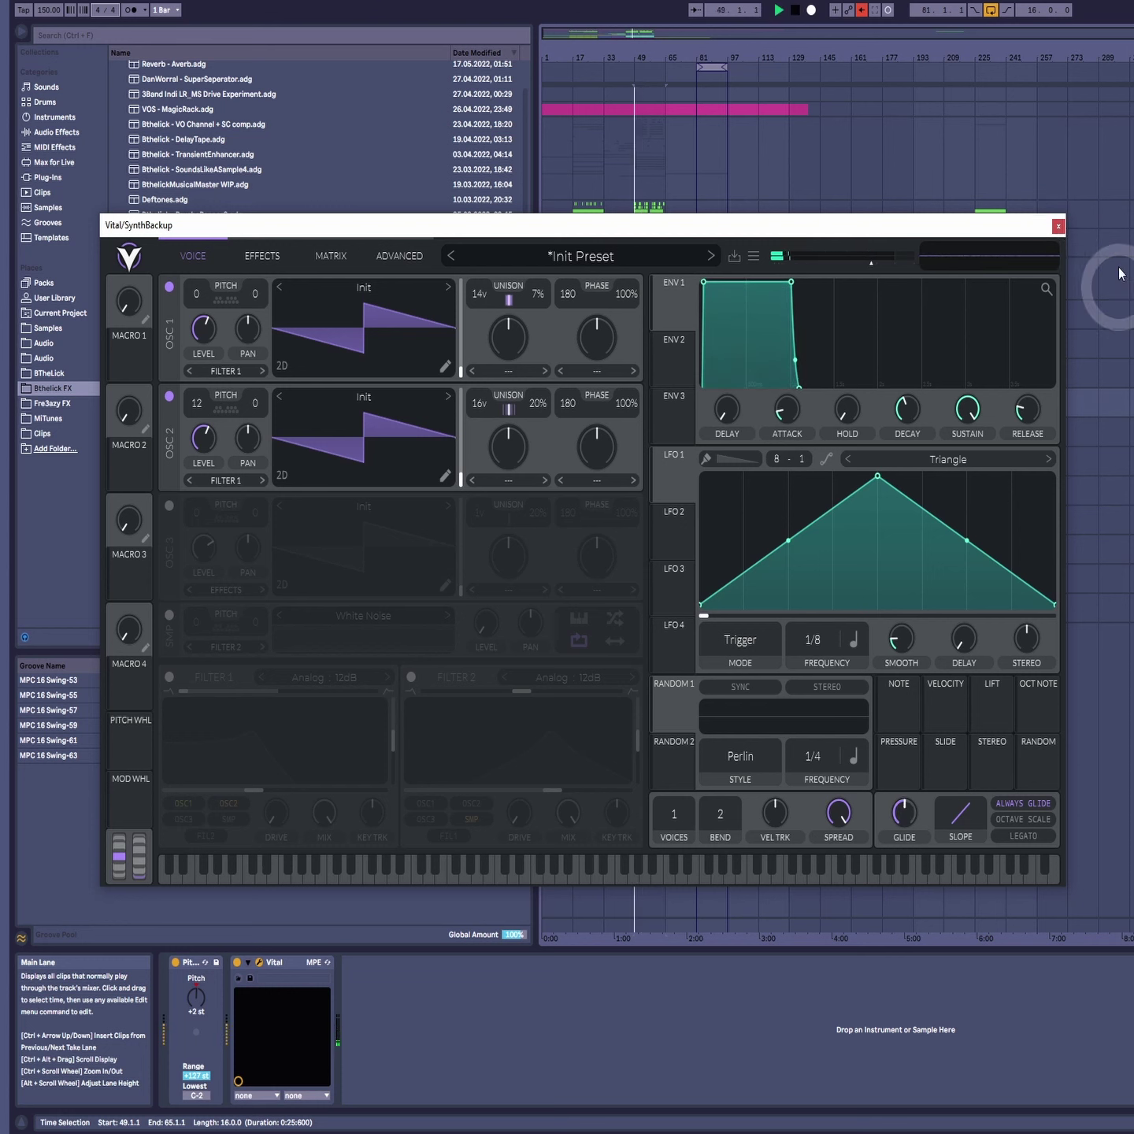
{"action": "left_click", "coordinate": [1059, 225]}
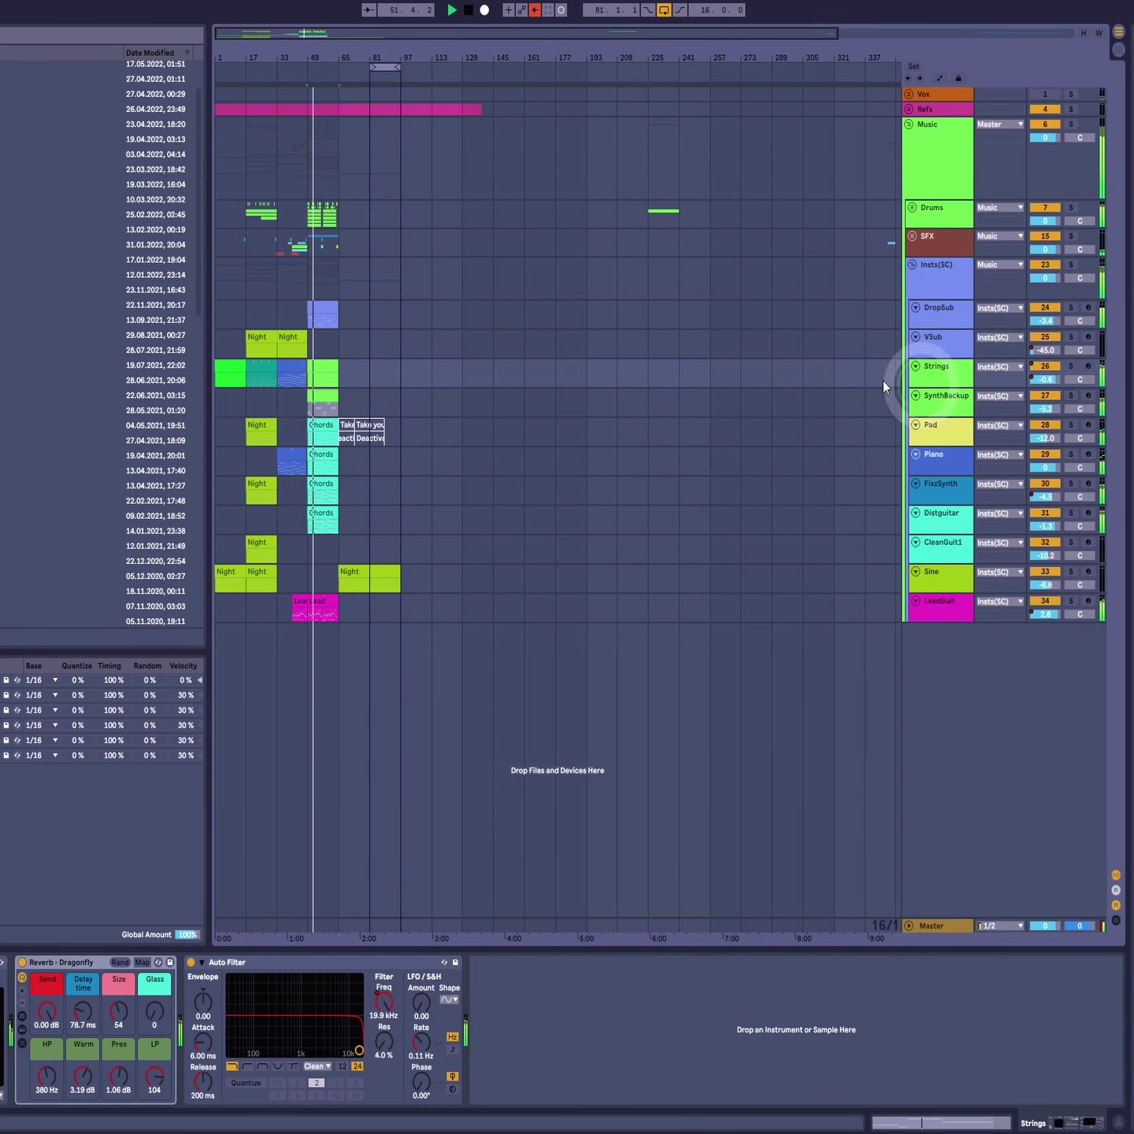
Step: Play the DropSub clip from bar 49 with its notes in view, and examine its F1, C1 and B0 bass notes
{"action": "left_click", "coordinate": [362, 366]}
{"action": "left_click", "coordinate": [323, 315]}
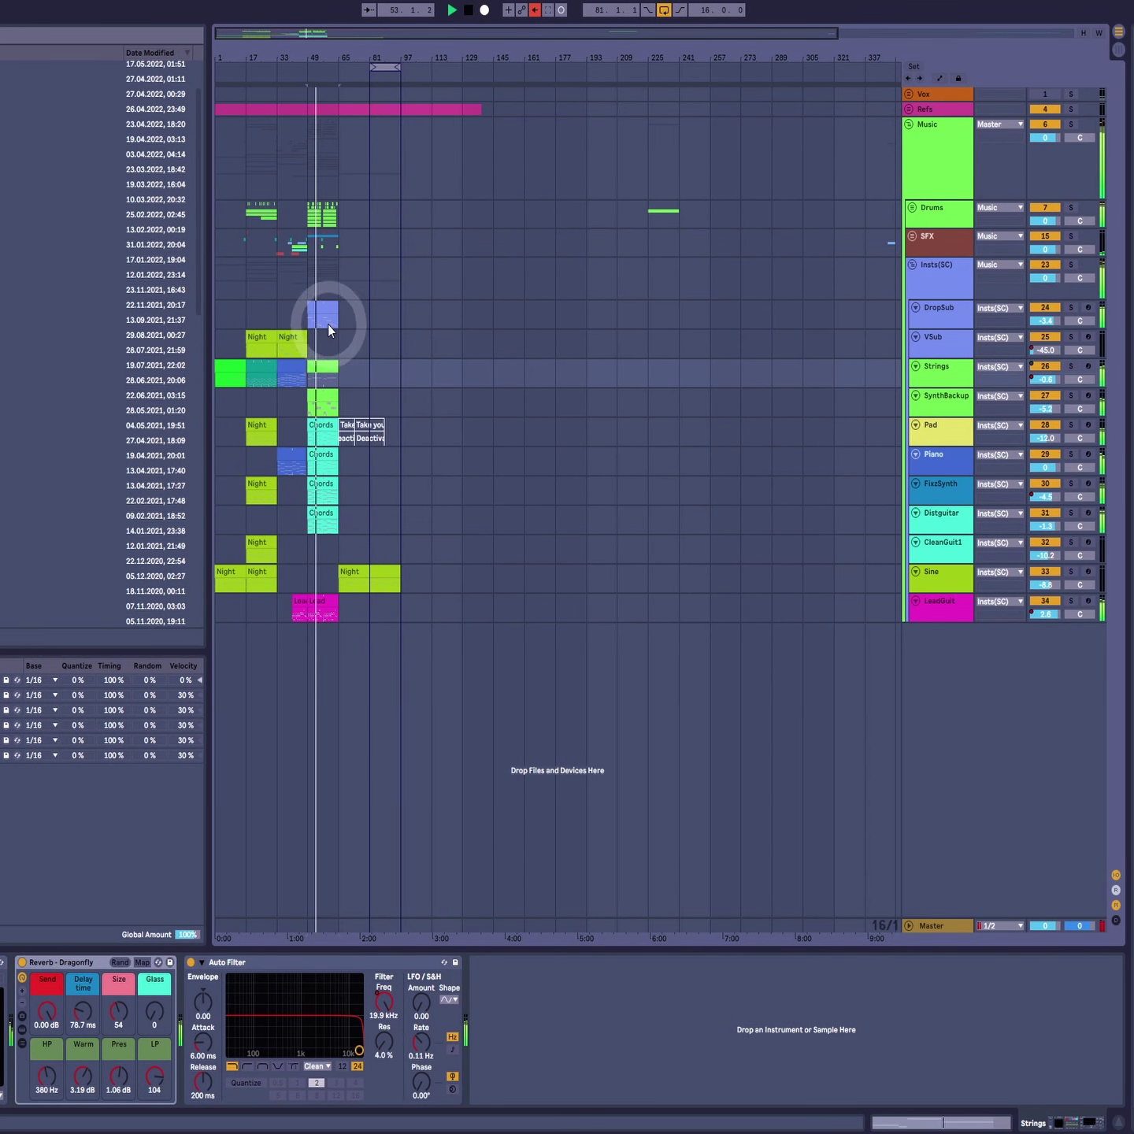
{"action": "double_click", "coordinate": [324, 313]}
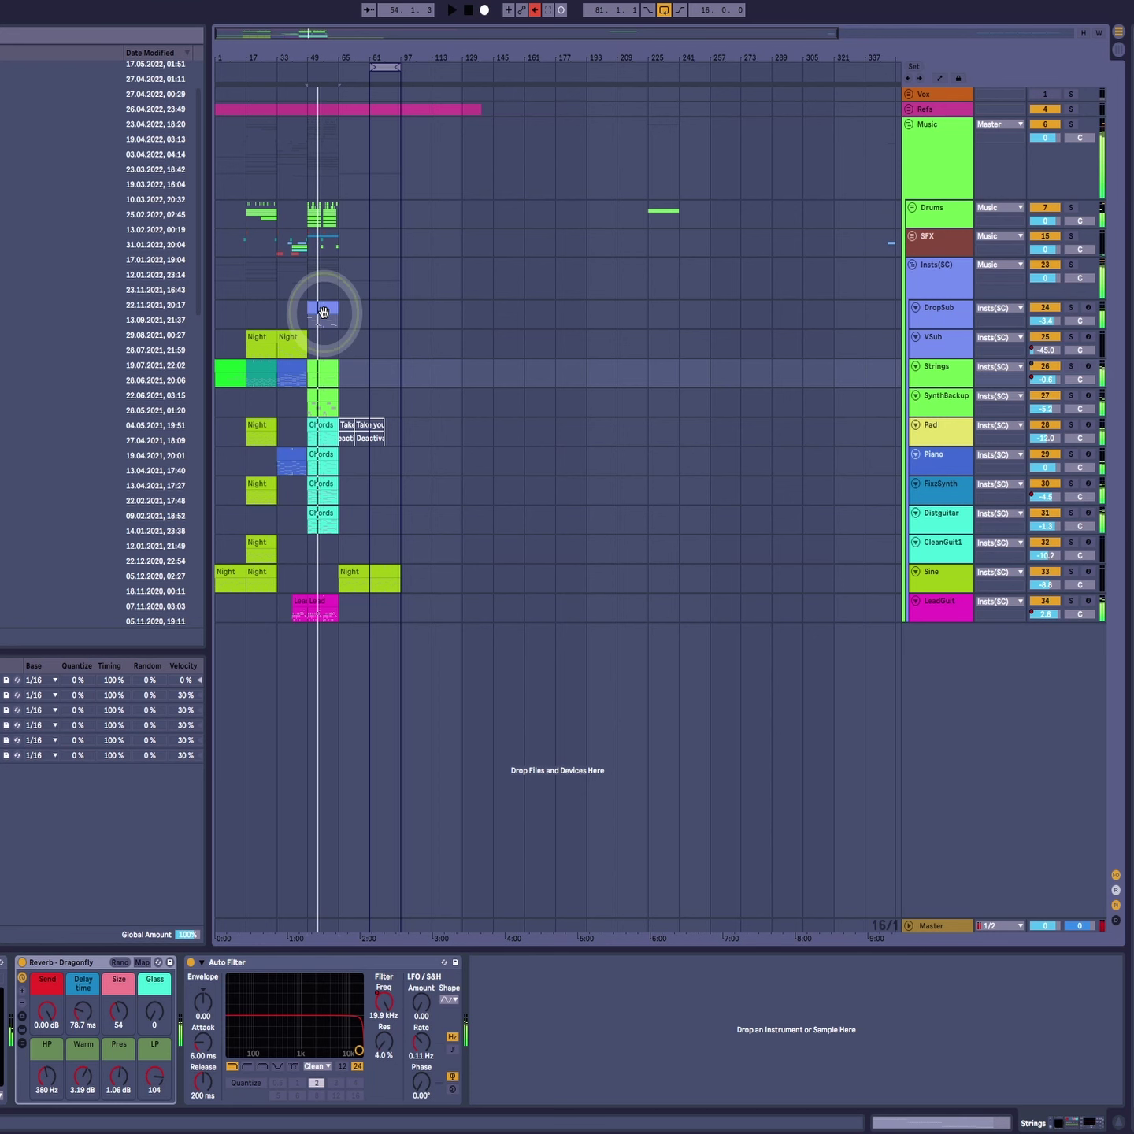
{"action": "left_click", "coordinate": [411, 763]}
{"action": "key", "text": "space"}
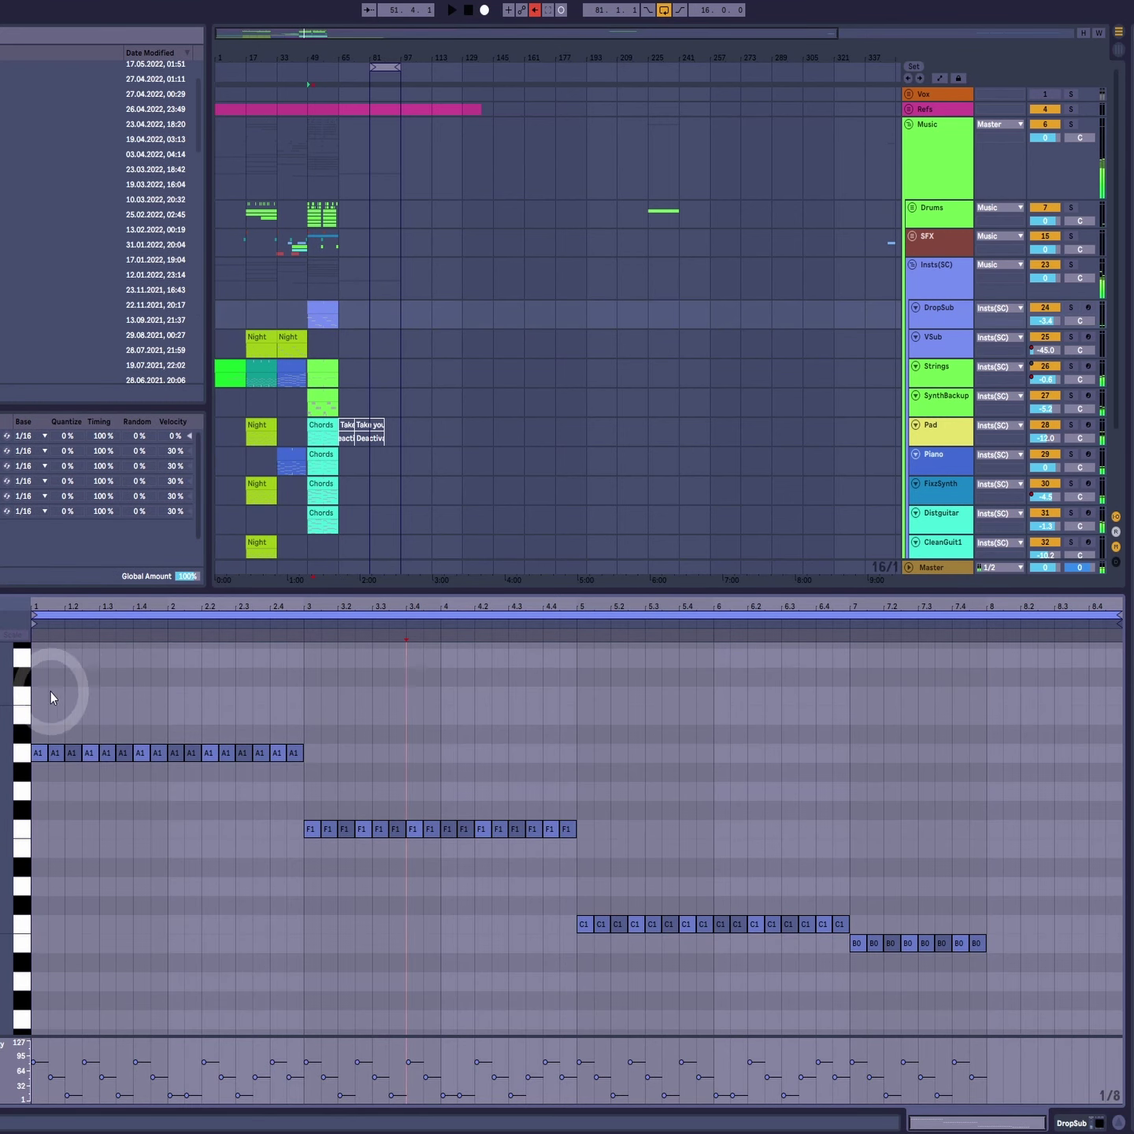
{"action": "key", "text": "space"}
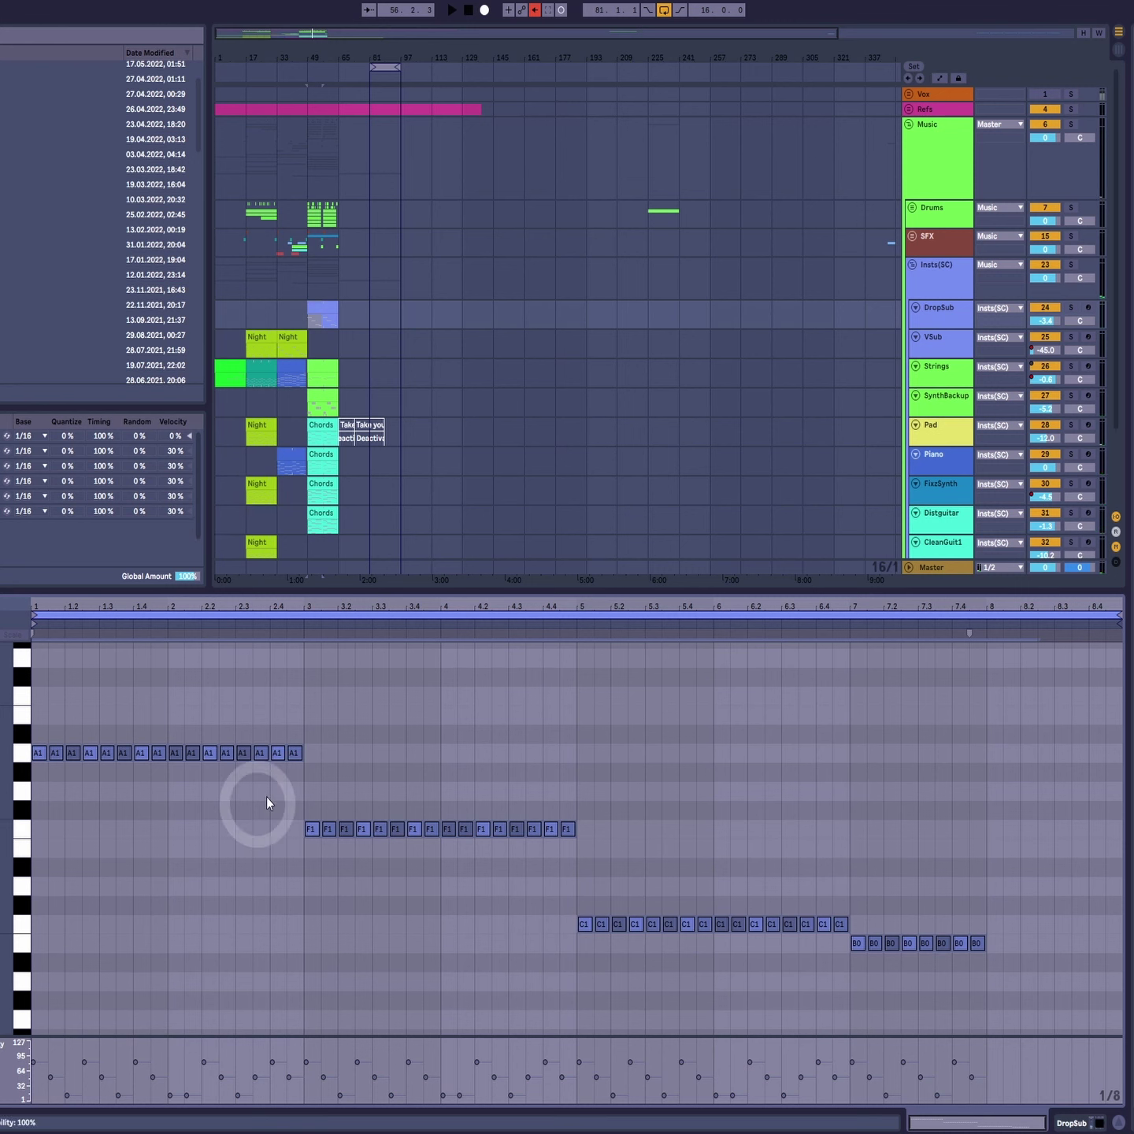
{"action": "left_click_drag", "start_coordinate": [333, 803], "coordinate": [657, 847]}
{"action": "left_click_drag", "start_coordinate": [536, 901], "coordinate": [1107, 1000]}
{"action": "left_click_drag", "start_coordinate": [1042, 886], "coordinate": [912, 983]}
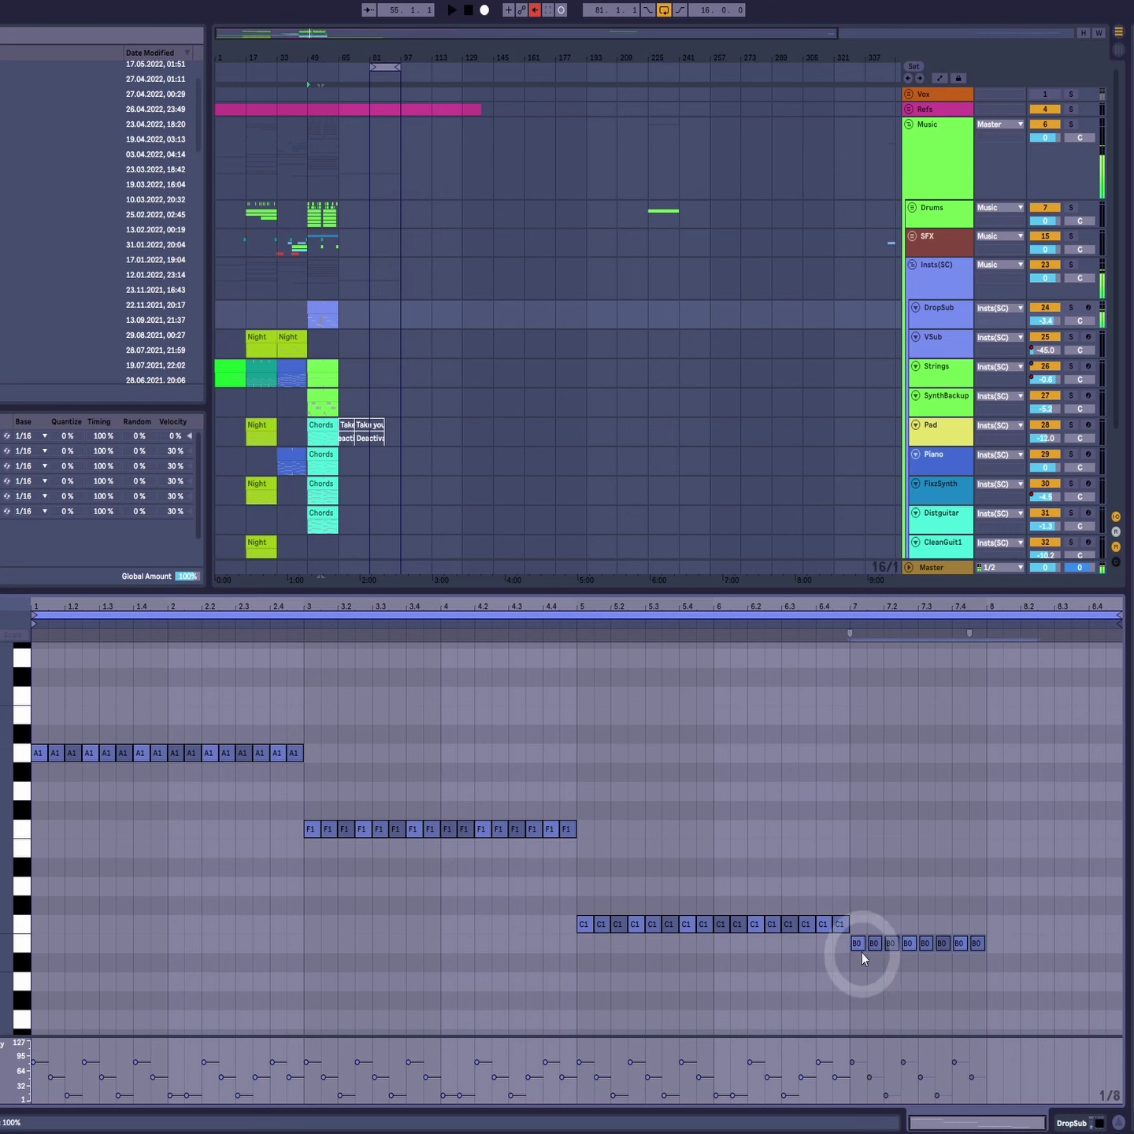
Step: Play the full drop from bar 49 through to bar 65 with no track soloed
{"action": "key", "text": "space"}
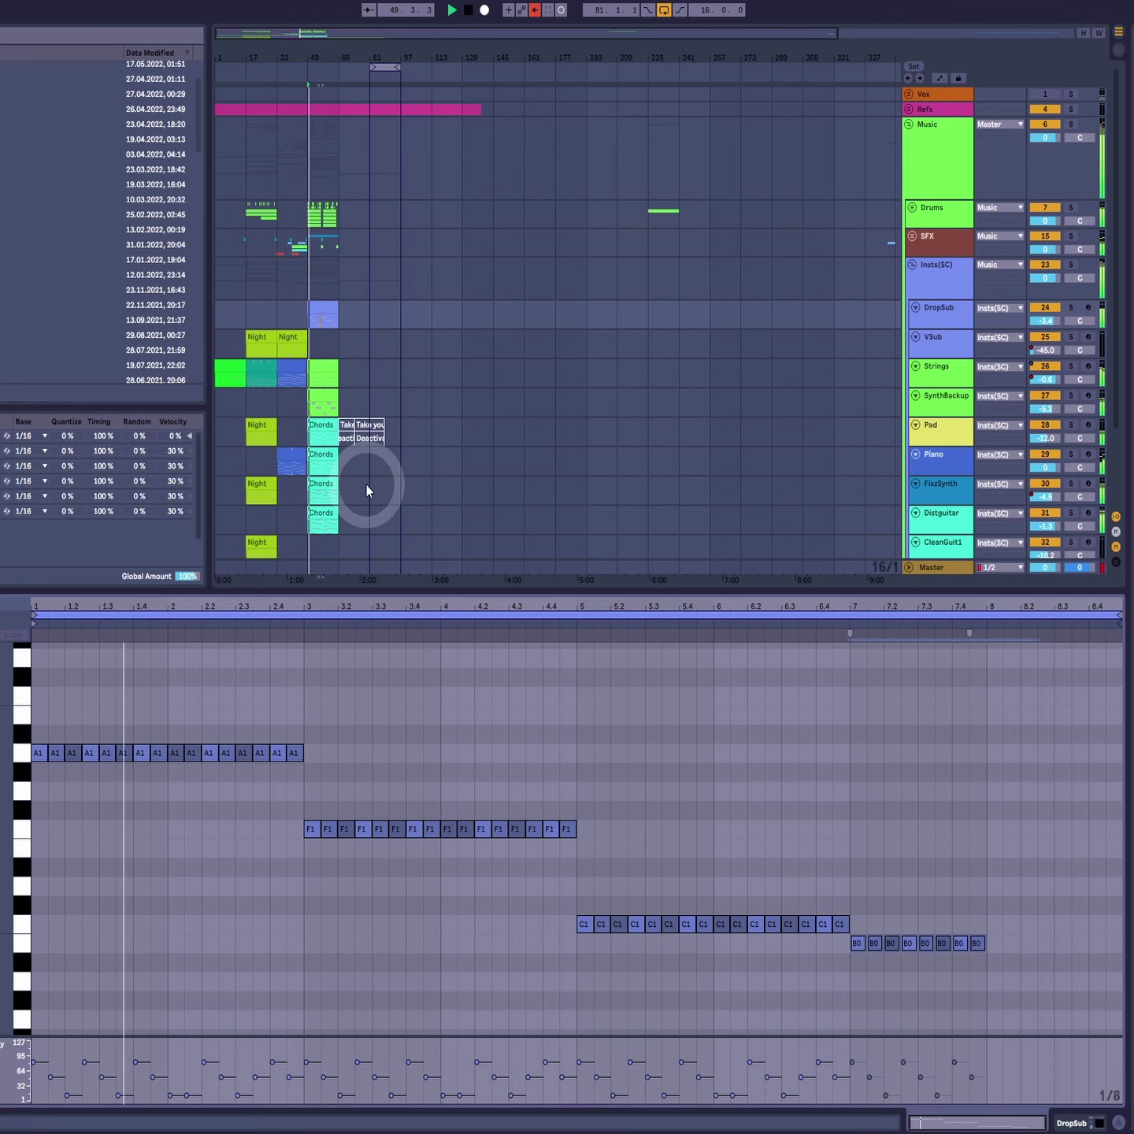
{"action": "scroll", "coordinate": [430, 496], "scroll_direction": "down", "scroll_amount": 3}
{"action": "key", "text": "space"}
{"action": "left_click", "coordinate": [302, 455]}
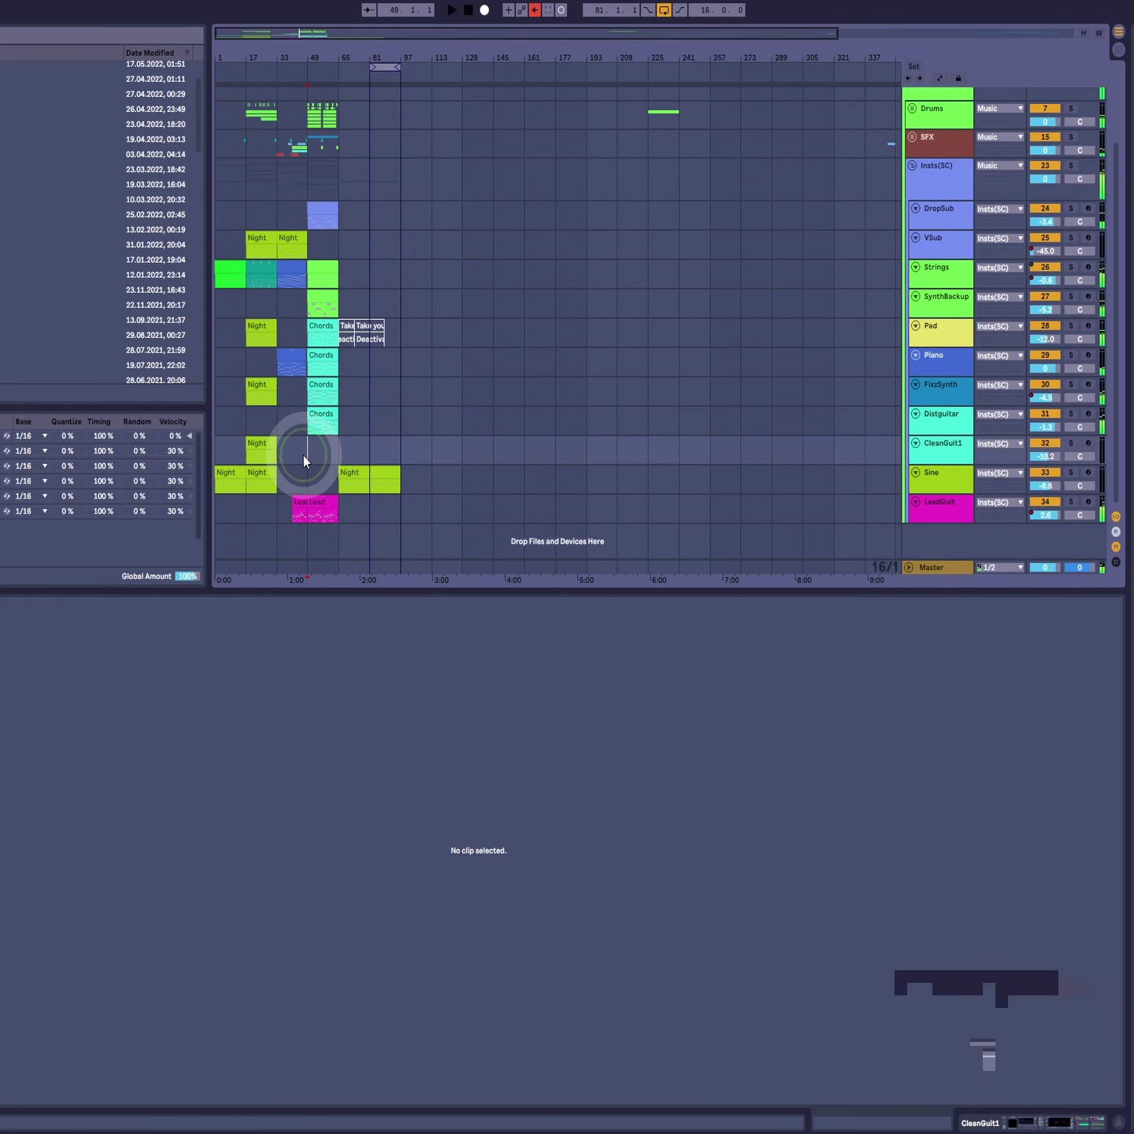
{"action": "key", "text": "space"}
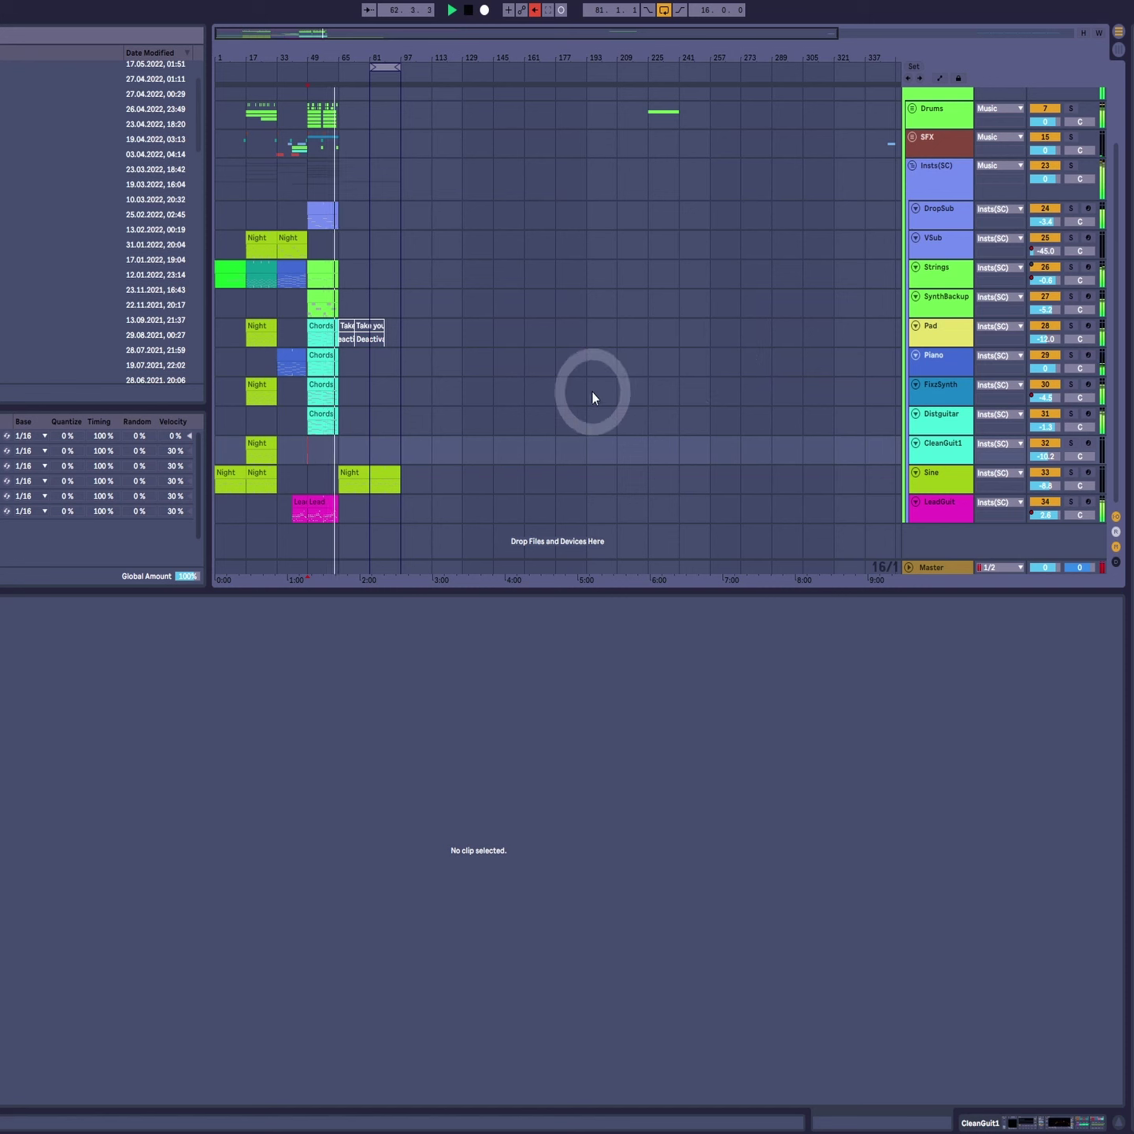
{"action": "left_click", "coordinate": [345, 175]}
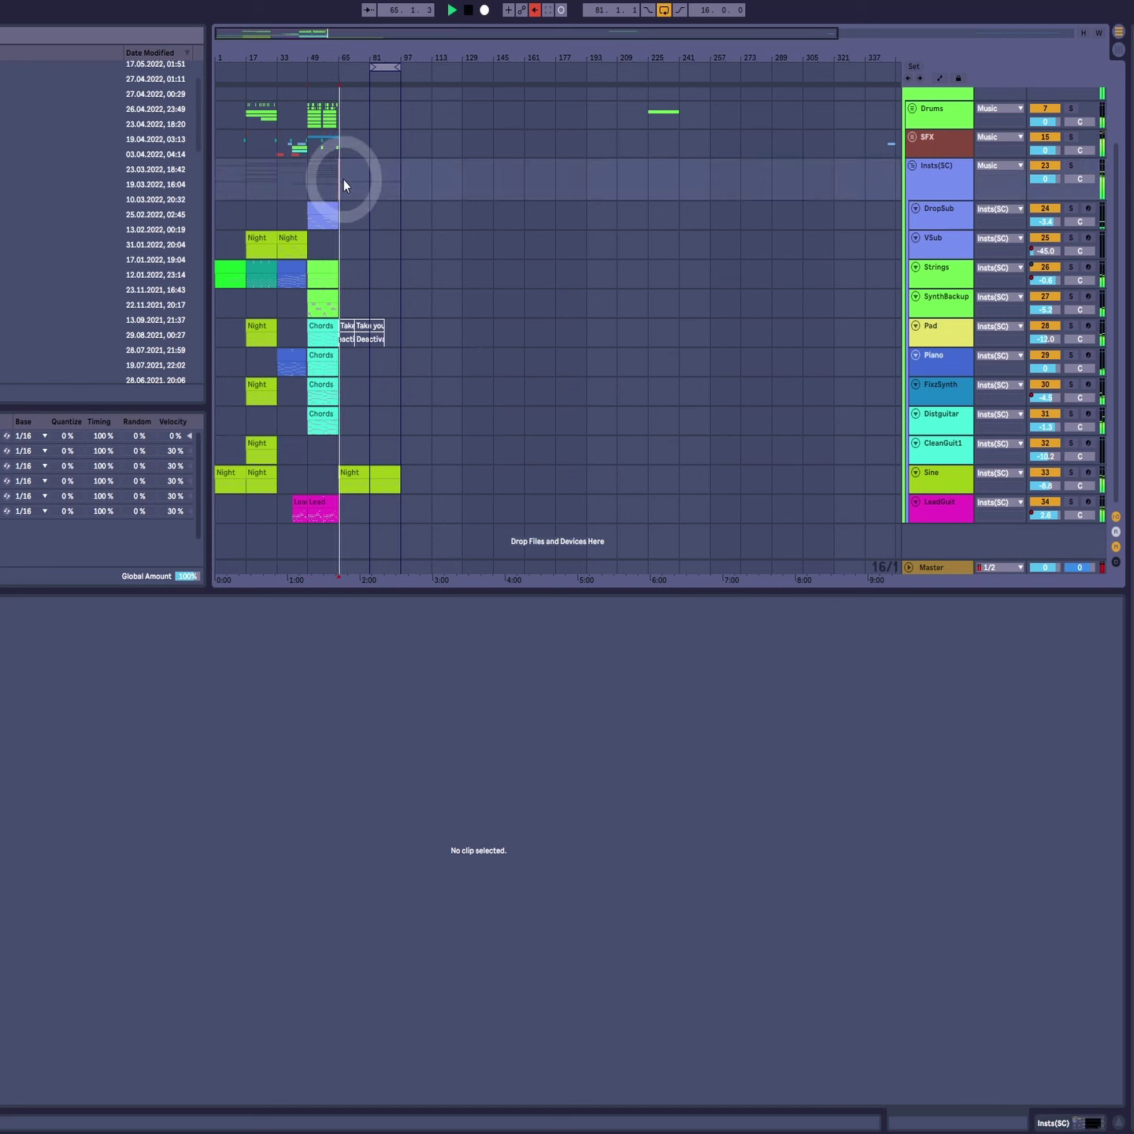
{"action": "key", "text": "space"}
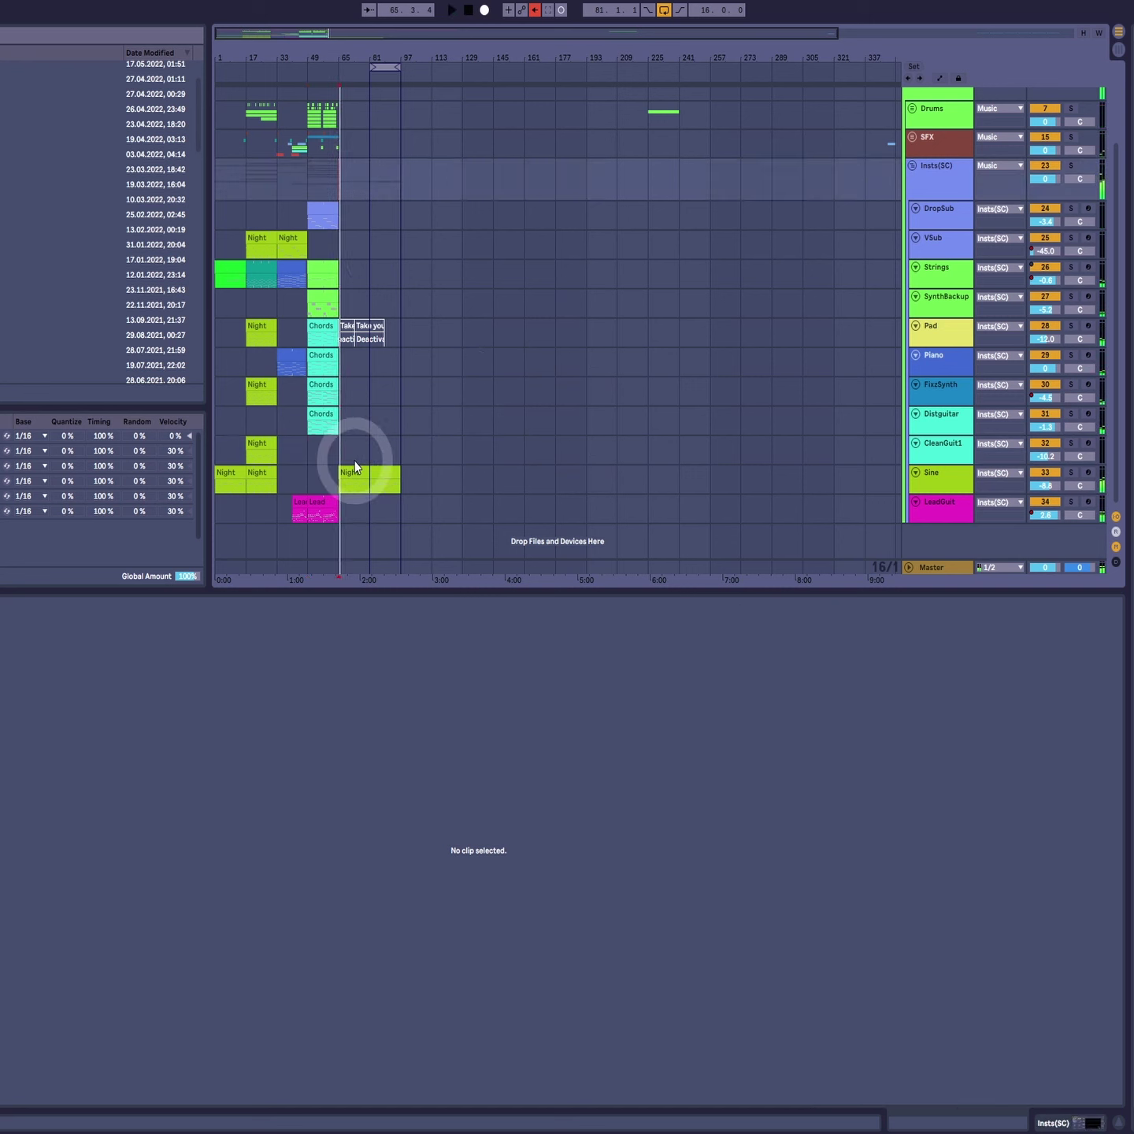
Step: Examine the notes of the Sine track's Night clip at bar 1
{"action": "left_click", "coordinate": [221, 468]}
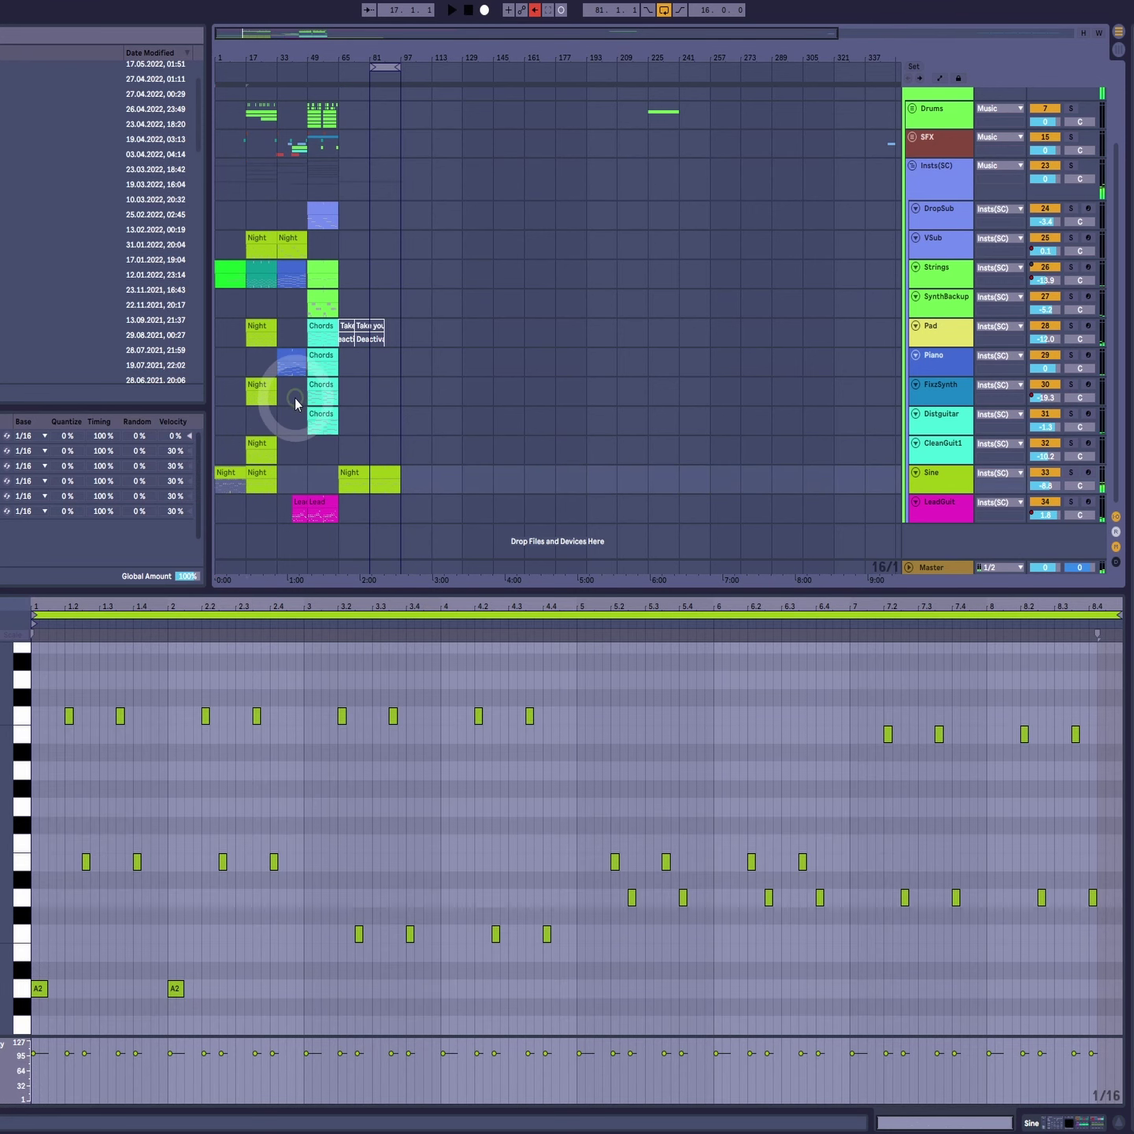
{"action": "left_click", "coordinate": [268, 428]}
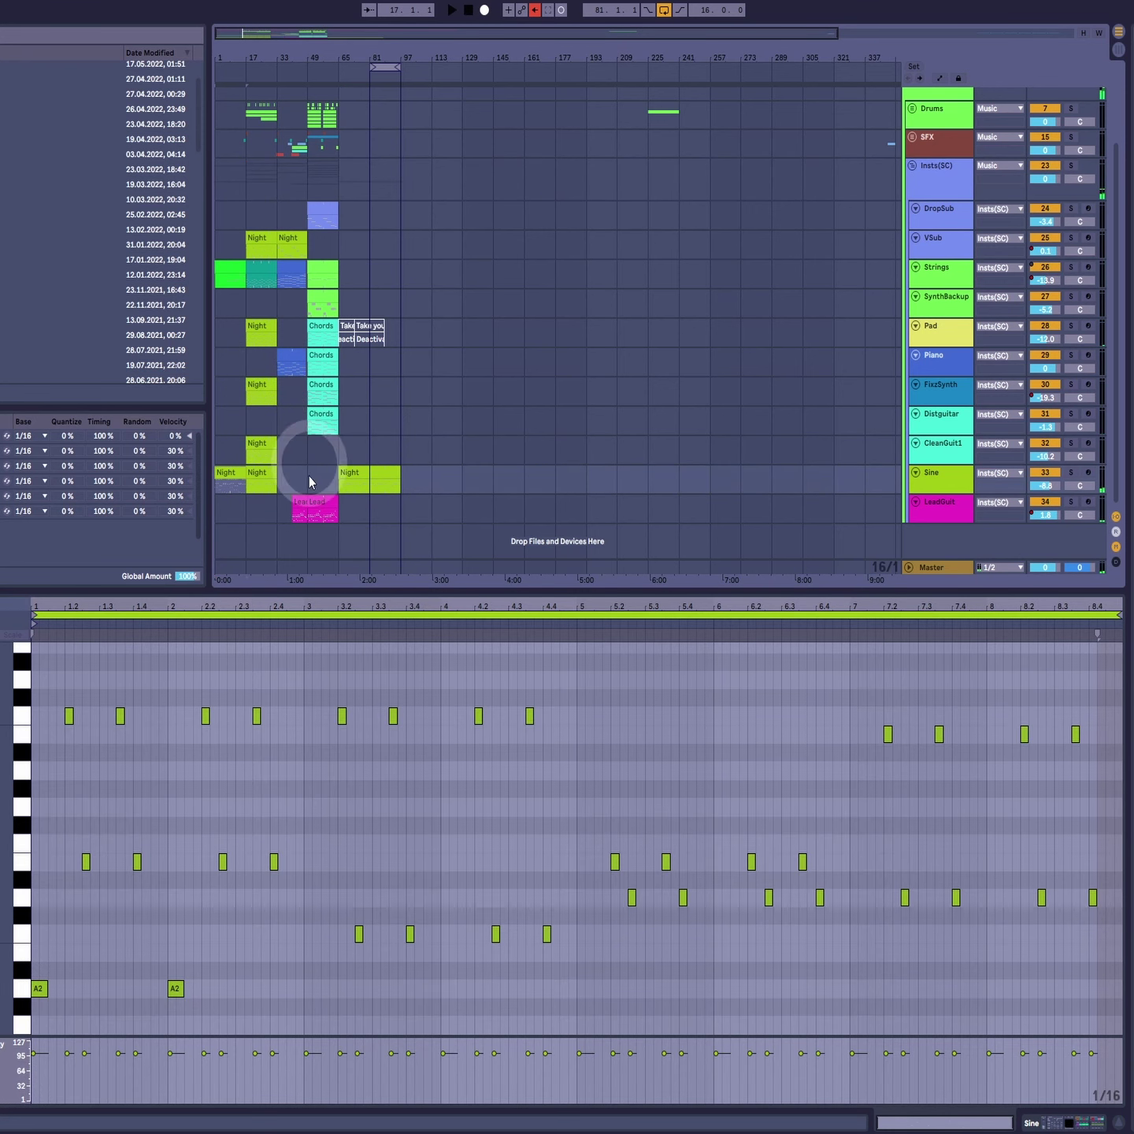
{"action": "scroll", "coordinate": [562, 825], "scroll_direction": "down", "scroll_amount": 2}
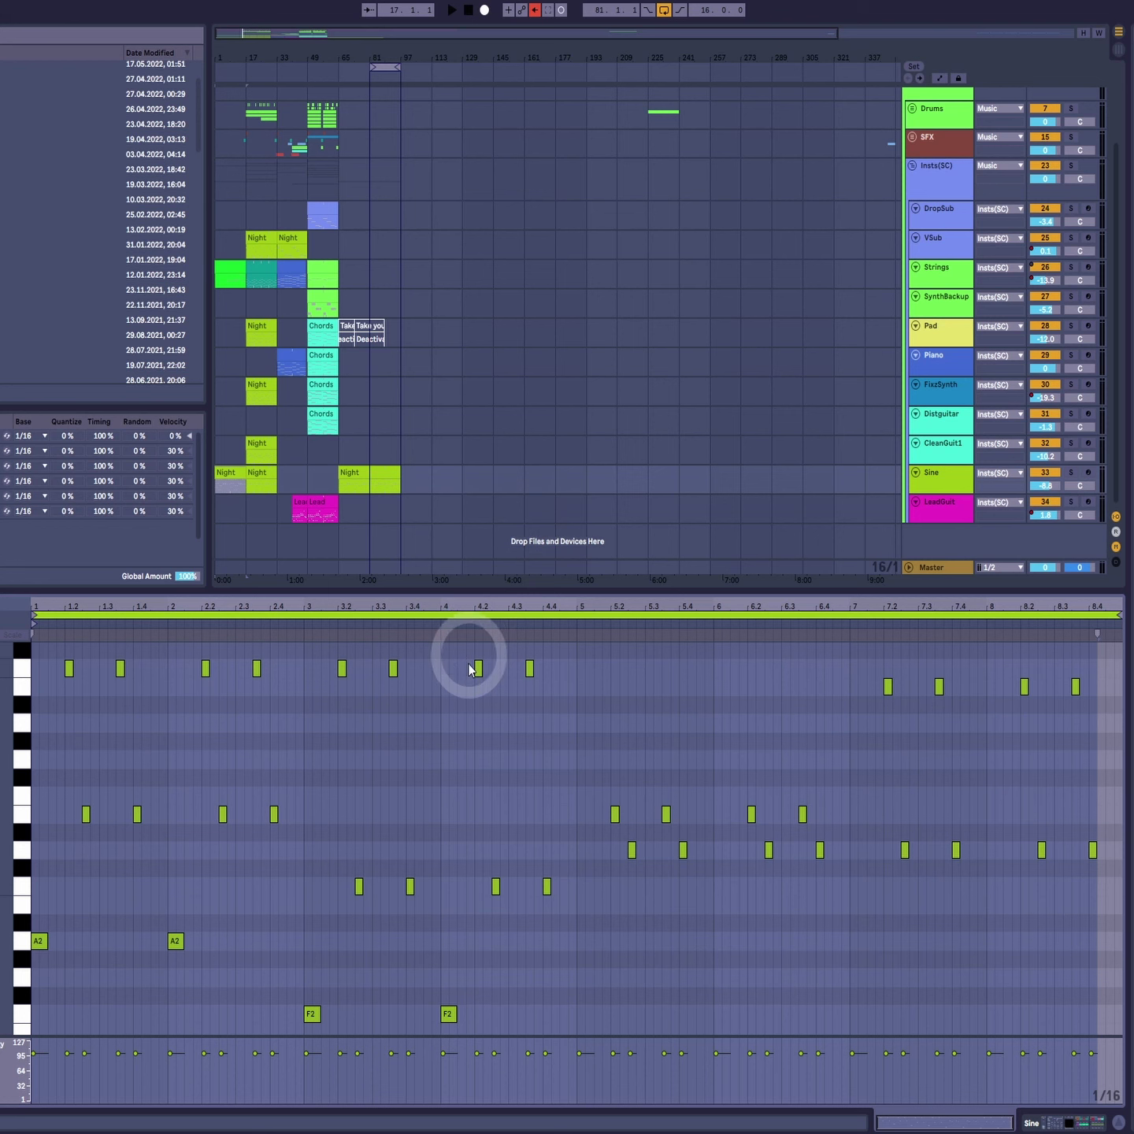
Step: Examine the Sine track's two Night clips from bar 65 onward, with the first clip's full note range in view
{"action": "left_click", "coordinate": [358, 475]}
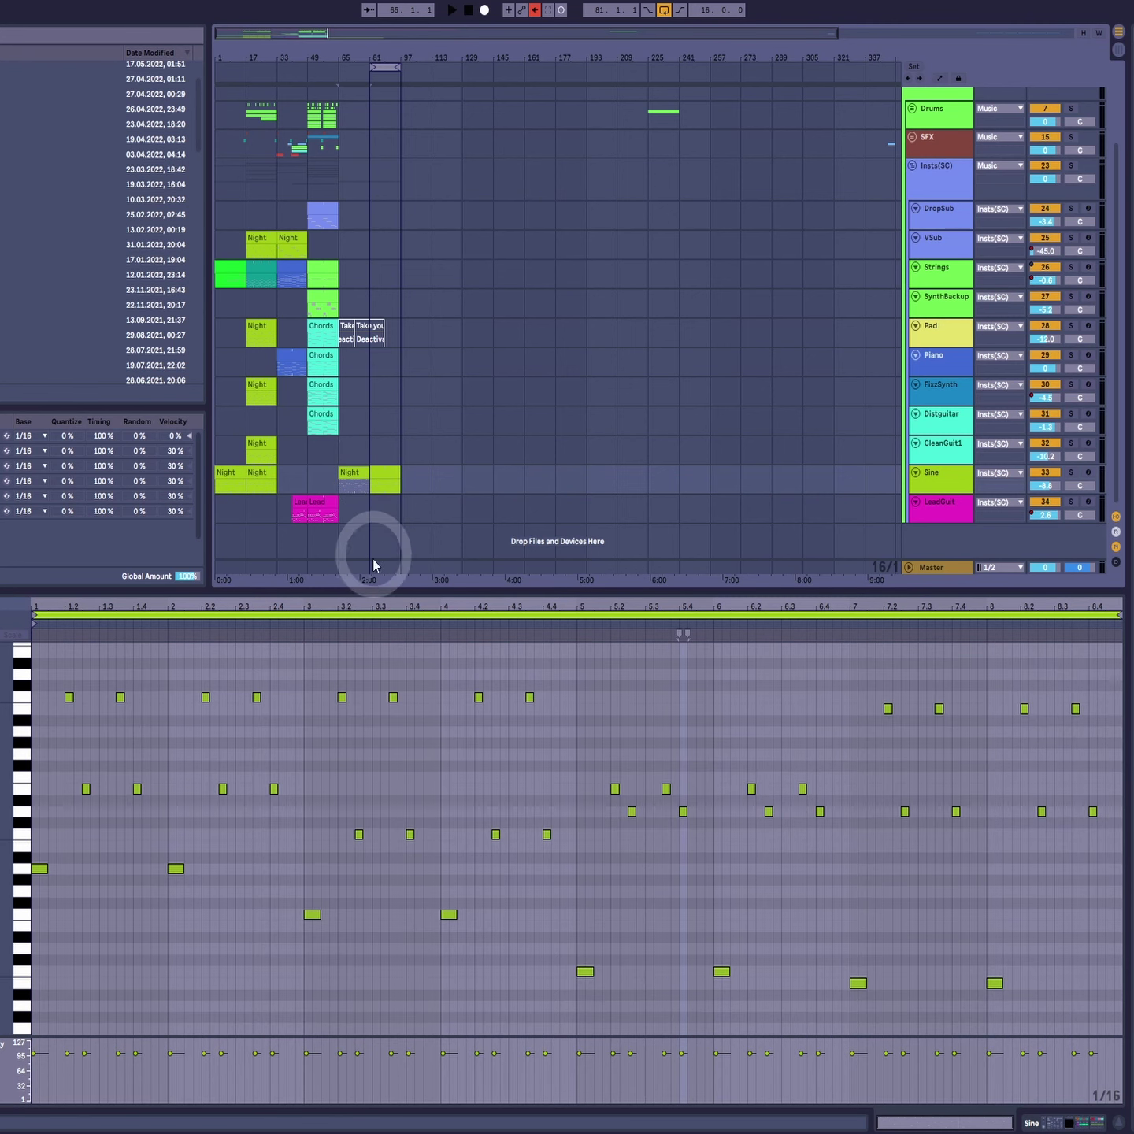
{"action": "left_click", "coordinate": [377, 477]}
{"action": "left_click", "coordinate": [346, 476]}
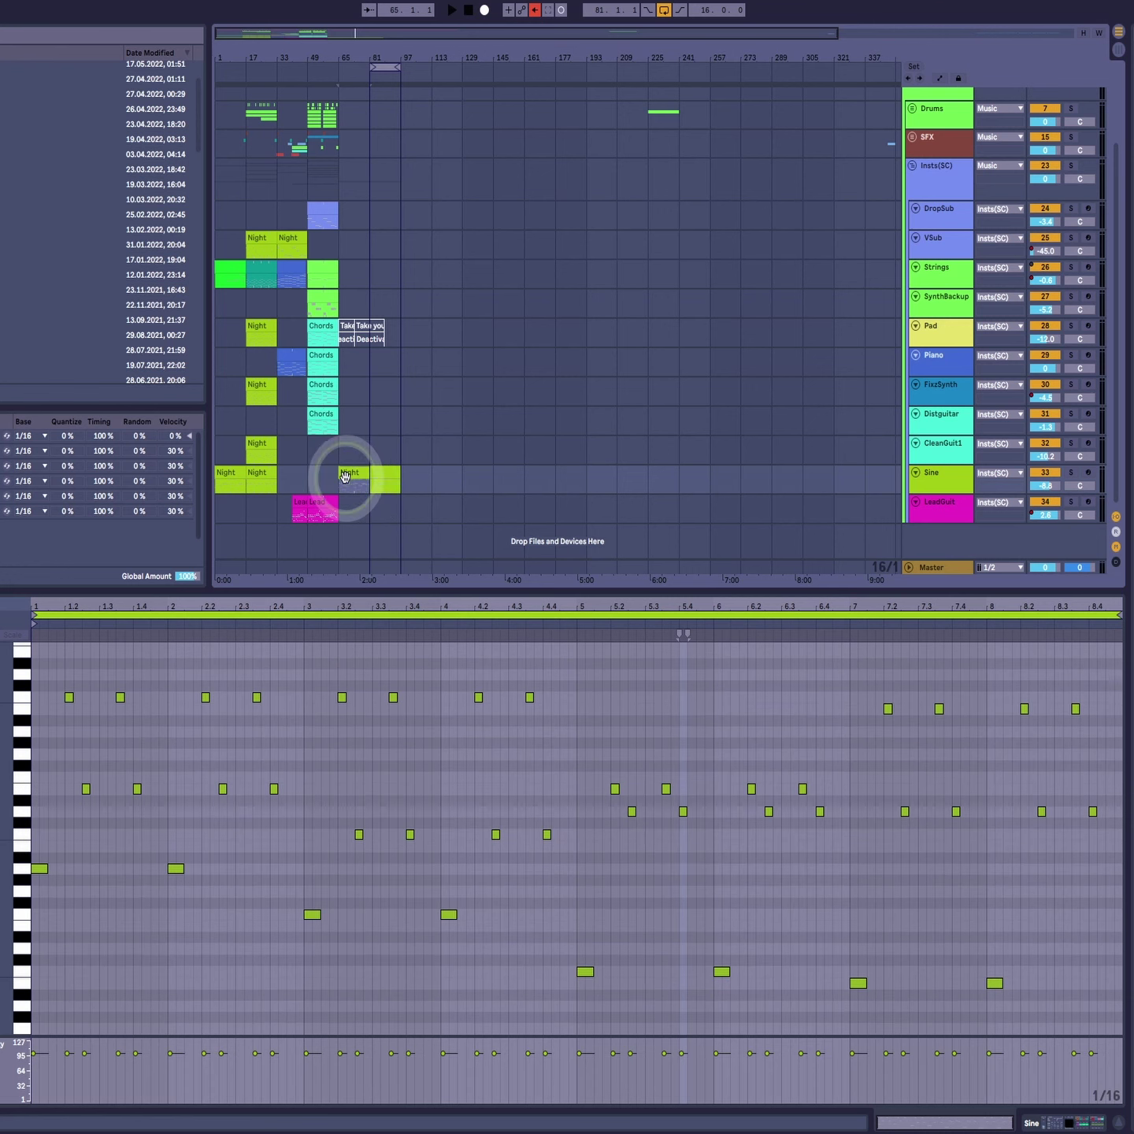
{"action": "left_click", "coordinate": [383, 480]}
{"action": "left_click", "coordinate": [382, 480]}
{"action": "left_click", "coordinate": [344, 474]}
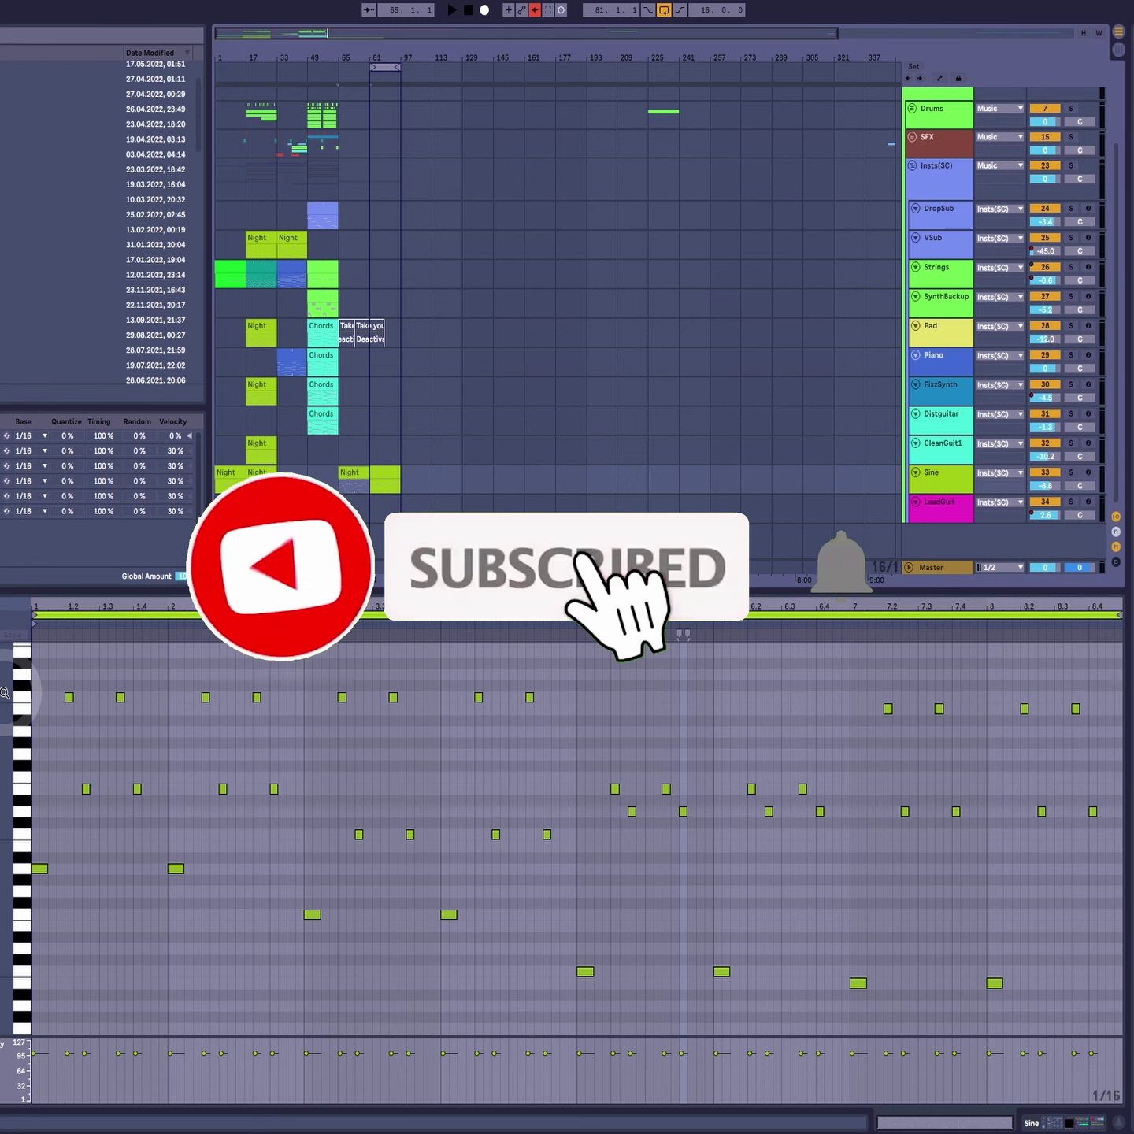
{"action": "left_click_drag", "start_coordinate": [6, 699], "coordinate": [2, 692]}
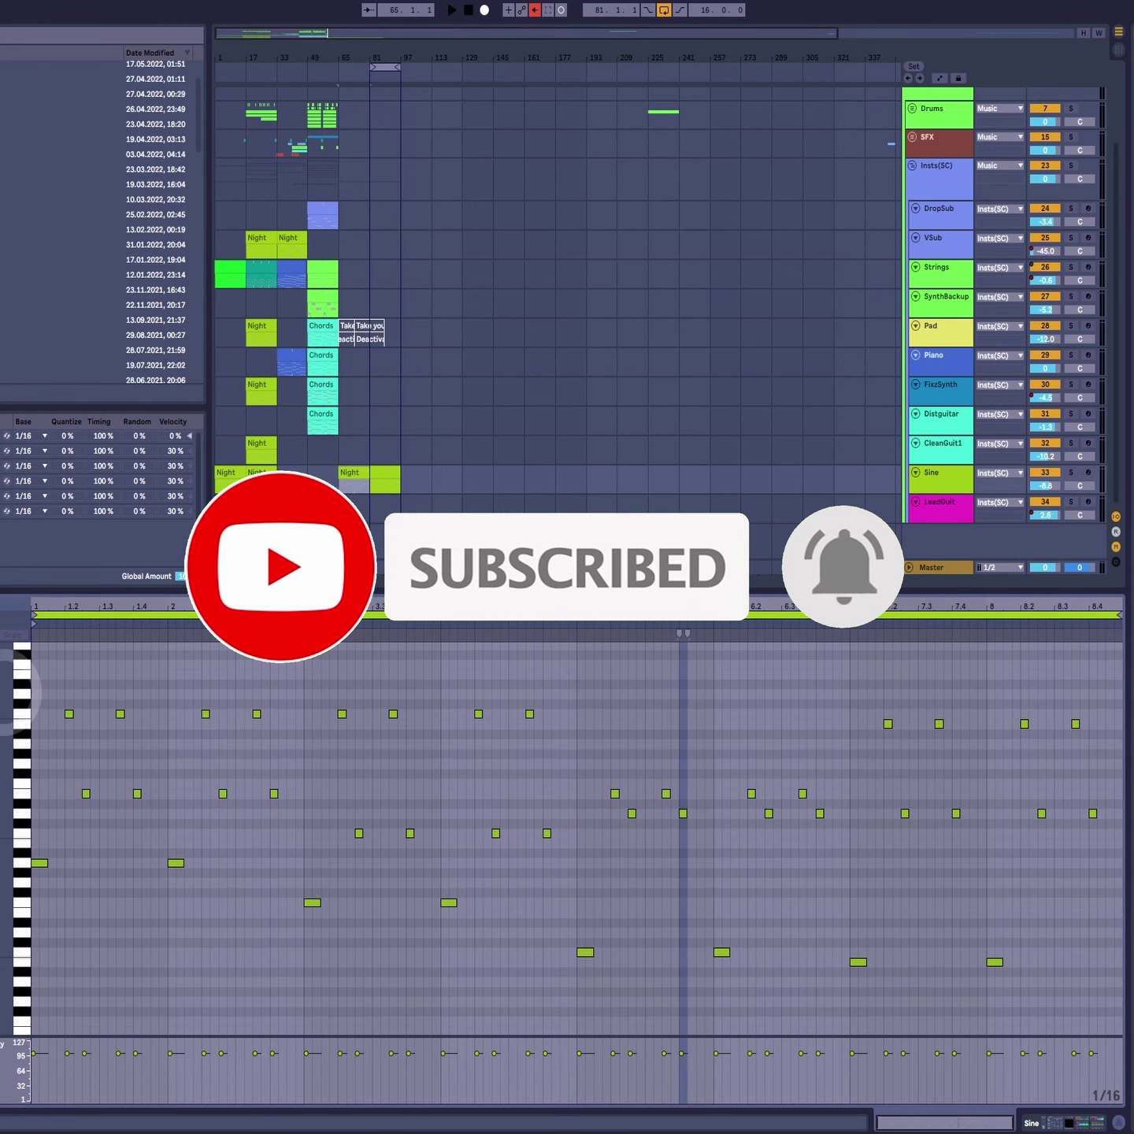
Step: Play from bar 49 with the notes of the Distguitar track's Chords clip in view
{"action": "left_click", "coordinate": [312, 429]}
{"action": "key", "text": "space"}
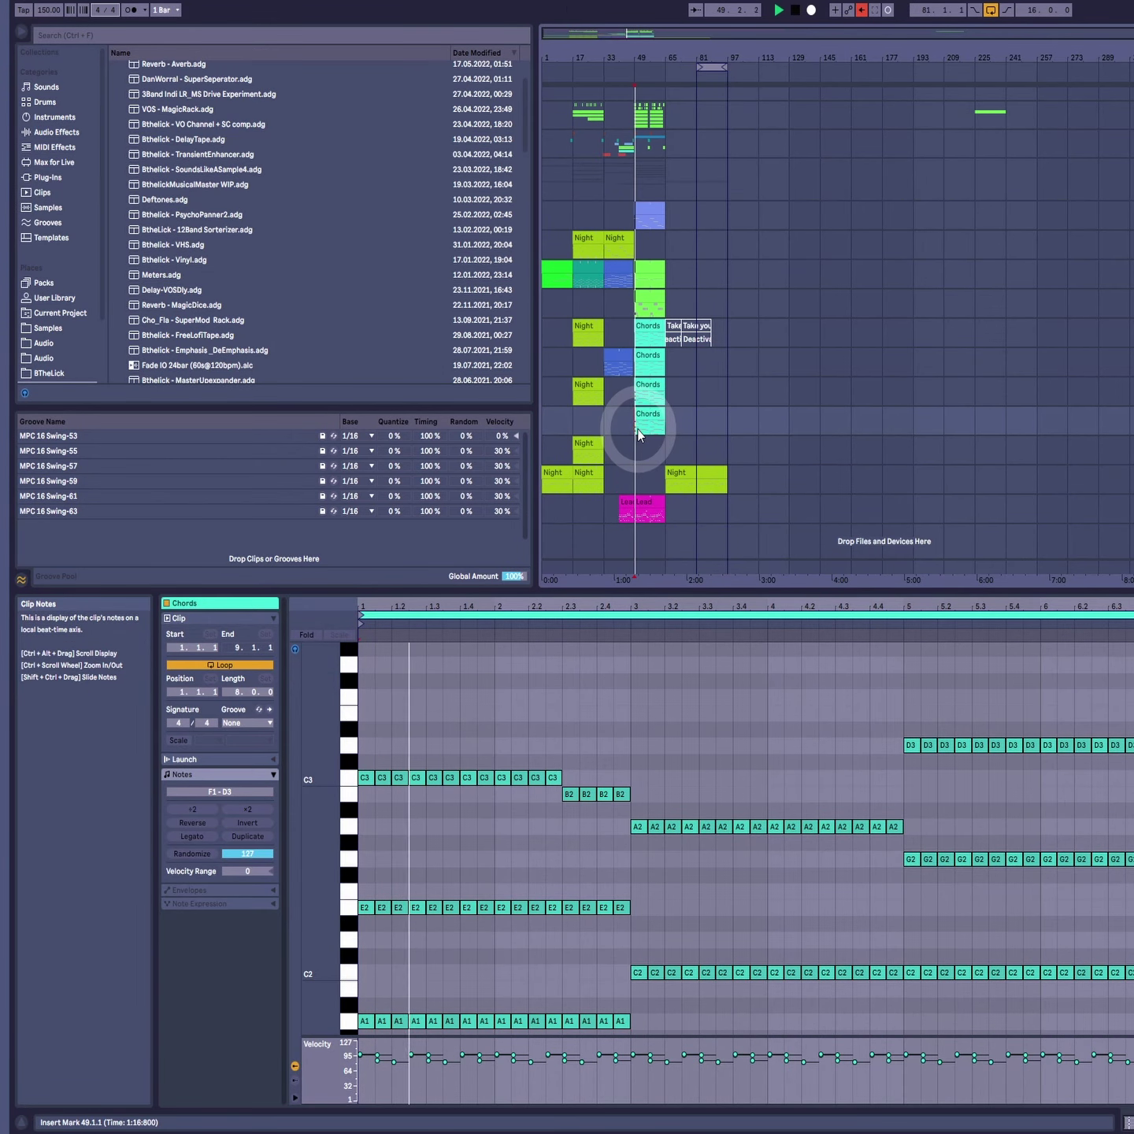